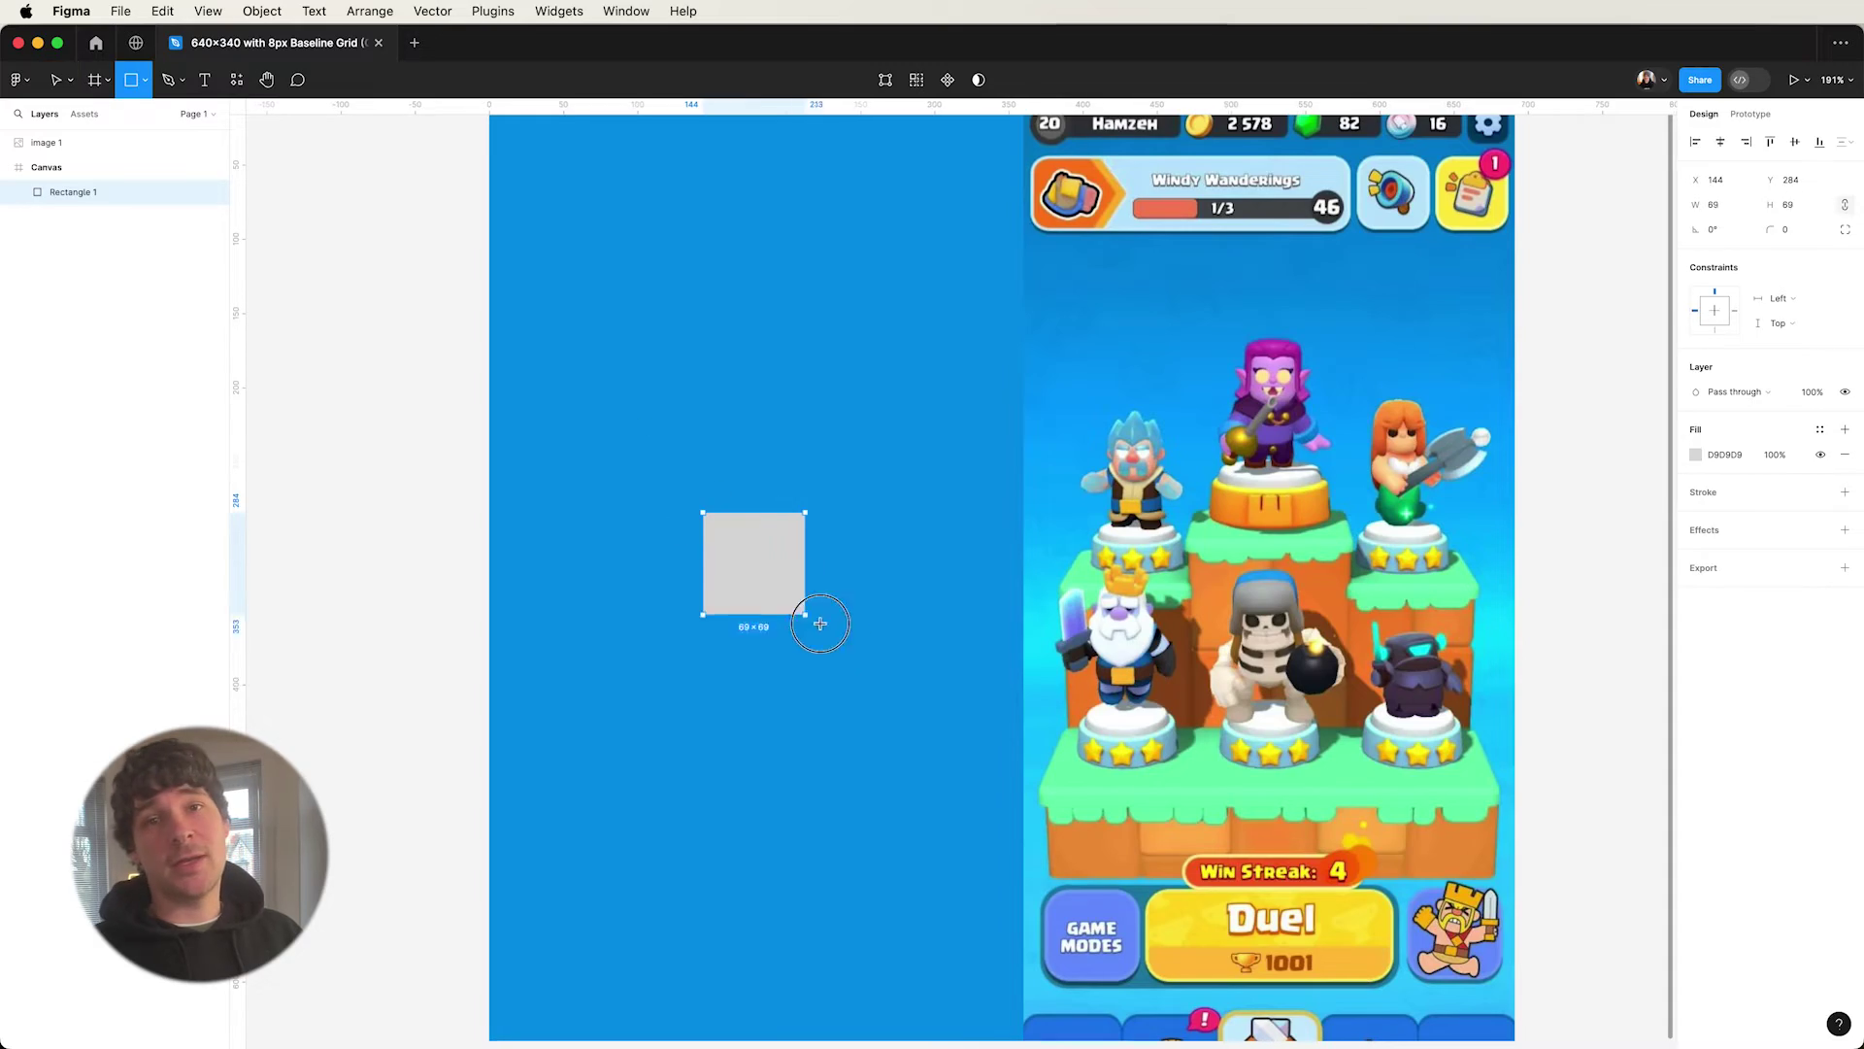
# - Set the grey square's width and height to 100
pyautogui.click(1740, 210)
pyautogui.write('100')
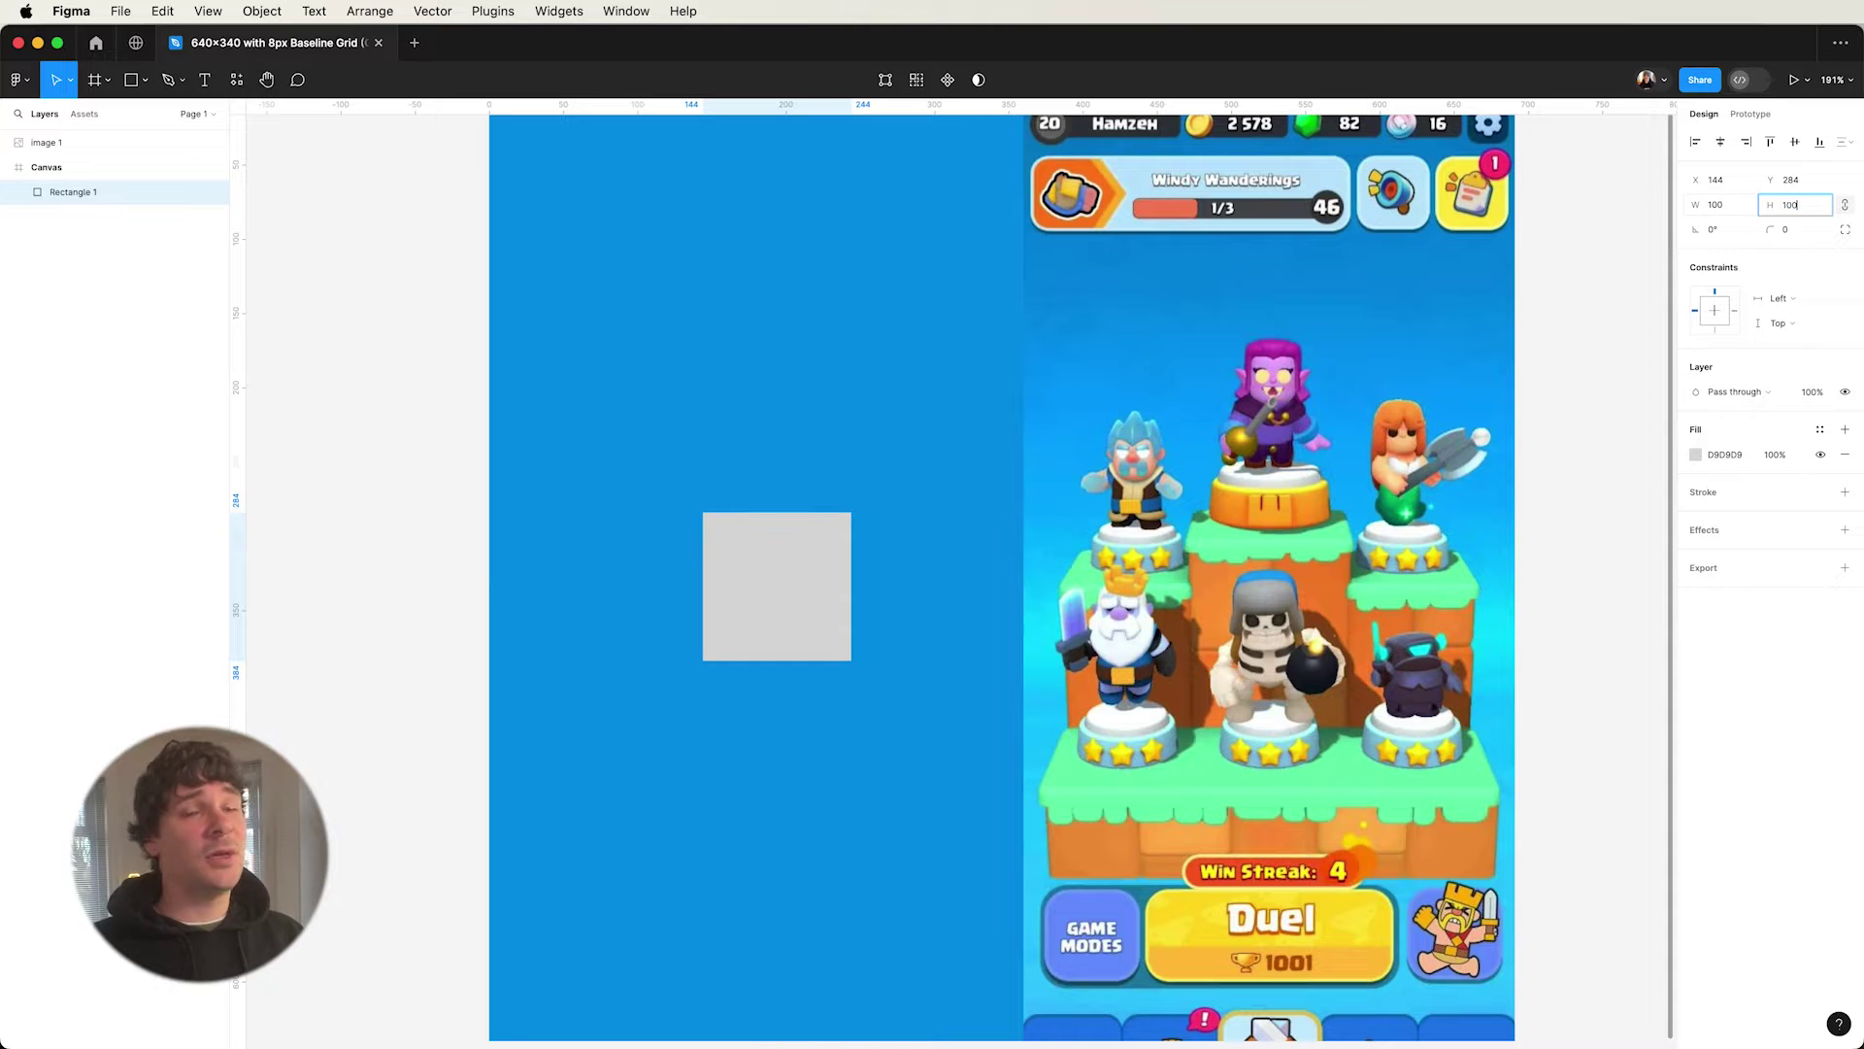
pyautogui.press('Return')
# - Round only the square's two bottom corners with a radius of 50
pyautogui.click(1844, 229)
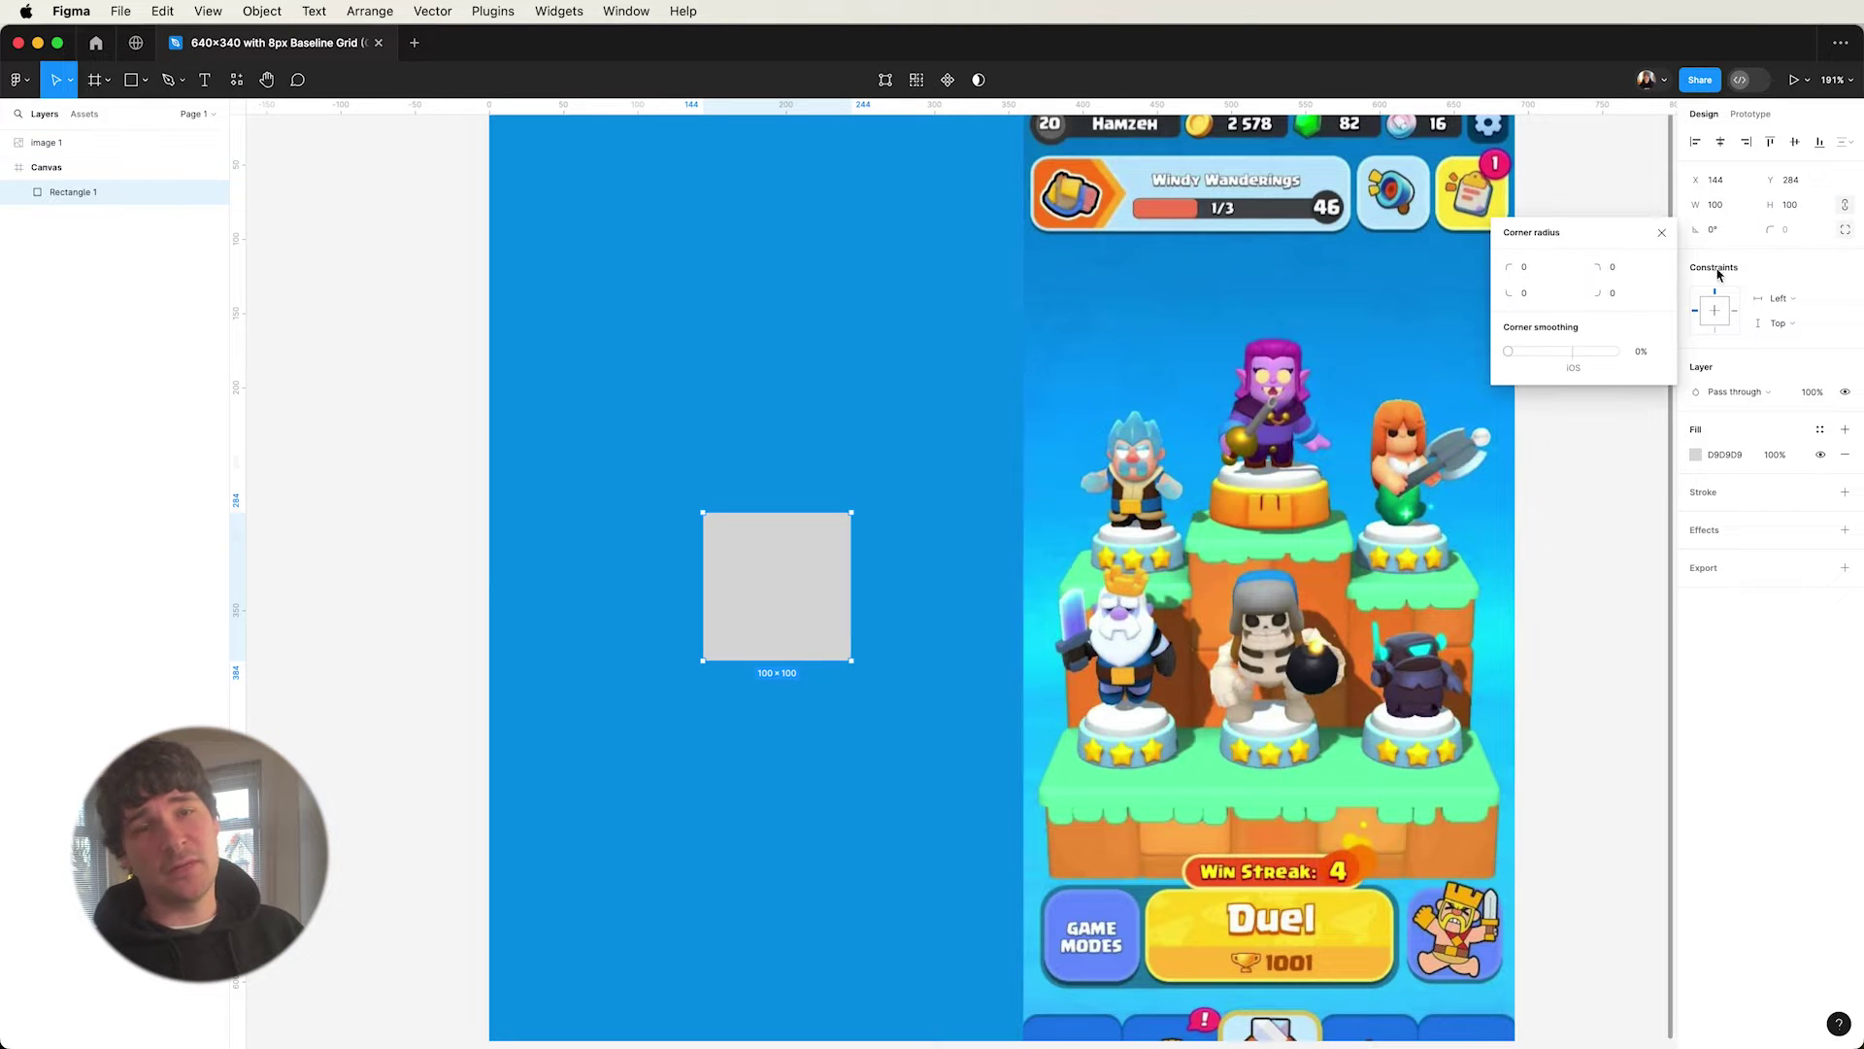
pyautogui.click(1539, 294)
pyautogui.write('50')
pyautogui.press('Tab')
pyautogui.write('50')
pyautogui.press('Return')
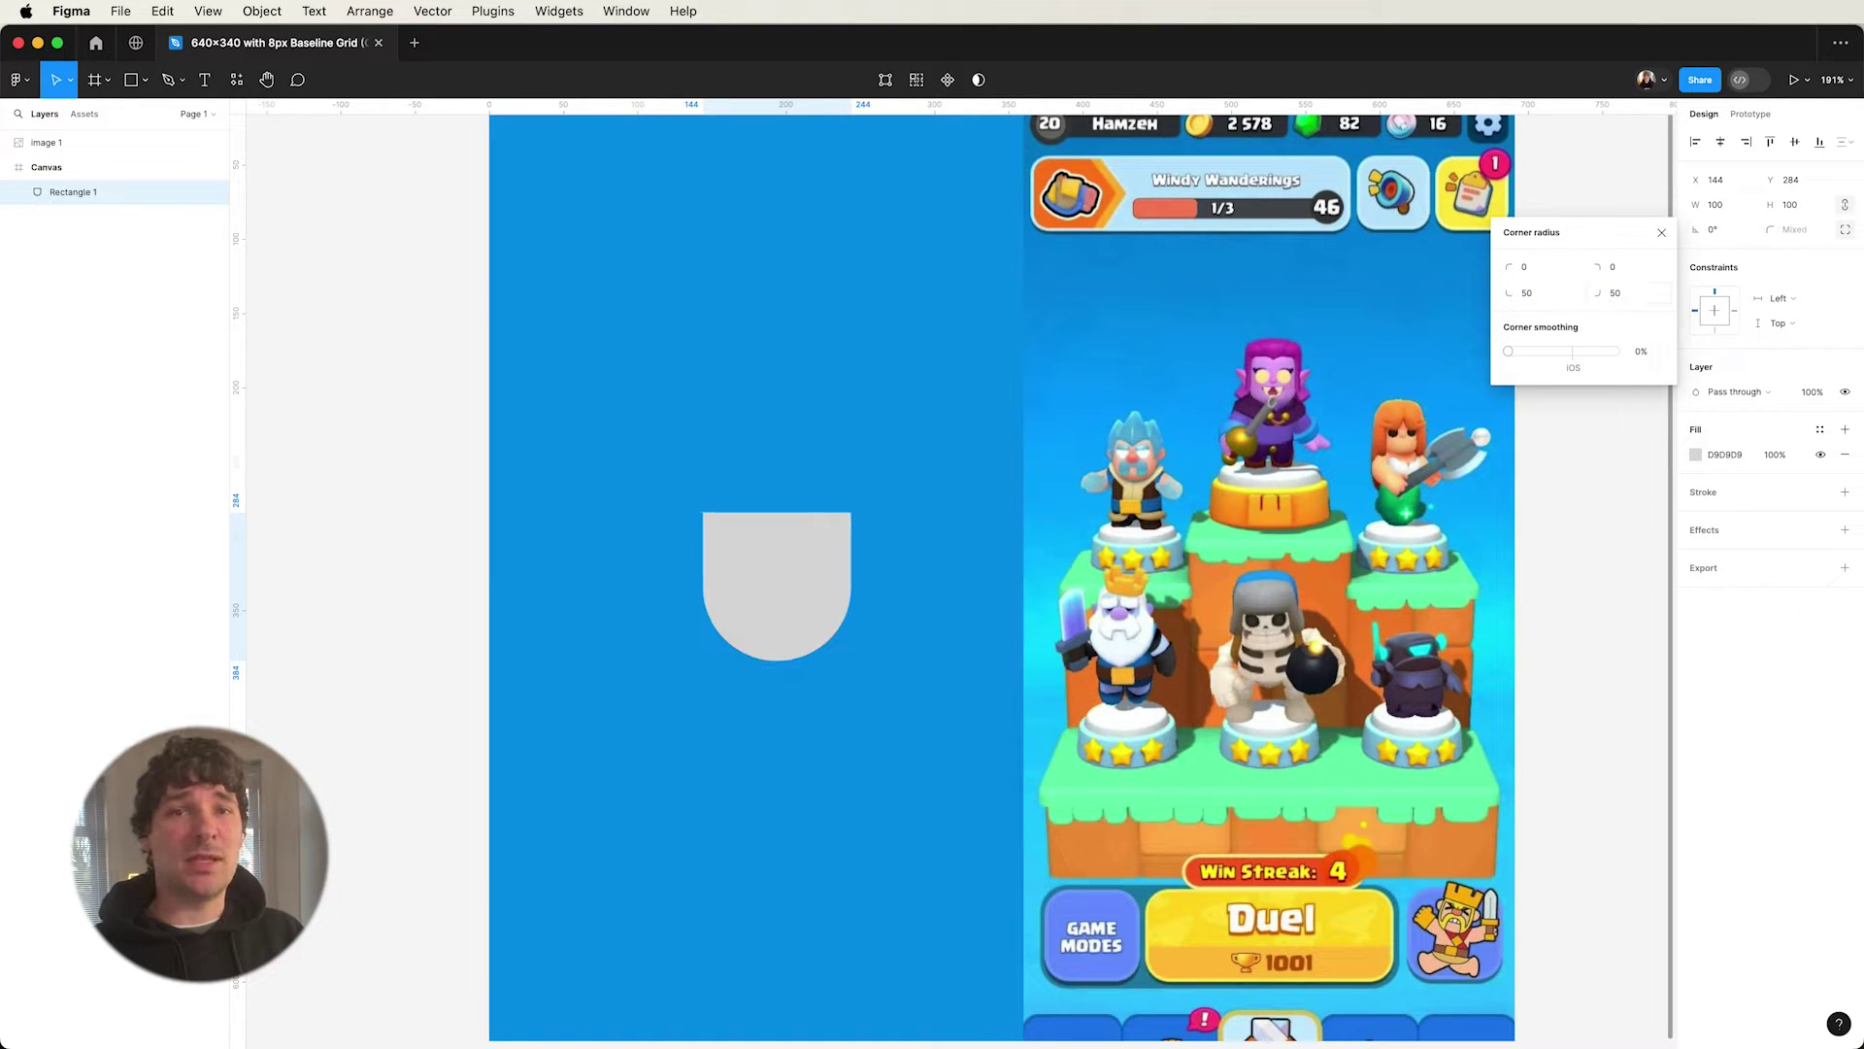
pyautogui.click(333, 224)
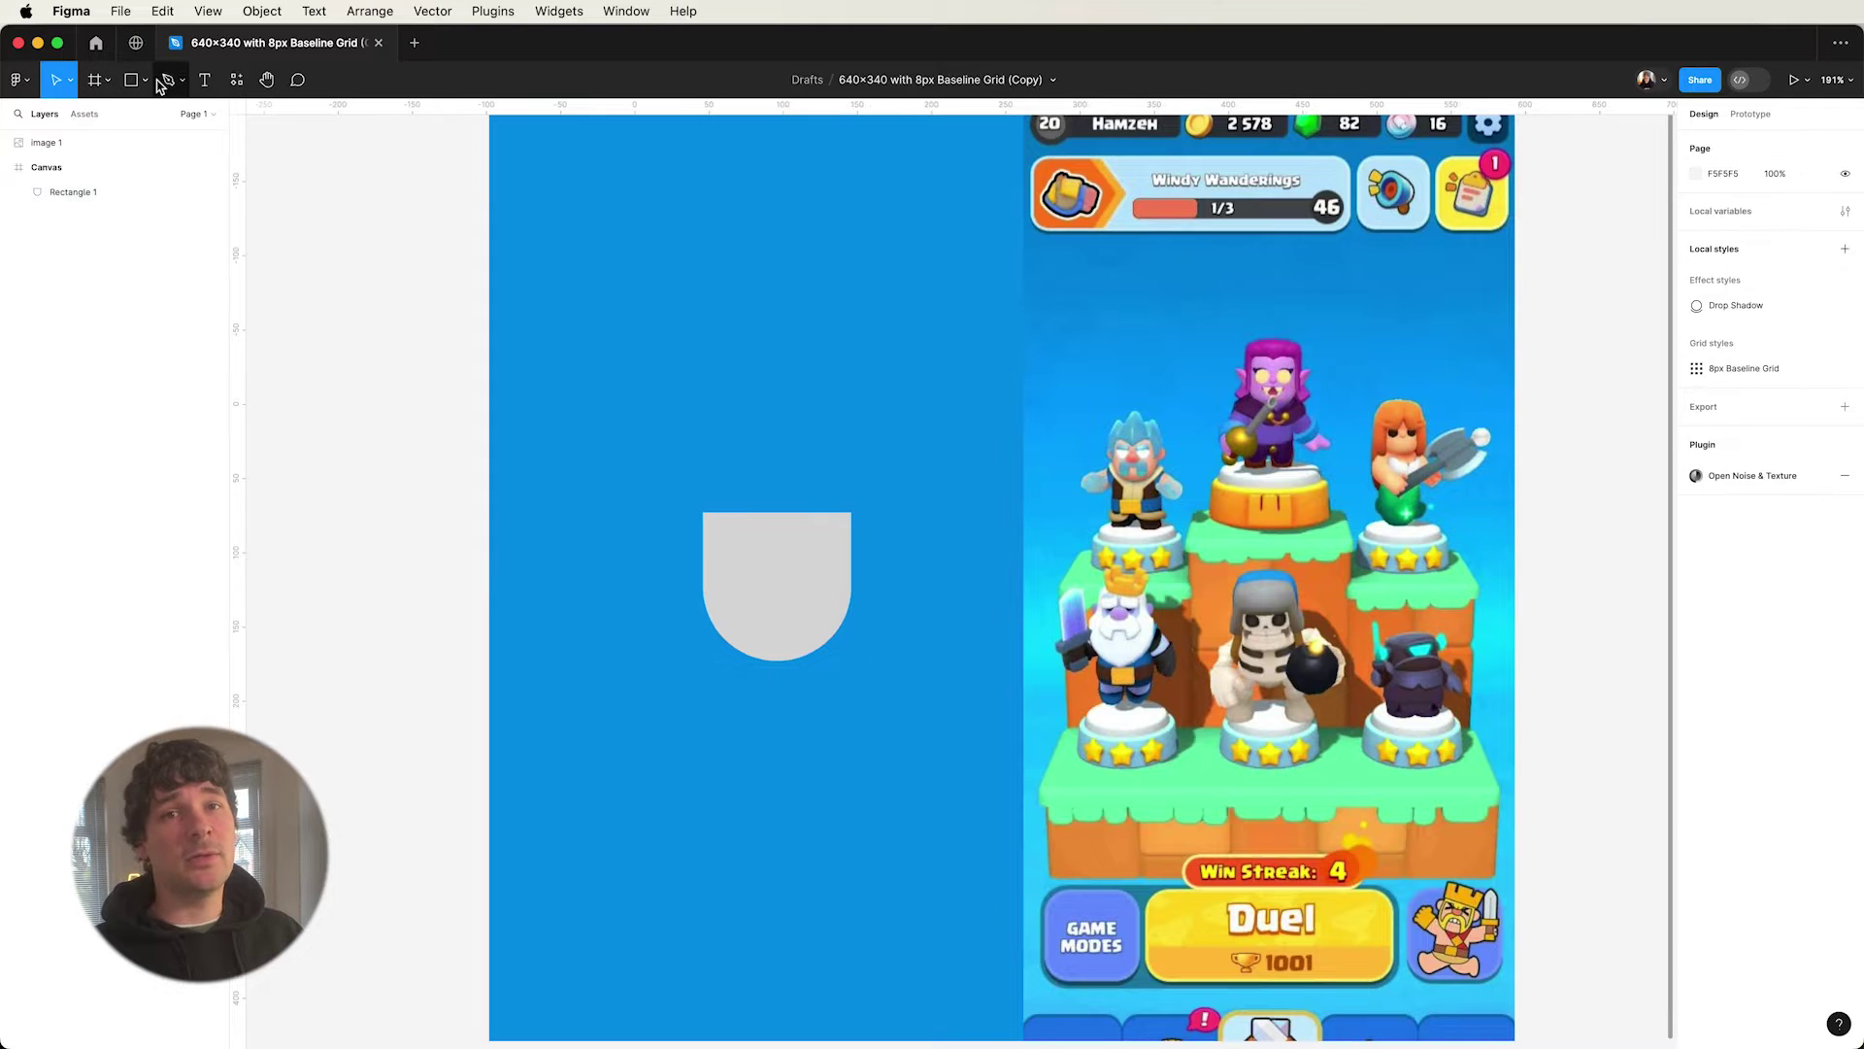
# - Lower the shape's two top corner points to Y 324 so the shape is 60 high
pyautogui.click(745, 557)
pyautogui.doubleClick(745, 558)
pyautogui.moveTo(676, 498); pyautogui.dragTo(915, 541)
pyautogui.hotkey('shift', 'Down')
pyautogui.hotkey('shift', 'Down')
pyautogui.hotkey('shift', 'Down')
pyautogui.hotkey('shift', 'Down')
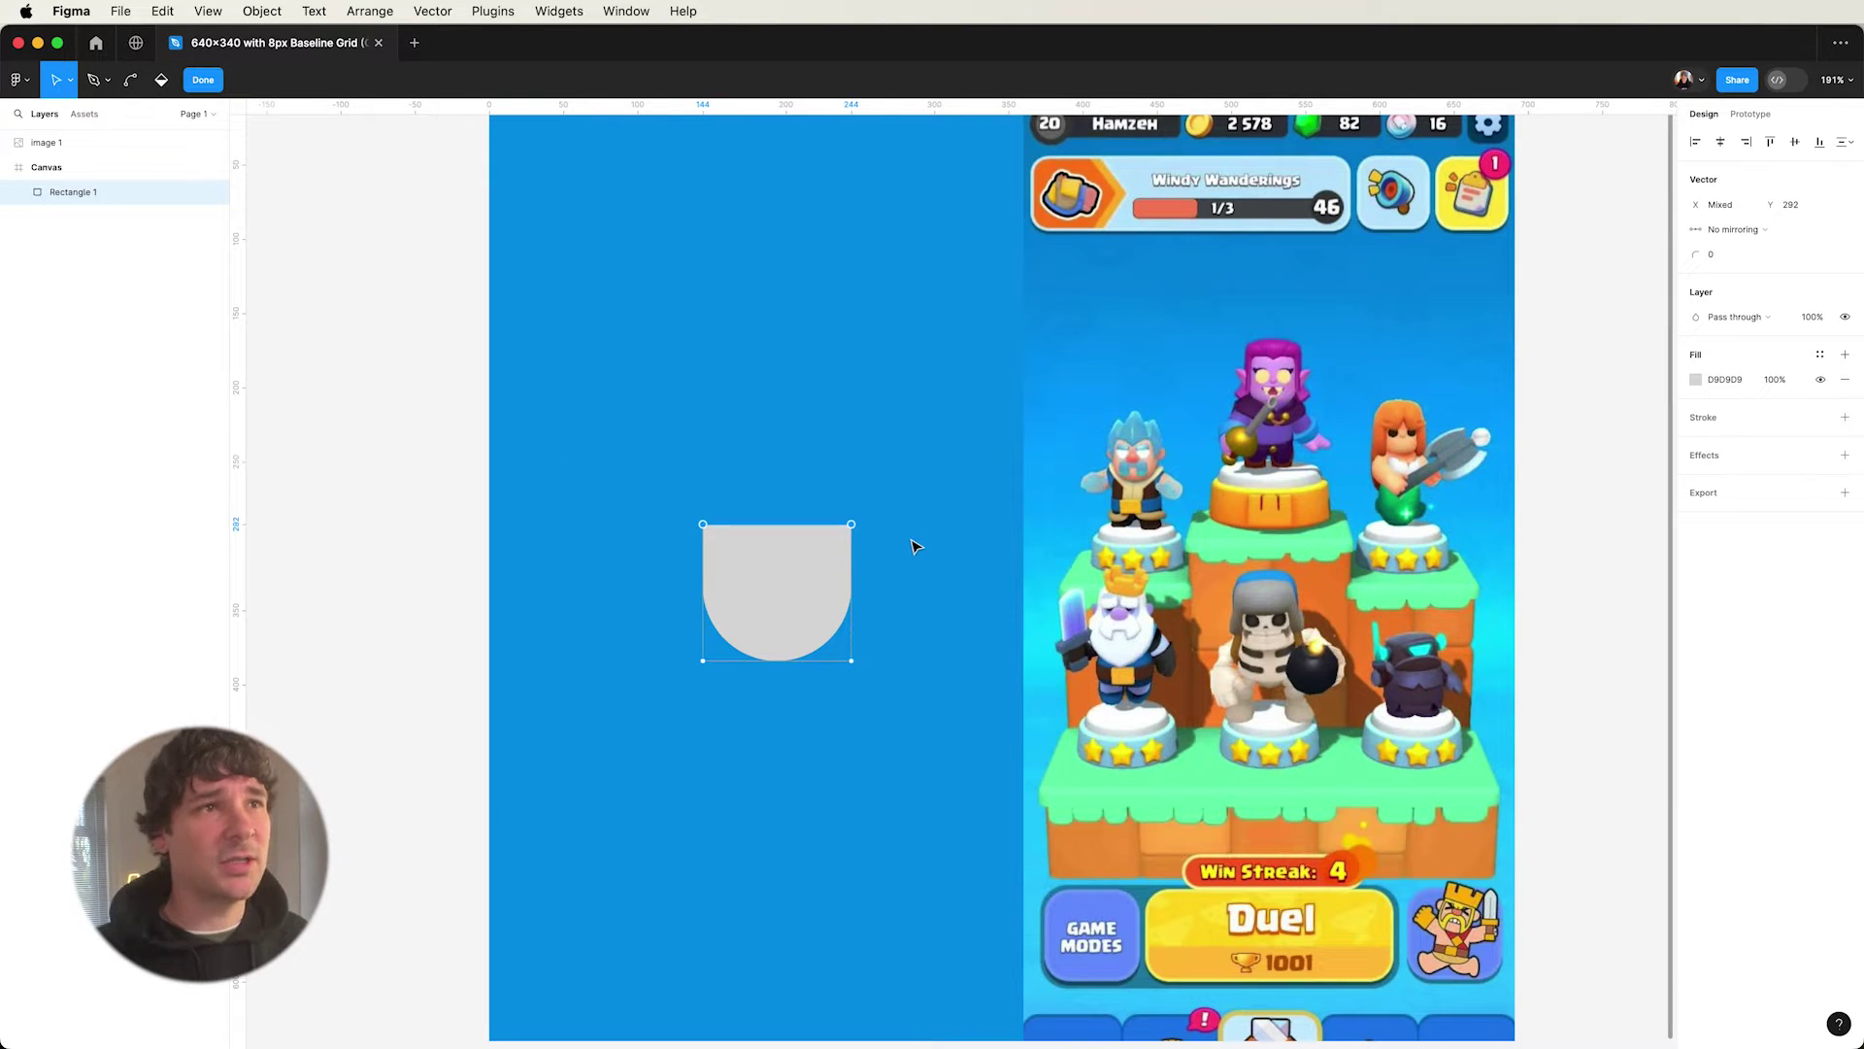
pyautogui.hotkey('shift', 'Up')
pyautogui.hotkey('shift', 'Down')
pyautogui.hotkey('shift', 'Up')
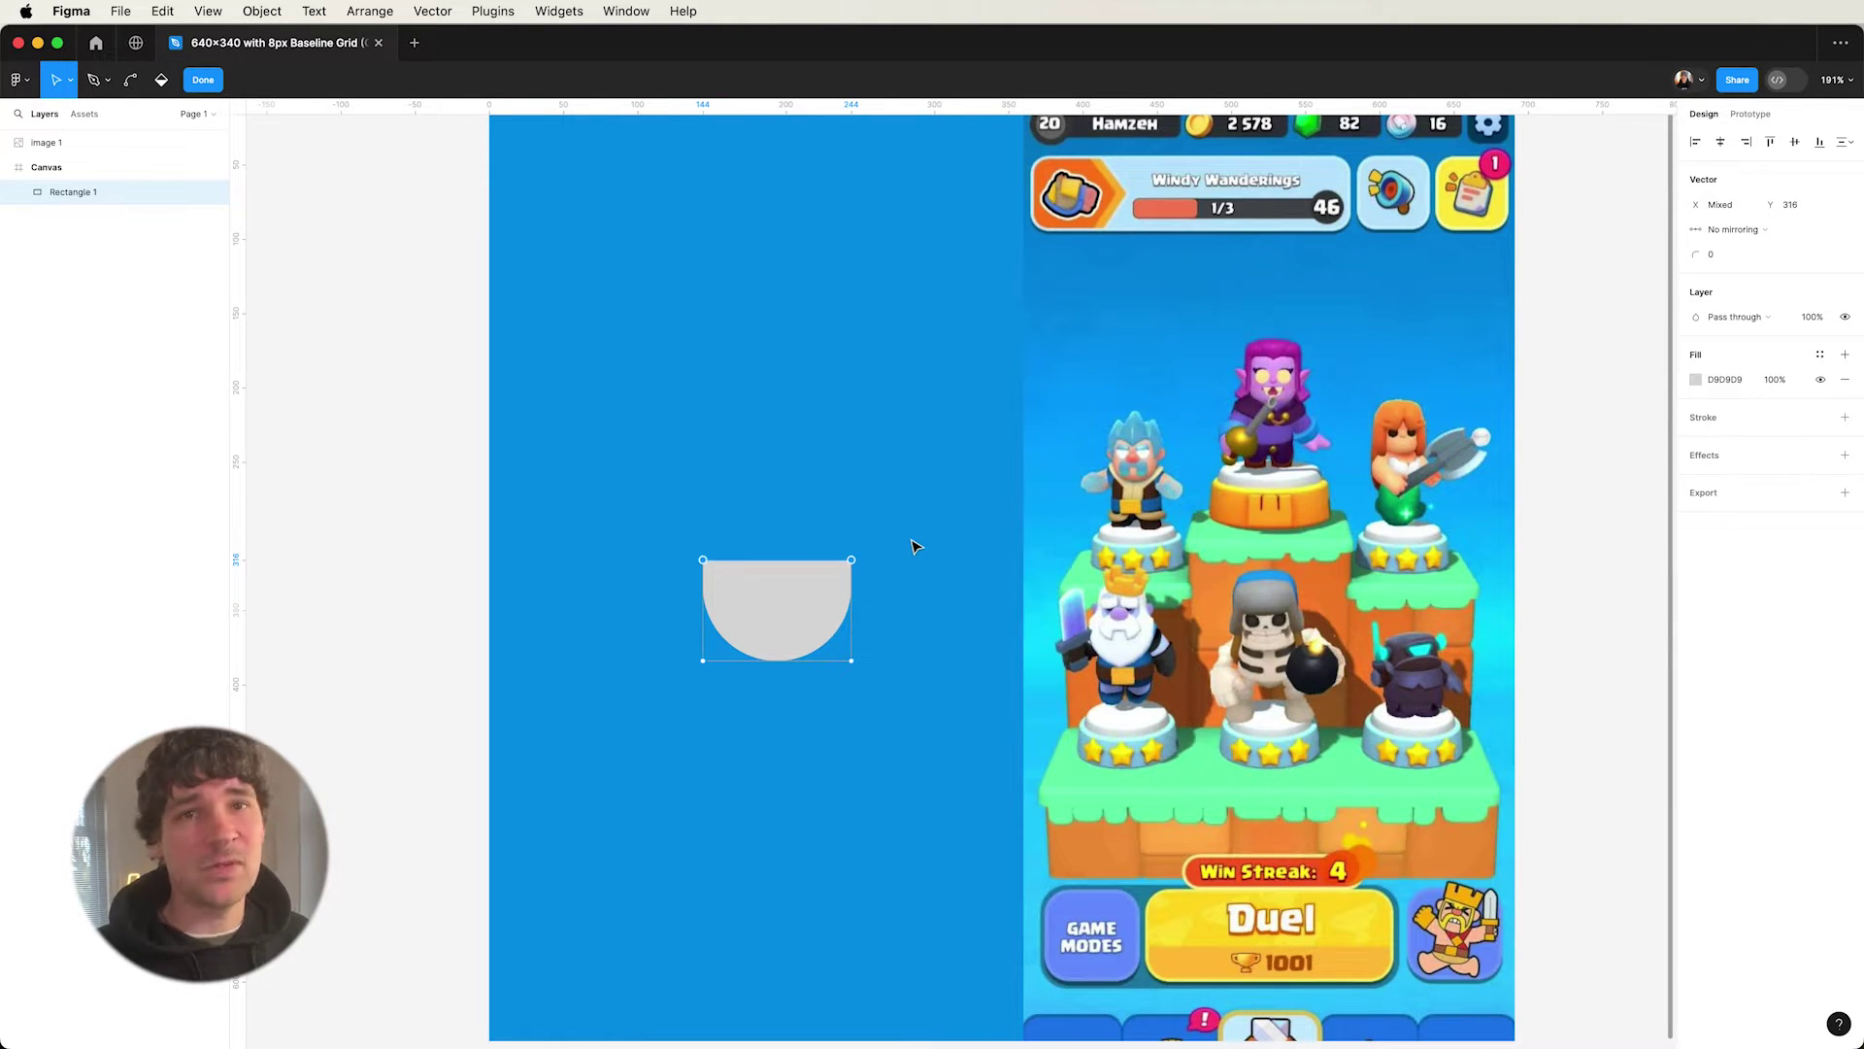
pyautogui.hotkey('shift', 'Down')
# - Reduce the radius of the two bottom corner points to give the bowl a slightly flatter bottom
pyautogui.click(703, 661)
pyautogui.keyDown('shift'); pyautogui.click(852, 663); pyautogui.keyUp('shift')
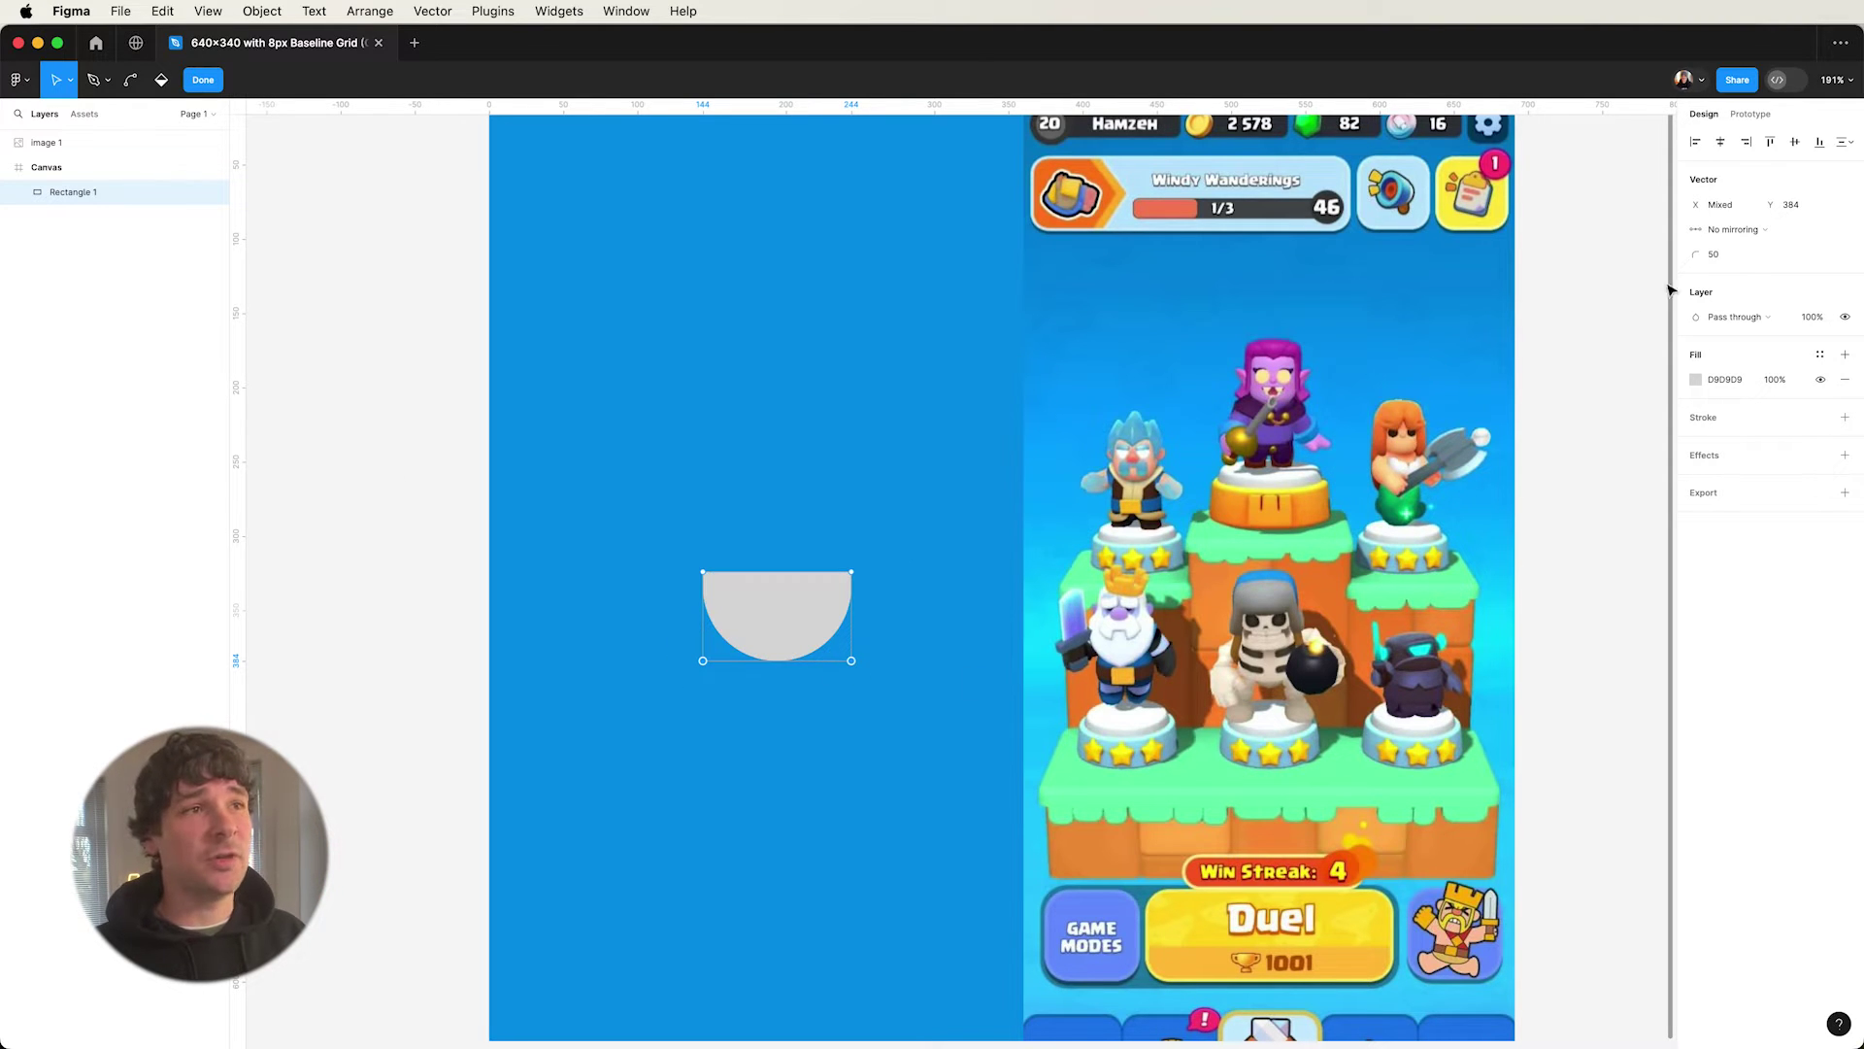
pyautogui.moveTo(1679, 257); pyautogui.dragTo(1689, 258)
pyautogui.click(365, 685)
pyautogui.press('Escape')
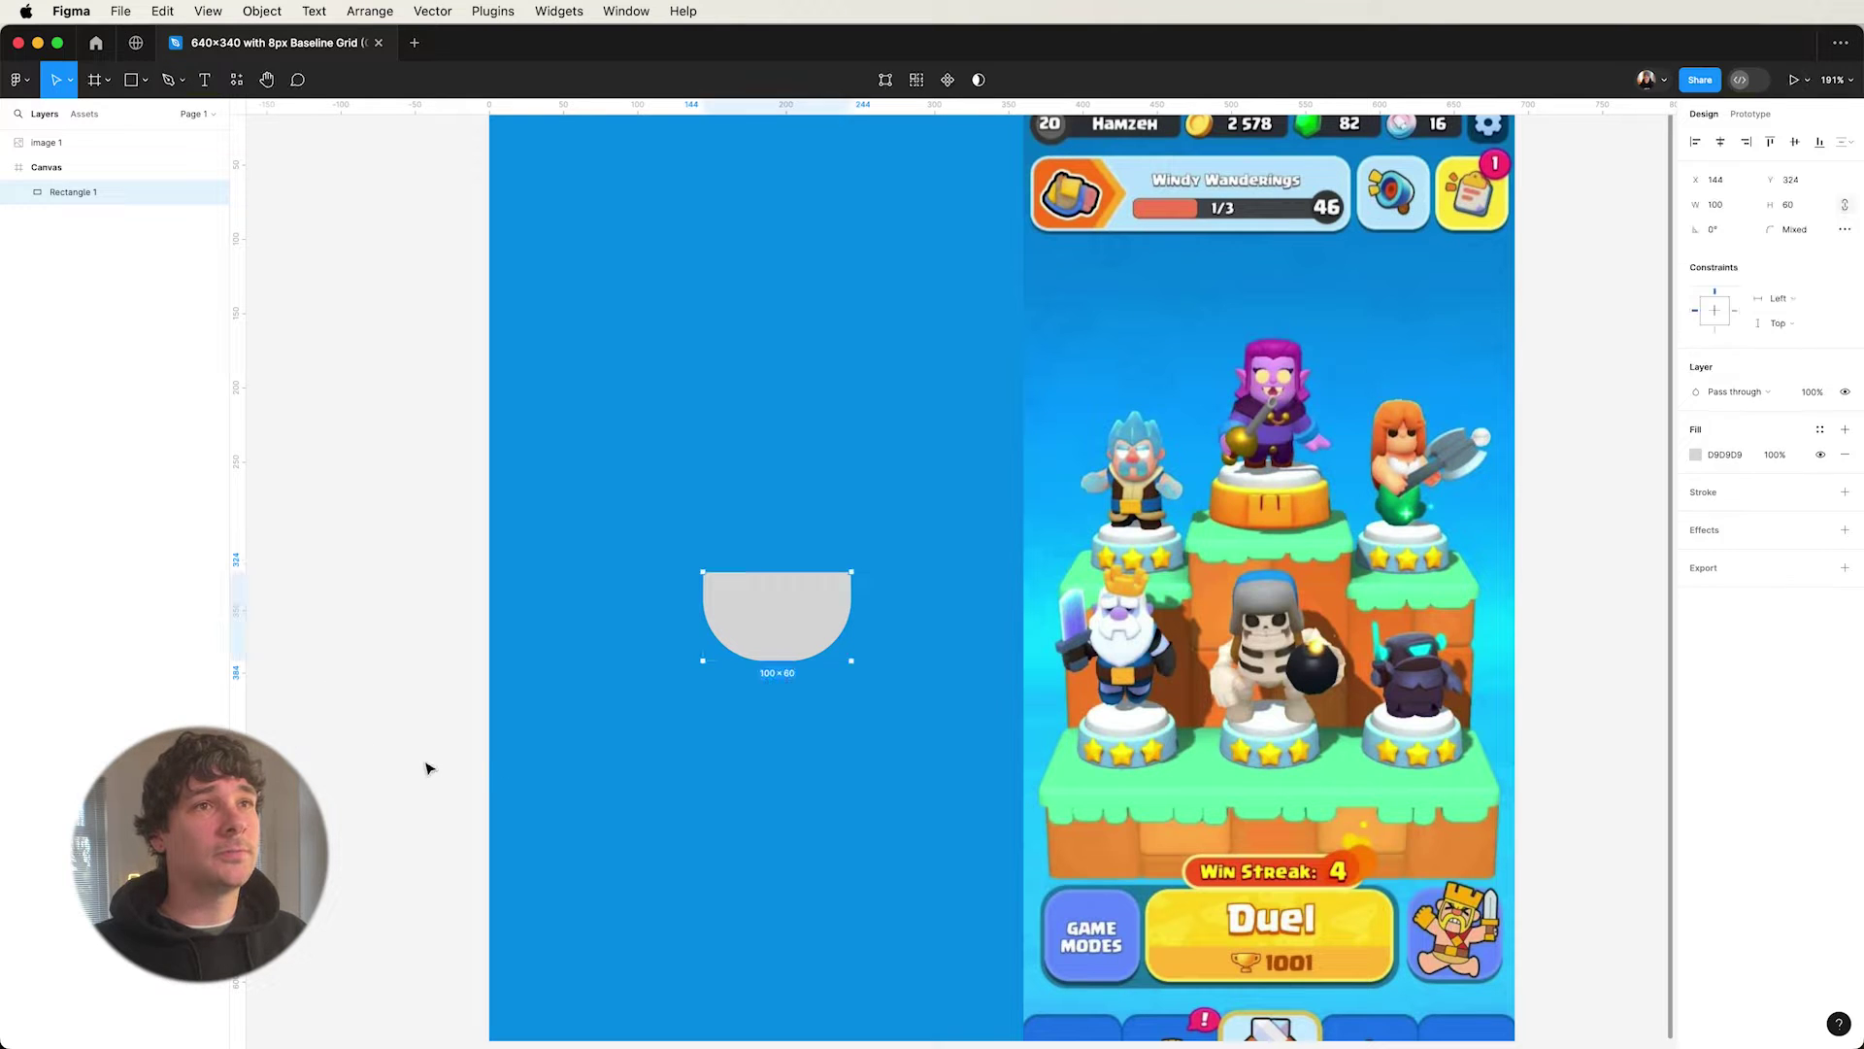
pyautogui.press('Escape')
# - Draw an open three-segment handle path with the Pen tool, from the bowl's upper-left corner outward and back to its lower-left side
pyautogui.click(168, 80)
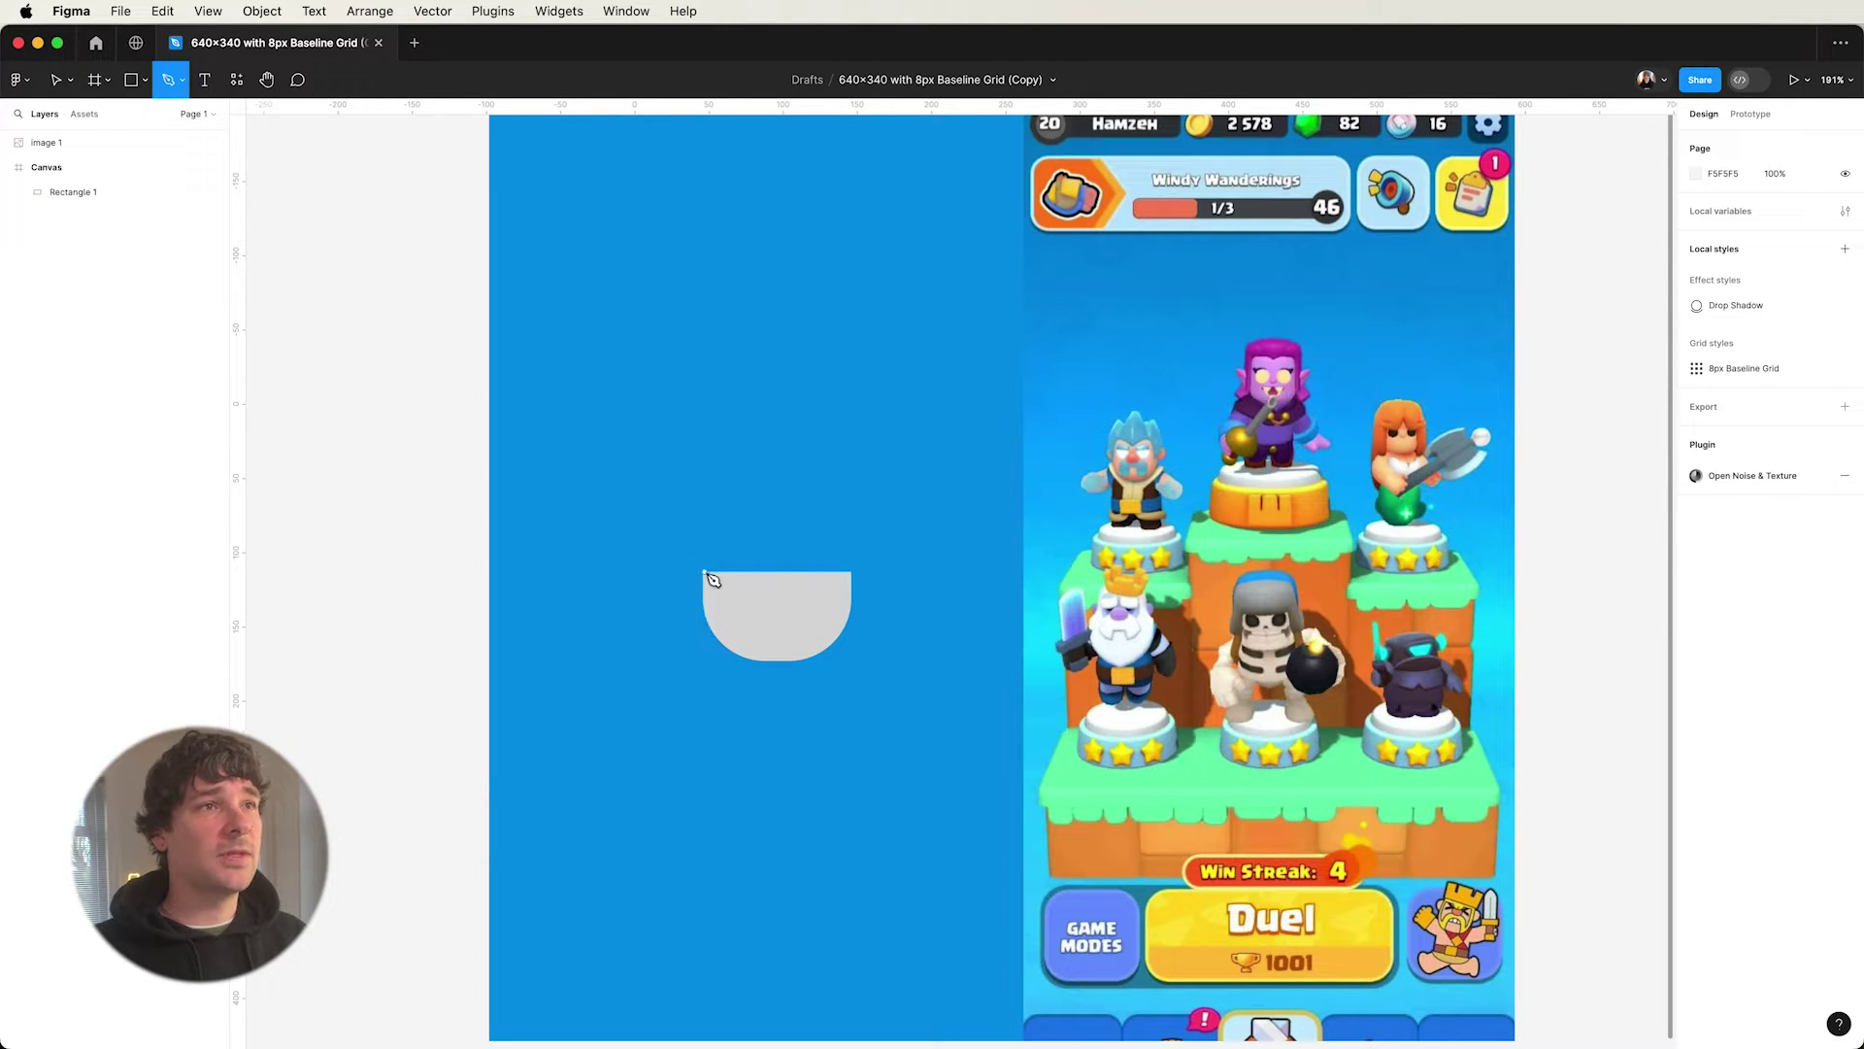
pyautogui.click(705, 572)
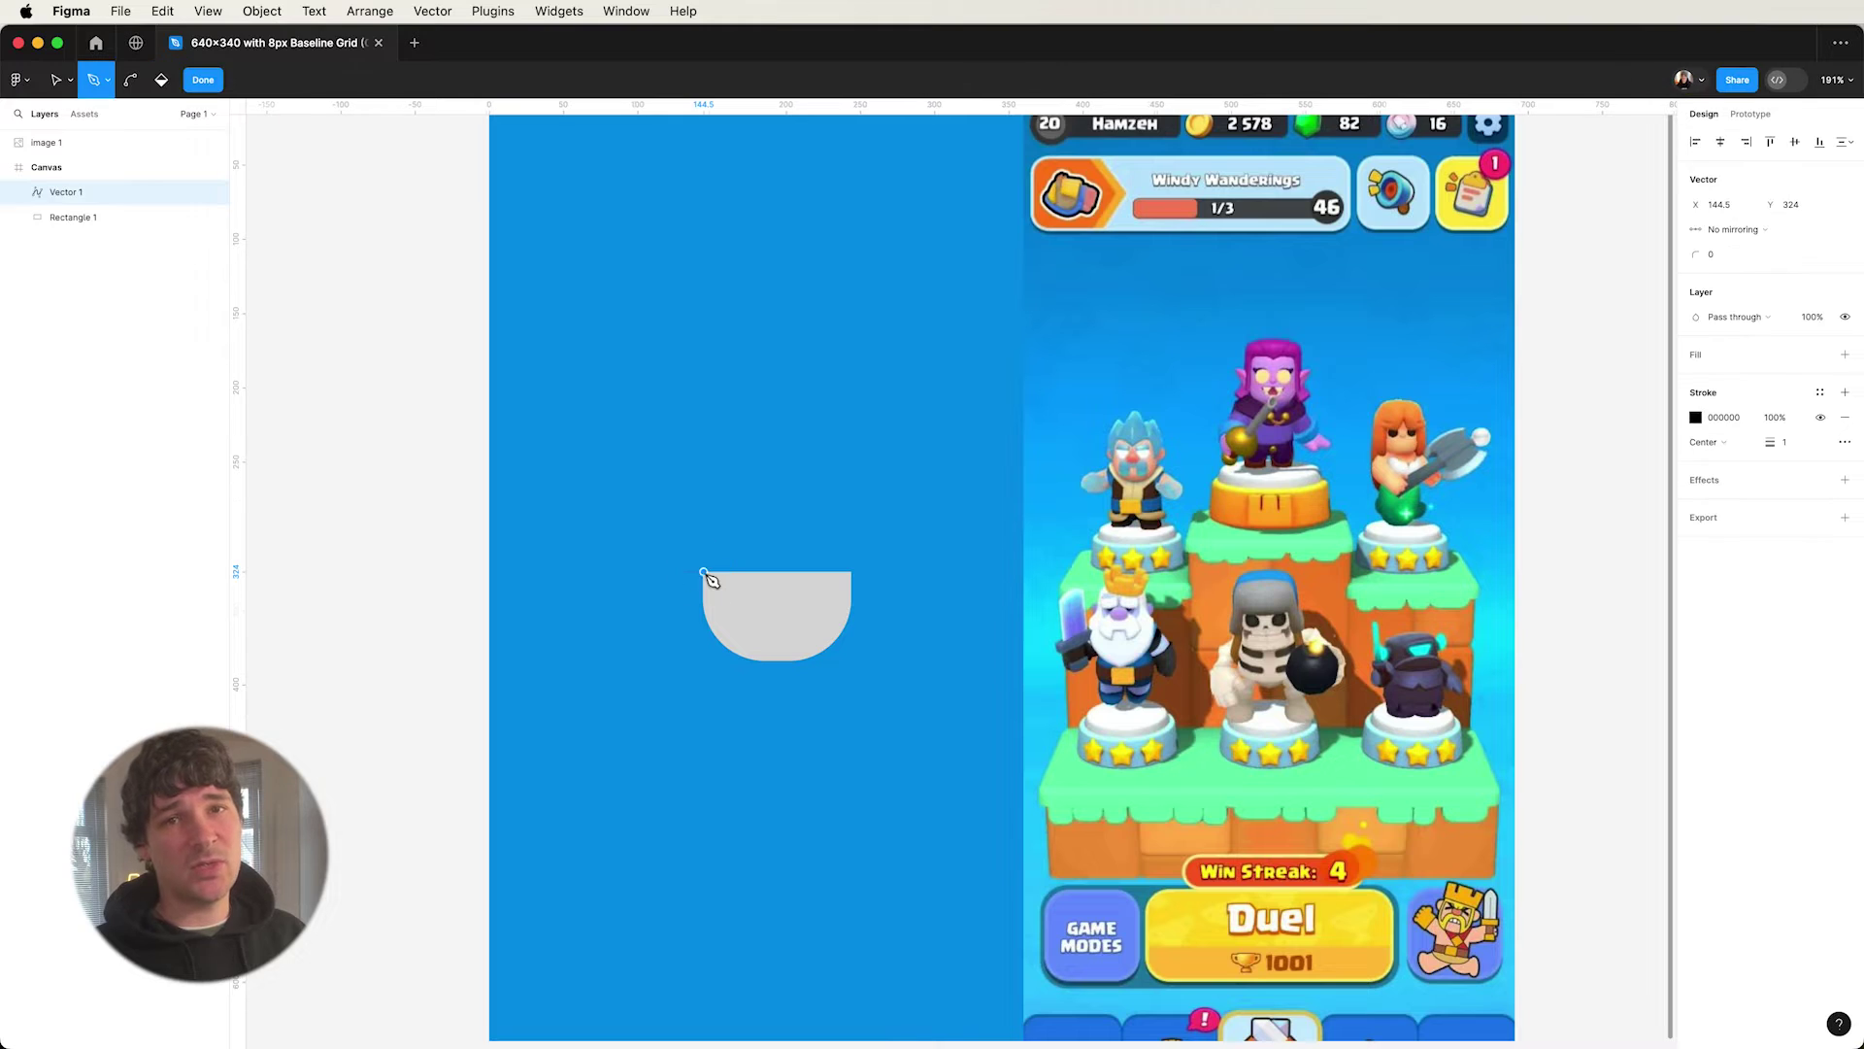
pyautogui.click(648, 571)
pyautogui.click(668, 616)
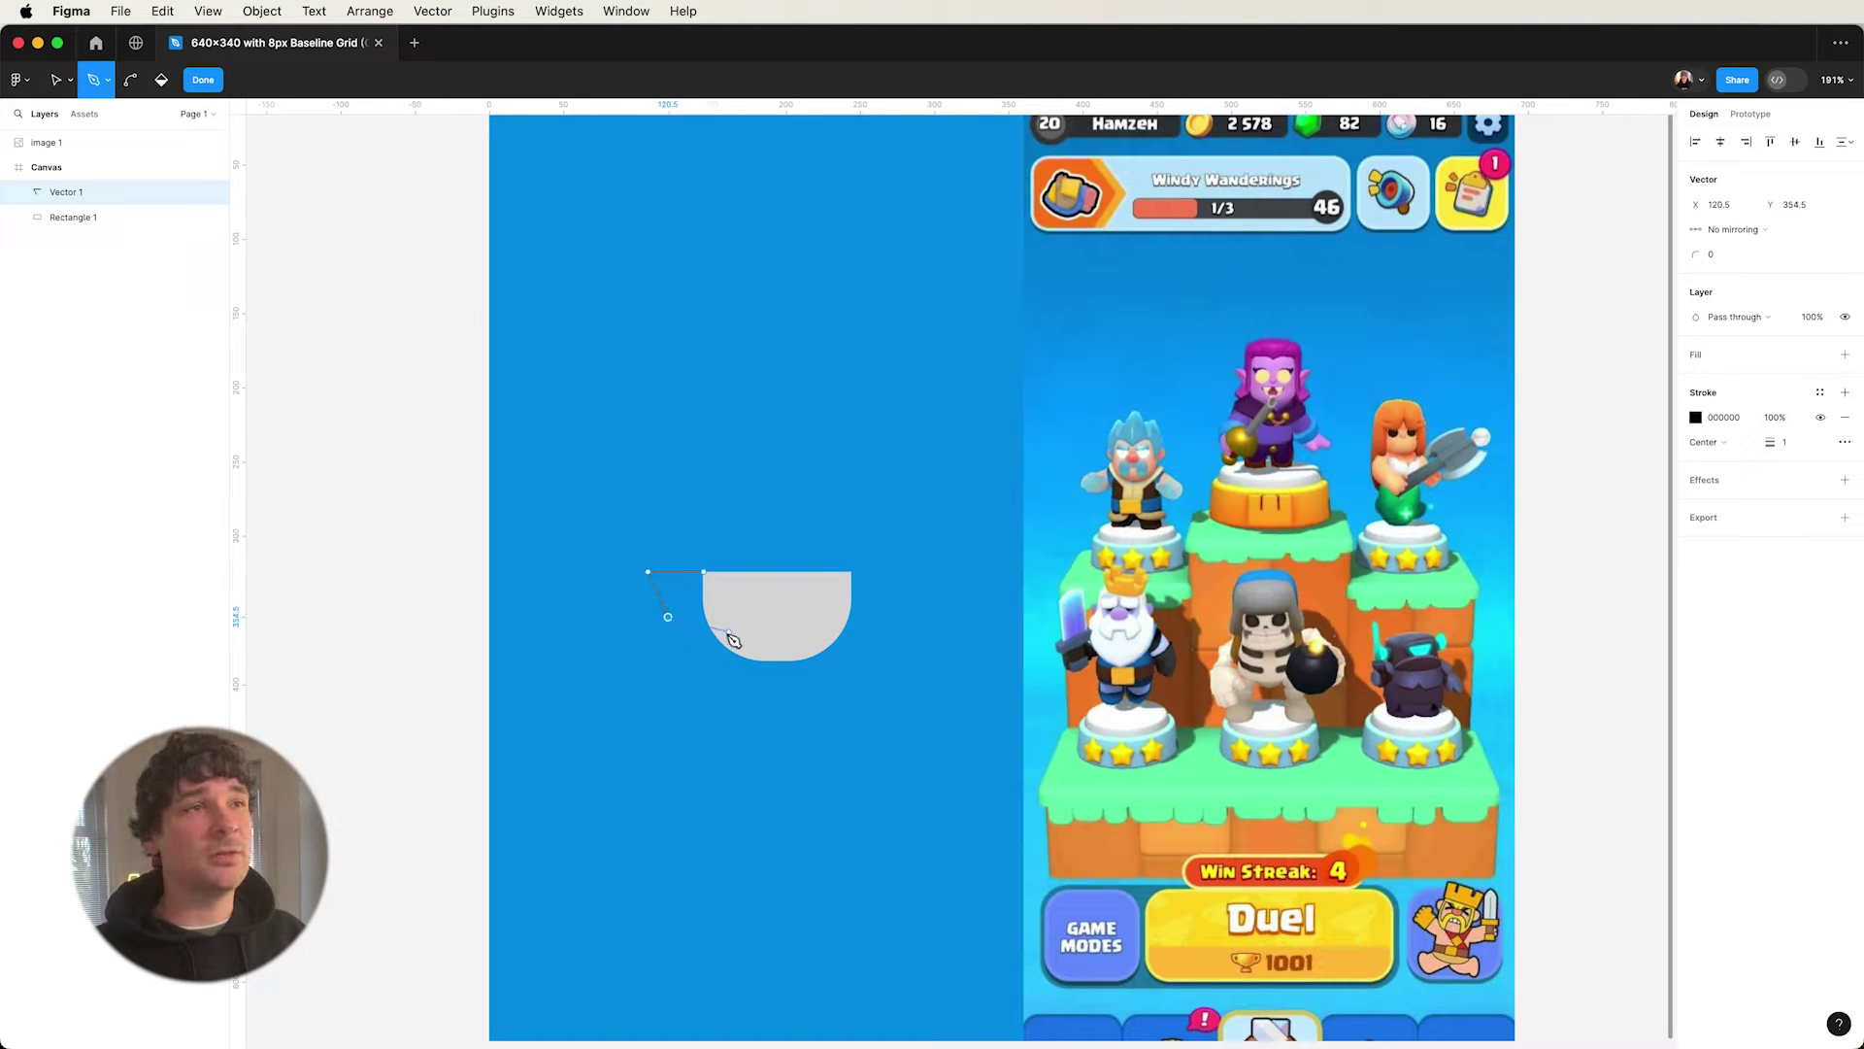
pyautogui.click(718, 635)
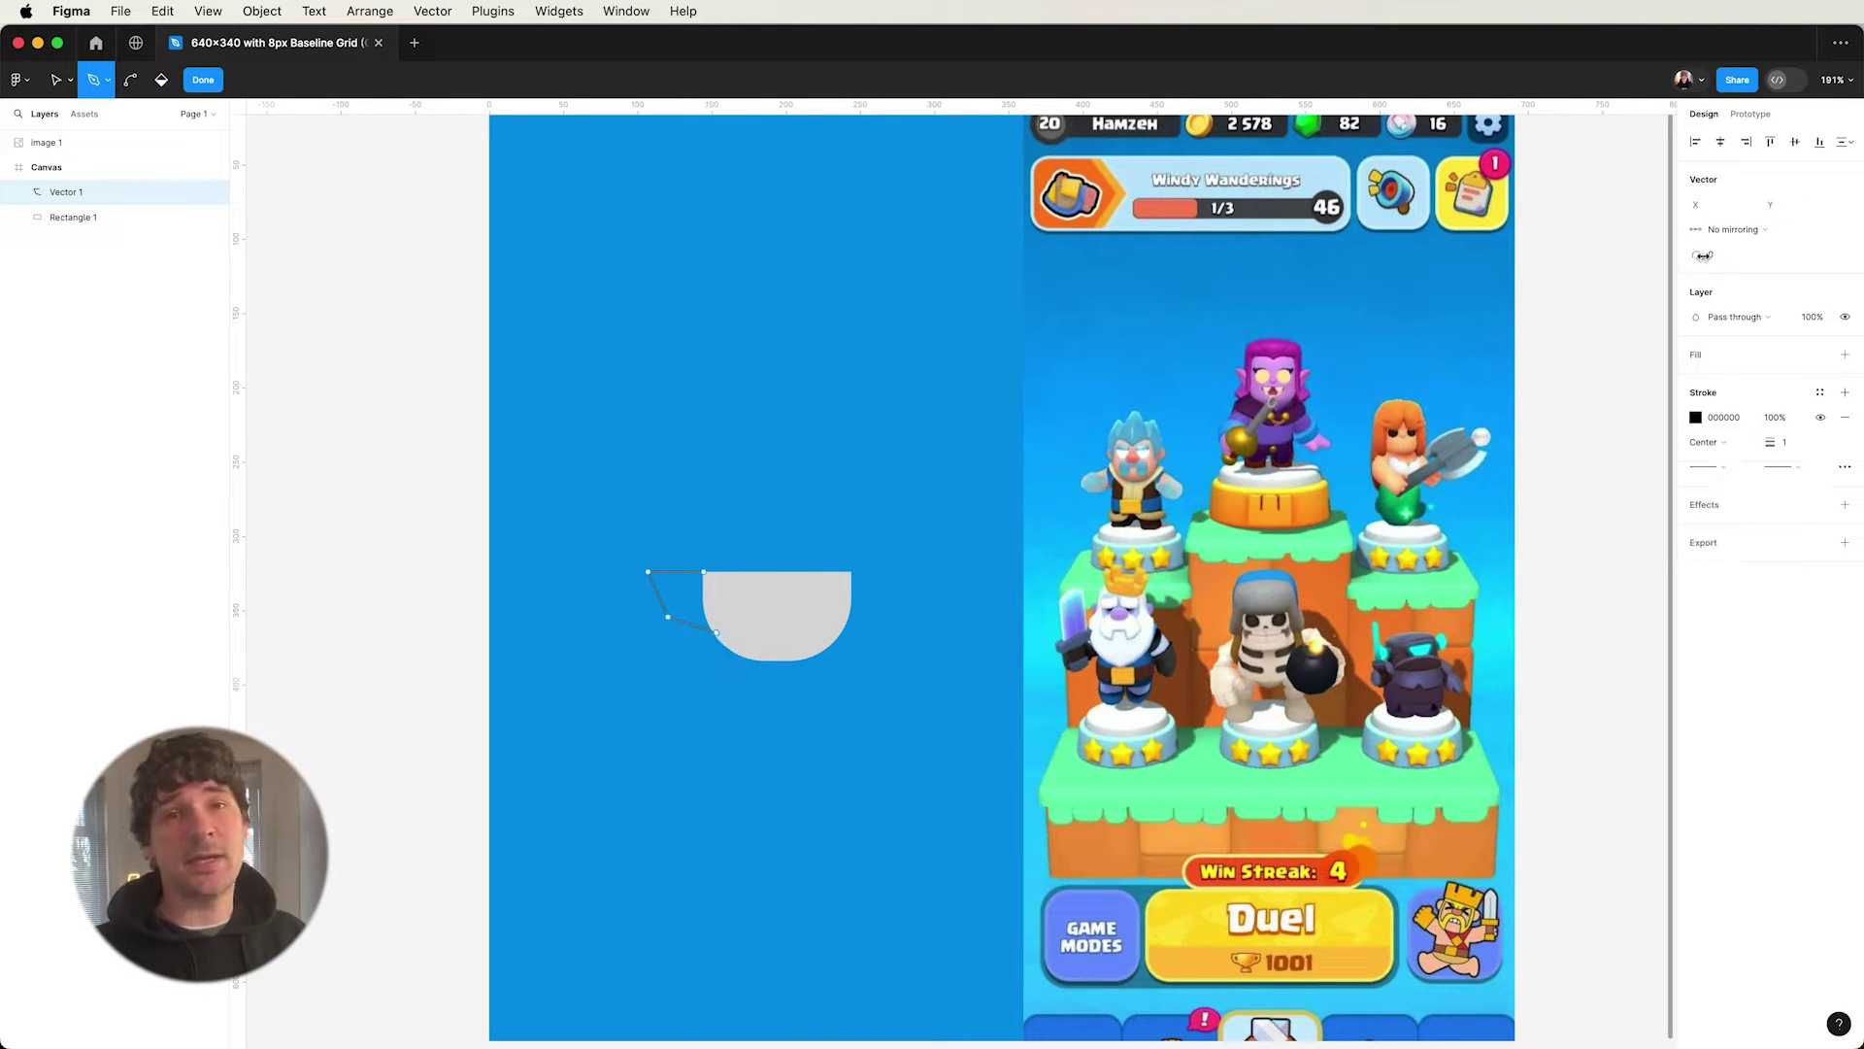
pyautogui.press('Escape')
# - Round the handle path's lower outer point with a corner radius of about 25
pyautogui.click(669, 619)
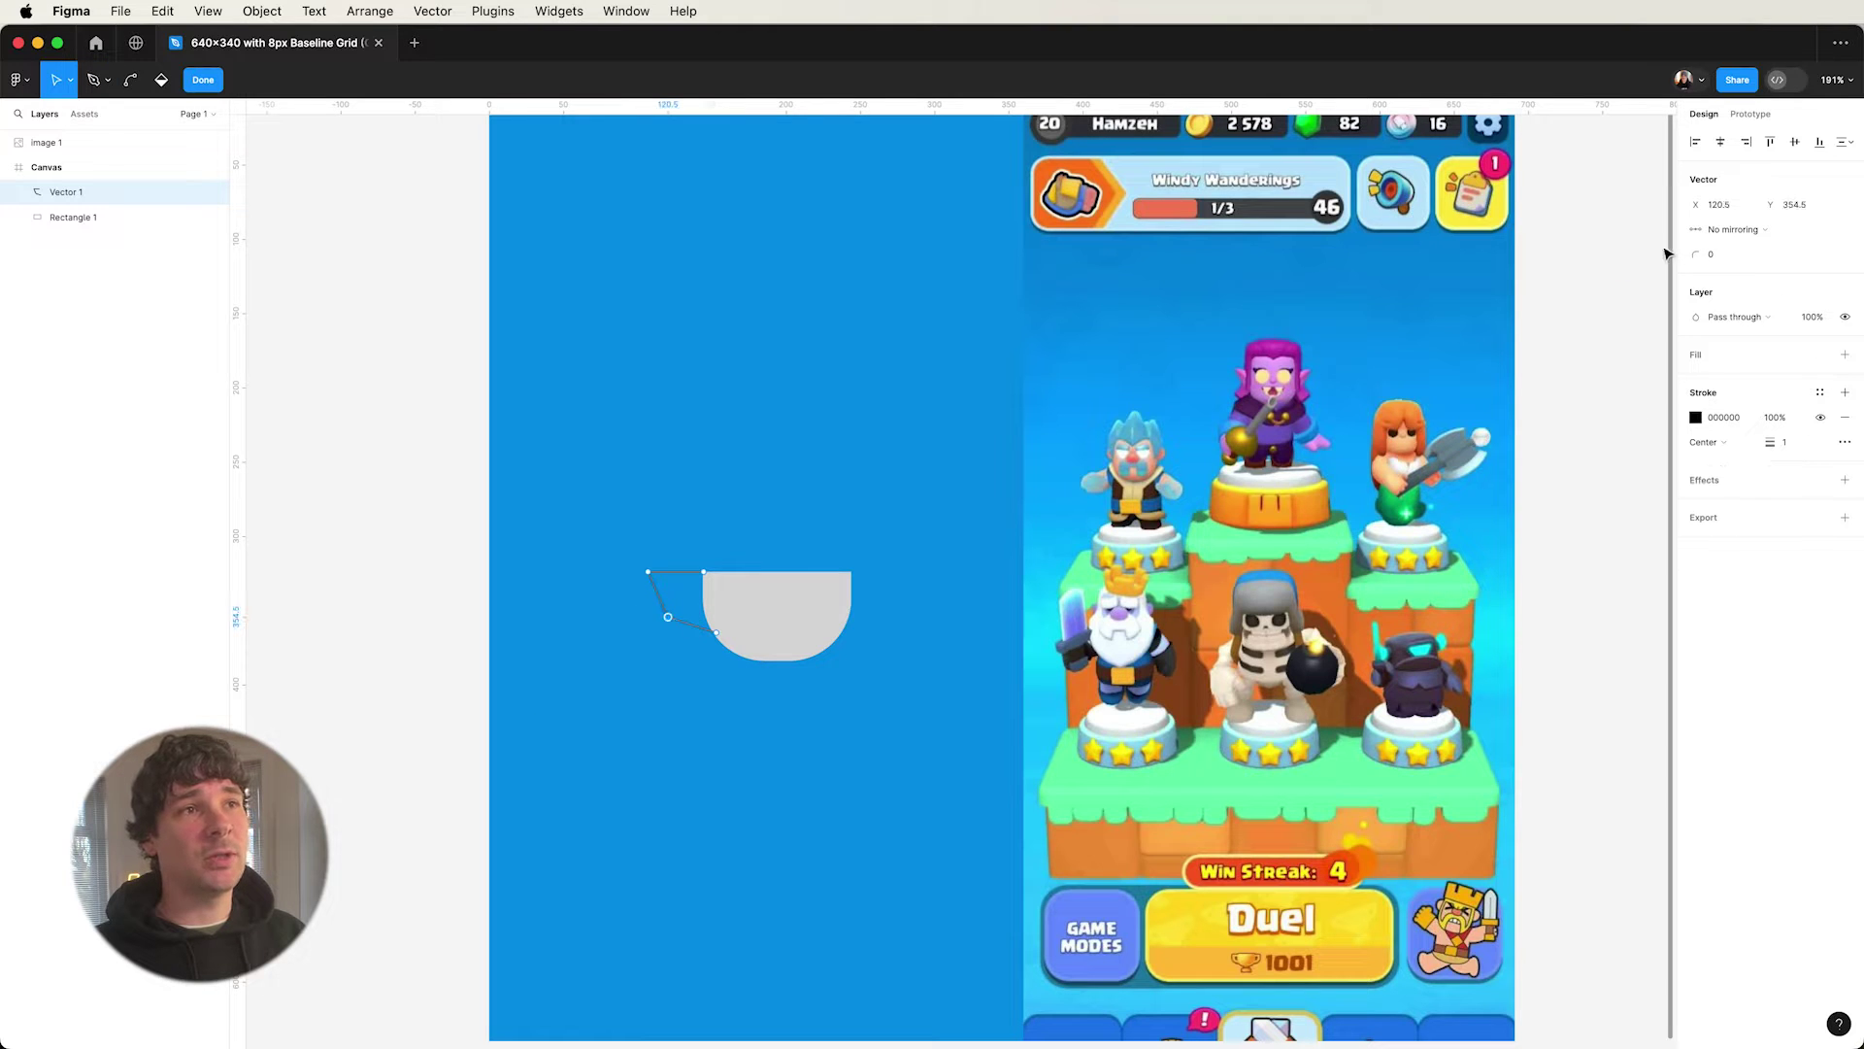
pyautogui.moveTo(1693, 256); pyautogui.dragTo(1698, 256)
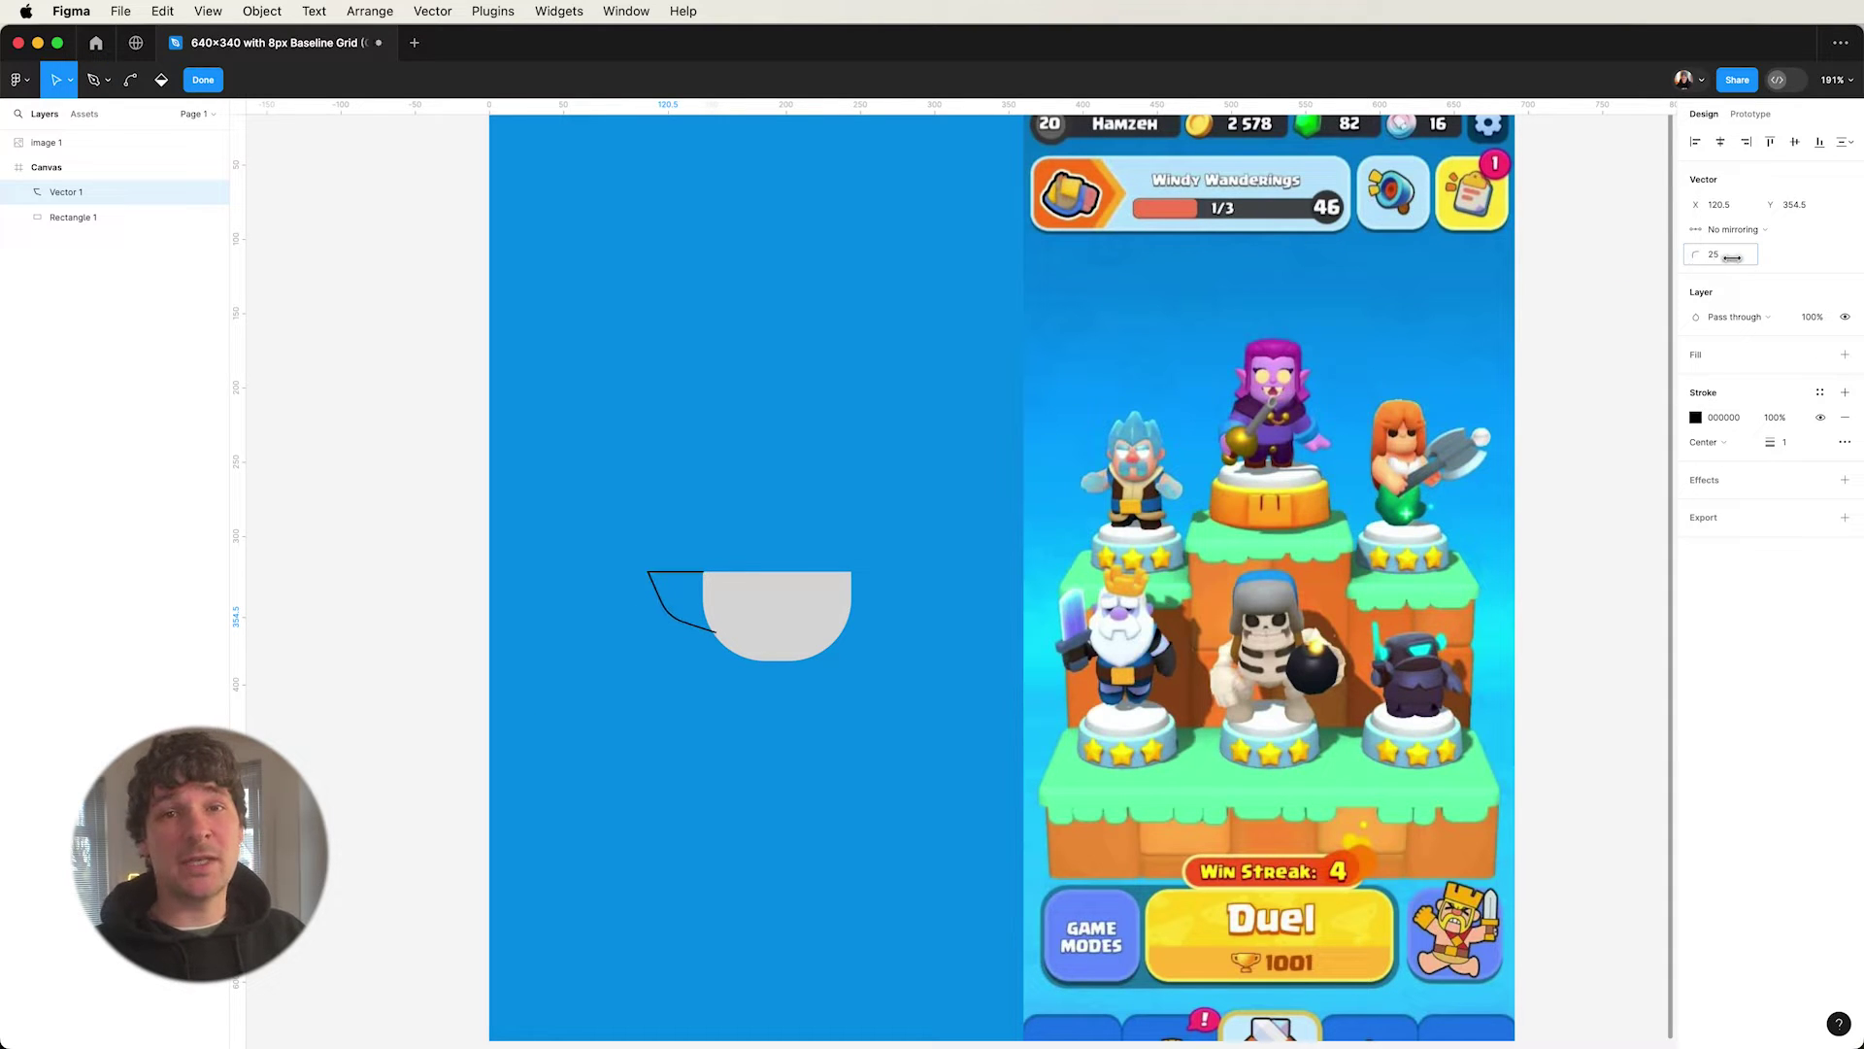
pyautogui.click(684, 575)
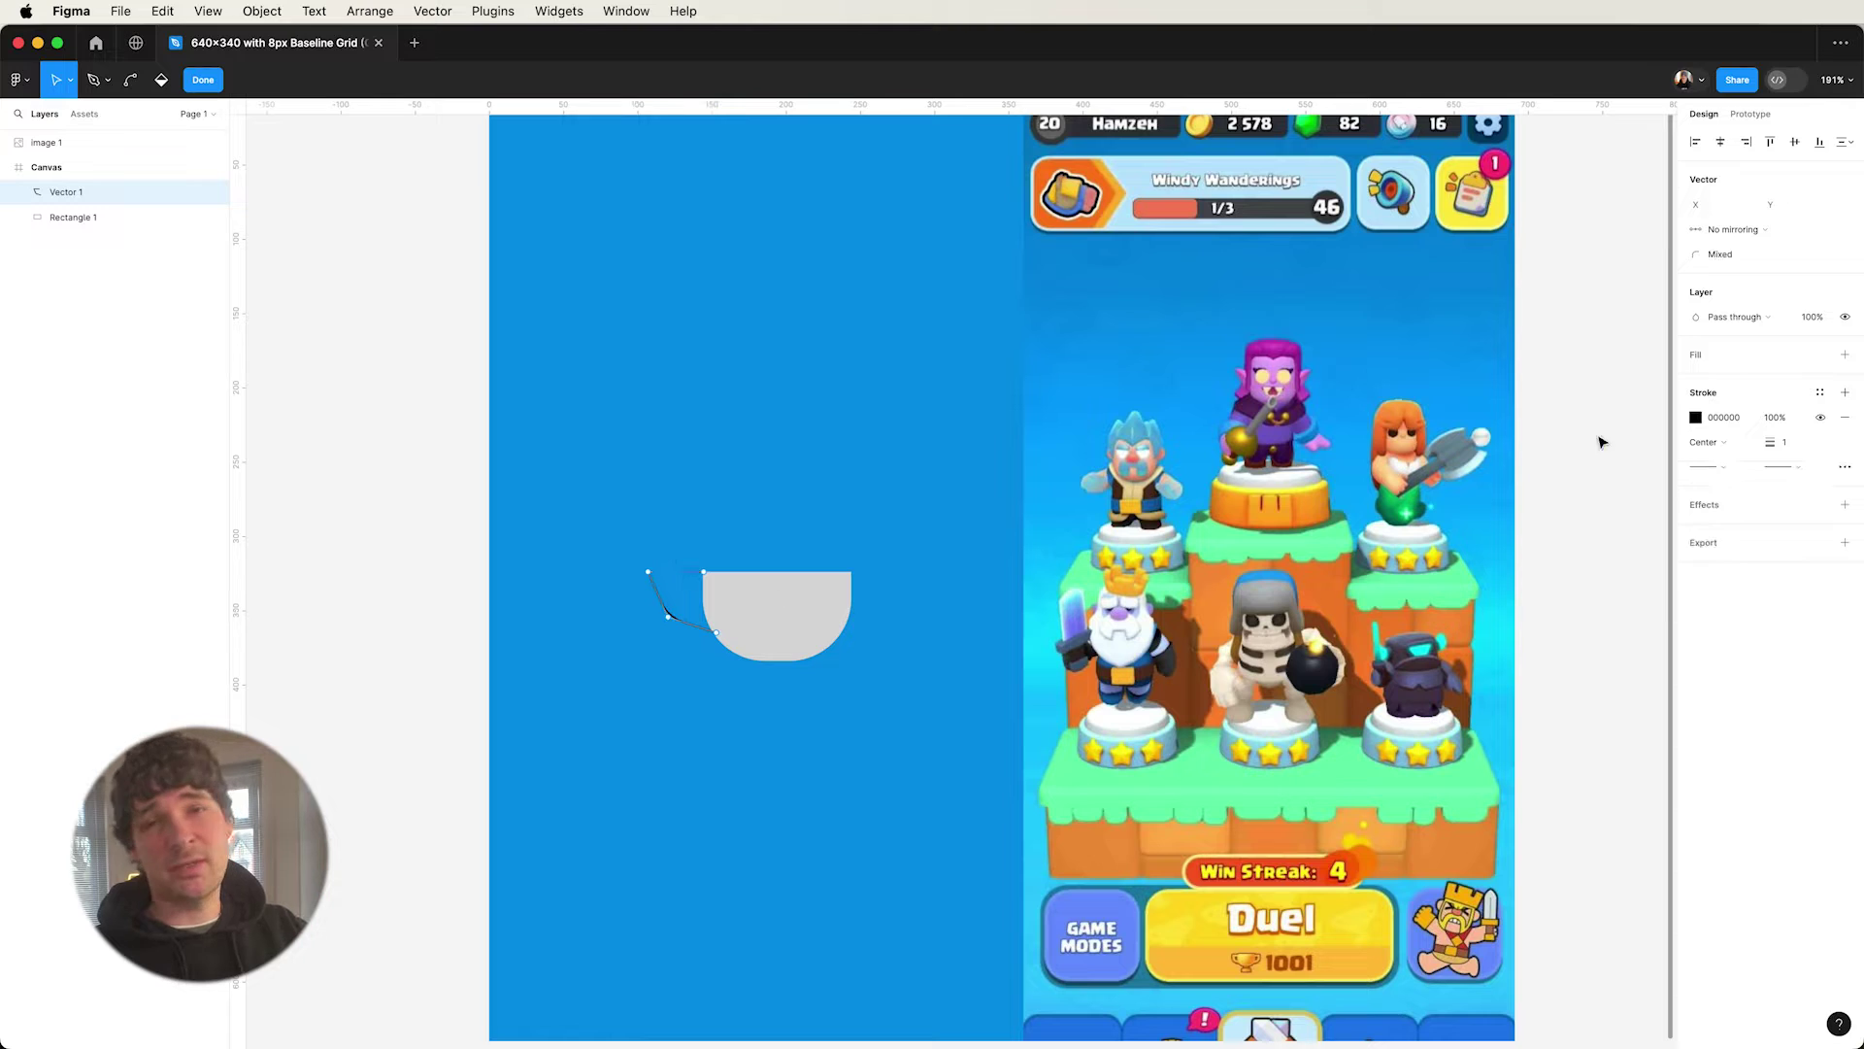
# - Thicken the handle path's stroke to 11
pyautogui.click(1790, 442)
pyautogui.write('8')
pyautogui.press('Return')
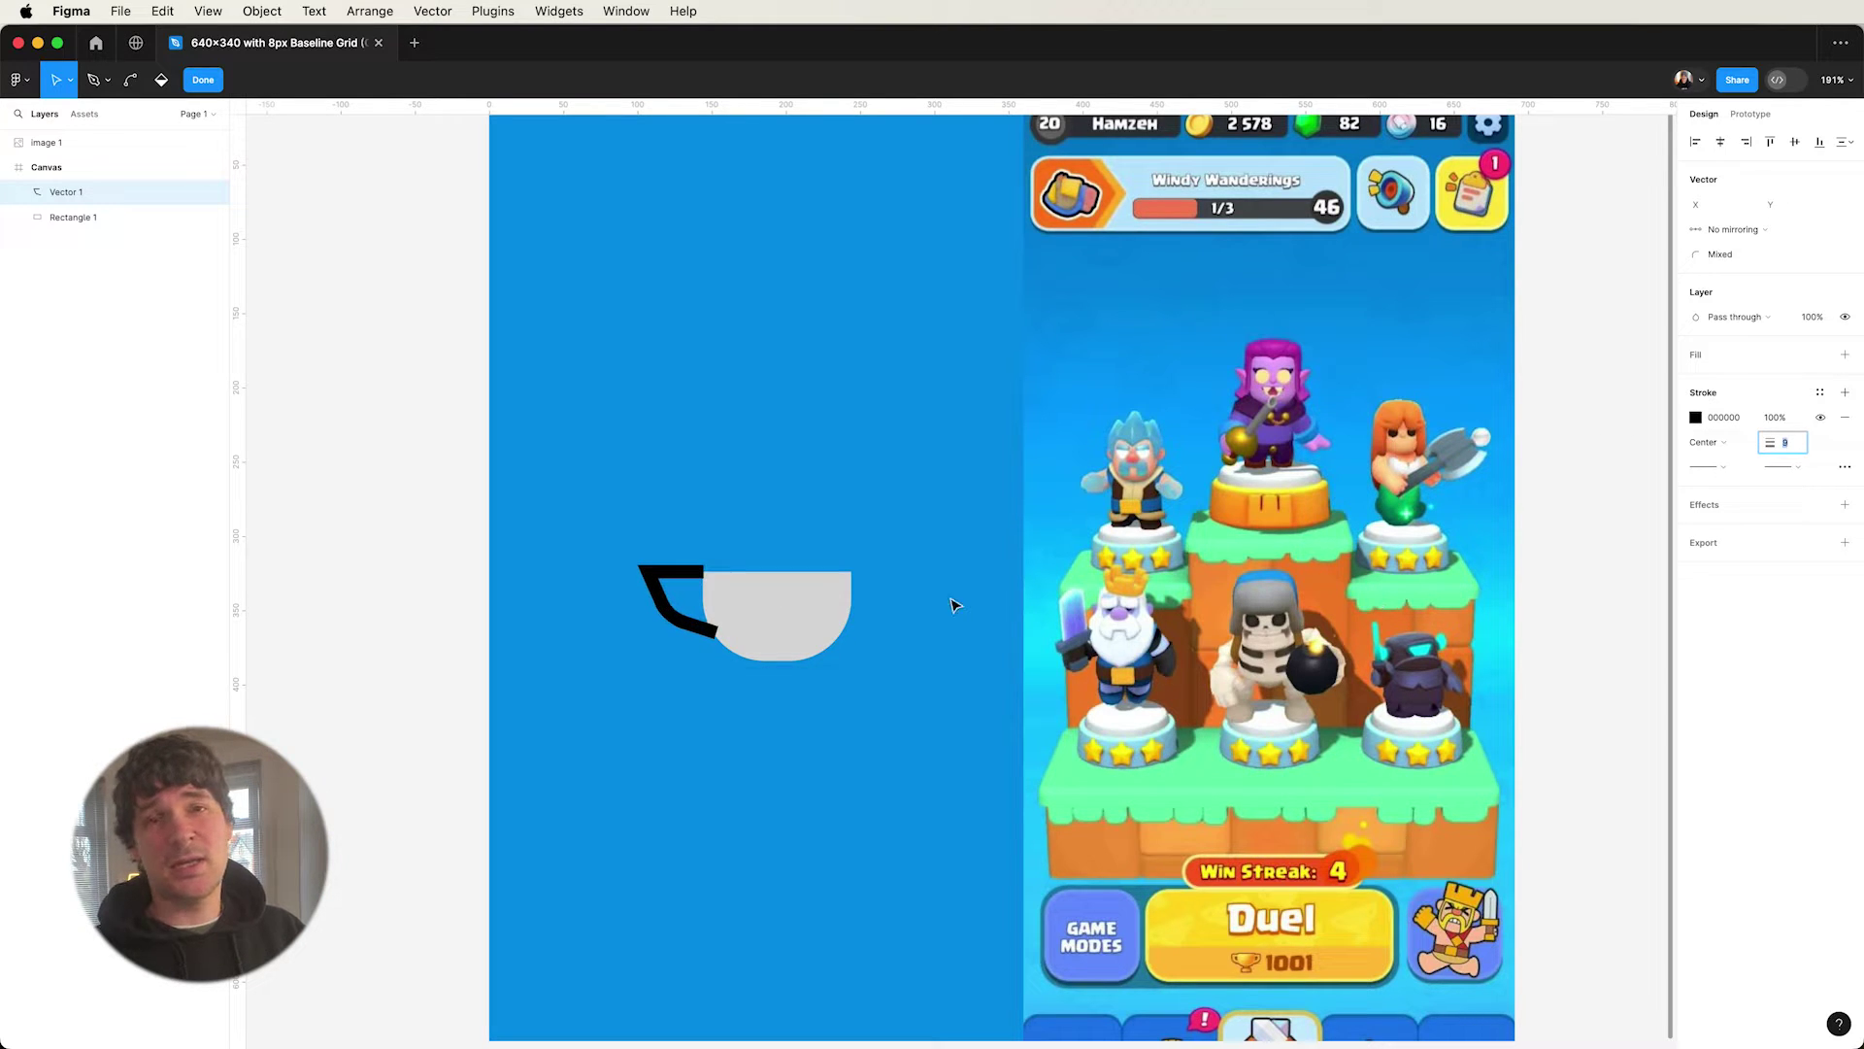
pyautogui.press('Up')
pyautogui.press('Up')
# - Move the handle's upper outer point toward the bowl to X 116 and align the stroke Inside
pyautogui.click(660, 579)
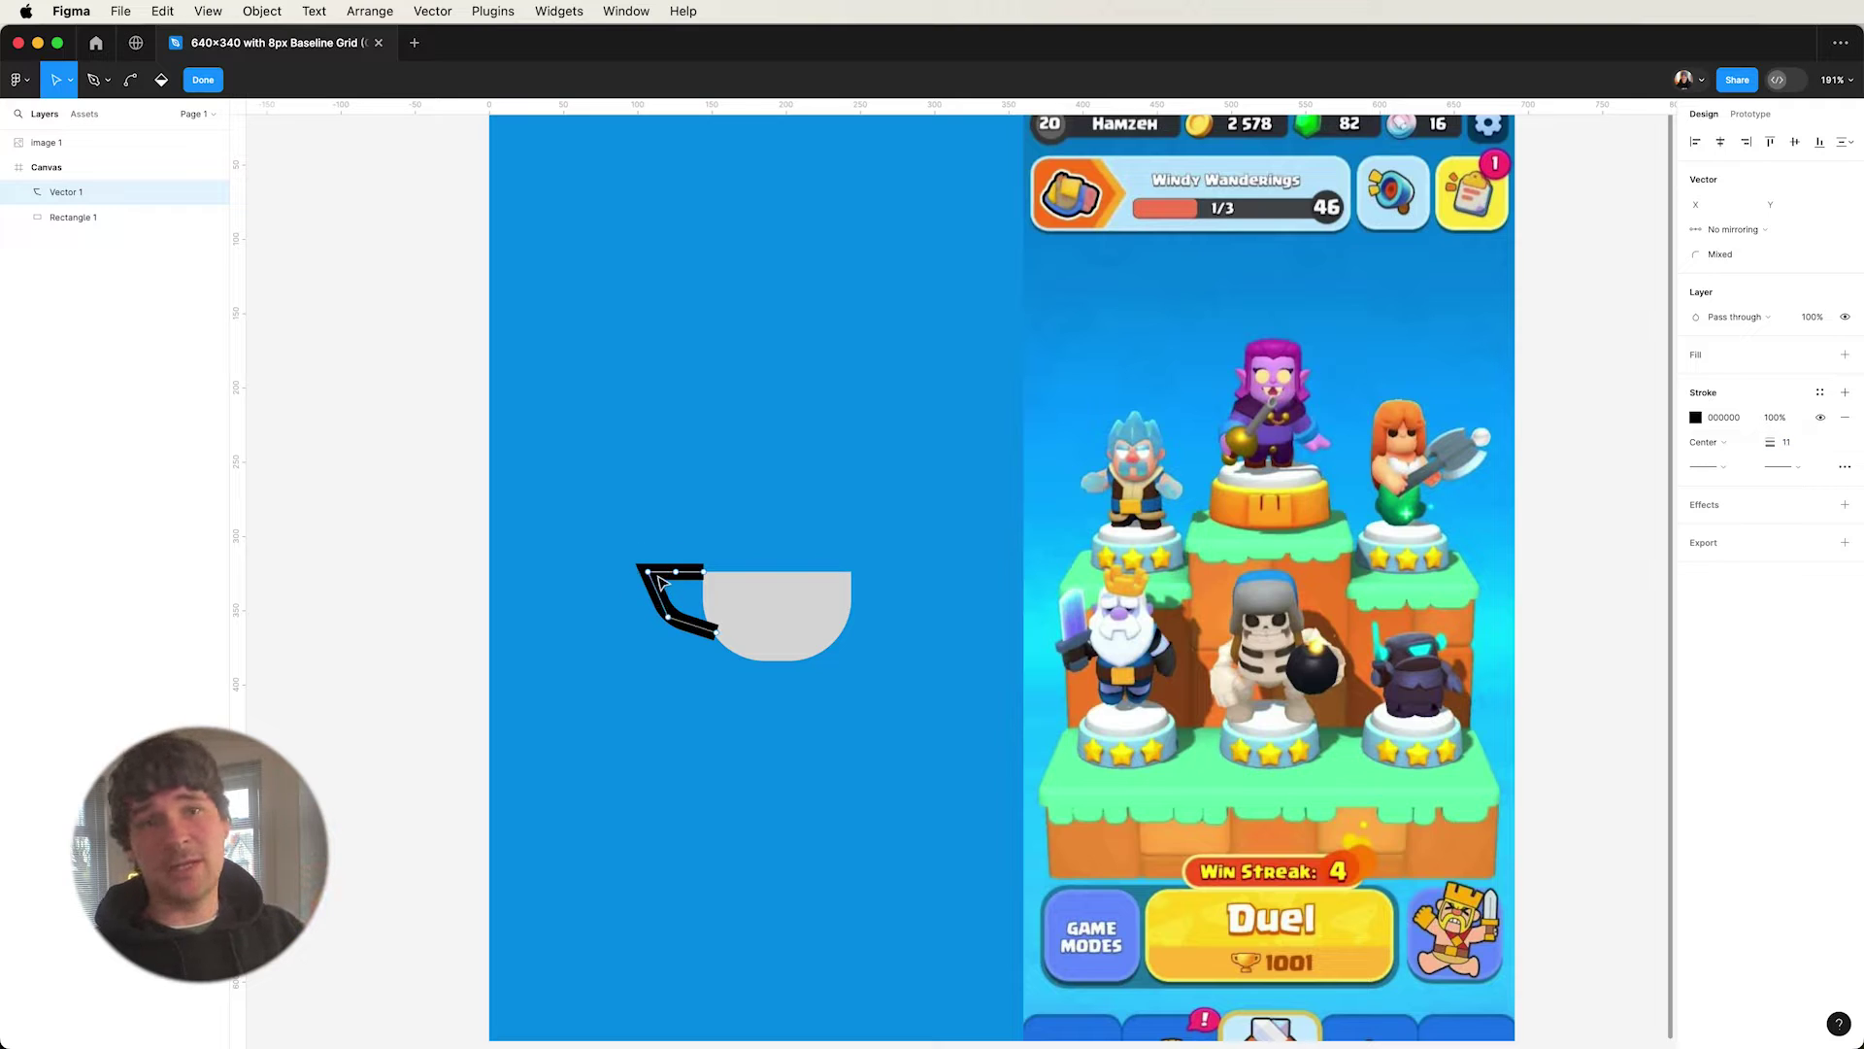
pyautogui.click(650, 573)
pyautogui.press('Right')
pyautogui.press('Right')
pyautogui.press('Right')
pyautogui.press('Right')
pyautogui.press('Right')
pyautogui.press('Right')
pyautogui.press('Right')
pyautogui.press('Right')
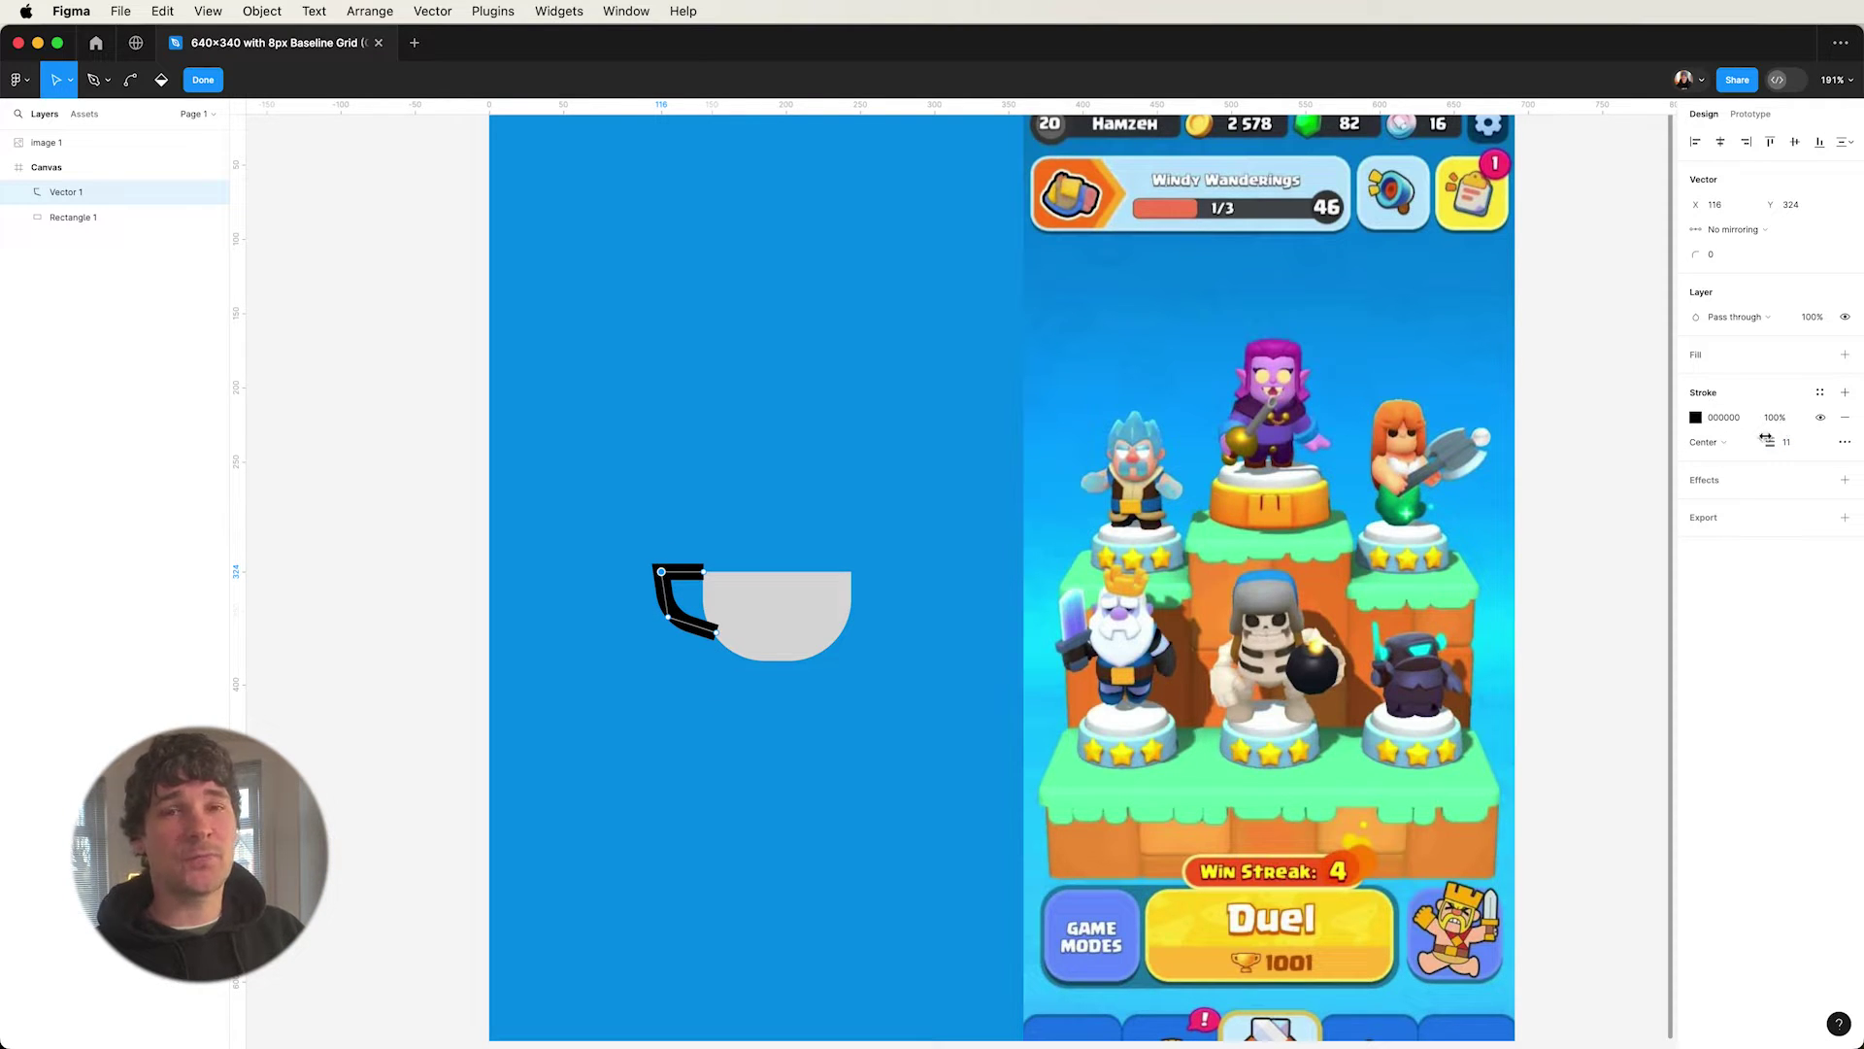
pyautogui.click(445, 674)
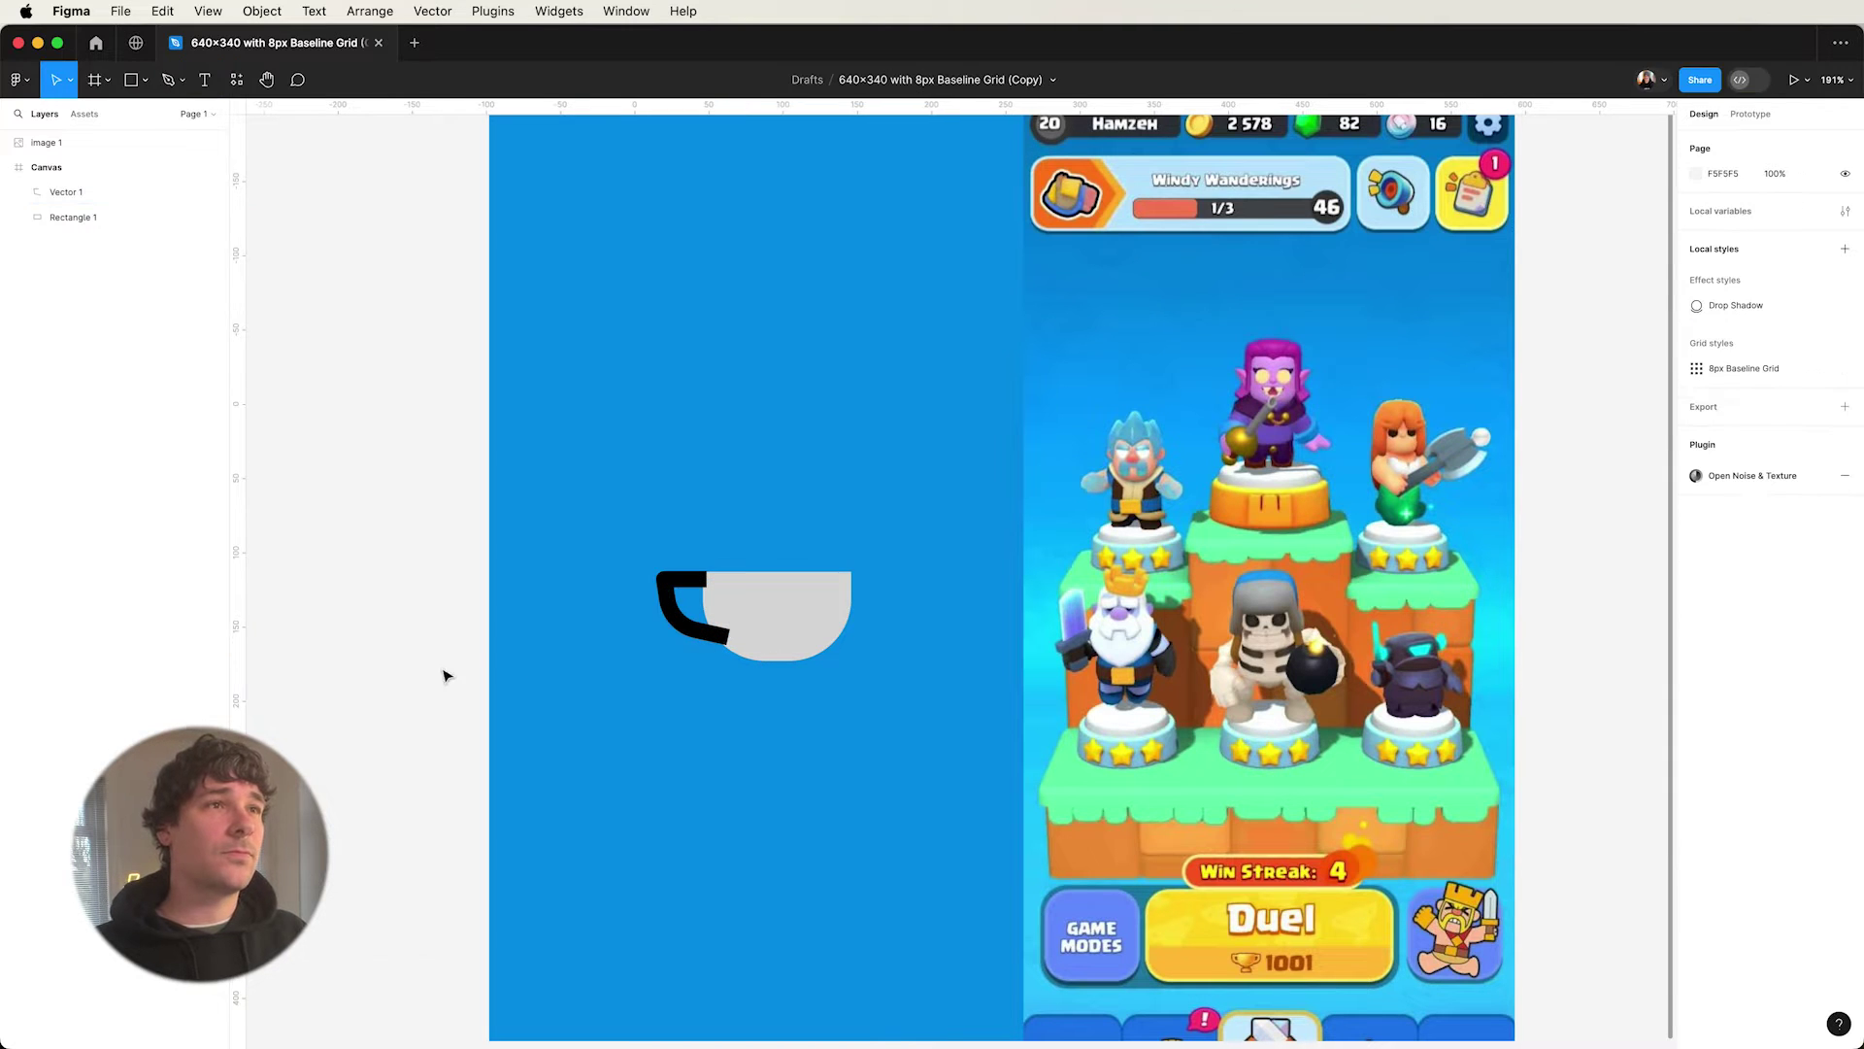
# - Match the handle's stroke colour to the bowl's grey D9D9D9 by sampling it
pyautogui.click(667, 604)
pyautogui.press('i')
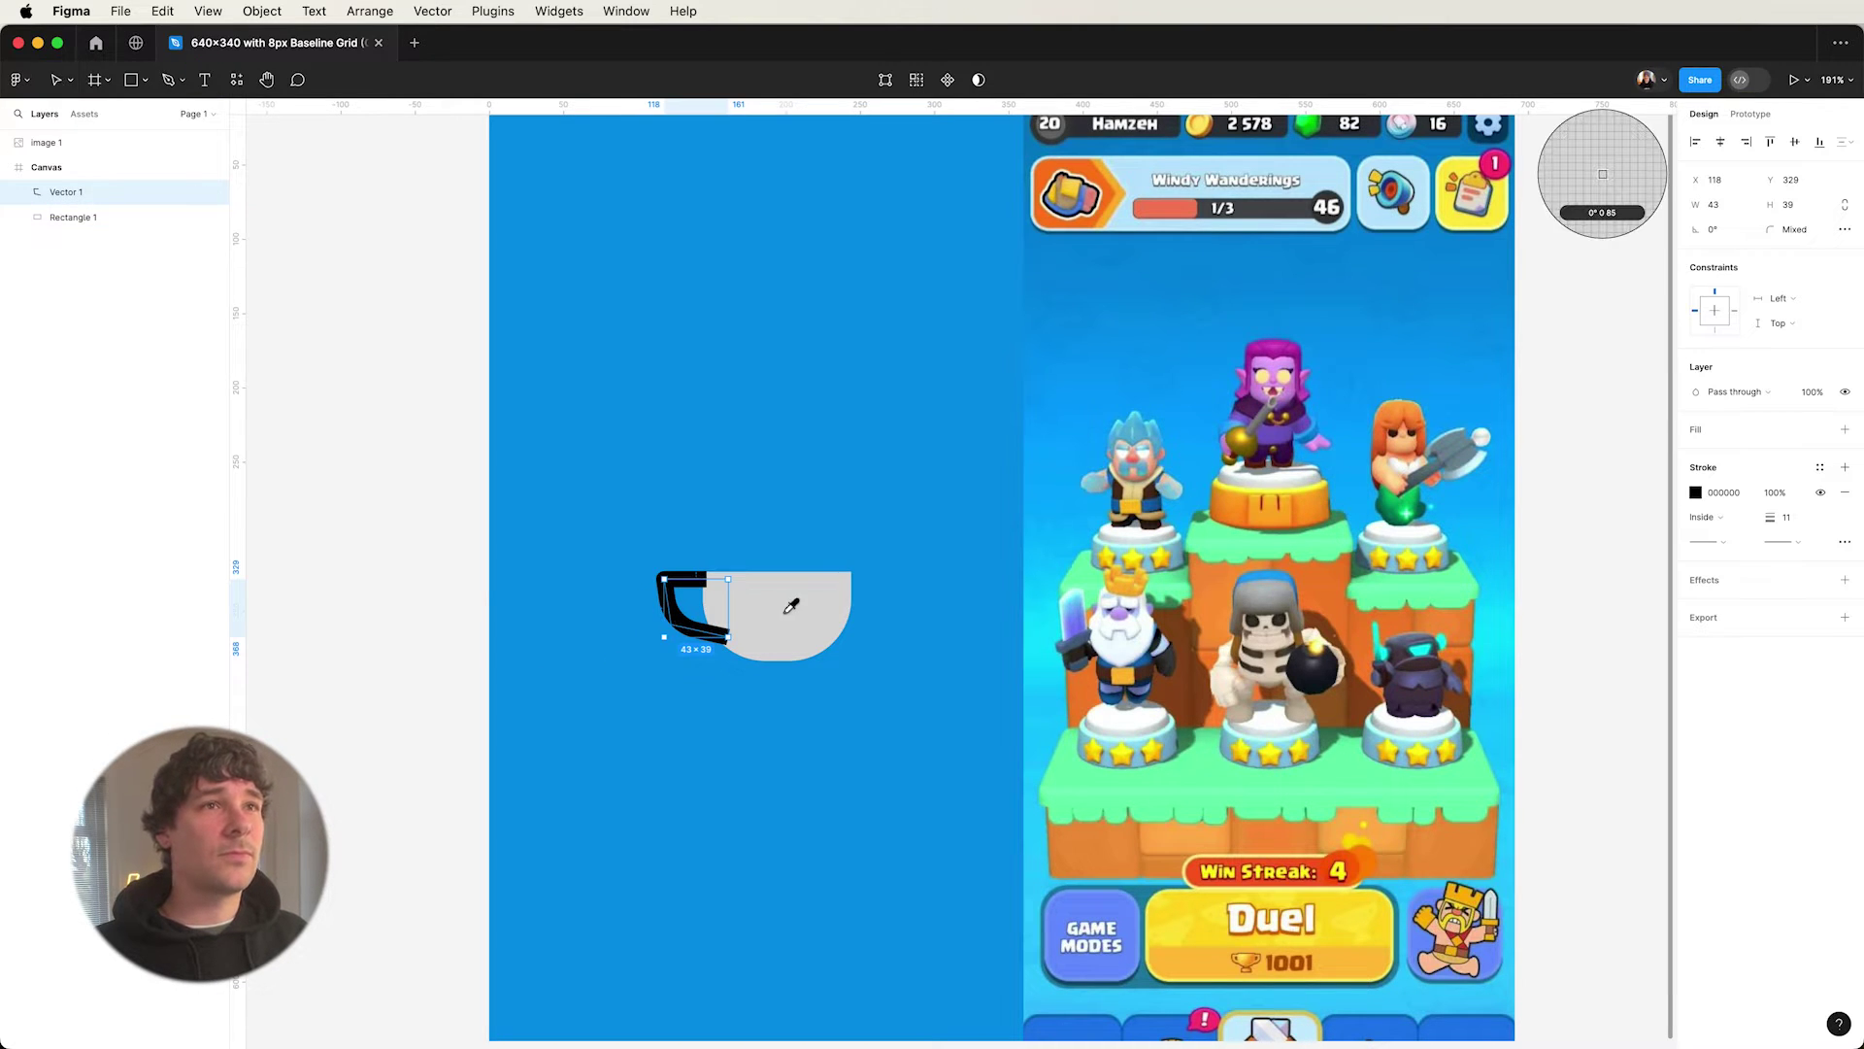
pyautogui.click(791, 605)
pyautogui.click(369, 622)
# - Move the handle's outer points toward the bowl to narrow the handle path to 38.5 wide
pyautogui.click(691, 578)
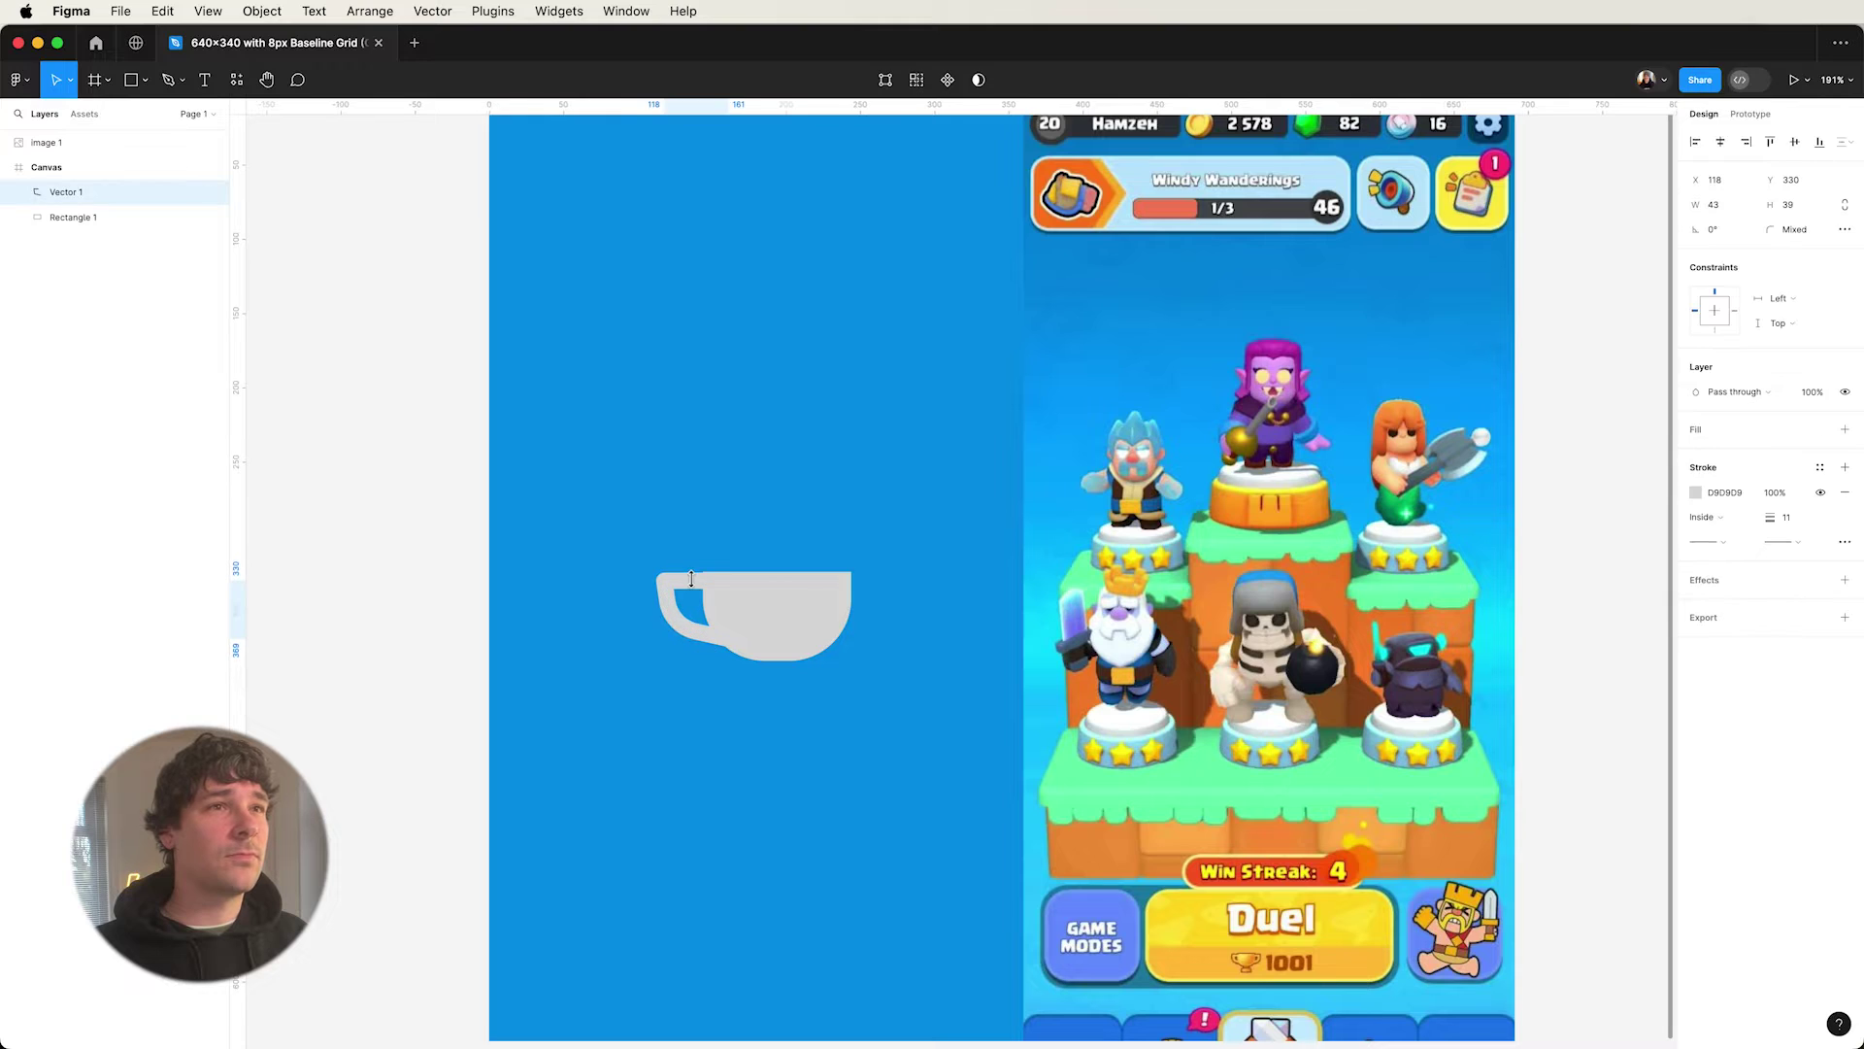
pyautogui.press('f')
pyautogui.press('Return')
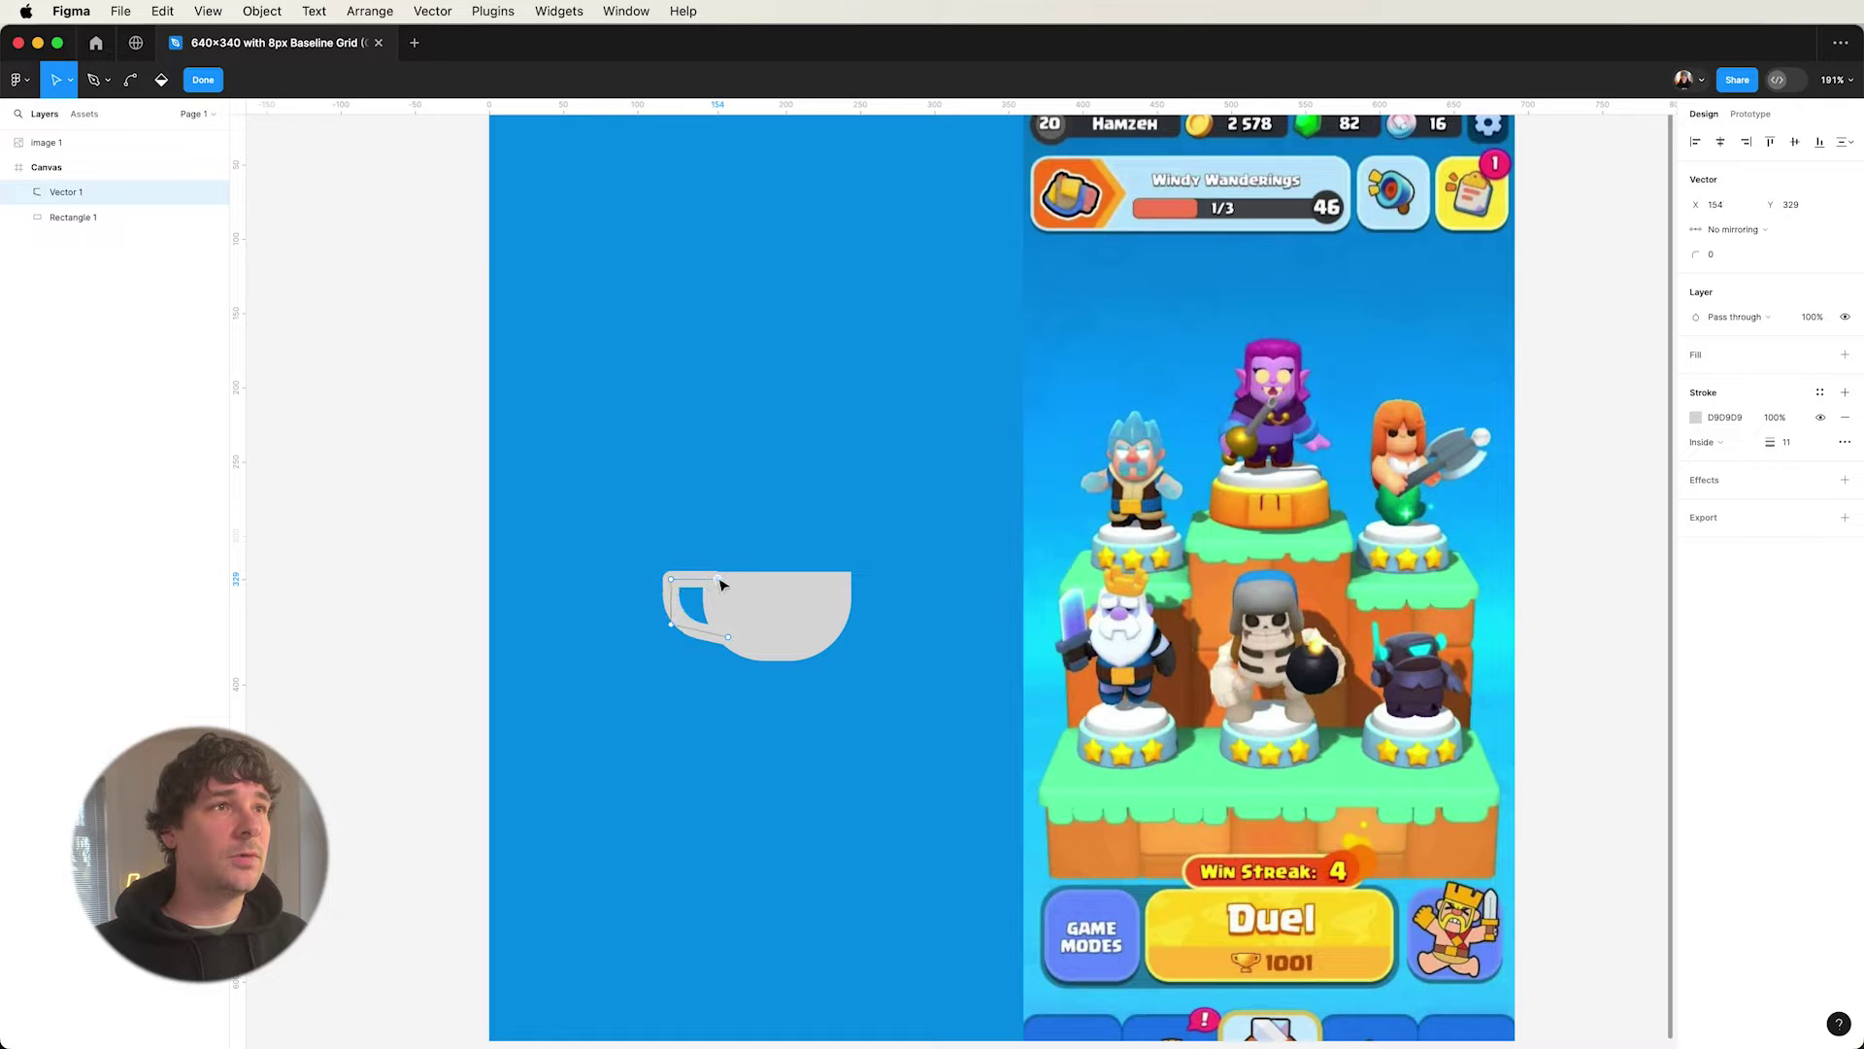
pyautogui.click(801, 579)
pyautogui.click(405, 489)
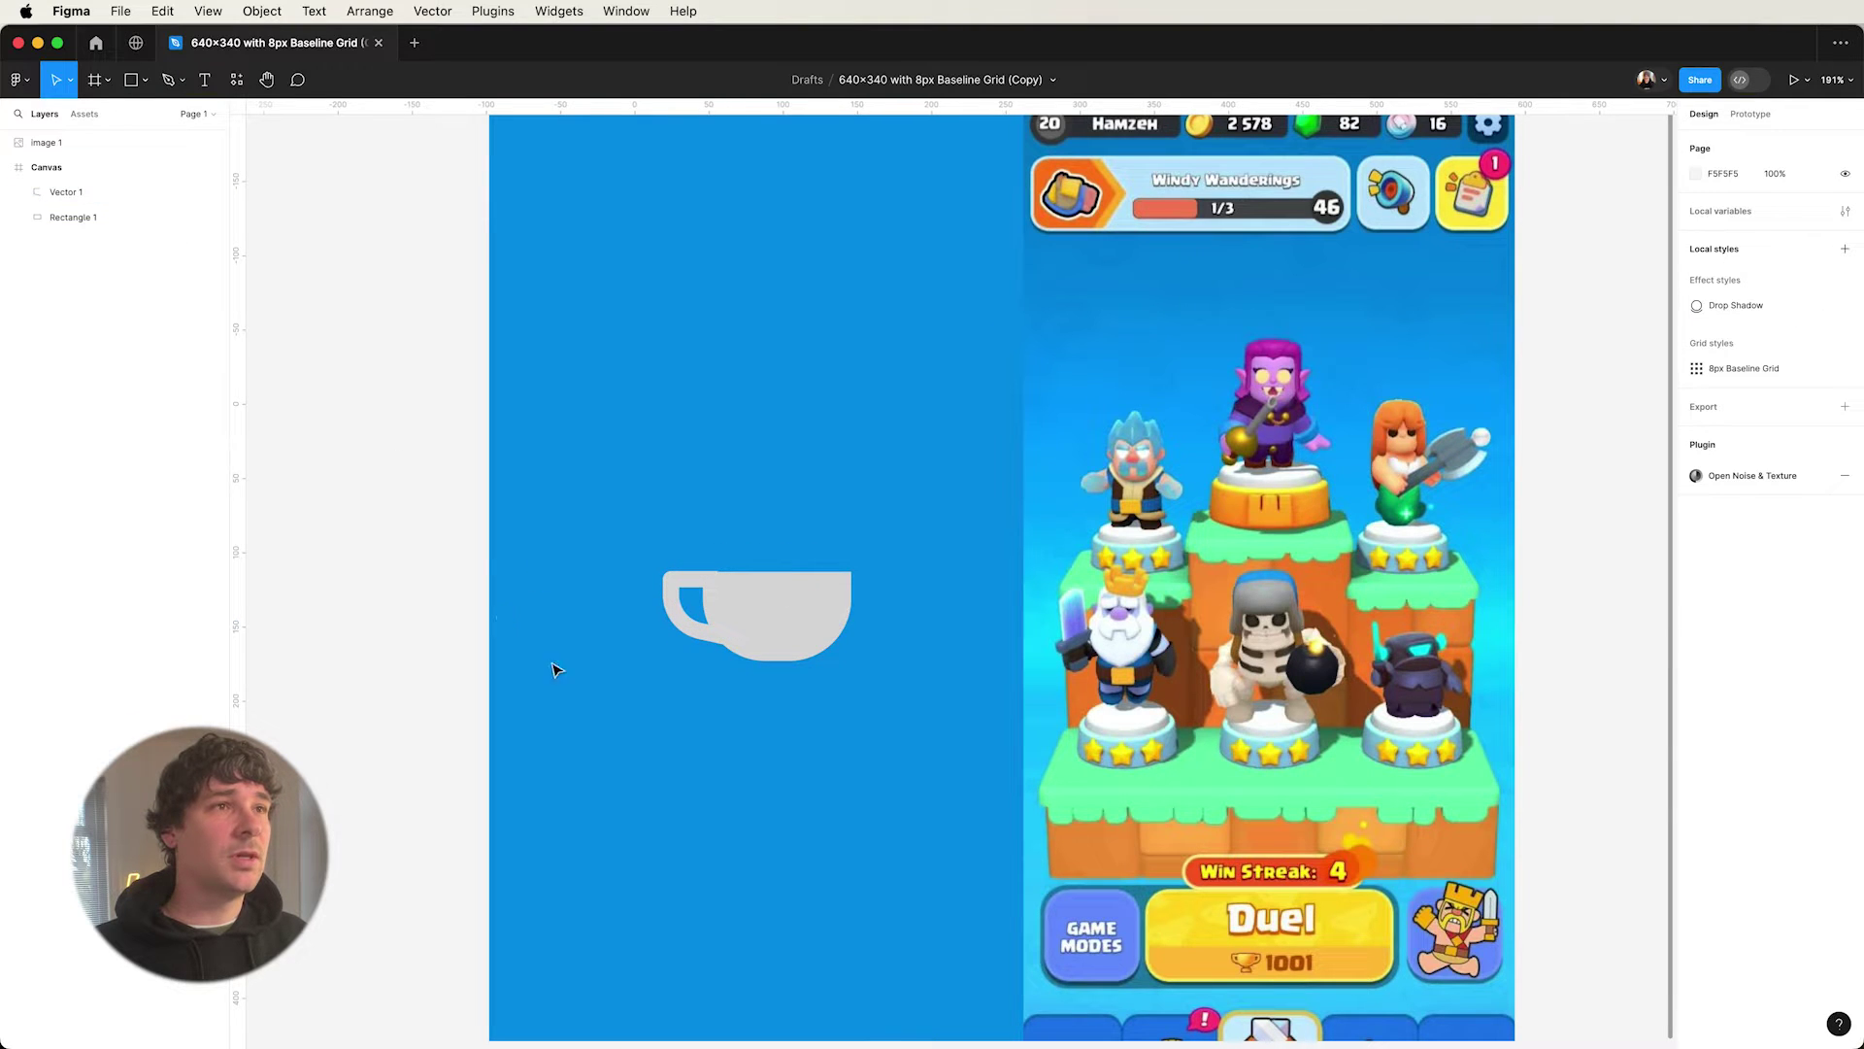
# - Duplicate the handle, flip the copy horizontally and place it against the bowl's opposite side at X 262.5
pyautogui.click(688, 631)
pyautogui.moveTo(692, 630); pyautogui.dragTo(873, 638)
pyautogui.rightClick(874, 642)
pyautogui.click(1000, 1010)
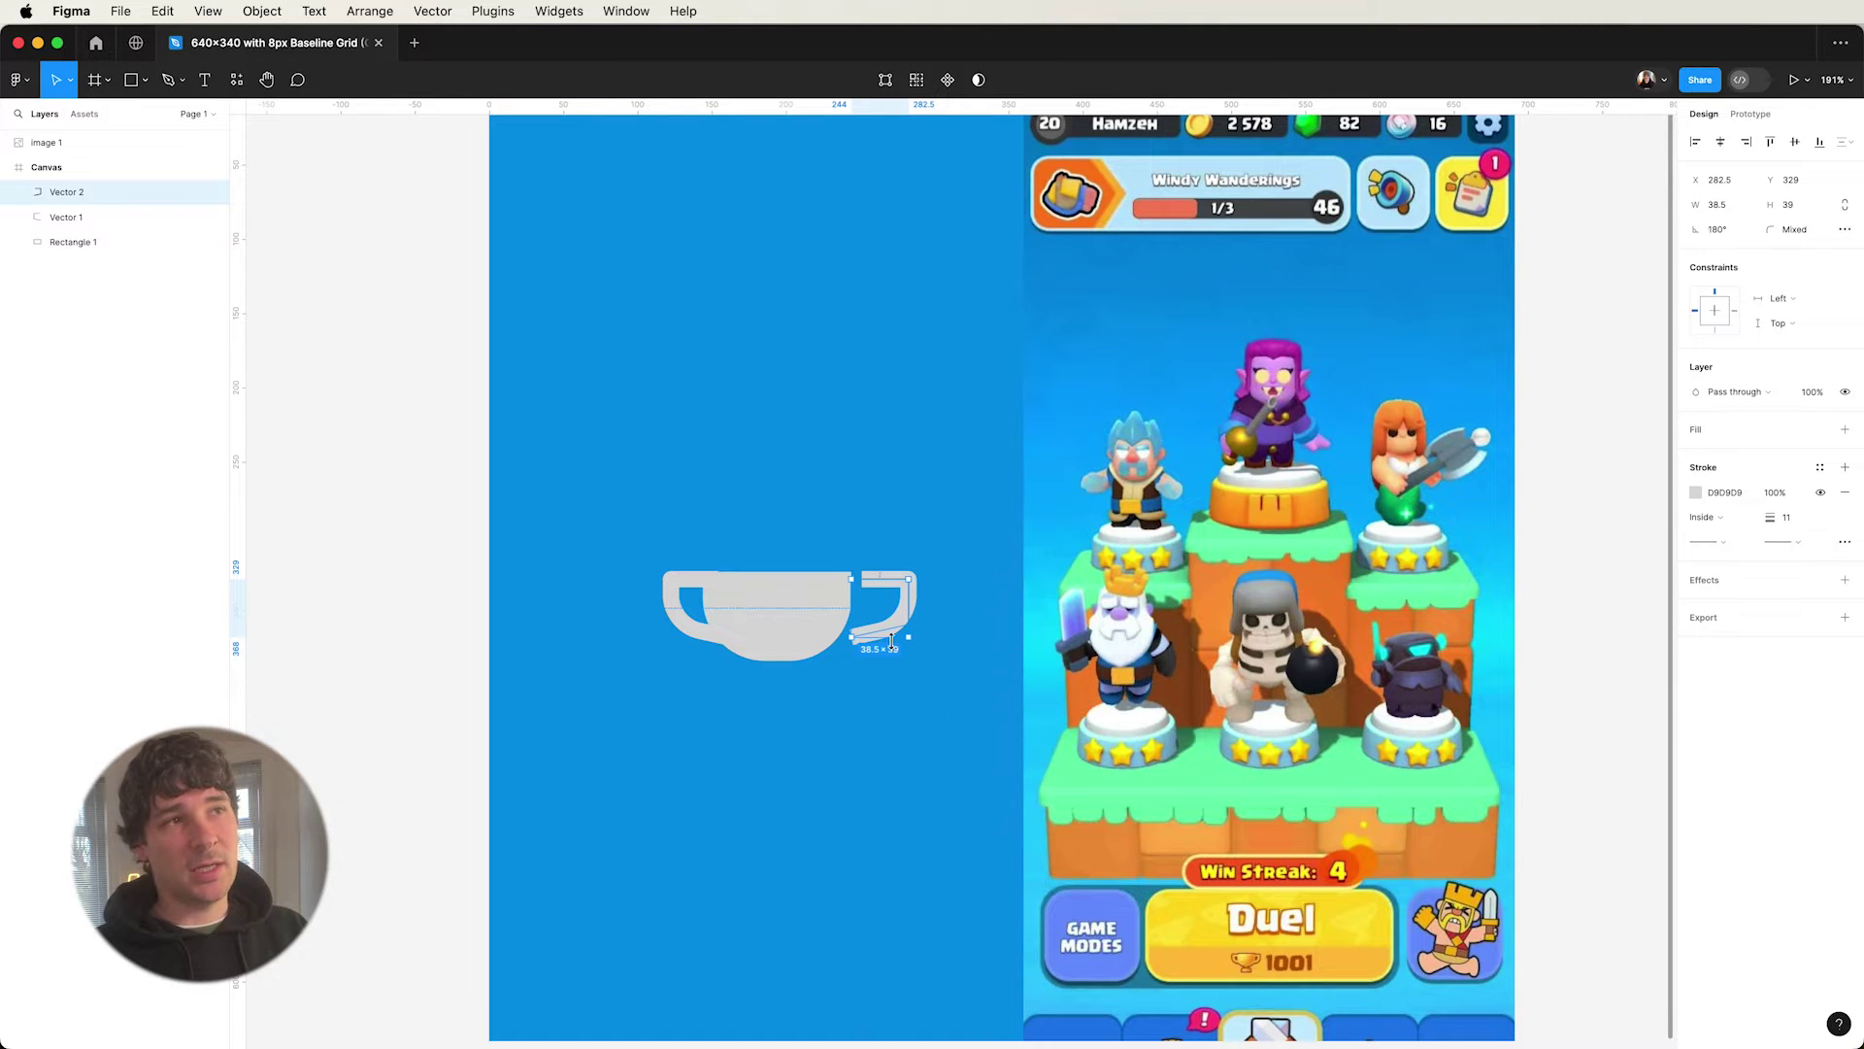
pyautogui.moveTo(894, 631); pyautogui.dragTo(858, 629)
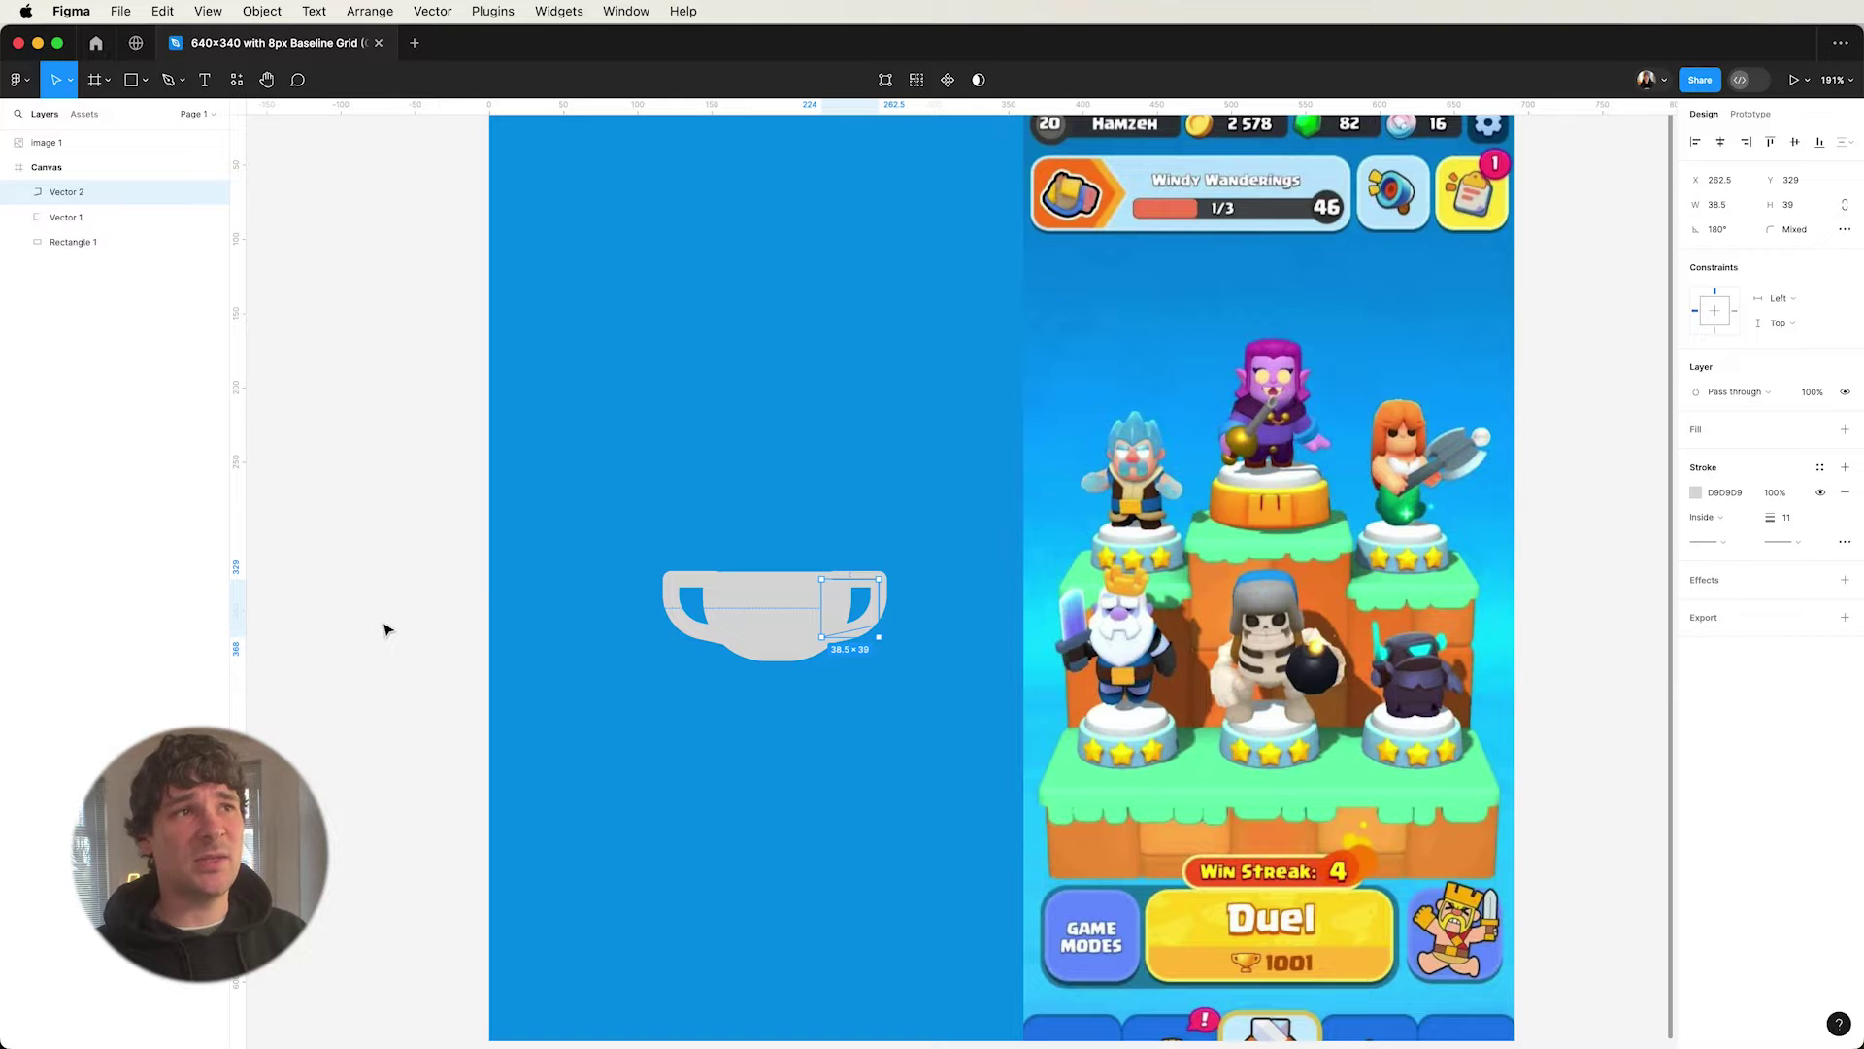
# - Add a 24 × 24 stem rectangle centred under the bowl and a 56 × 24 base with rounded corners beneath it
pyautogui.press('Escape')
pyautogui.press('r')
pyautogui.moveTo(763, 649); pyautogui.dragTo(793, 683)
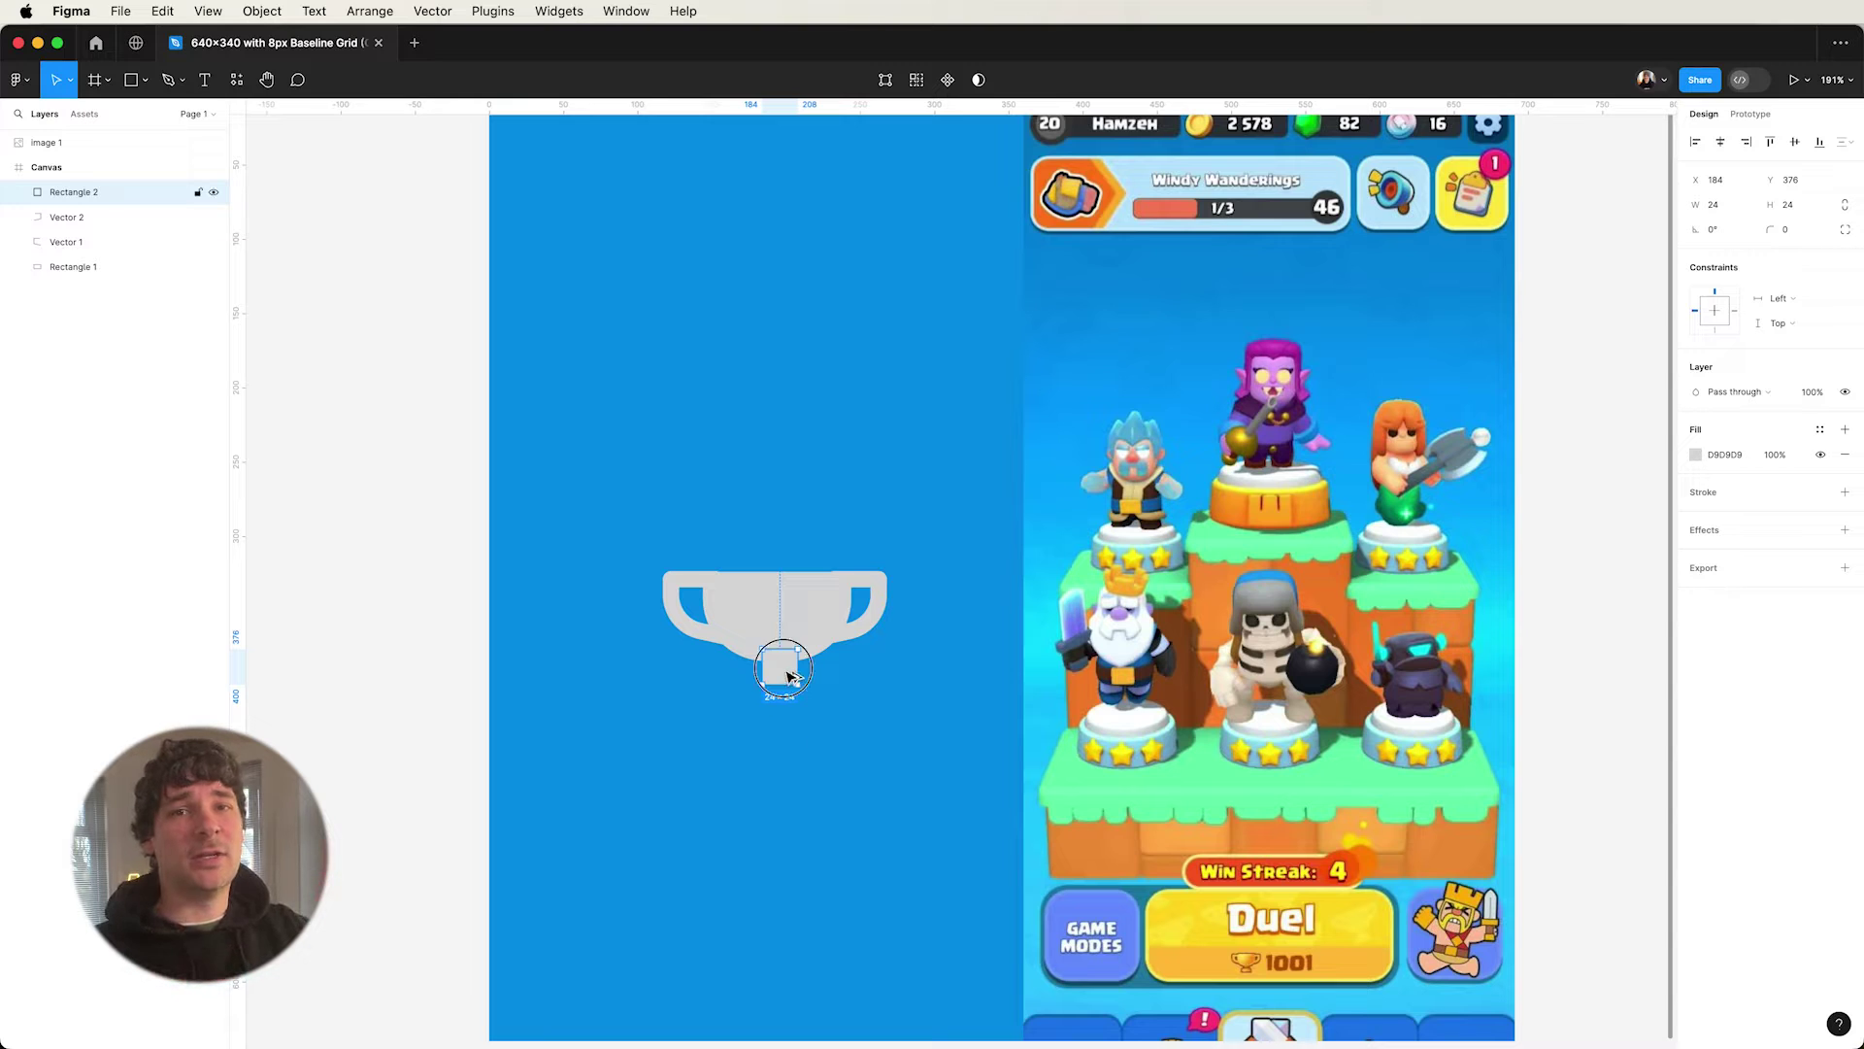
pyautogui.moveTo(793, 668)
pyautogui.mouseDown()
pyautogui.moveTo(794, 701)
pyautogui.moveTo(824, 683)
pyautogui.mouseUp()
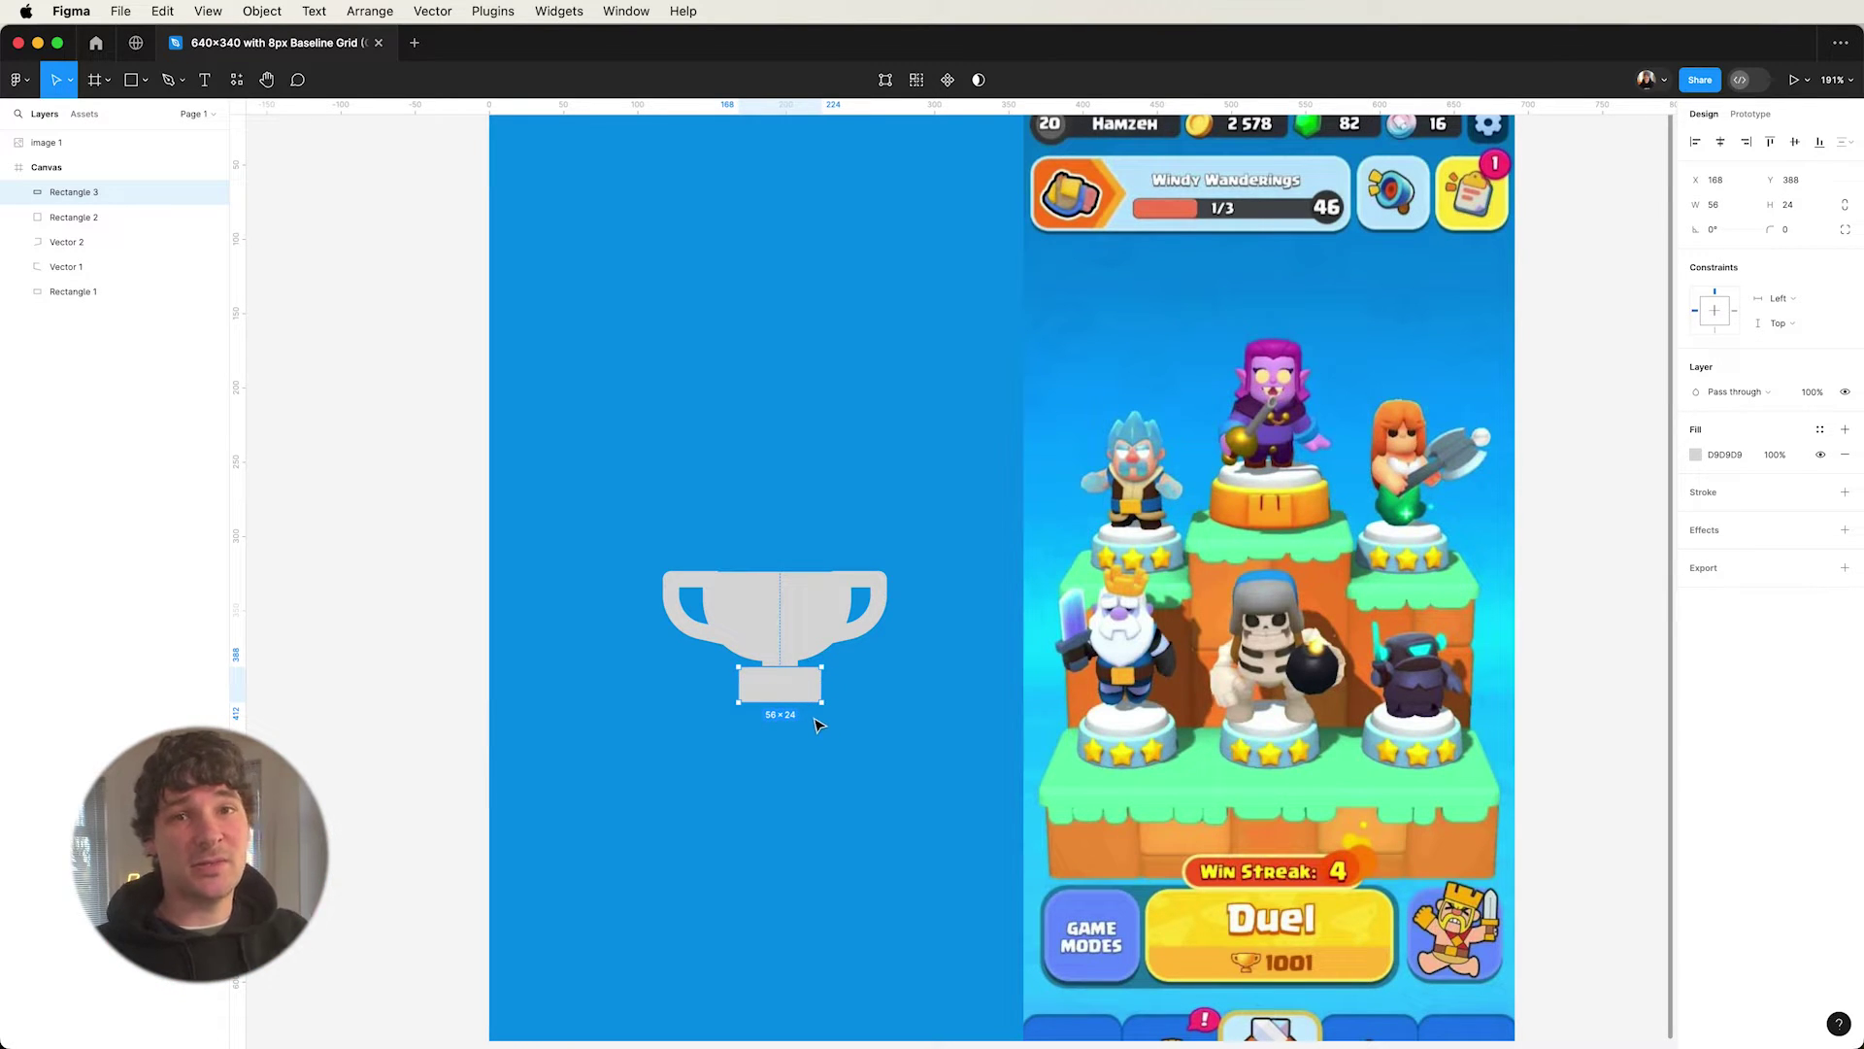
pyautogui.click(428, 670)
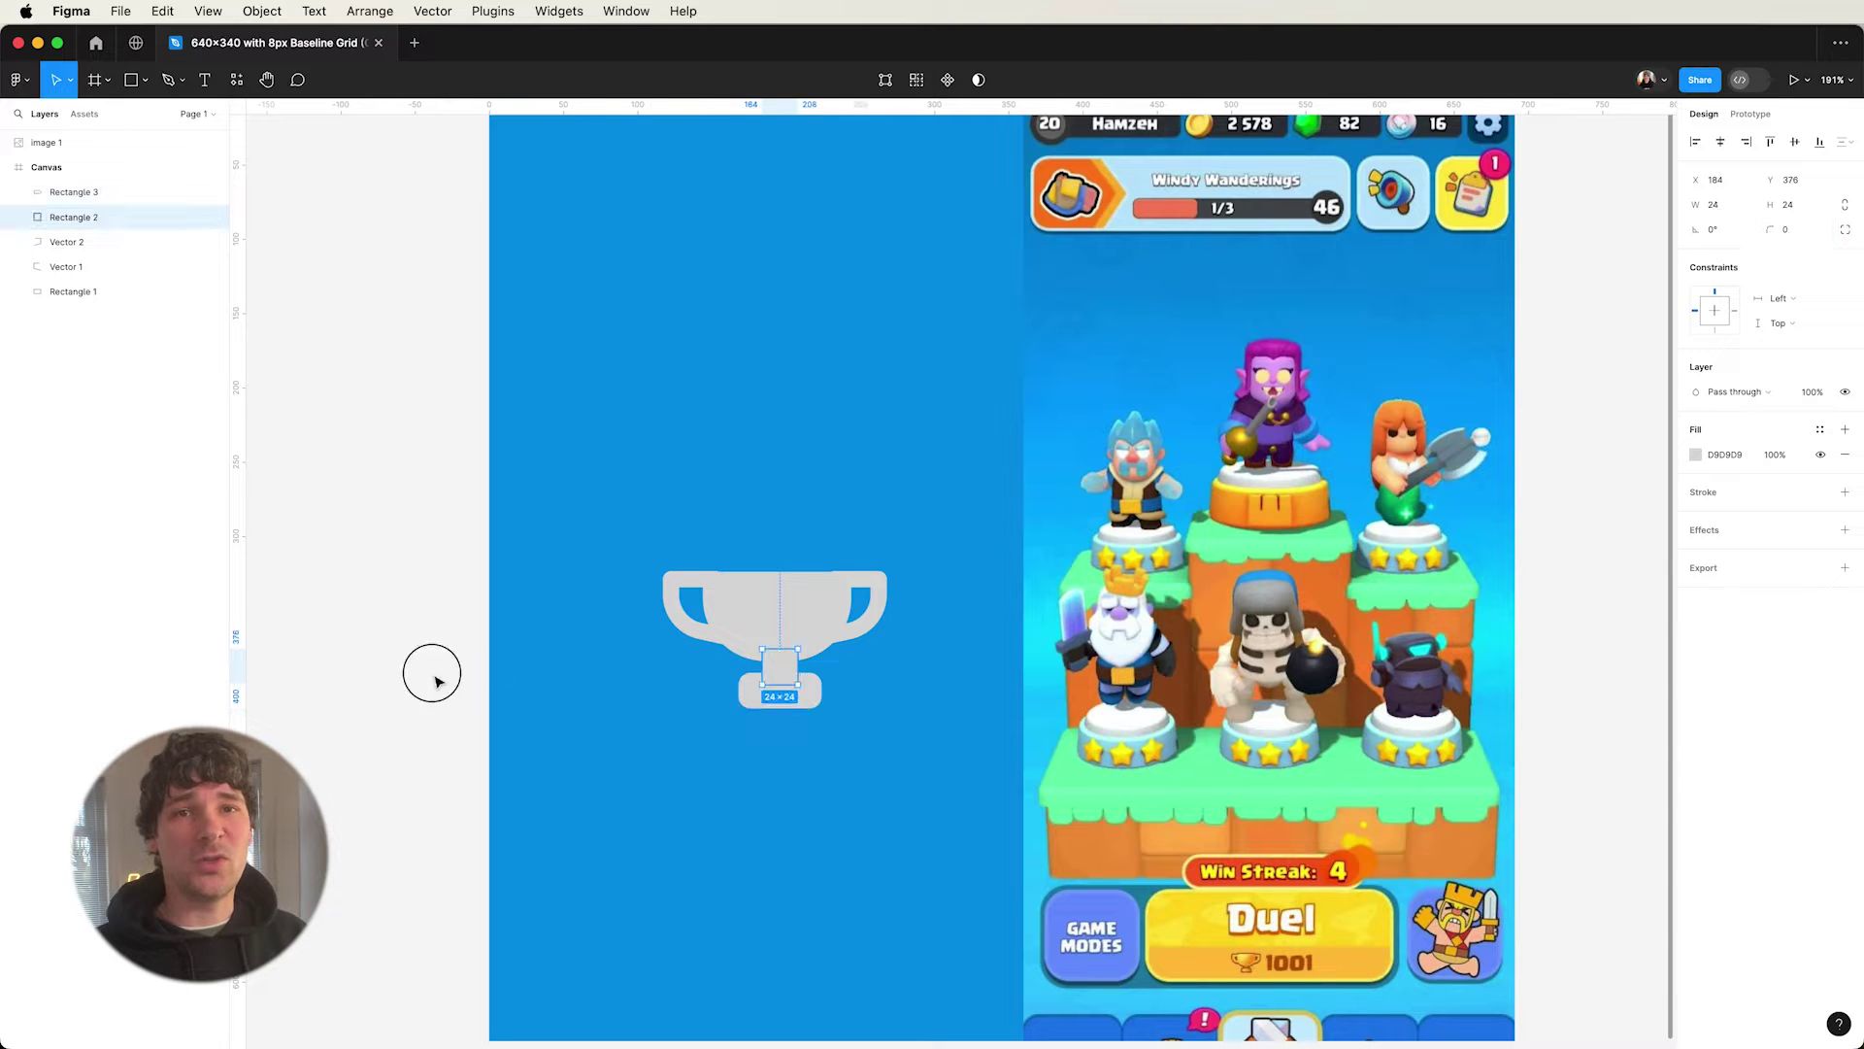
# - Outline the strokes of both handles to convert them into filled shapes
pyautogui.click(757, 612)
pyautogui.click(690, 595)
pyautogui.keyDown('shift'); pyautogui.click(886, 588); pyautogui.keyUp('shift')
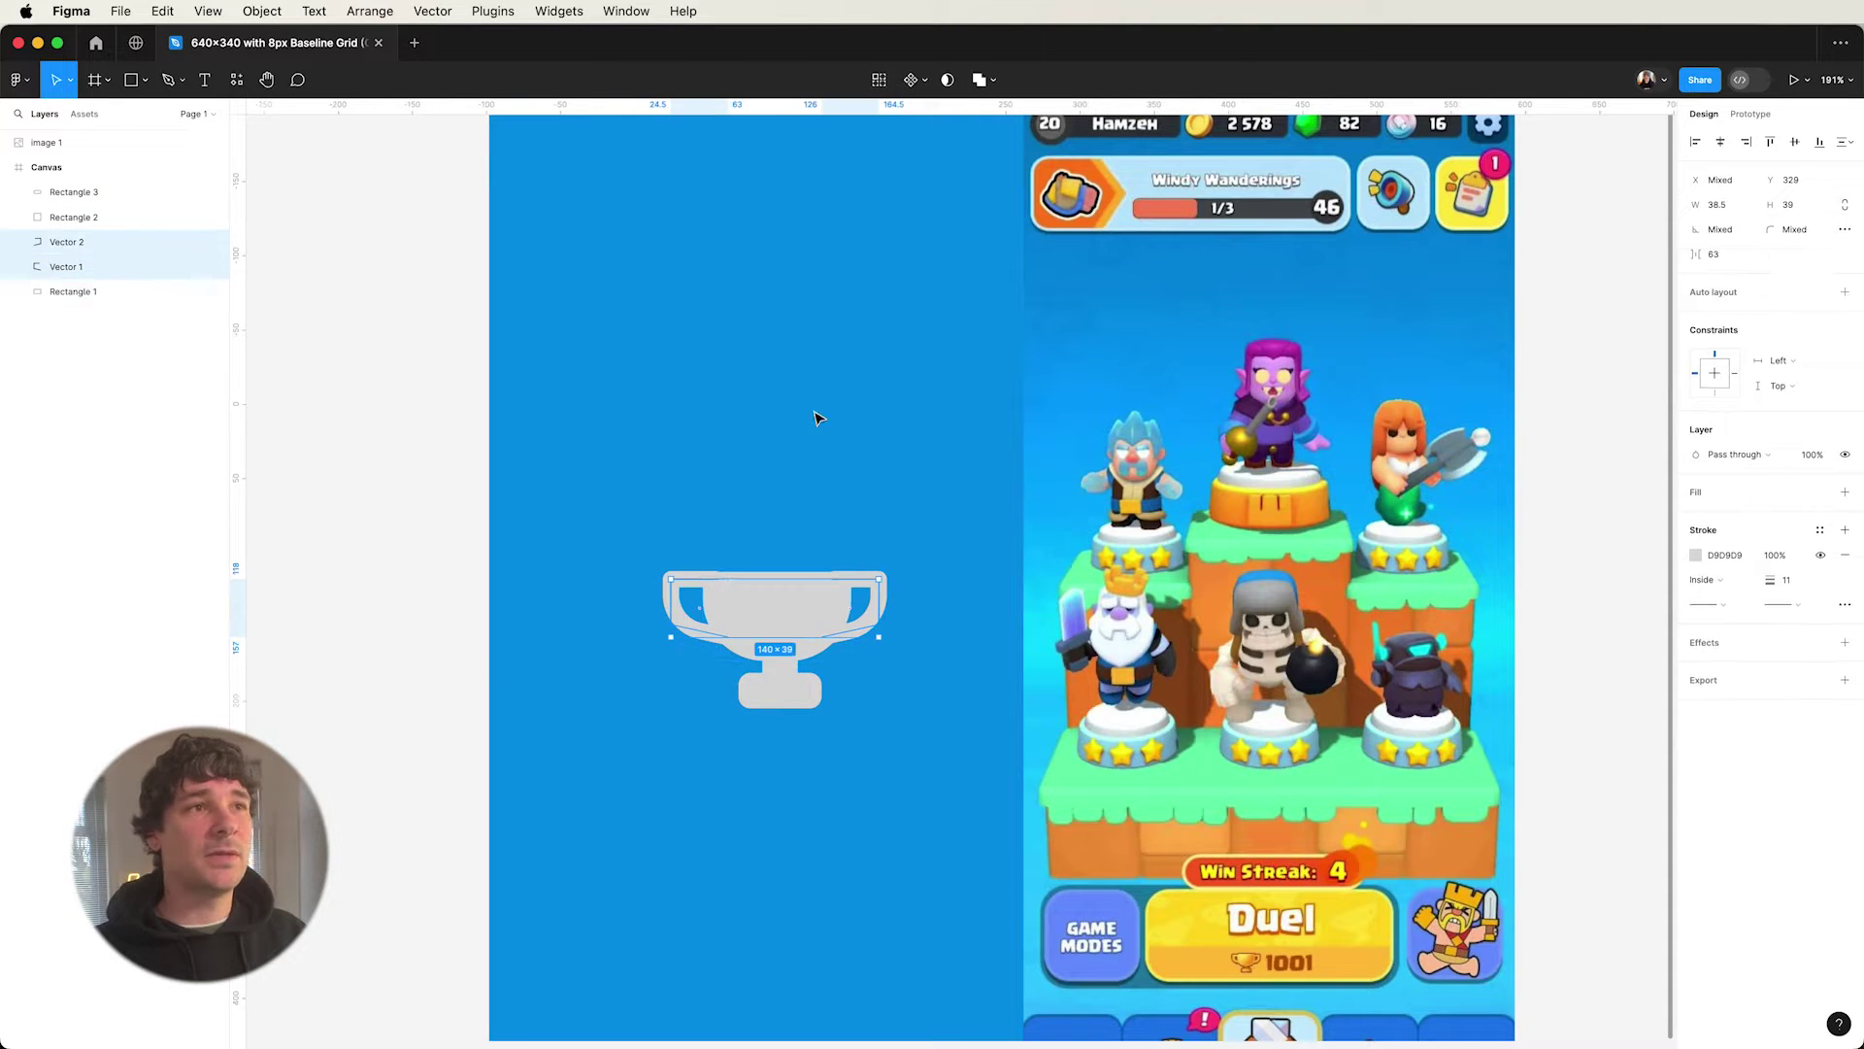
pyautogui.rightClick(695, 579)
pyautogui.click(770, 777)
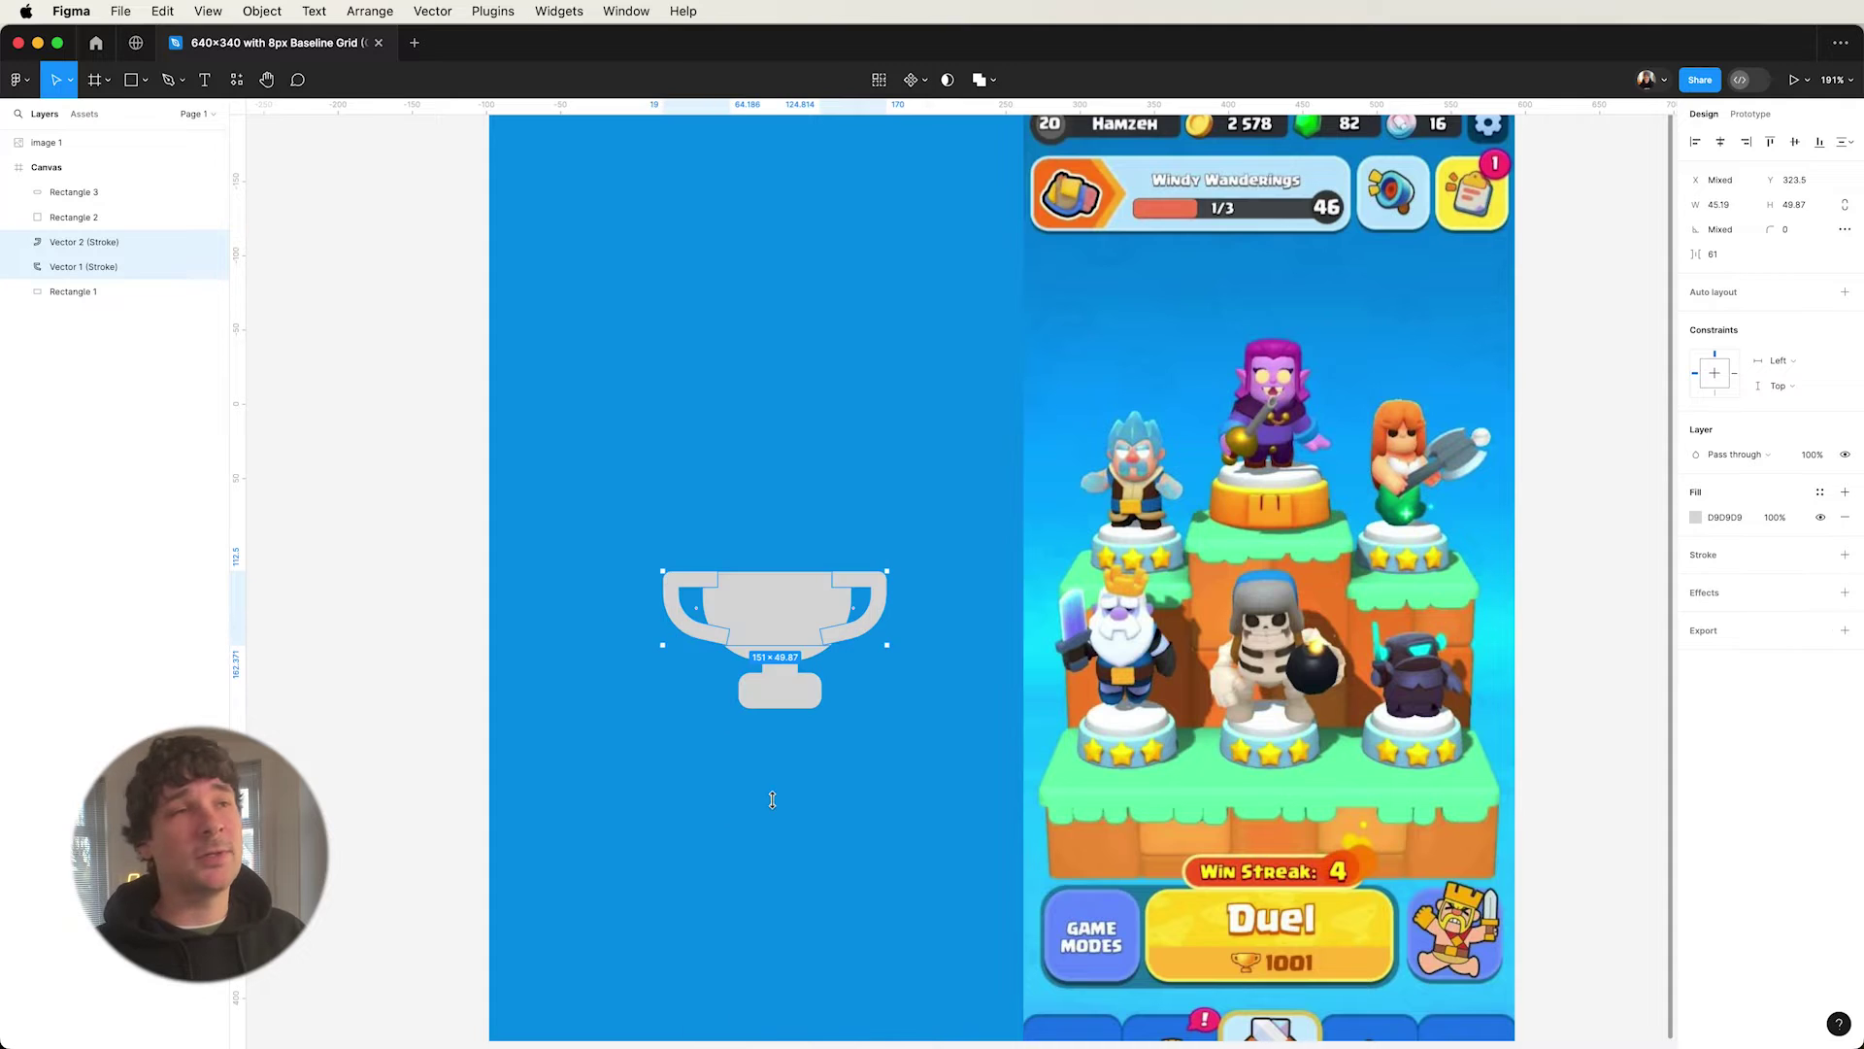
# - Combine the bowl, both handles, stem and base into one shape with Union selection
pyautogui.keyDown('shift'); pyautogui.click(770, 610); pyautogui.keyUp('shift')
pyautogui.keyDown('shift'); pyautogui.click(783, 692); pyautogui.keyUp('shift')
pyautogui.keyDown('shift'); pyautogui.click(784, 670); pyautogui.keyUp('shift')
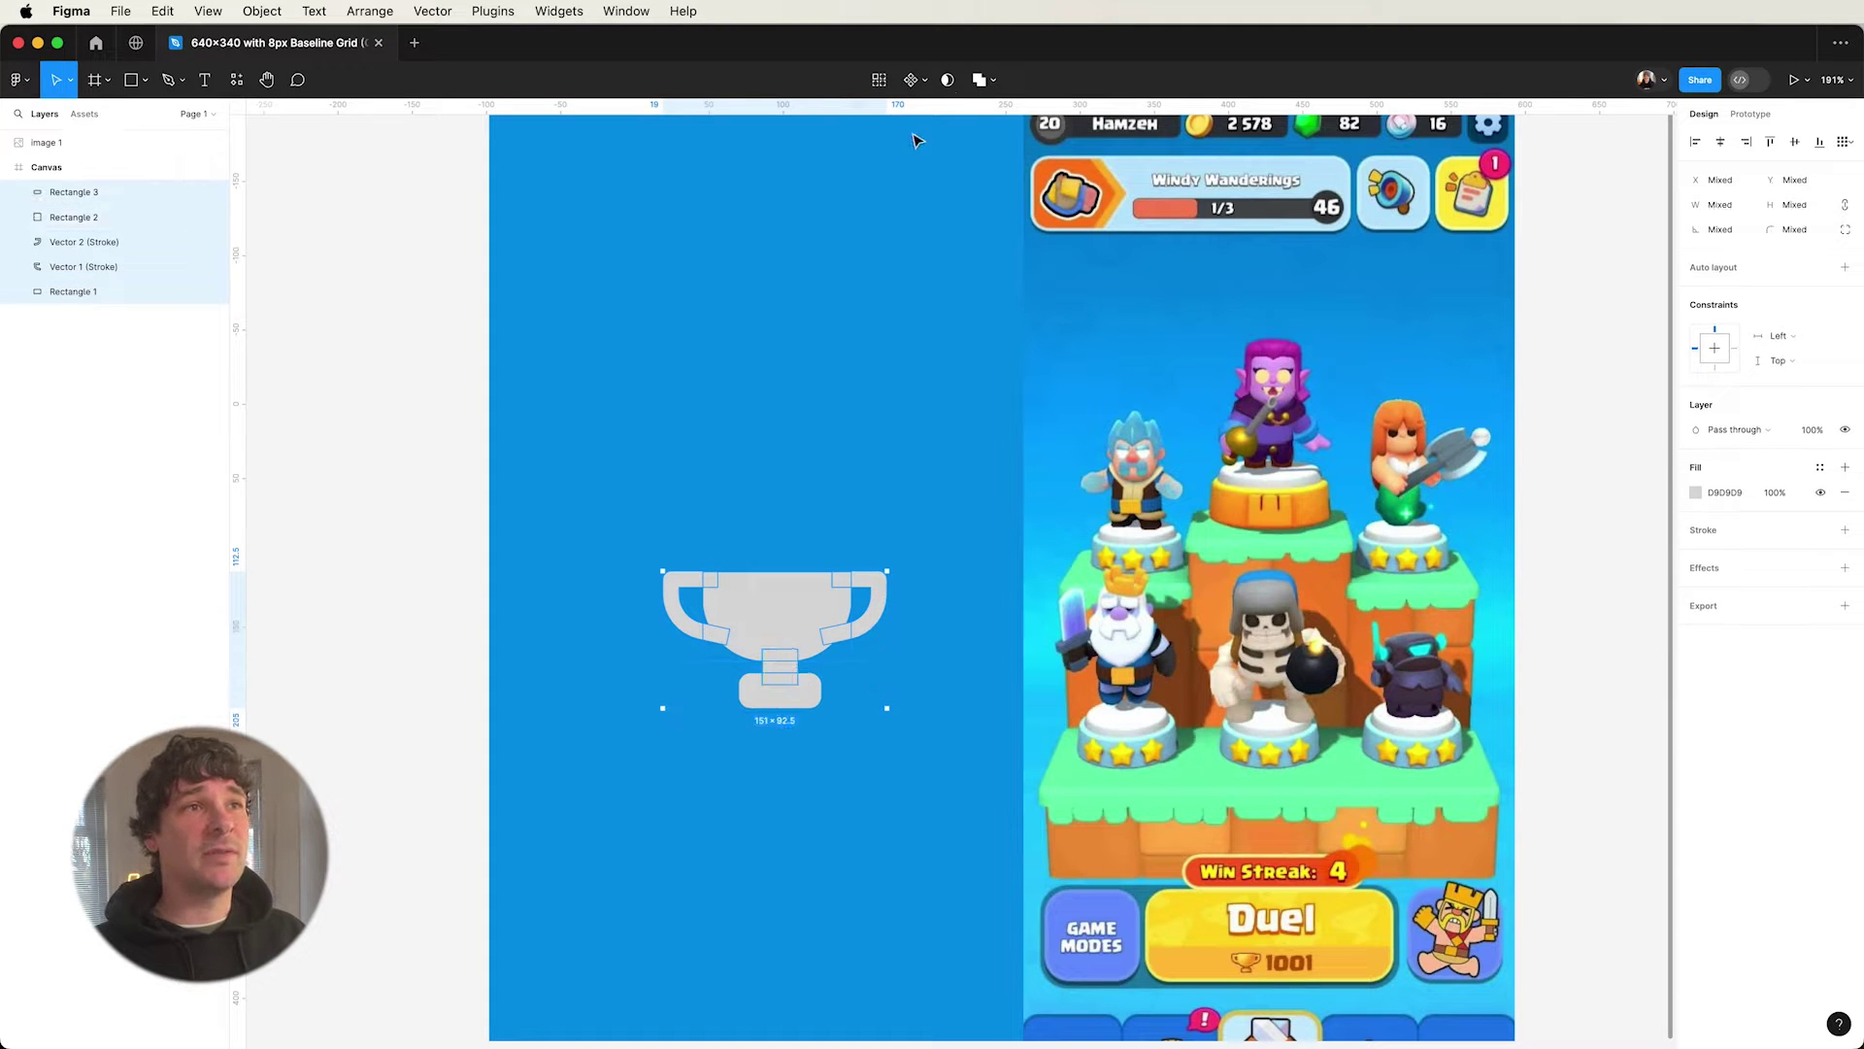
pyautogui.click(980, 81)
# - Open the bowl inside the united trophy shape for vector point editing
pyautogui.doubleClick(786, 609)
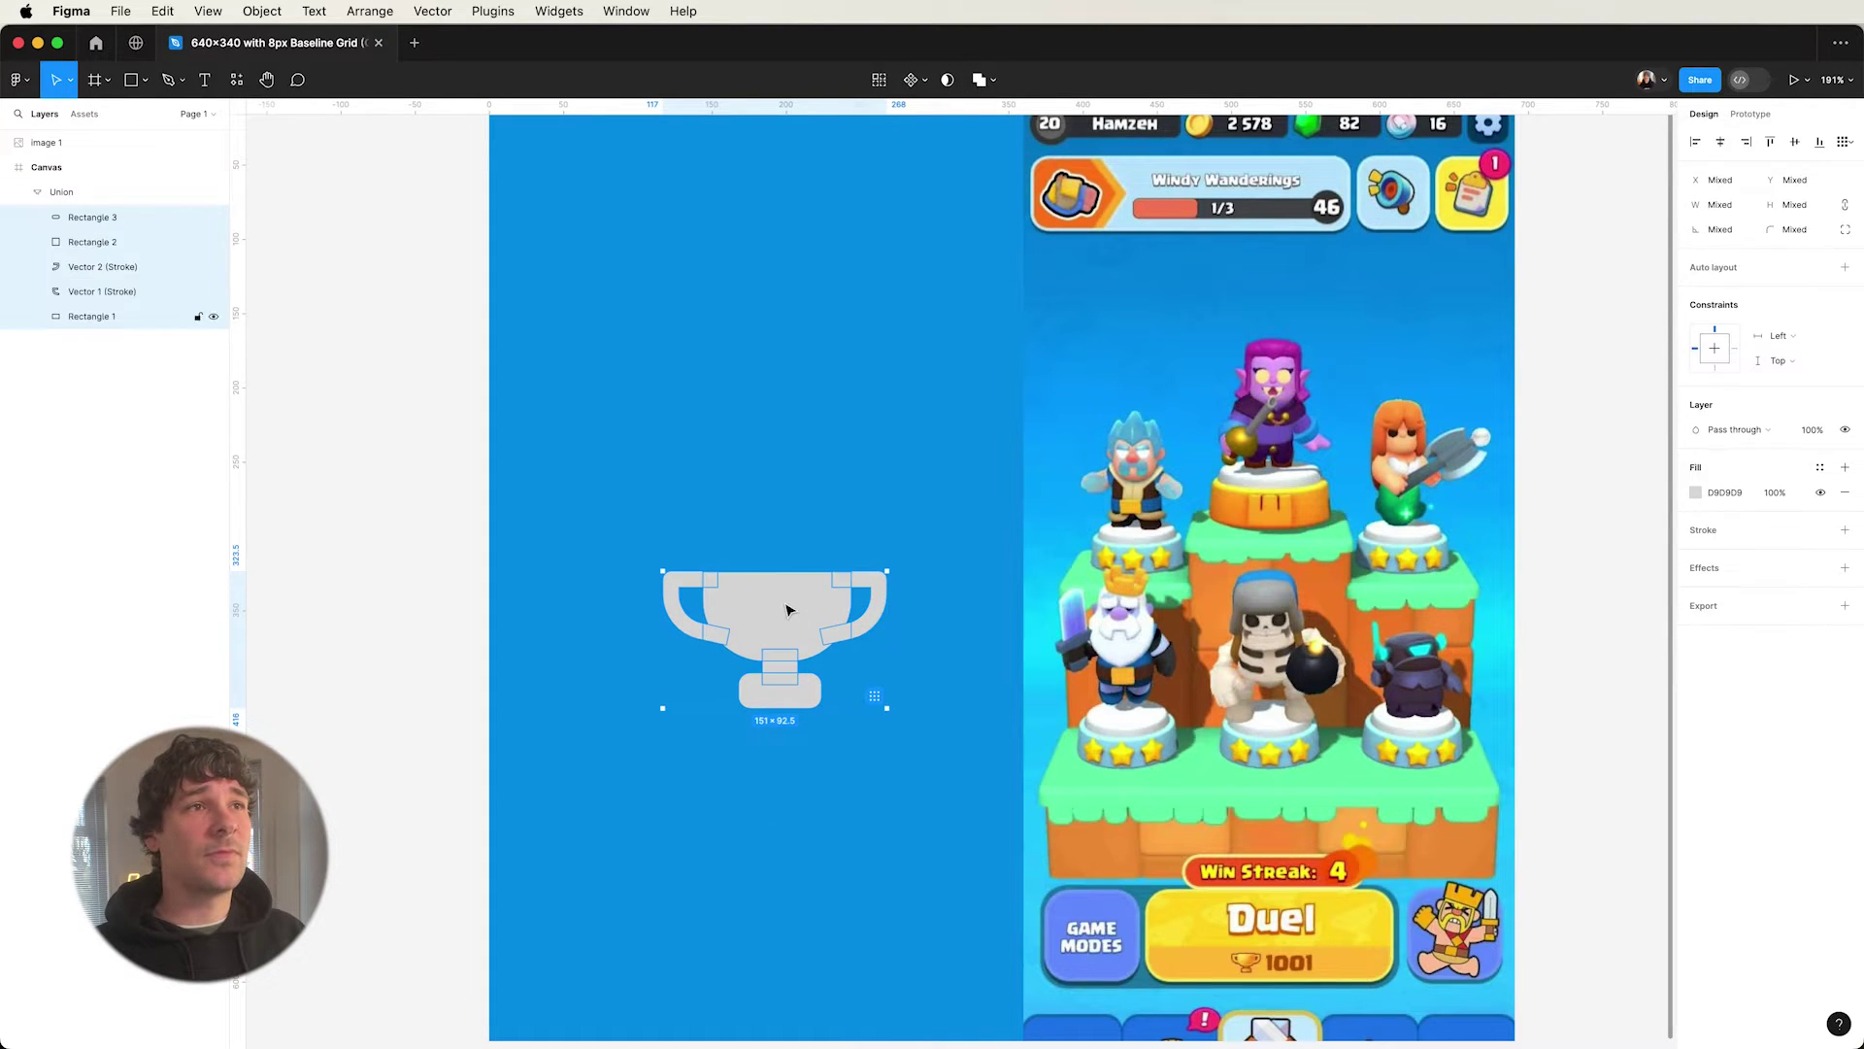
pyautogui.doubleClick(787, 610)
pyautogui.hotkey('shift', '2')
pyautogui.press('super+minus')
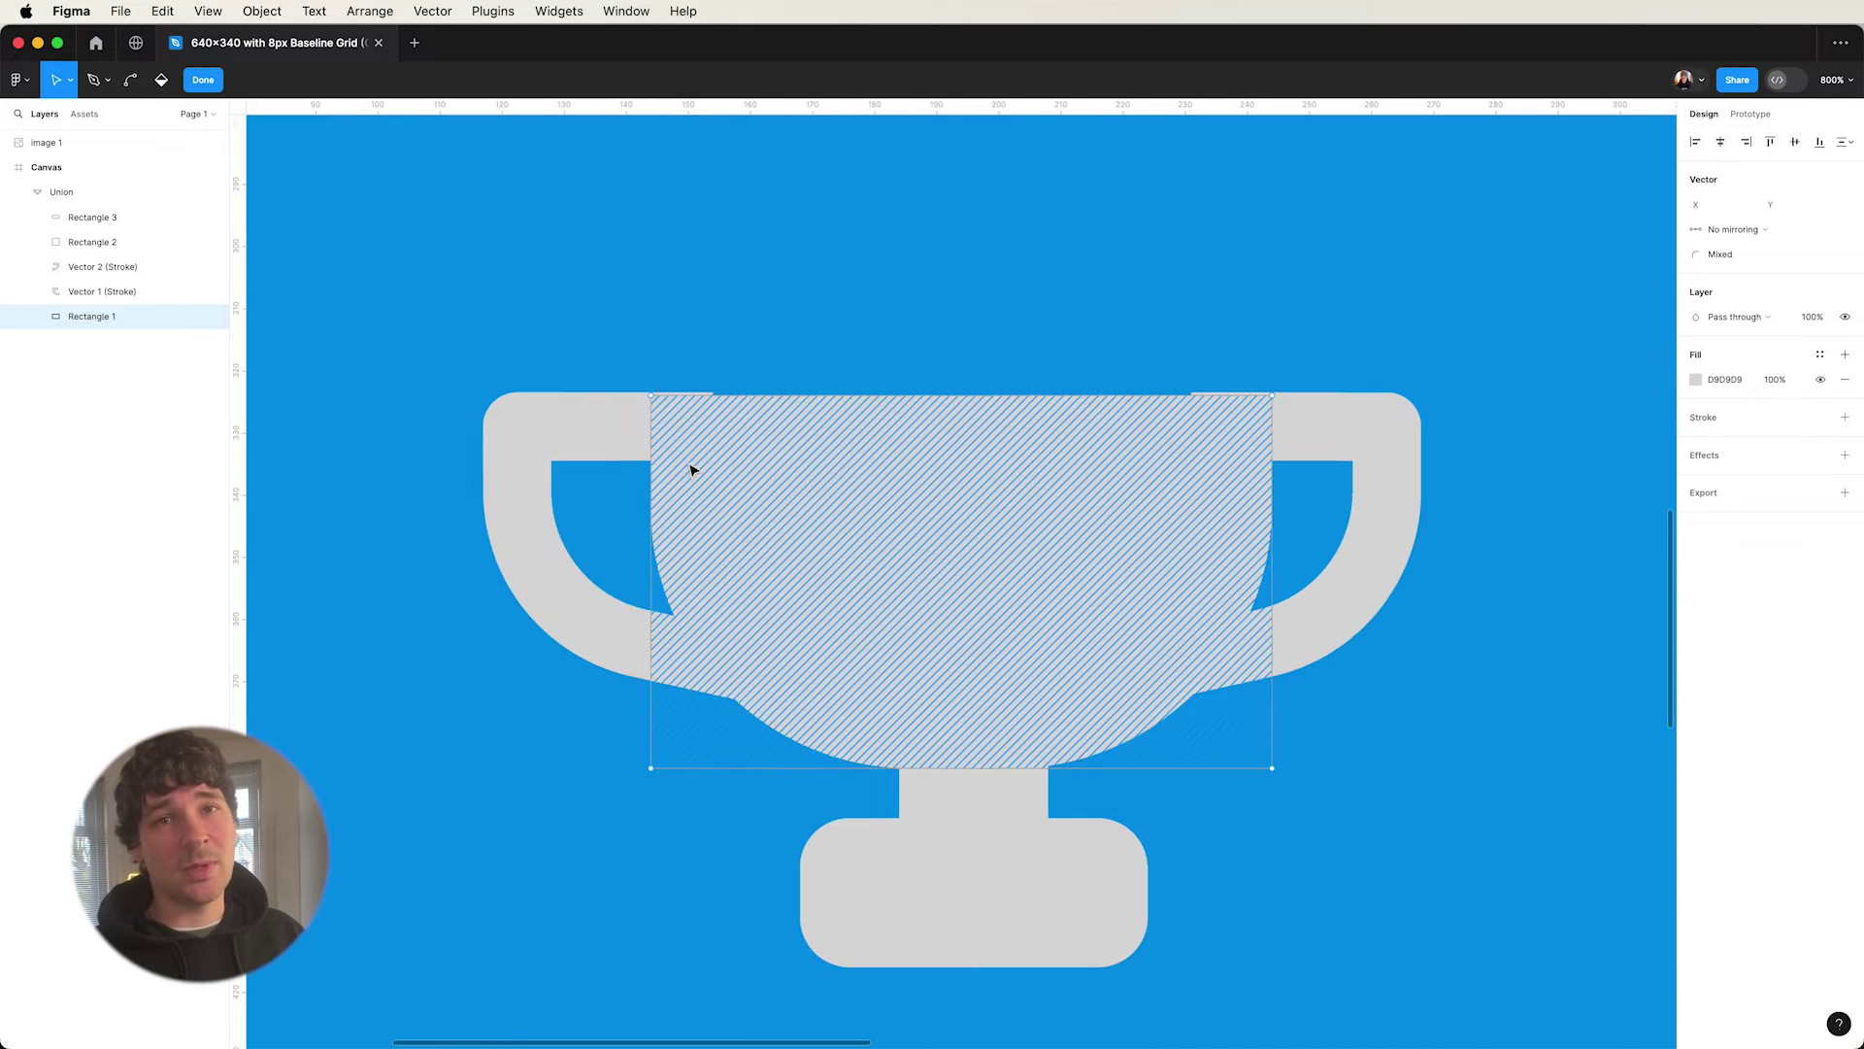
# - Try to raise the bowl's upper-left corner point to Y 323.25
pyautogui.click(592, 417)
pyautogui.click(612, 421)
pyautogui.doubleClick(610, 422)
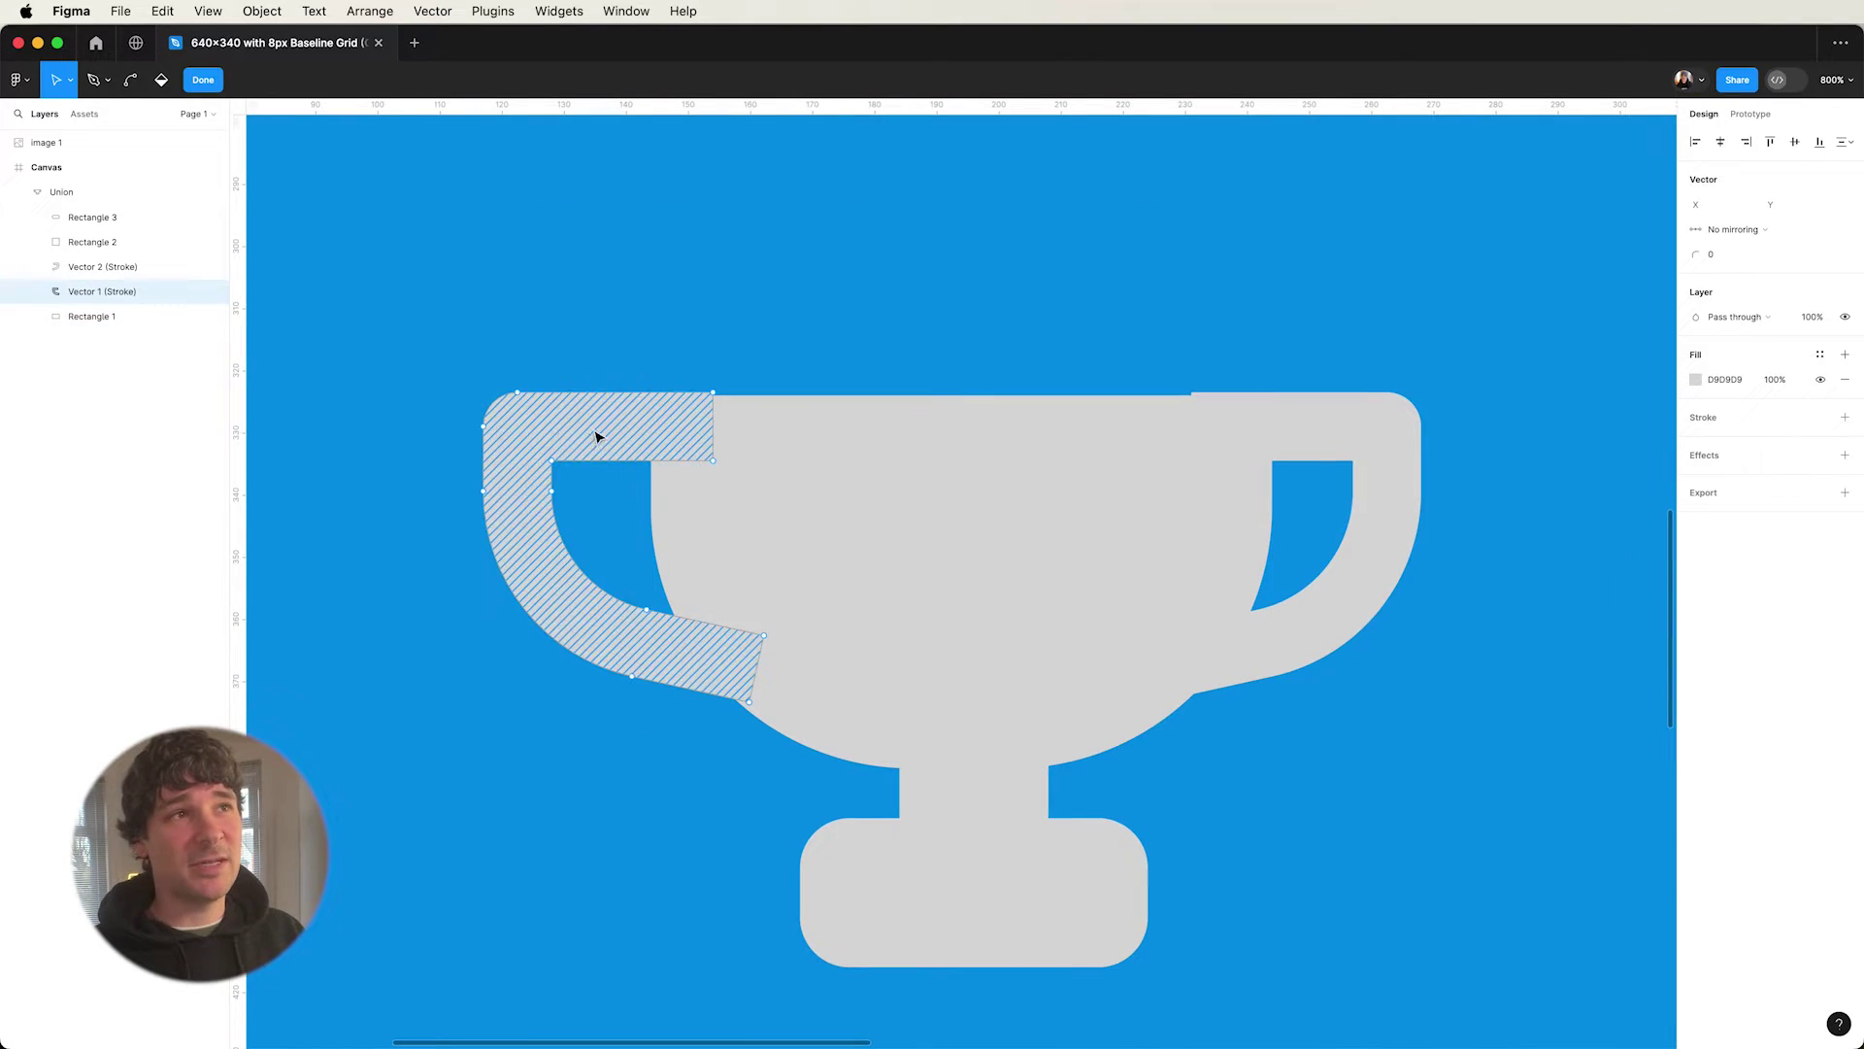
pyautogui.click(806, 442)
pyautogui.doubleClick(666, 407)
pyautogui.click(651, 396)
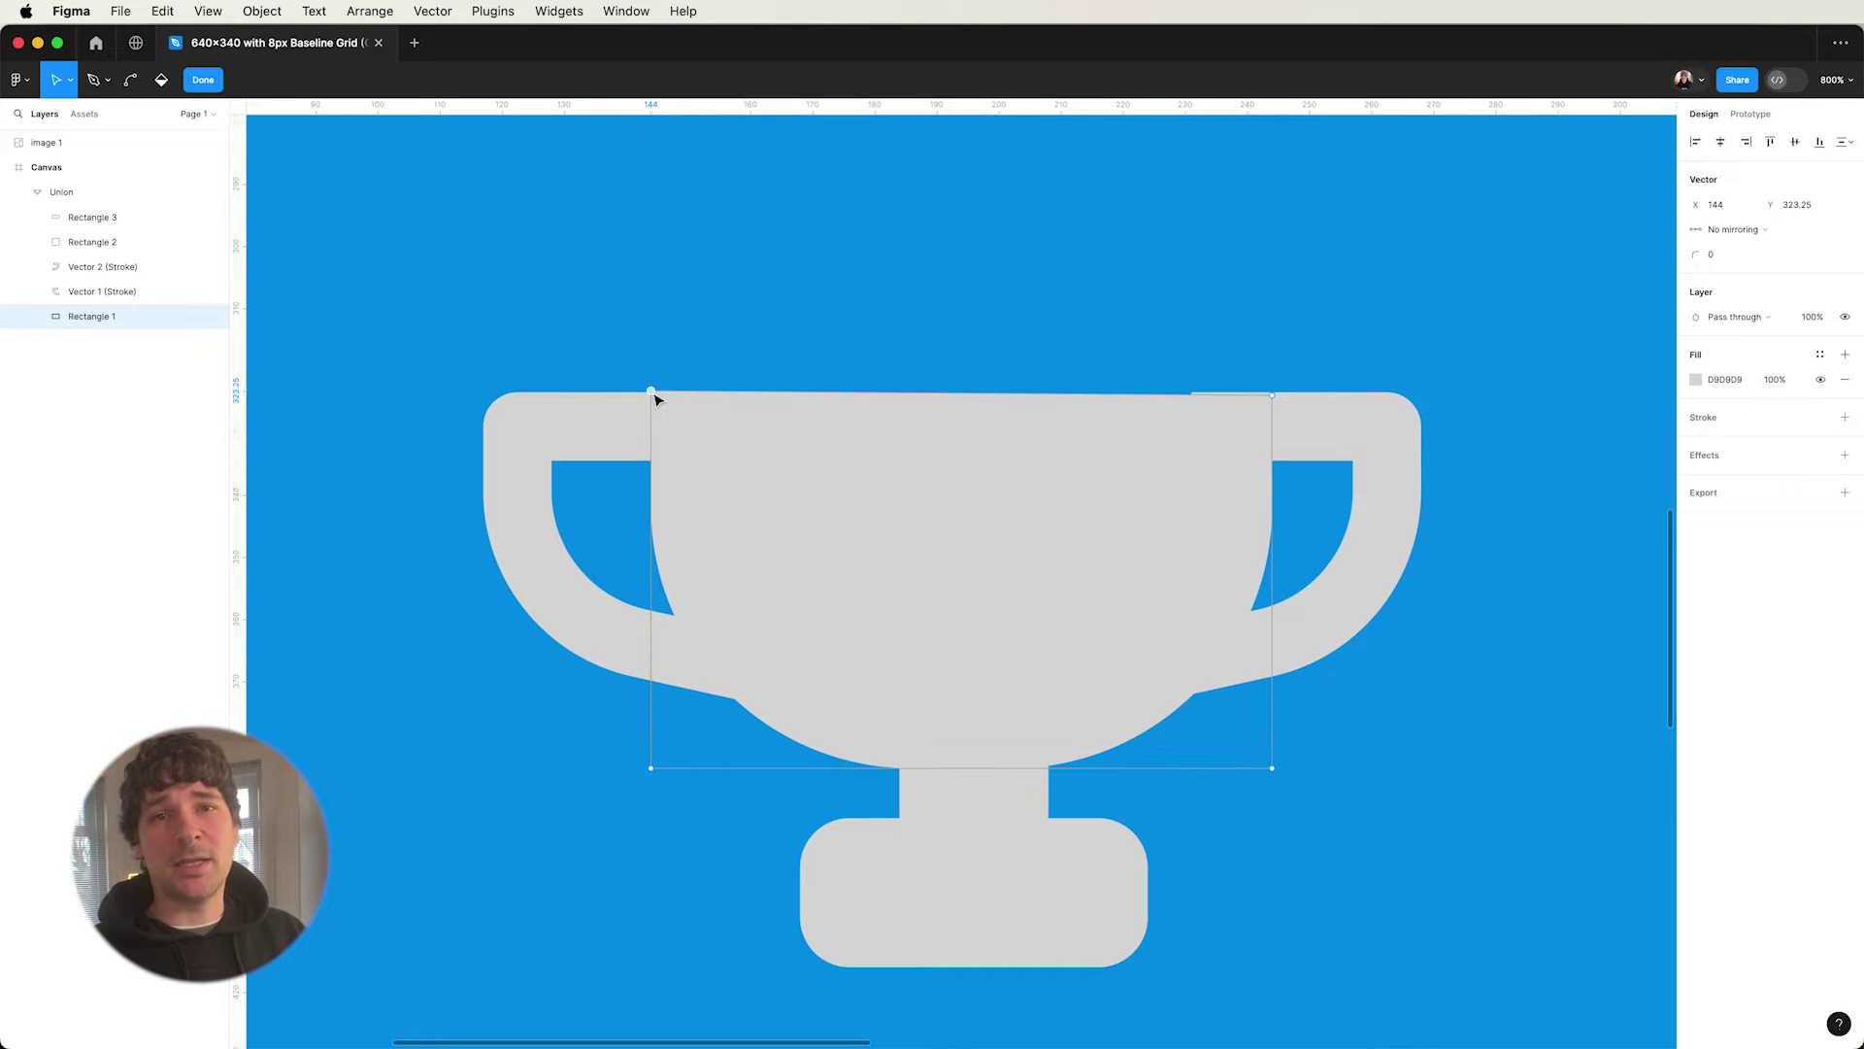
pyautogui.click(743, 439)
# - Raise the bowl's upper-left corner point to the handle's top edge at Y 323.5
pyautogui.moveTo(783, 437); pyautogui.dragTo(811, 510)
pyautogui.press('super+equal')
pyautogui.press('super+equal')
pyautogui.press('super+equal')
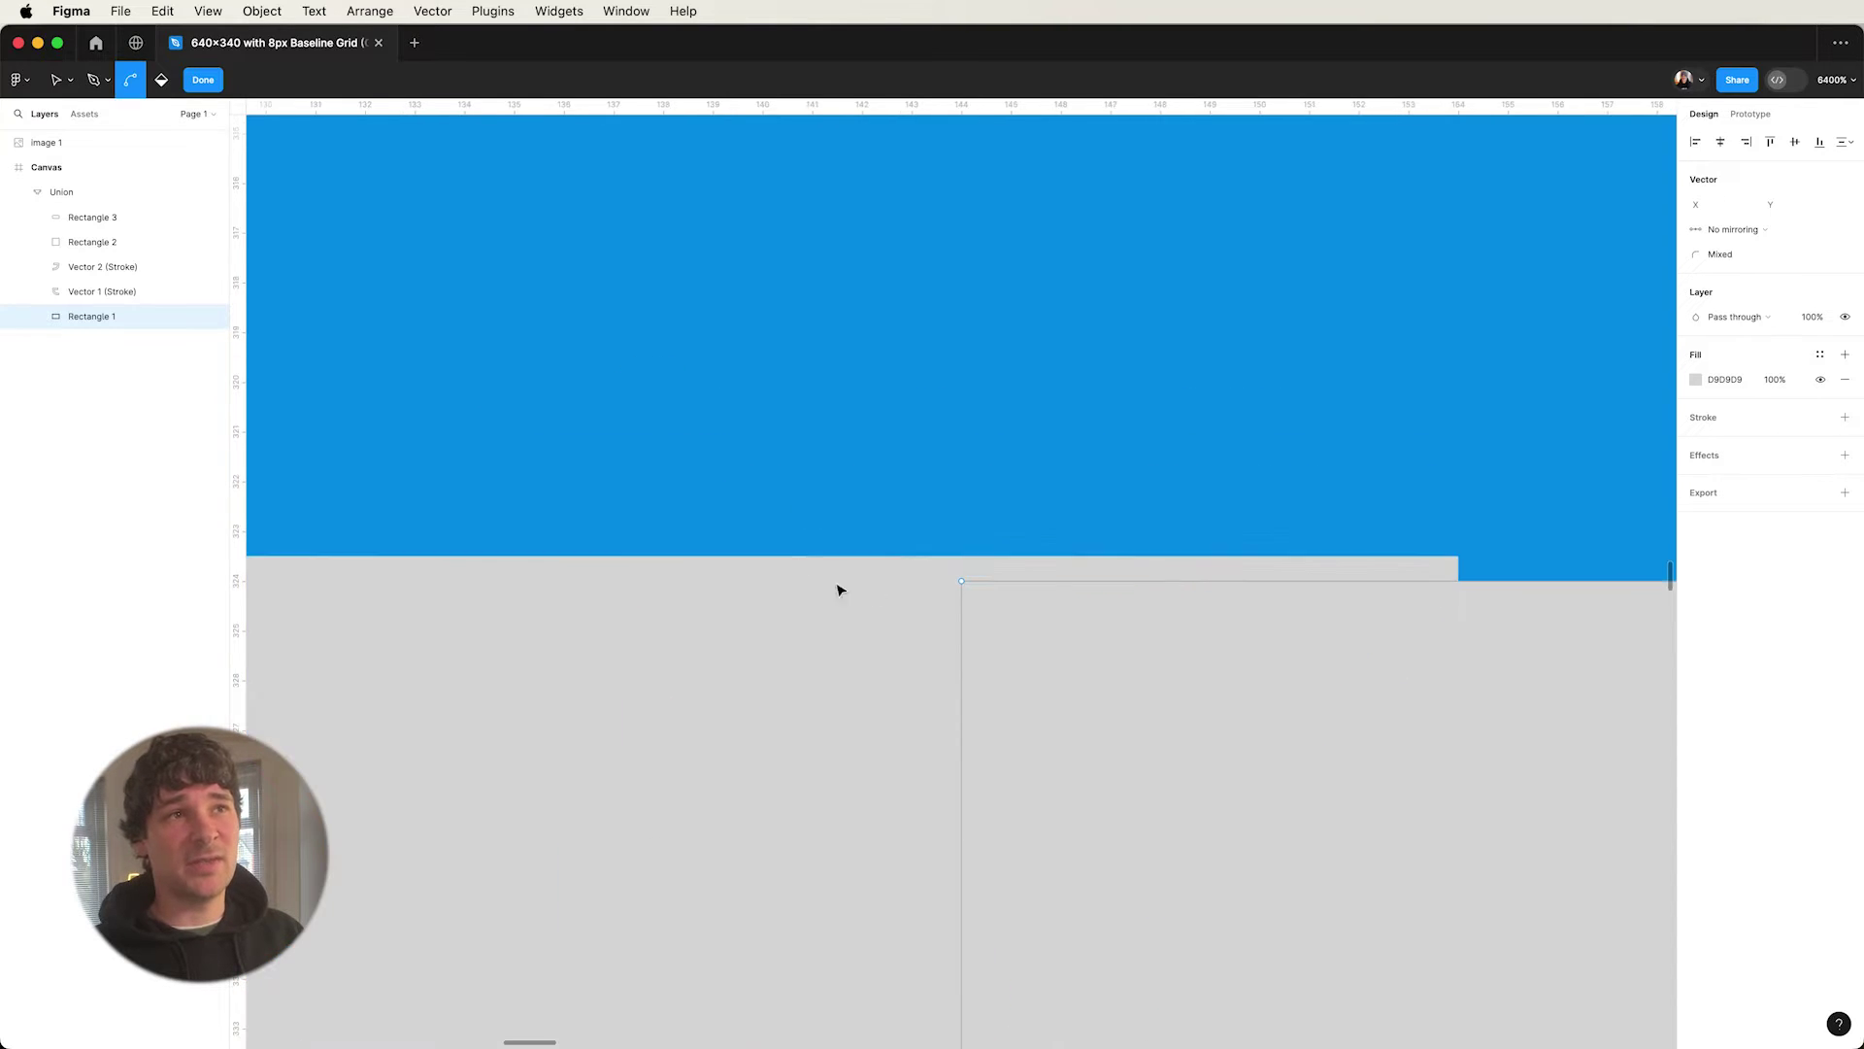
pyautogui.moveTo(962, 581); pyautogui.dragTo(961, 557)
pyautogui.press('super+minus')
pyautogui.press('super+minus')
pyautogui.press('super+minus')
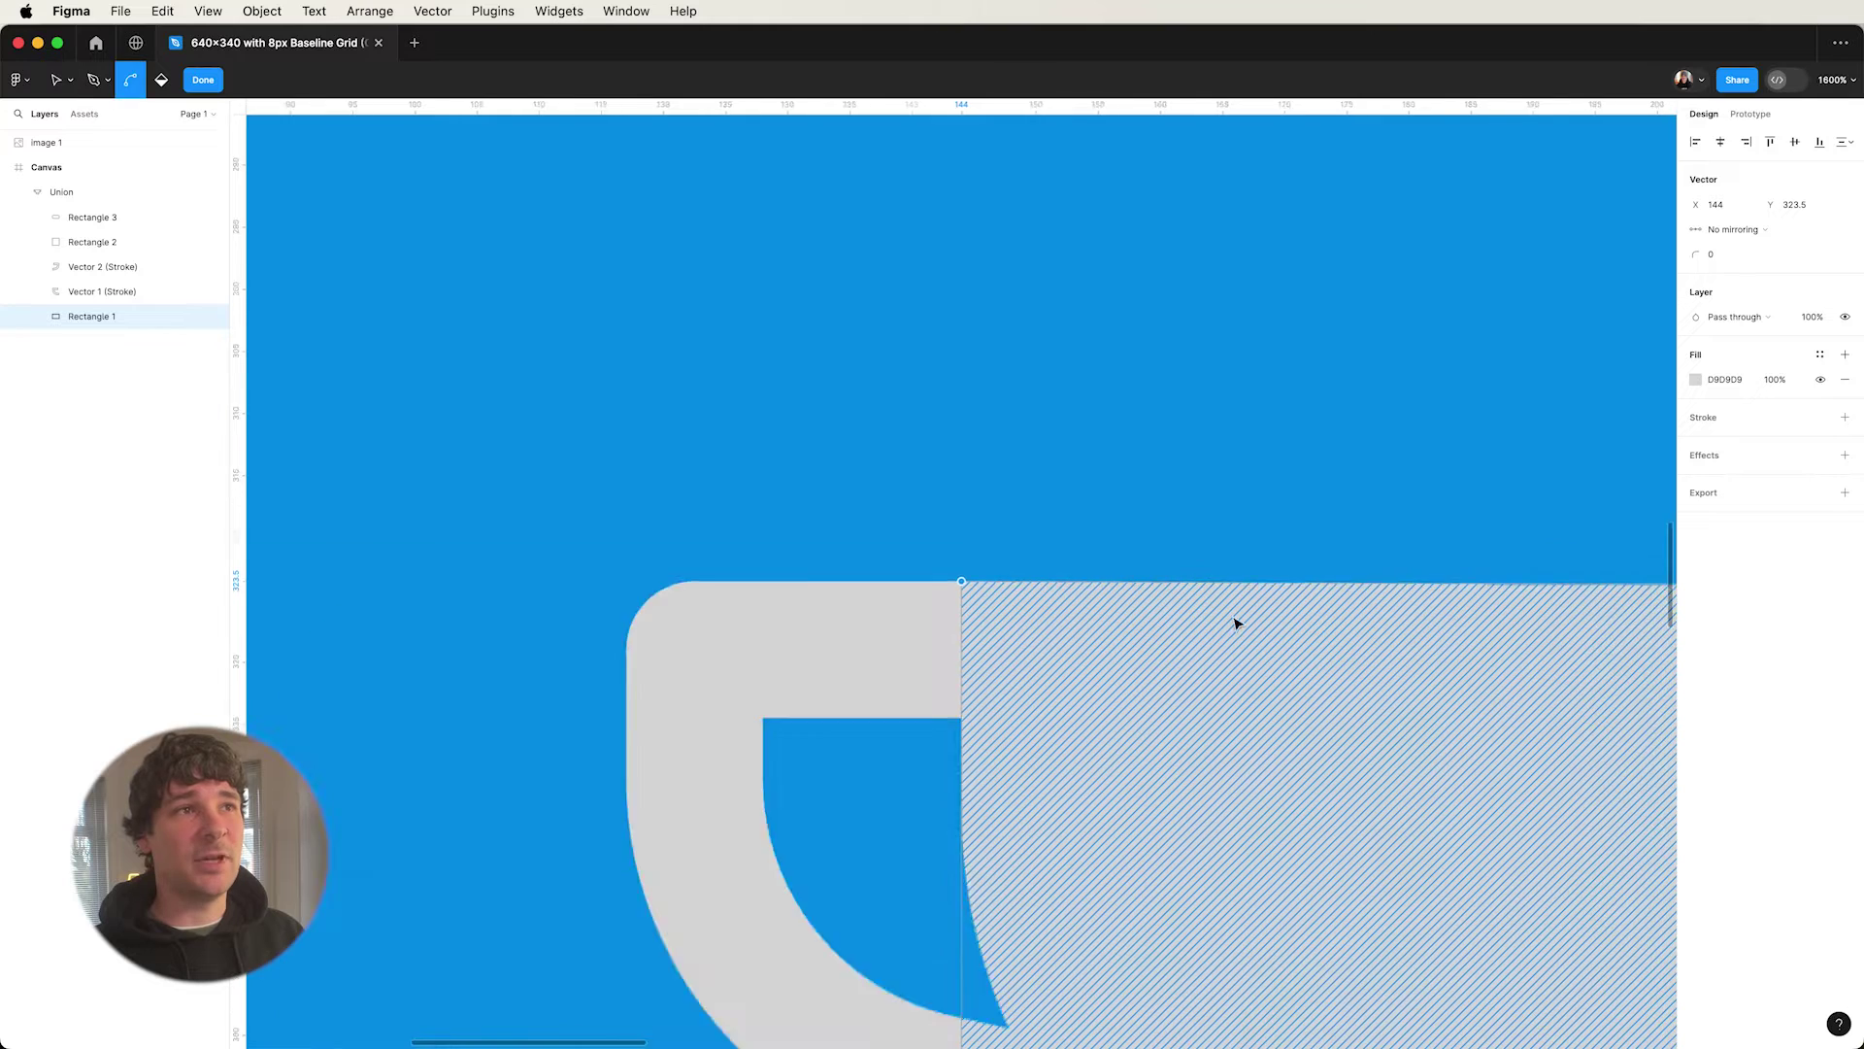
# - Raise the bowl's upper-right corner point to the handle's top edge at Y 323.5
pyautogui.moveTo(1394, 620); pyautogui.dragTo(354, 528)
pyautogui.press('super+equal')
pyautogui.press('super+equal')
pyautogui.moveTo(1640, 573); pyautogui.dragTo(905, 541)
pyautogui.hscroll(5, 873, 544)
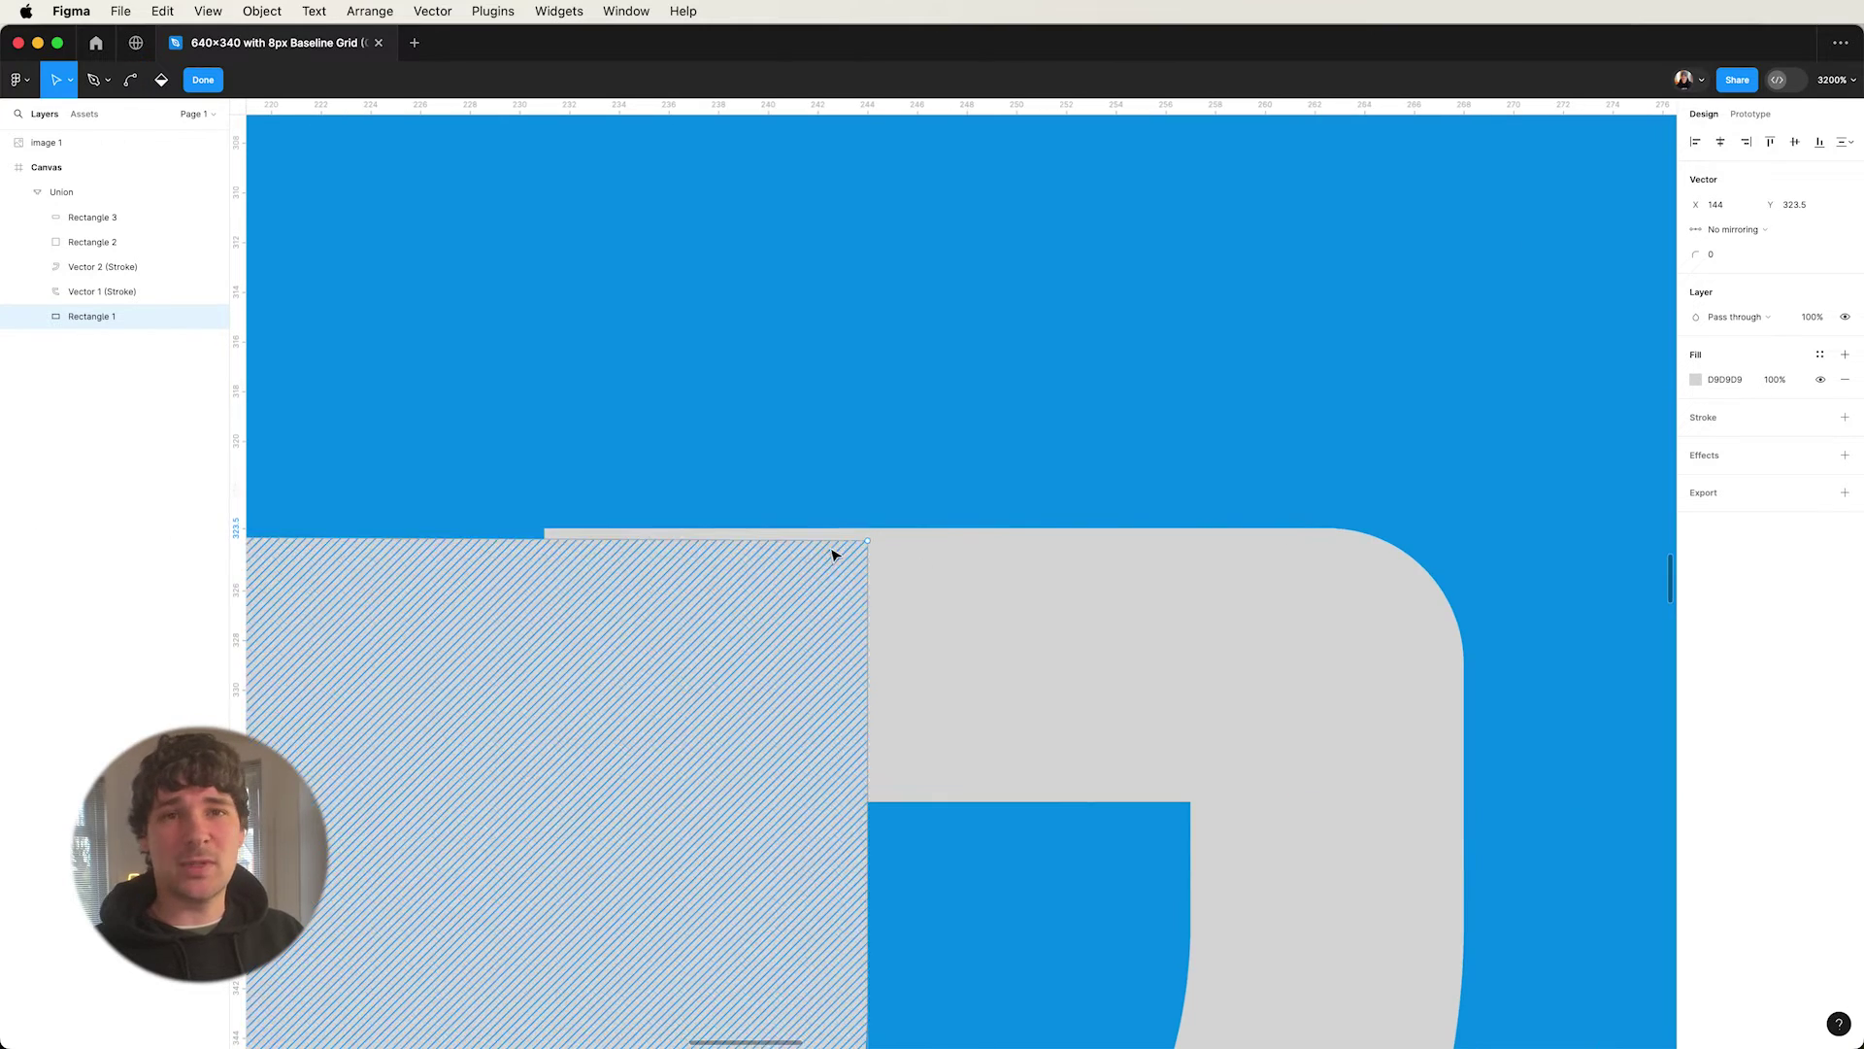
pyautogui.click(869, 537)
pyautogui.scroll(-3, 879, 543)
pyautogui.scroll(-6, 893, 554)
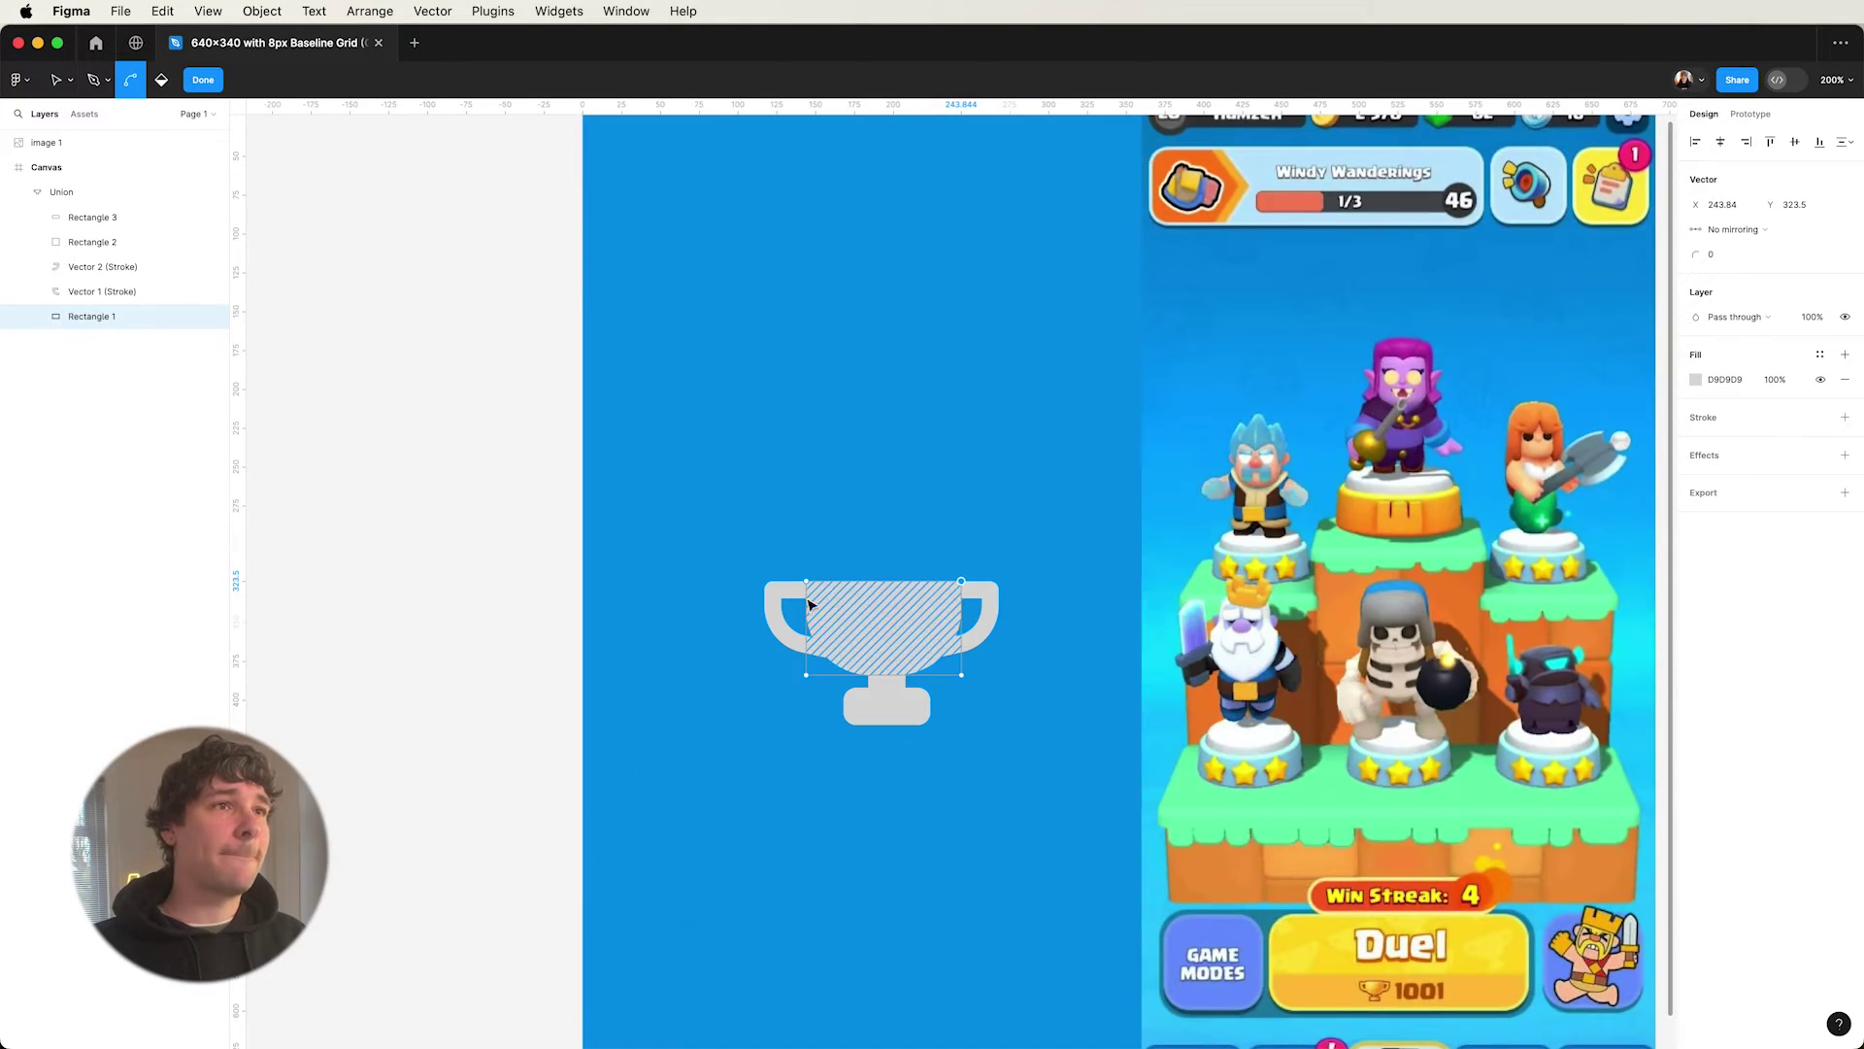
# - Finish the point editing and nudge the trophy's left handle inward to X 120
pyautogui.press('Escape')
pyautogui.press('Escape')
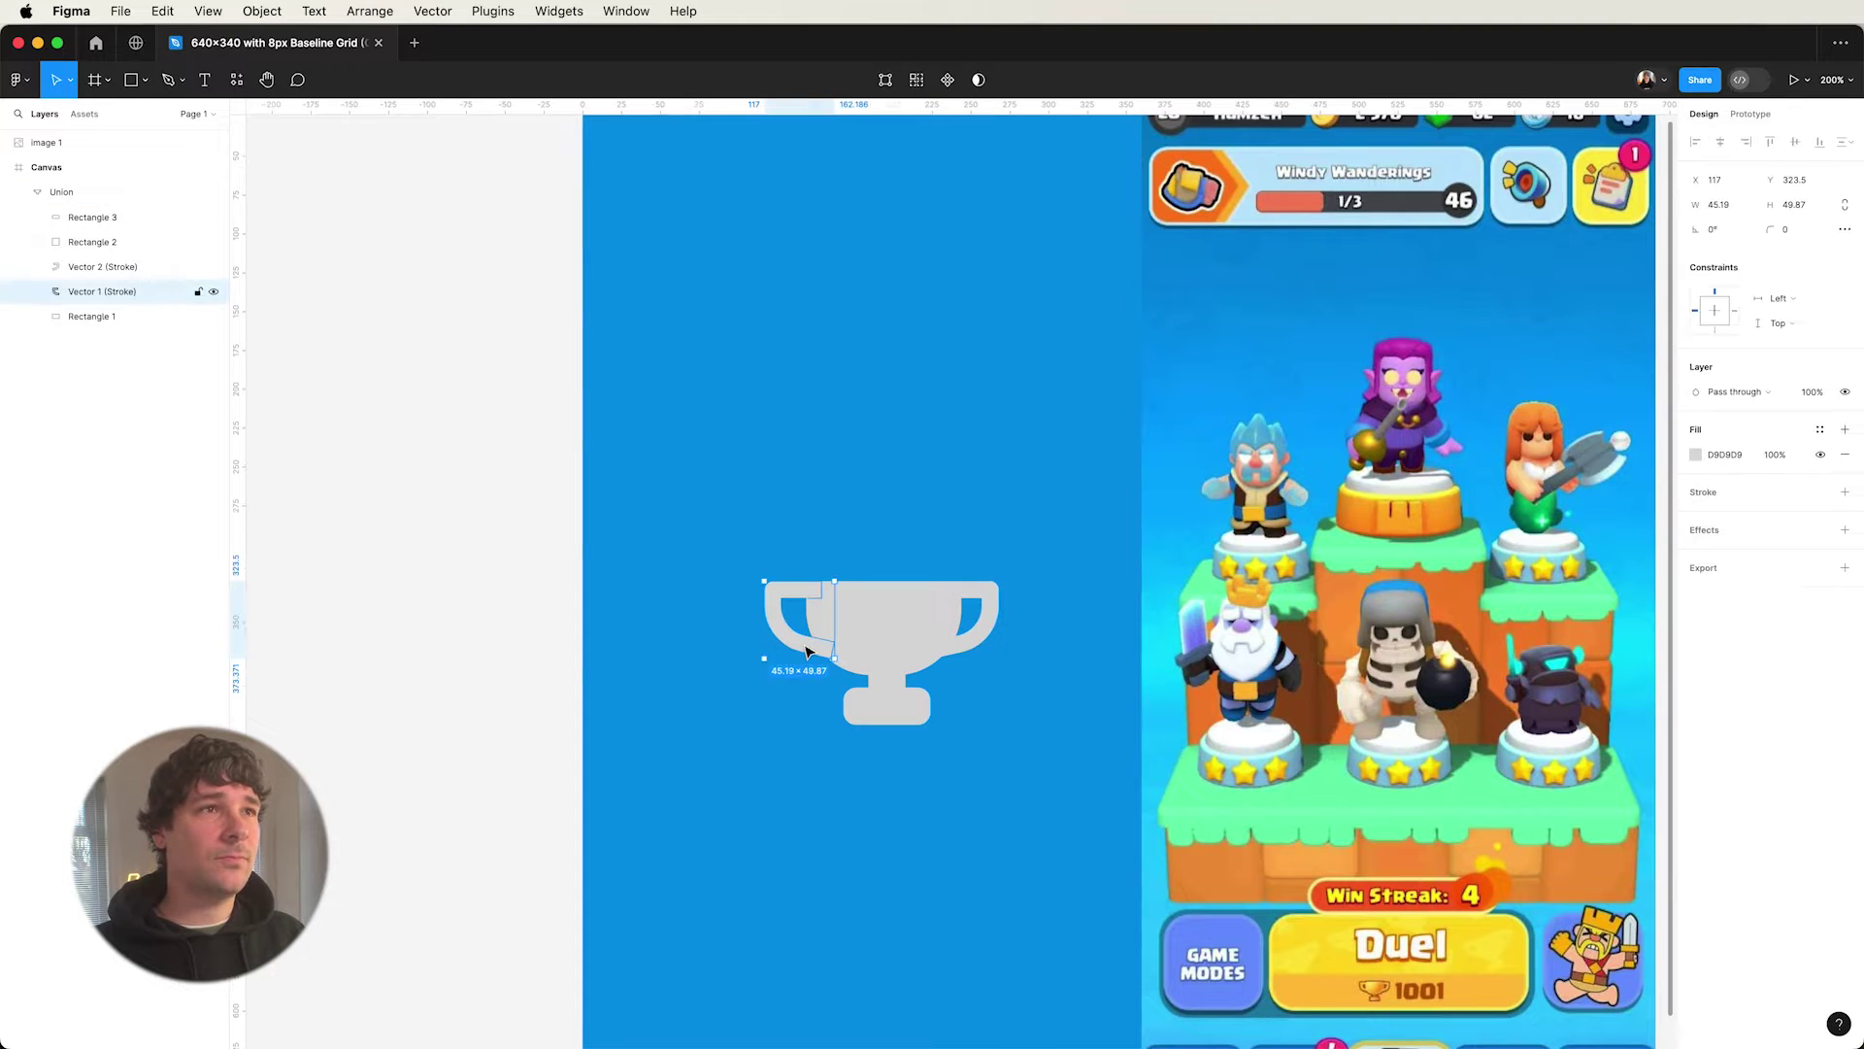
pyautogui.keyDown('super'); pyautogui.click(808, 653); pyautogui.keyUp('super')
pyautogui.click(576, 675)
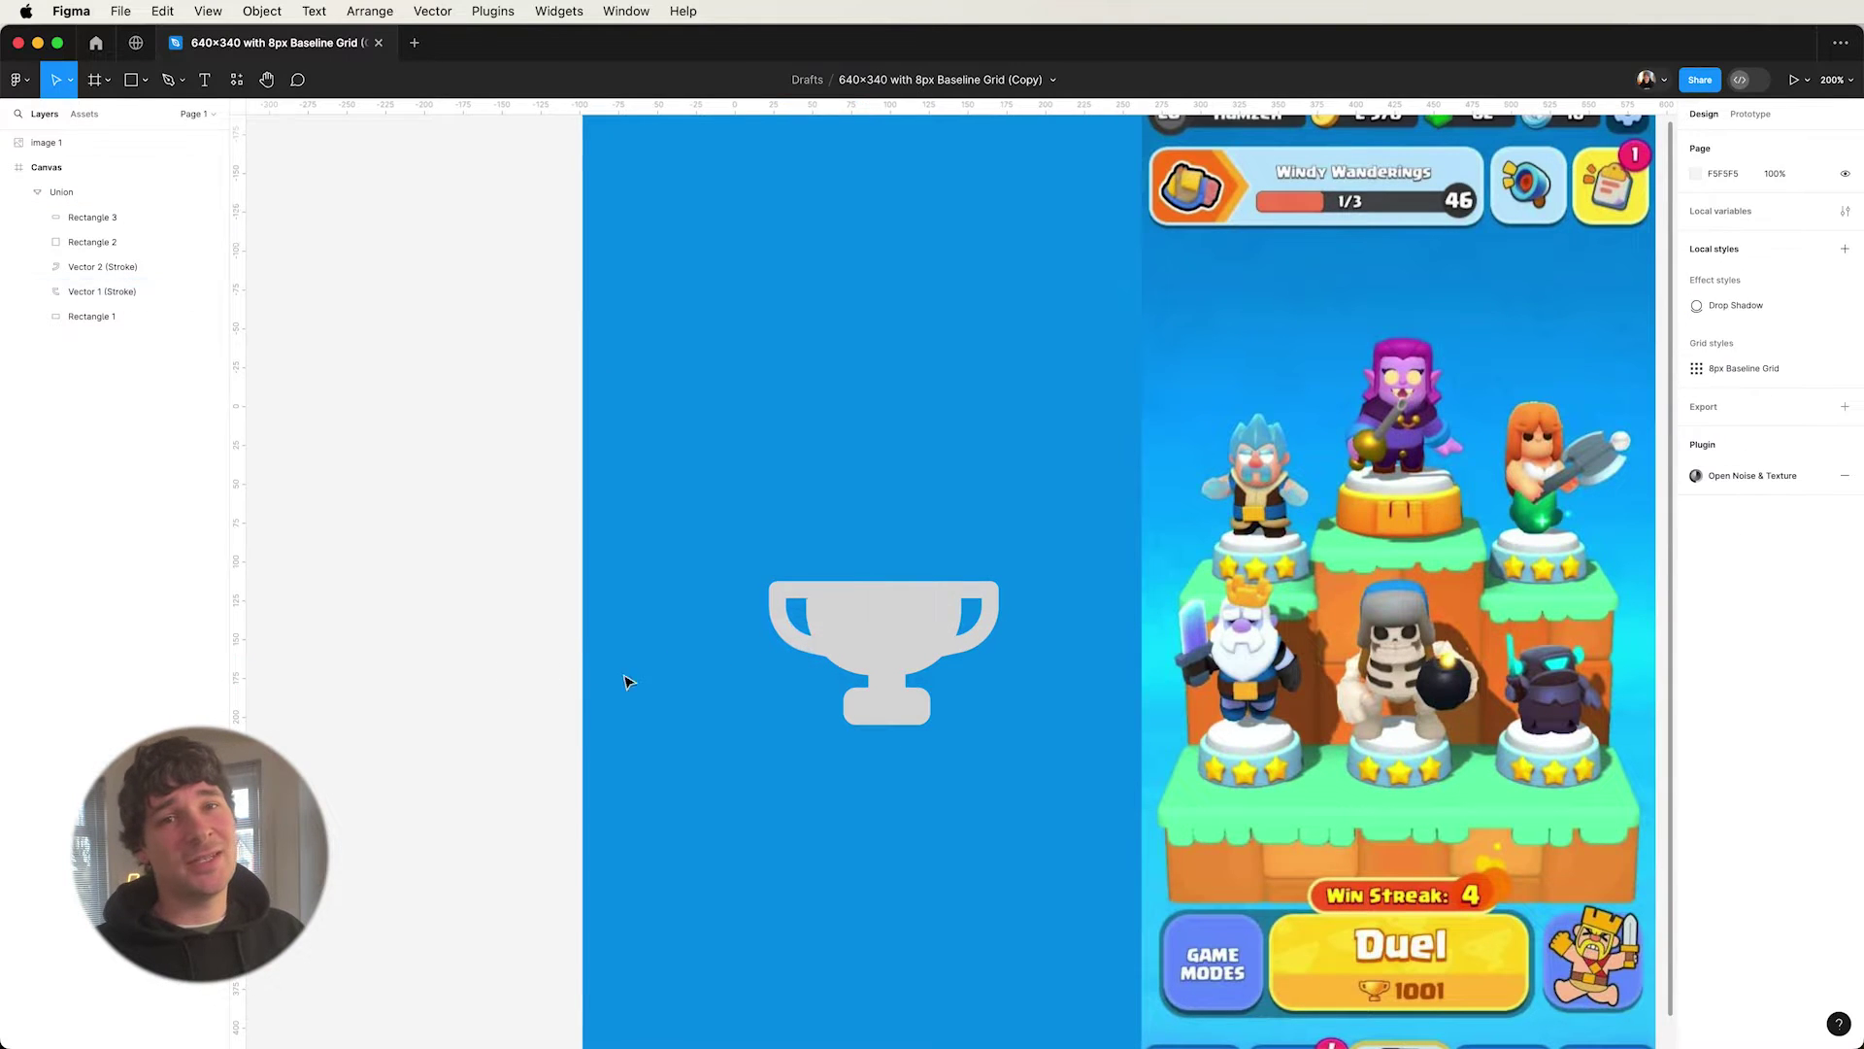
# - Collapse the union layer and rename it "Trophy Icon"
pyautogui.click(903, 652)
pyautogui.click(18, 192)
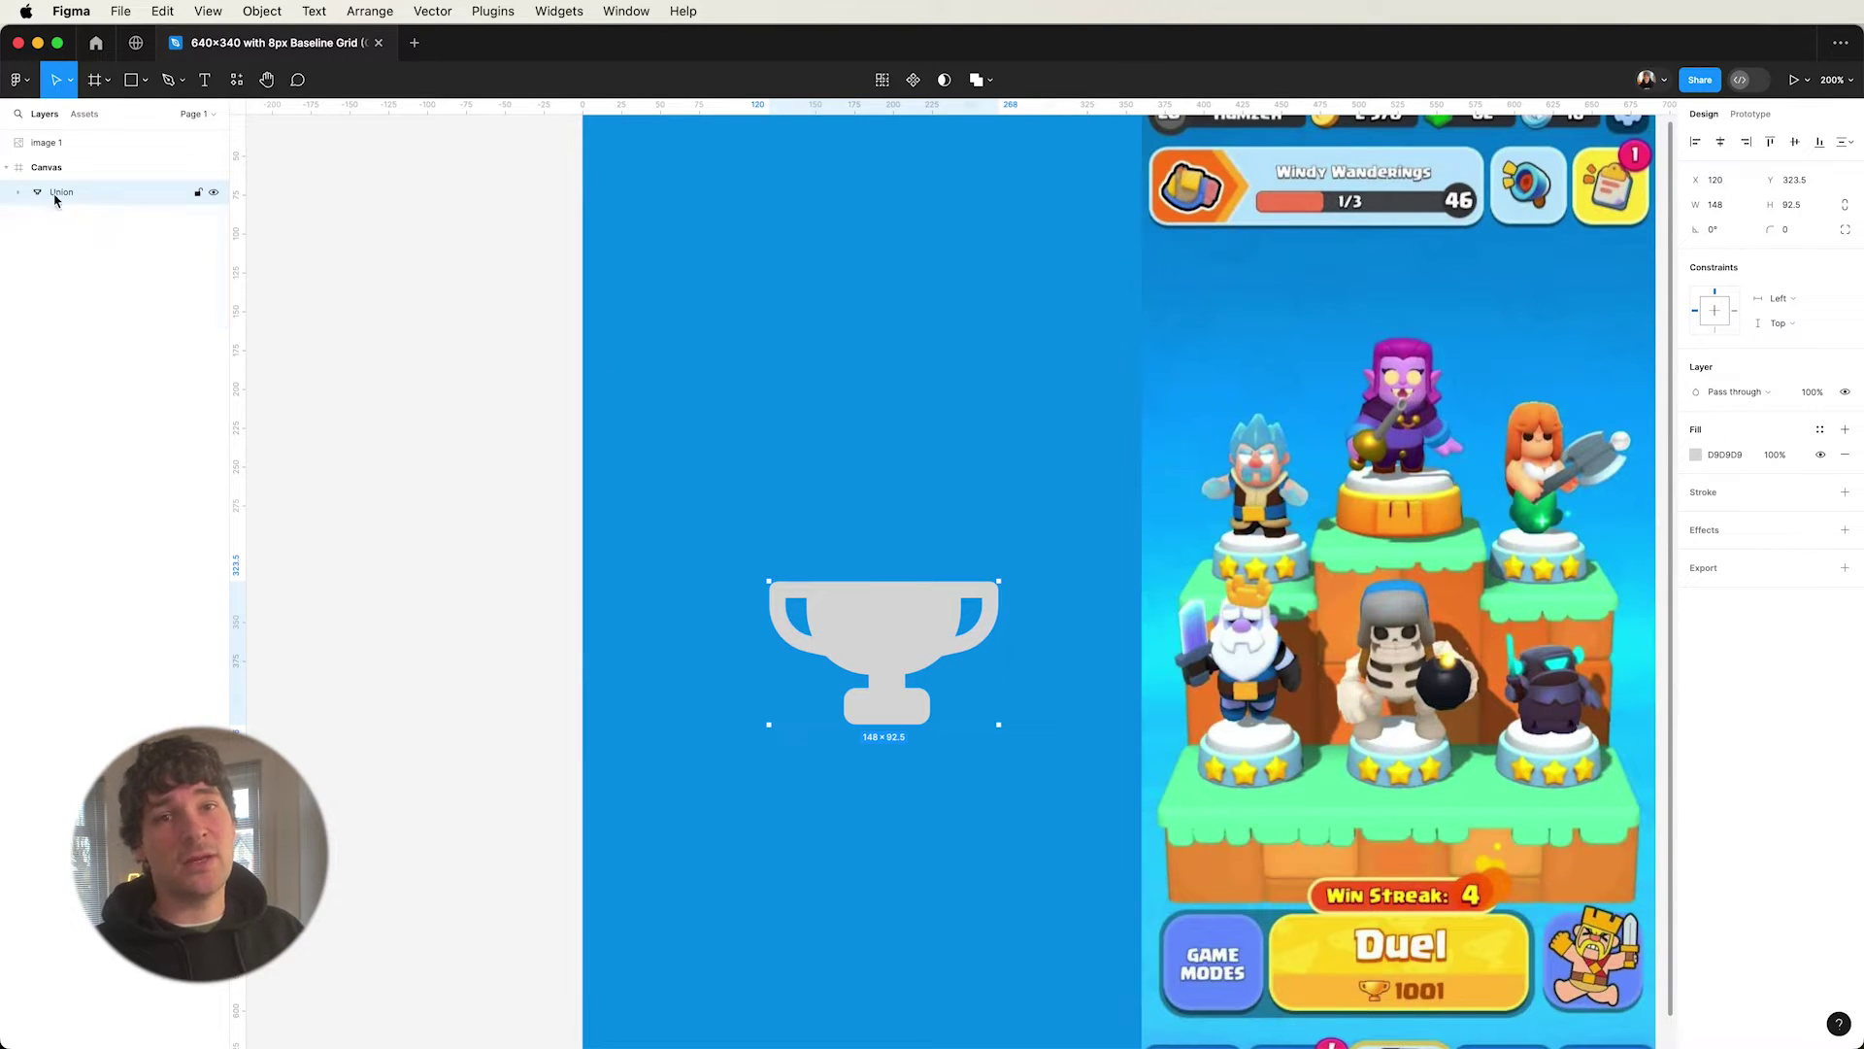
pyautogui.doubleClick(76, 196)
pyautogui.write('Trophy Icon')
pyautogui.press('Return')
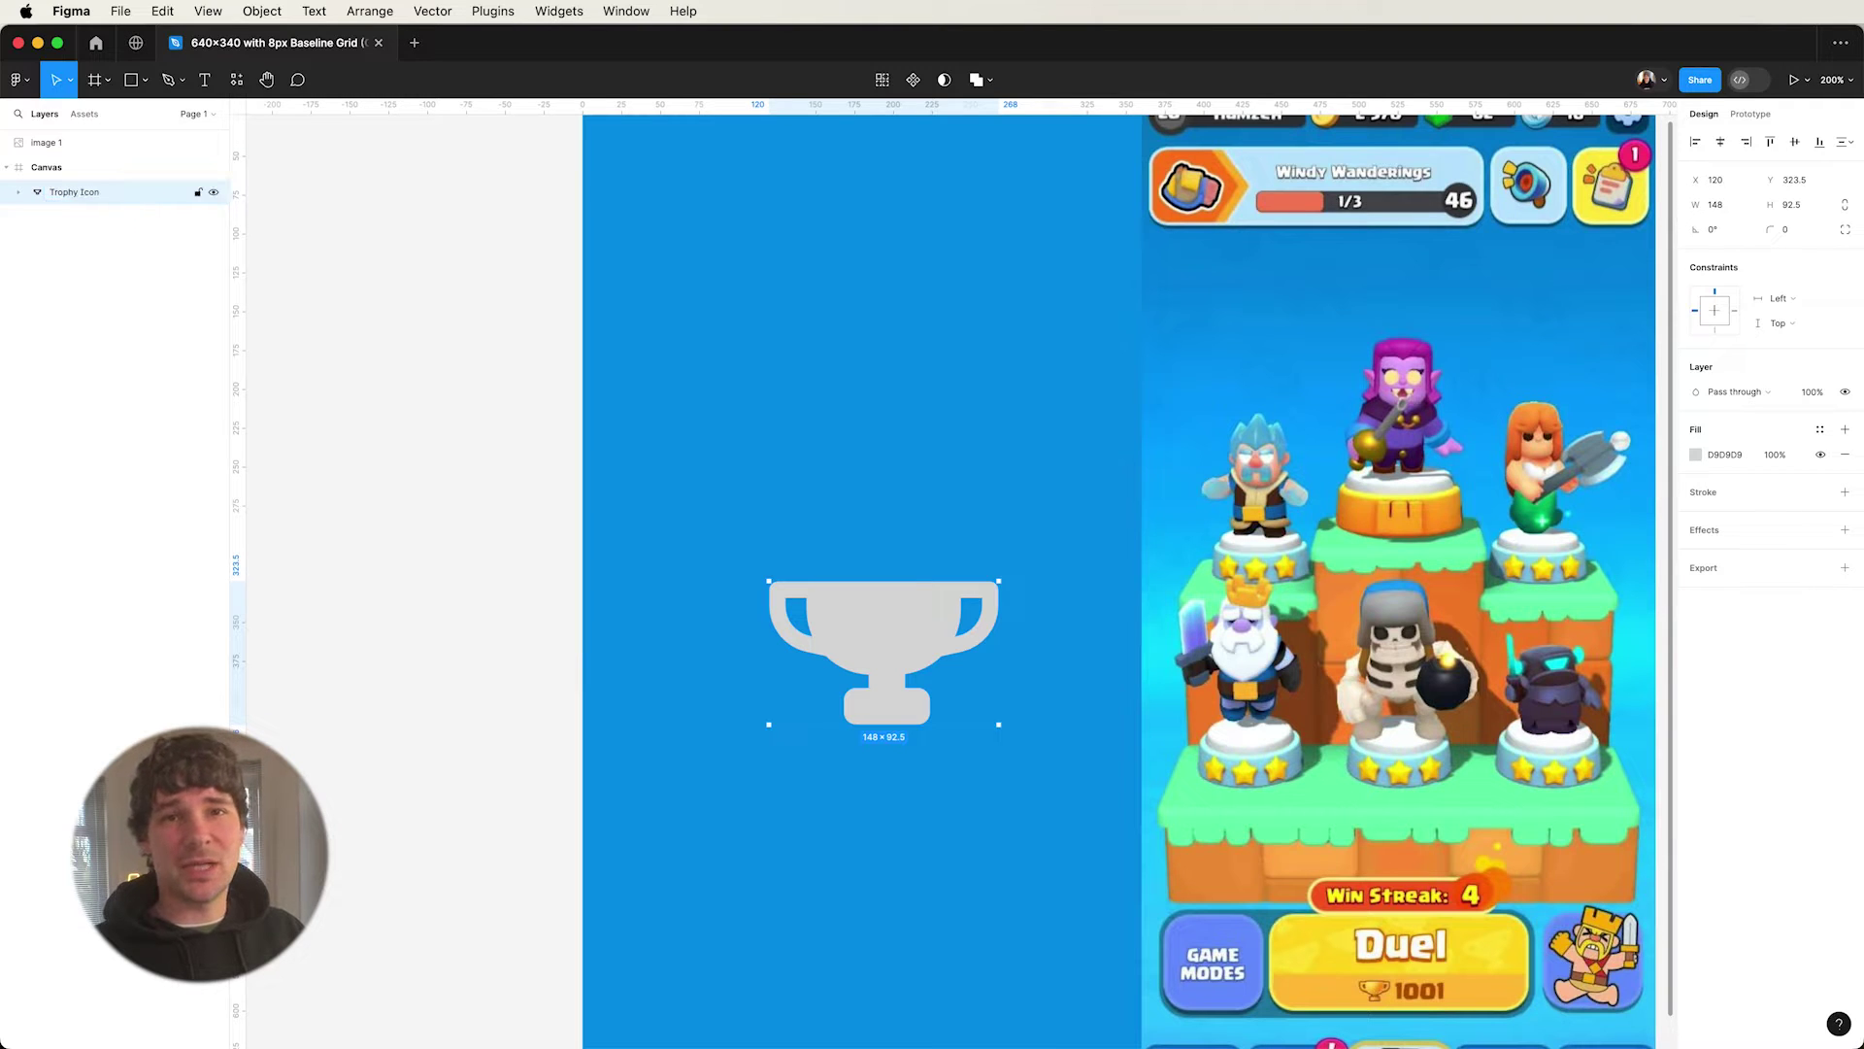
pyautogui.click(379, 477)
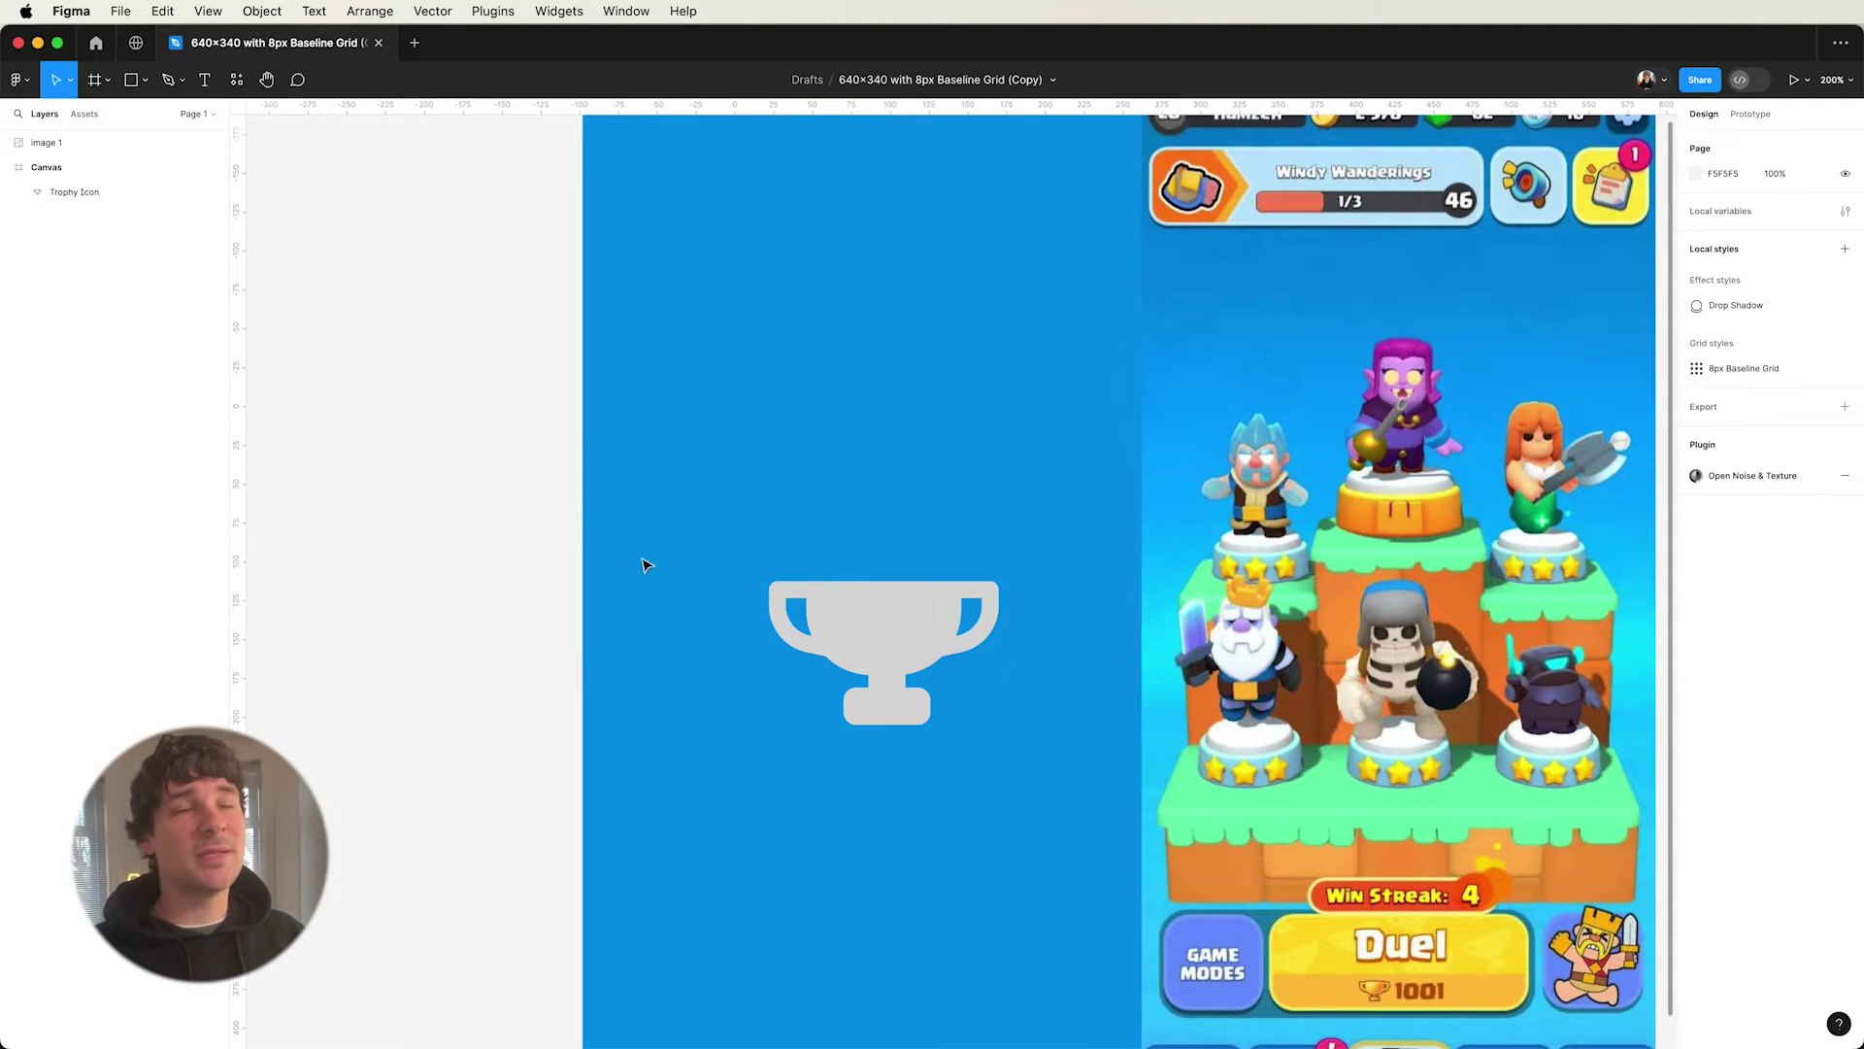
# - Move the trophy to X 32, Y 72 and fill it with the yellow sampled from the reference screen's yellow badge
pyautogui.moveTo(915, 632); pyautogui.dragTo(774, 233)
pyautogui.press('i')
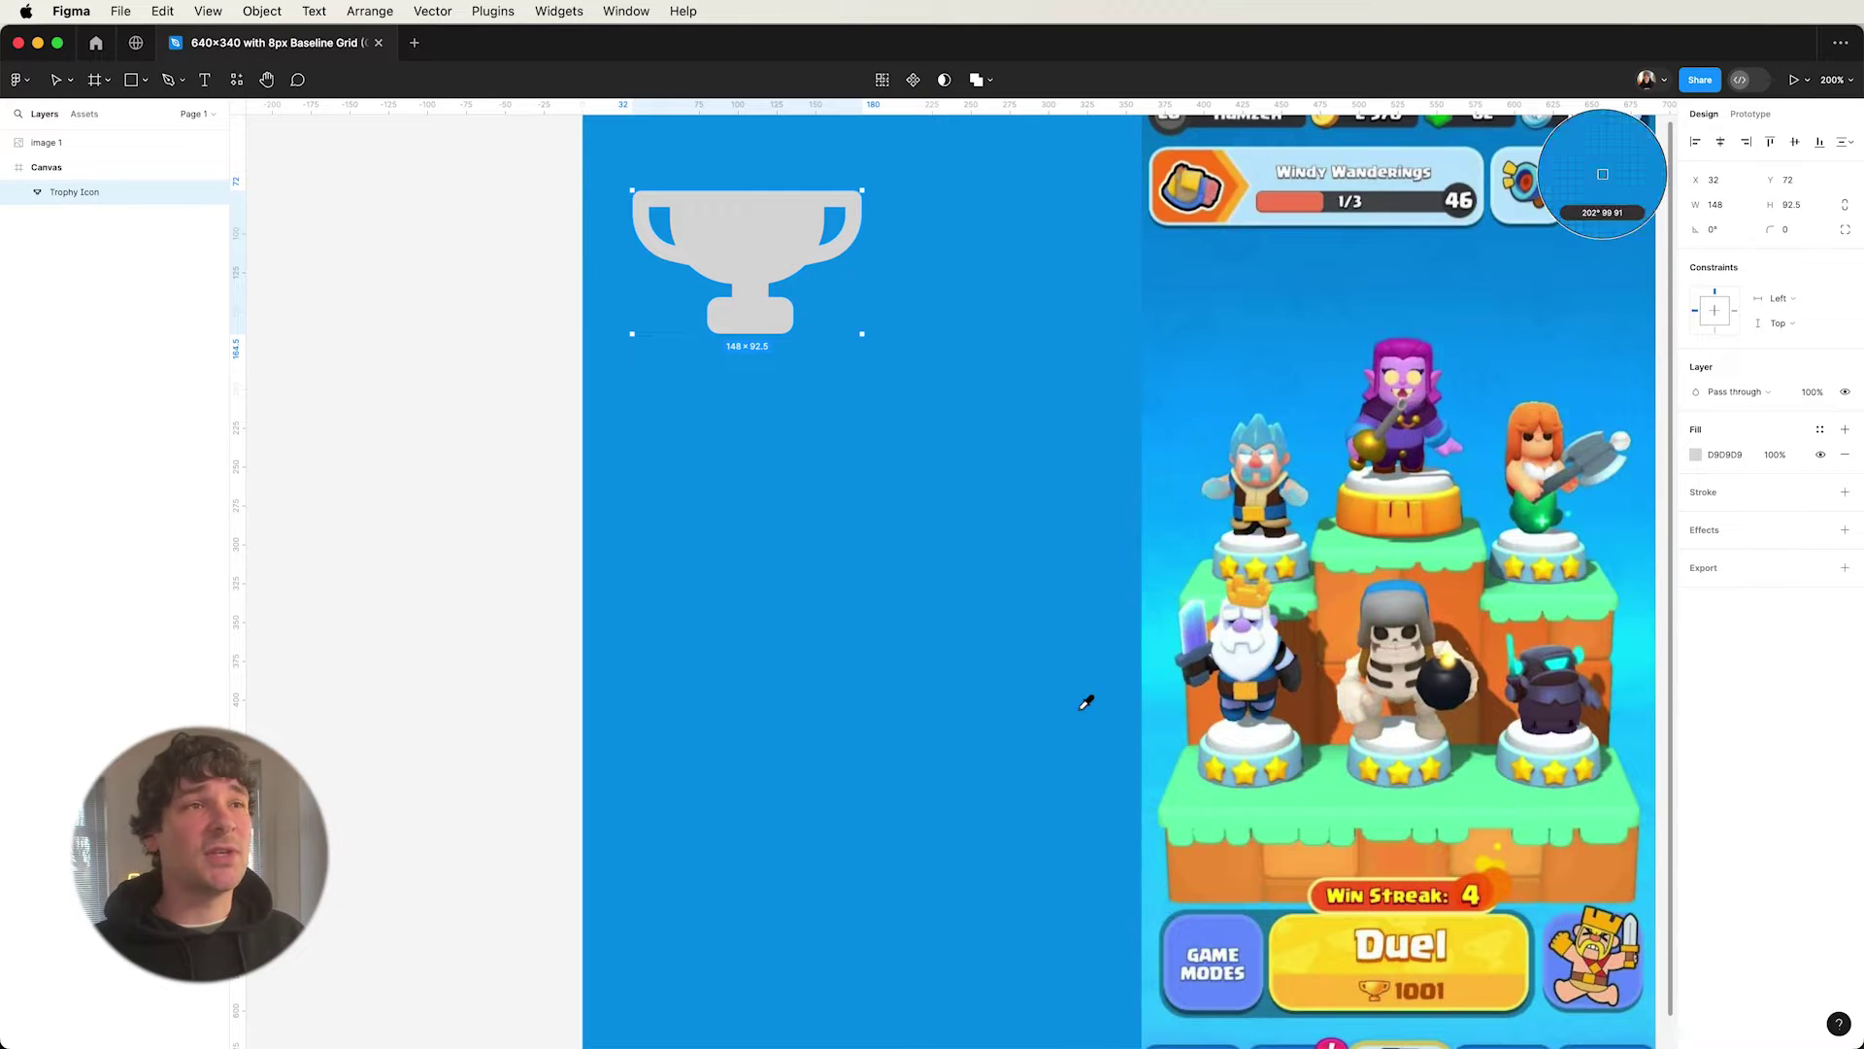
pyautogui.click(1610, 180)
pyautogui.click(586, 418)
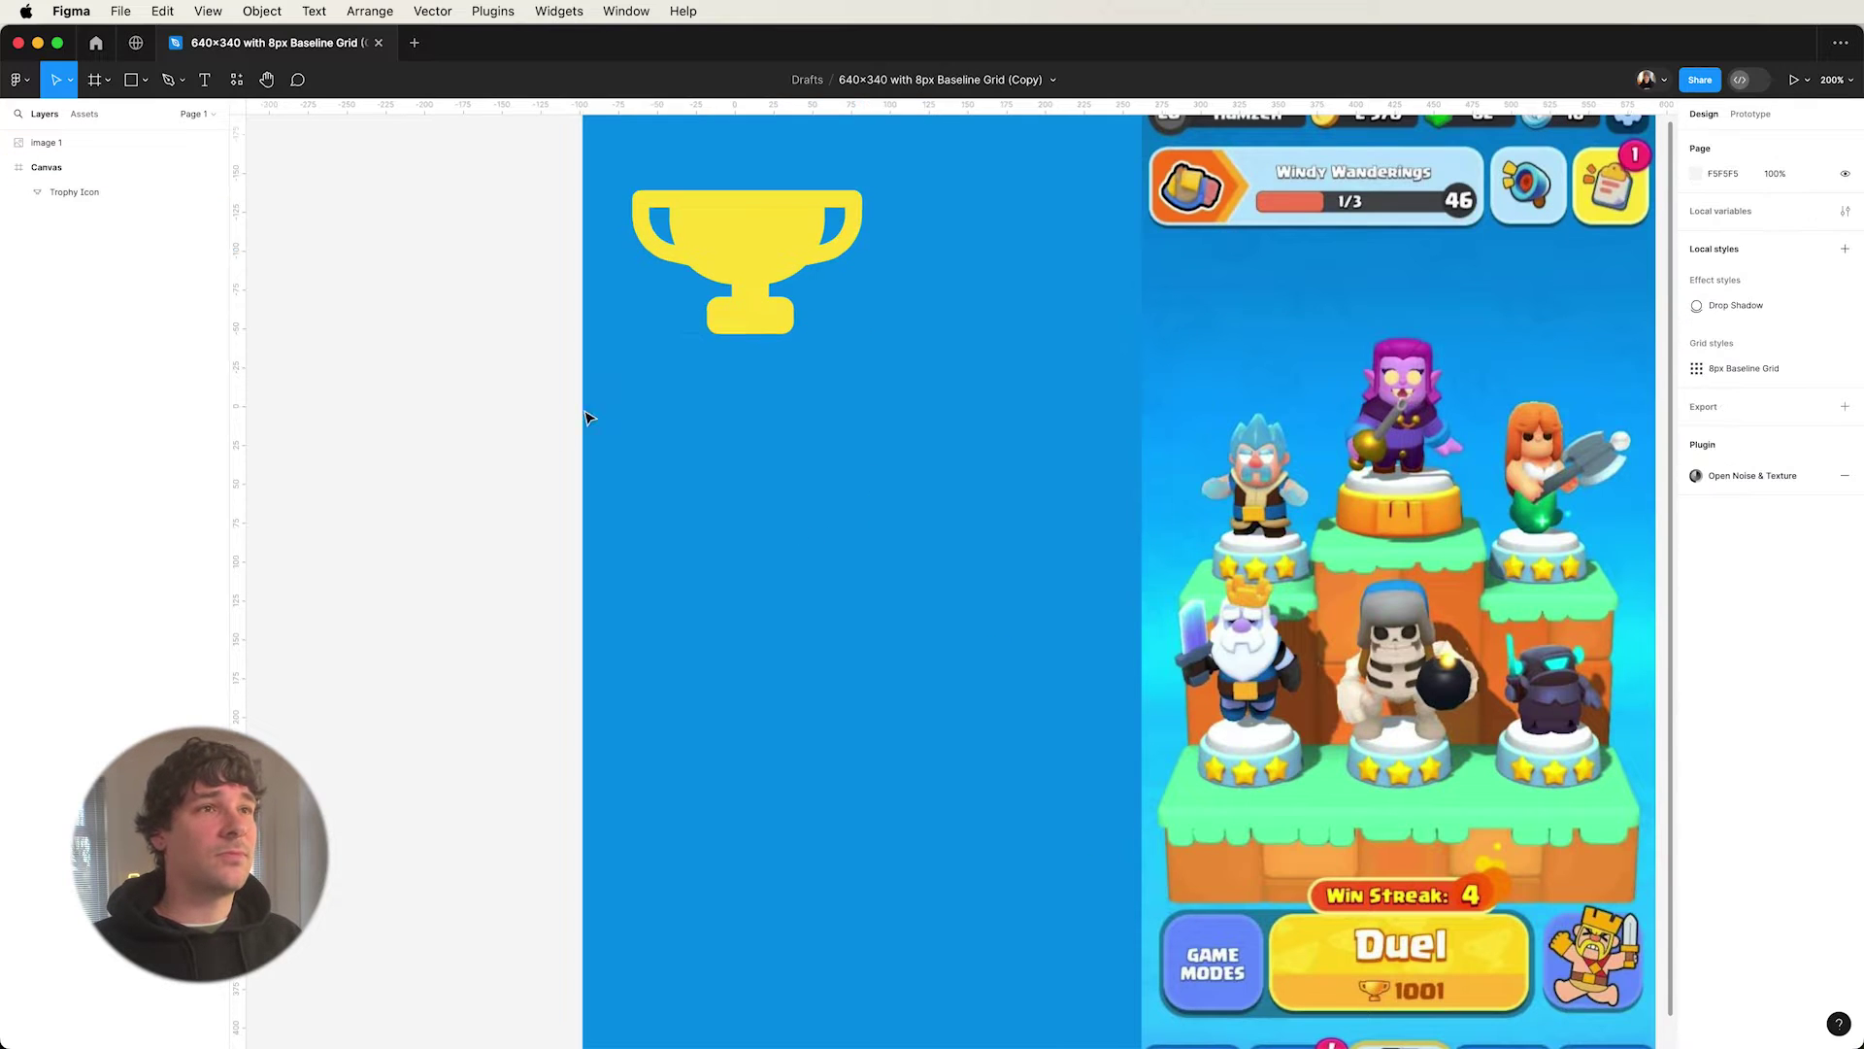
# - Draw a 240 × 88 rectangle below the trophy and place it at X 70, Y 264
pyautogui.hscroll(4, 586, 418)
pyautogui.scroll(1, 346, 304)
pyautogui.click(133, 82)
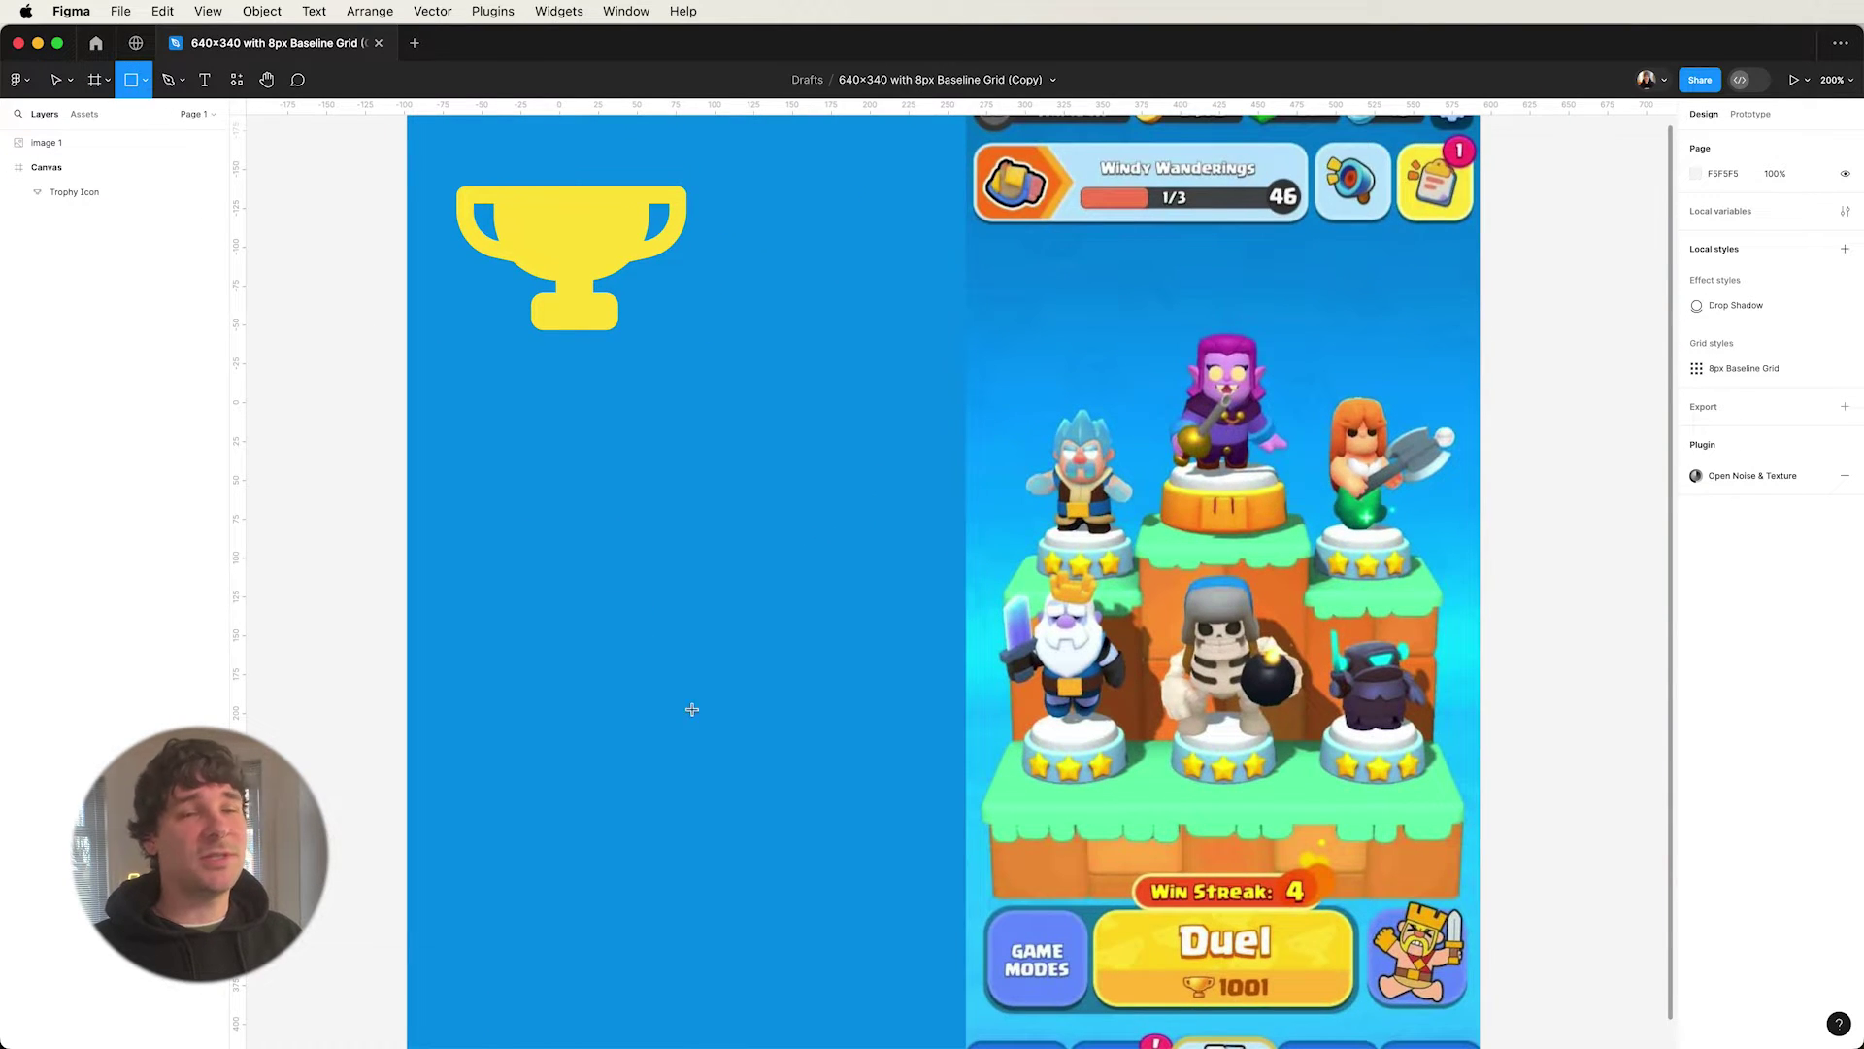
pyautogui.moveTo(516, 453); pyautogui.dragTo(889, 586)
pyautogui.moveTo(828, 529); pyautogui.dragTo(823, 561)
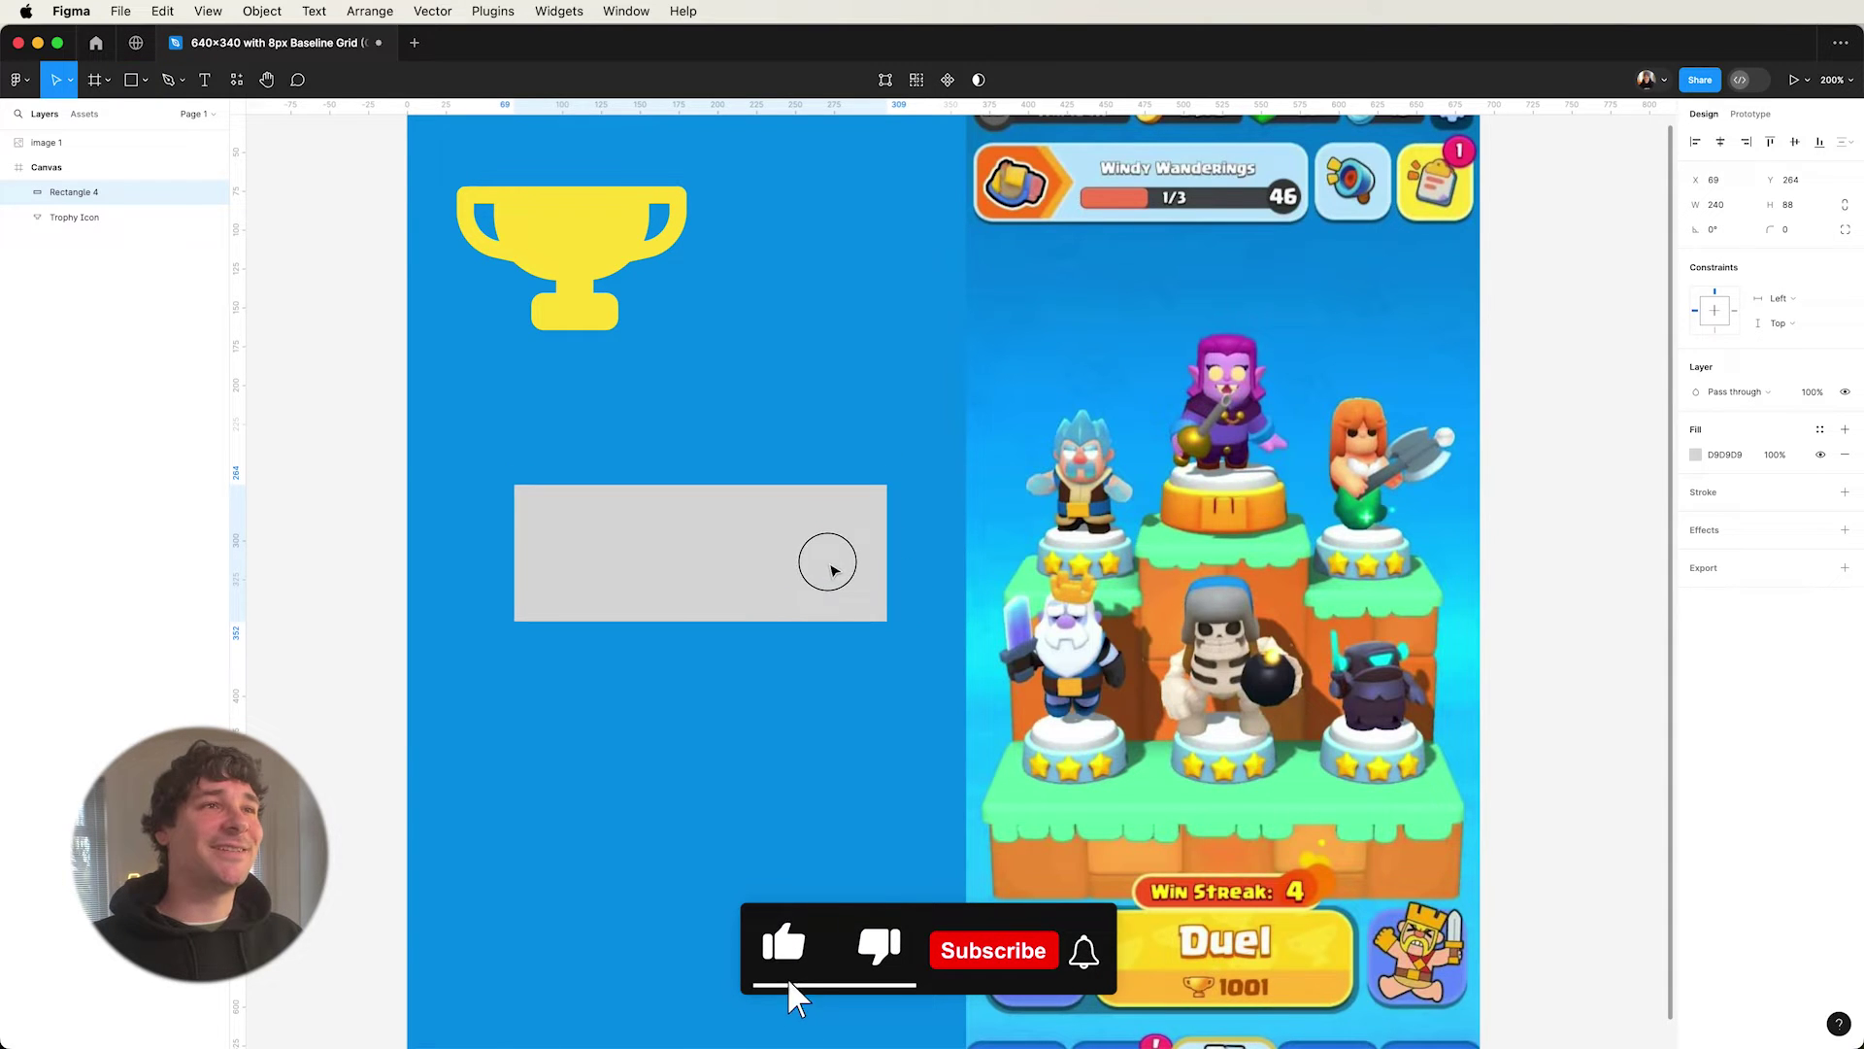
# - Round the rectangle's corners, trying a radius of 30 and settling on 26
pyautogui.click(1792, 230)
pyautogui.write('30')
pyautogui.press('Return')
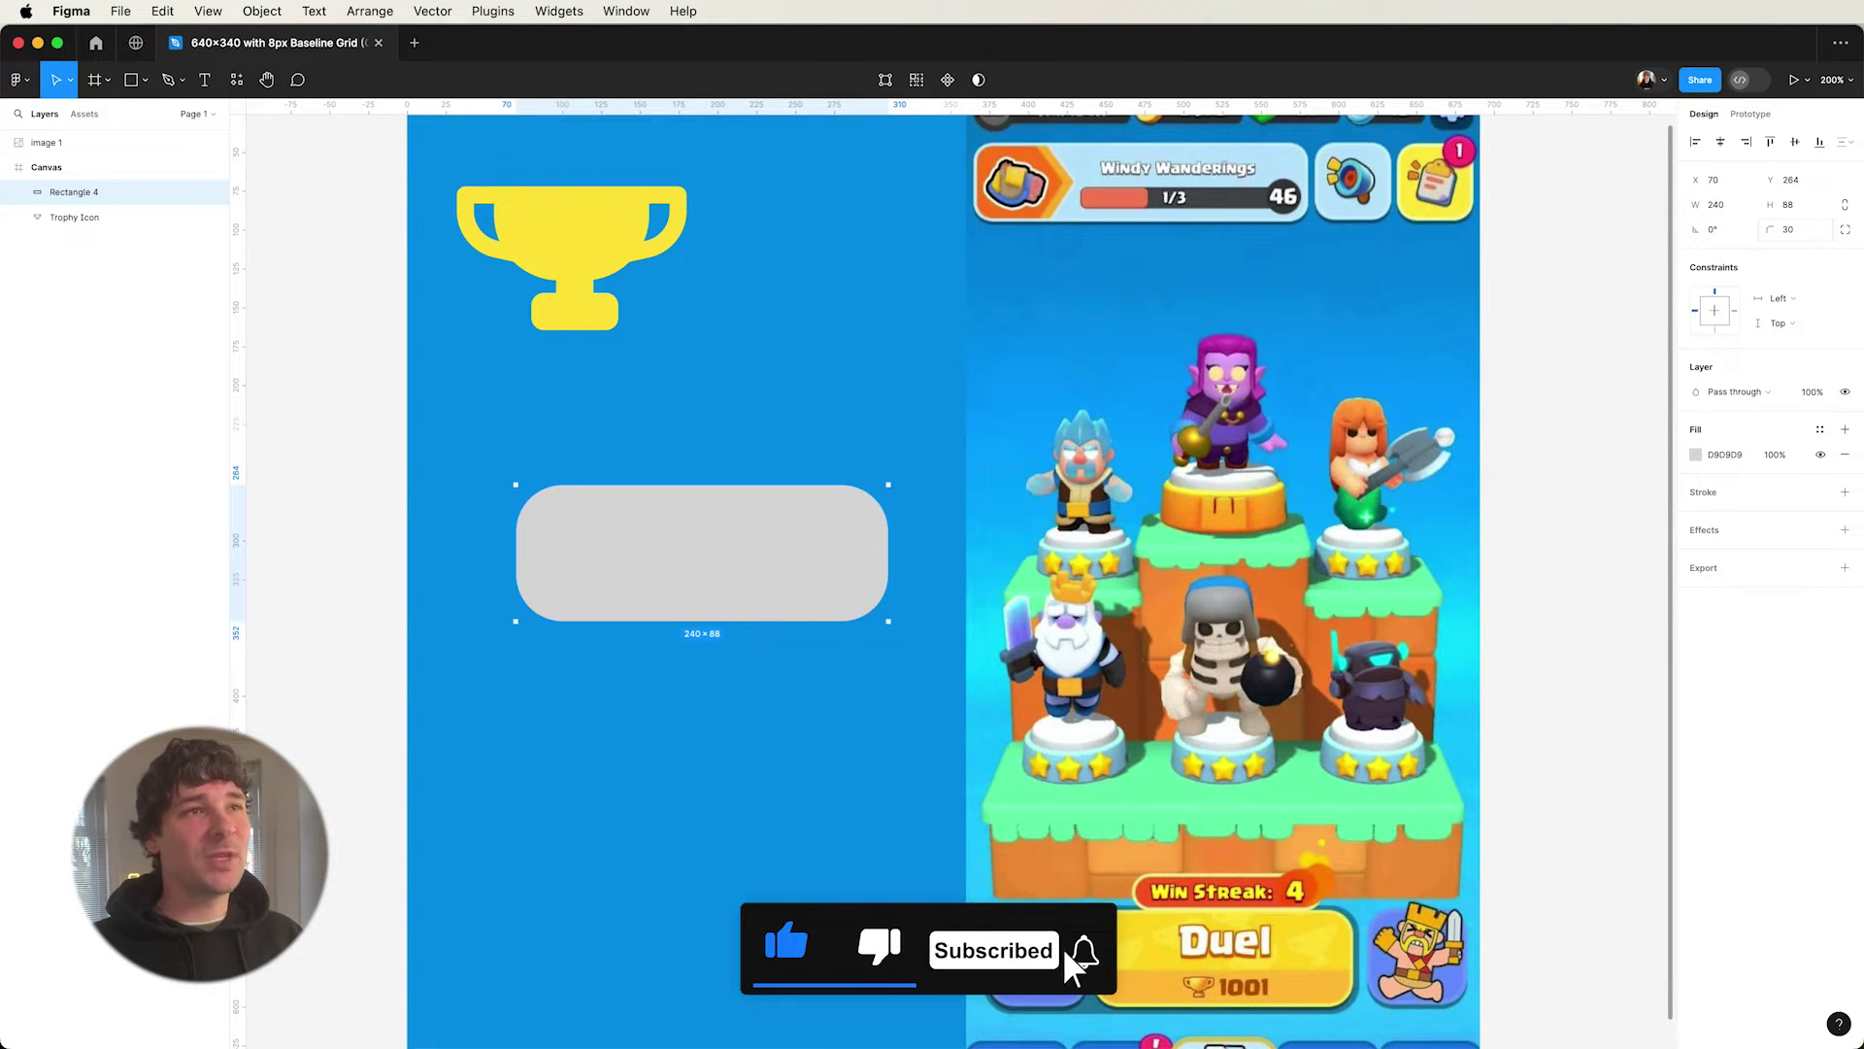
pyautogui.click(1809, 233)
pyautogui.write('26')
pyautogui.press('Return')
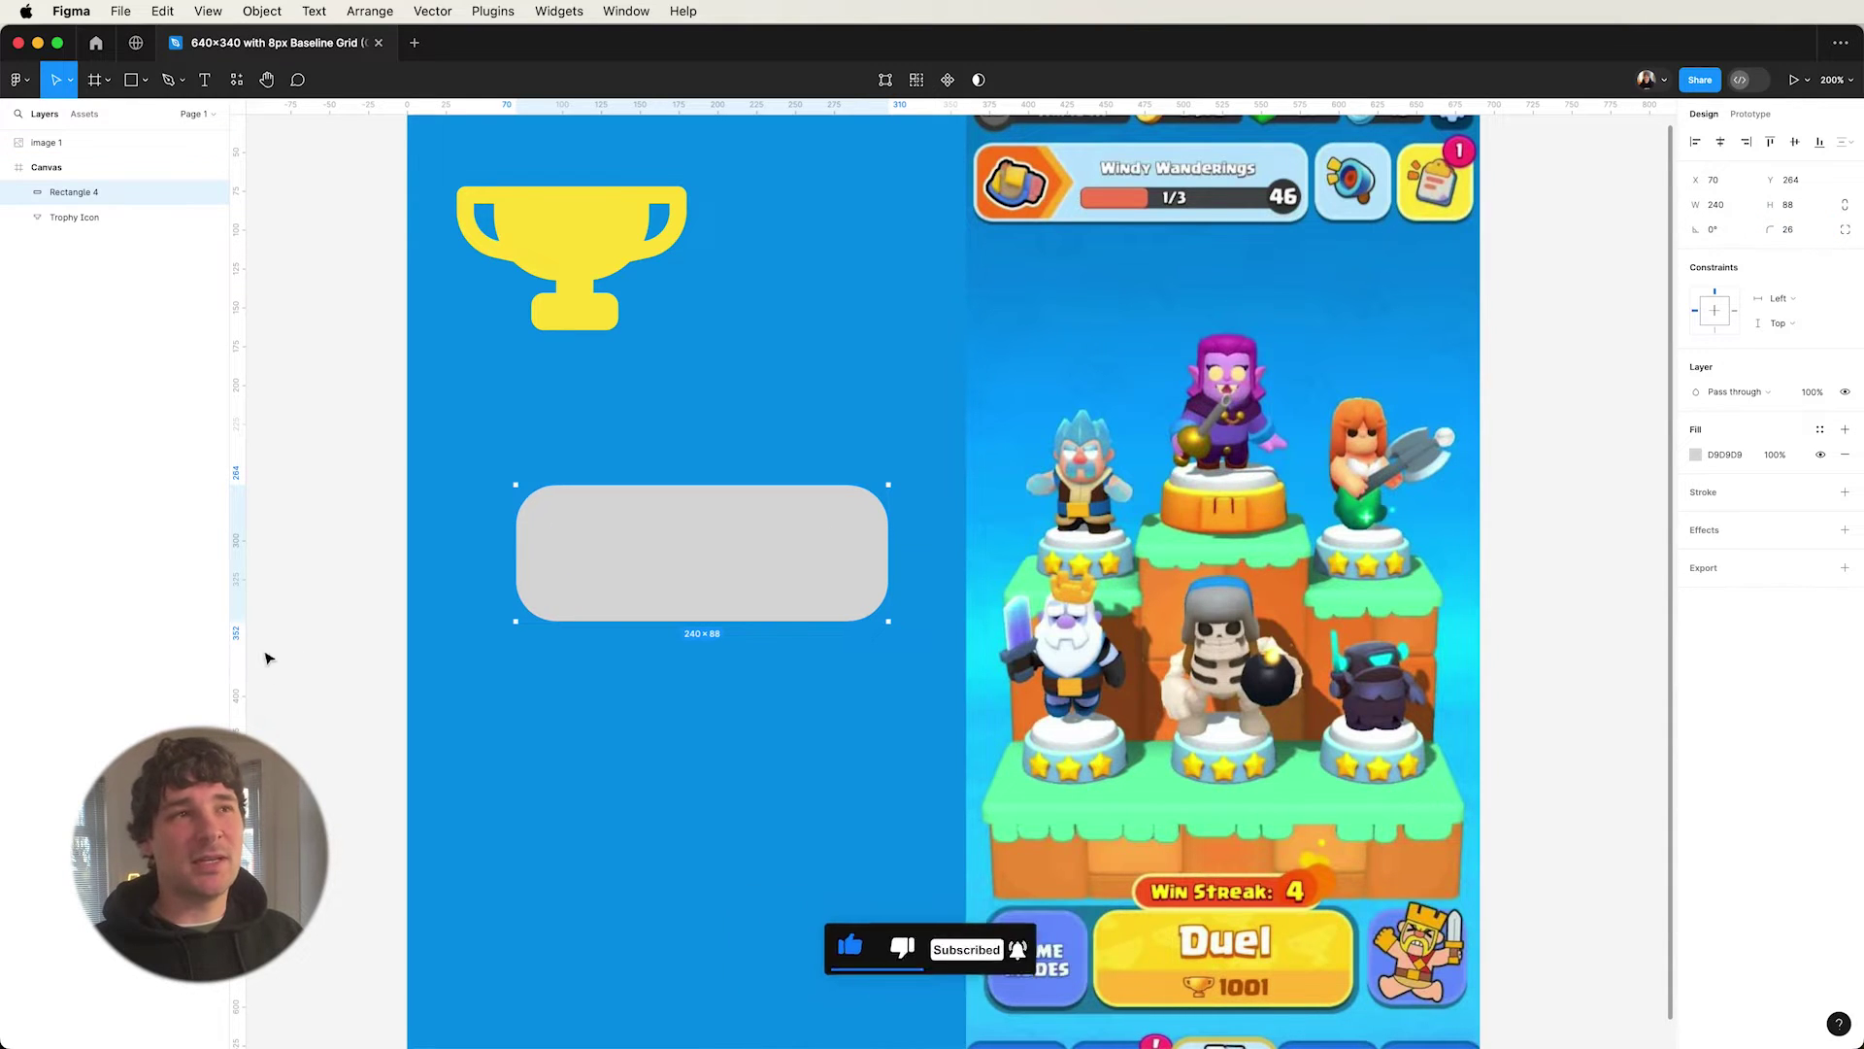
pyautogui.click(269, 652)
# - Add a drop shadow to the rounded rectangle with blur 1 and a slightly reduced Y offset
pyautogui.click(662, 612)
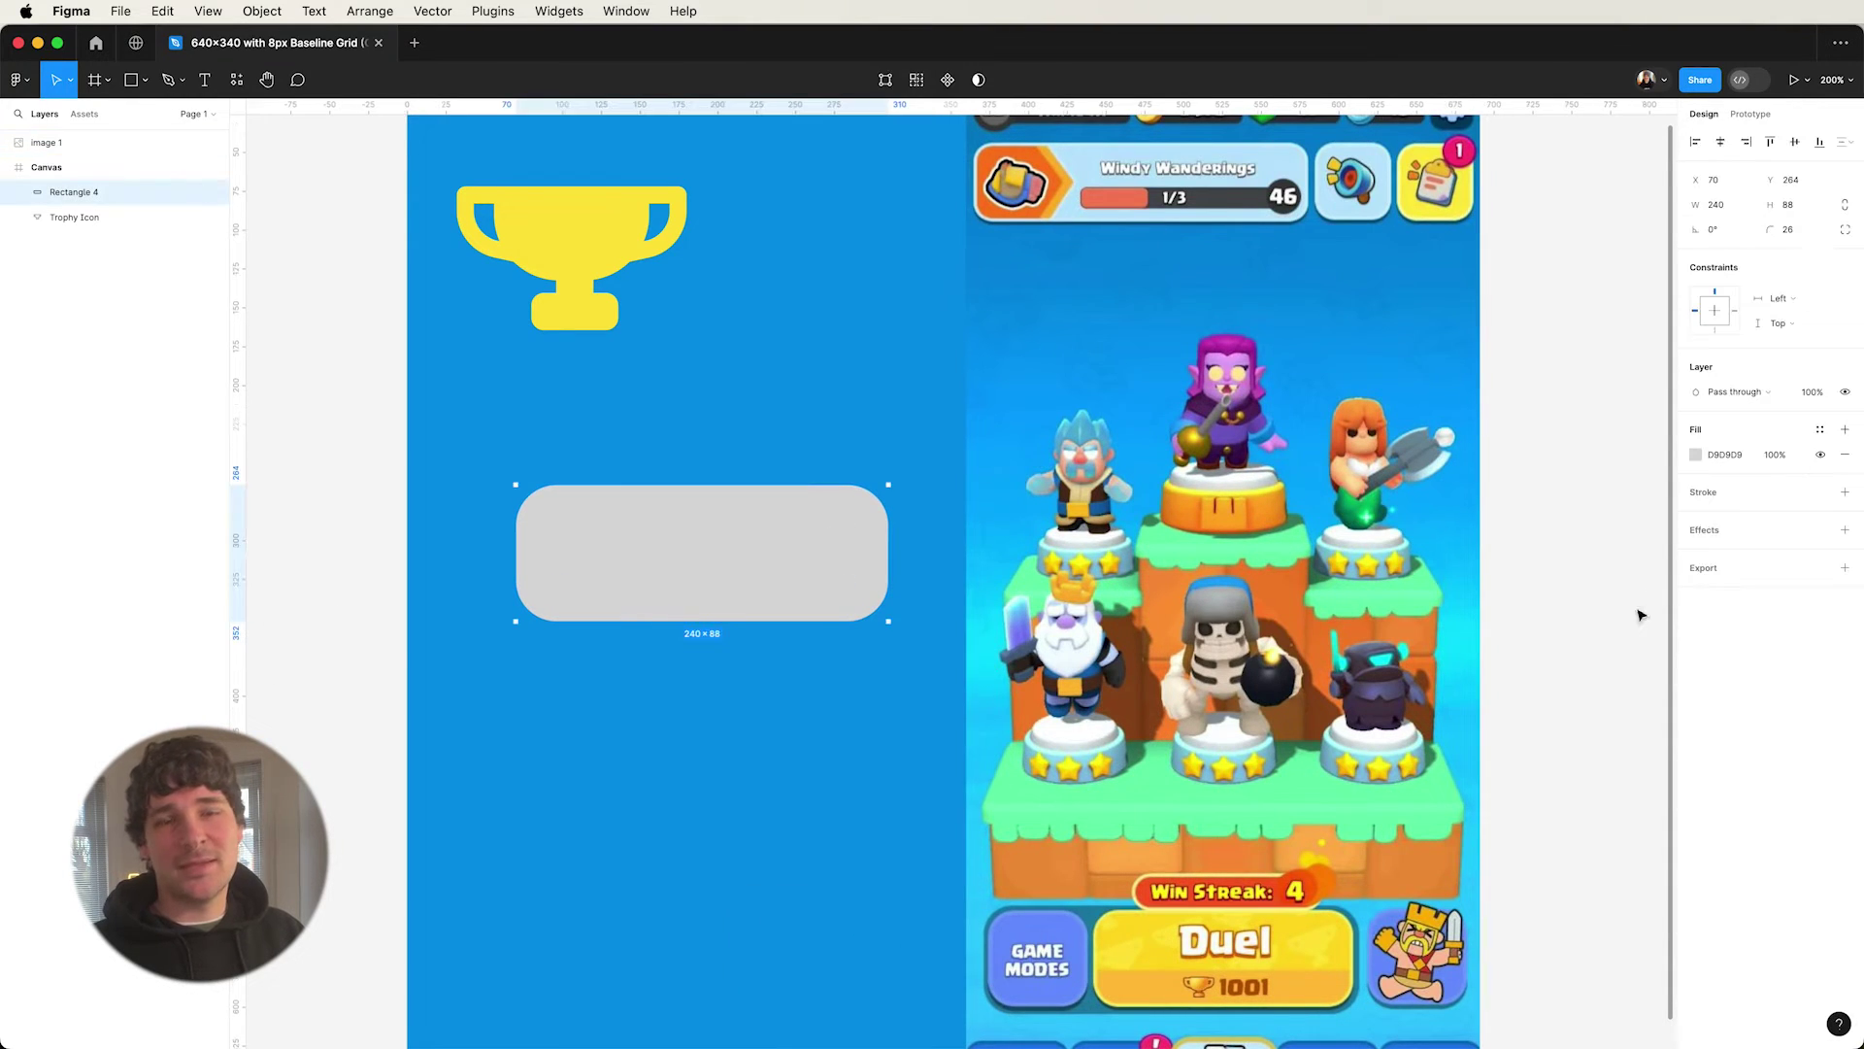
pyautogui.click(1844, 529)
pyautogui.click(1696, 554)
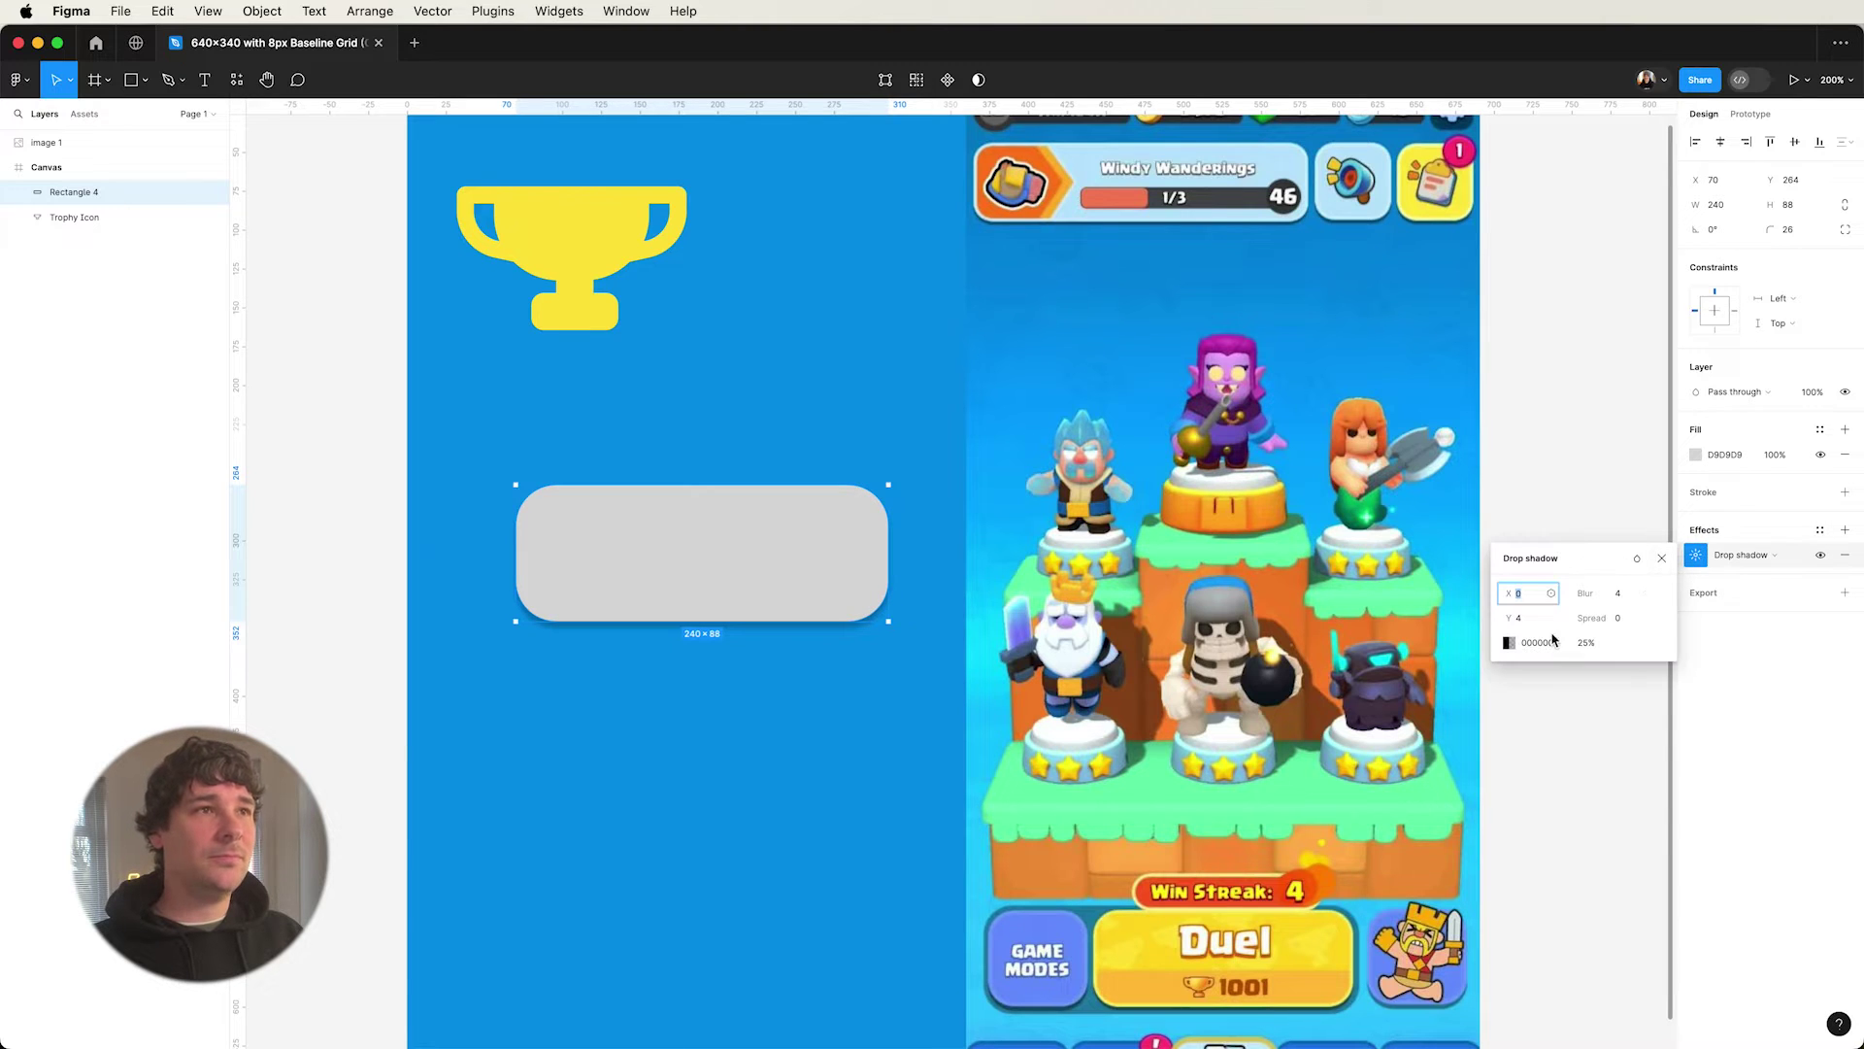
pyautogui.click(1634, 599)
pyautogui.write('2')
pyautogui.press('Return')
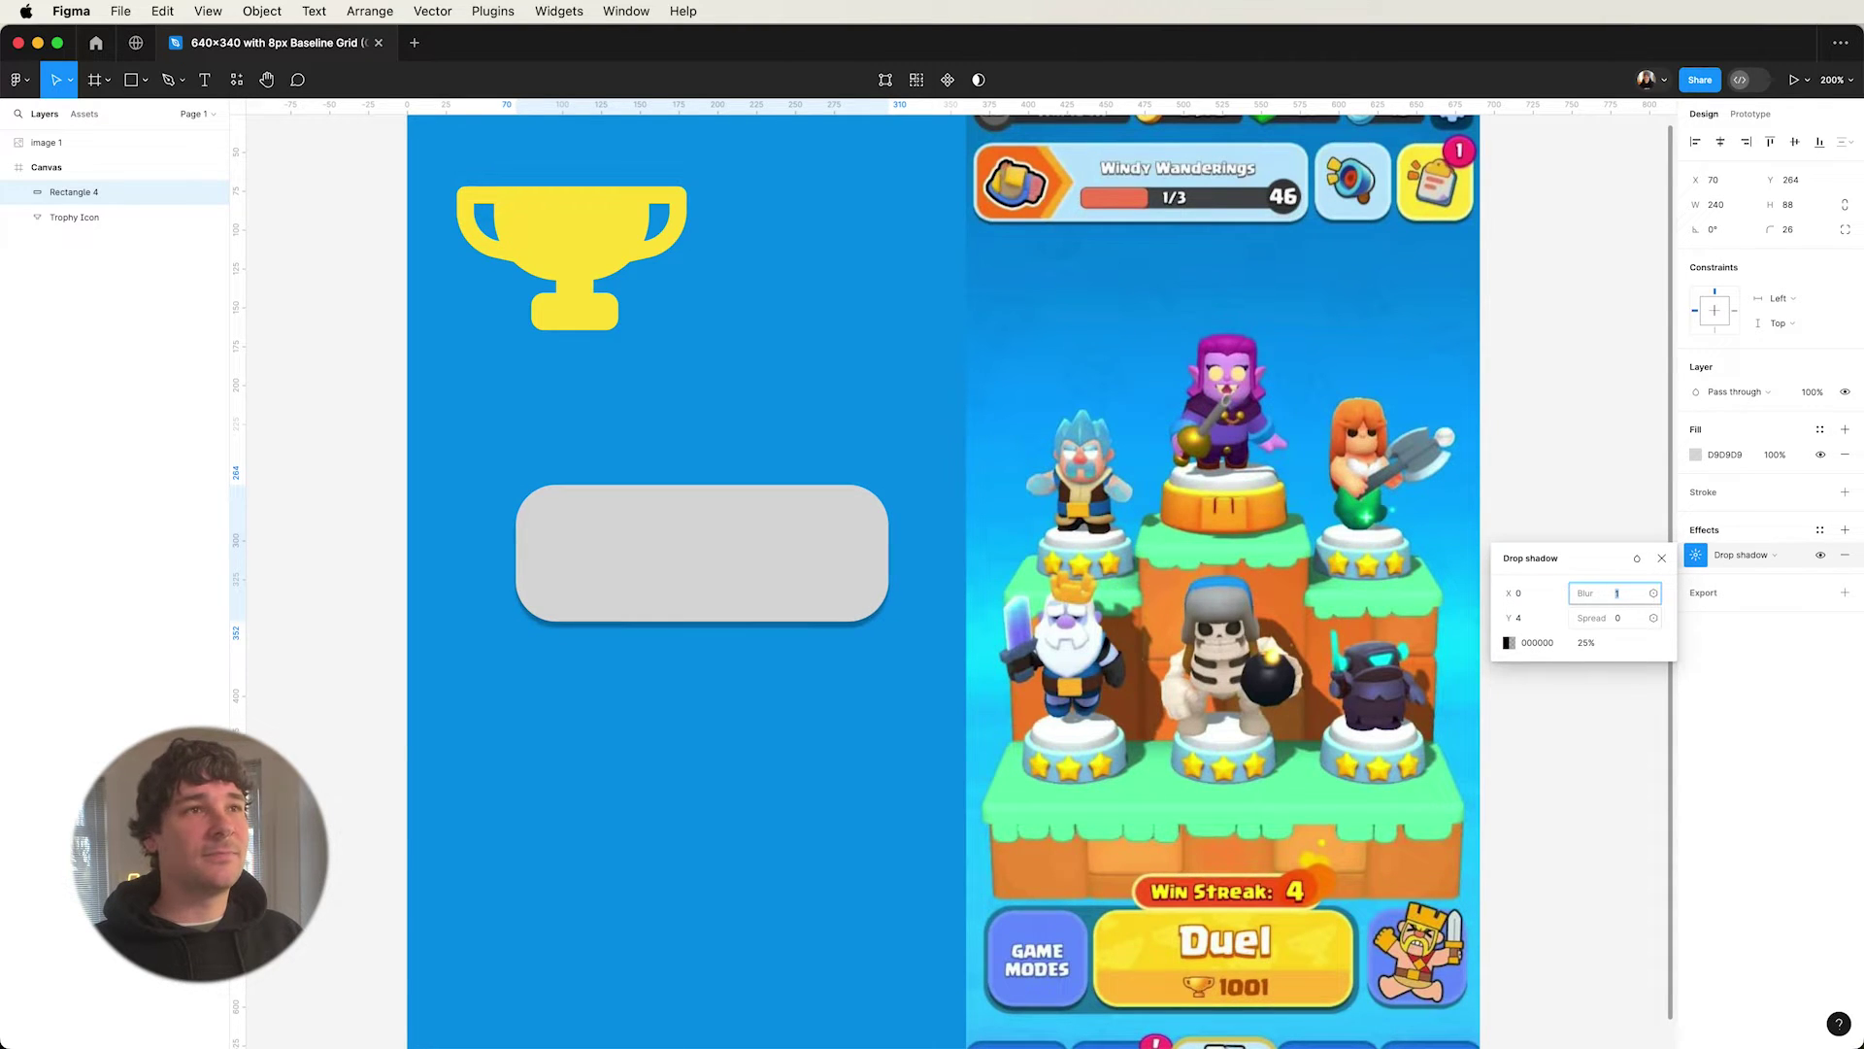
pyautogui.click(1526, 617)
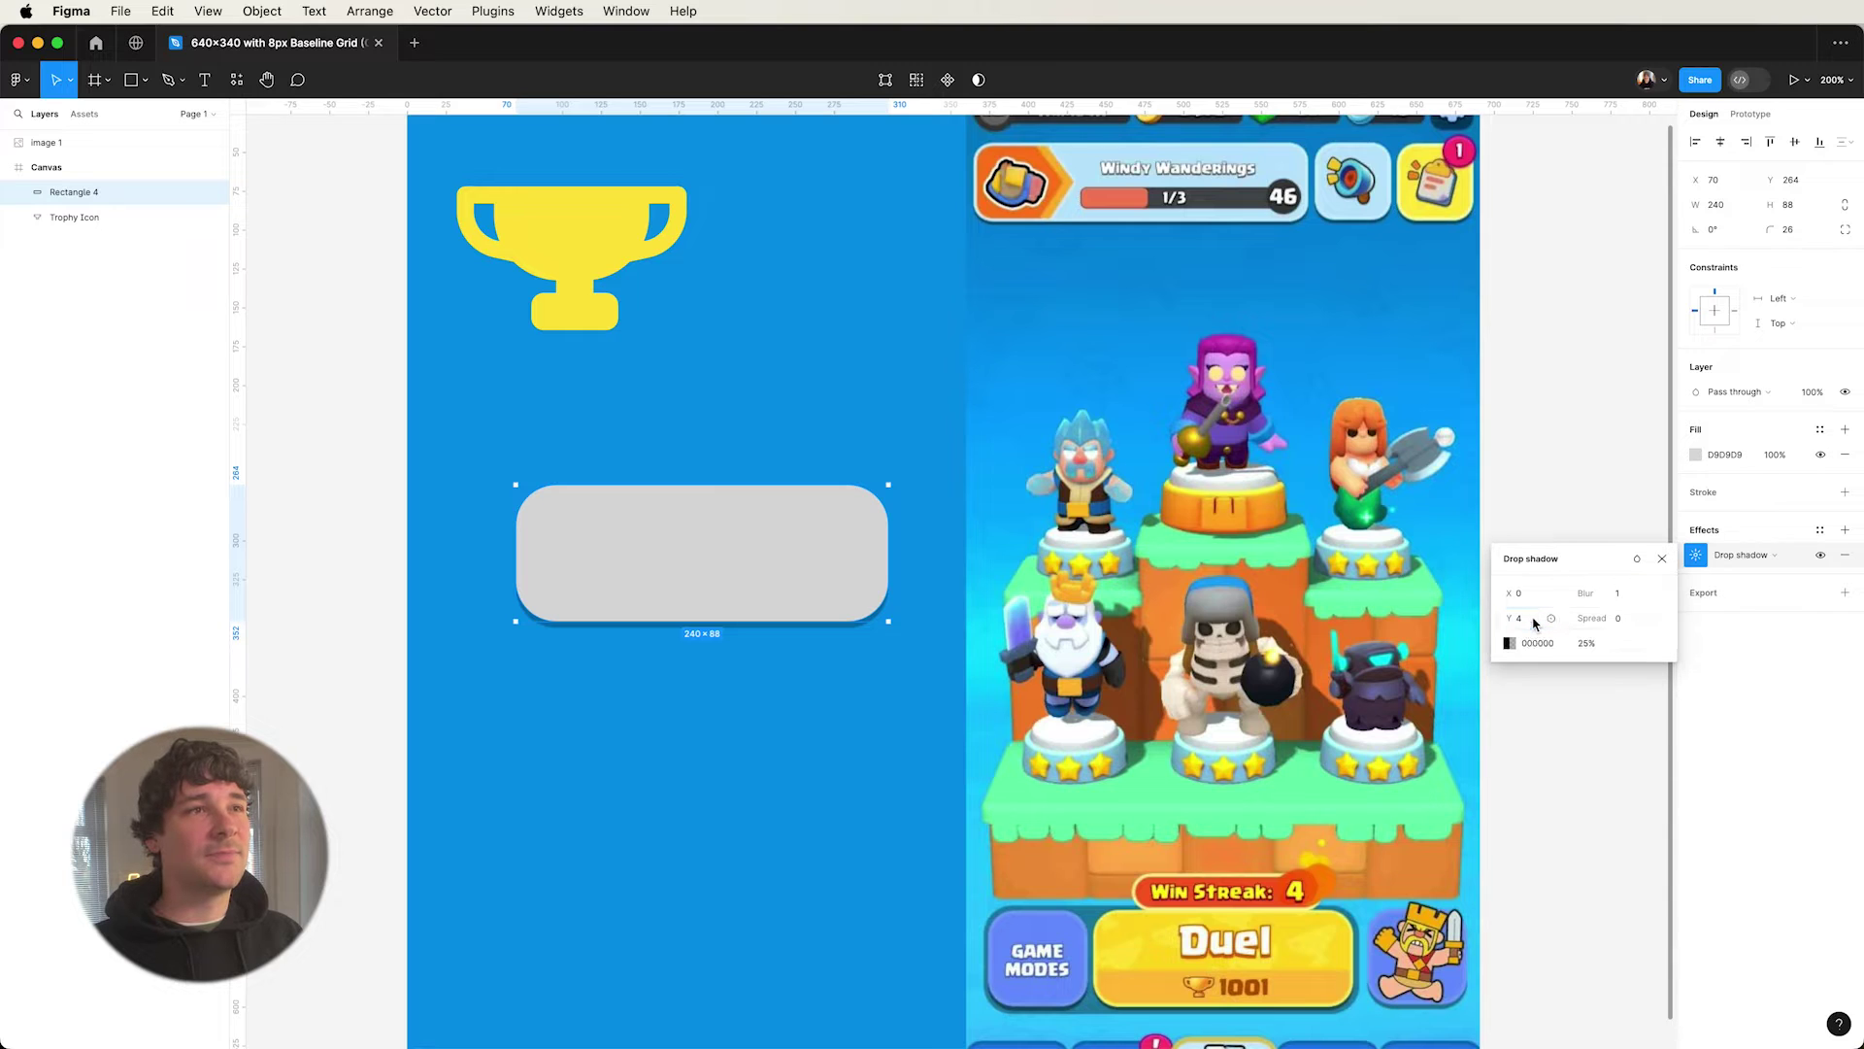
pyautogui.press('Down')
pyautogui.press('Return')
pyautogui.click(1553, 755)
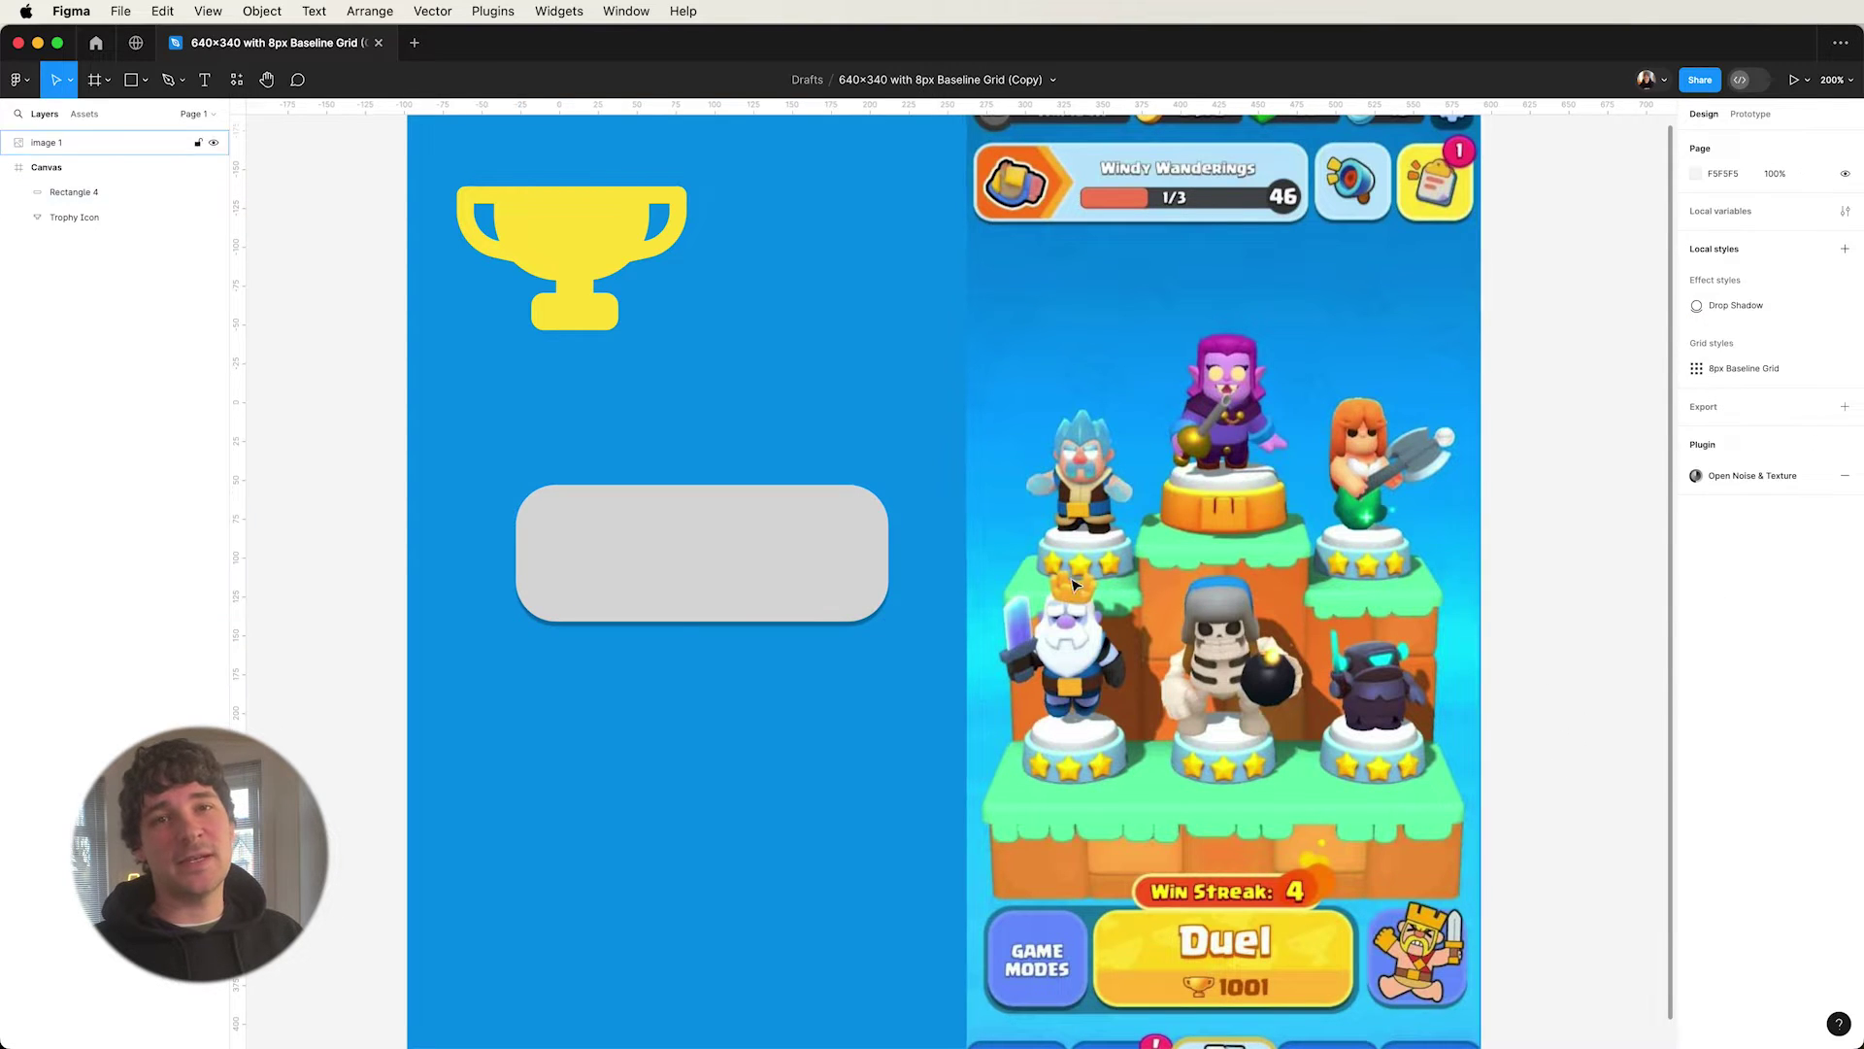
# - Fill the rounded rectangle with the orange FFC03C sampled from the reference Duel button
pyautogui.click(805, 563)
pyautogui.click(1697, 456)
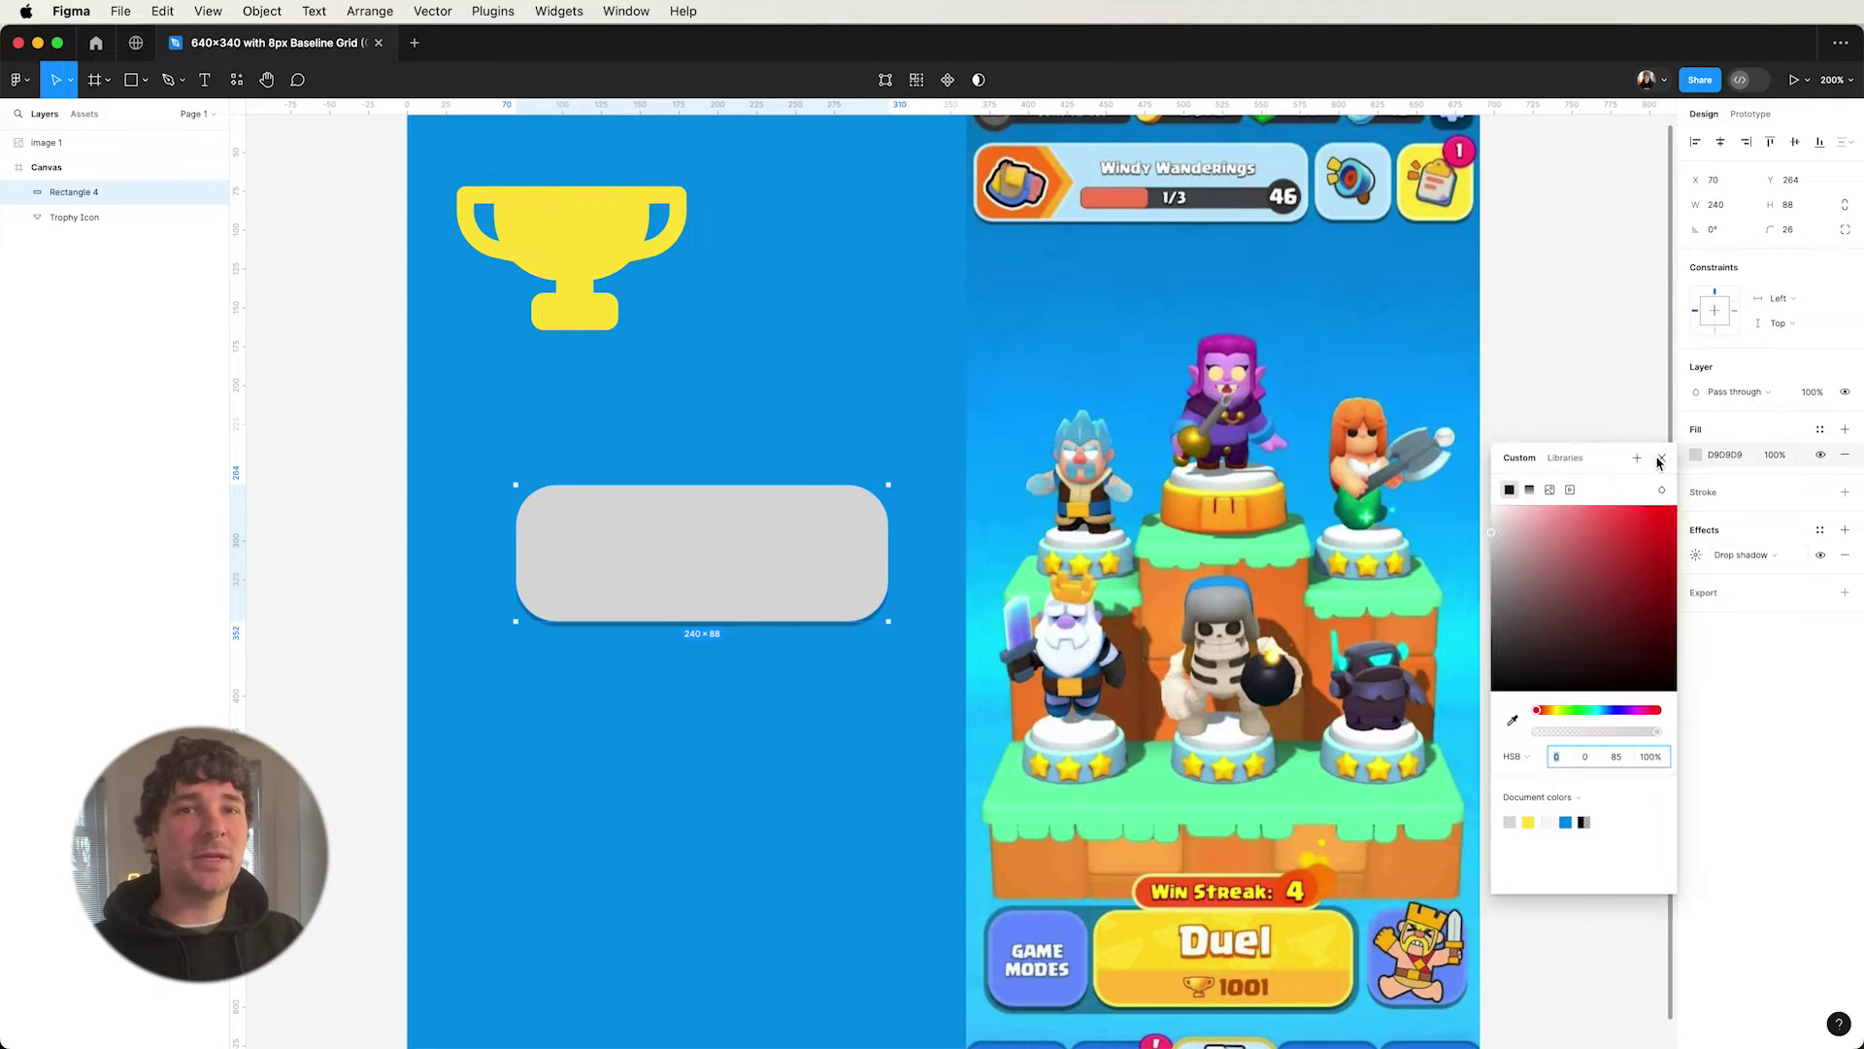
pyautogui.click(1512, 721)
pyautogui.click(1144, 978)
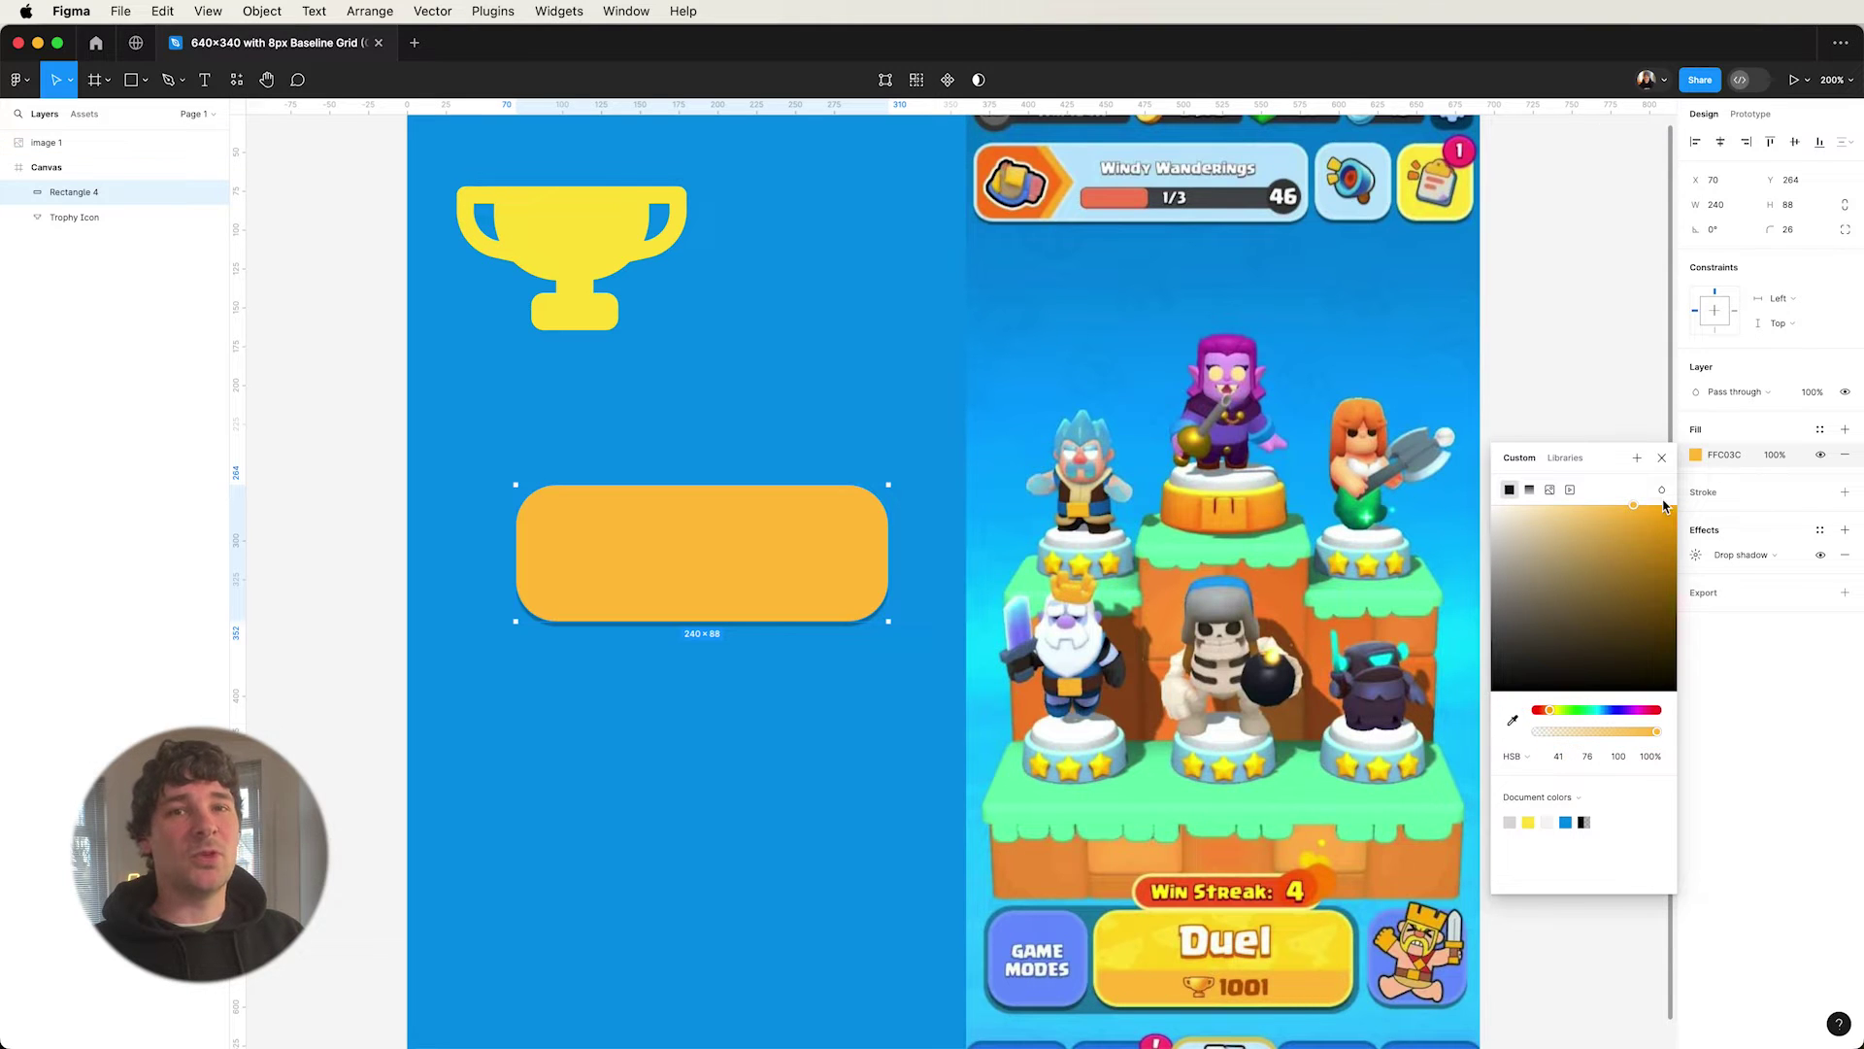
pyautogui.click(1661, 458)
# - Add an inner shadow to the orange rectangle with Y offset 0 and spread 3
pyautogui.click(1845, 529)
pyautogui.click(1734, 577)
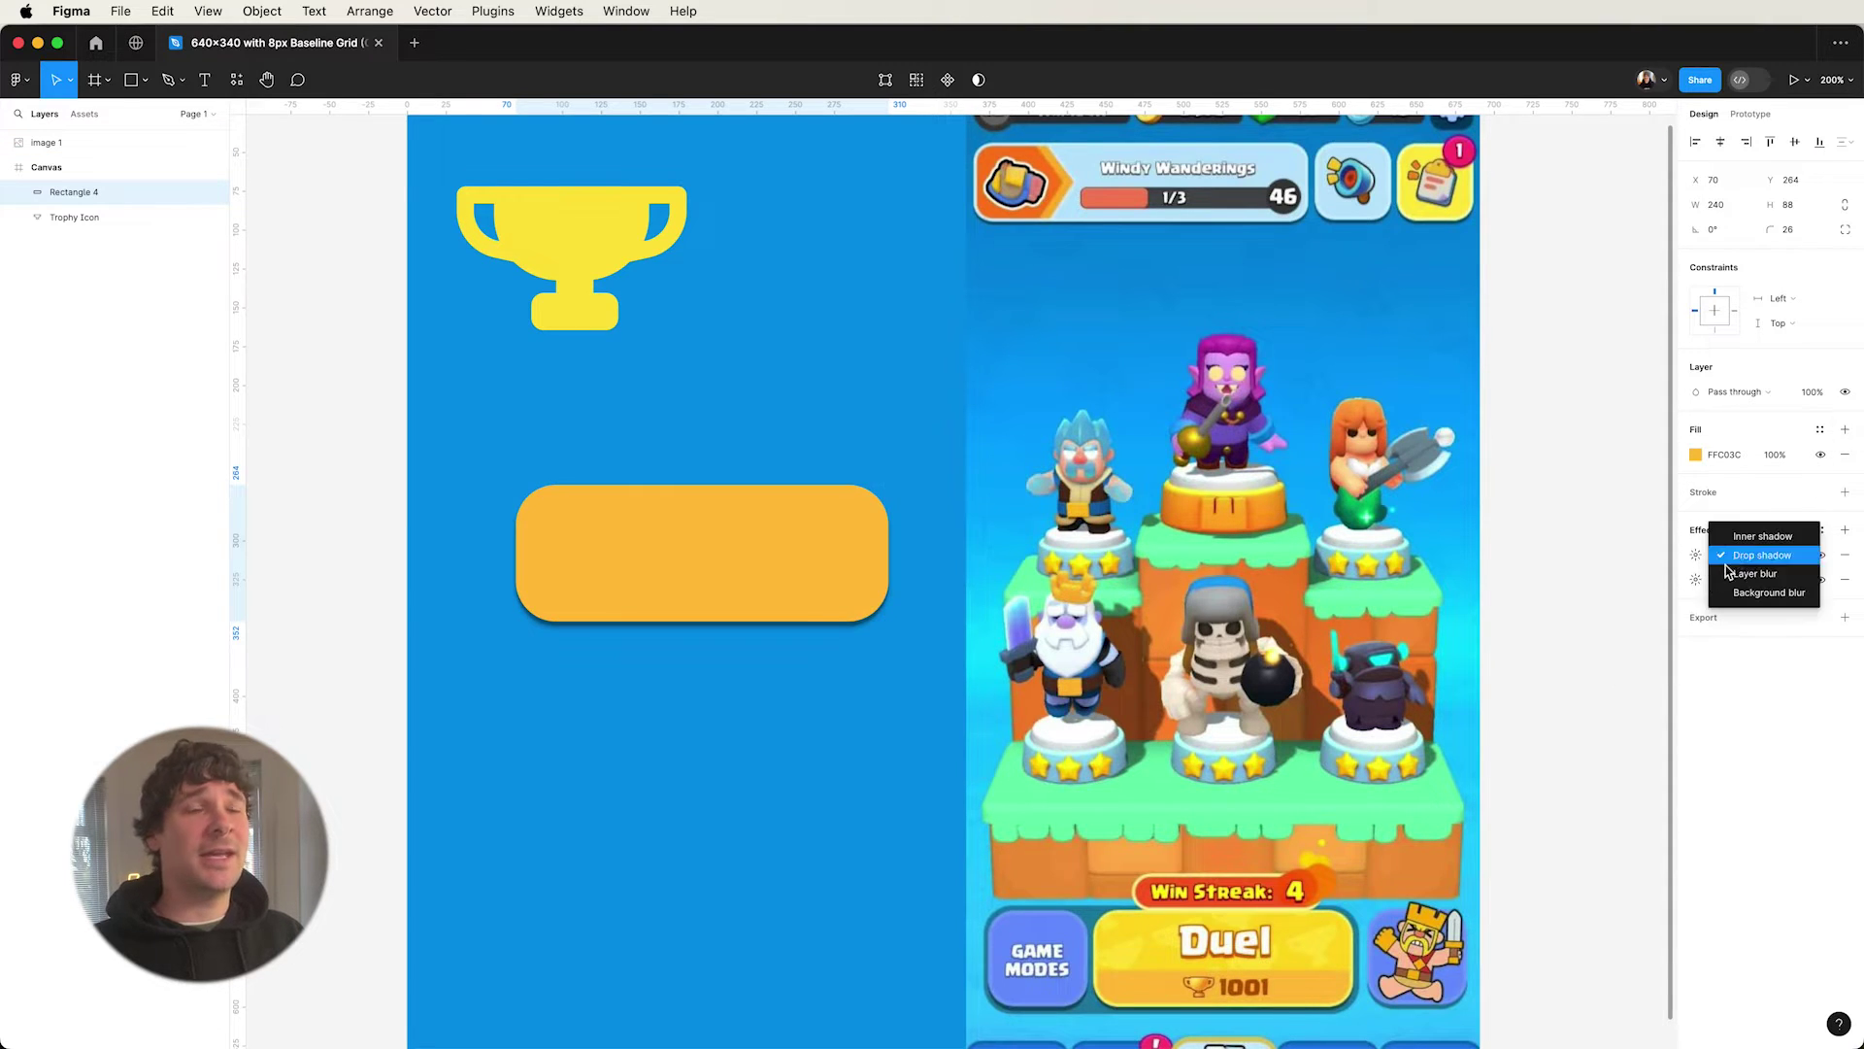
pyautogui.click(1753, 537)
pyautogui.click(1695, 554)
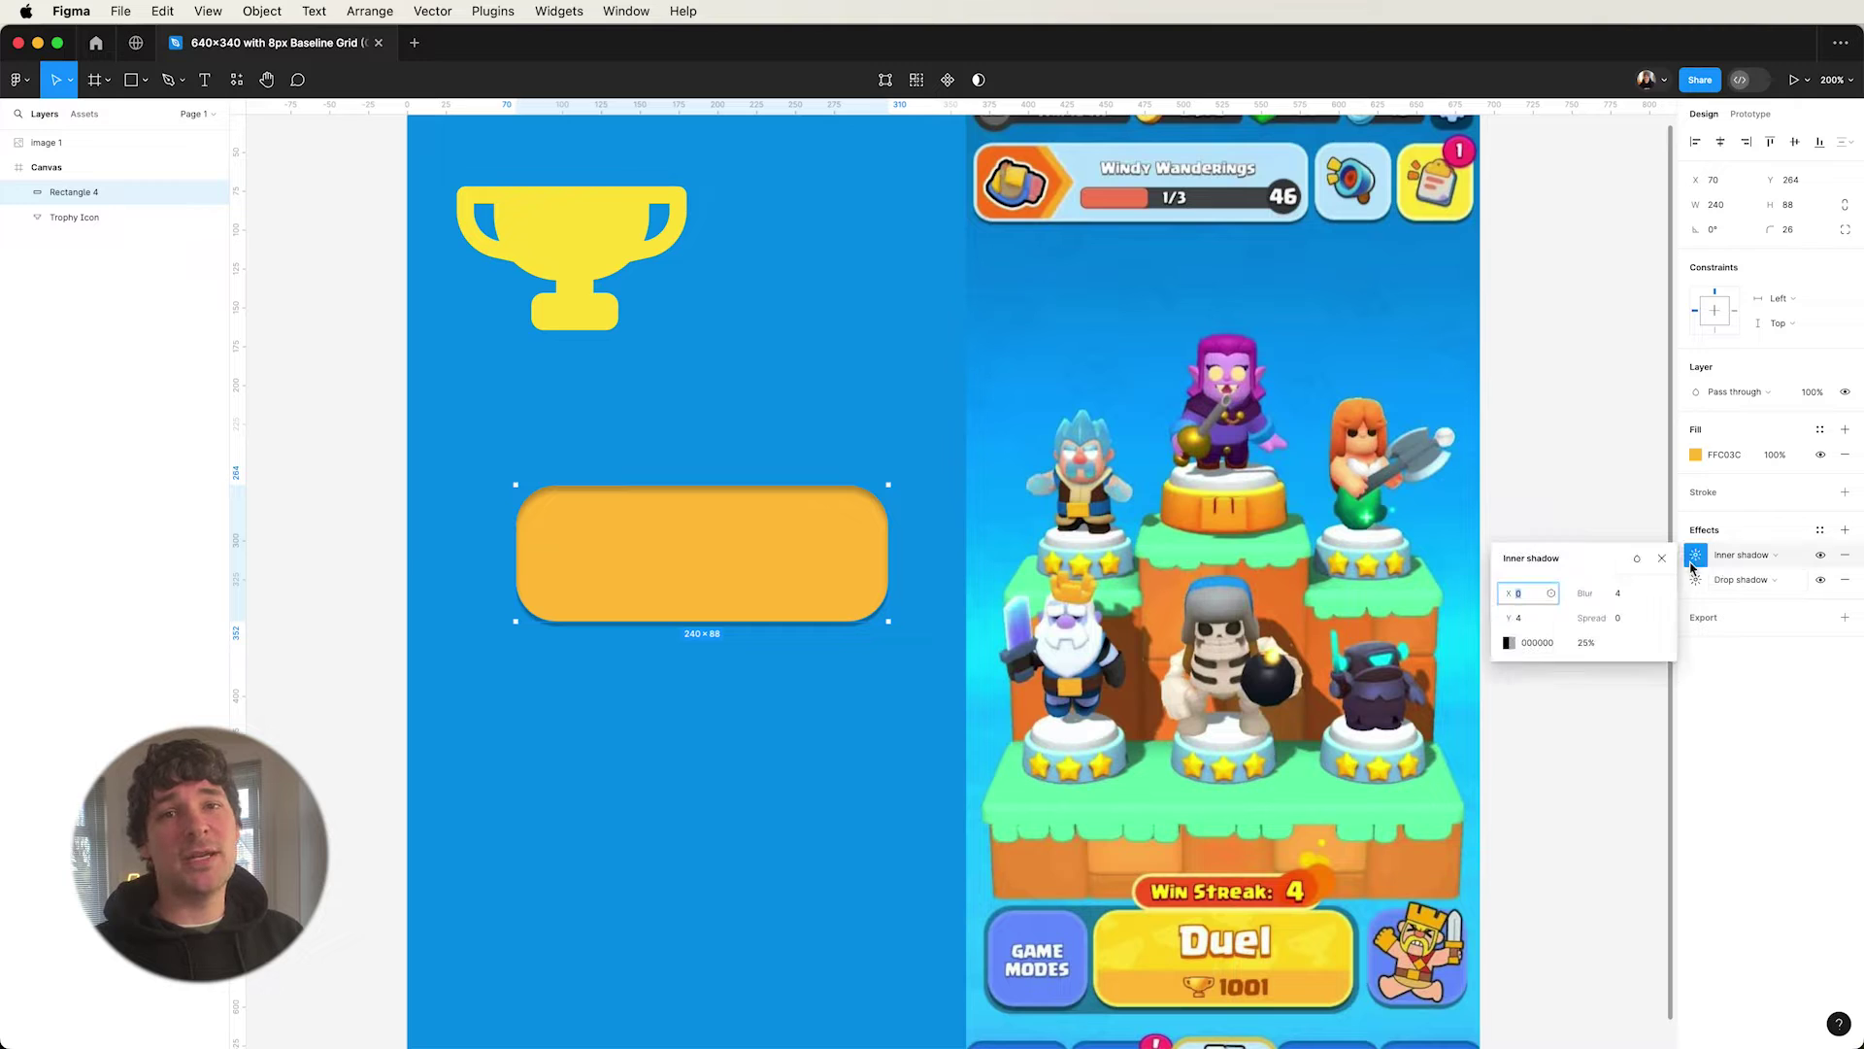
pyautogui.click(1537, 620)
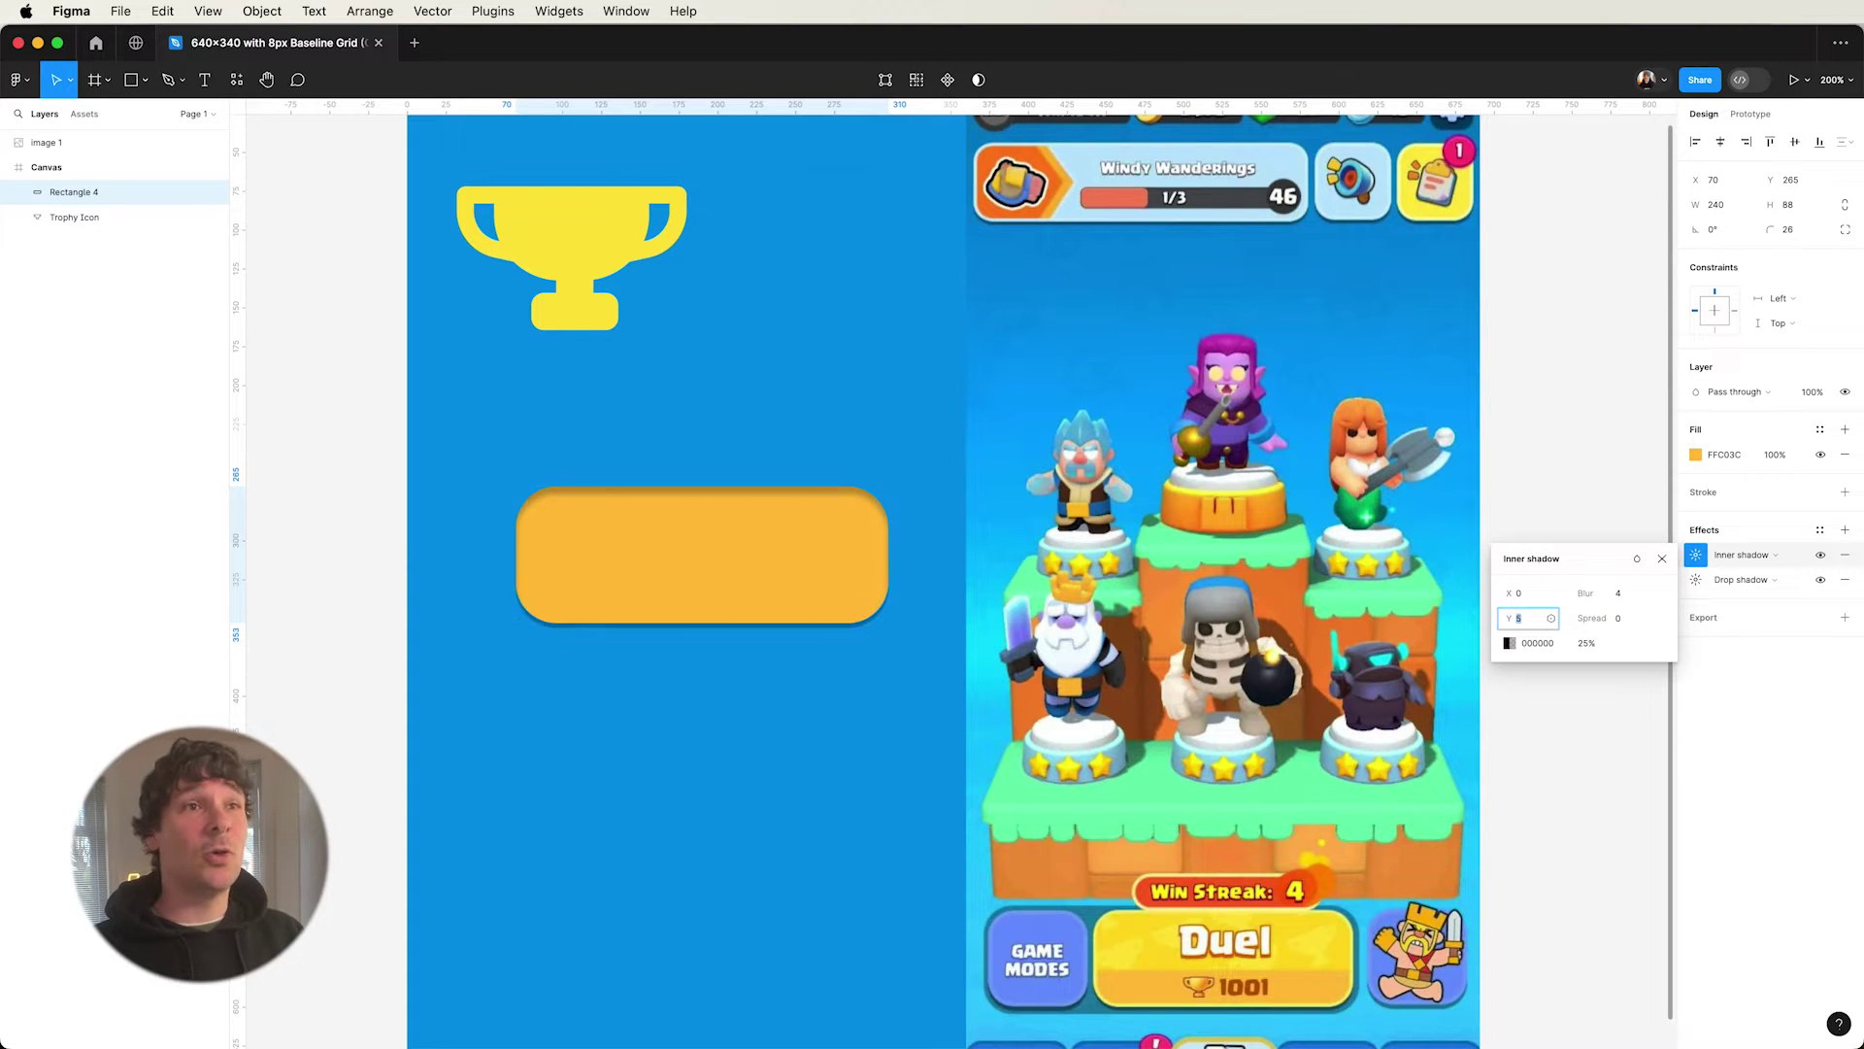
pyautogui.press('Down')
pyautogui.press('Down')
pyautogui.press('Down')
pyautogui.press('Down')
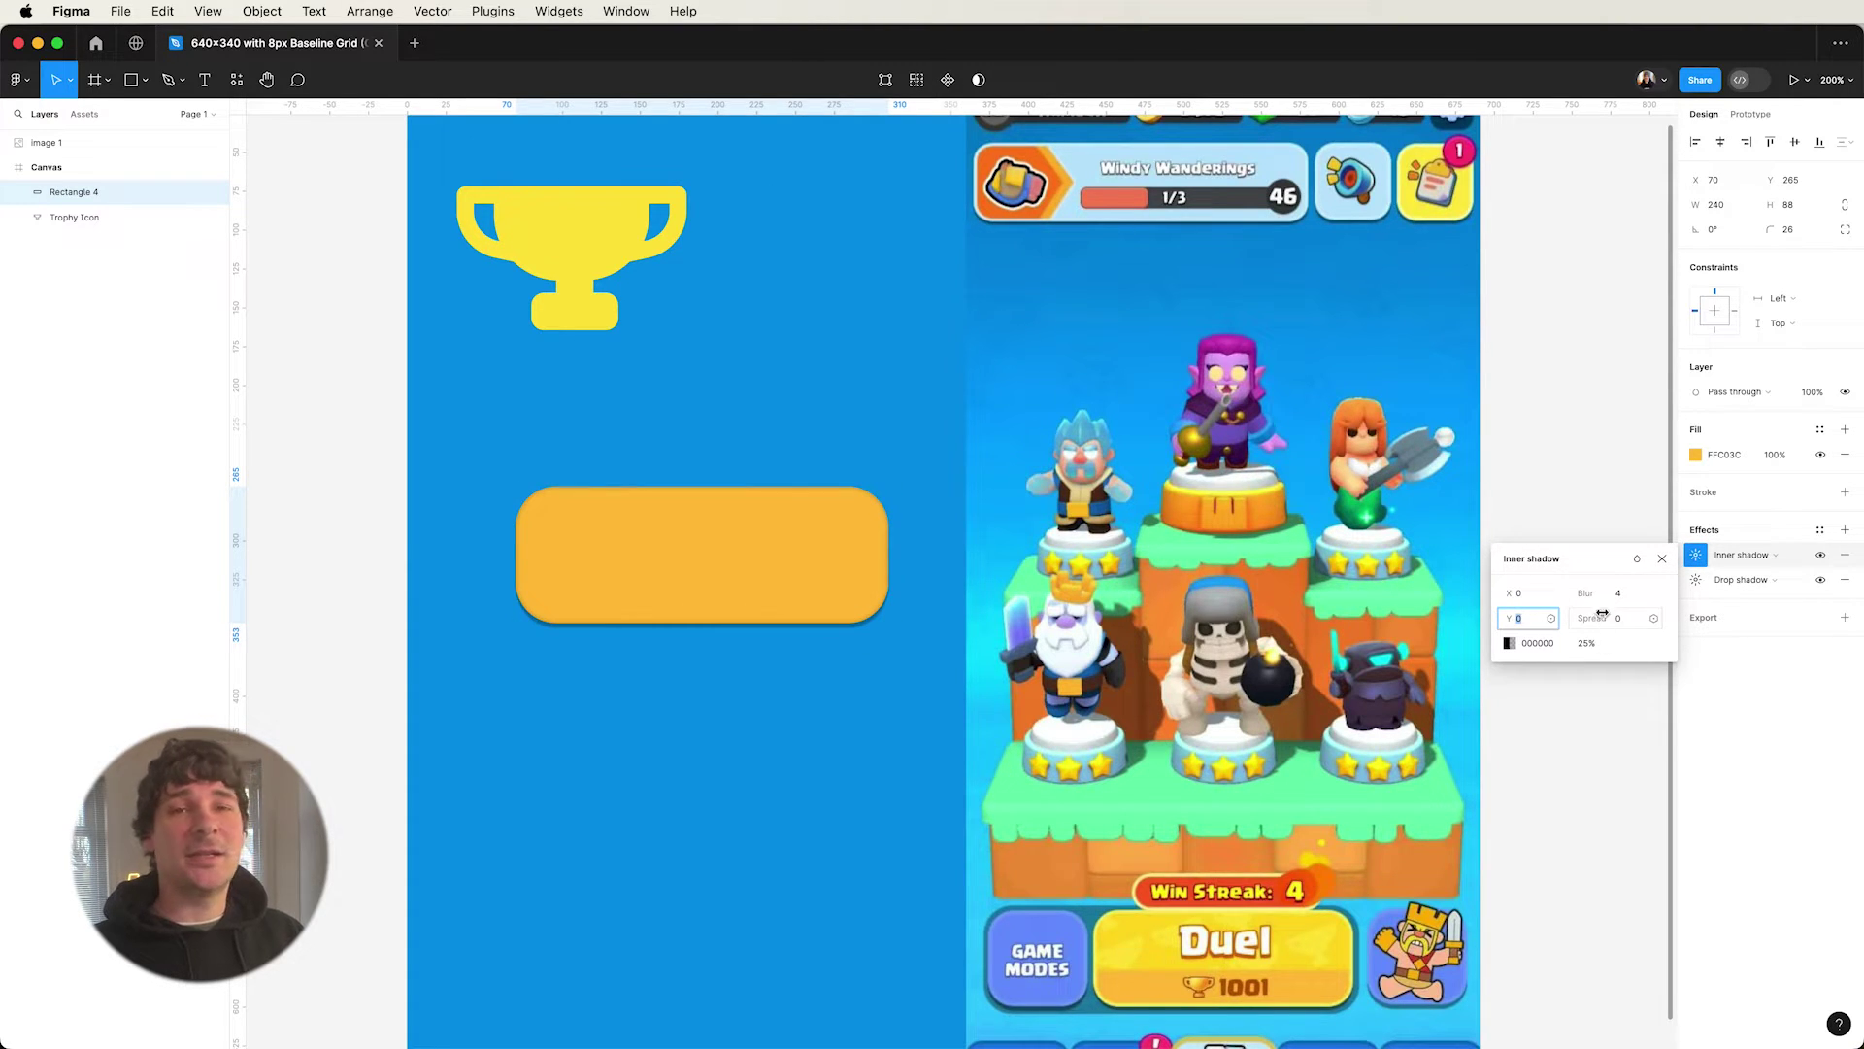
pyautogui.moveTo(1602, 613); pyautogui.dragTo(1598, 618)
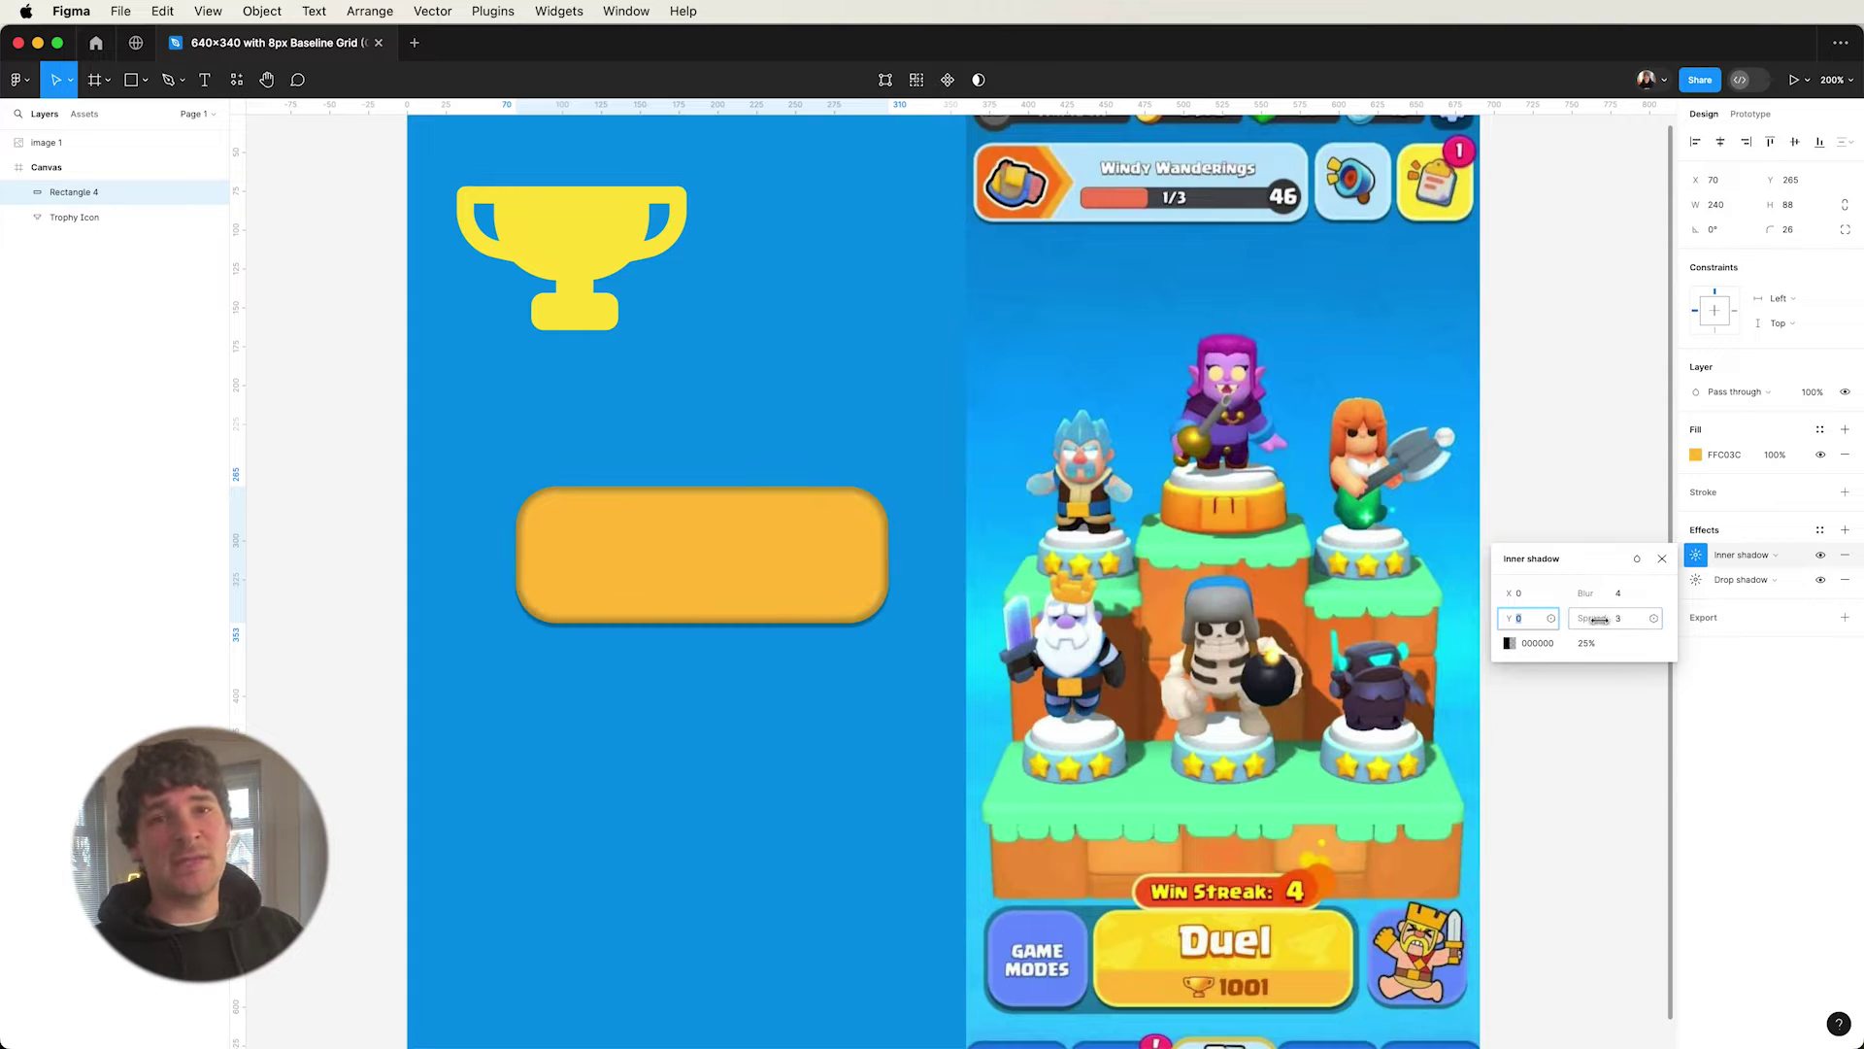
# - Change the inner shadow's colour to white FFFFFF and its blend mode to Color dodge
pyautogui.click(1506, 646)
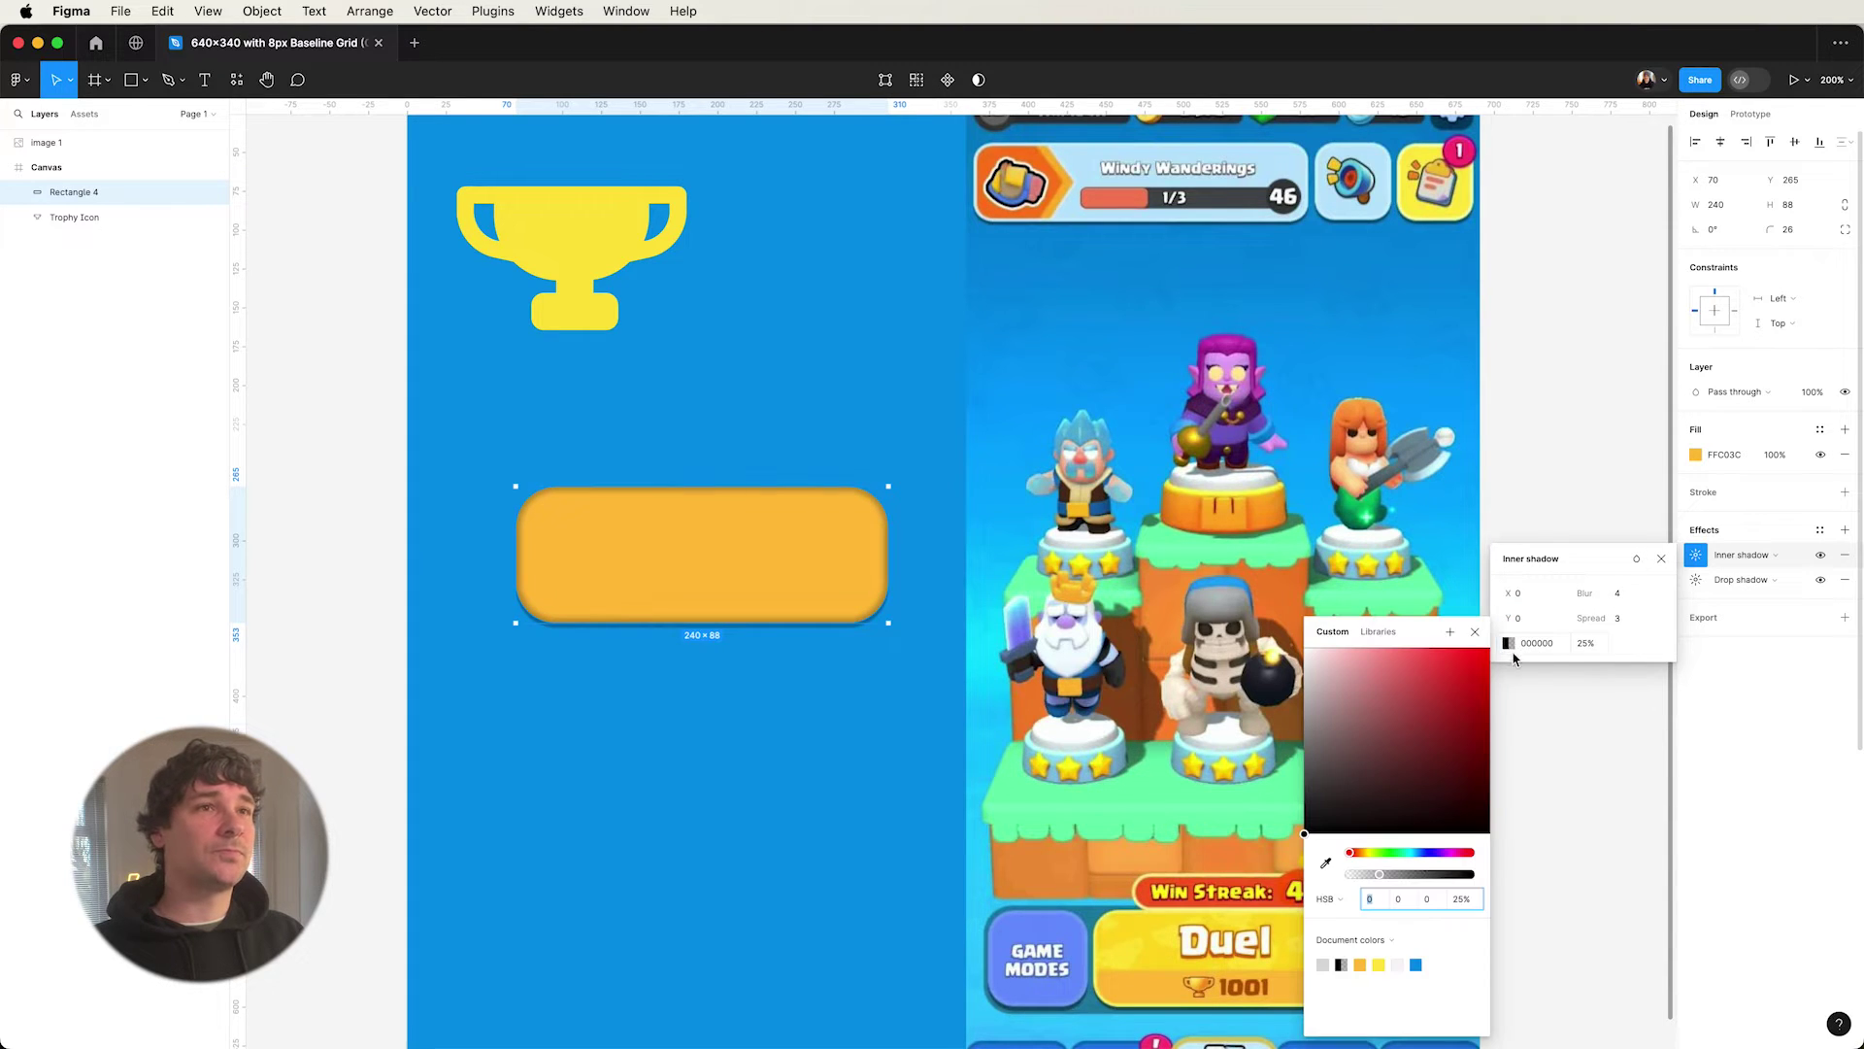
pyautogui.moveTo(1327, 677); pyautogui.dragTo(1307, 636)
pyautogui.click(1478, 633)
pyautogui.click(1634, 560)
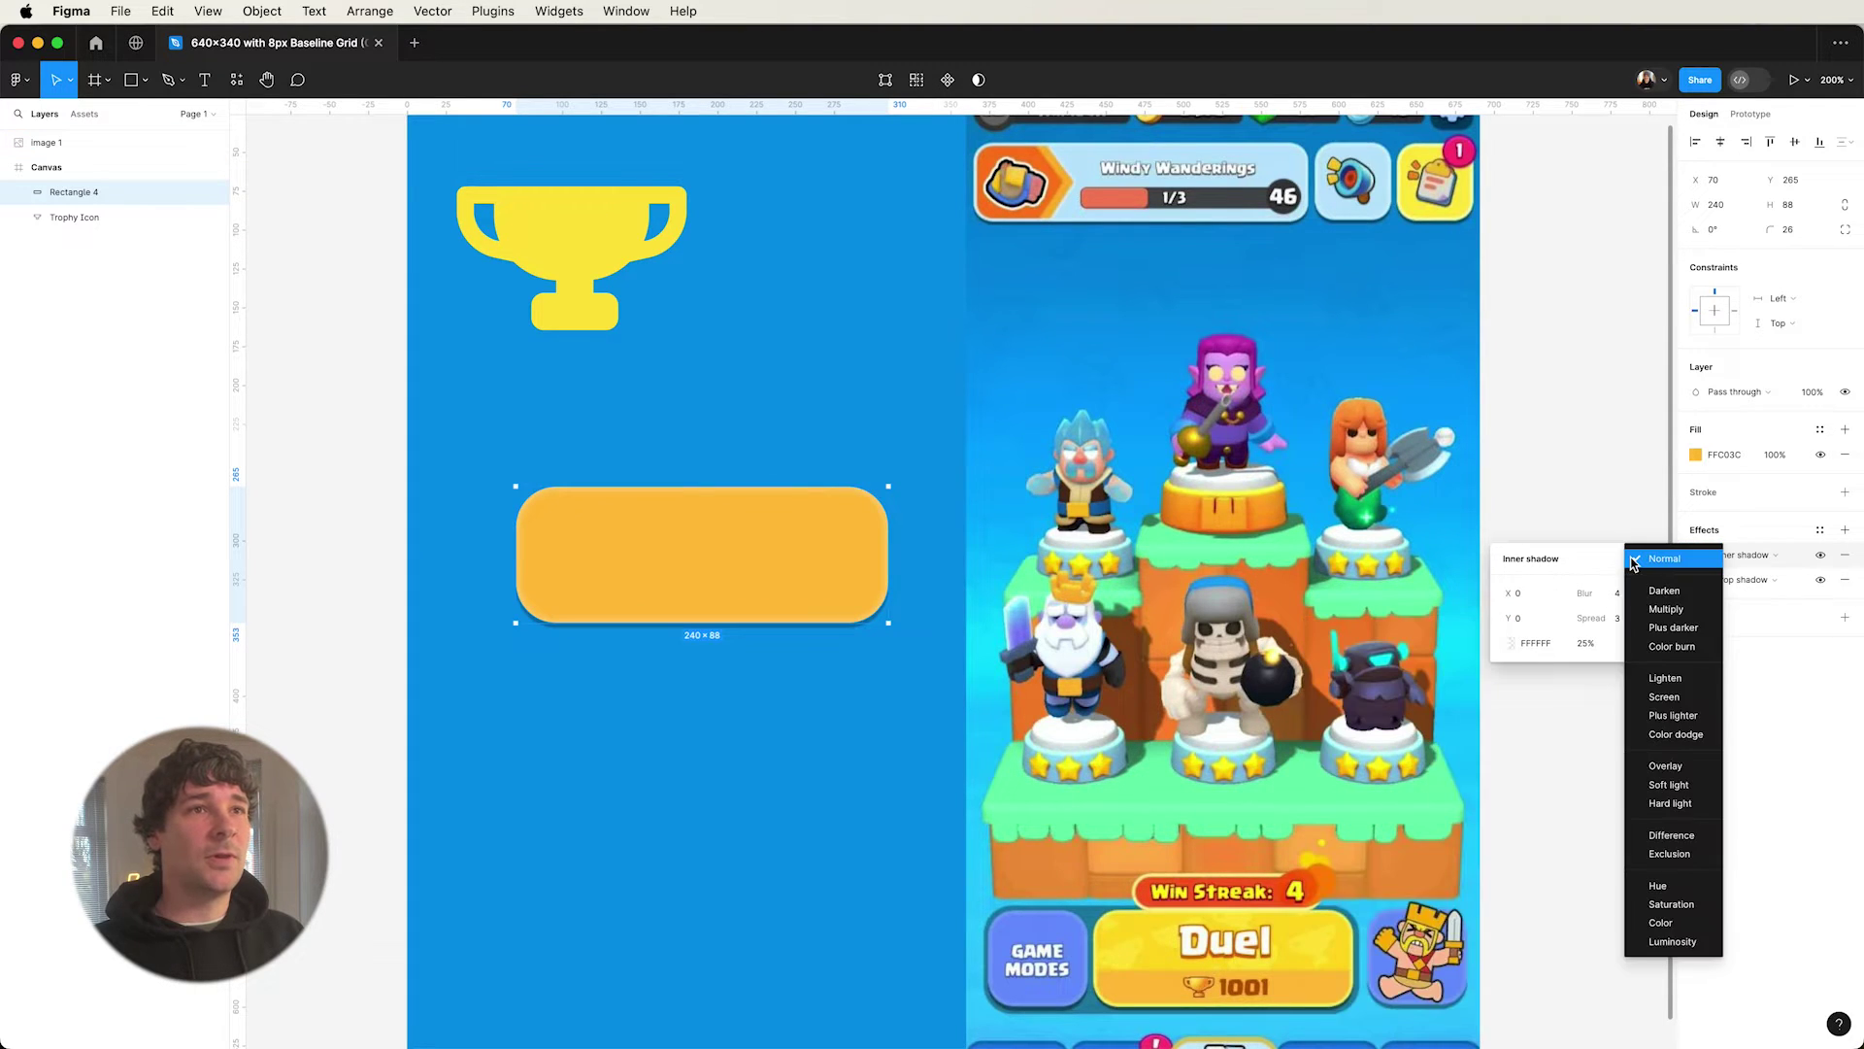
pyautogui.click(1678, 728)
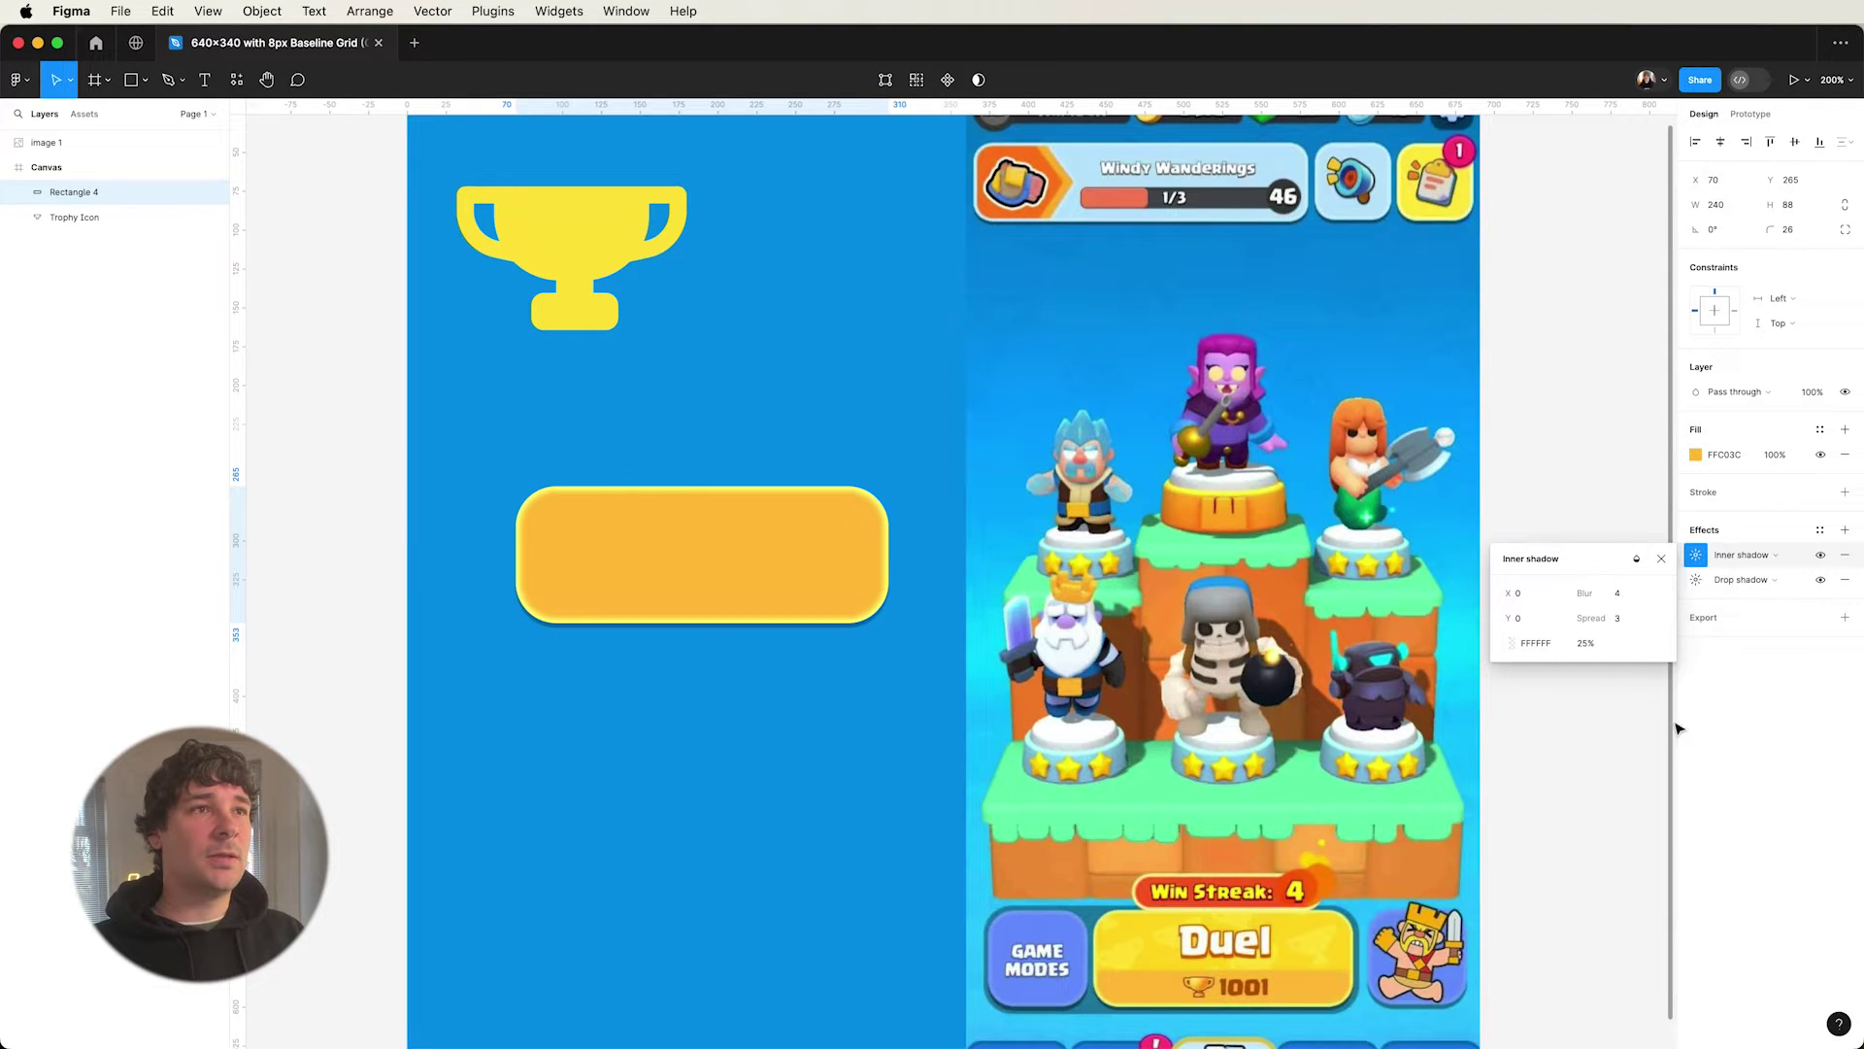
# - Set the orange rectangle's inner shadow to spread 3, blur 2 and 18% opacity
pyautogui.click(1619, 621)
pyautogui.press('Up')
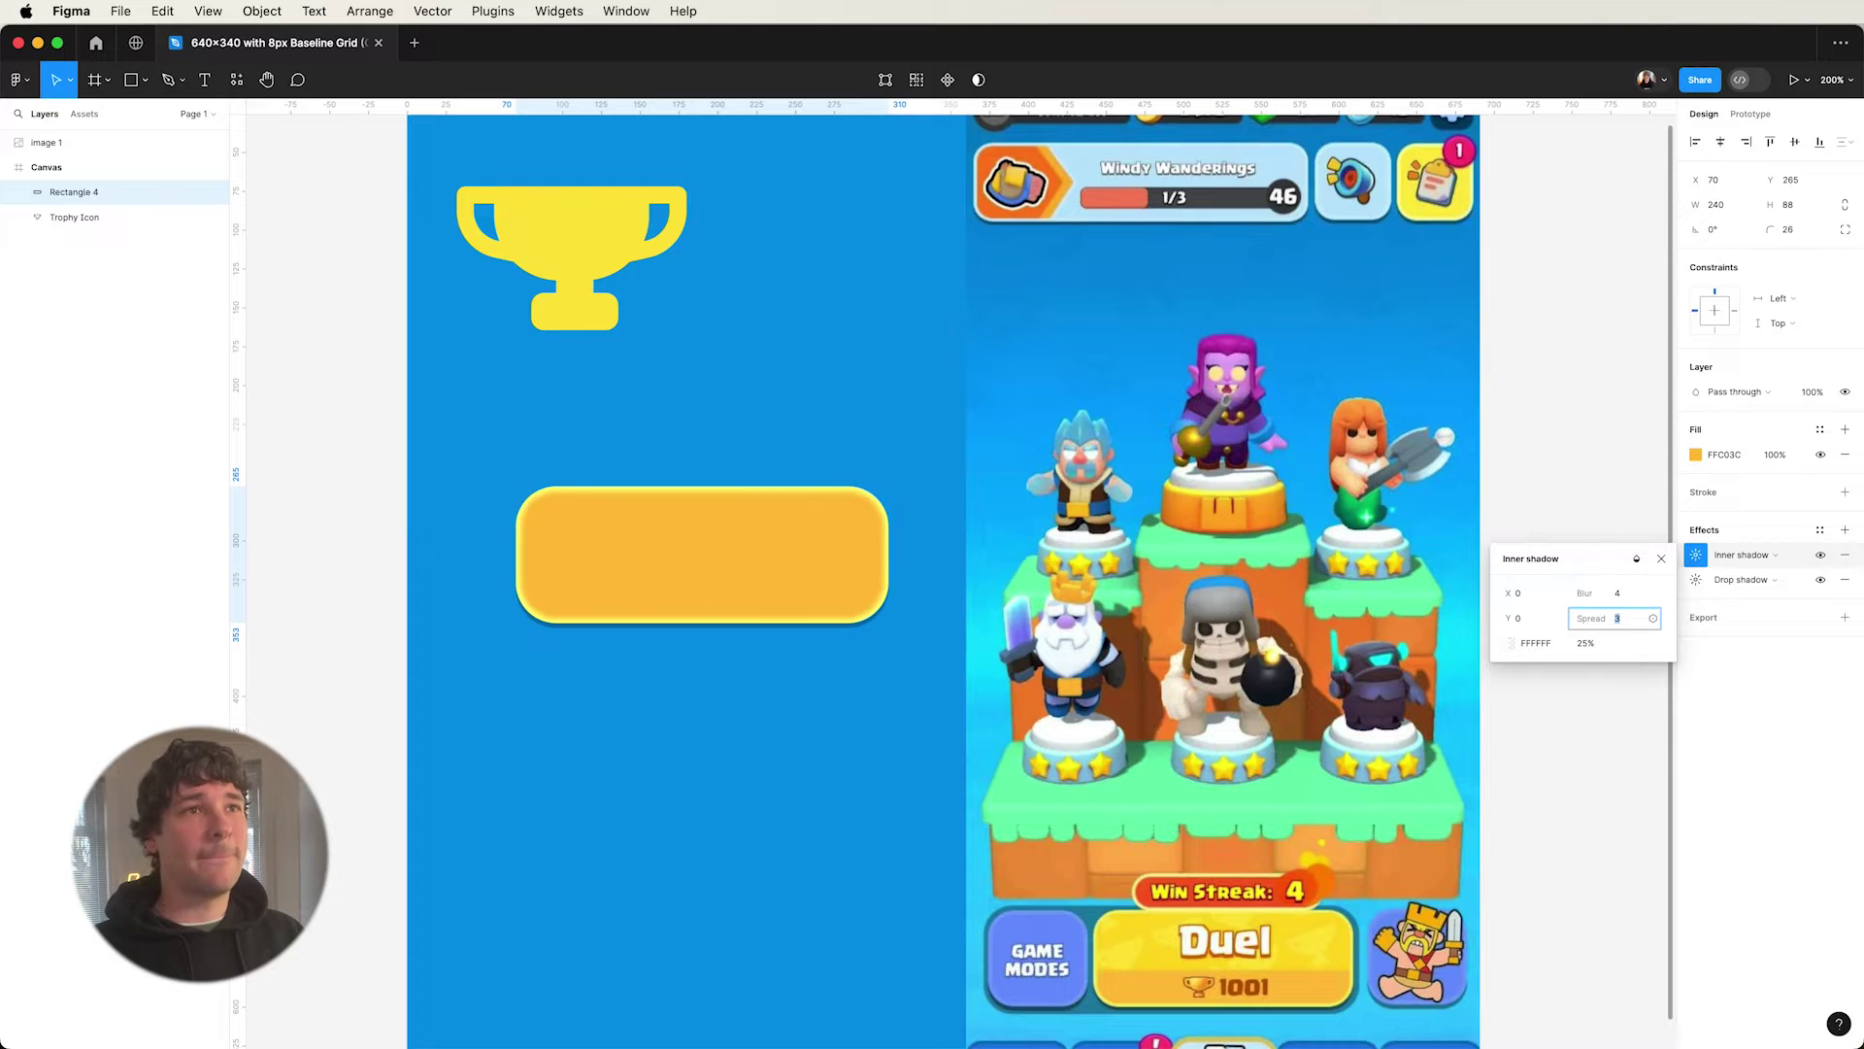
pyautogui.press('Down')
pyautogui.click(1620, 595)
pyautogui.press('Down')
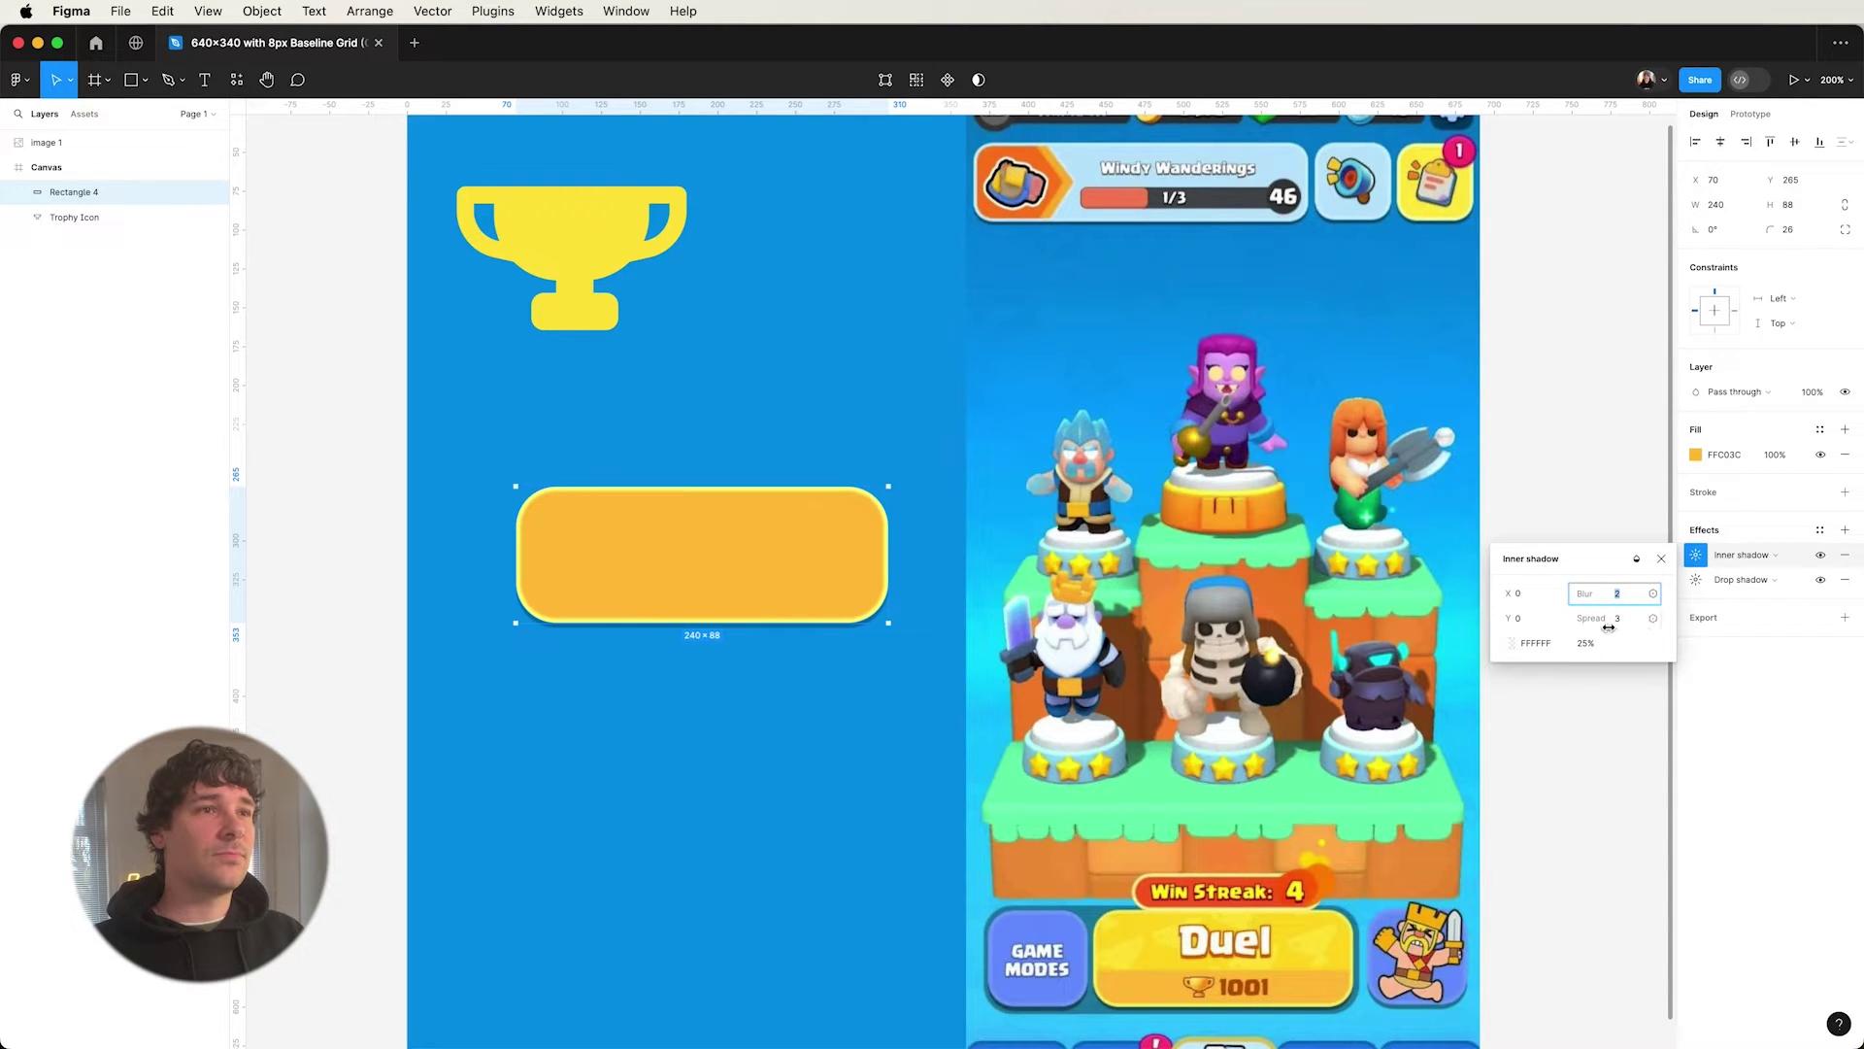
pyautogui.click(1598, 645)
pyautogui.write('1')
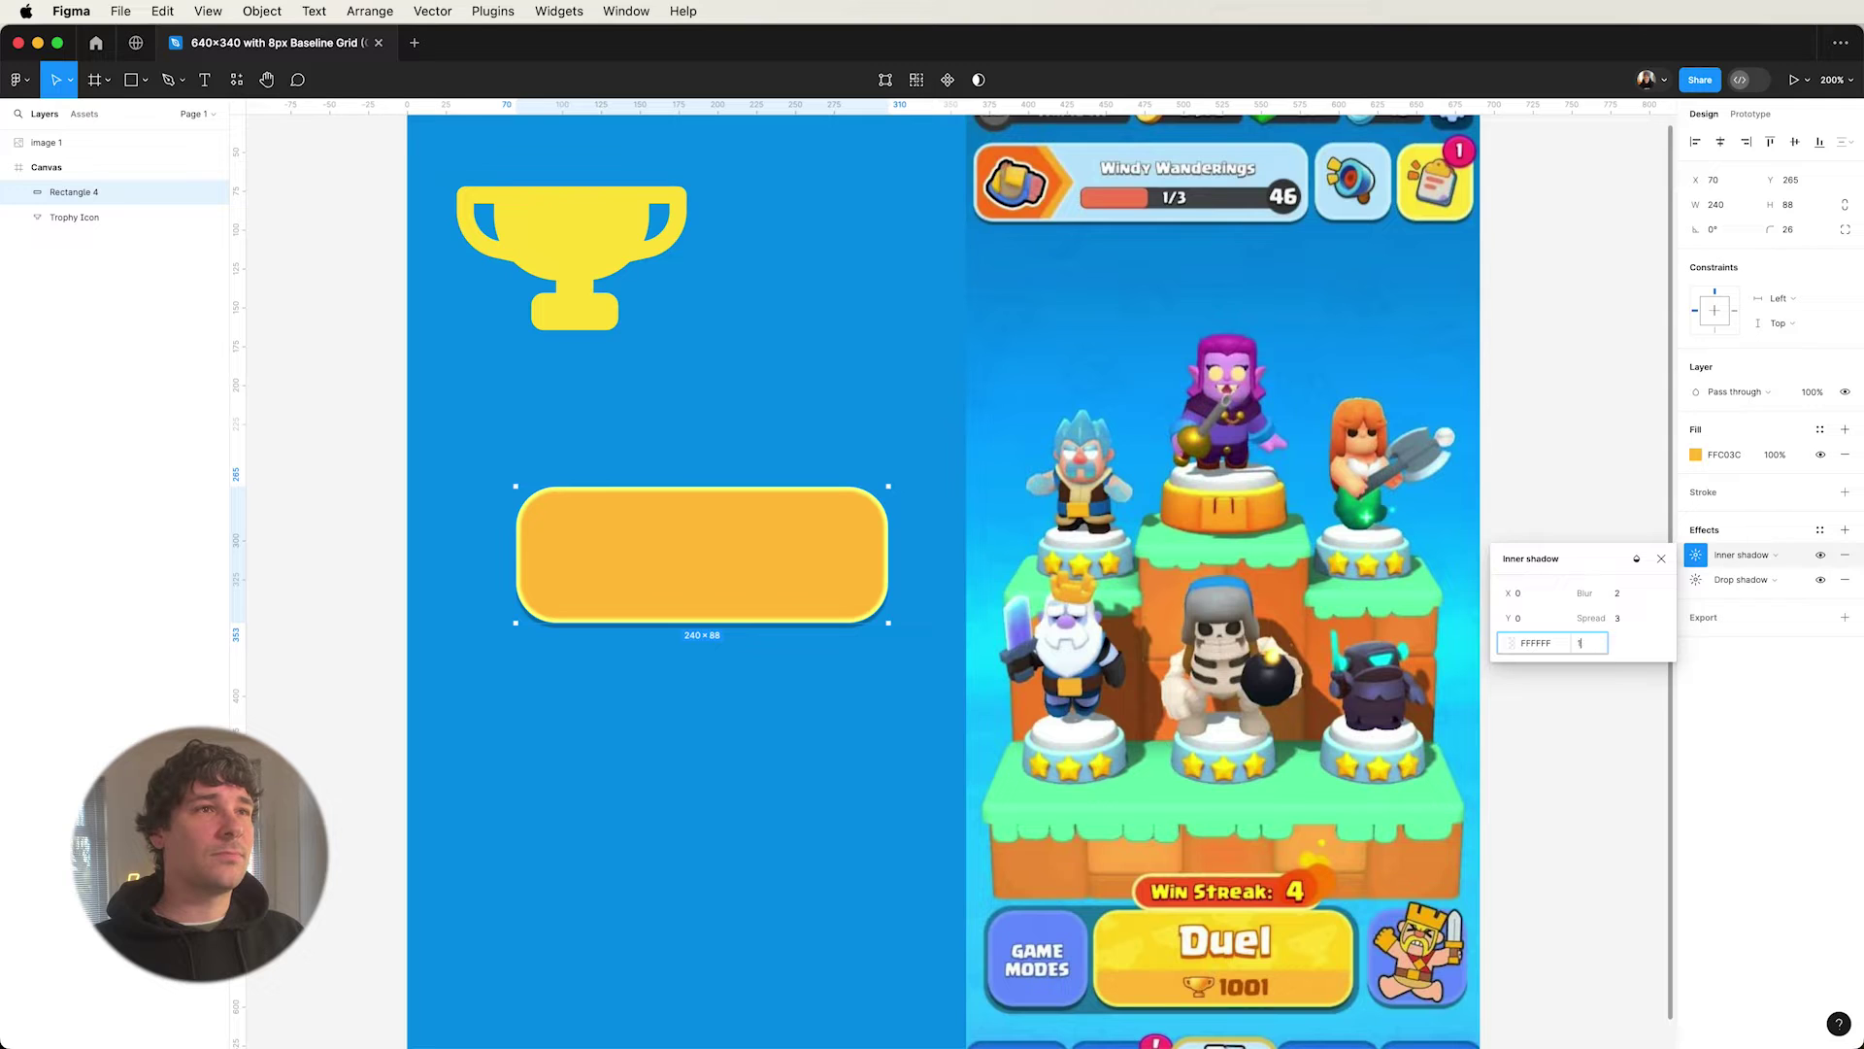
pyautogui.write('8')
pyautogui.press('Return')
pyautogui.click(1577, 816)
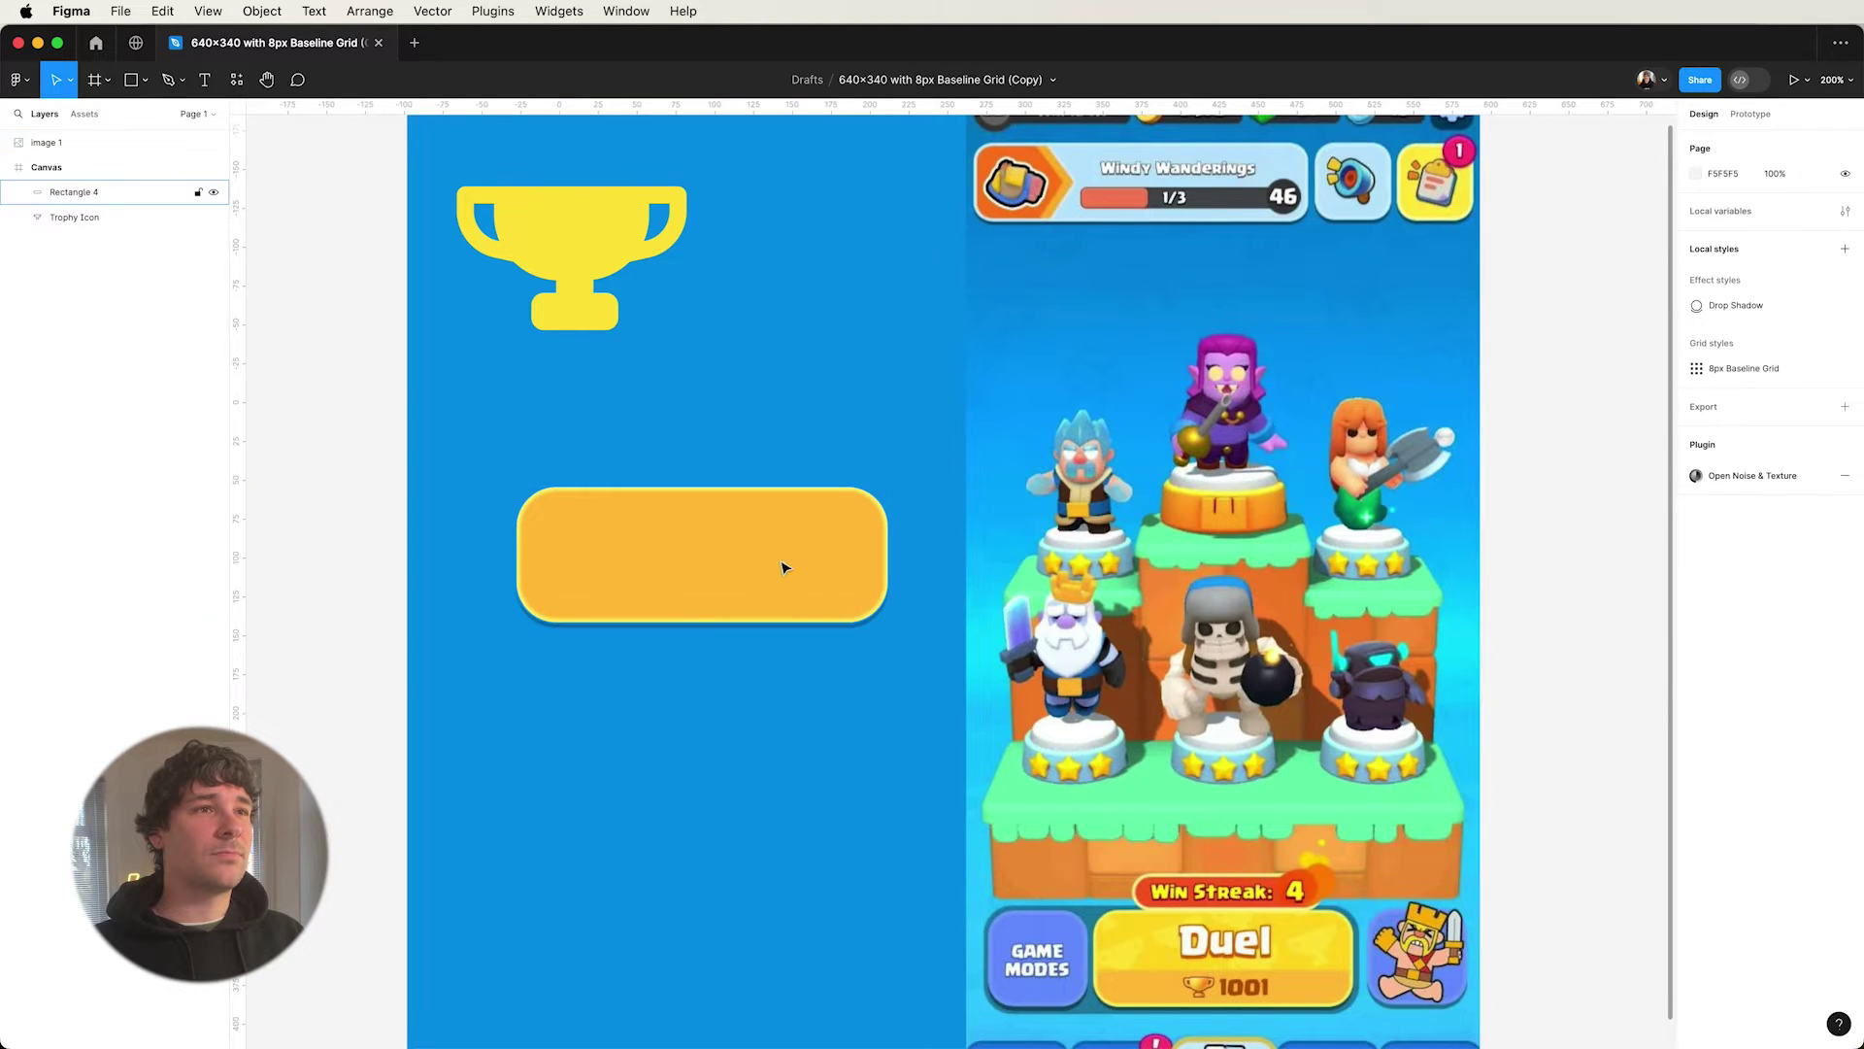
# - Add a black linear gradient fill over the orange rectangle, with a hard-edged split at about 63% of its height
pyautogui.click(783, 566)
pyautogui.click(1845, 429)
pyautogui.click(1696, 454)
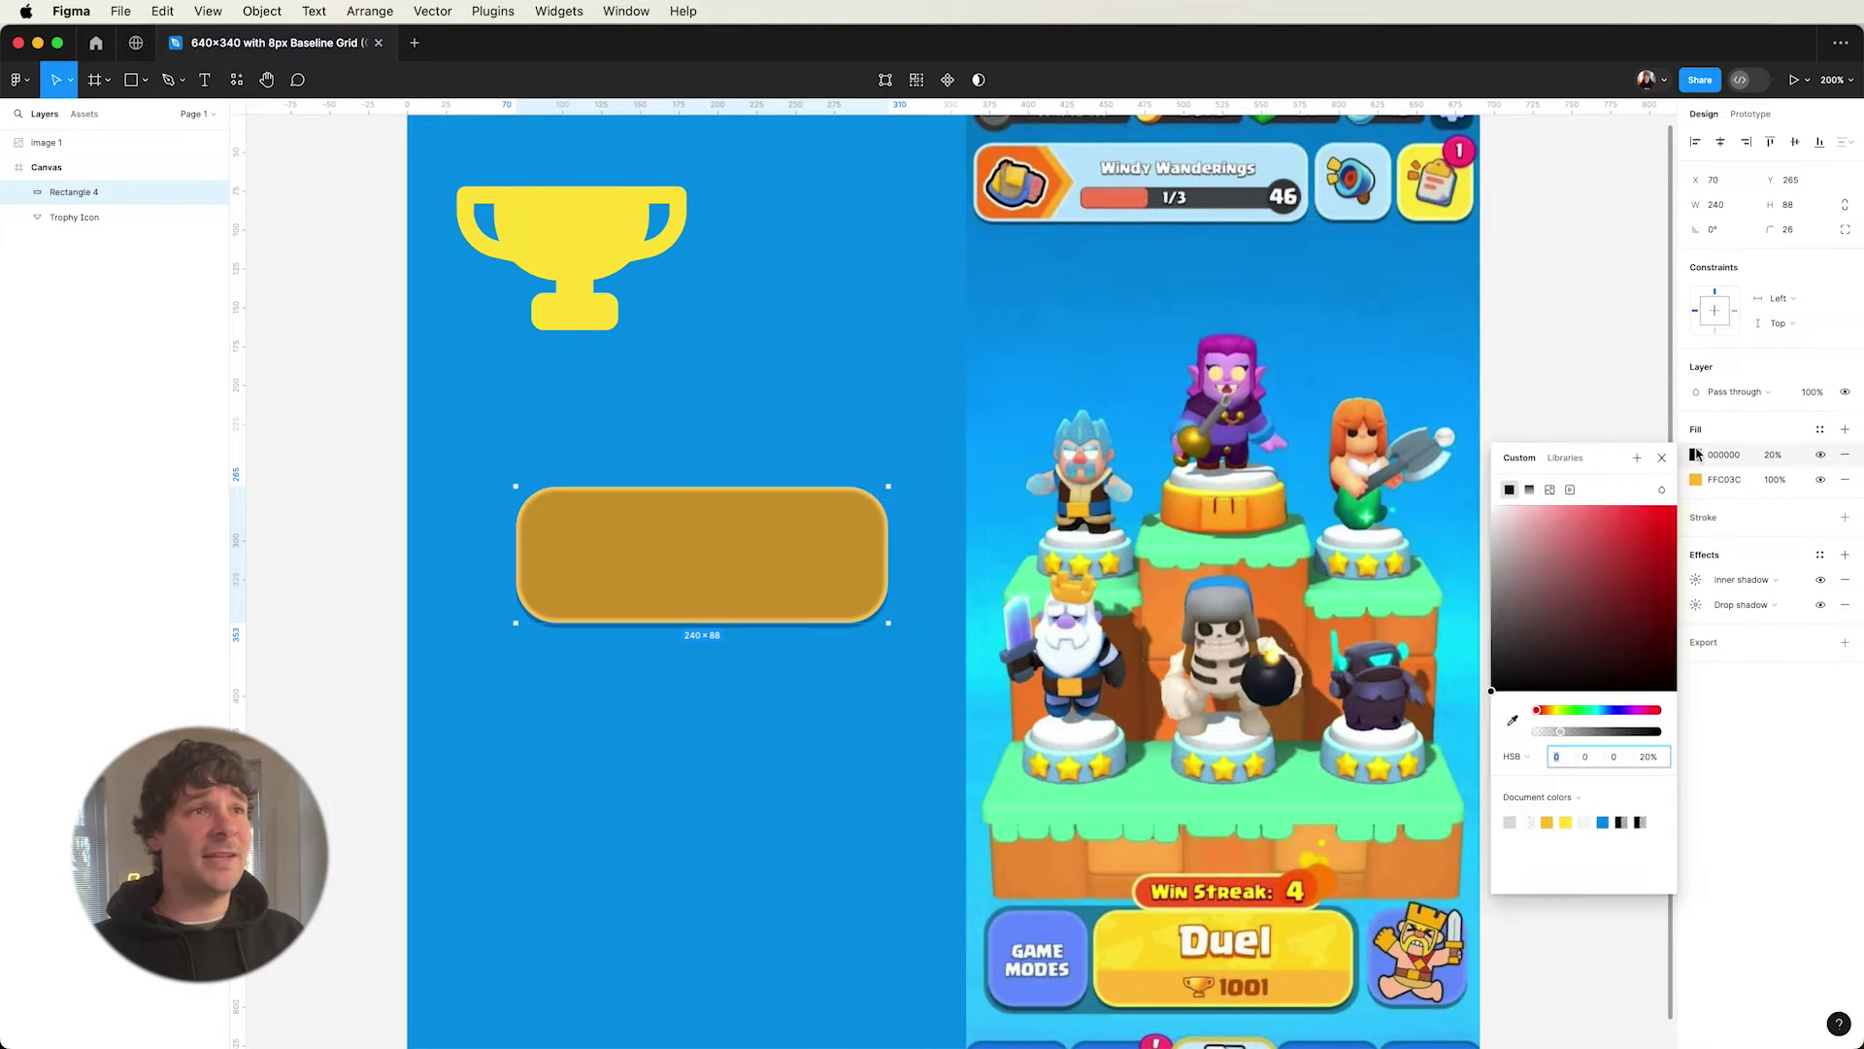
pyautogui.click(1528, 491)
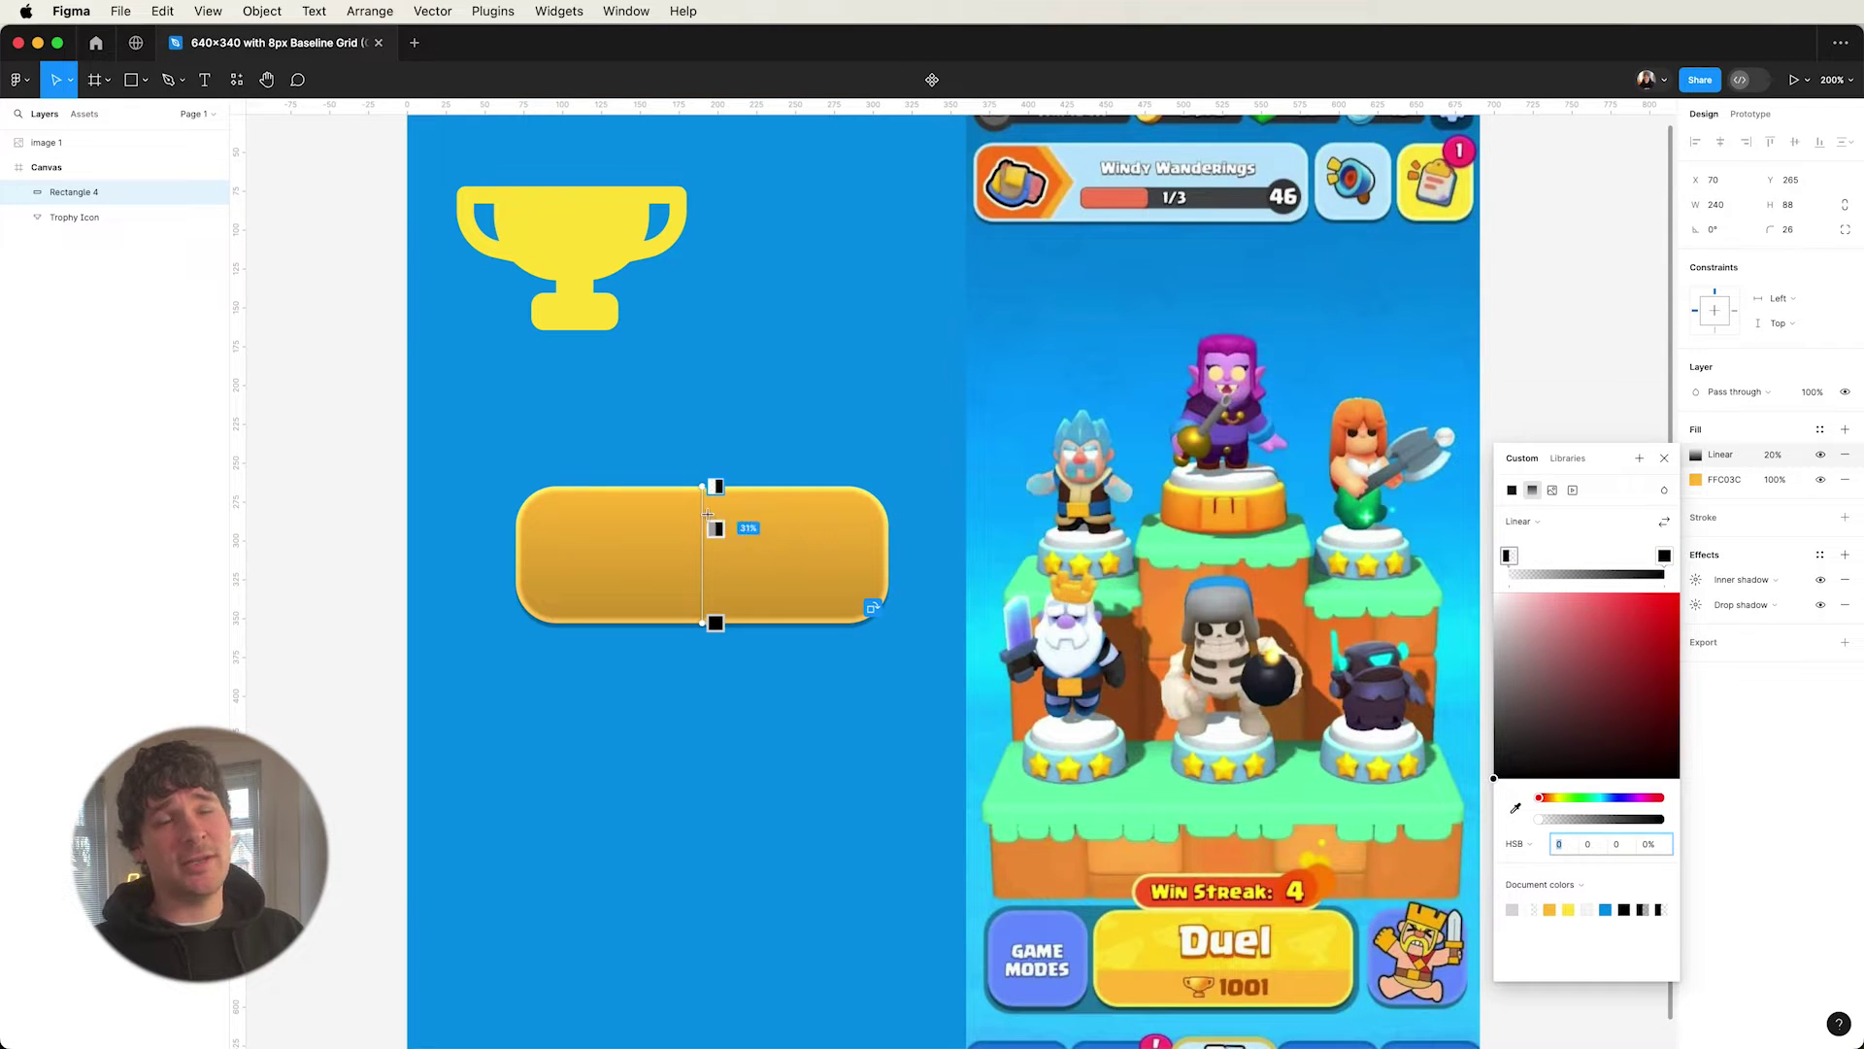
pyautogui.click(715, 554)
pyautogui.moveTo(714, 557); pyautogui.dragTo(716, 560)
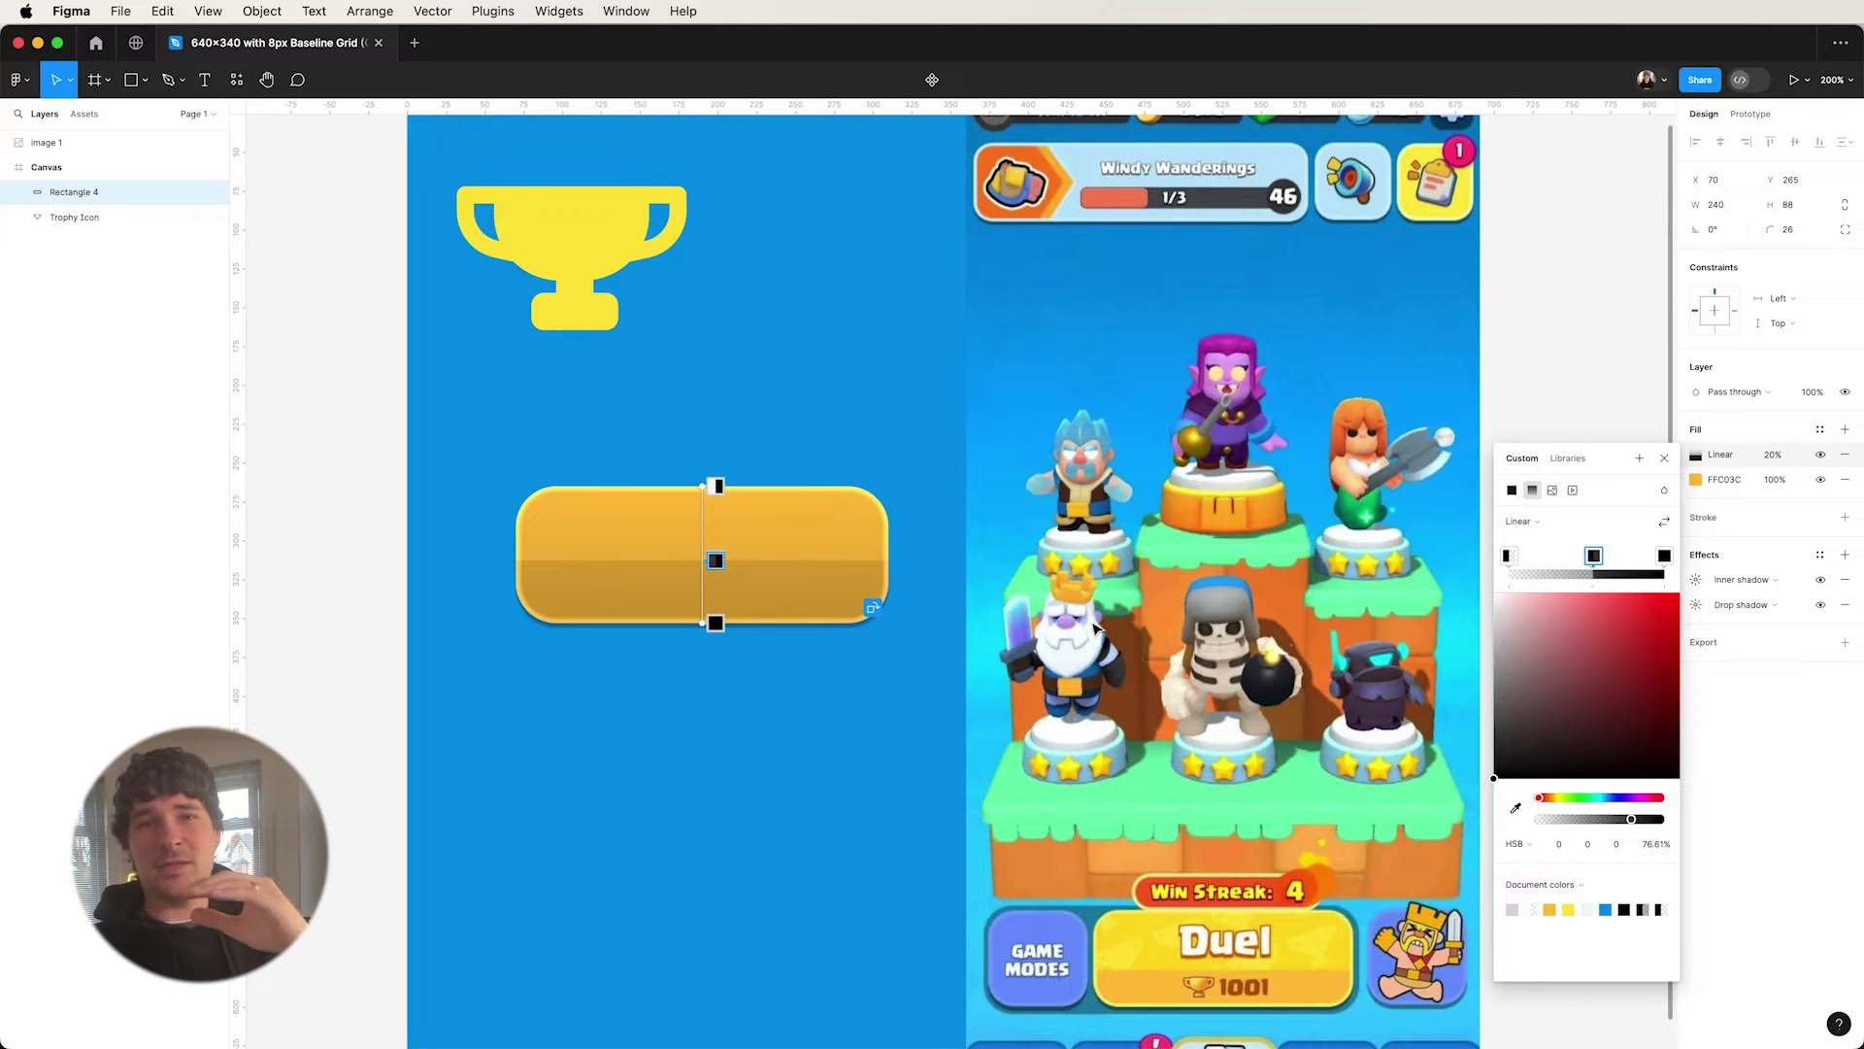
pyautogui.moveTo(713, 561); pyautogui.dragTo(715, 573)
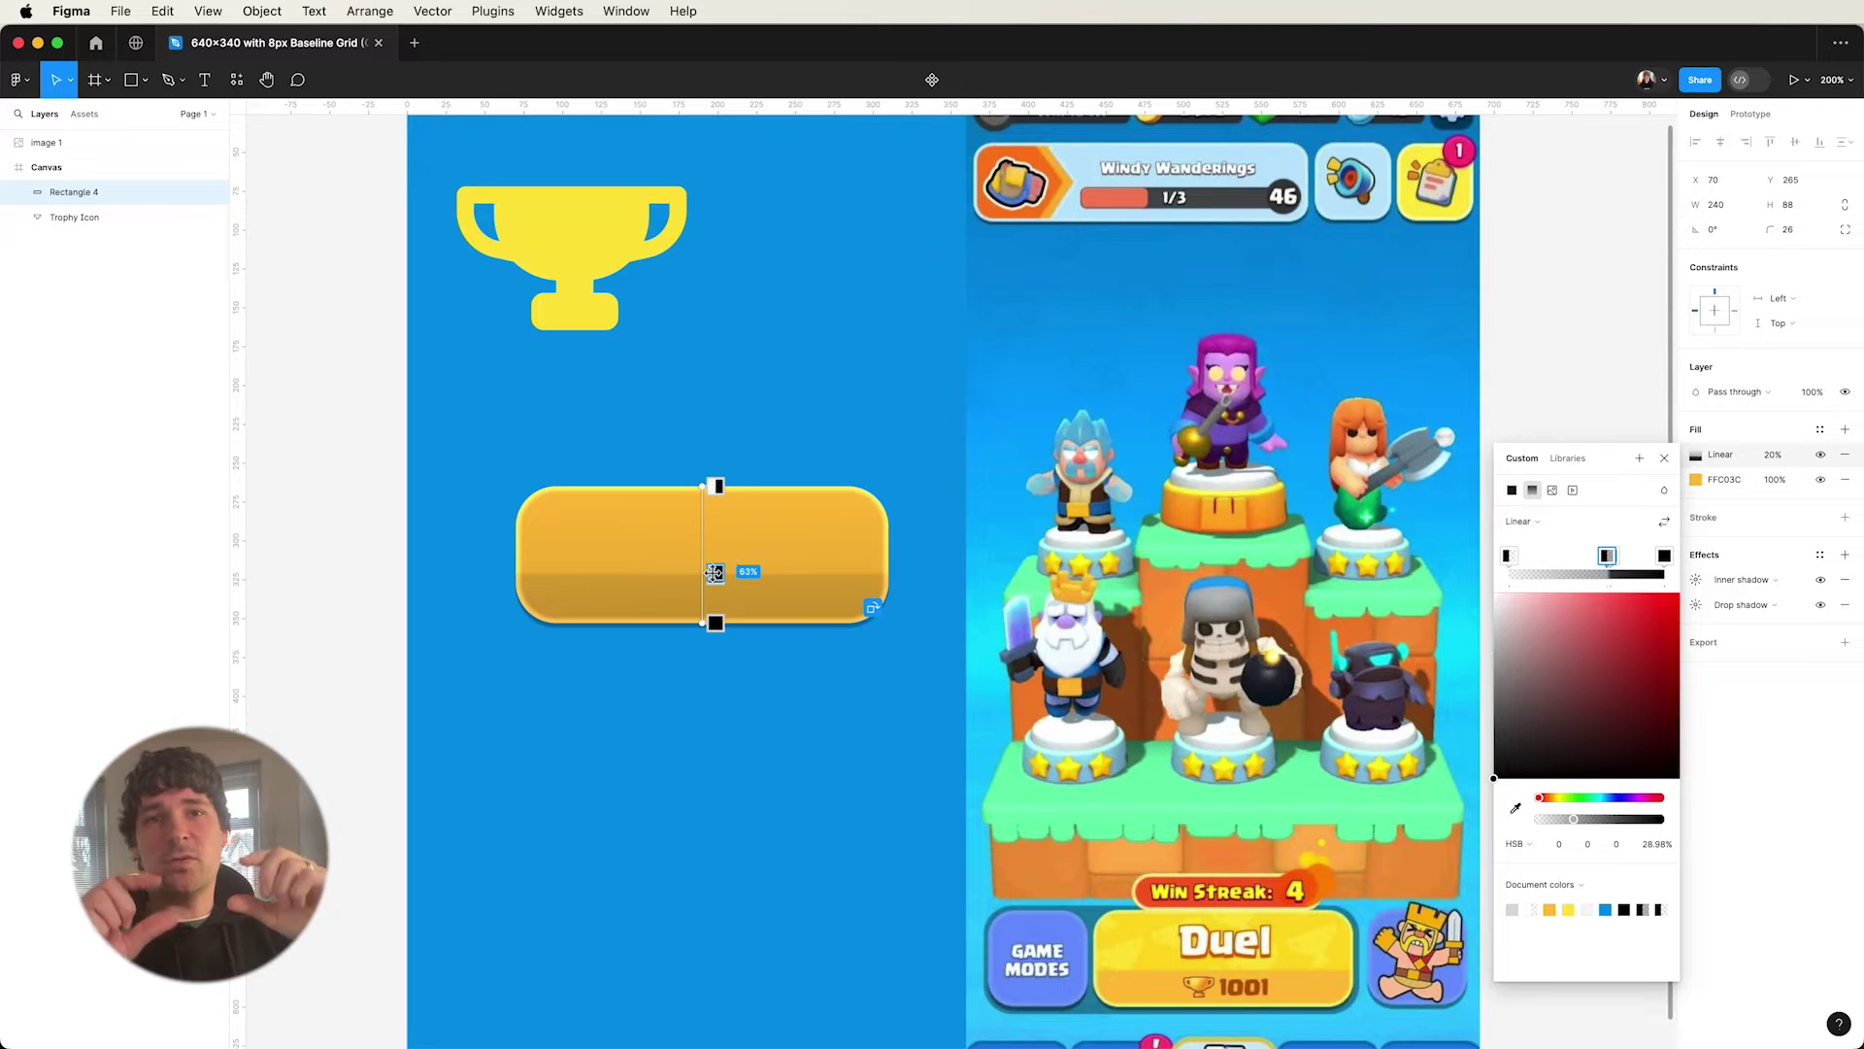
# - Recolour the gradient's top and middle stops with the yellow sampled from the upper part of the reference Duel button
pyautogui.click(715, 485)
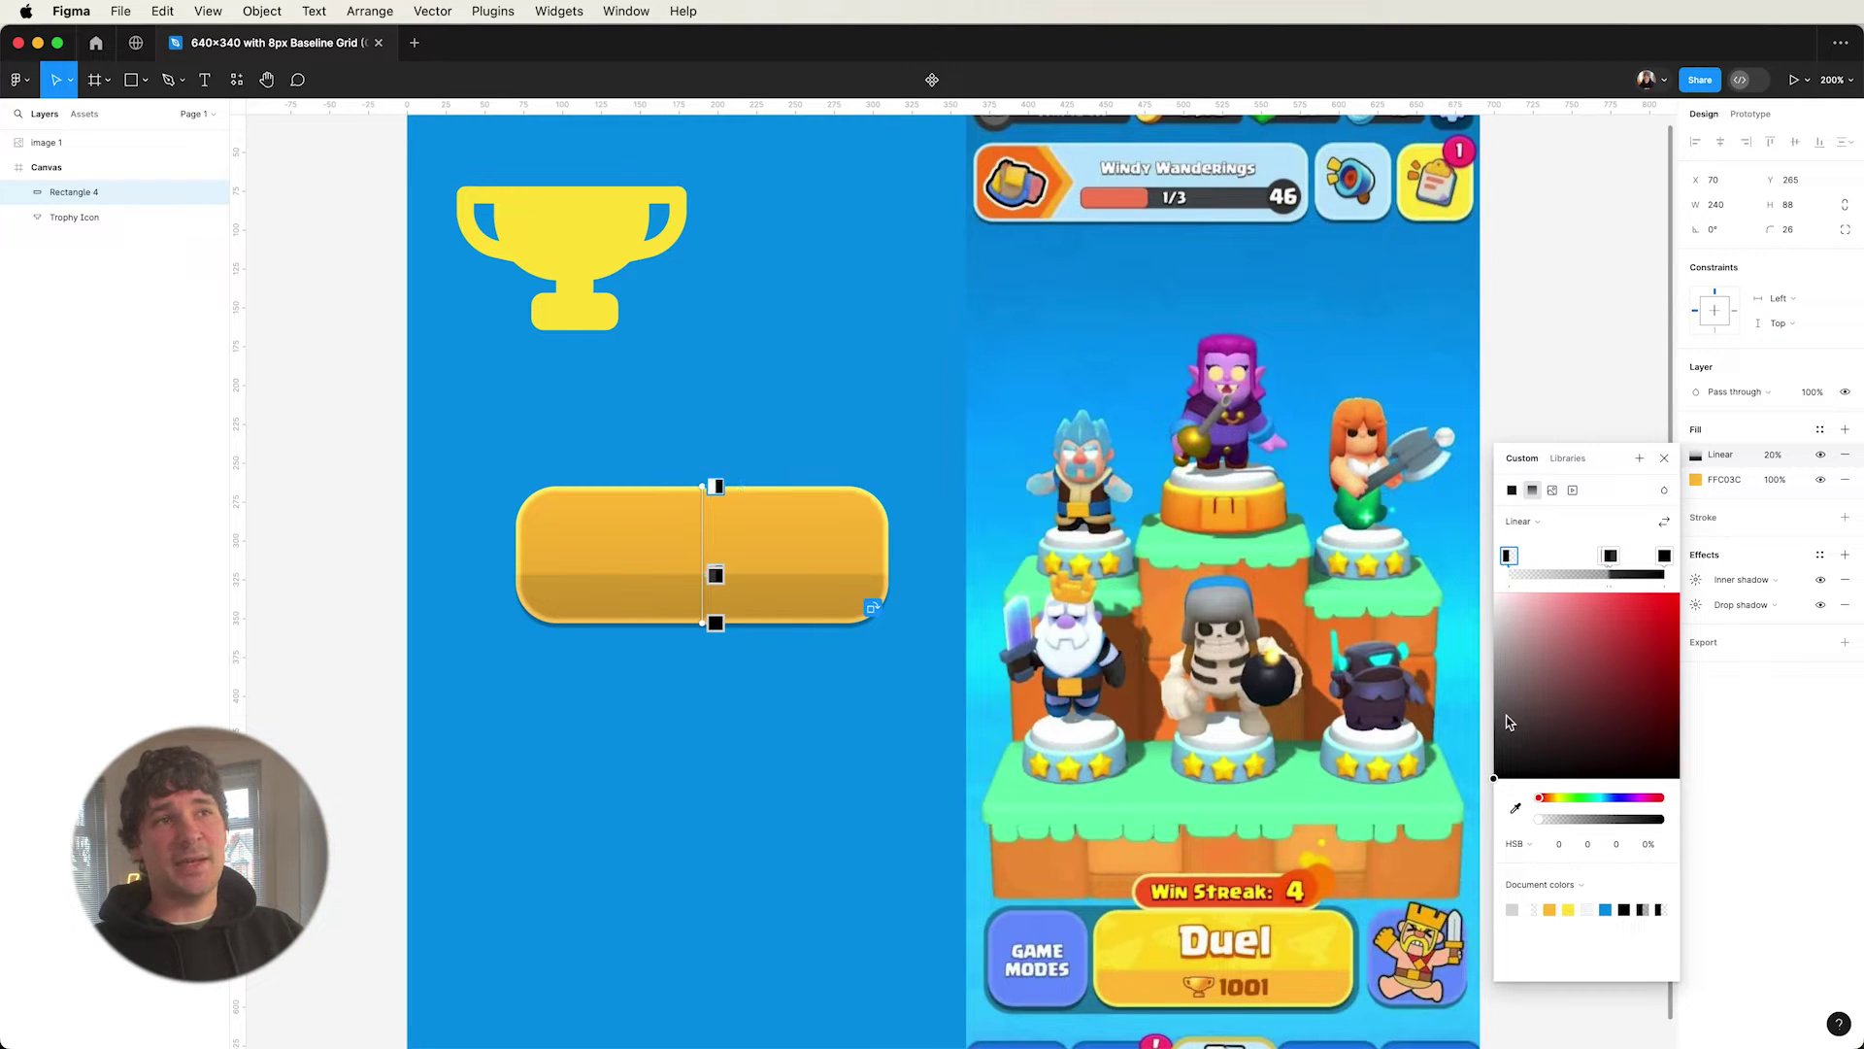
pyautogui.click(1518, 810)
pyautogui.click(1145, 930)
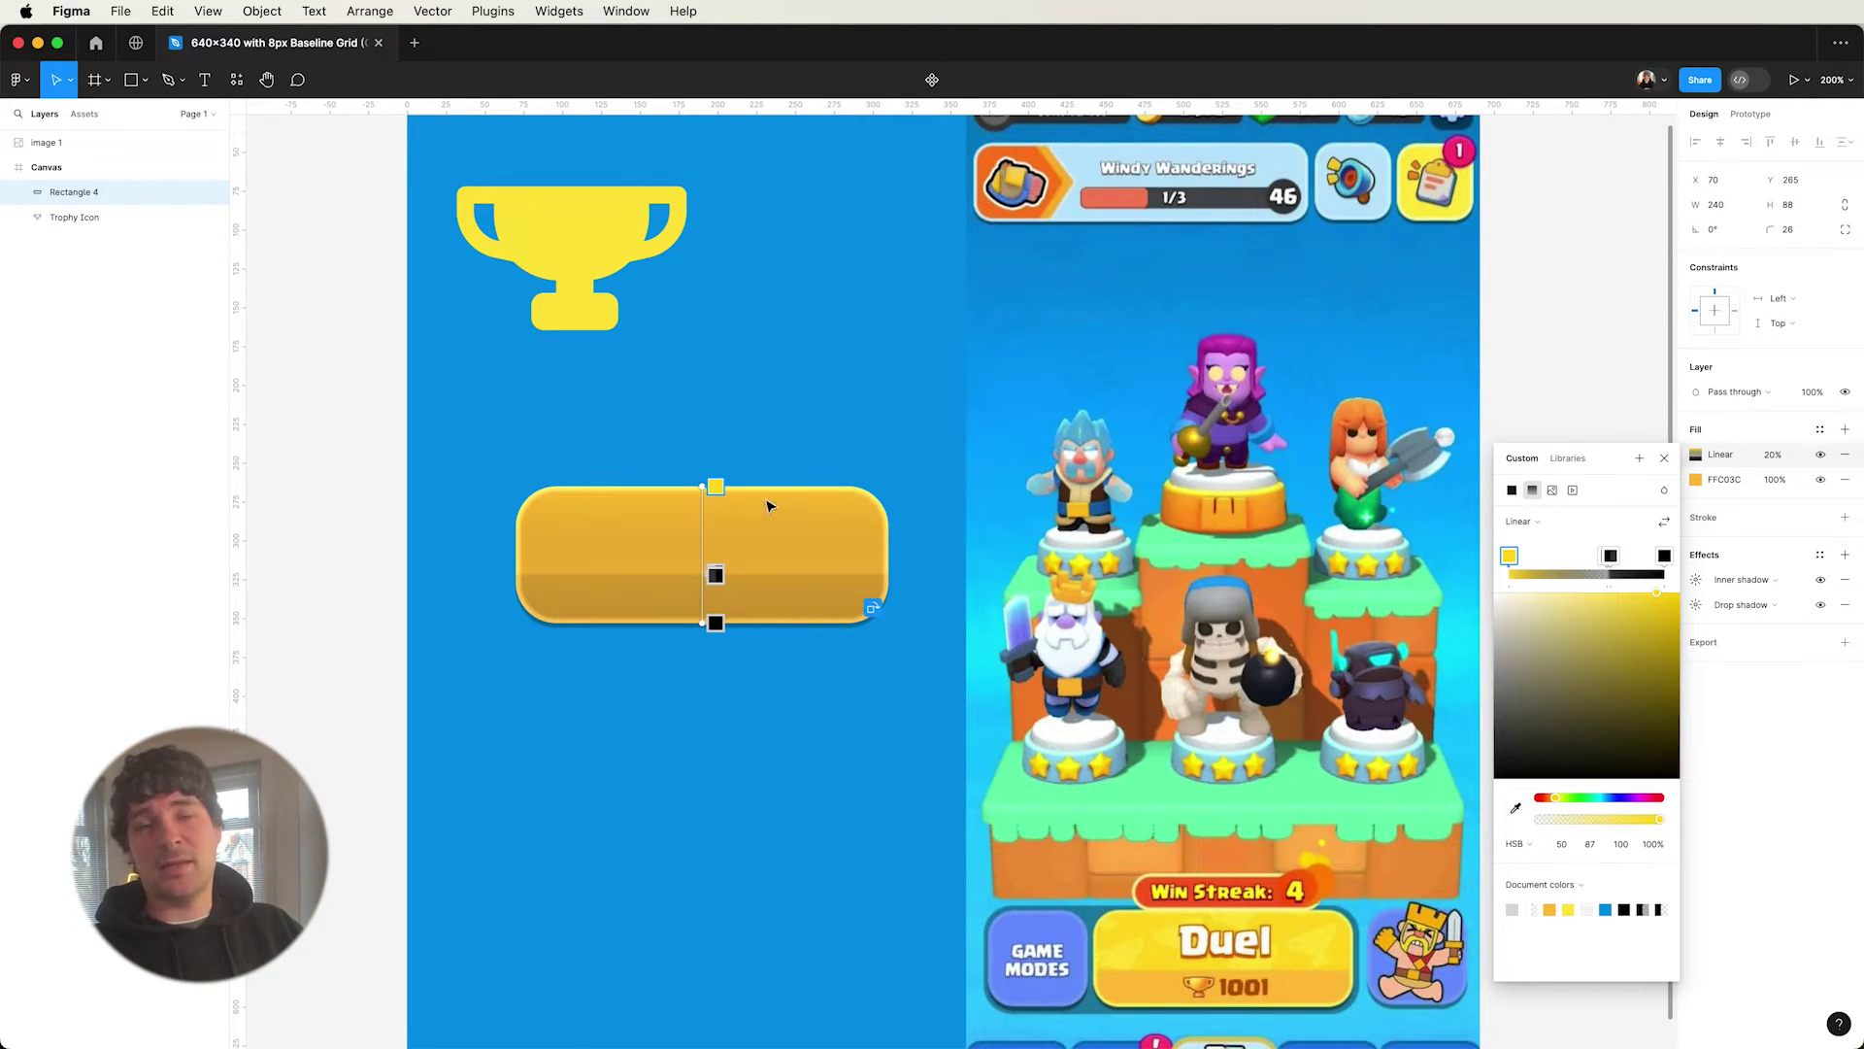
pyautogui.click(1608, 556)
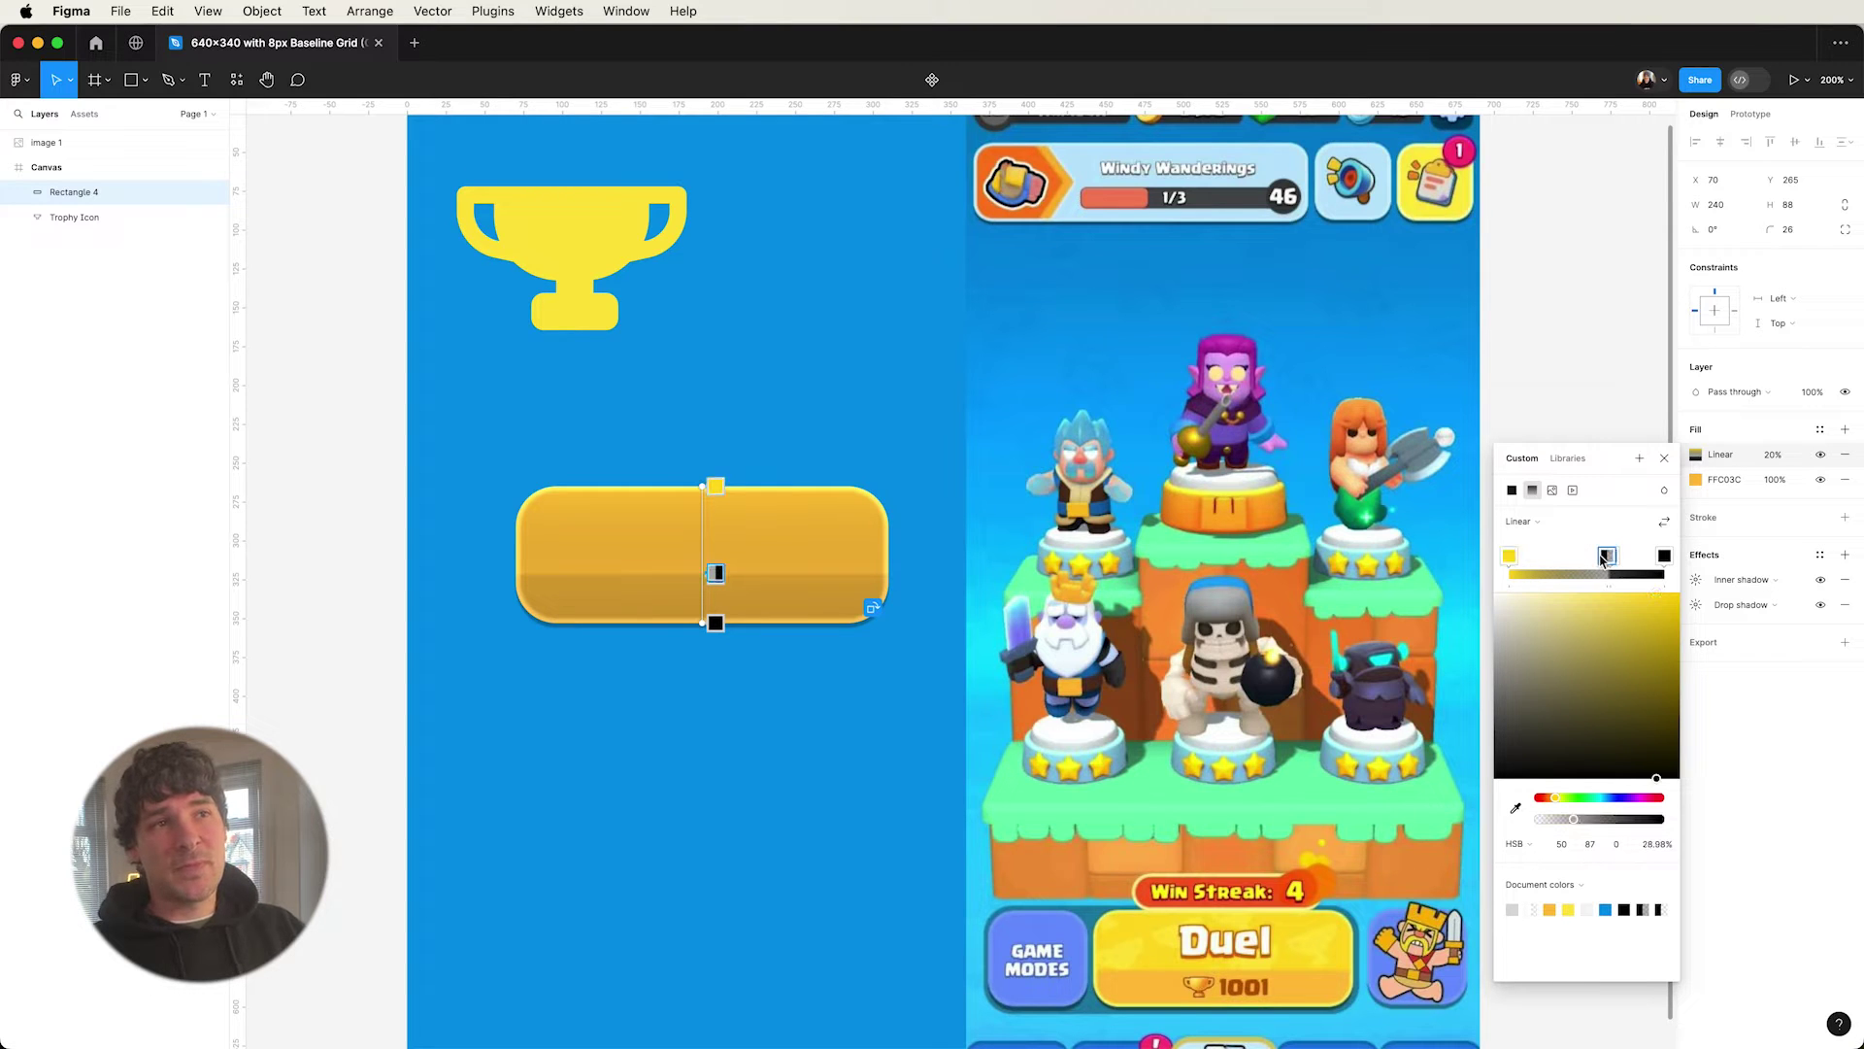
pyautogui.click(1514, 811)
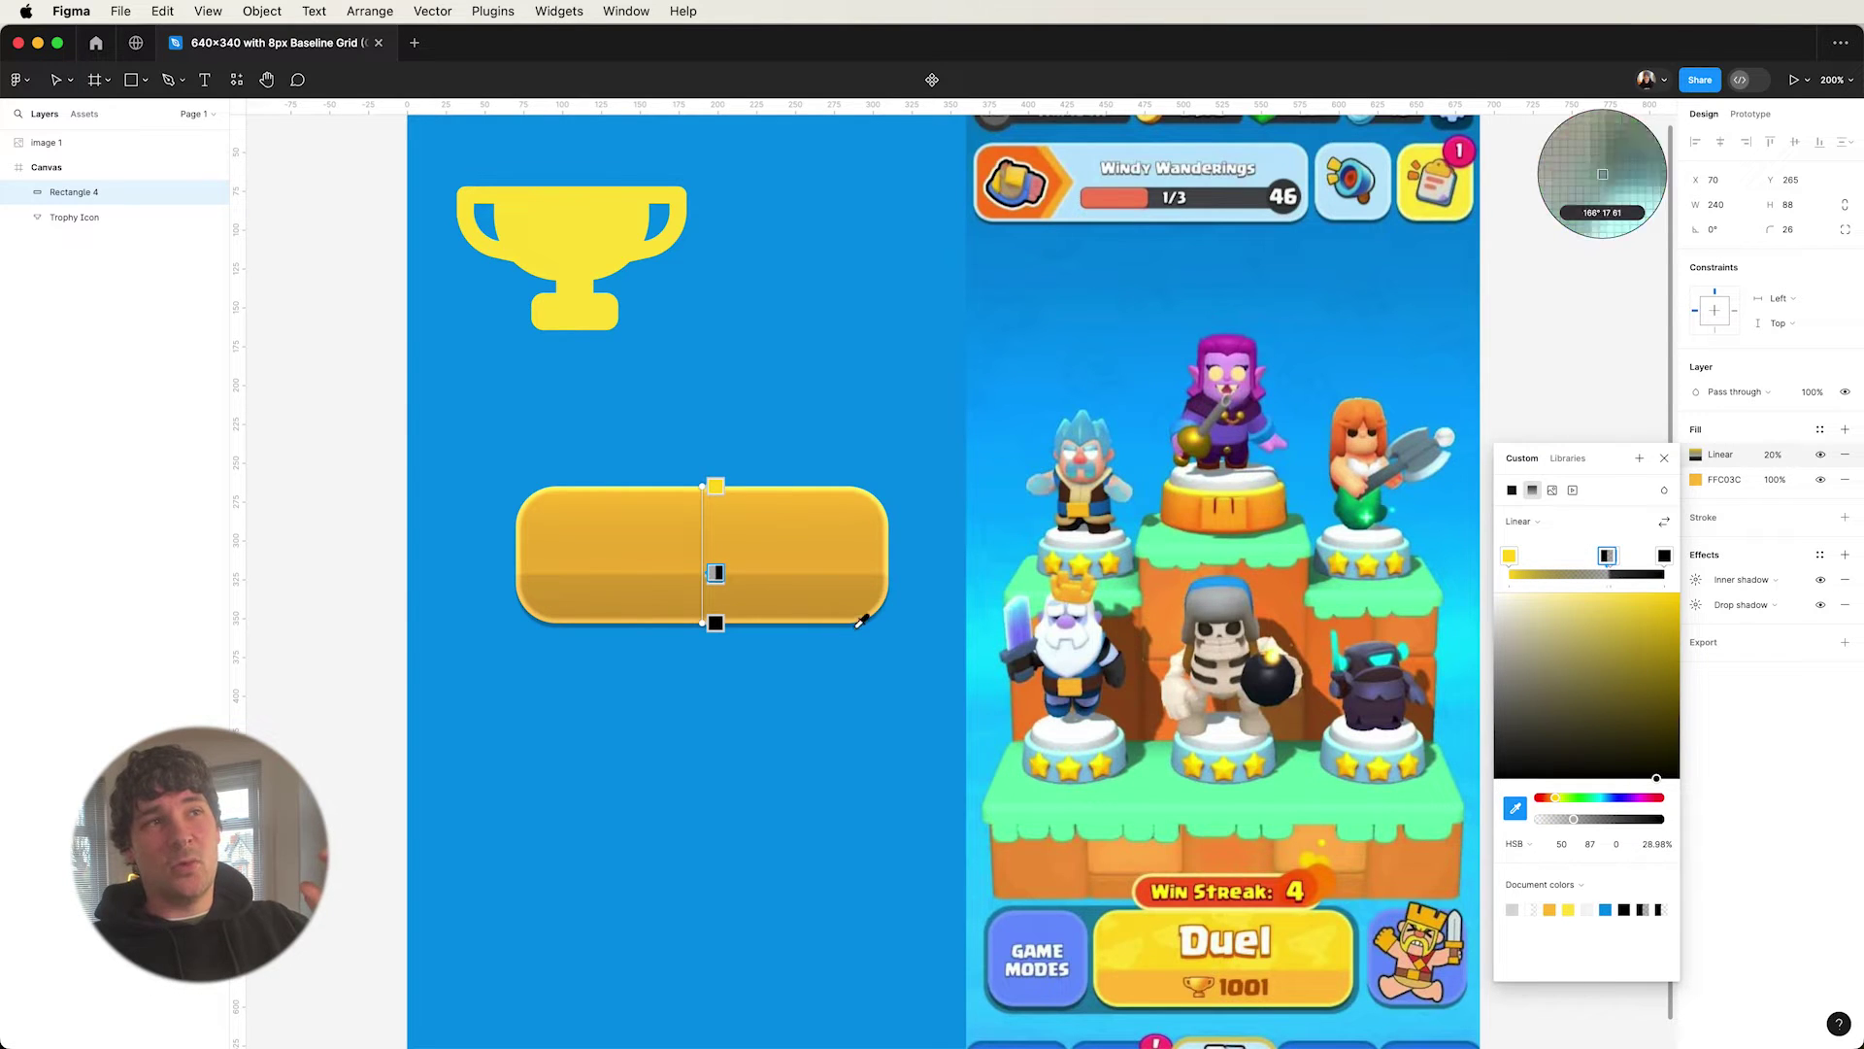
pyautogui.click(1168, 960)
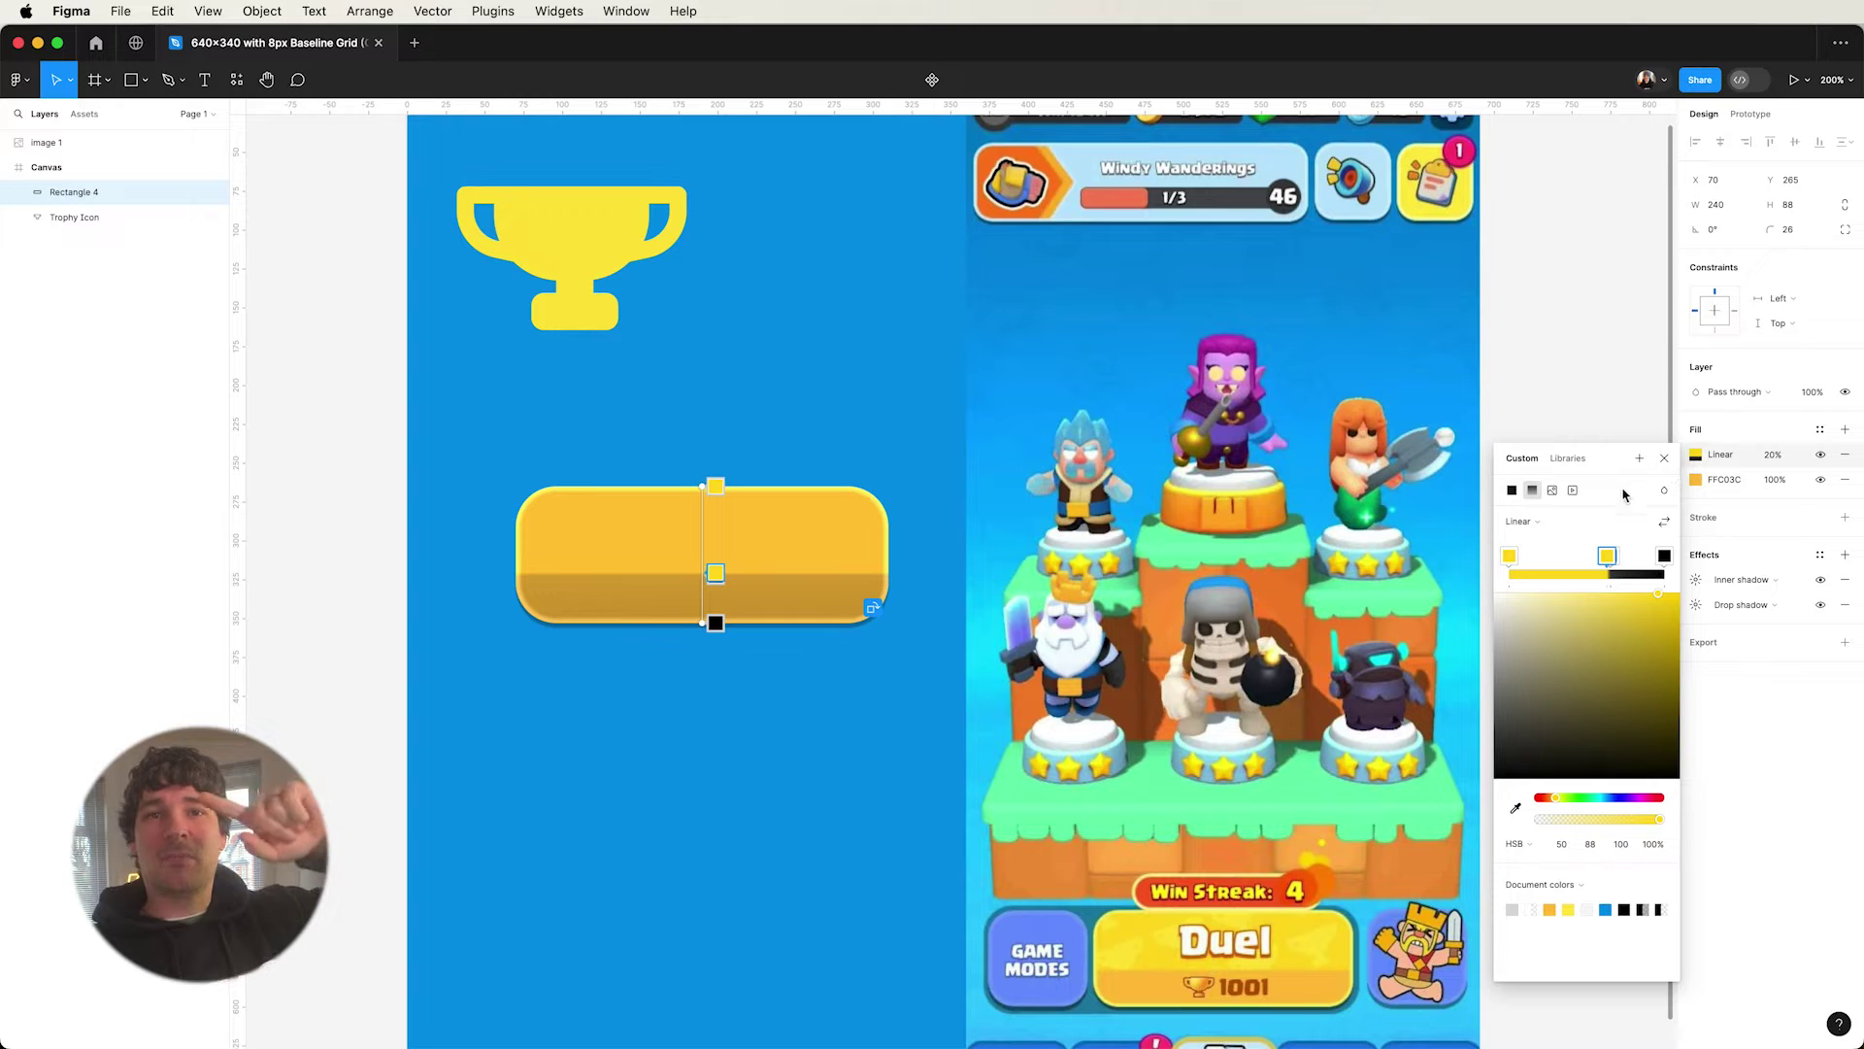
# - Set the gradient fill's opacity to 50% and its blend mode to Screen
pyautogui.click(1664, 457)
pyautogui.click(1772, 454)
pyautogui.write('50')
pyautogui.press('Return')
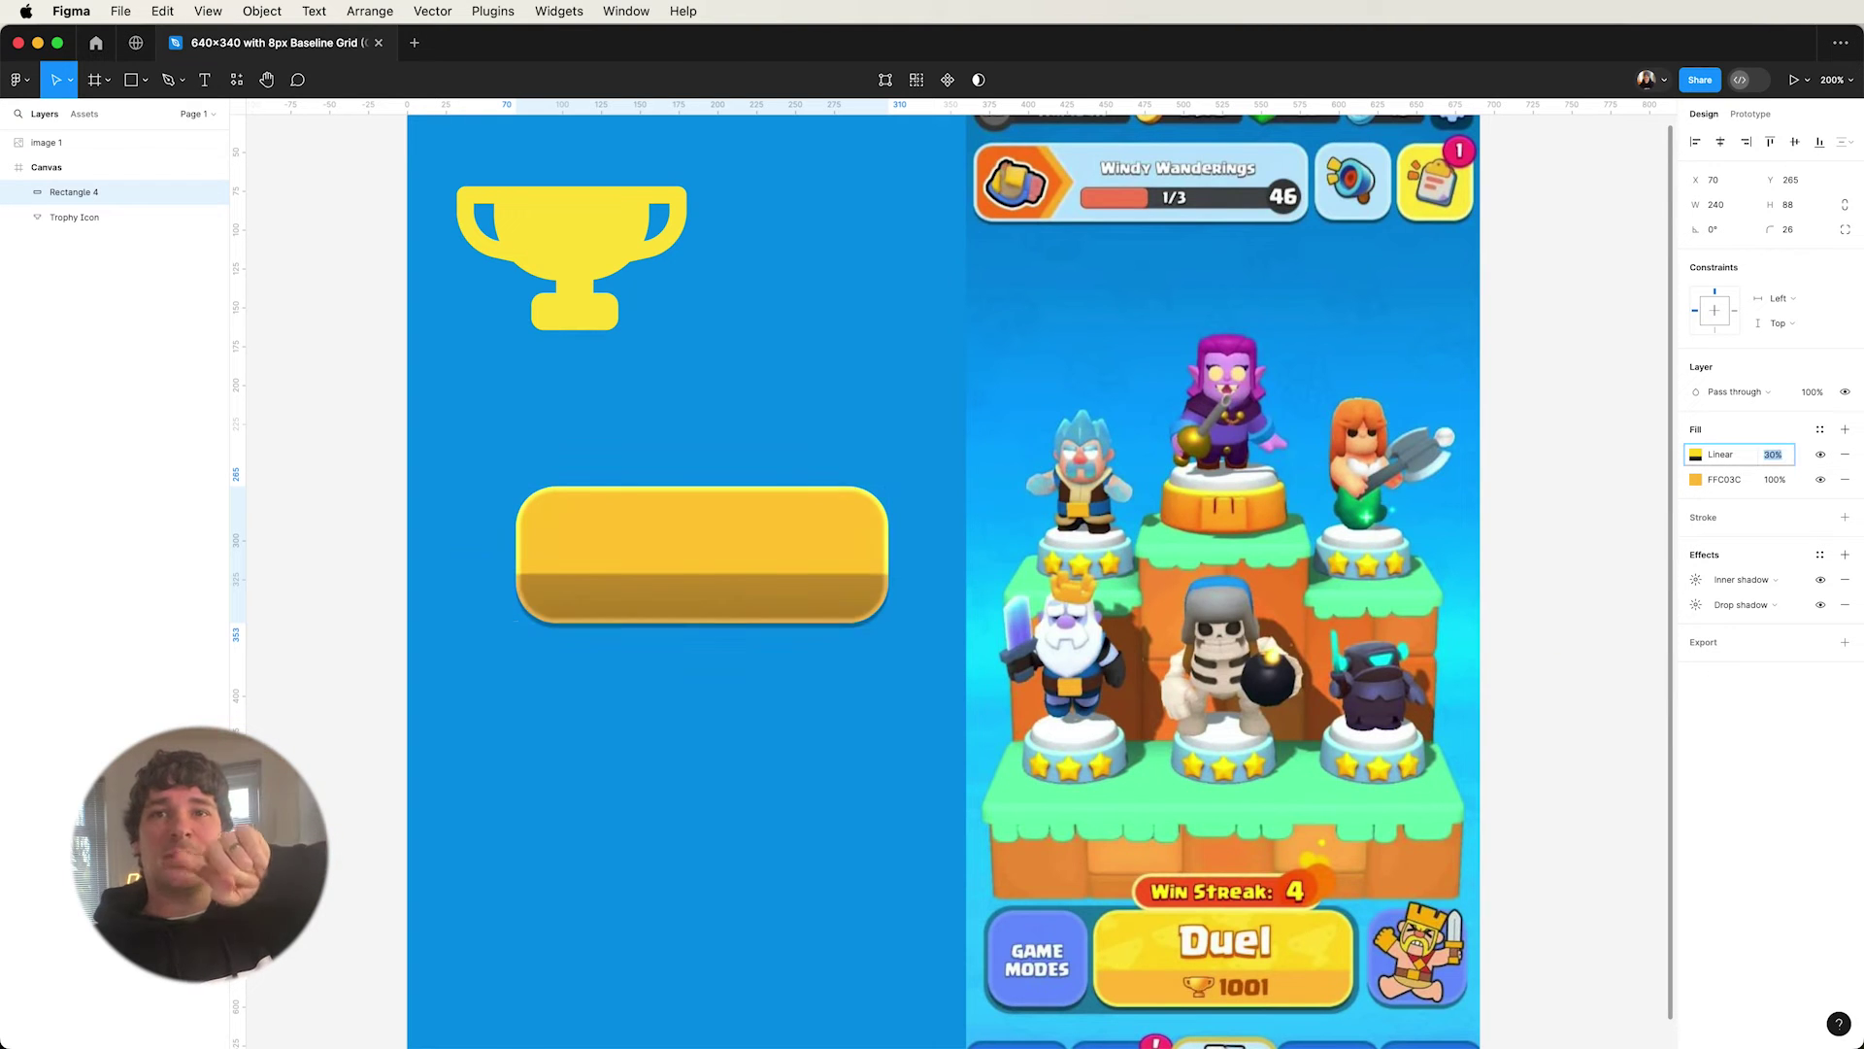
pyautogui.click(1695, 454)
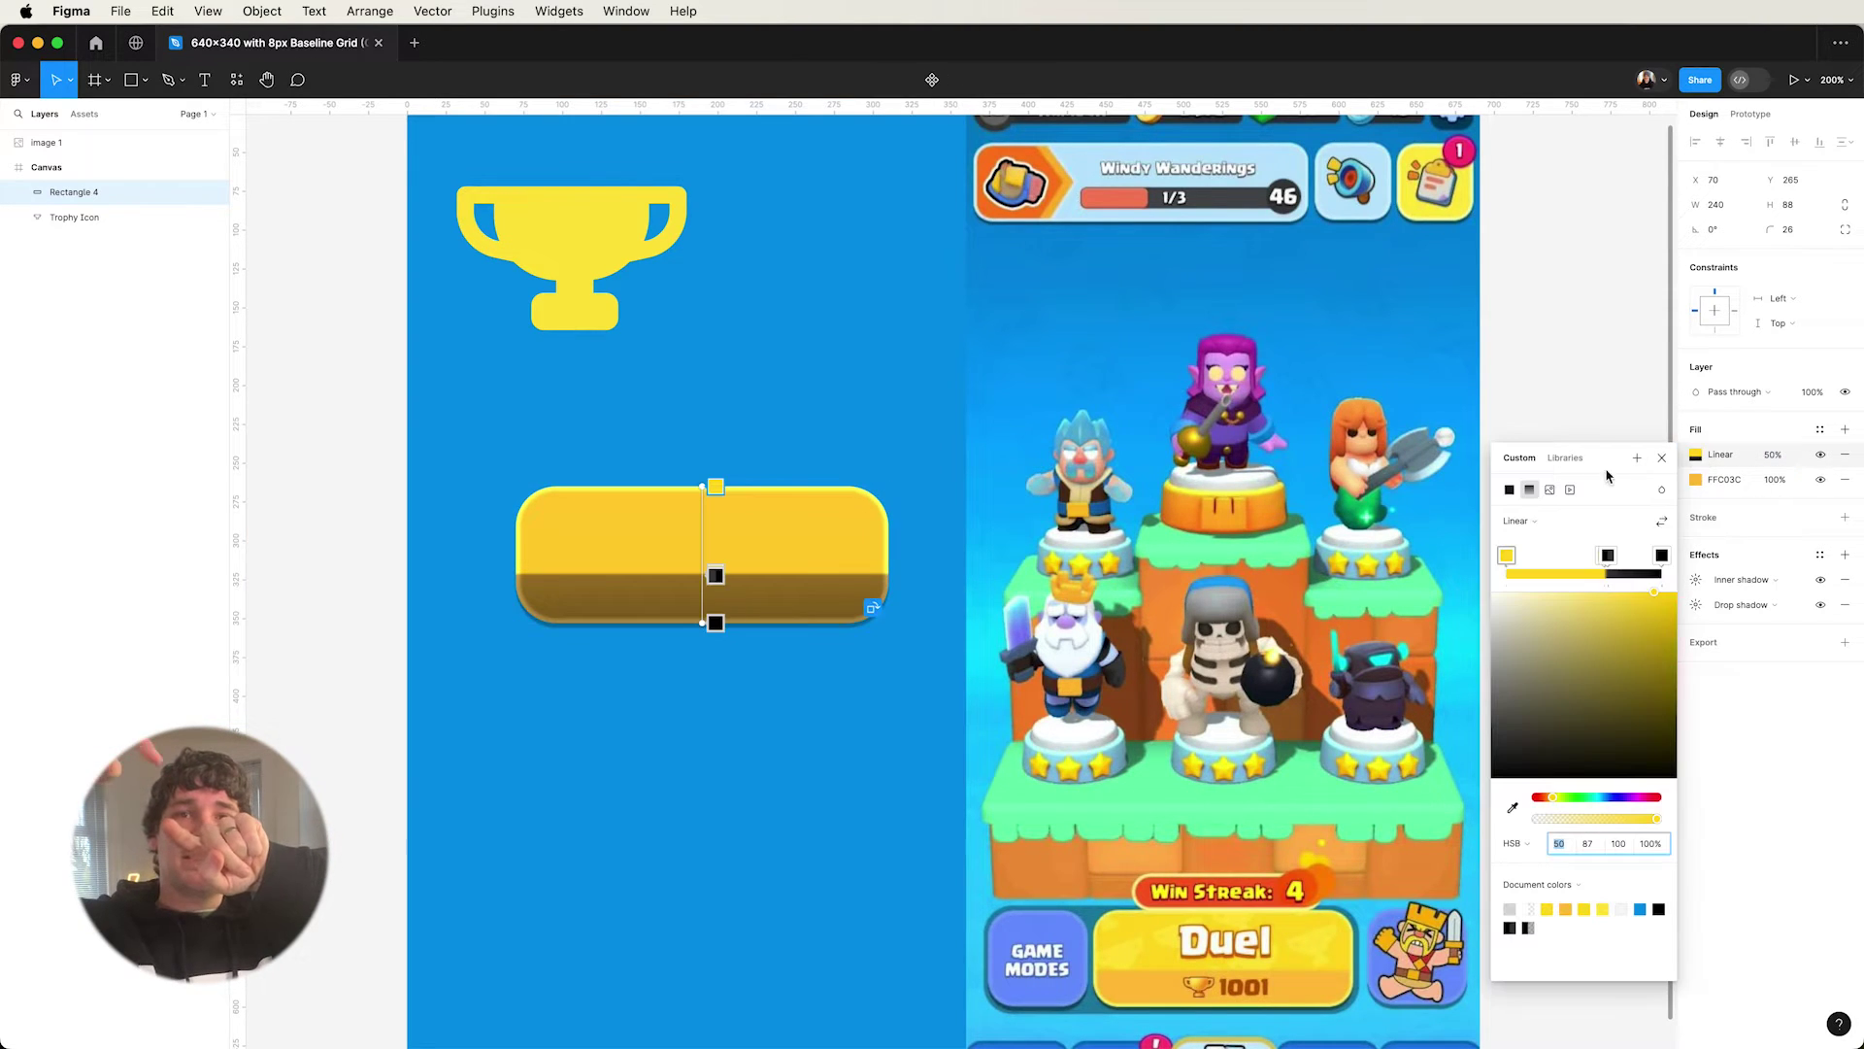
pyautogui.click(1662, 489)
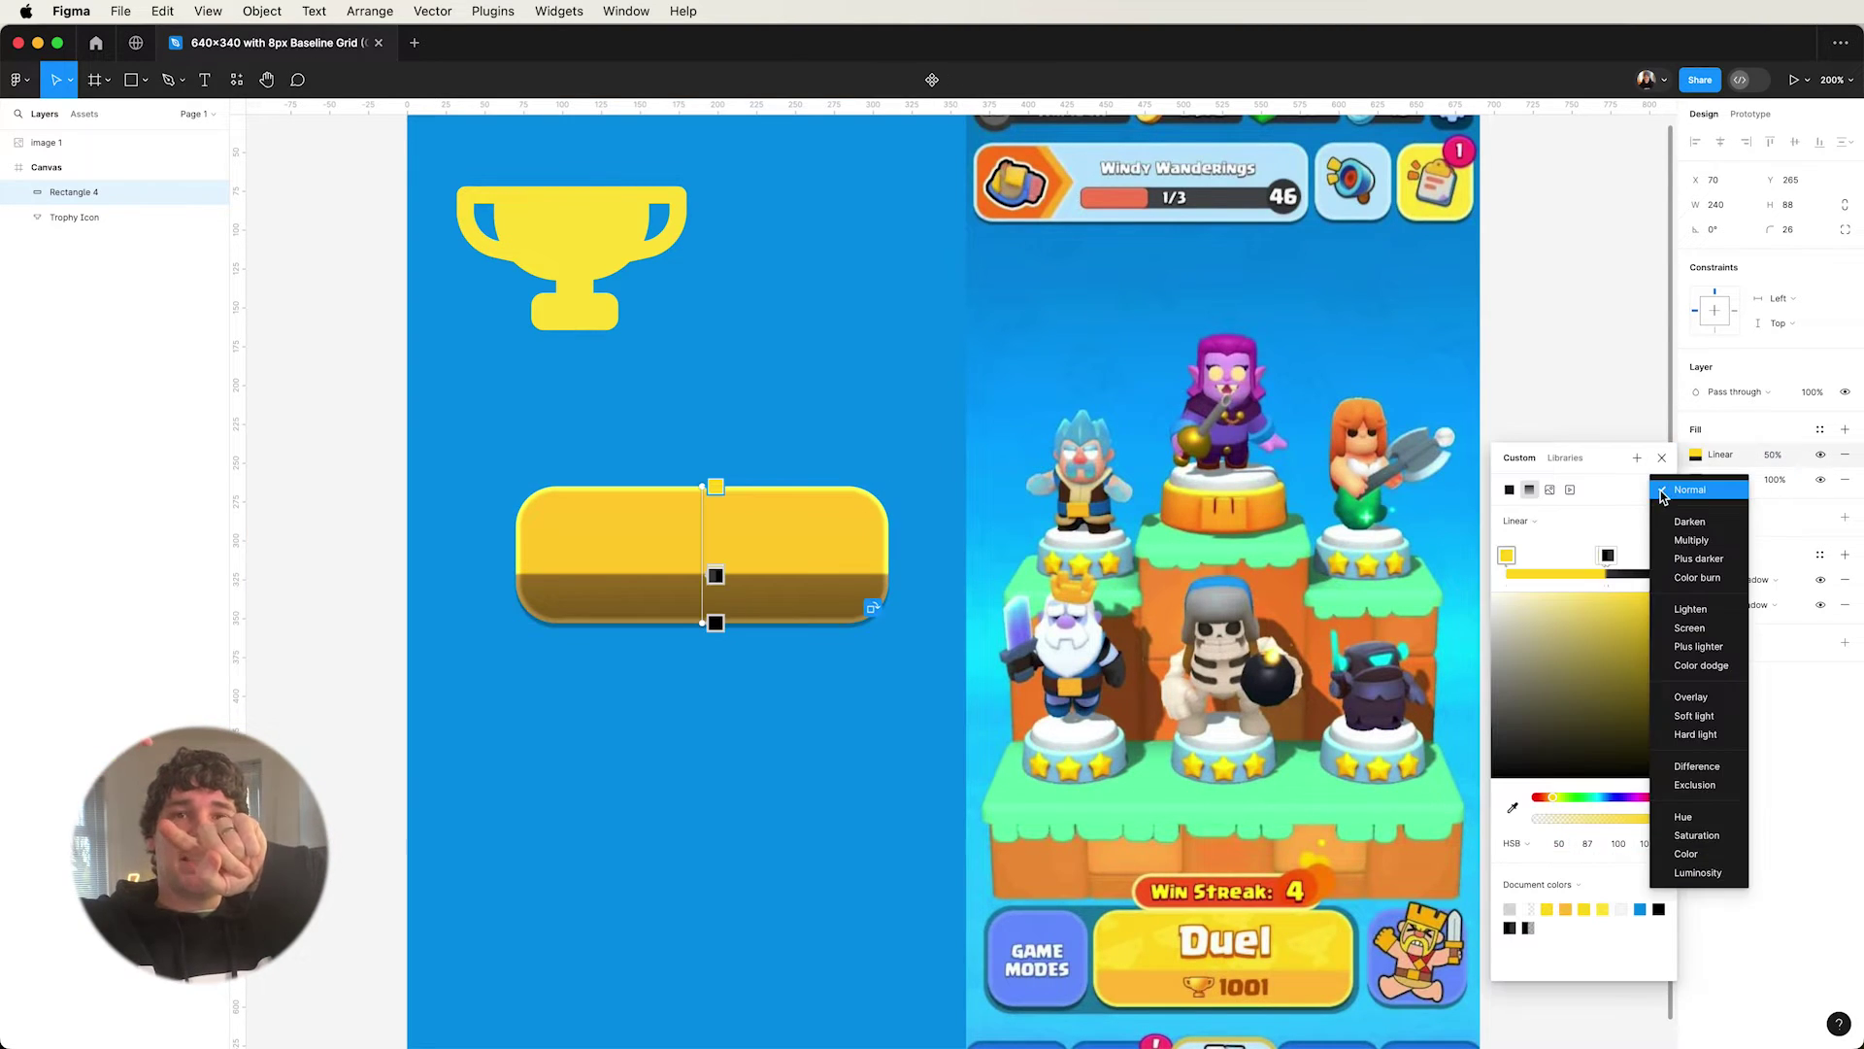
pyautogui.click(1691, 629)
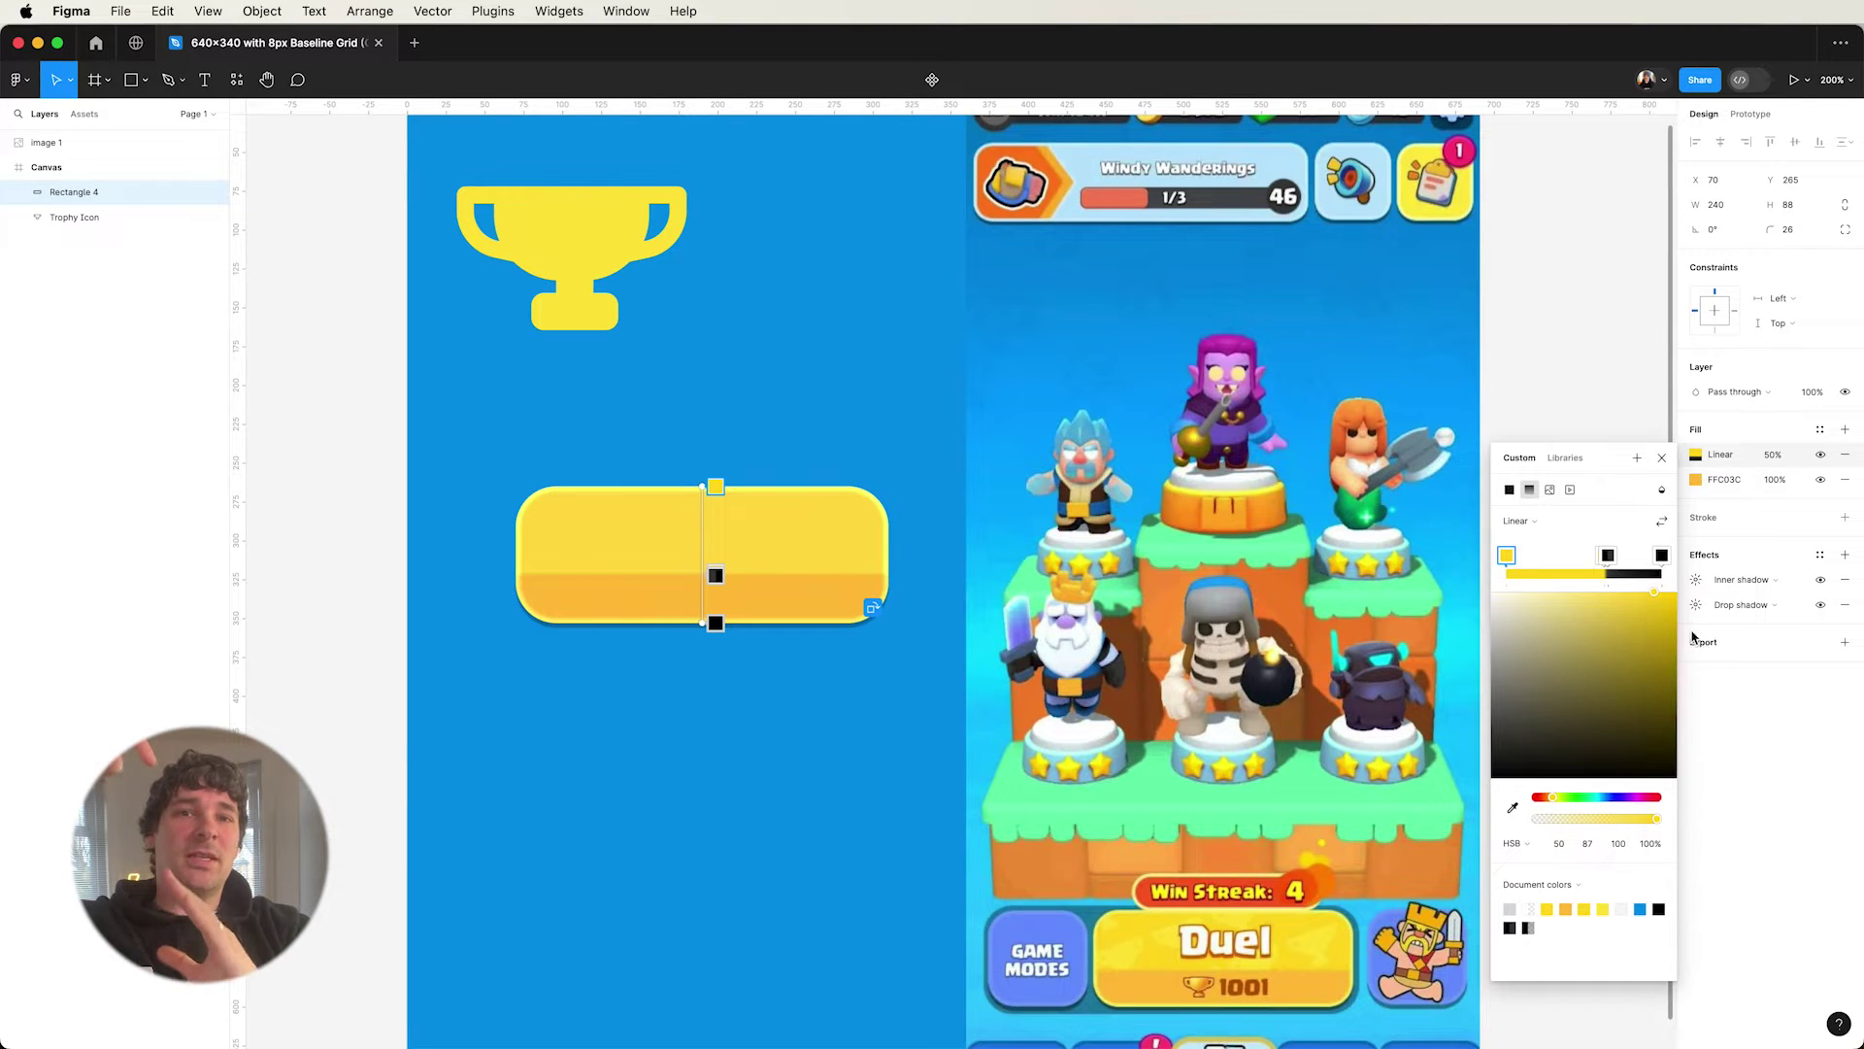
pyautogui.click(342, 660)
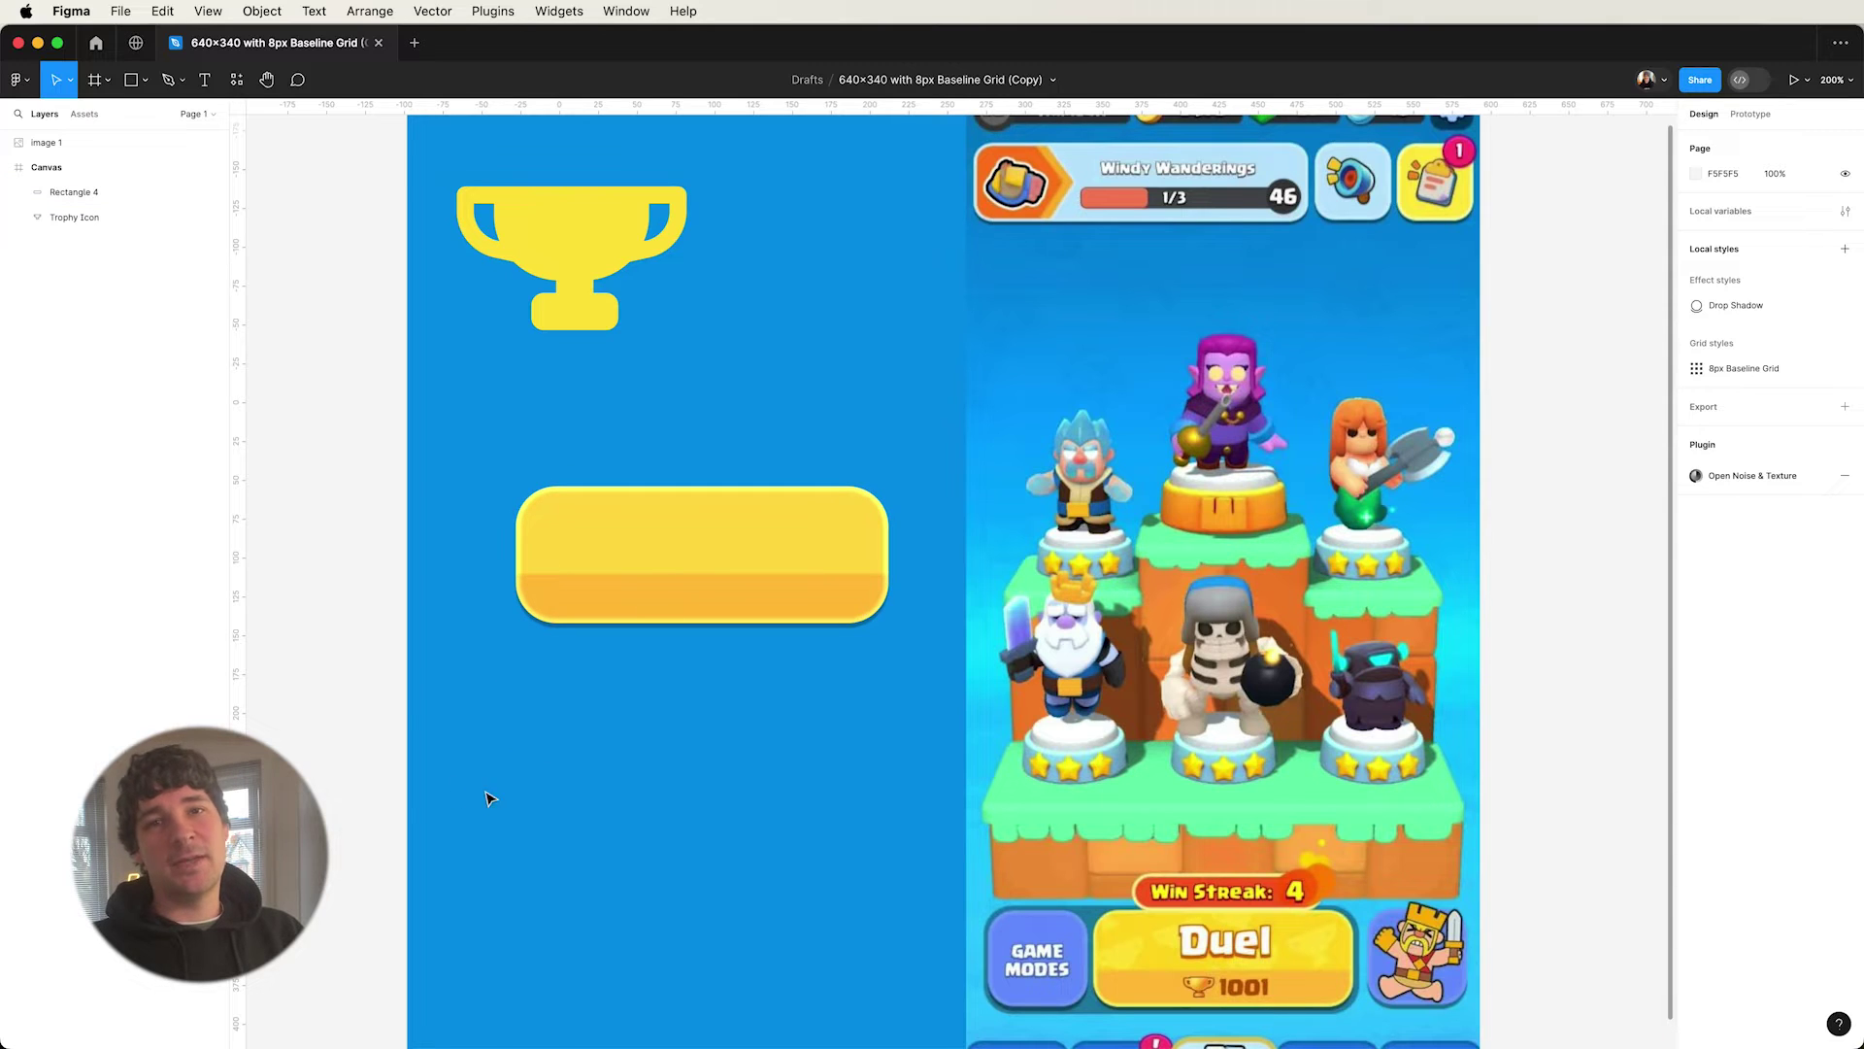
# - Add the text DUEL at size 30, centre-aligned and placed on the upper middle of the yellow button
pyautogui.press('t')
pyautogui.click(674, 468)
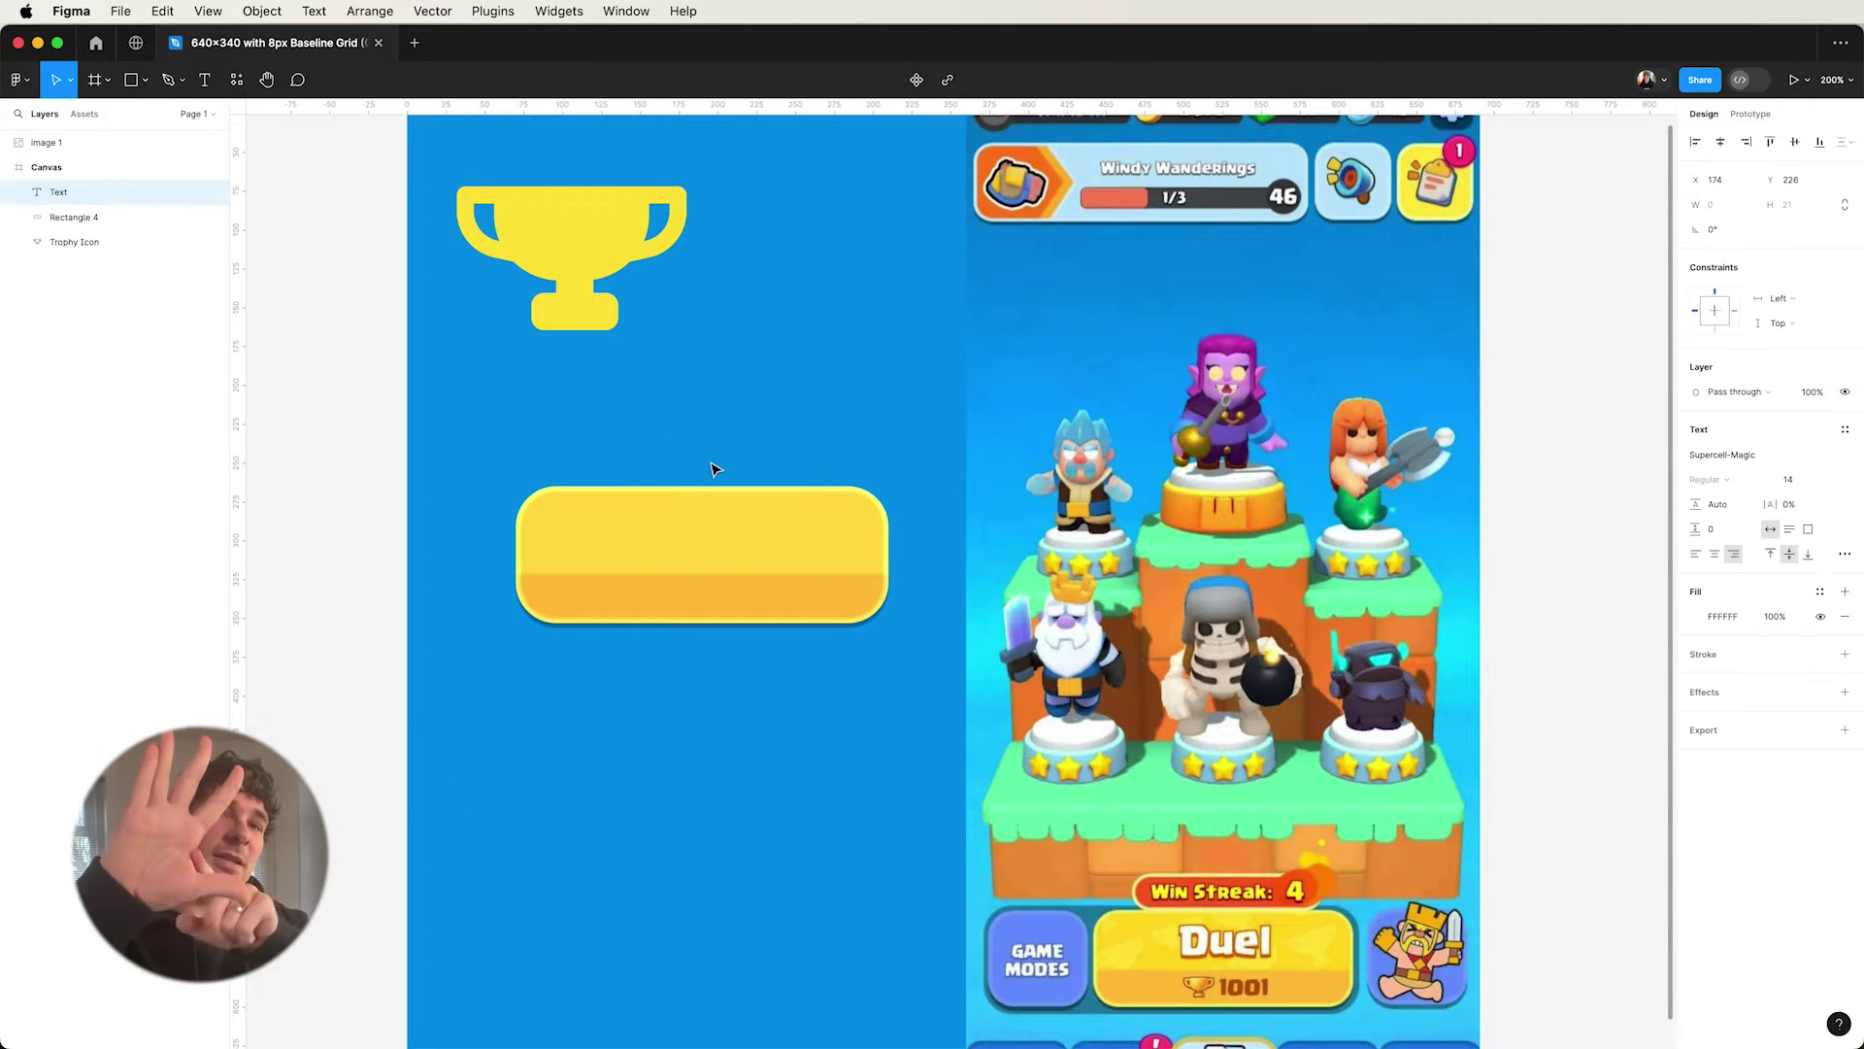
pyautogui.write('DUEL')
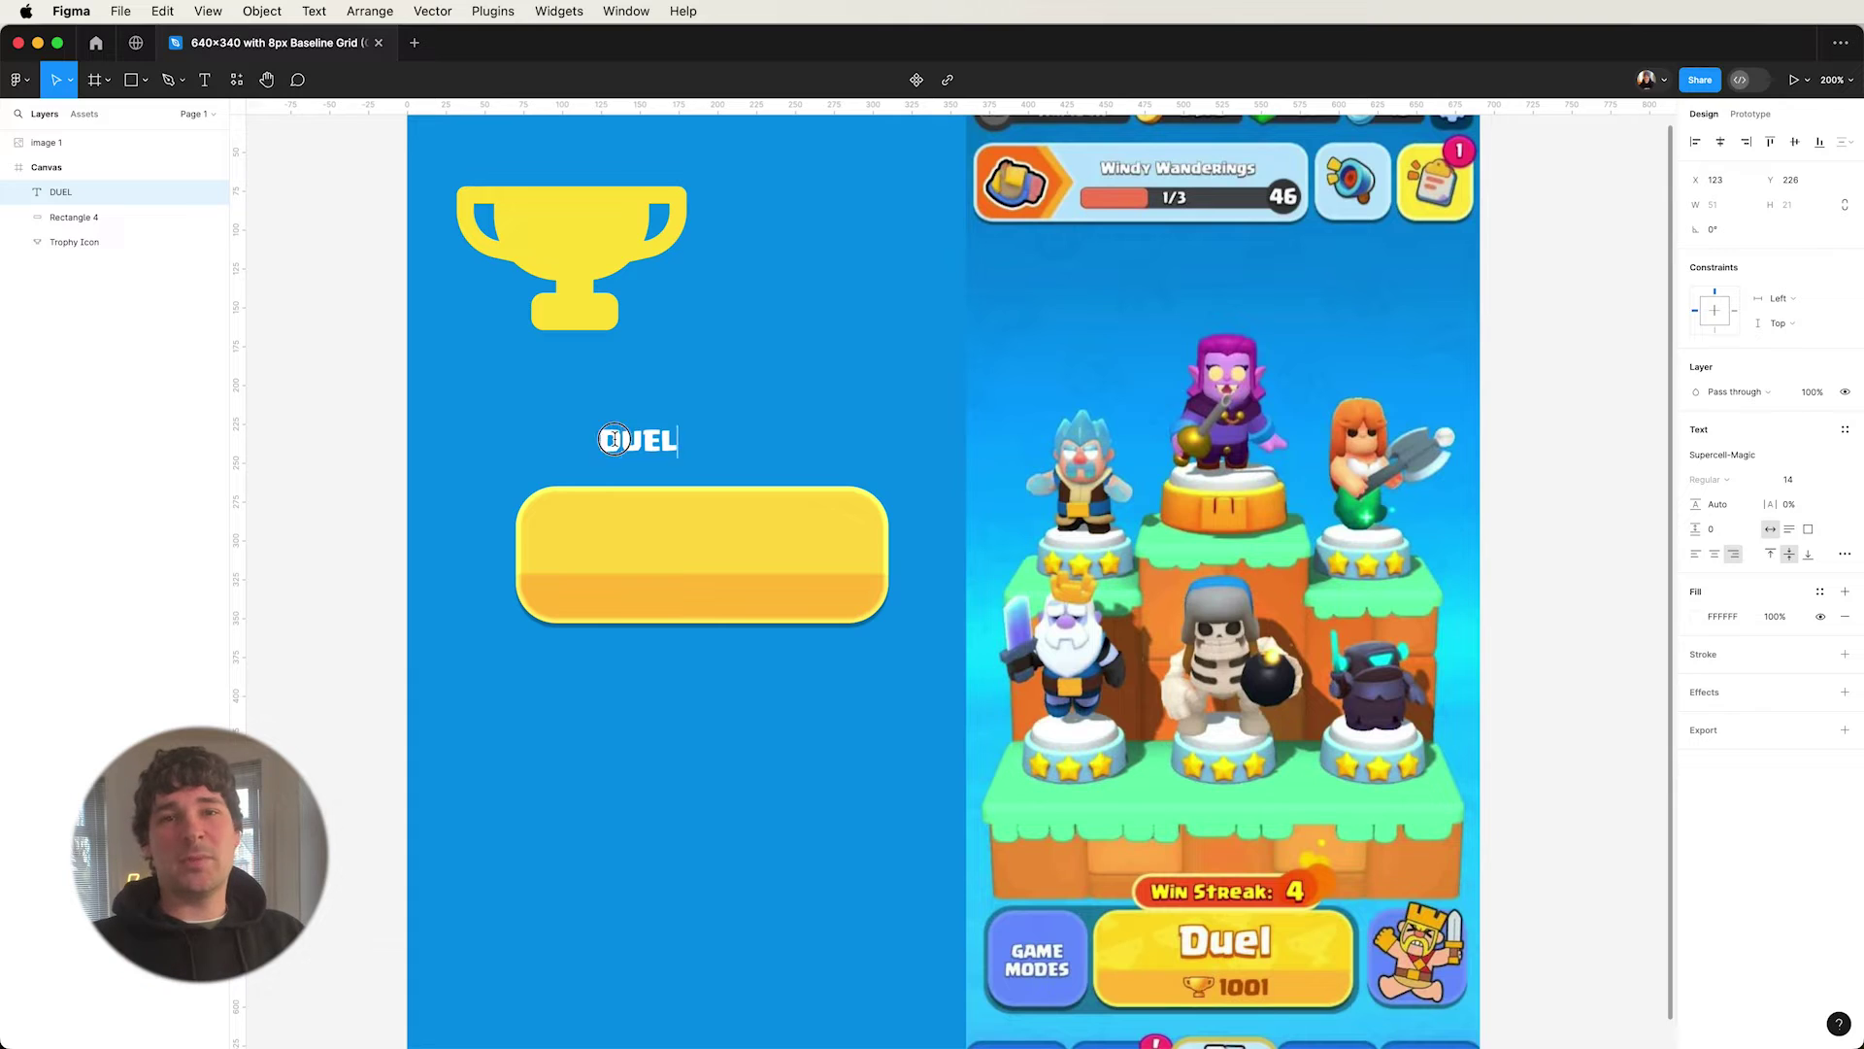
pyautogui.press('Escape')
pyautogui.write('30')
pyautogui.press('Return')
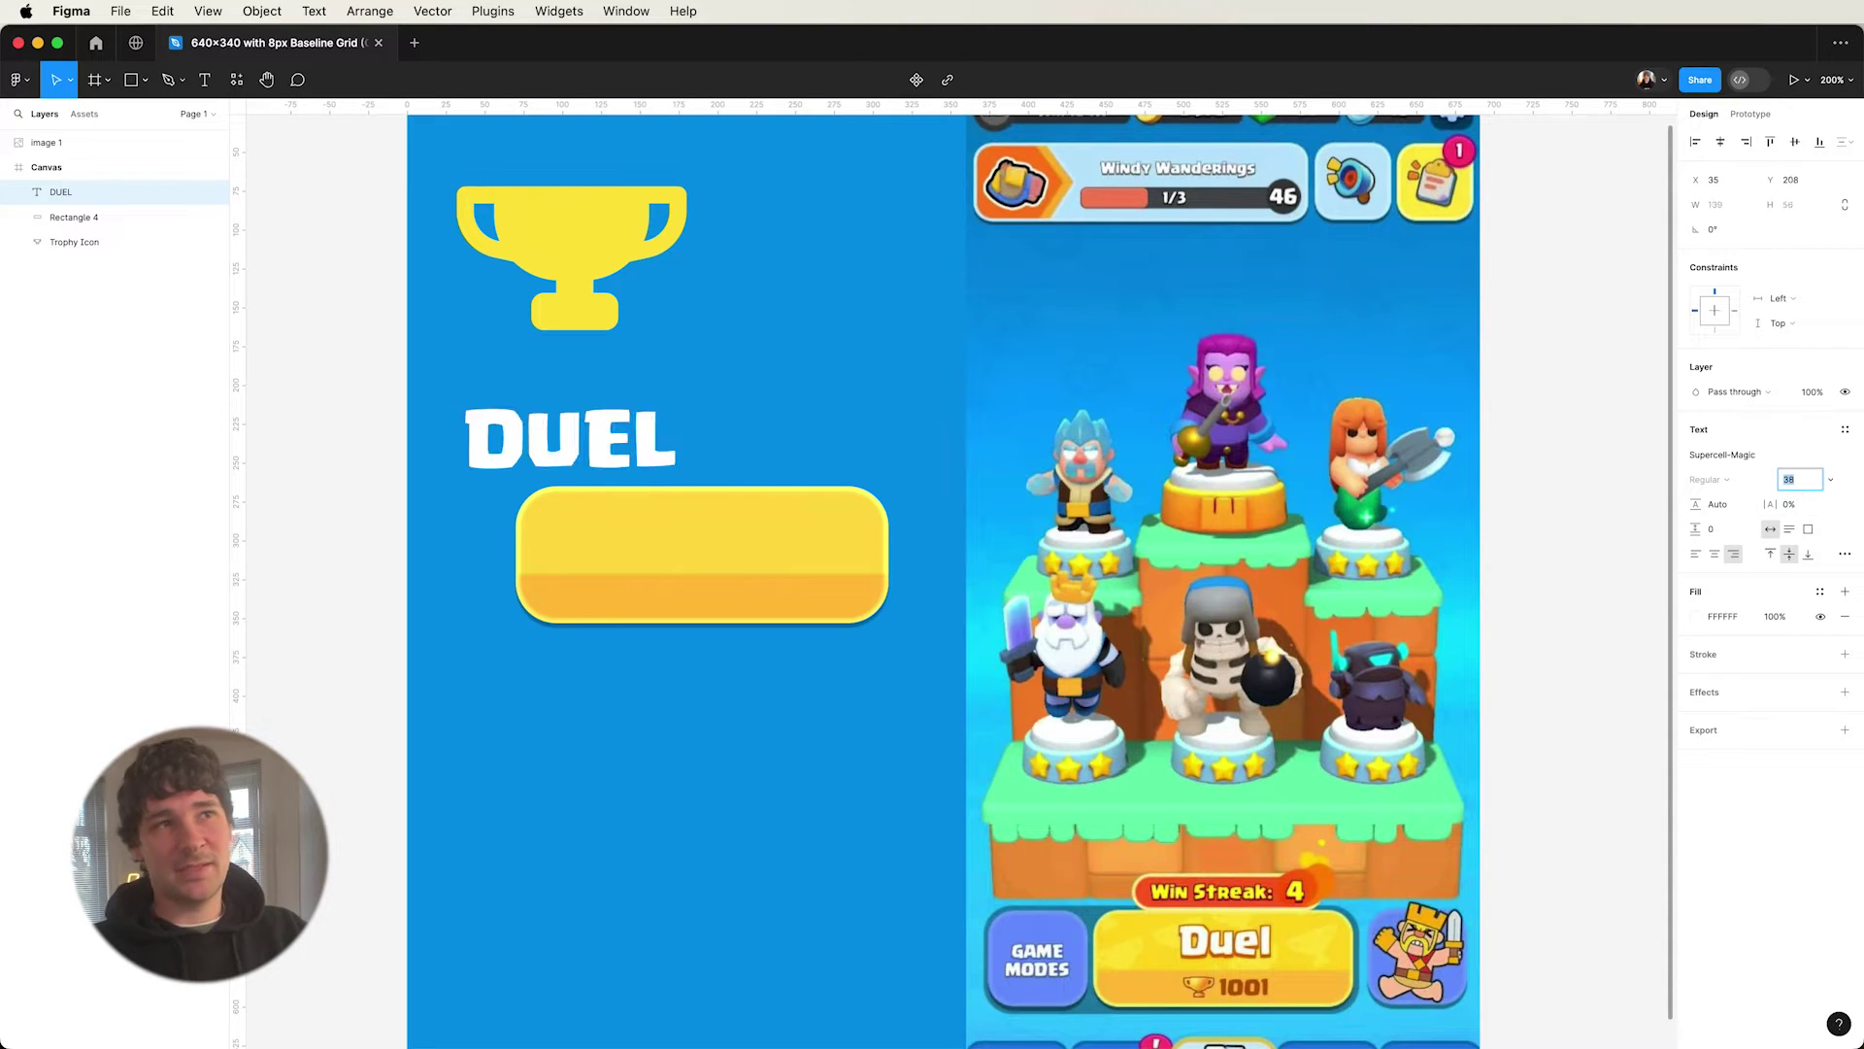
pyautogui.moveTo(597, 443); pyautogui.dragTo(707, 540)
pyautogui.click(1714, 554)
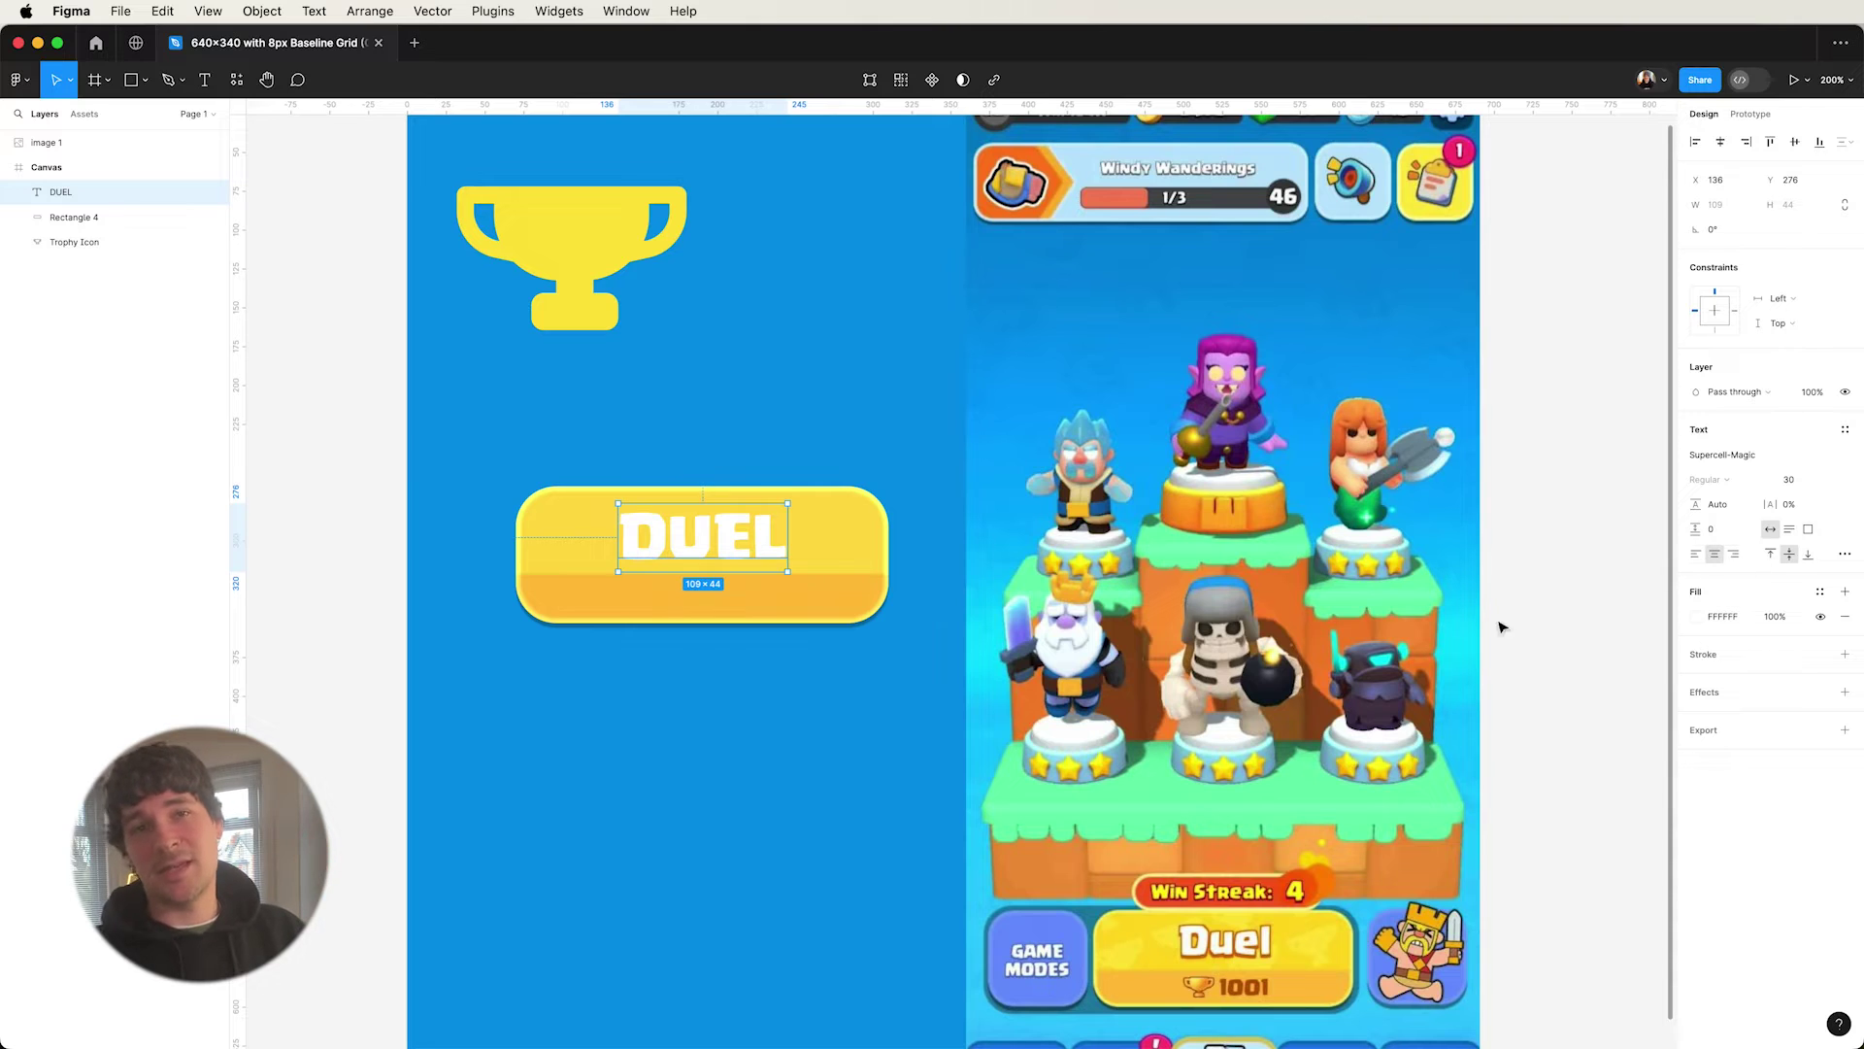
# - Add a black outside stroke of thickness 1 to the DUEL text
pyautogui.click(1844, 654)
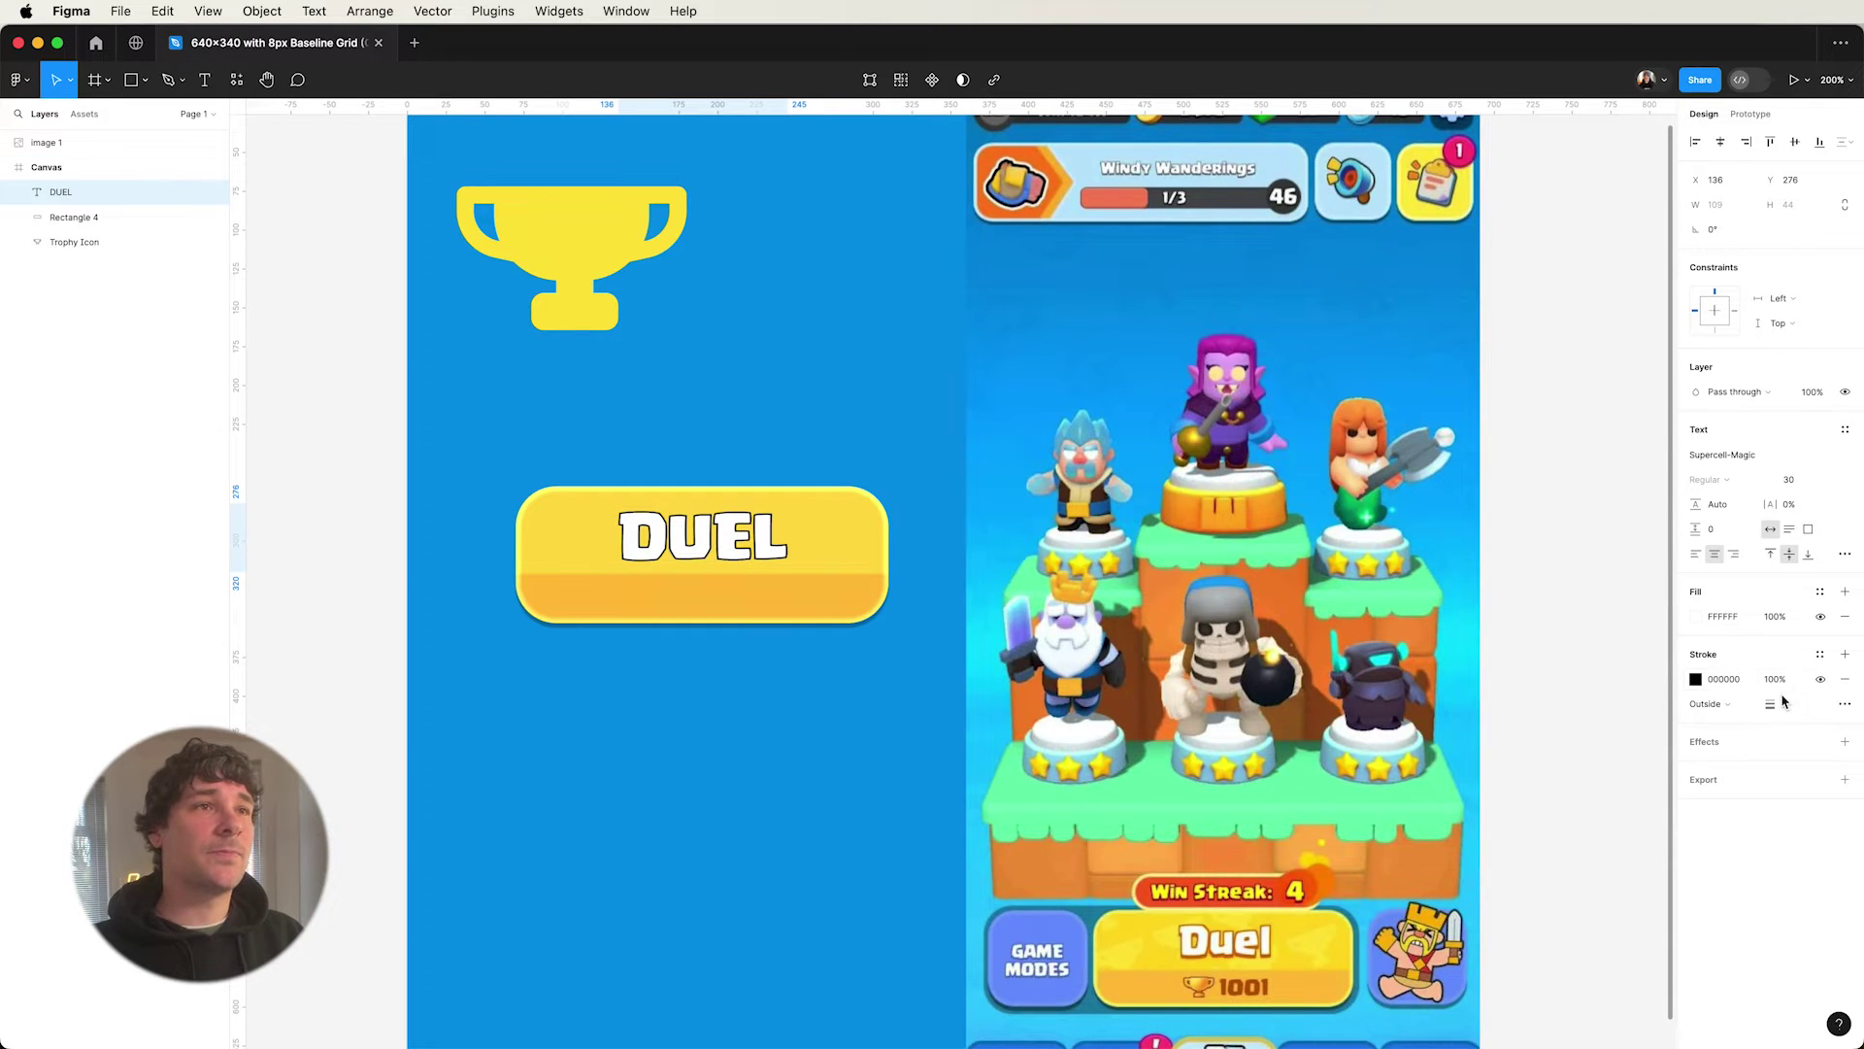
pyautogui.click(1783, 701)
pyautogui.write('2')
pyautogui.press('Return')
pyautogui.write('1')
pyautogui.press('Return')
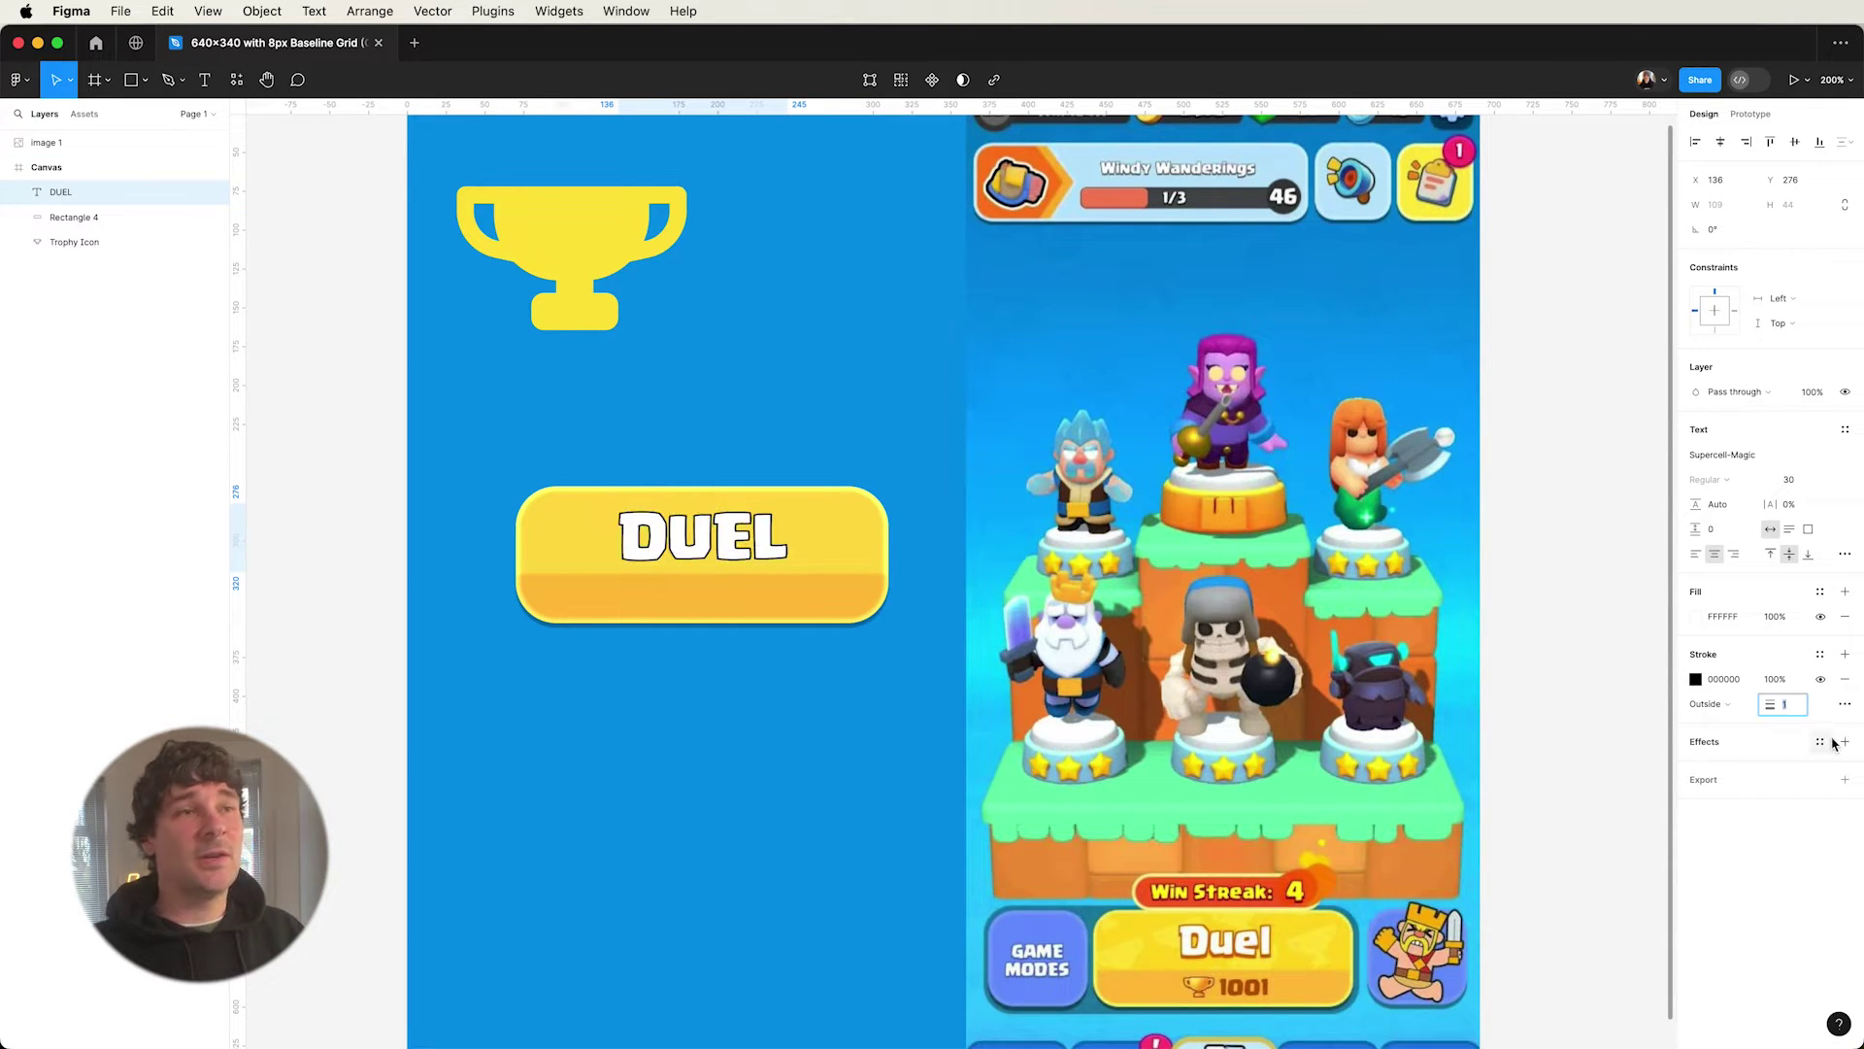
# - Add a drop shadow to the DUEL text with blur 0, Y offset 2 and 100% opacity
pyautogui.click(1845, 741)
pyautogui.click(1695, 766)
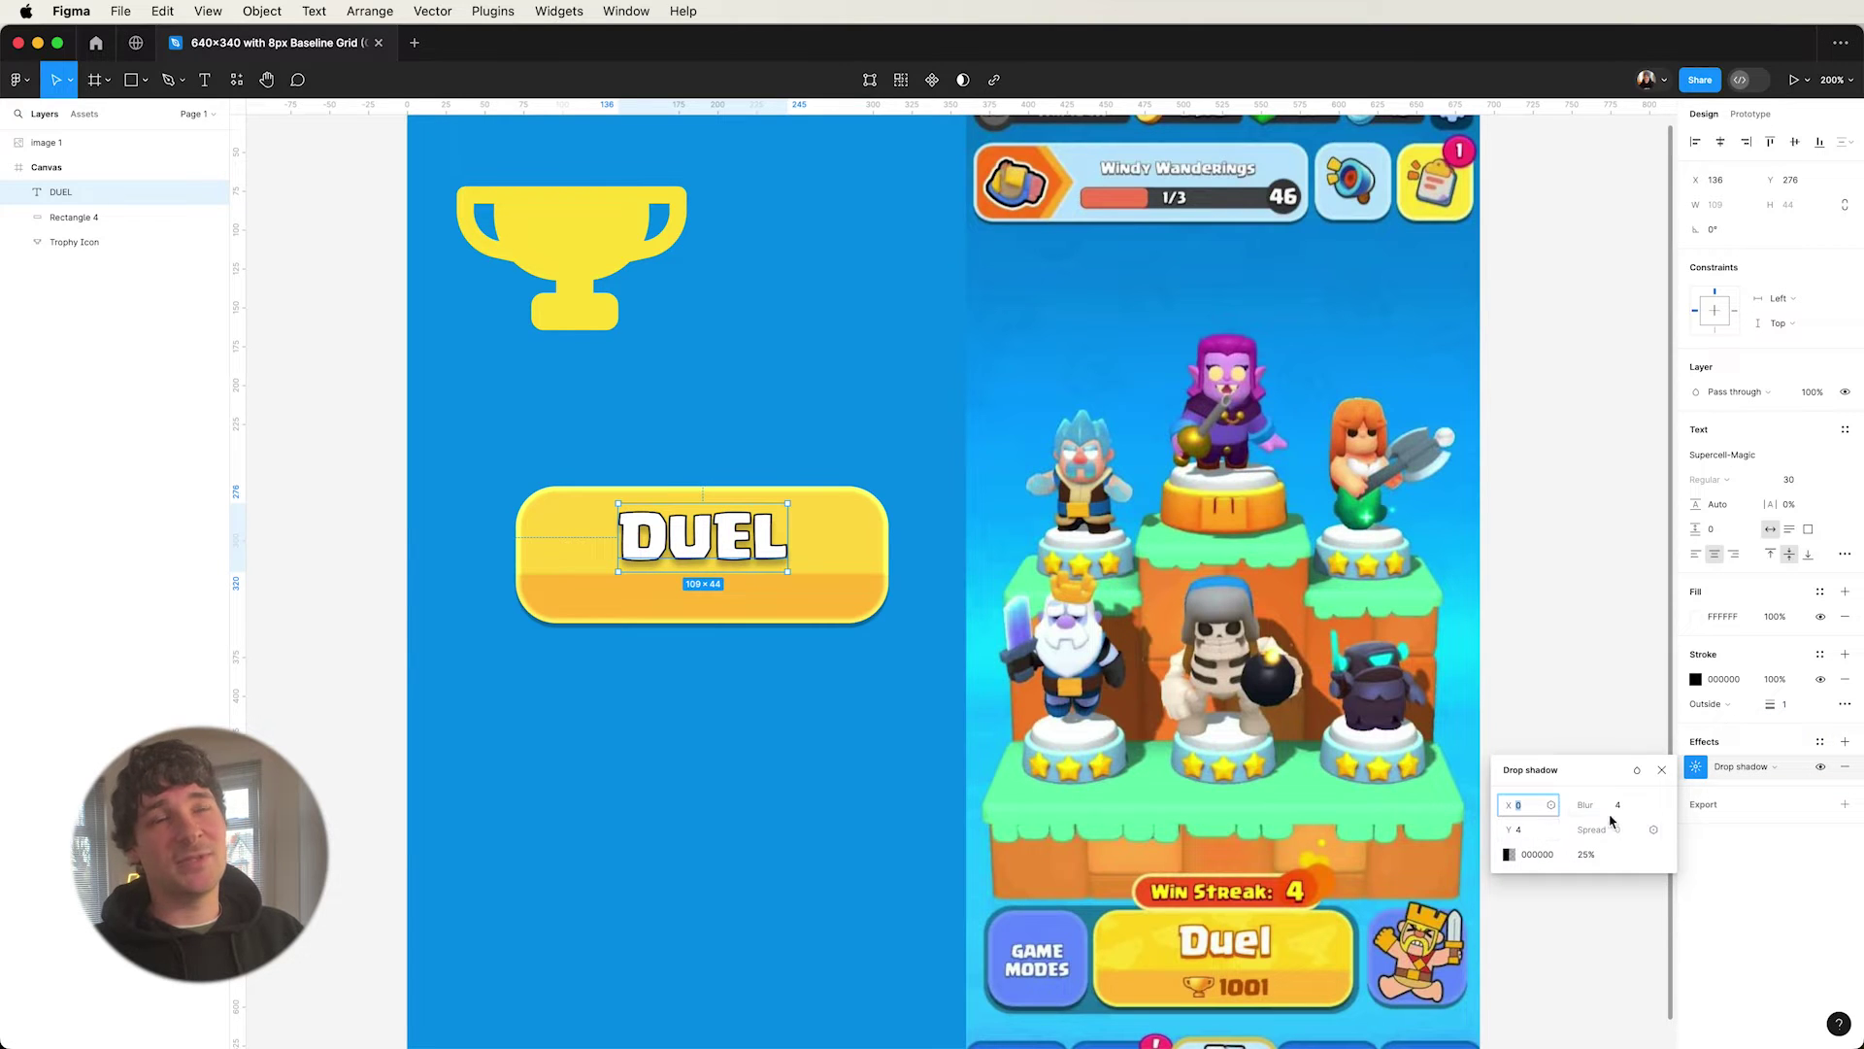
pyautogui.click(1617, 806)
pyautogui.write('0')
pyautogui.press('Return')
pyautogui.click(1532, 835)
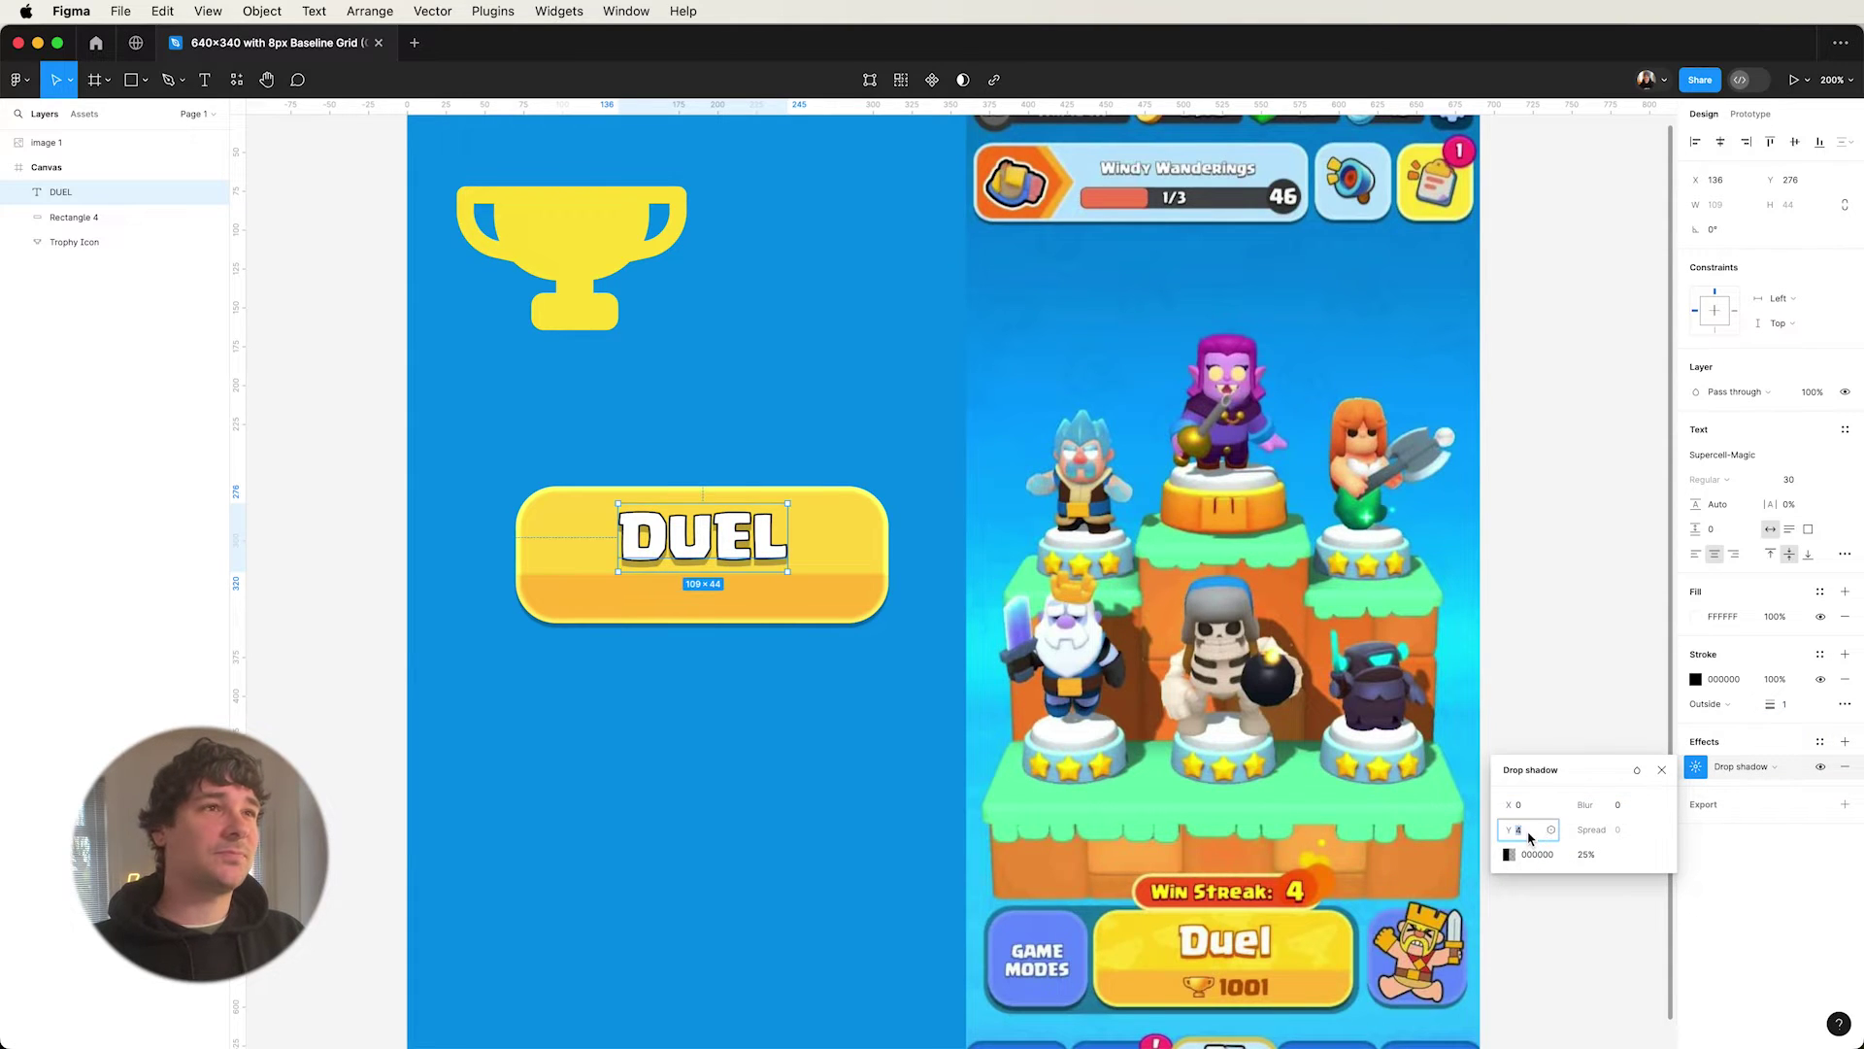
pyautogui.press('Down')
pyautogui.click(1599, 856)
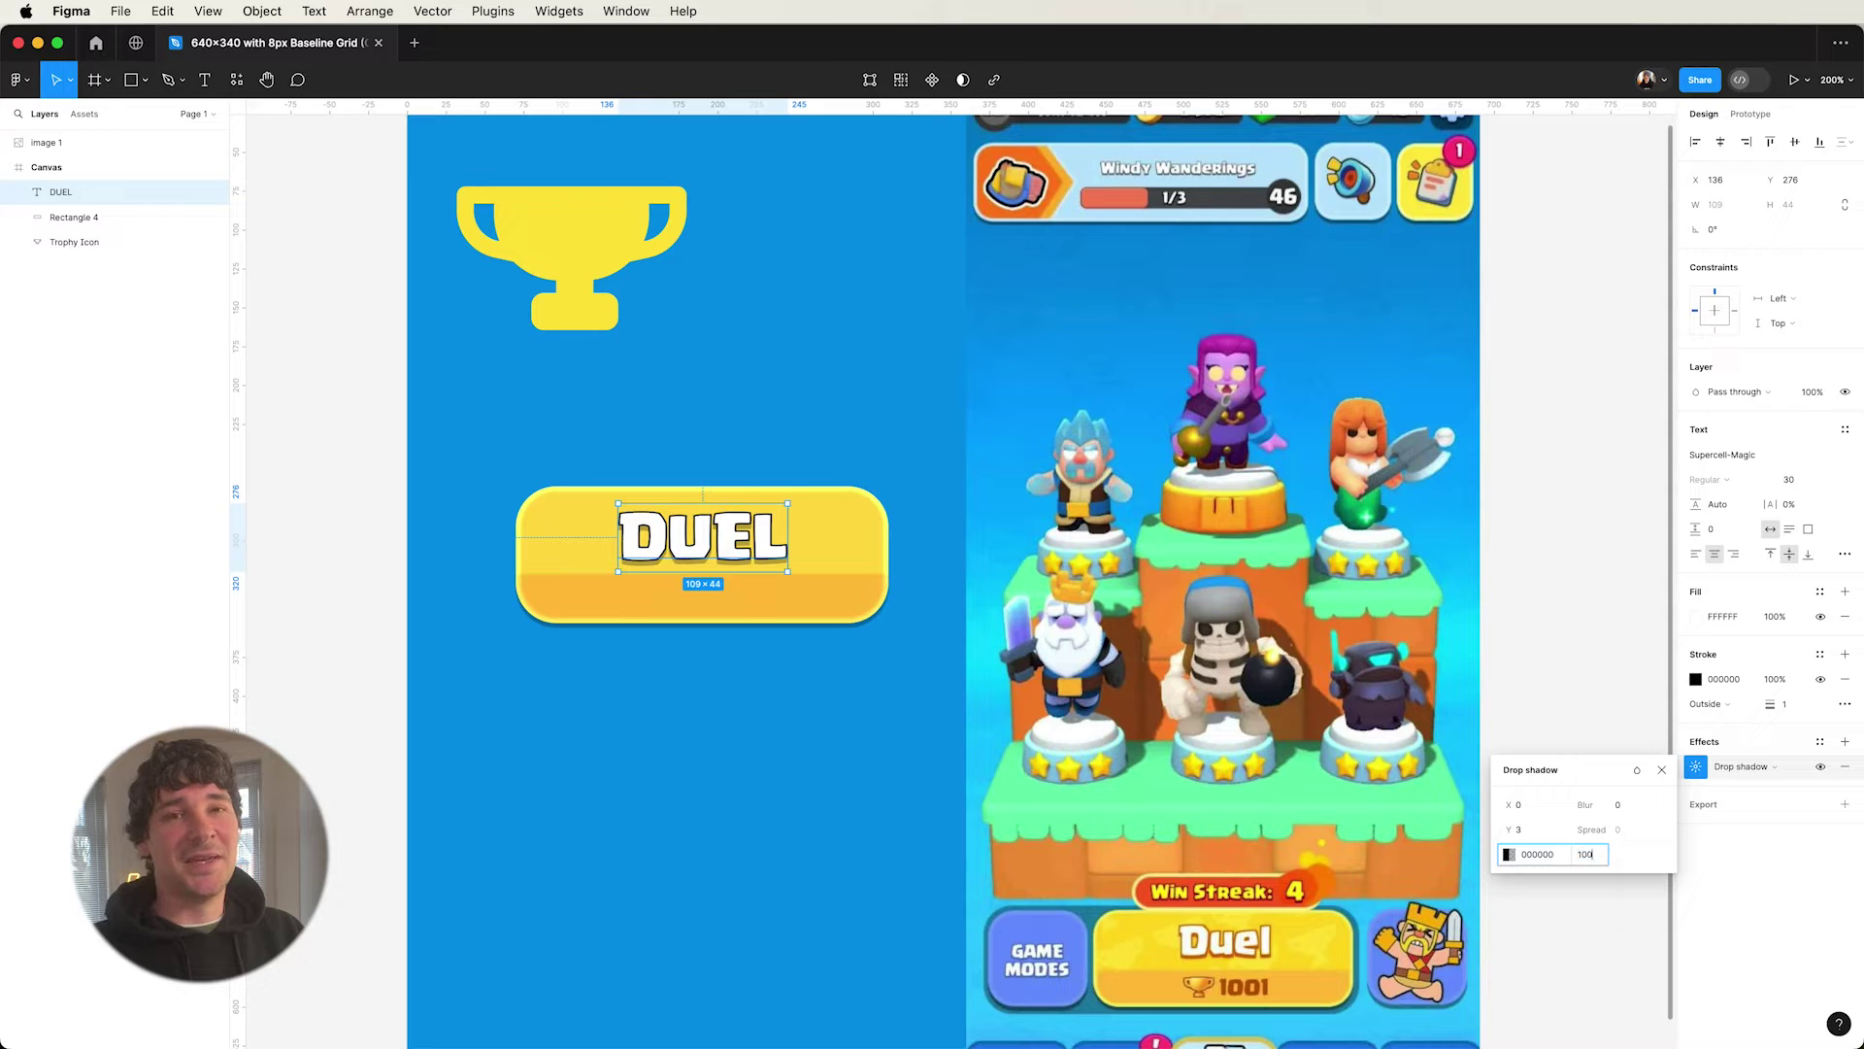
pyautogui.write('100')
pyautogui.press('Return')
pyautogui.click(1535, 831)
pyautogui.write('2')
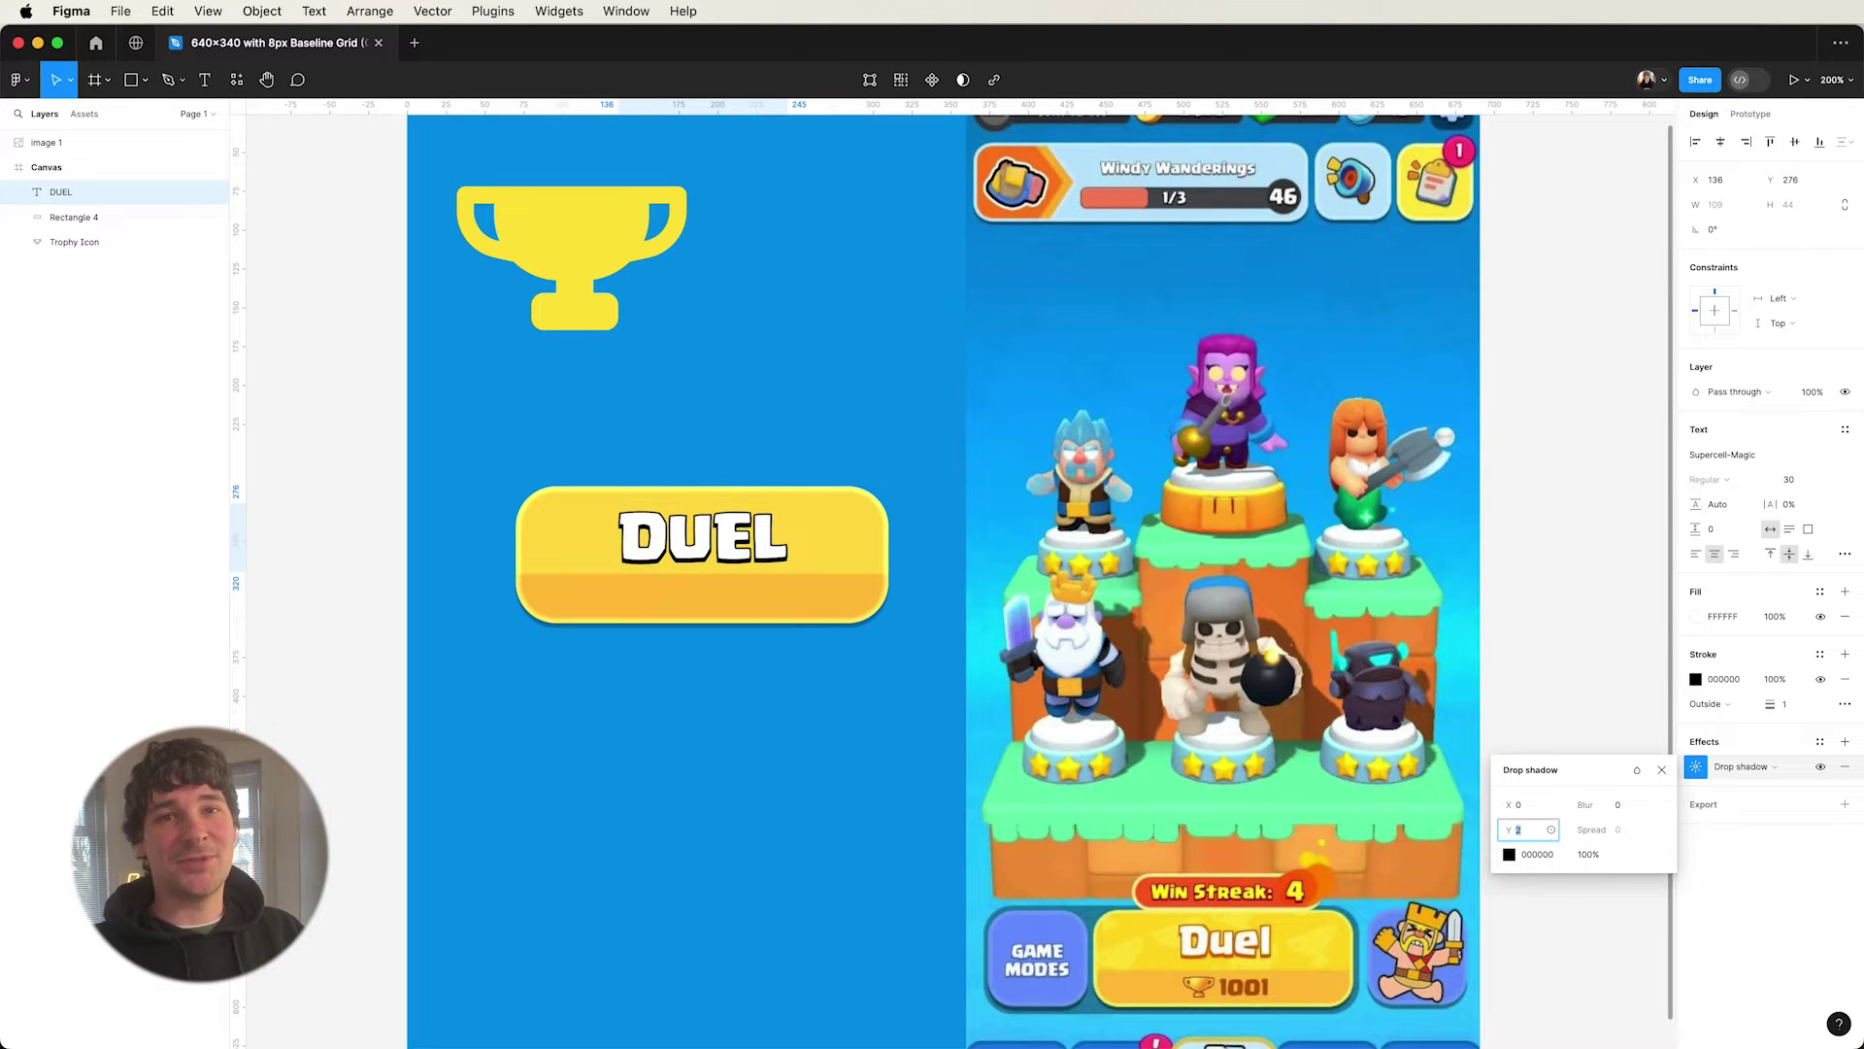
# - Change the DUEL text's drop shadow colour to the brownish orange CC690E sampled from the reference Duel lettering
pyautogui.click(1510, 855)
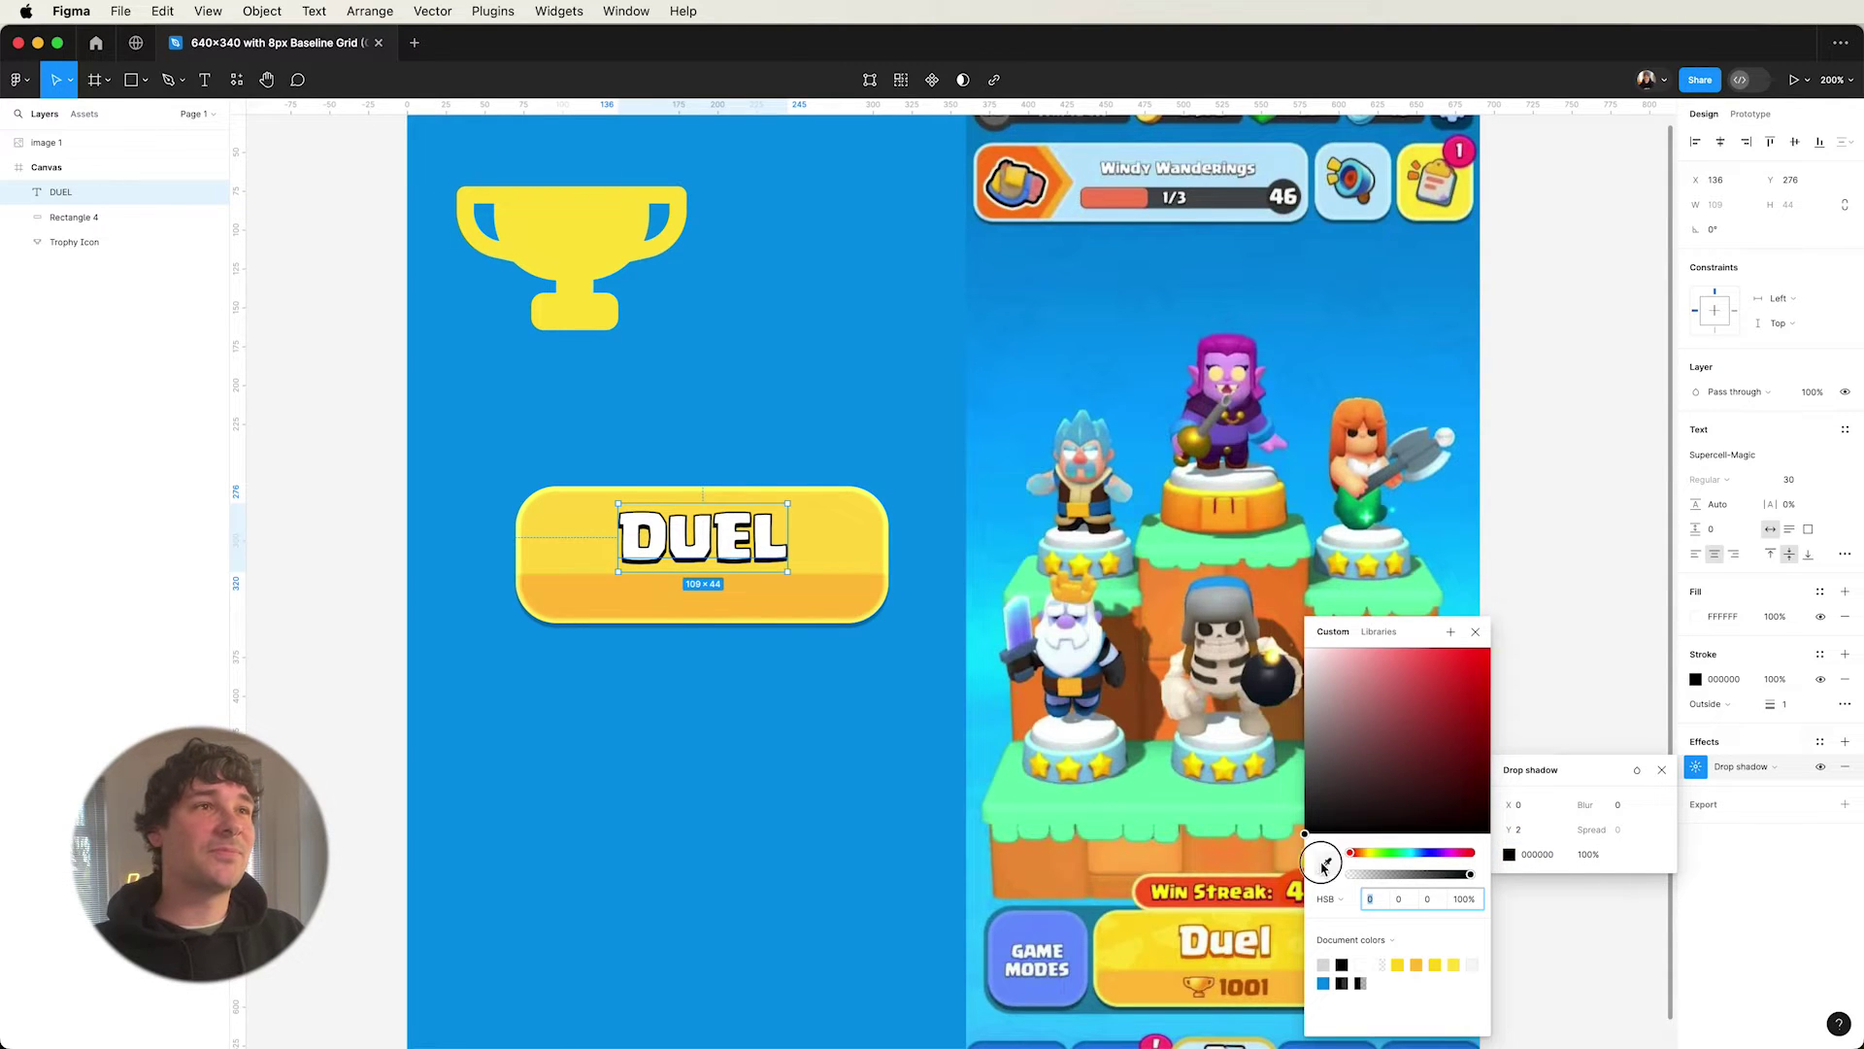
pyautogui.click(1325, 864)
pyautogui.click(1187, 952)
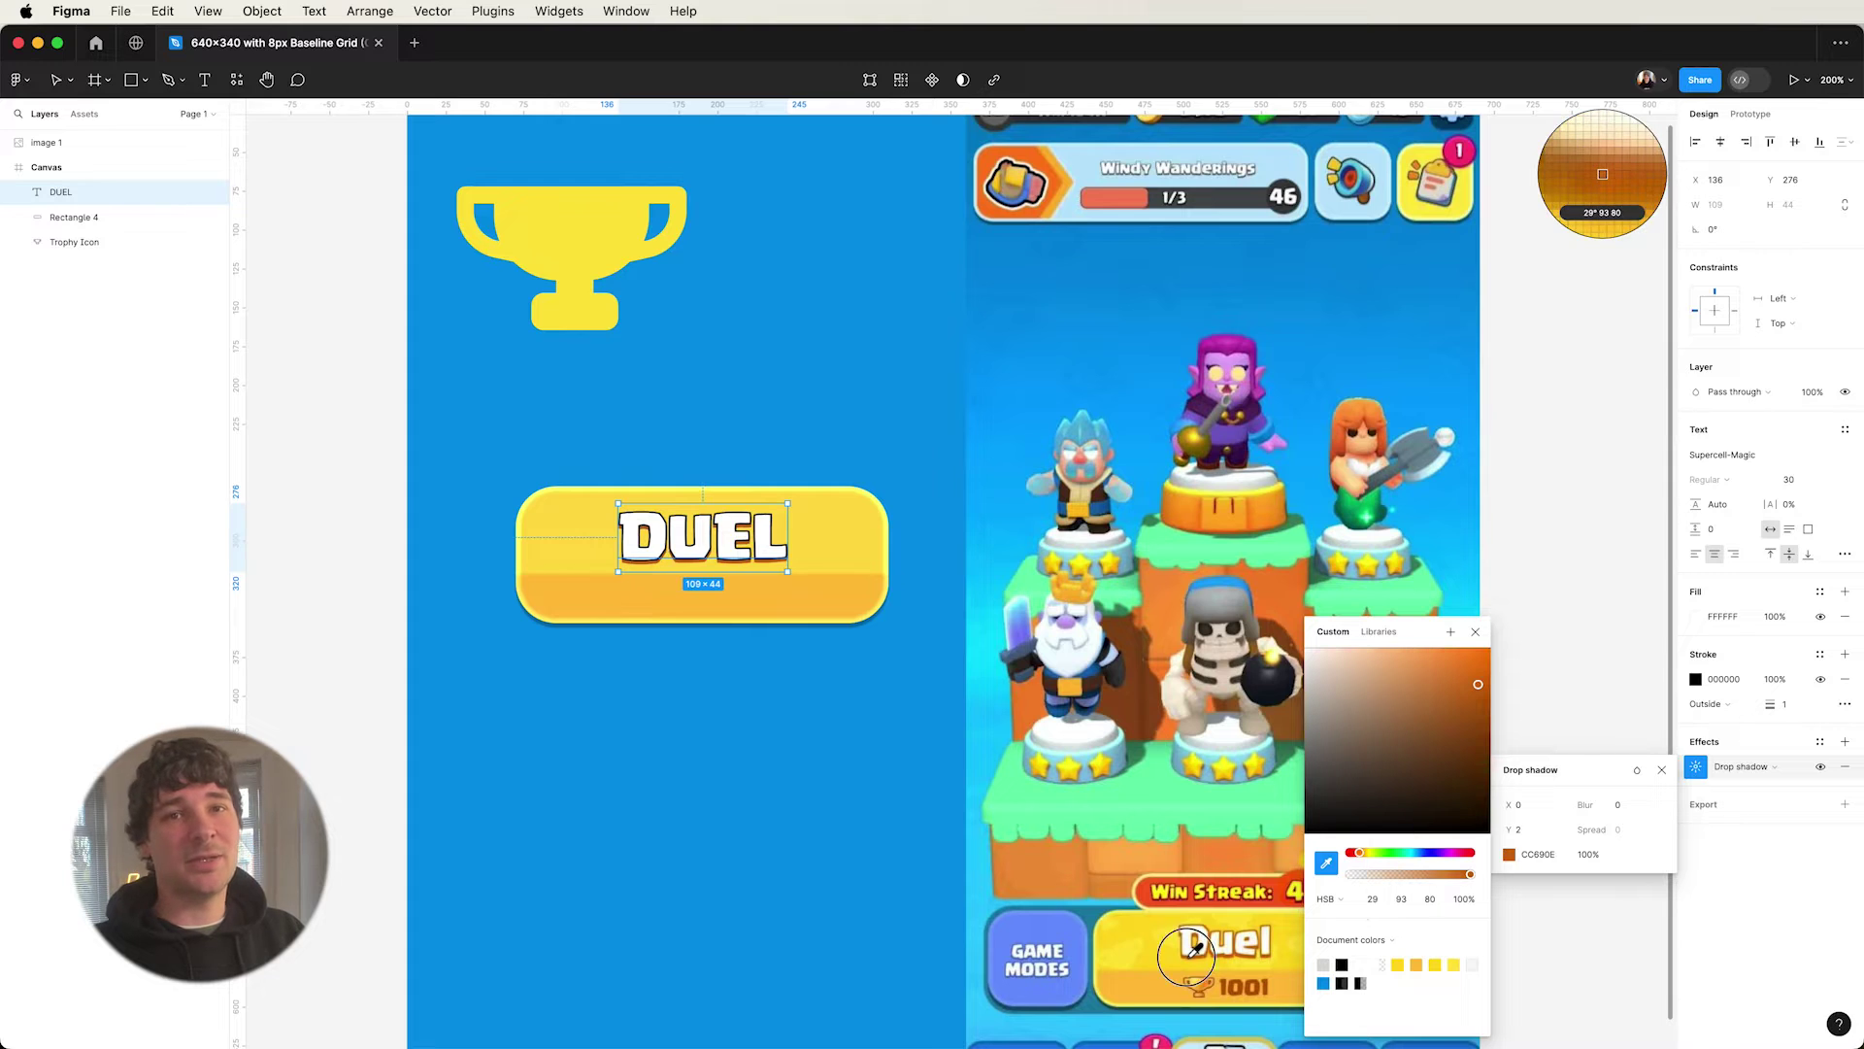
pyautogui.click(1473, 634)
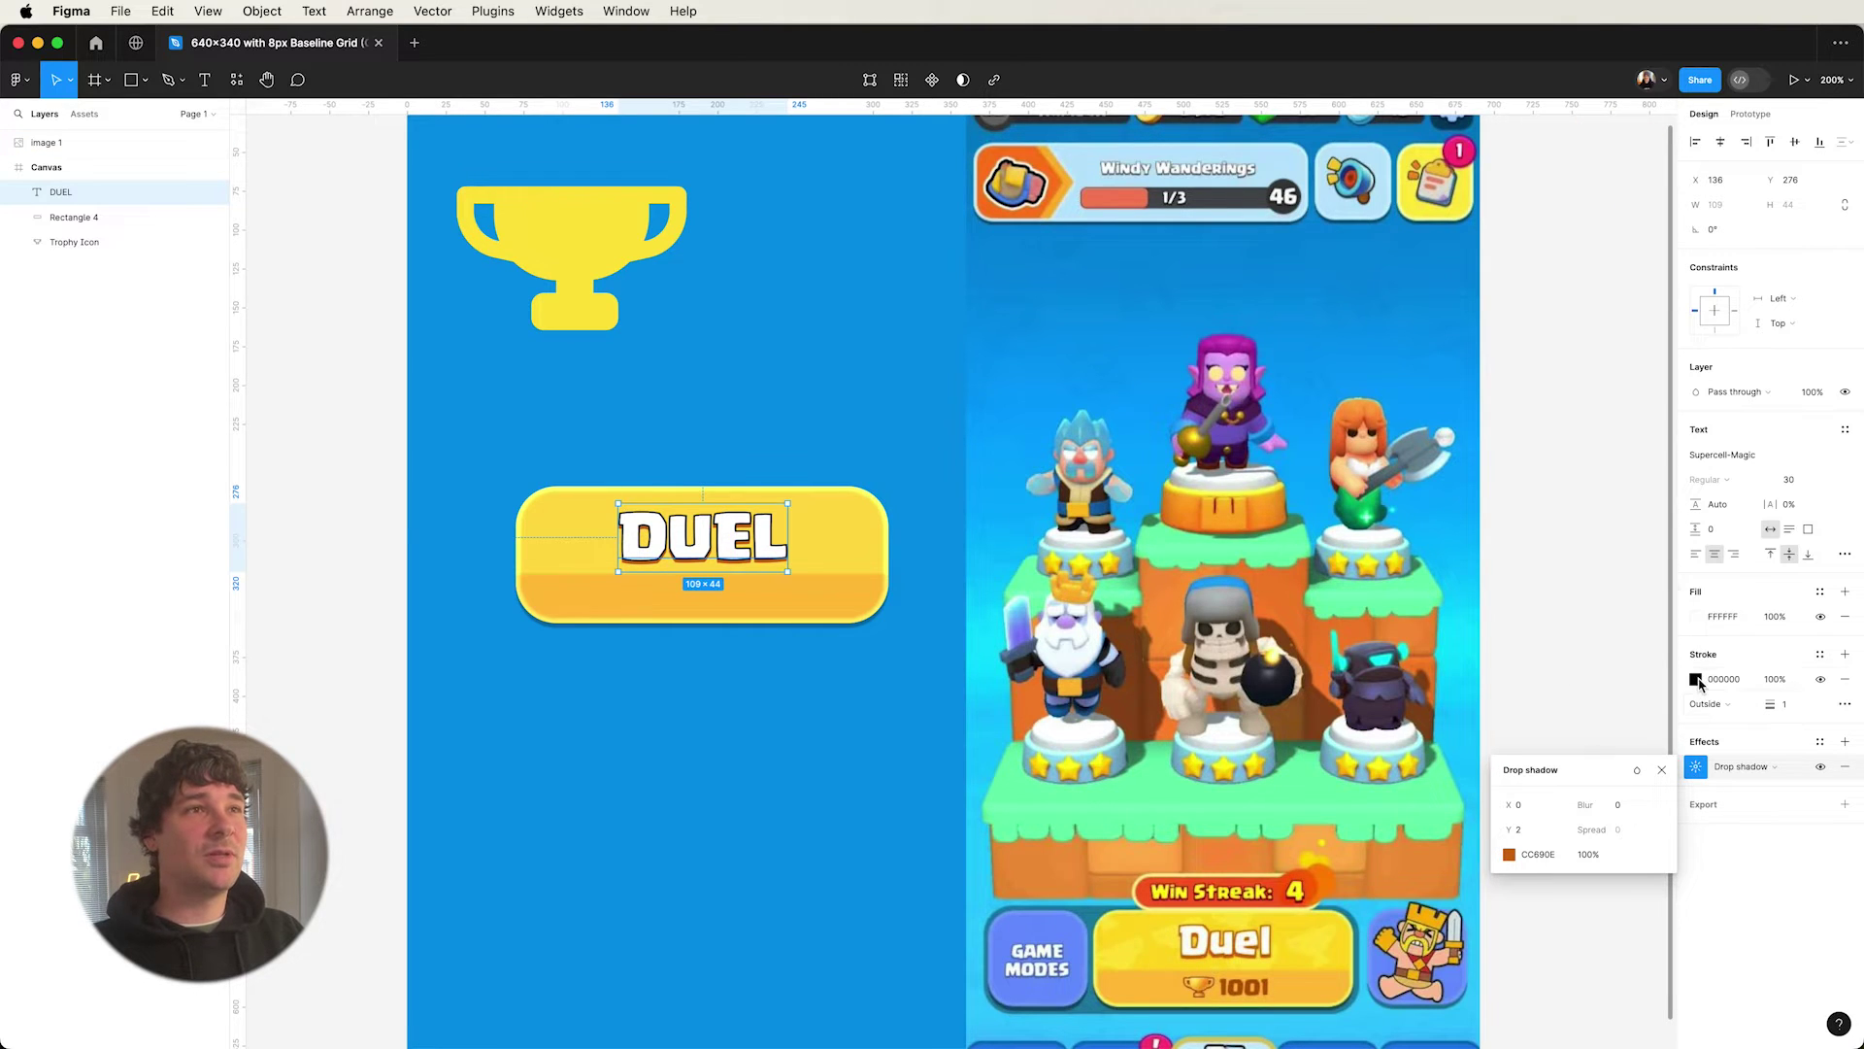
# - Match the DUEL text's stroke colour to its CC690E drop shadow and tighten the letter spacing to -6%
pyautogui.click(1697, 678)
pyautogui.click(1513, 862)
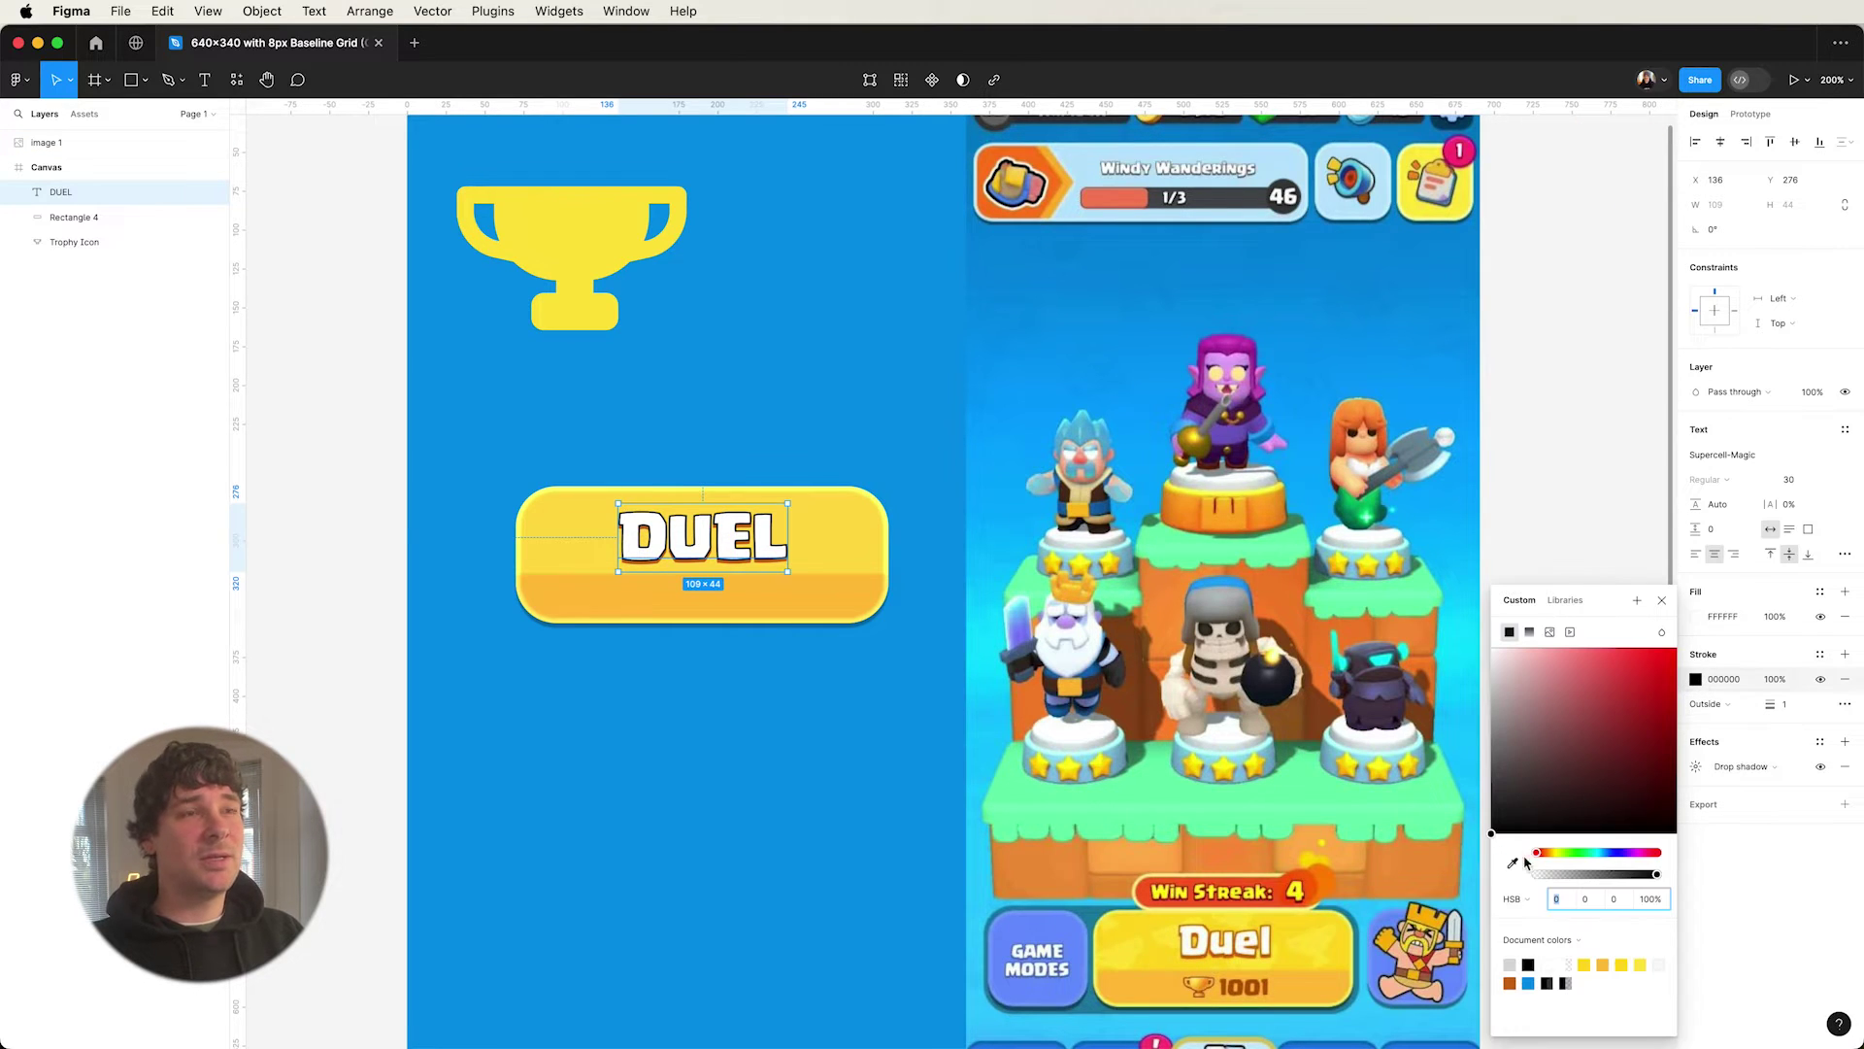
pyautogui.click(732, 556)
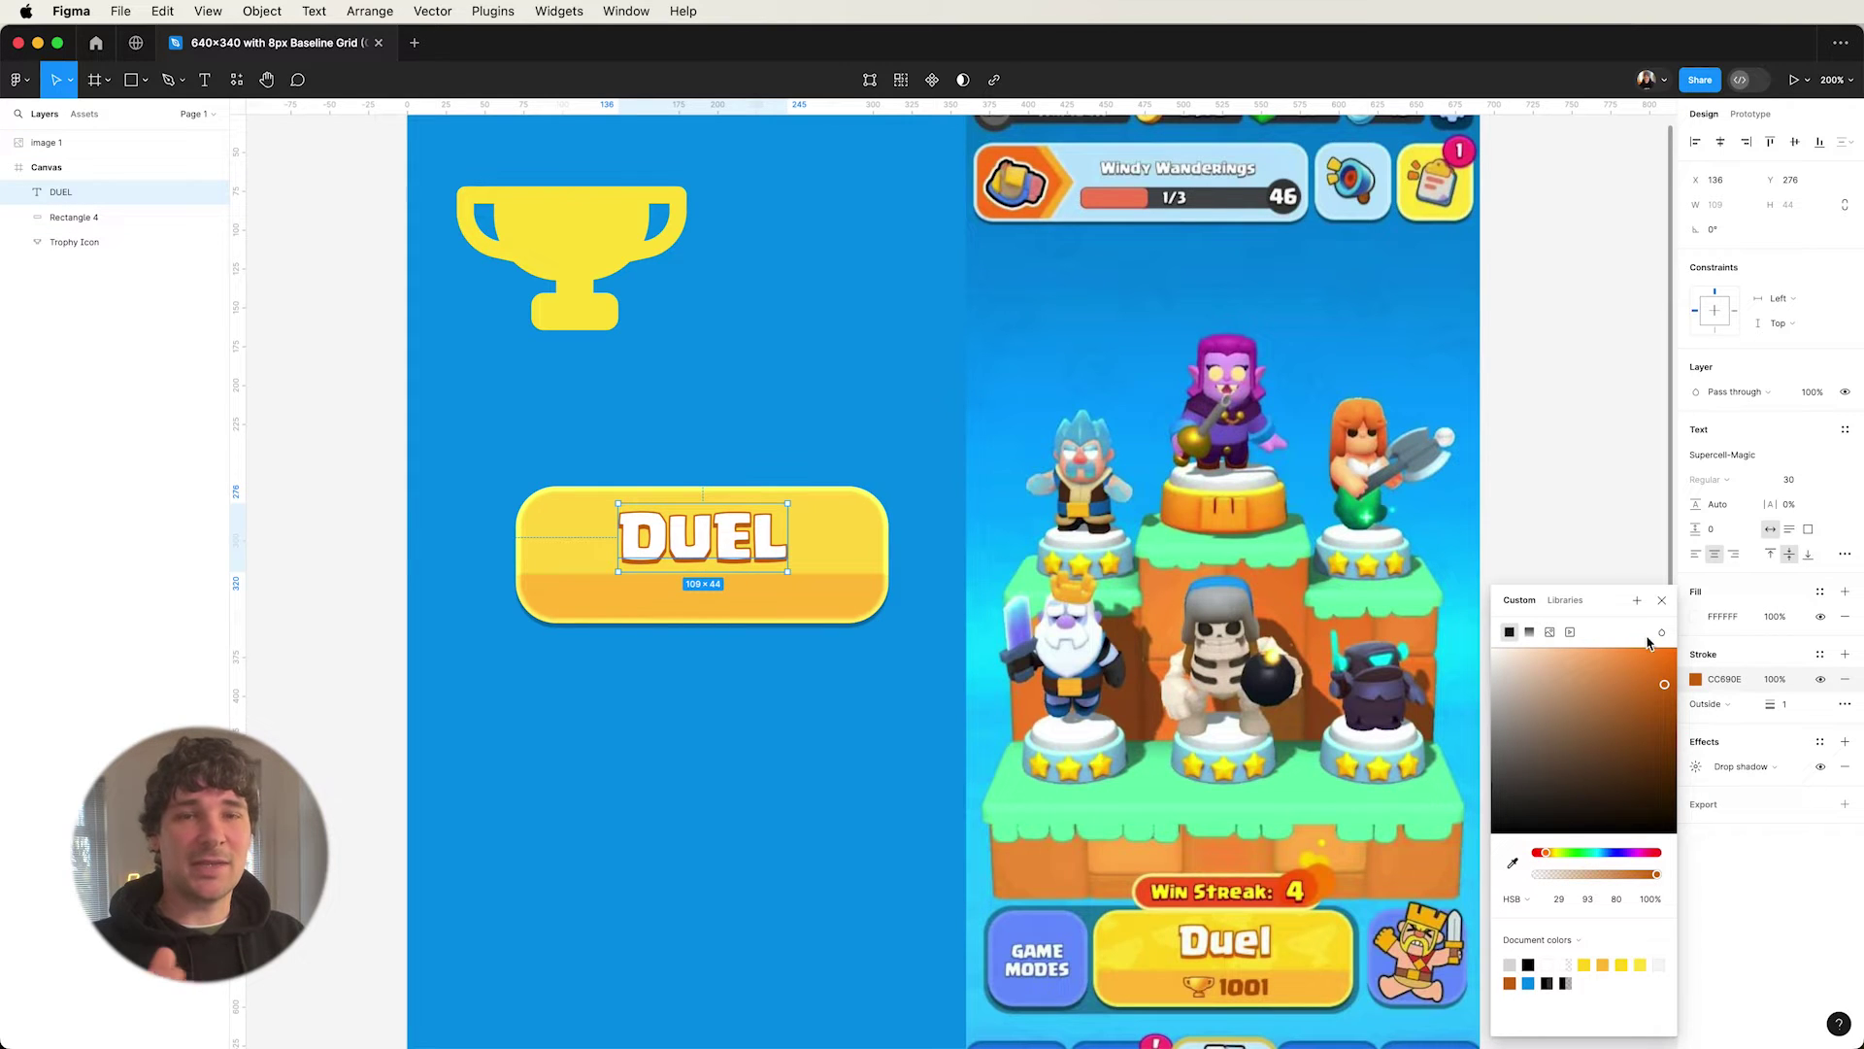
pyautogui.click(1661, 600)
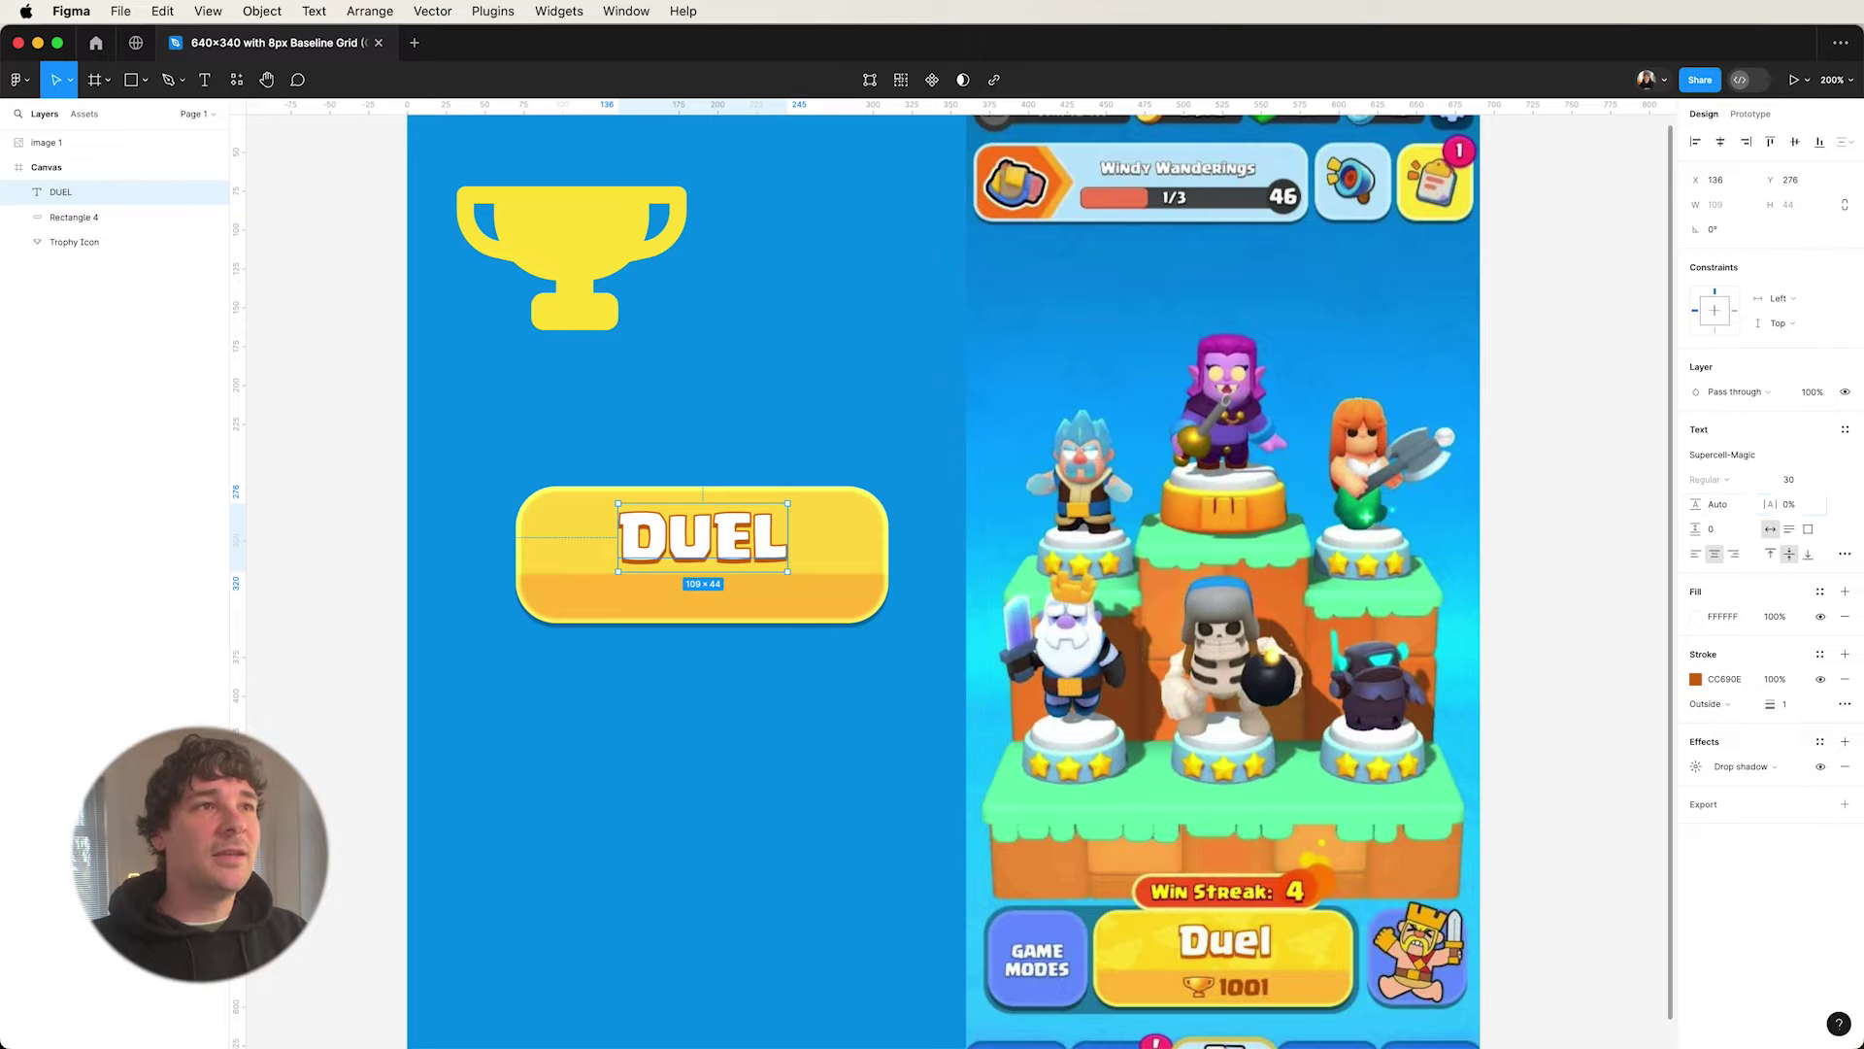
pyautogui.moveTo(1769, 504); pyautogui.dragTo(1760, 504)
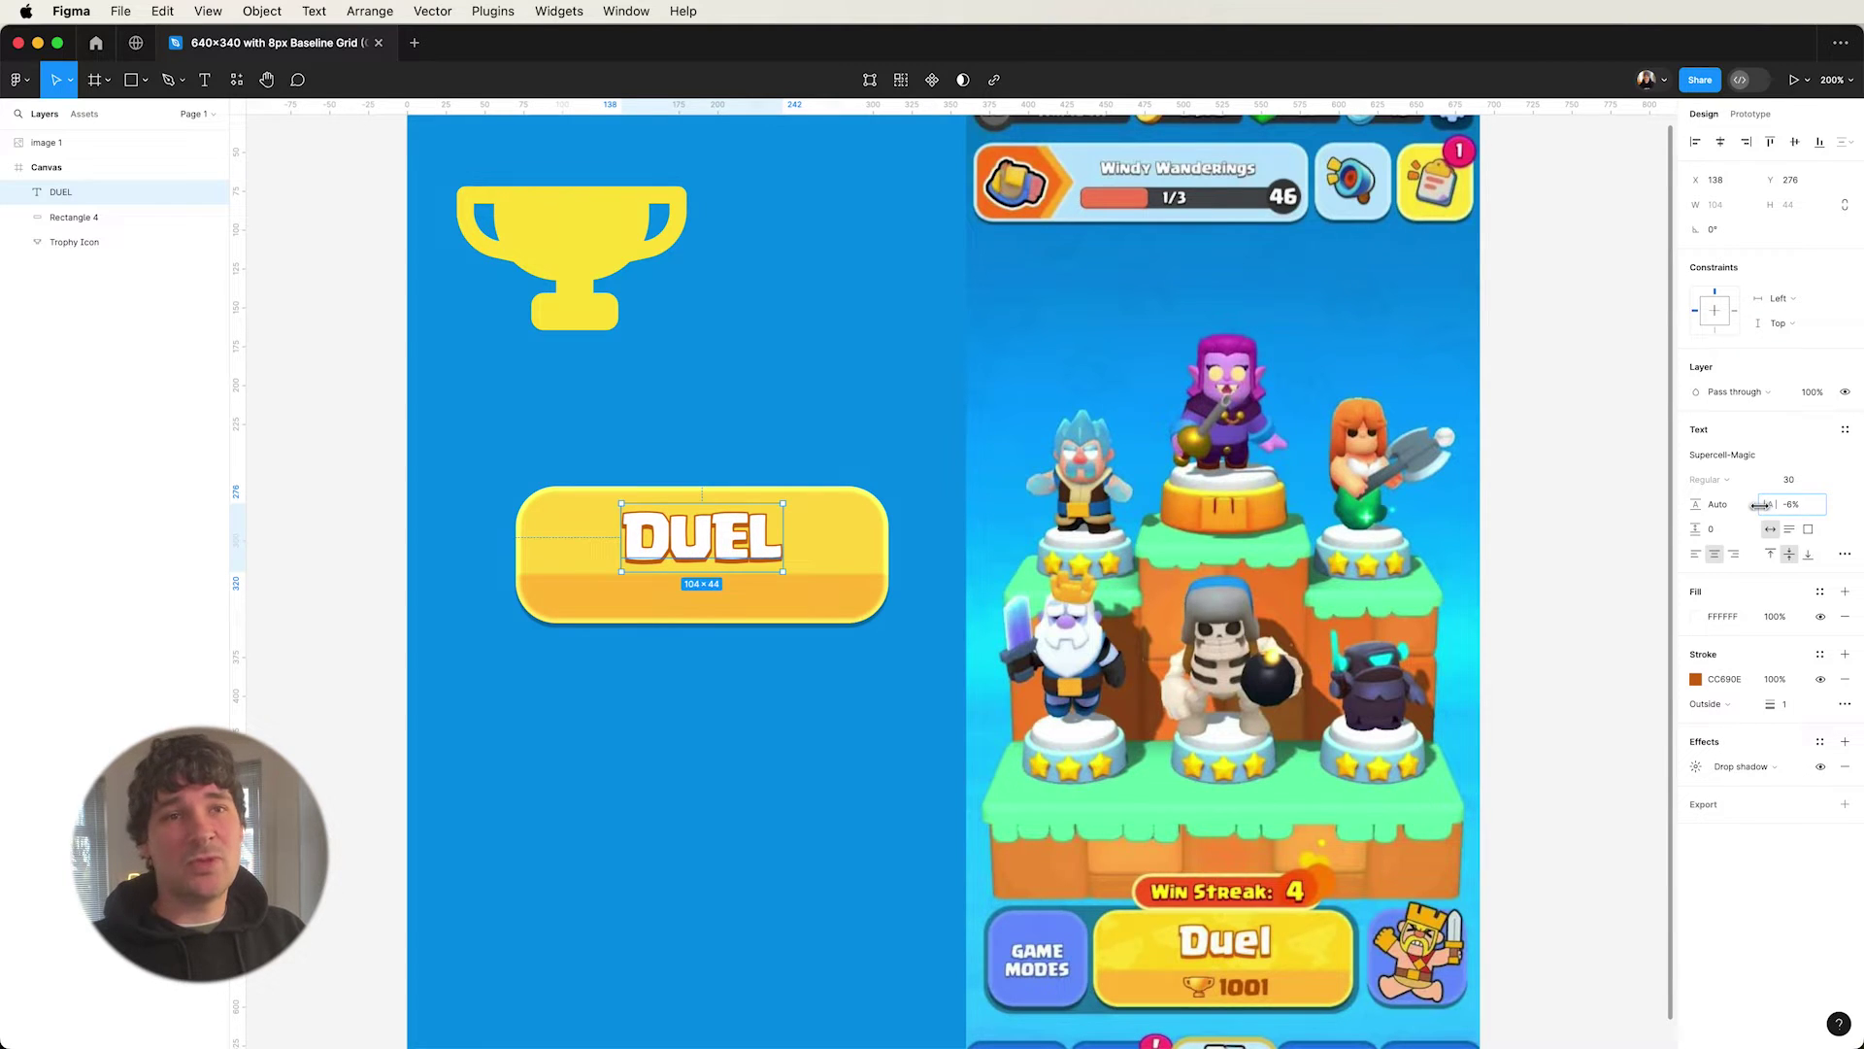
# - Change the button's DUEL label text to read "Duel"
pyautogui.doubleClick(673, 551)
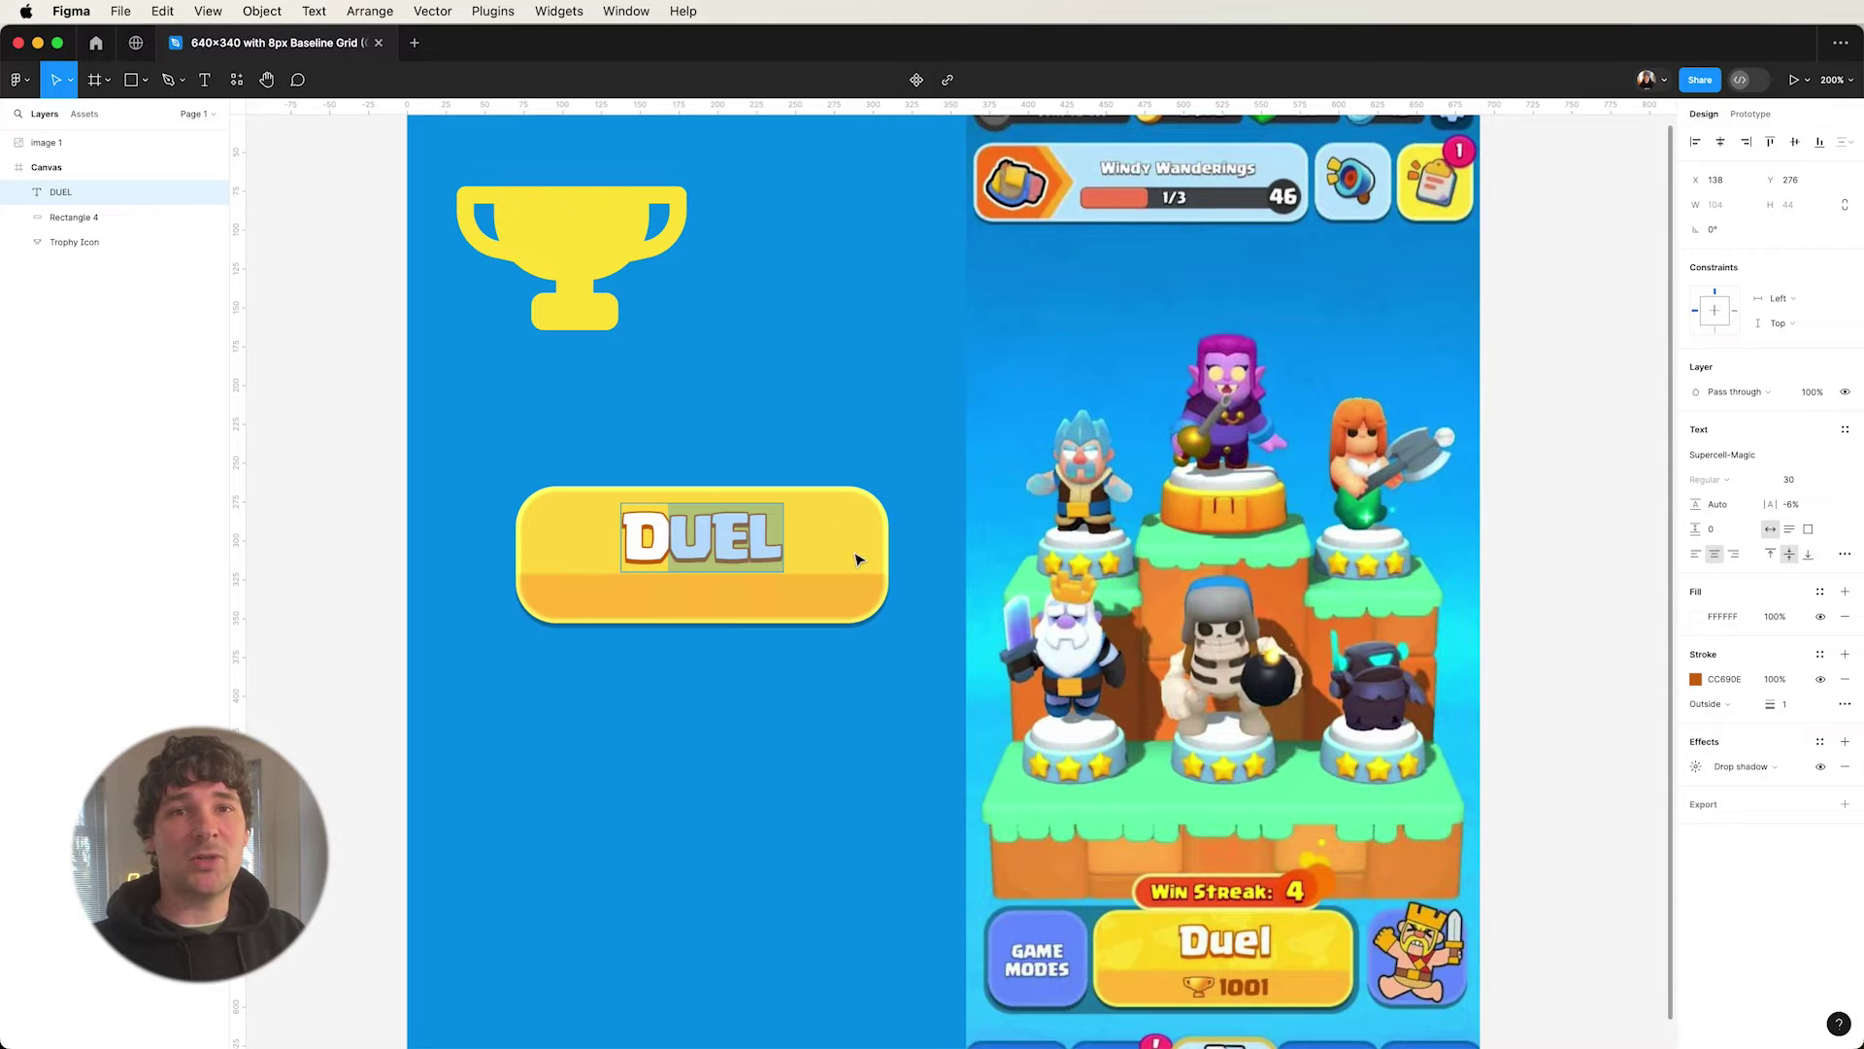
pyautogui.write('Duel')
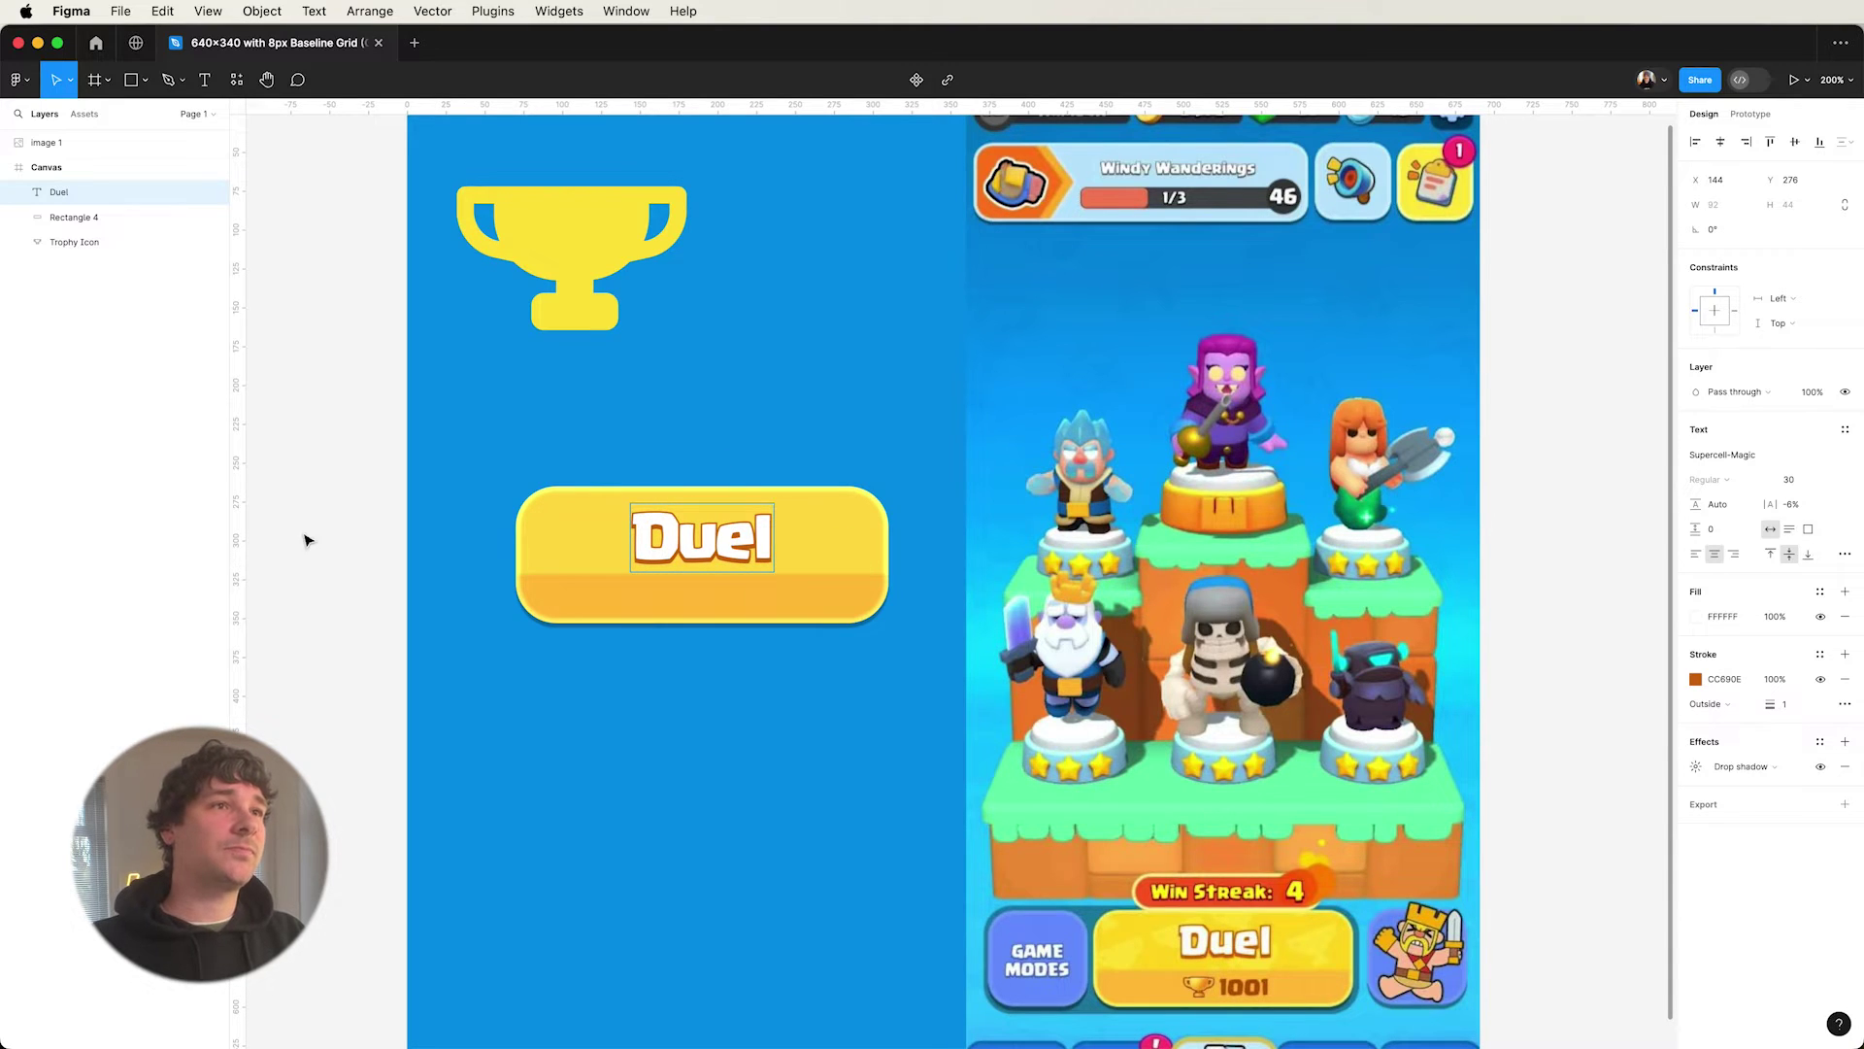
pyautogui.click(323, 620)
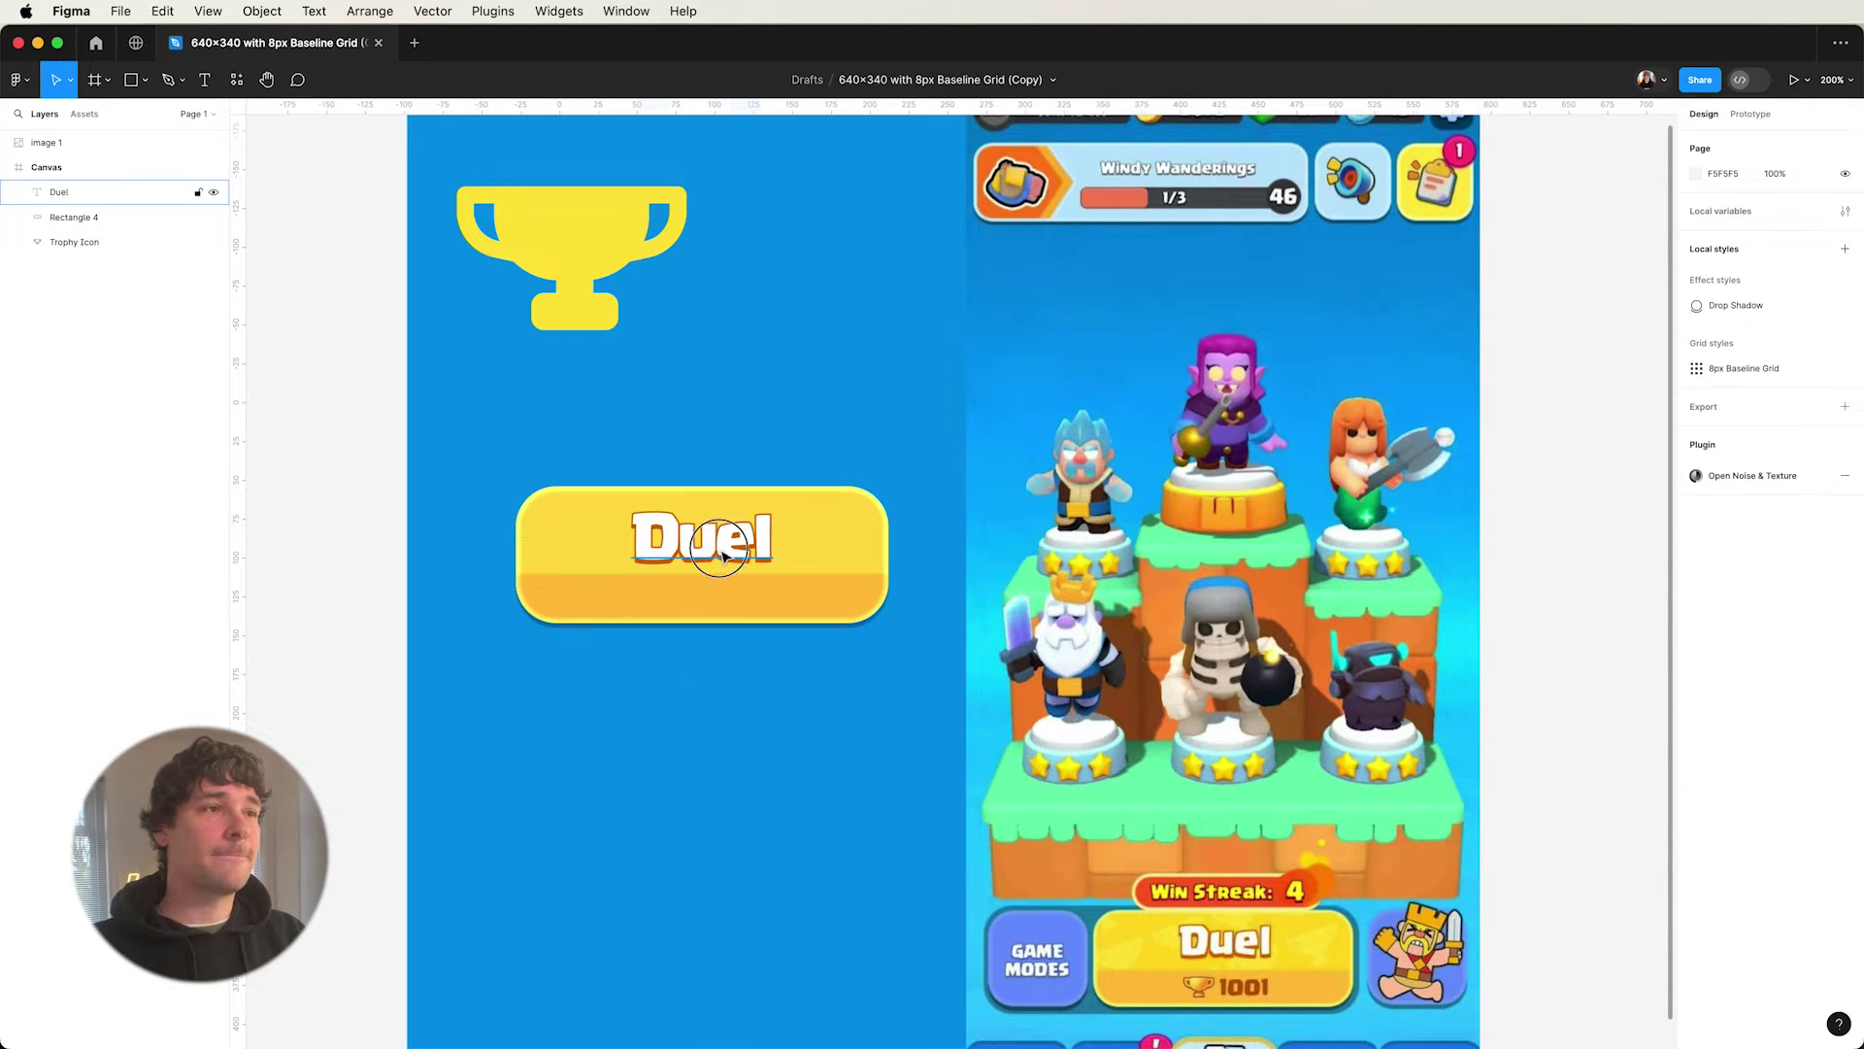
# - Duplicate the Duel text directly below itself and change the copy to read "1001"
pyautogui.moveTo(724, 560); pyautogui.dragTo(723, 633)
pyautogui.doubleClick(721, 626)
pyautogui.write('1001')
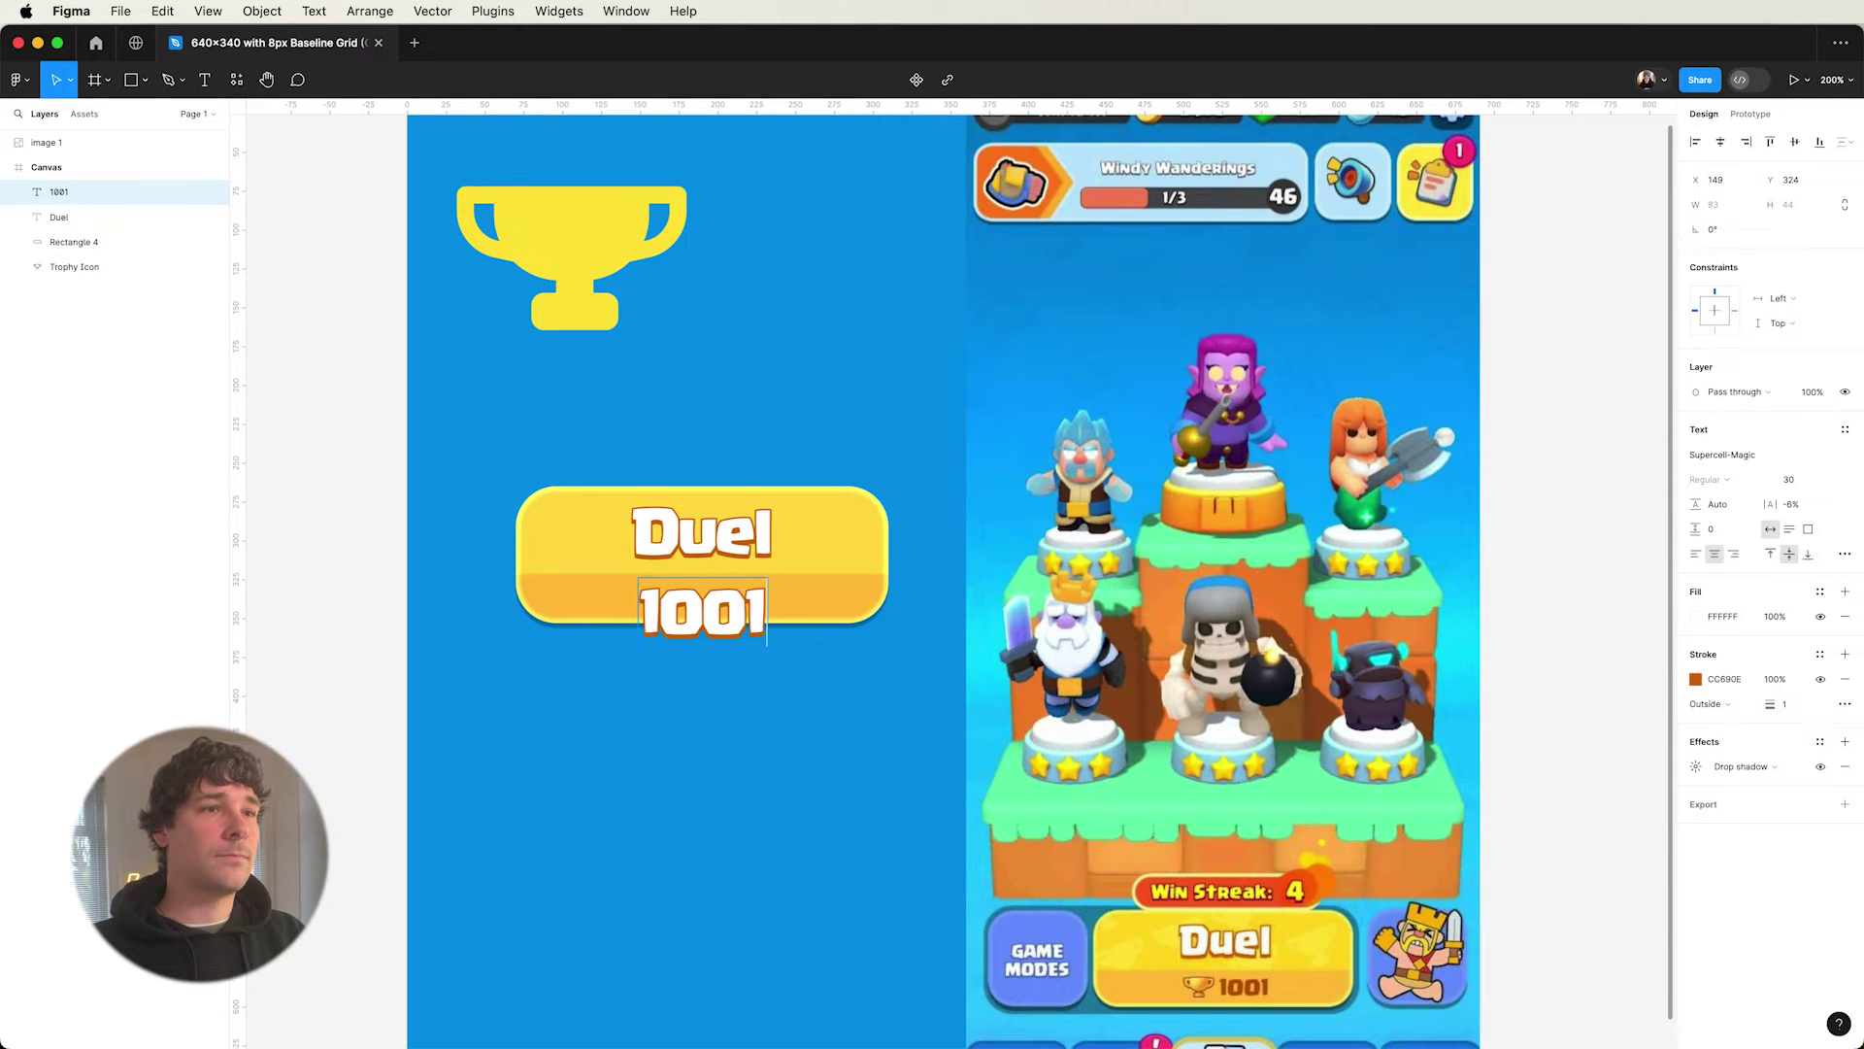
# - Remove the drop shadow and the stroke from the 1001 text
pyautogui.press('super+a')
pyautogui.click(1845, 766)
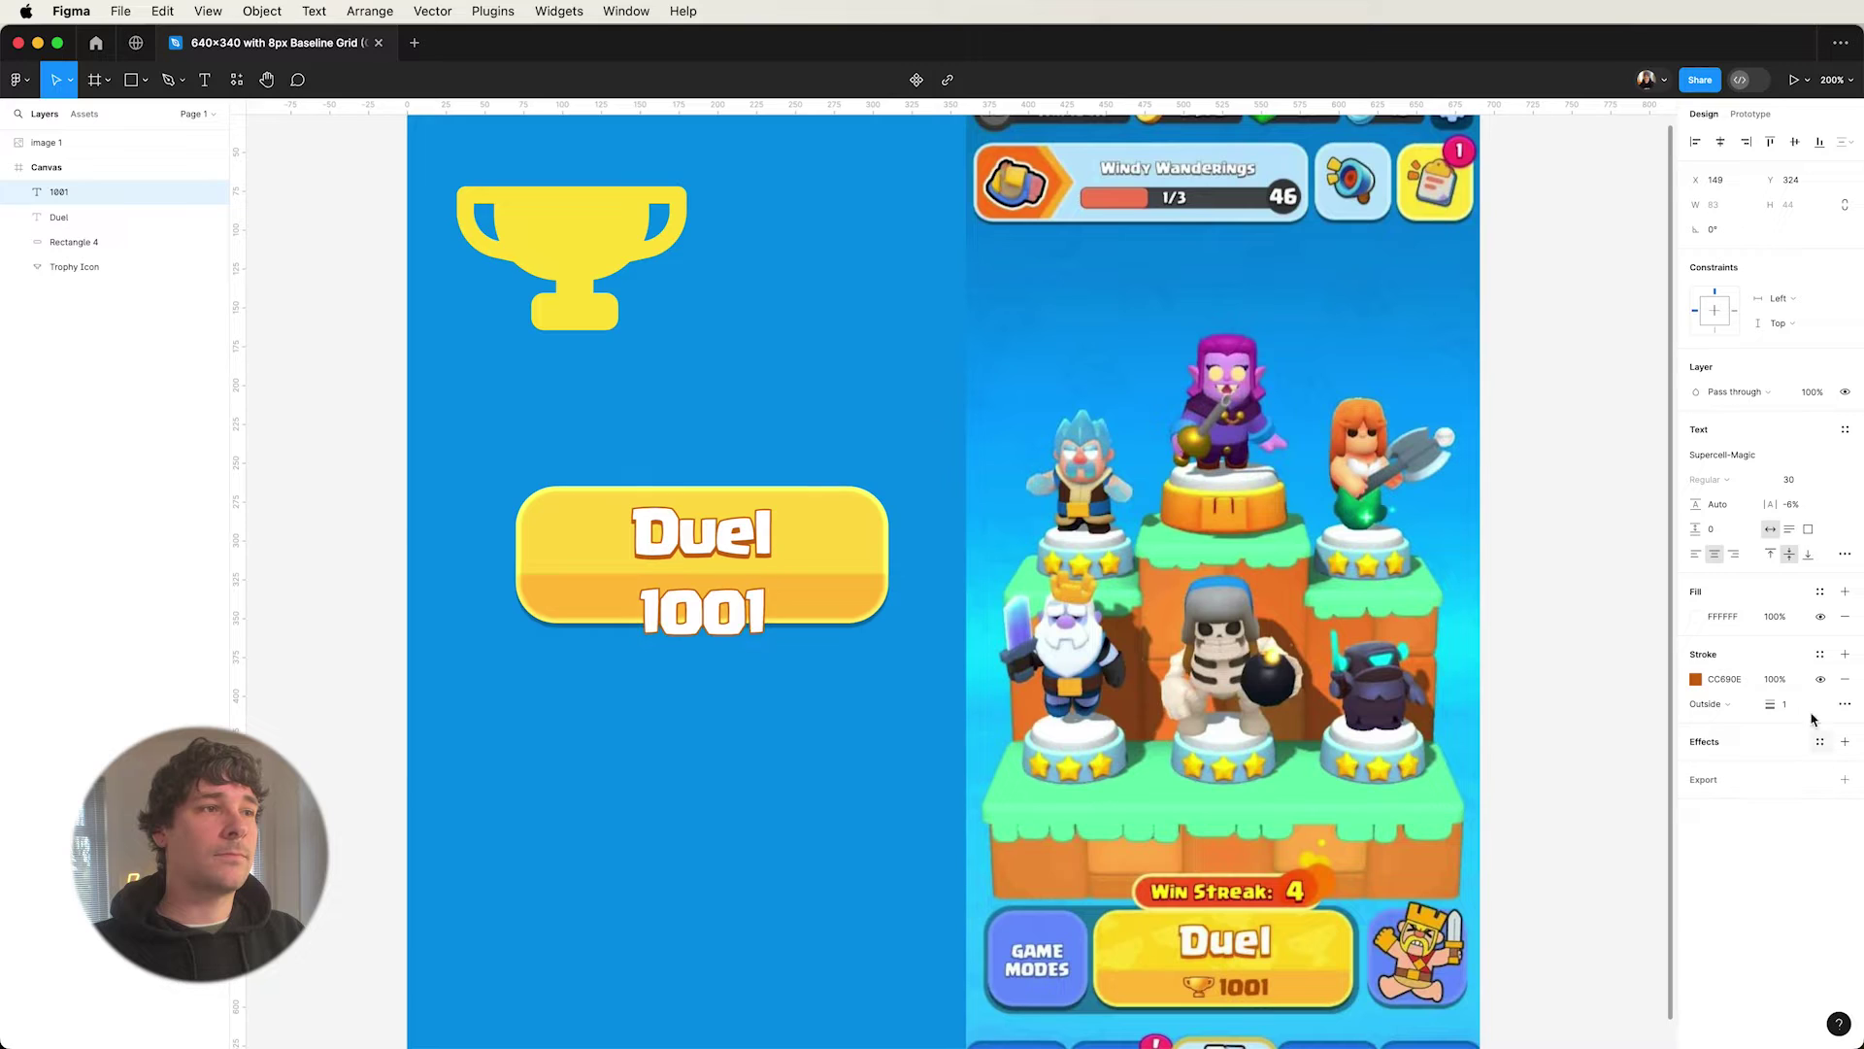
pyautogui.click(1845, 678)
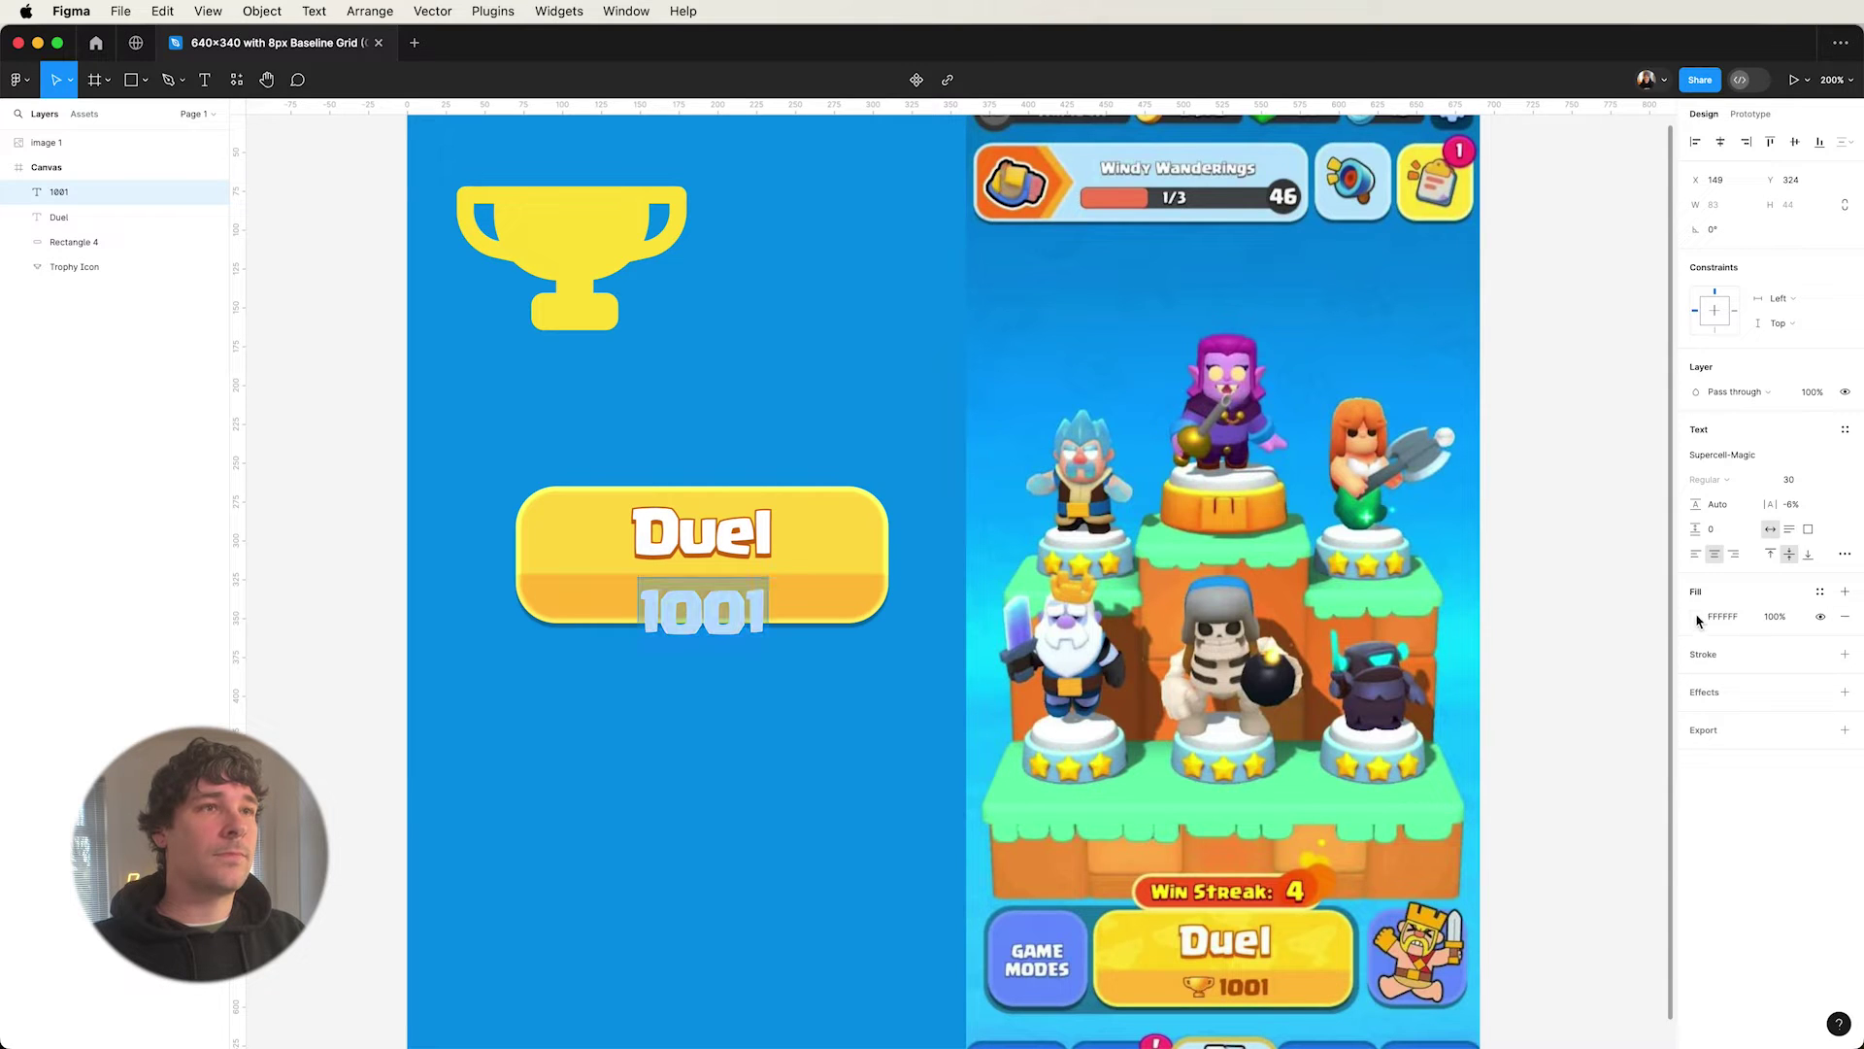
# - Fill the 1001 text with brown B55801 sampled from the reference number and scale it down to fit the button's lower band
pyautogui.click(1698, 616)
pyautogui.click(1513, 862)
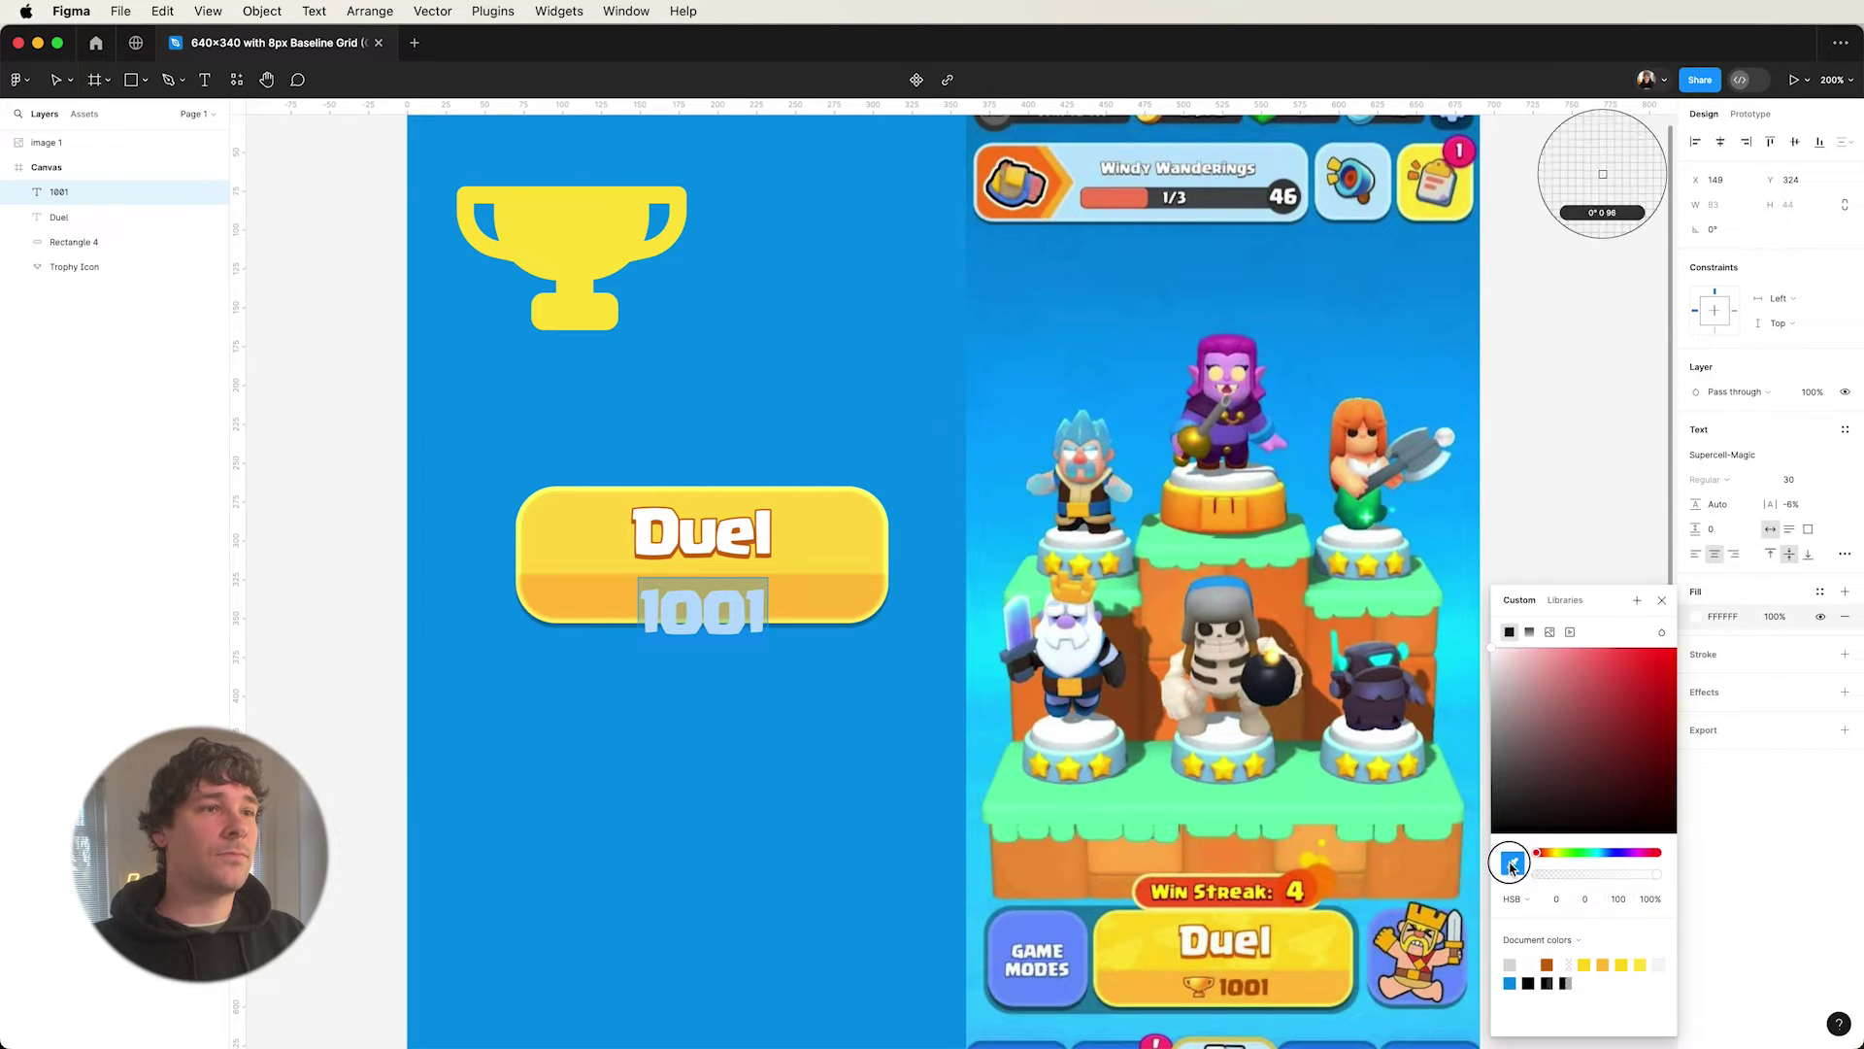
pyautogui.click(1242, 979)
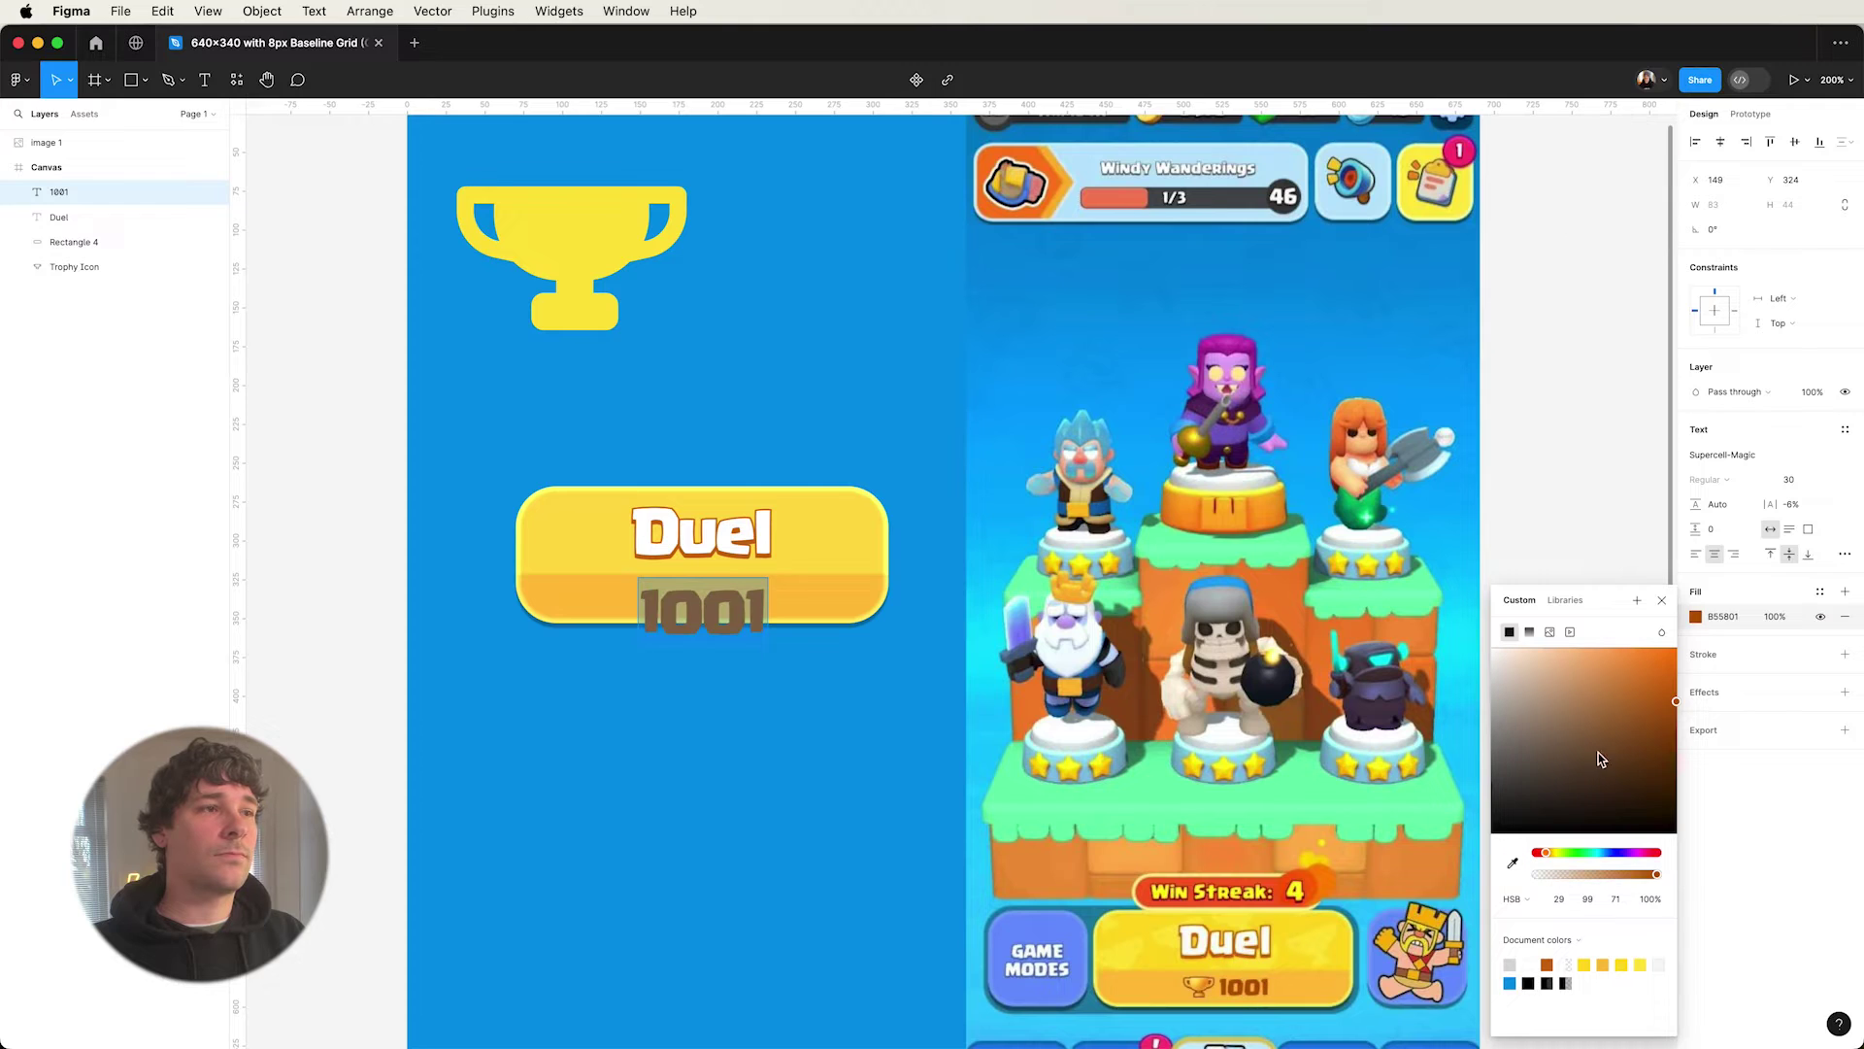
pyautogui.click(1661, 601)
pyautogui.press('k')
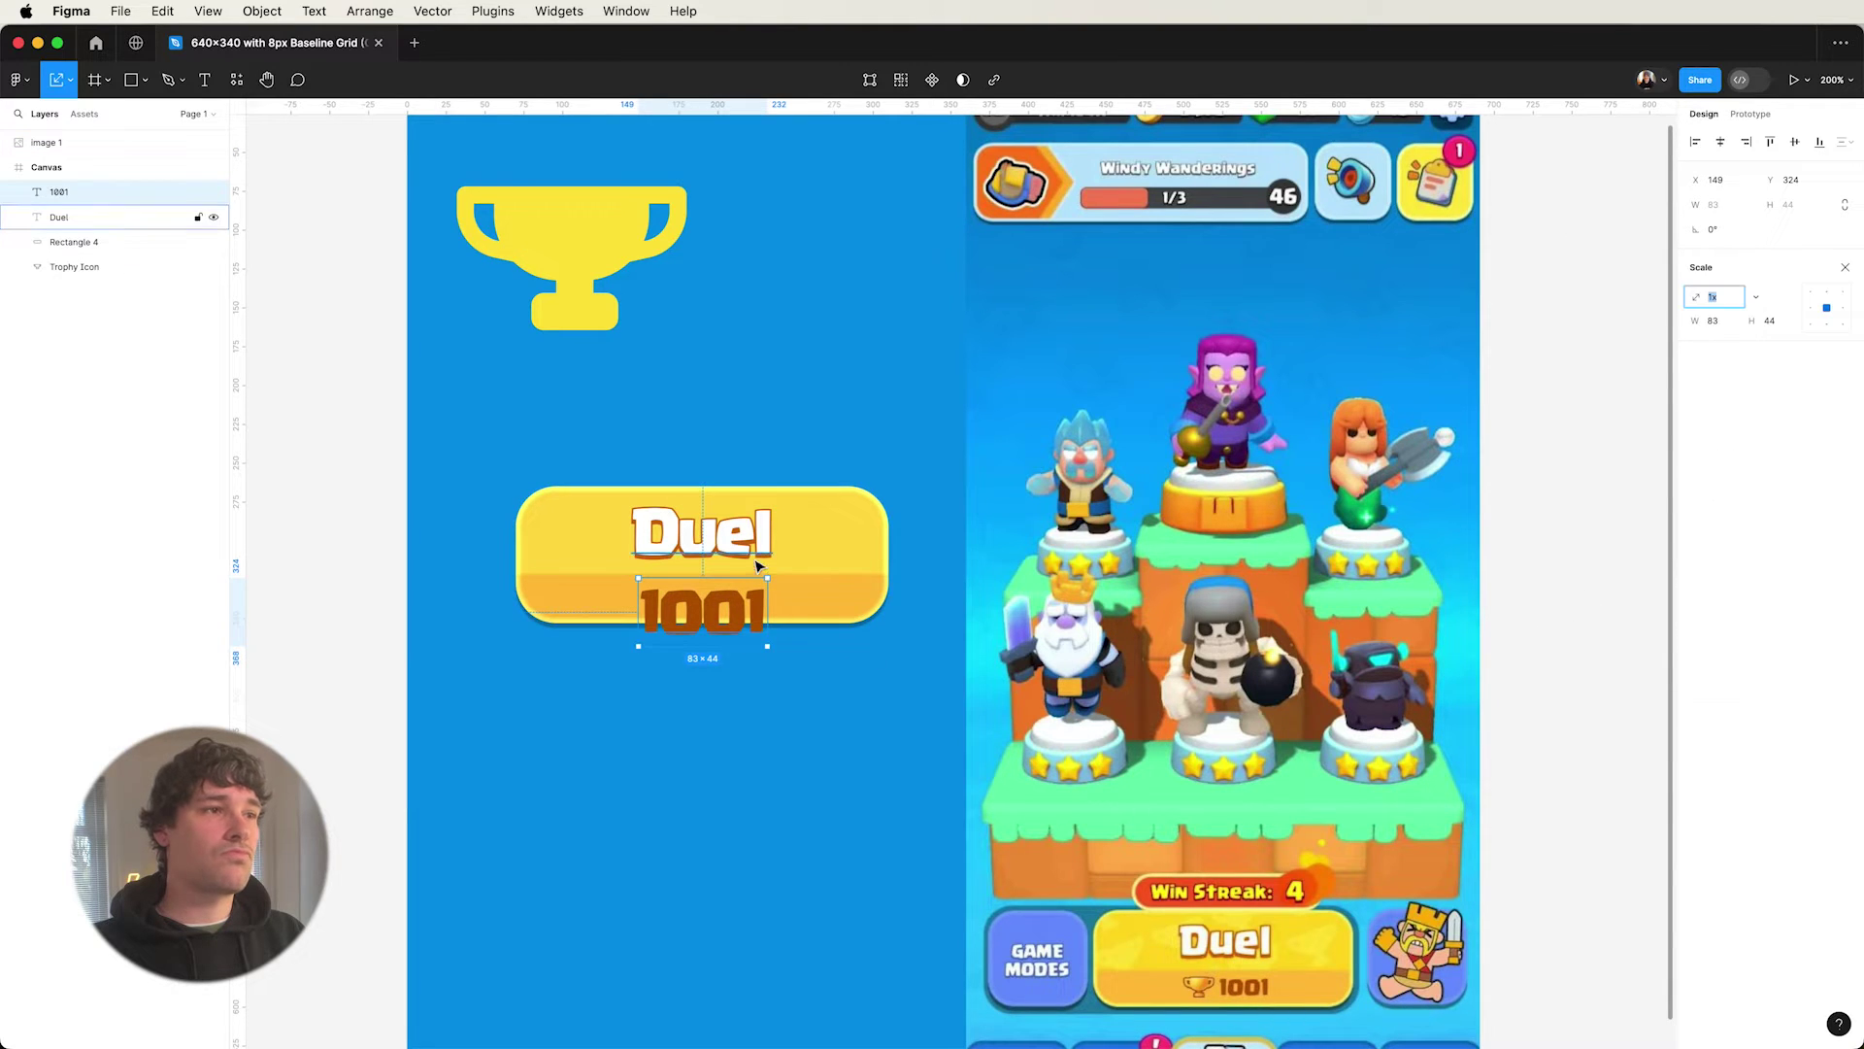
pyautogui.moveTo(768, 579)
pyautogui.mouseDown()
pyautogui.moveTo(729, 597)
pyautogui.moveTo(745, 603)
pyautogui.mouseUp()
# - Duplicate the trophy icon and place the copy below the Duel button at X 170, Y 472
pyautogui.click(582, 250)
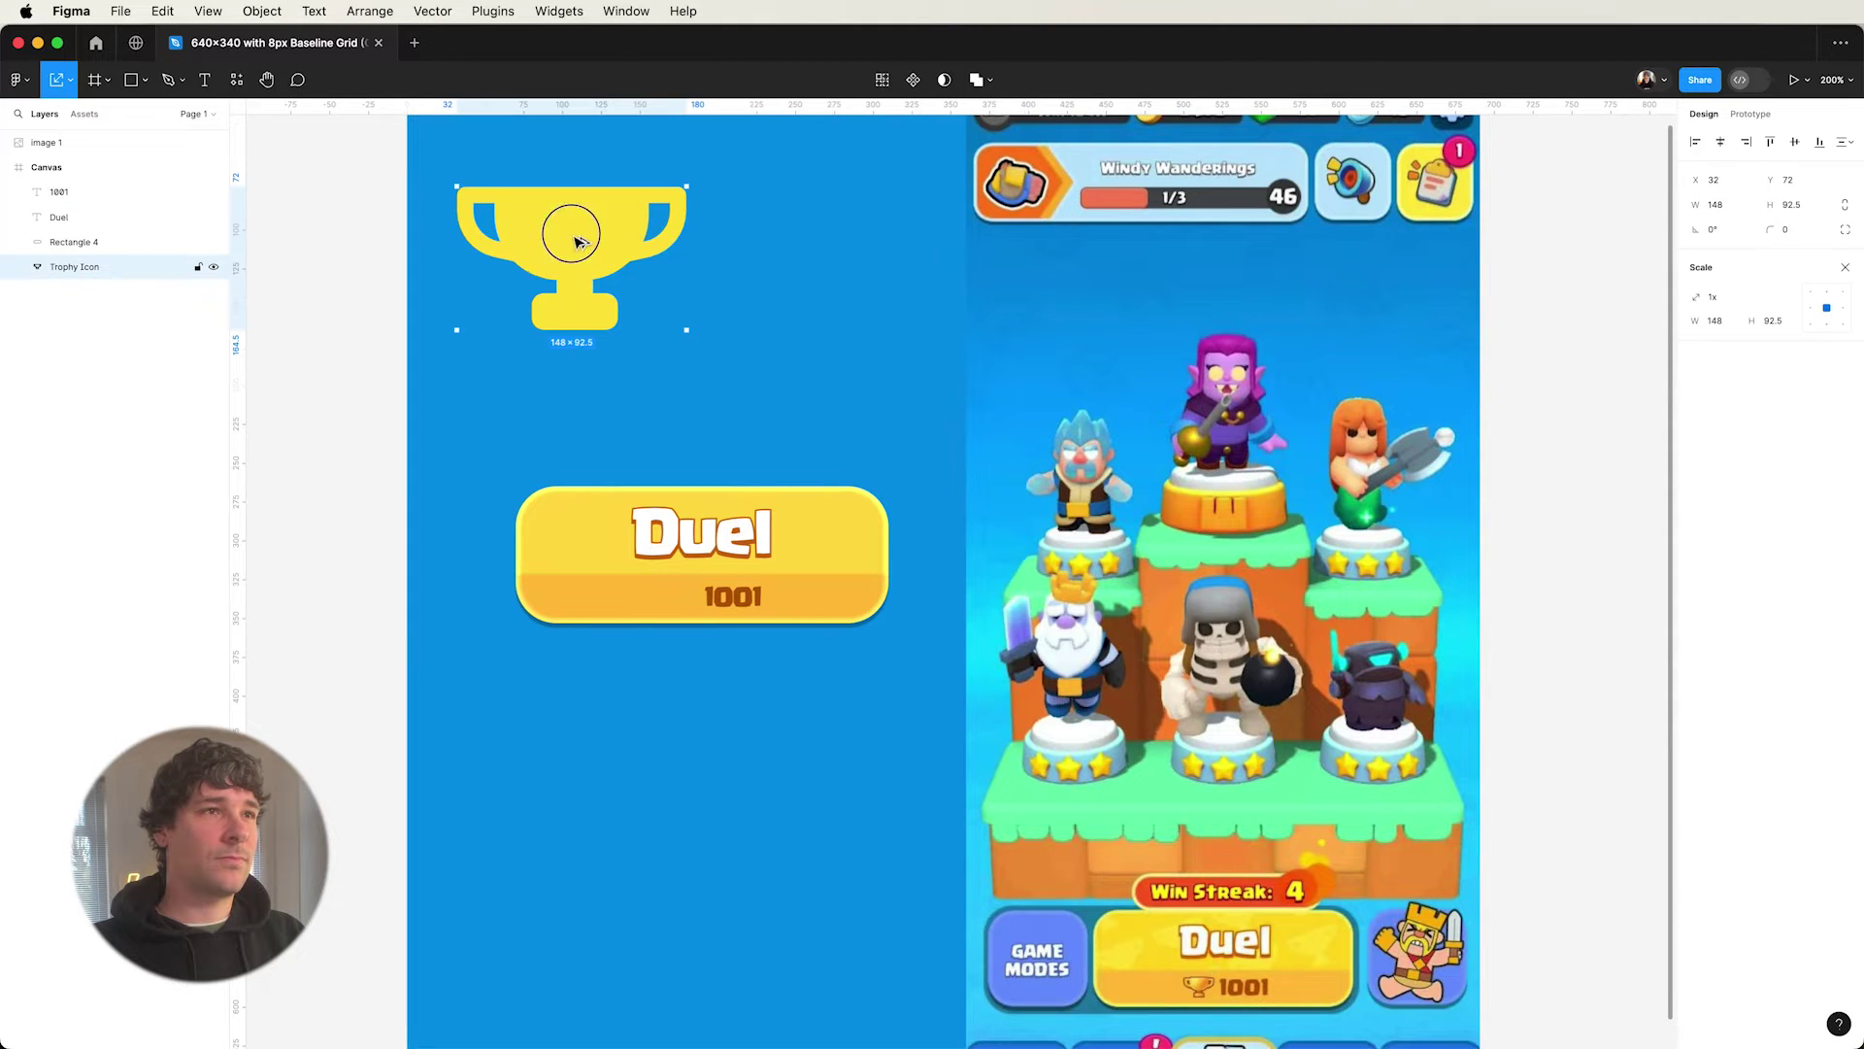
pyautogui.keyDown('alt'); pyautogui.moveTo(582, 249); pyautogui.dragTo(769, 868); pyautogui.keyUp('alt')
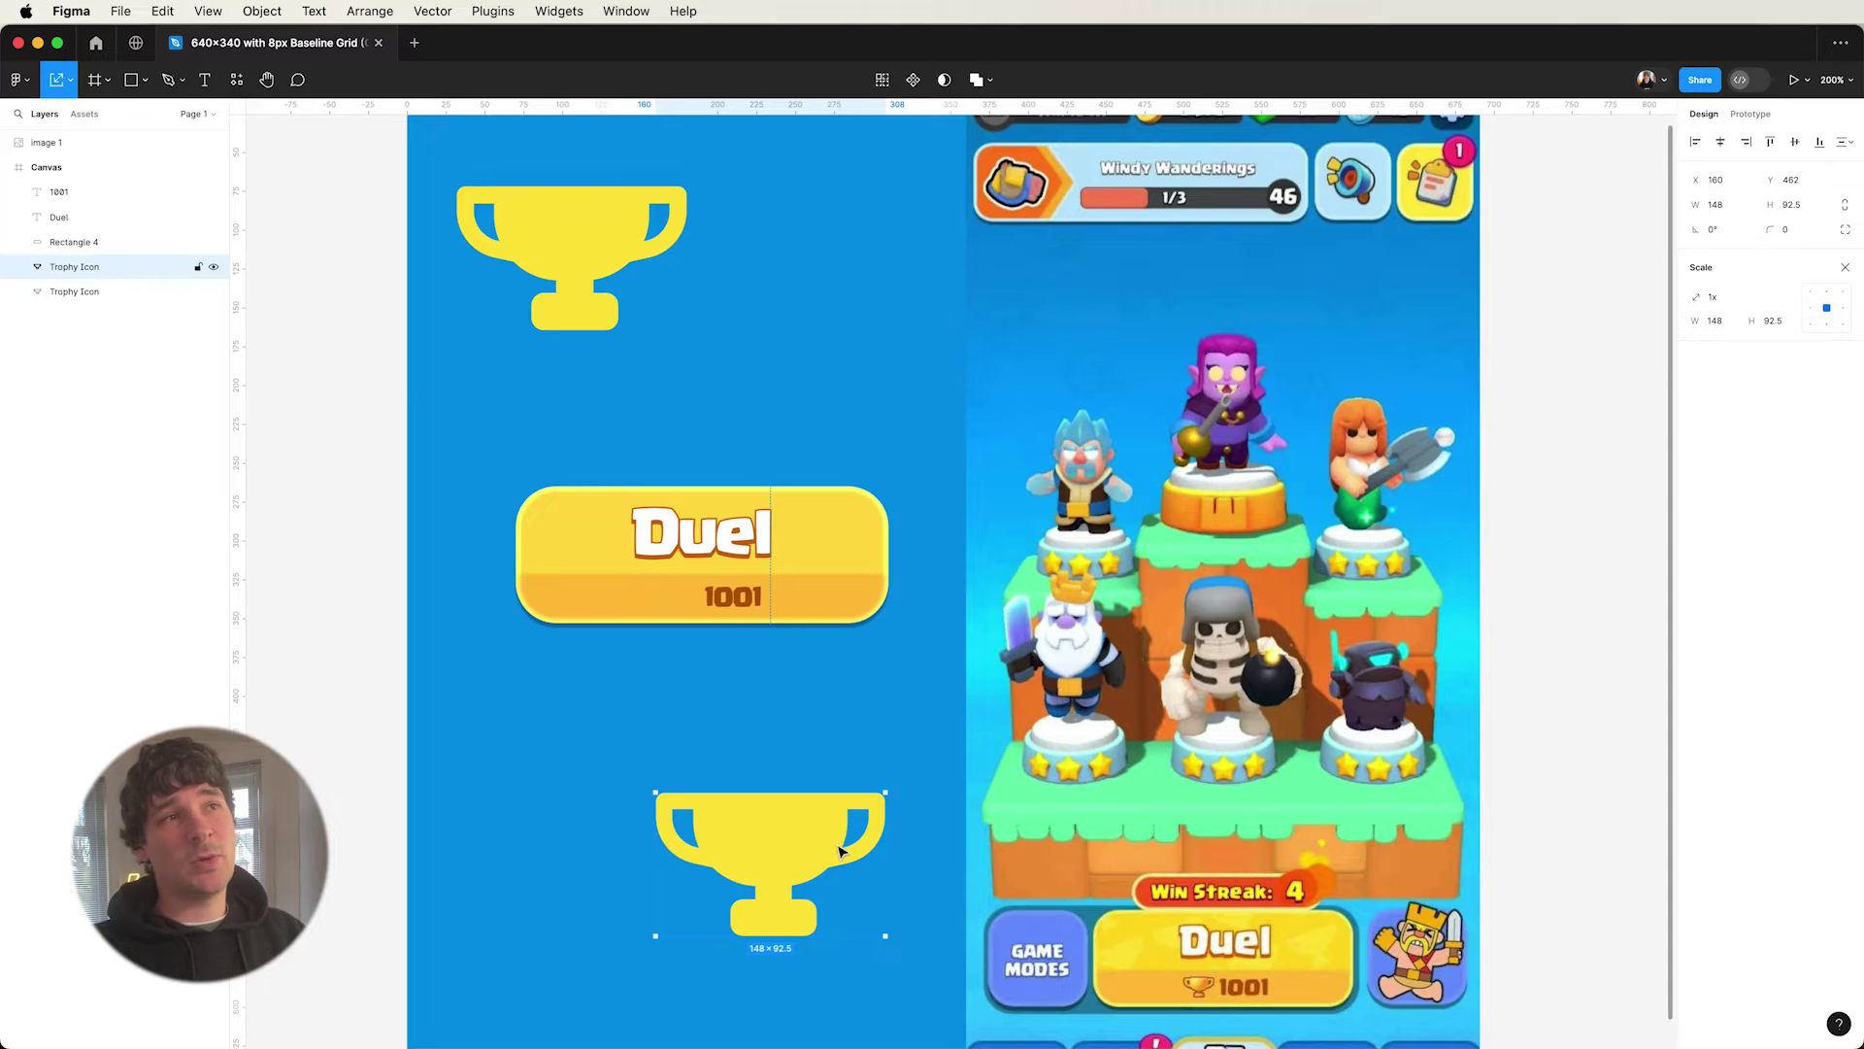
pyautogui.scroll(-5, 841, 851)
pyautogui.press('super+plus')
pyautogui.moveTo(901, 603); pyautogui.dragTo(419, 603)
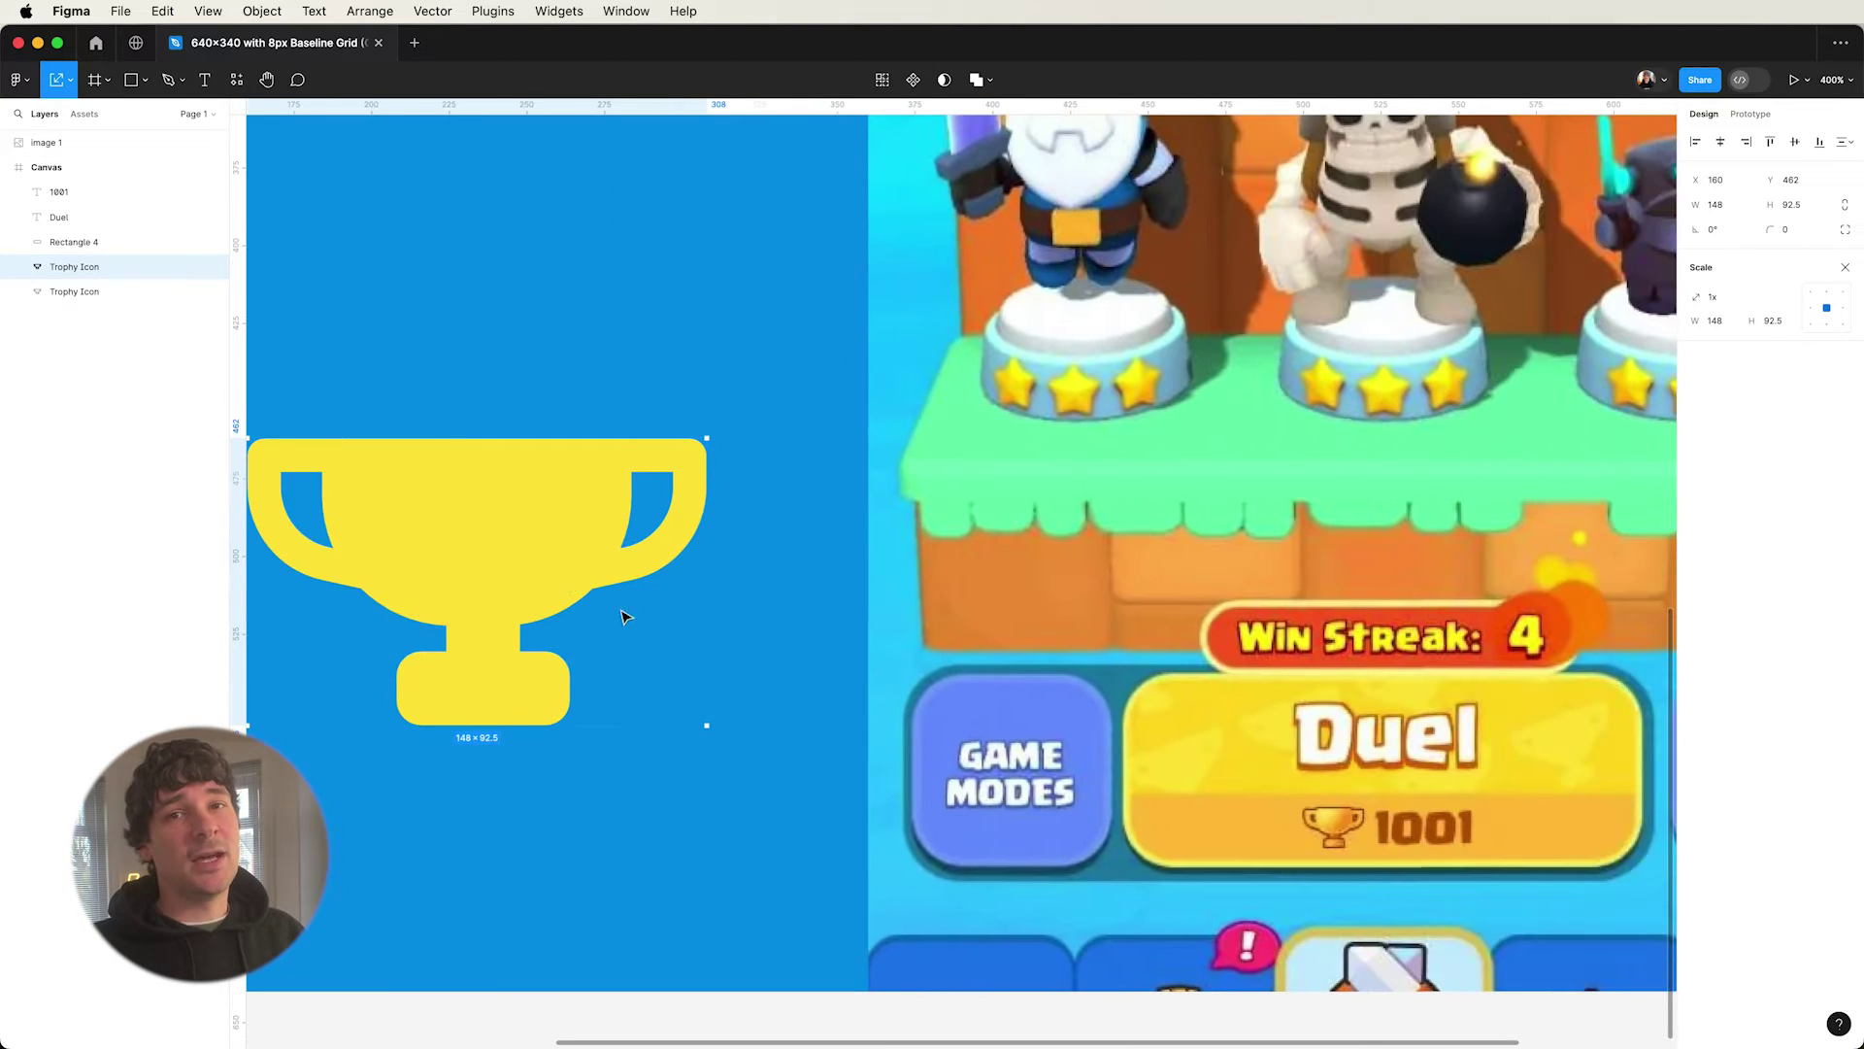
pyautogui.moveTo(579, 573); pyautogui.dragTo(658, 591)
pyautogui.press('v')
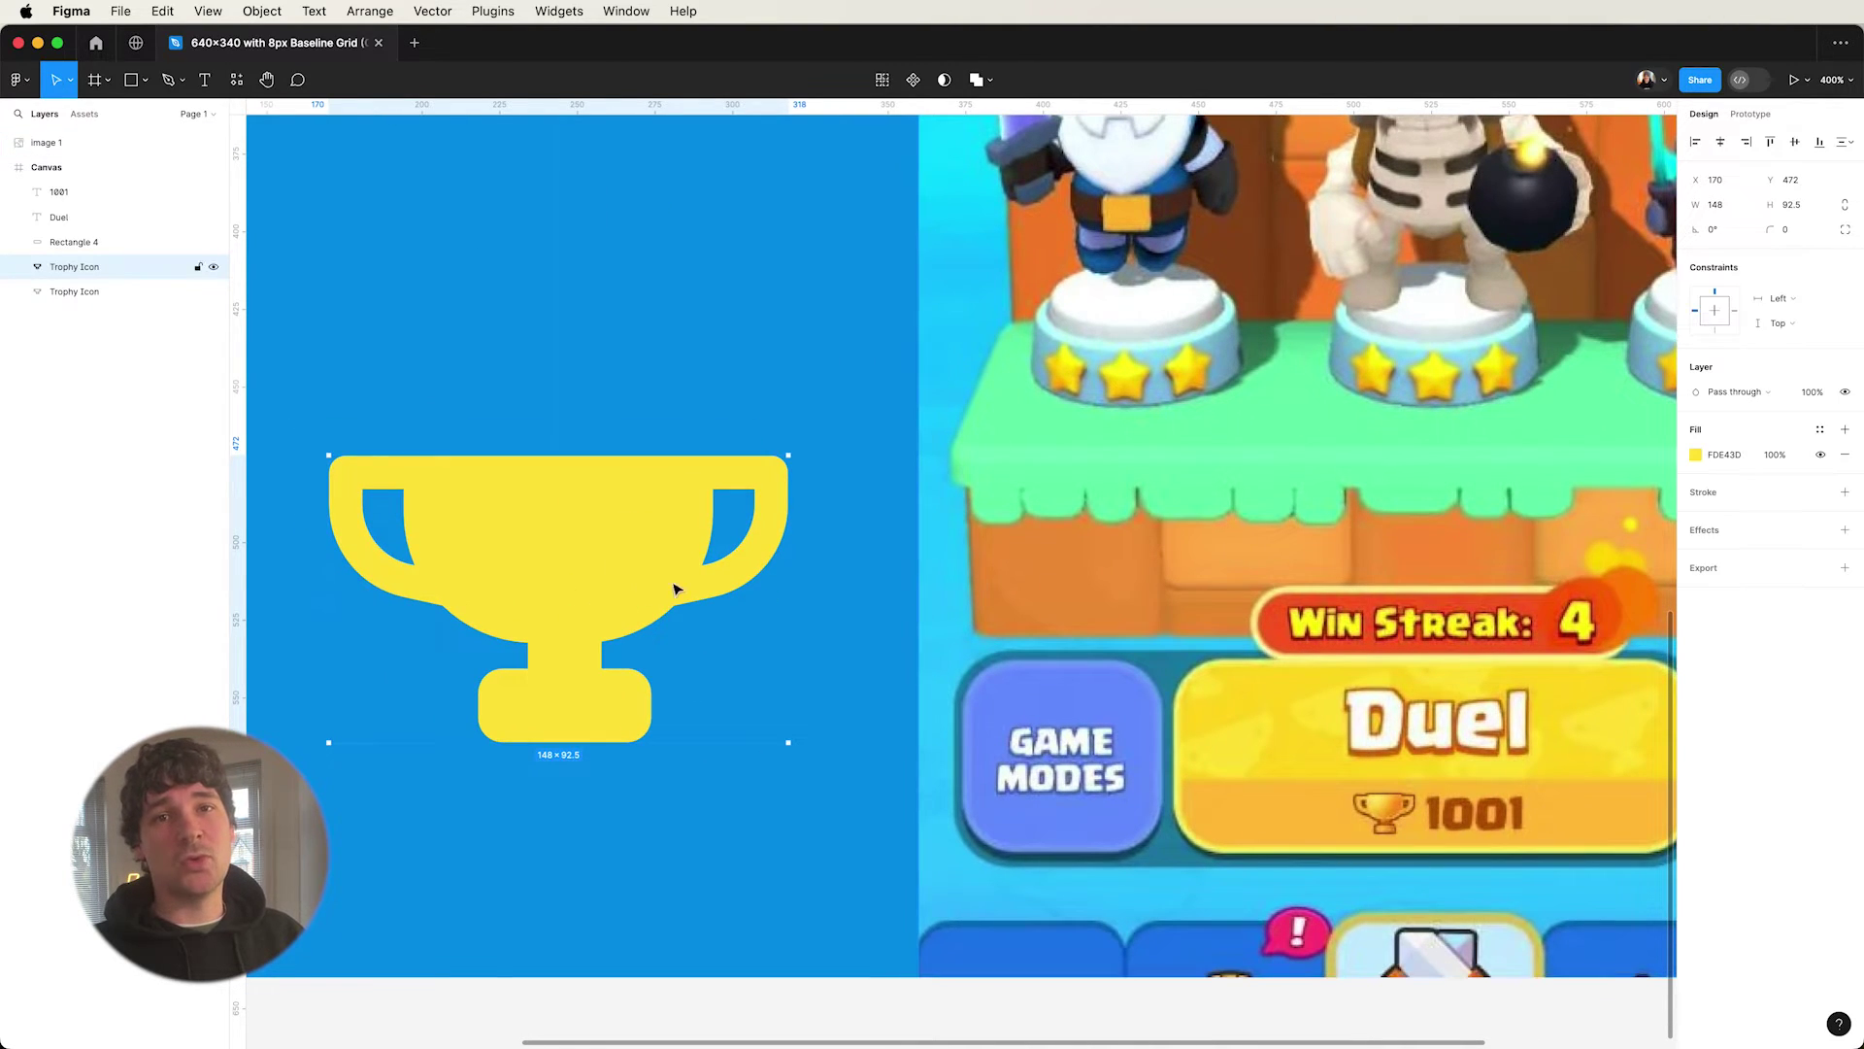
# - Add a stroke to the trophy copy in brown B25B00 sampled from the reference trophy
pyautogui.click(1845, 492)
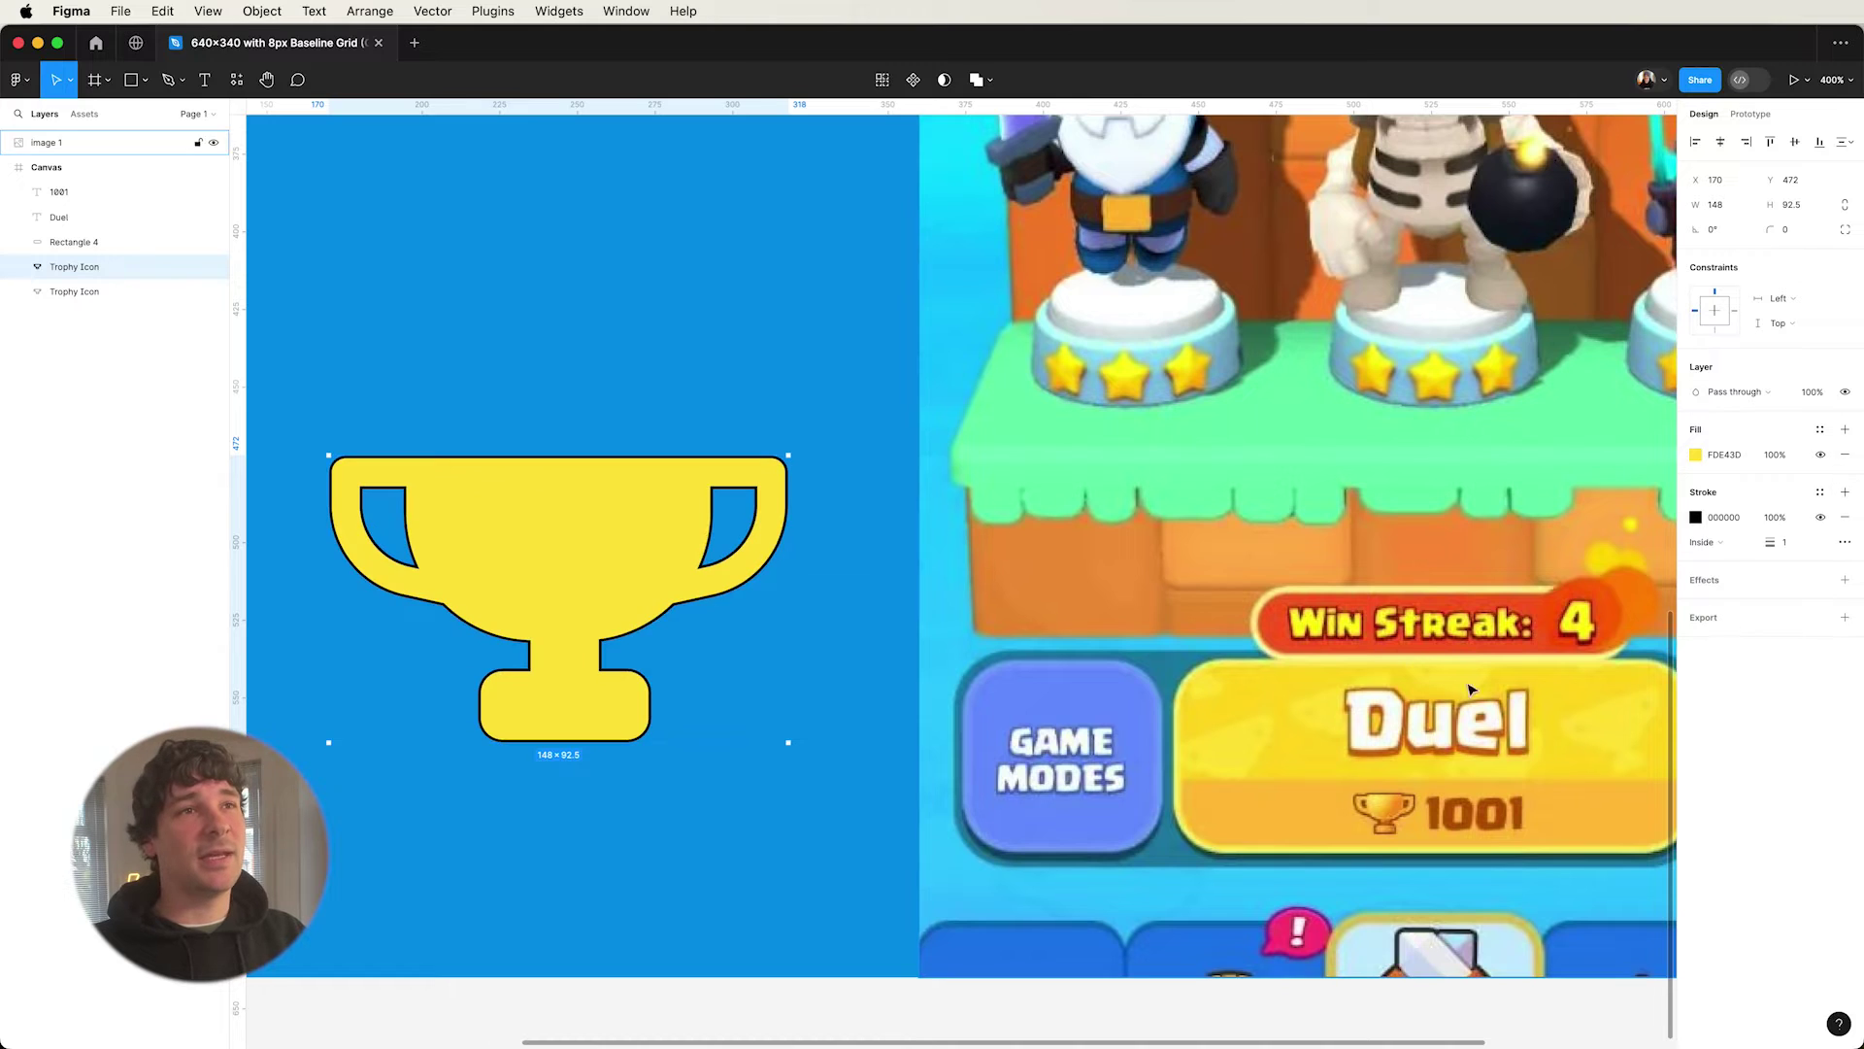
pyautogui.click(1695, 516)
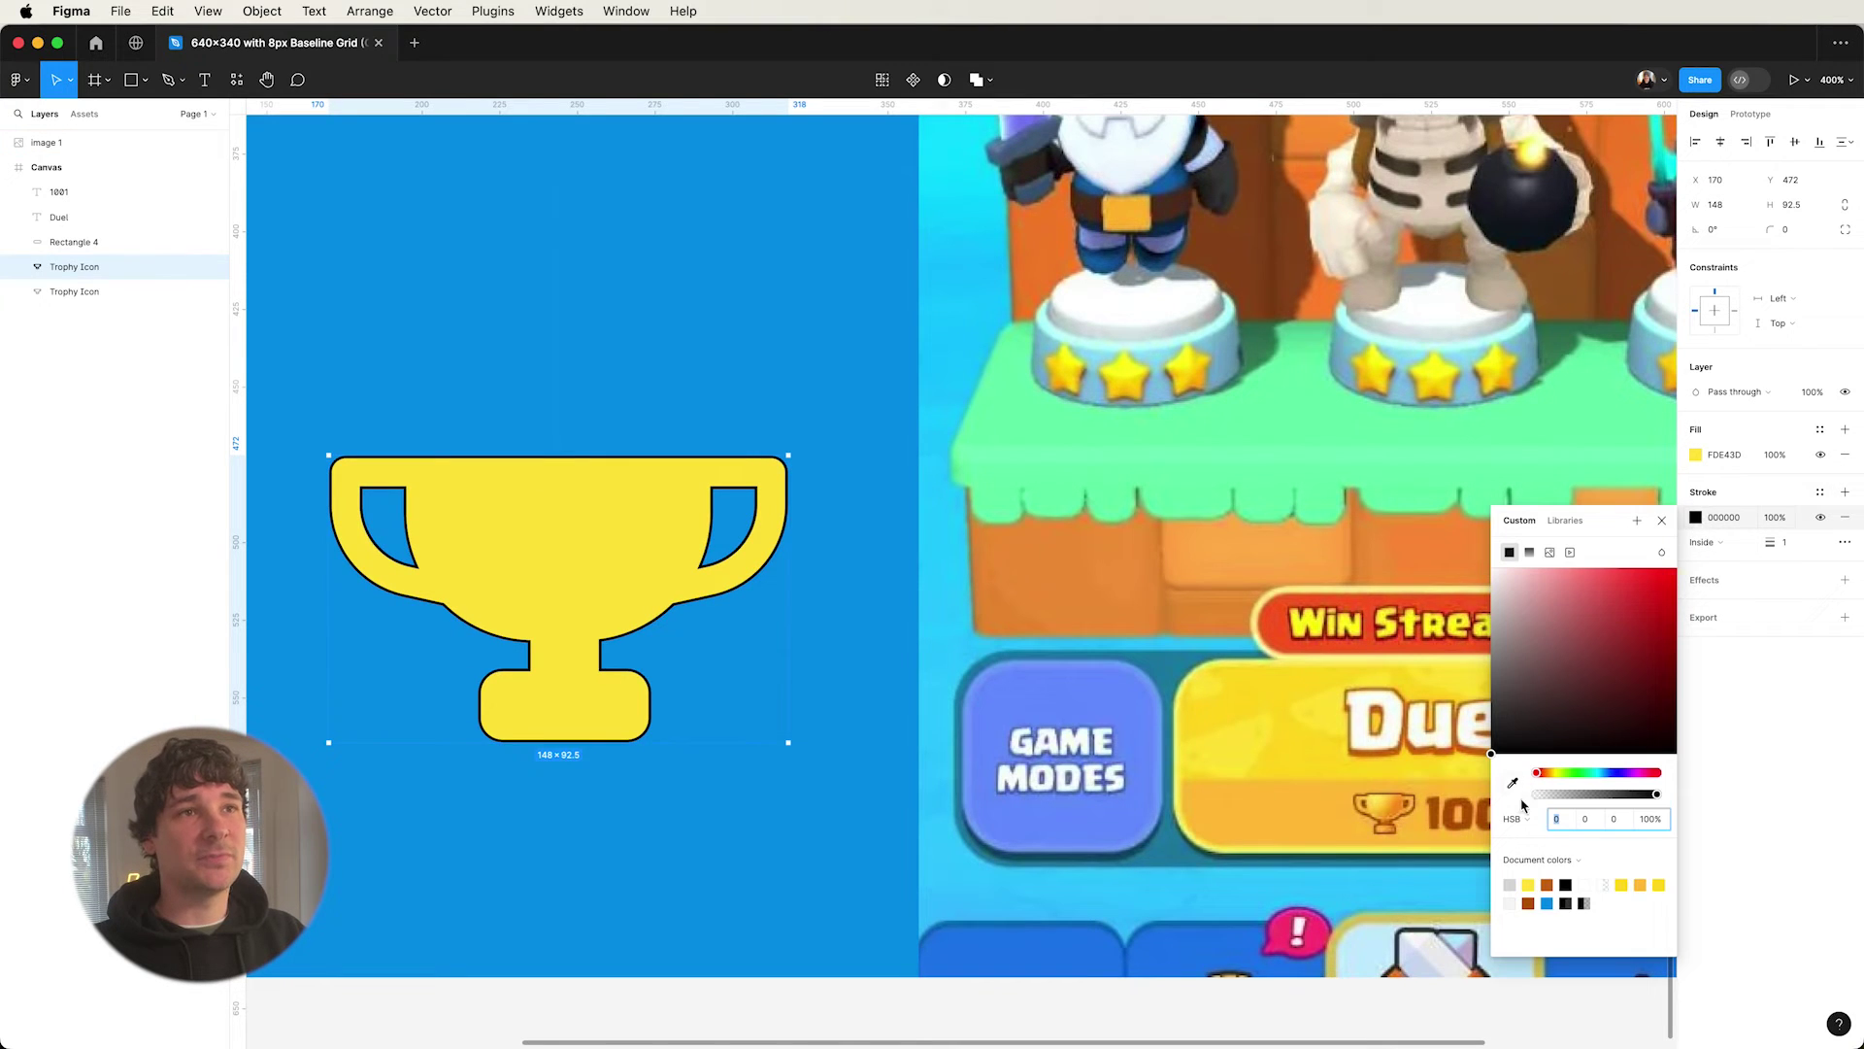
pyautogui.click(1512, 782)
pyautogui.click(1407, 823)
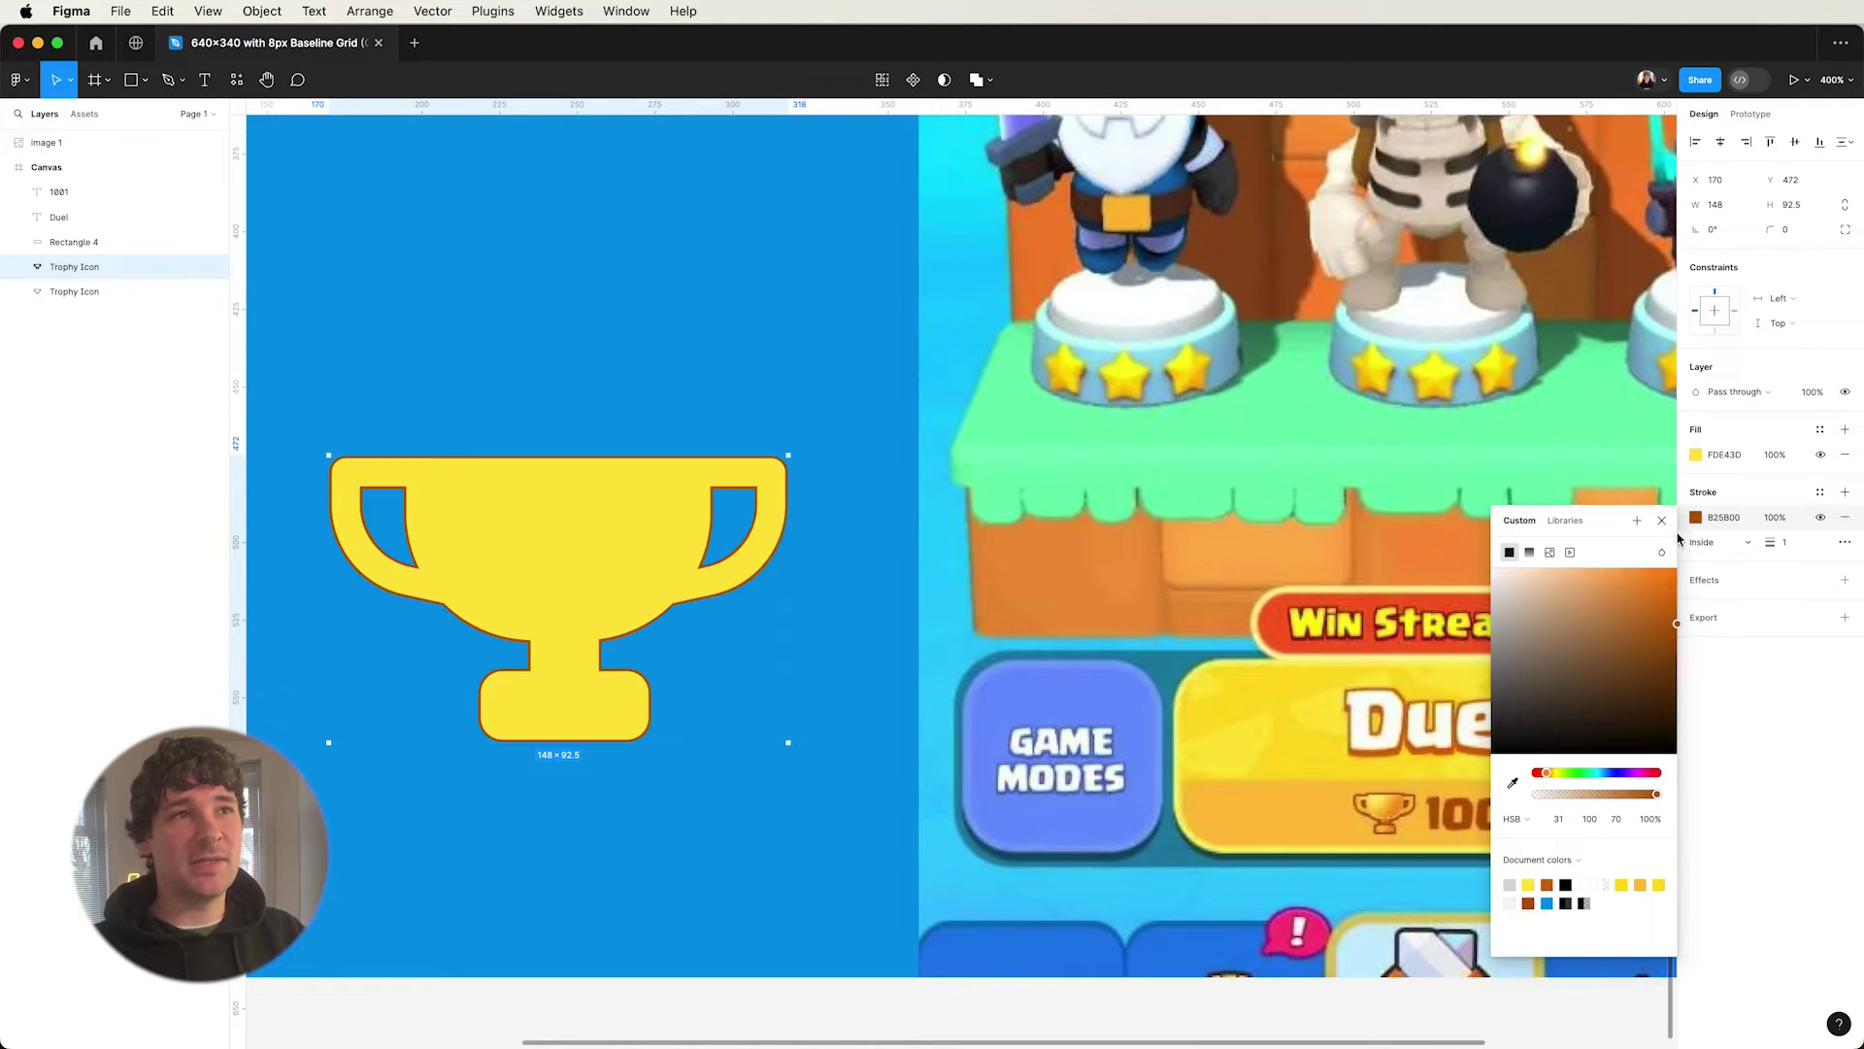
# - Set the trophy copy's stroke thickness to 2 and align it outside the shape
pyautogui.click(1795, 552)
pyautogui.click(1795, 551)
pyautogui.write('2')
pyautogui.press('Return')
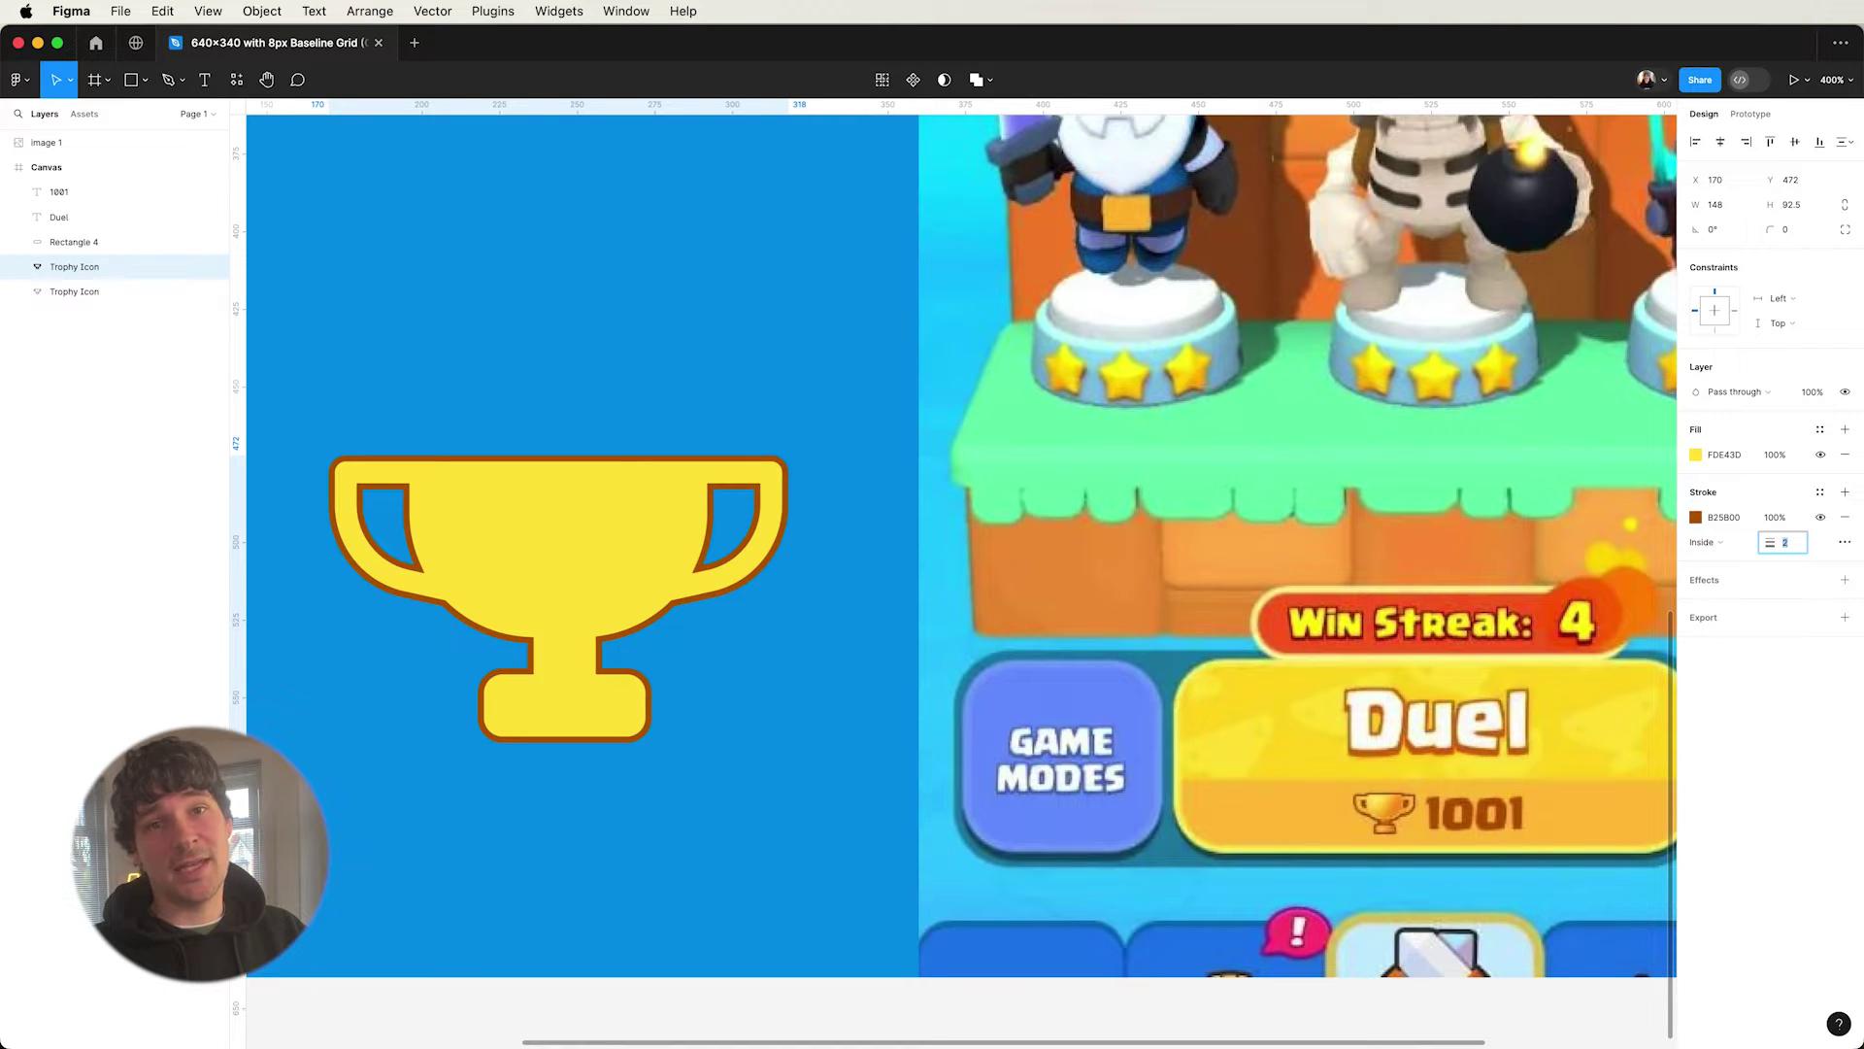
pyautogui.click(1706, 541)
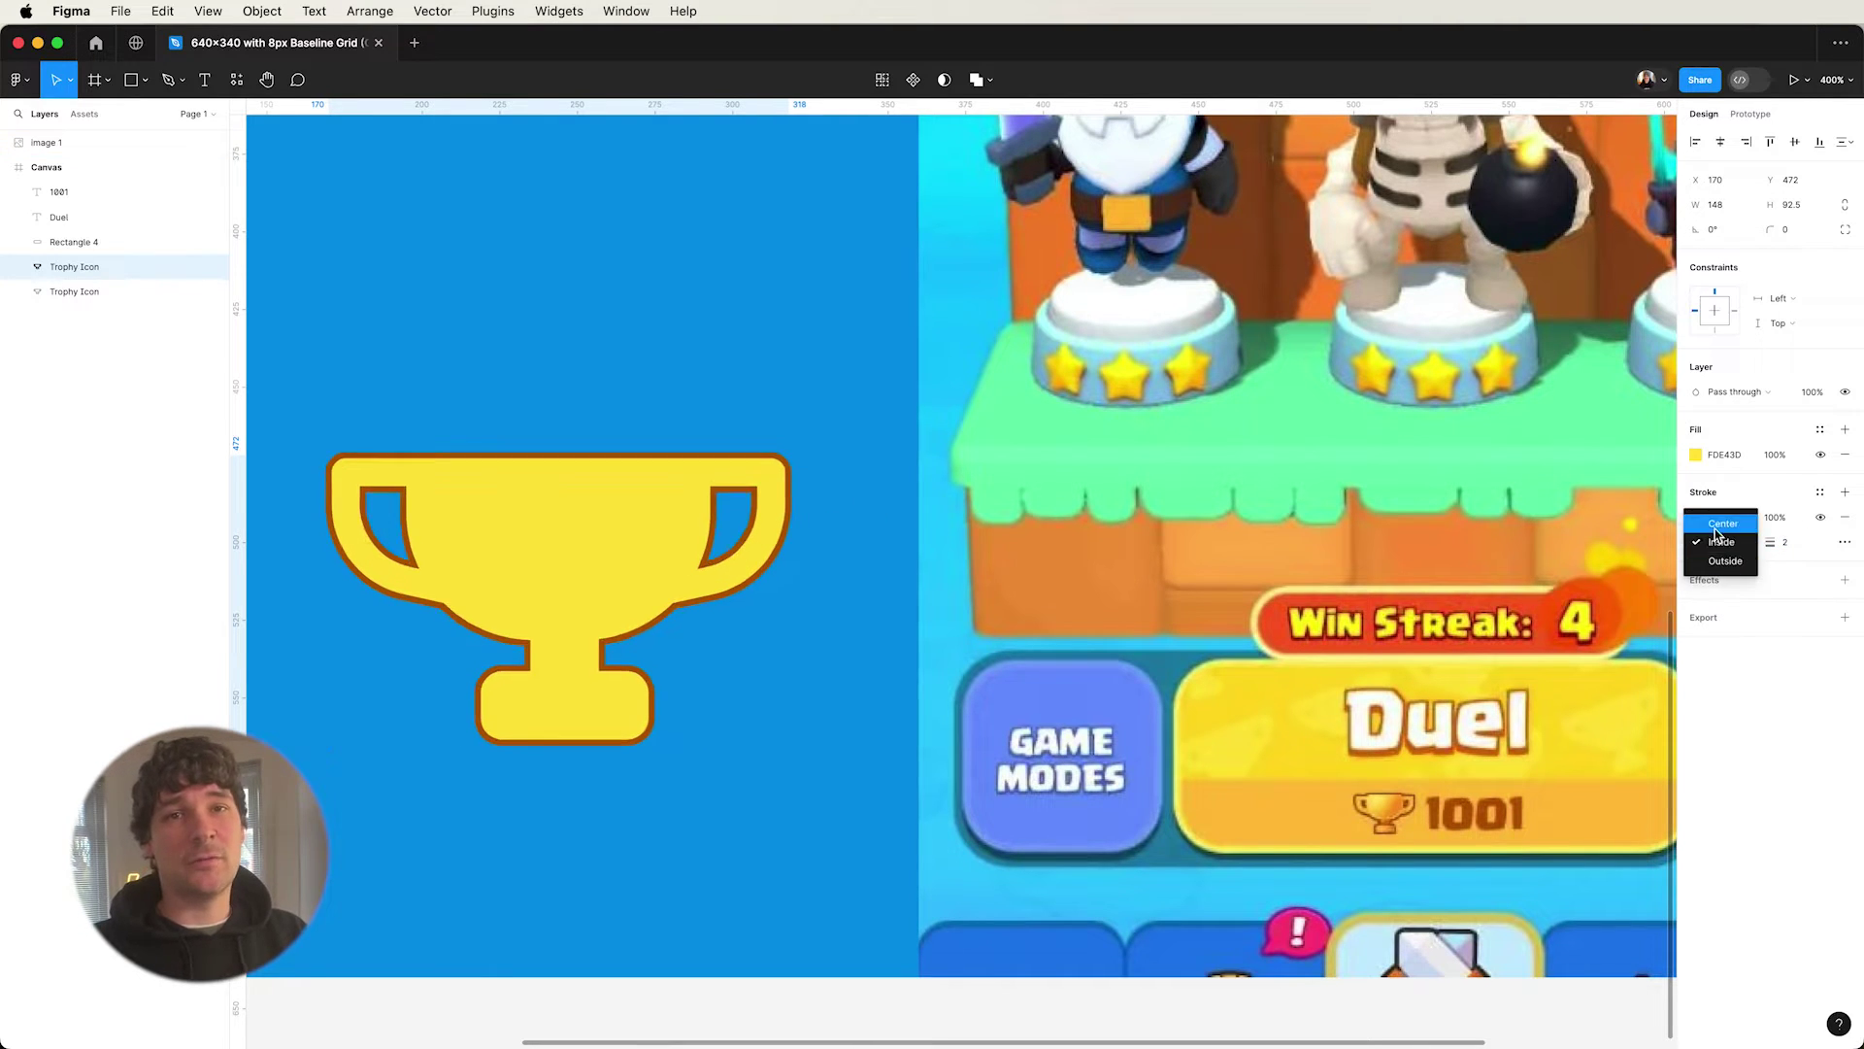
pyautogui.click(1725, 561)
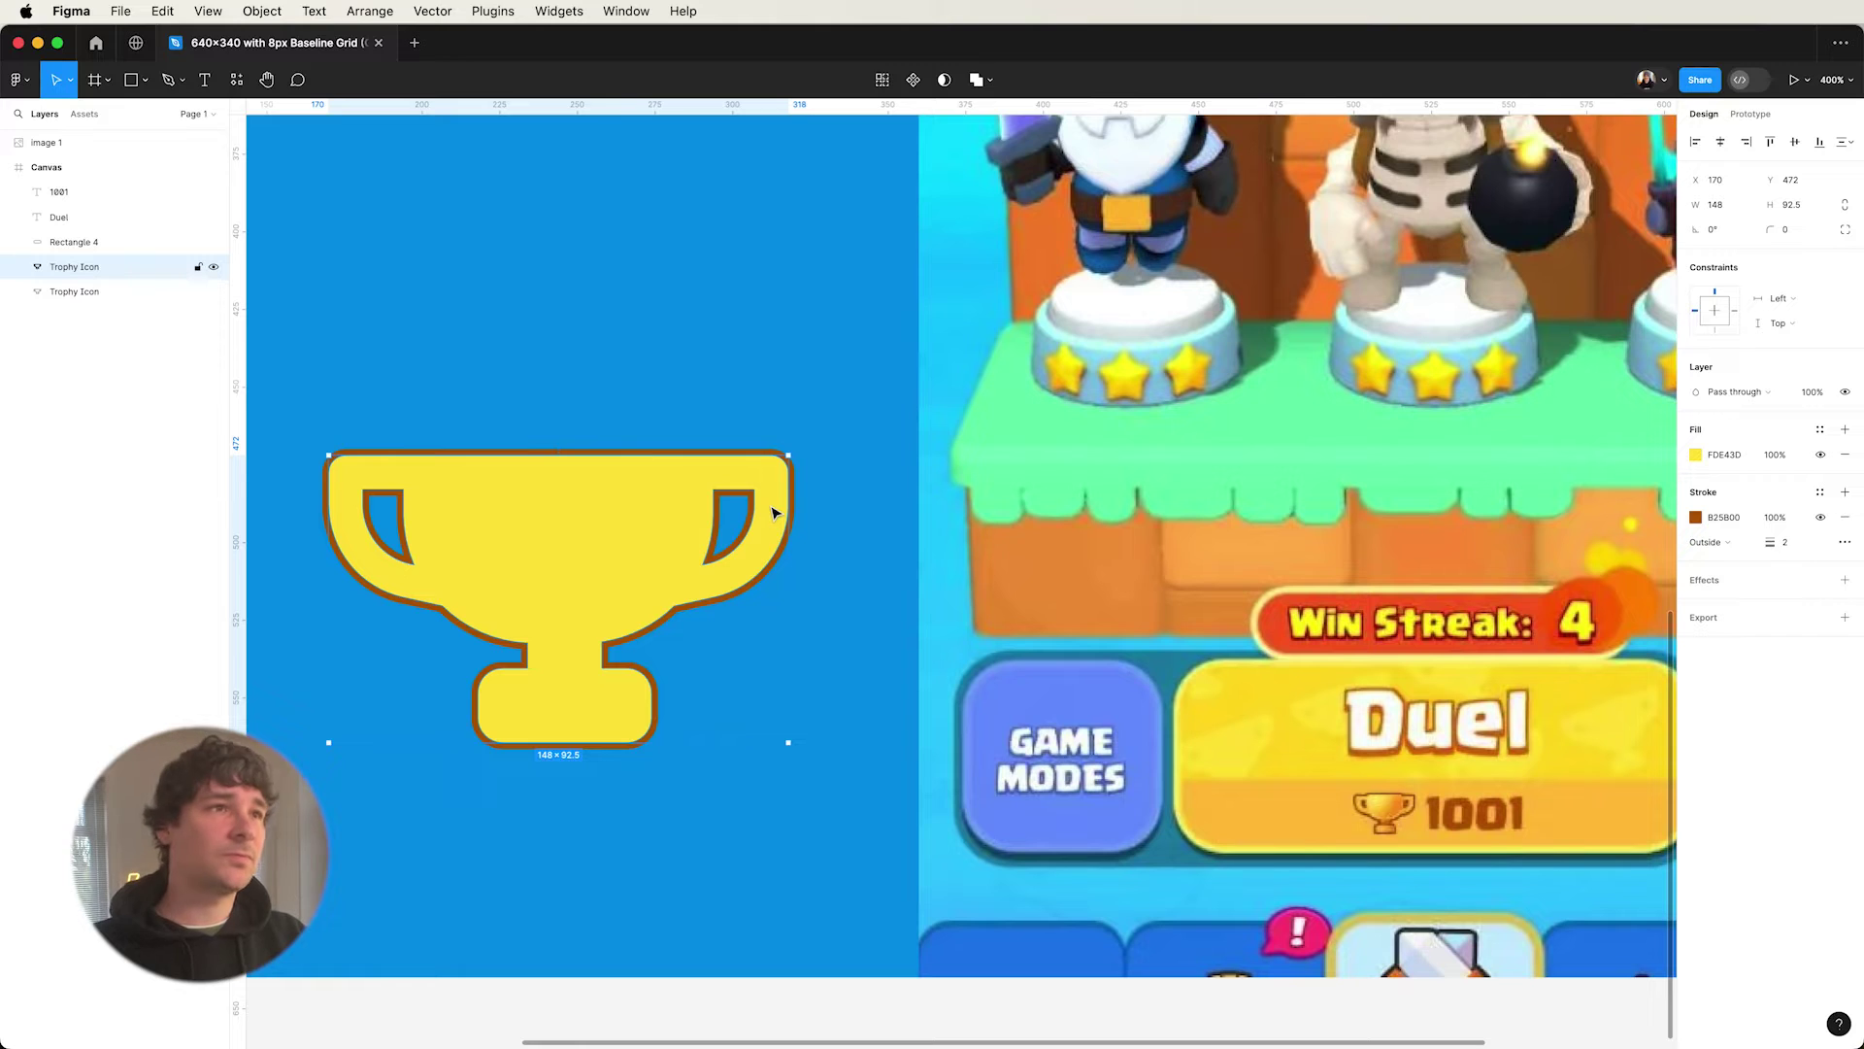
pyautogui.click(881, 669)
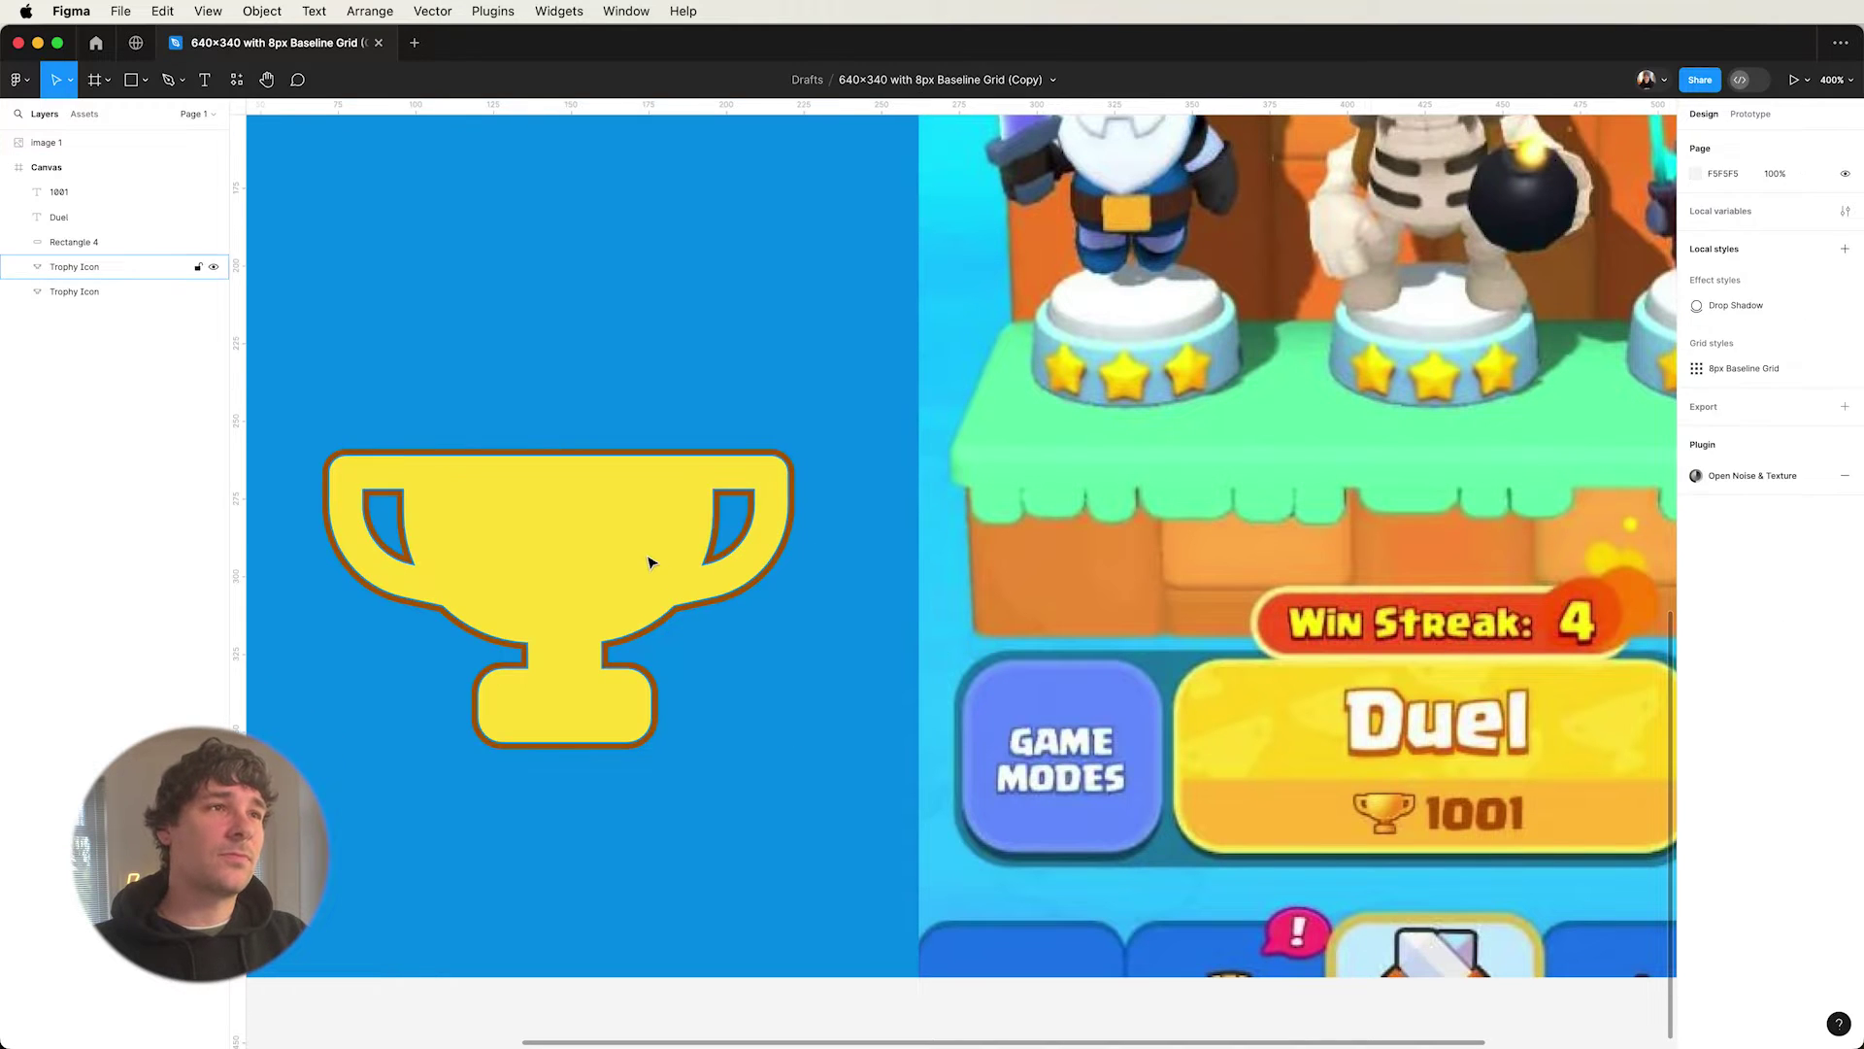
# - Give the cup body, Rectangle 1 inside the outlined trophy, a linear gradient fill running horizontally across its width
pyautogui.doubleClick(651, 563)
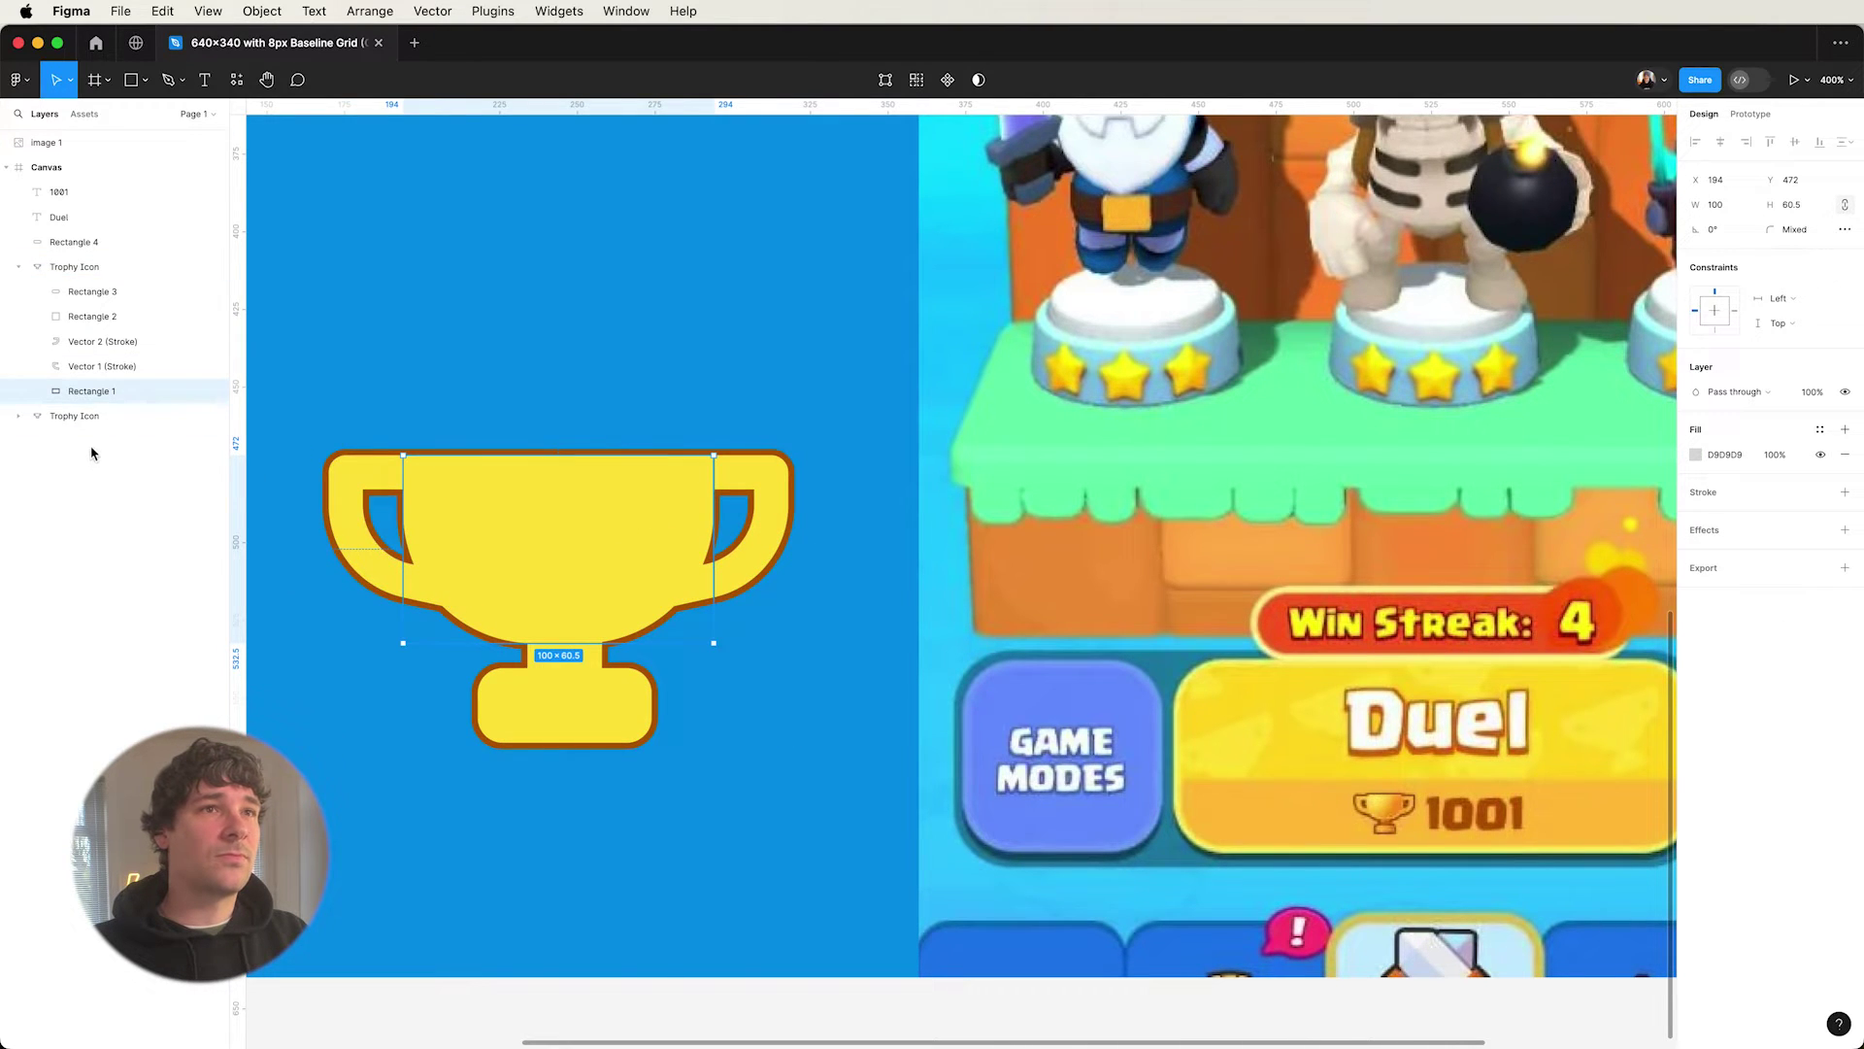
pyautogui.click(213, 392)
pyautogui.click(213, 391)
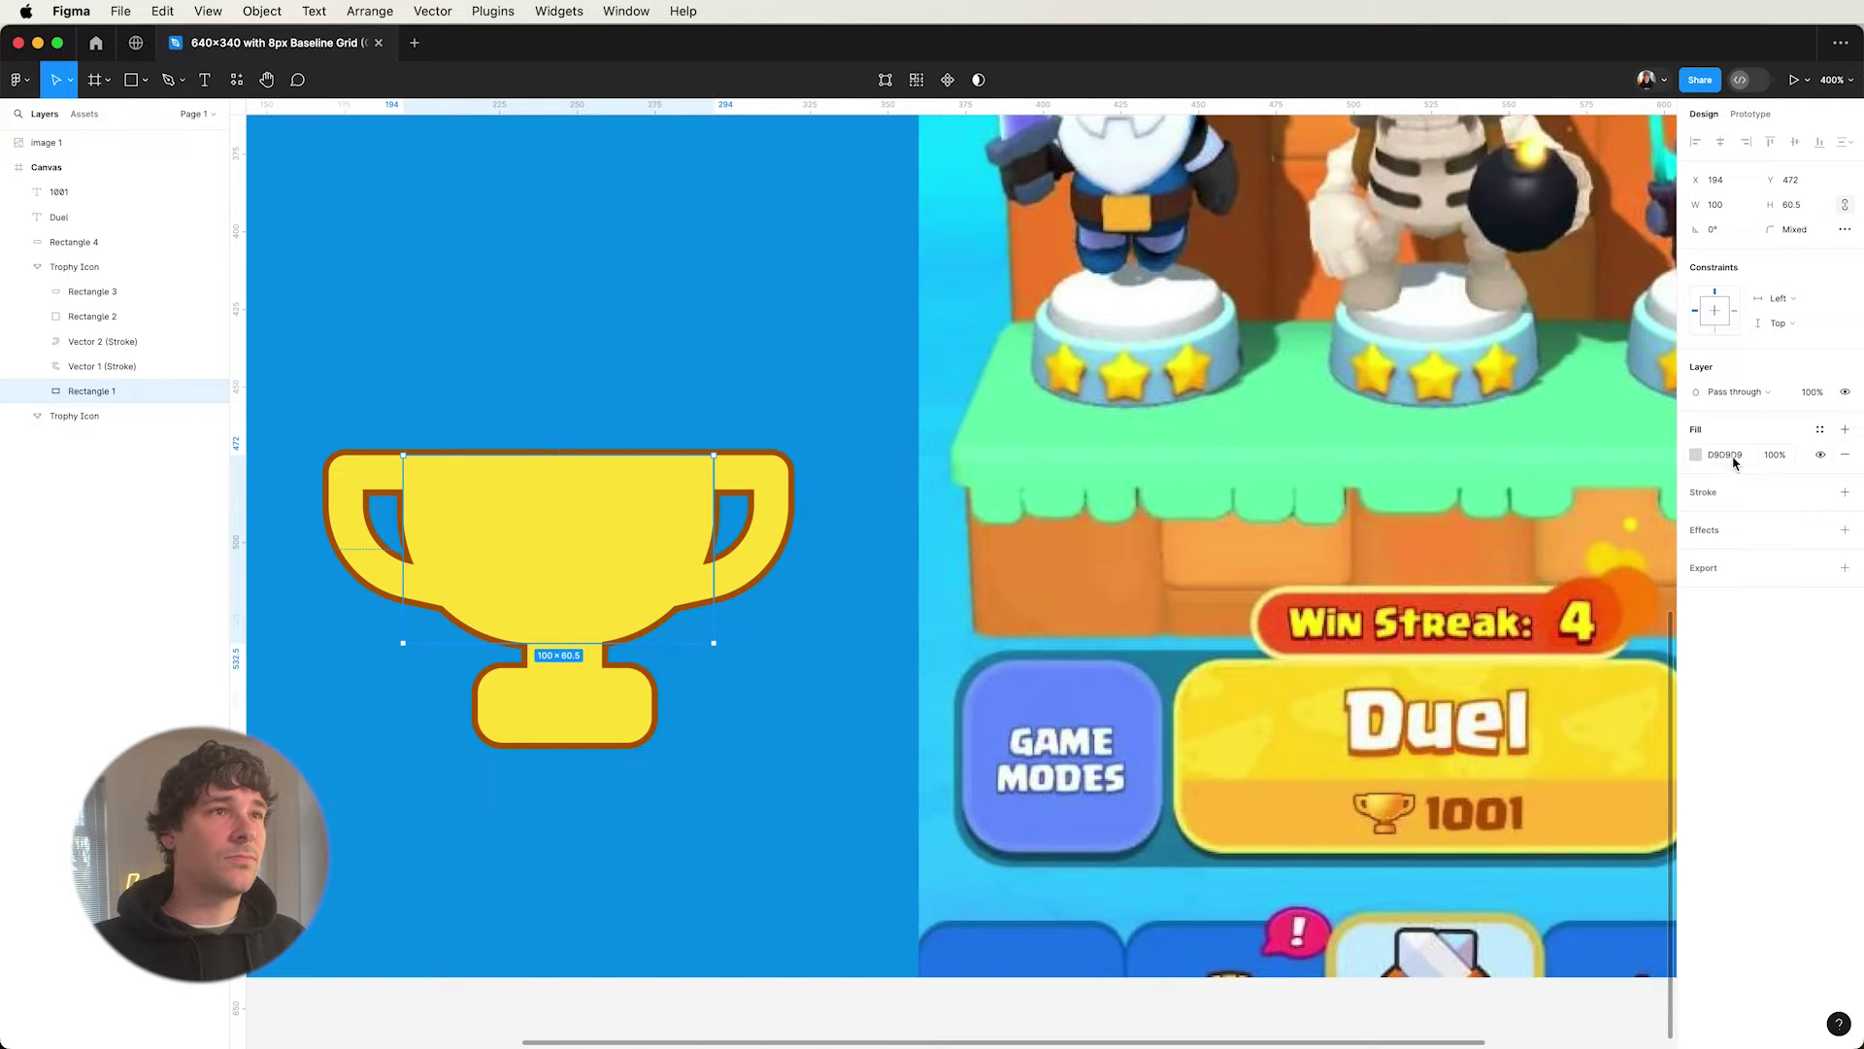
pyautogui.click(1696, 455)
pyautogui.click(1530, 490)
pyautogui.hscroll(2, 927, 577)
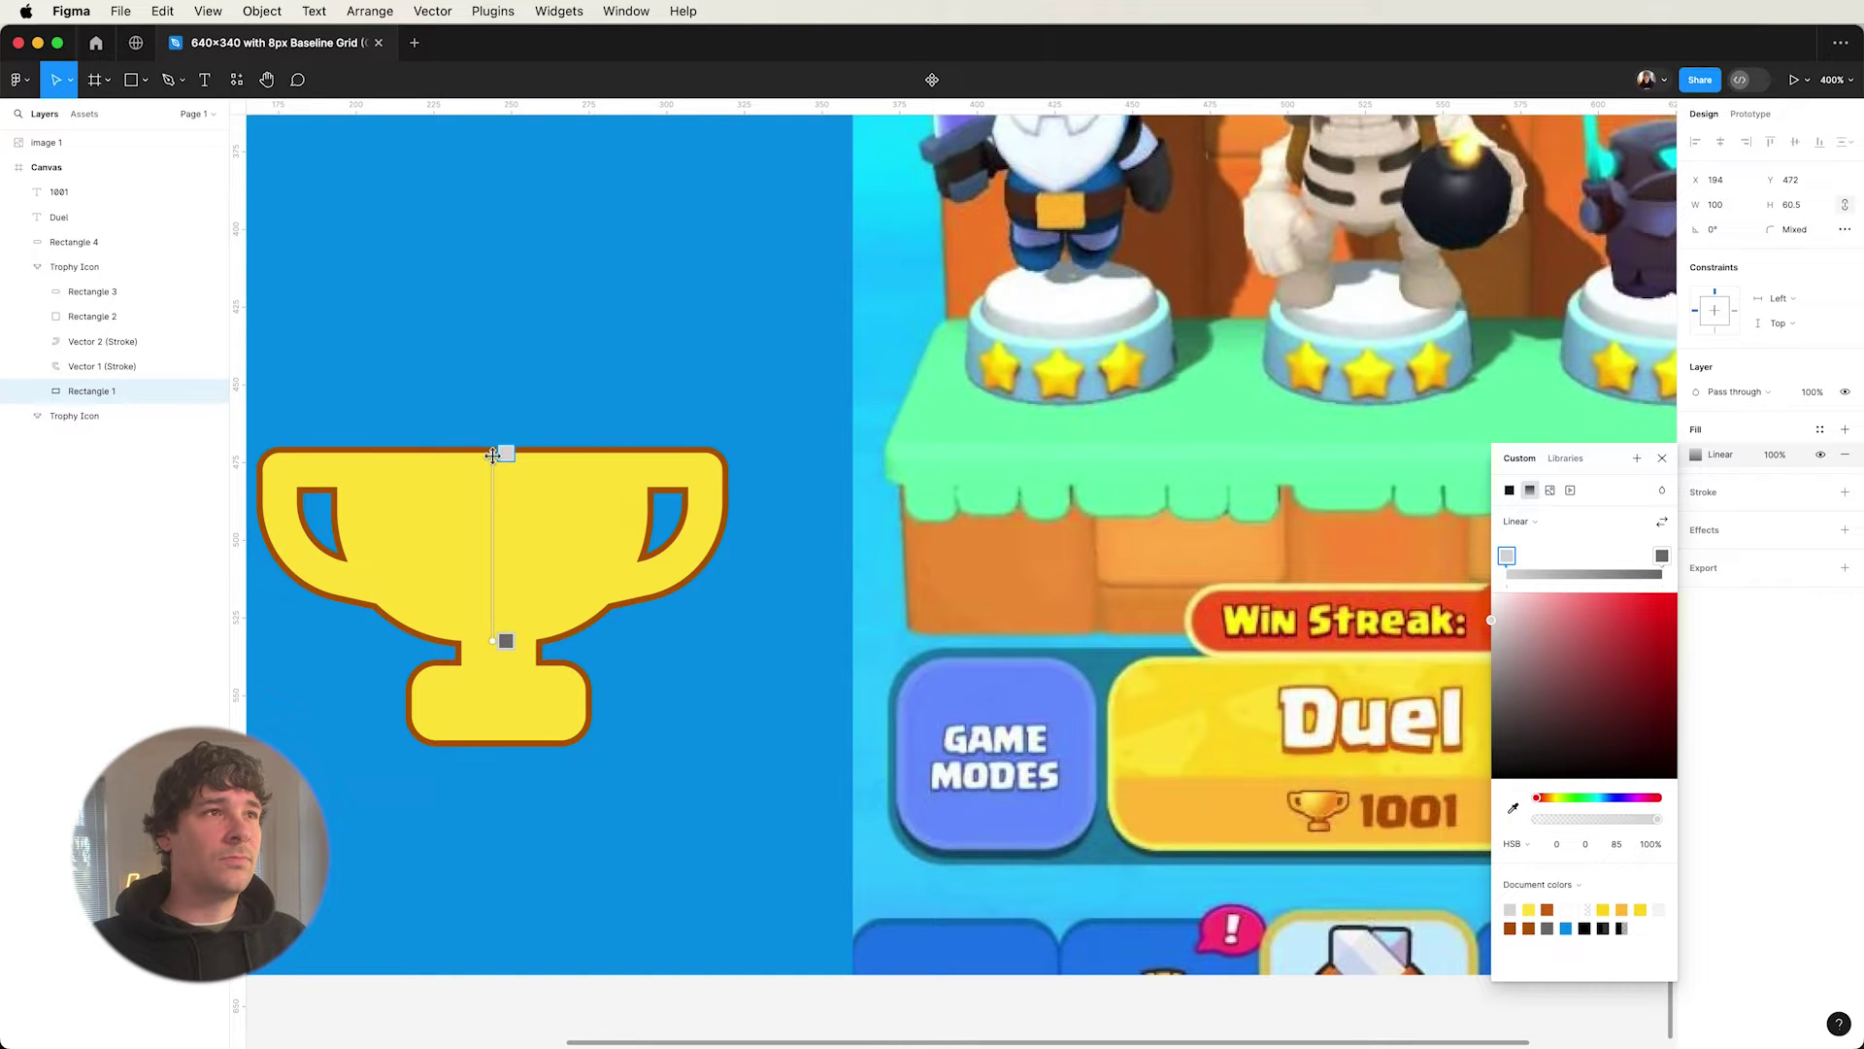
pyautogui.moveTo(492, 454); pyautogui.dragTo(337, 521)
pyautogui.moveTo(495, 639); pyautogui.dragTo(648, 522)
# - Copy Rectangle 1 out of the outlined trophy and paste it as a separate layer directly above the Trophy Icon
pyautogui.click(130, 417)
pyautogui.click(123, 393)
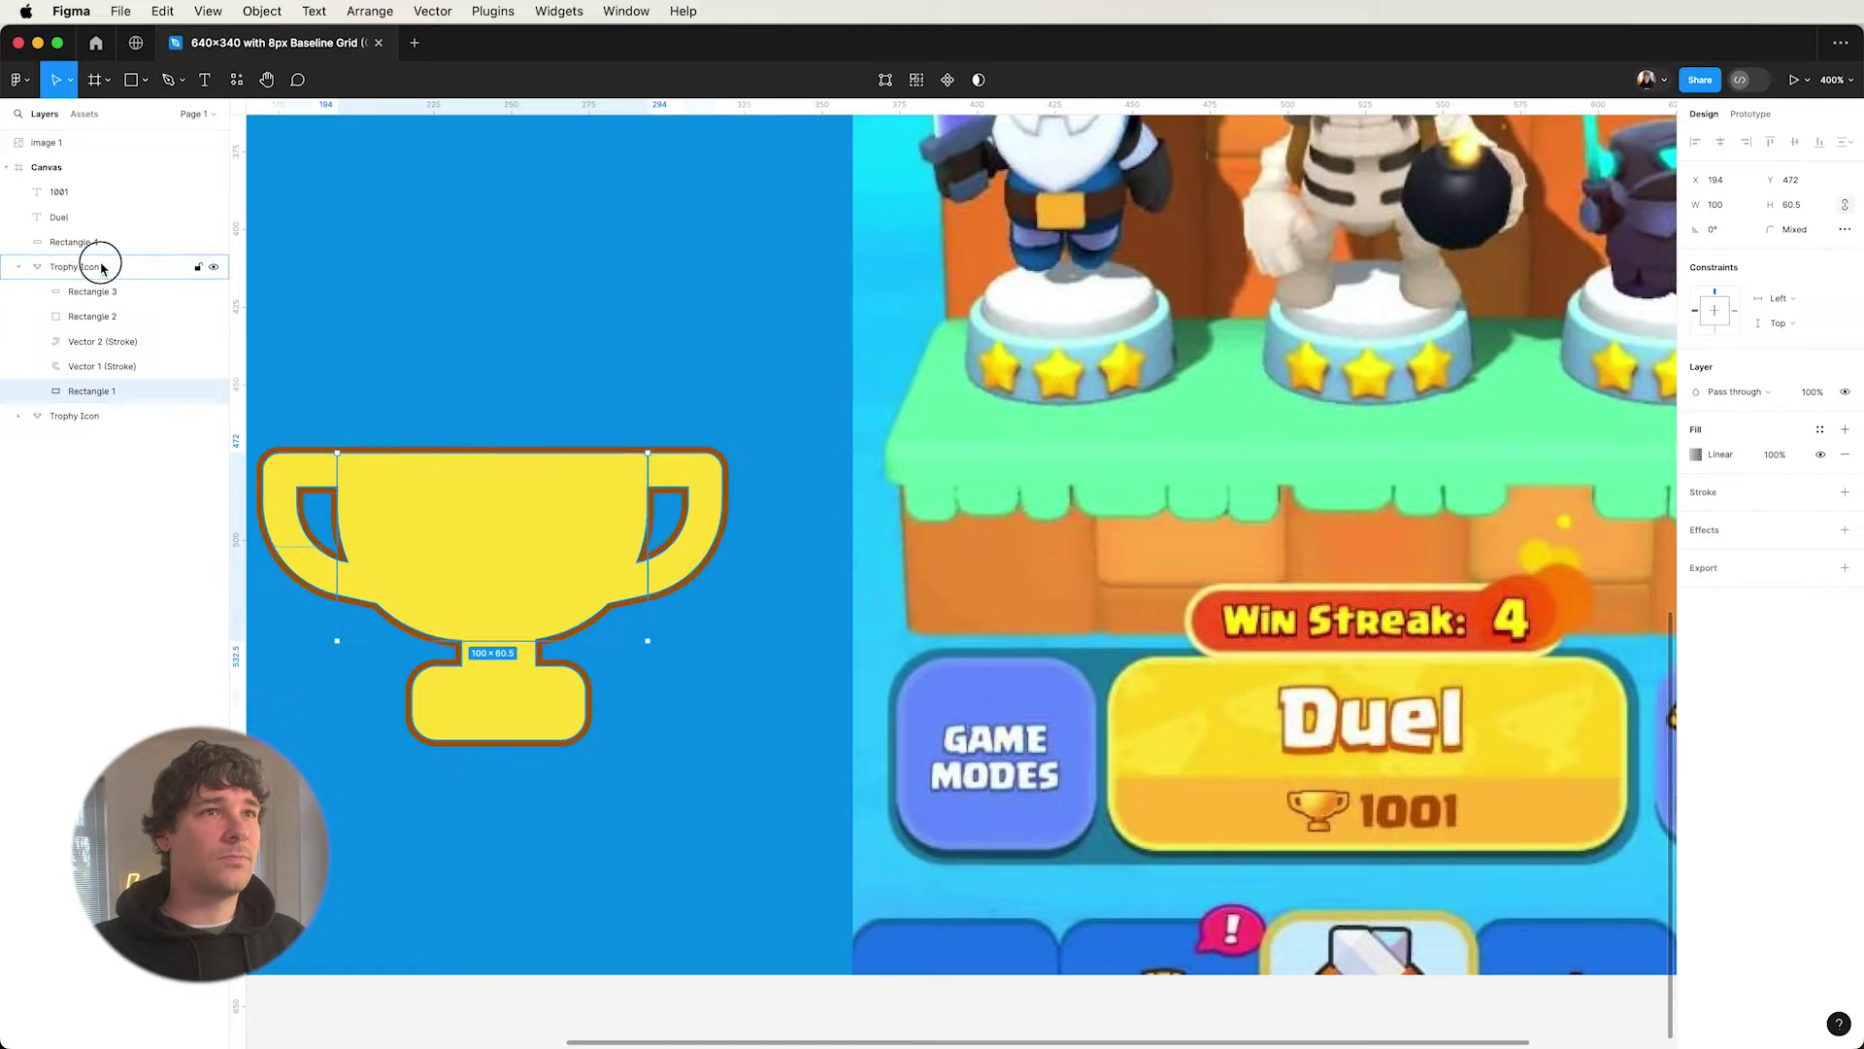
pyautogui.click(101, 265)
pyautogui.click(19, 267)
pyautogui.press('super+v')
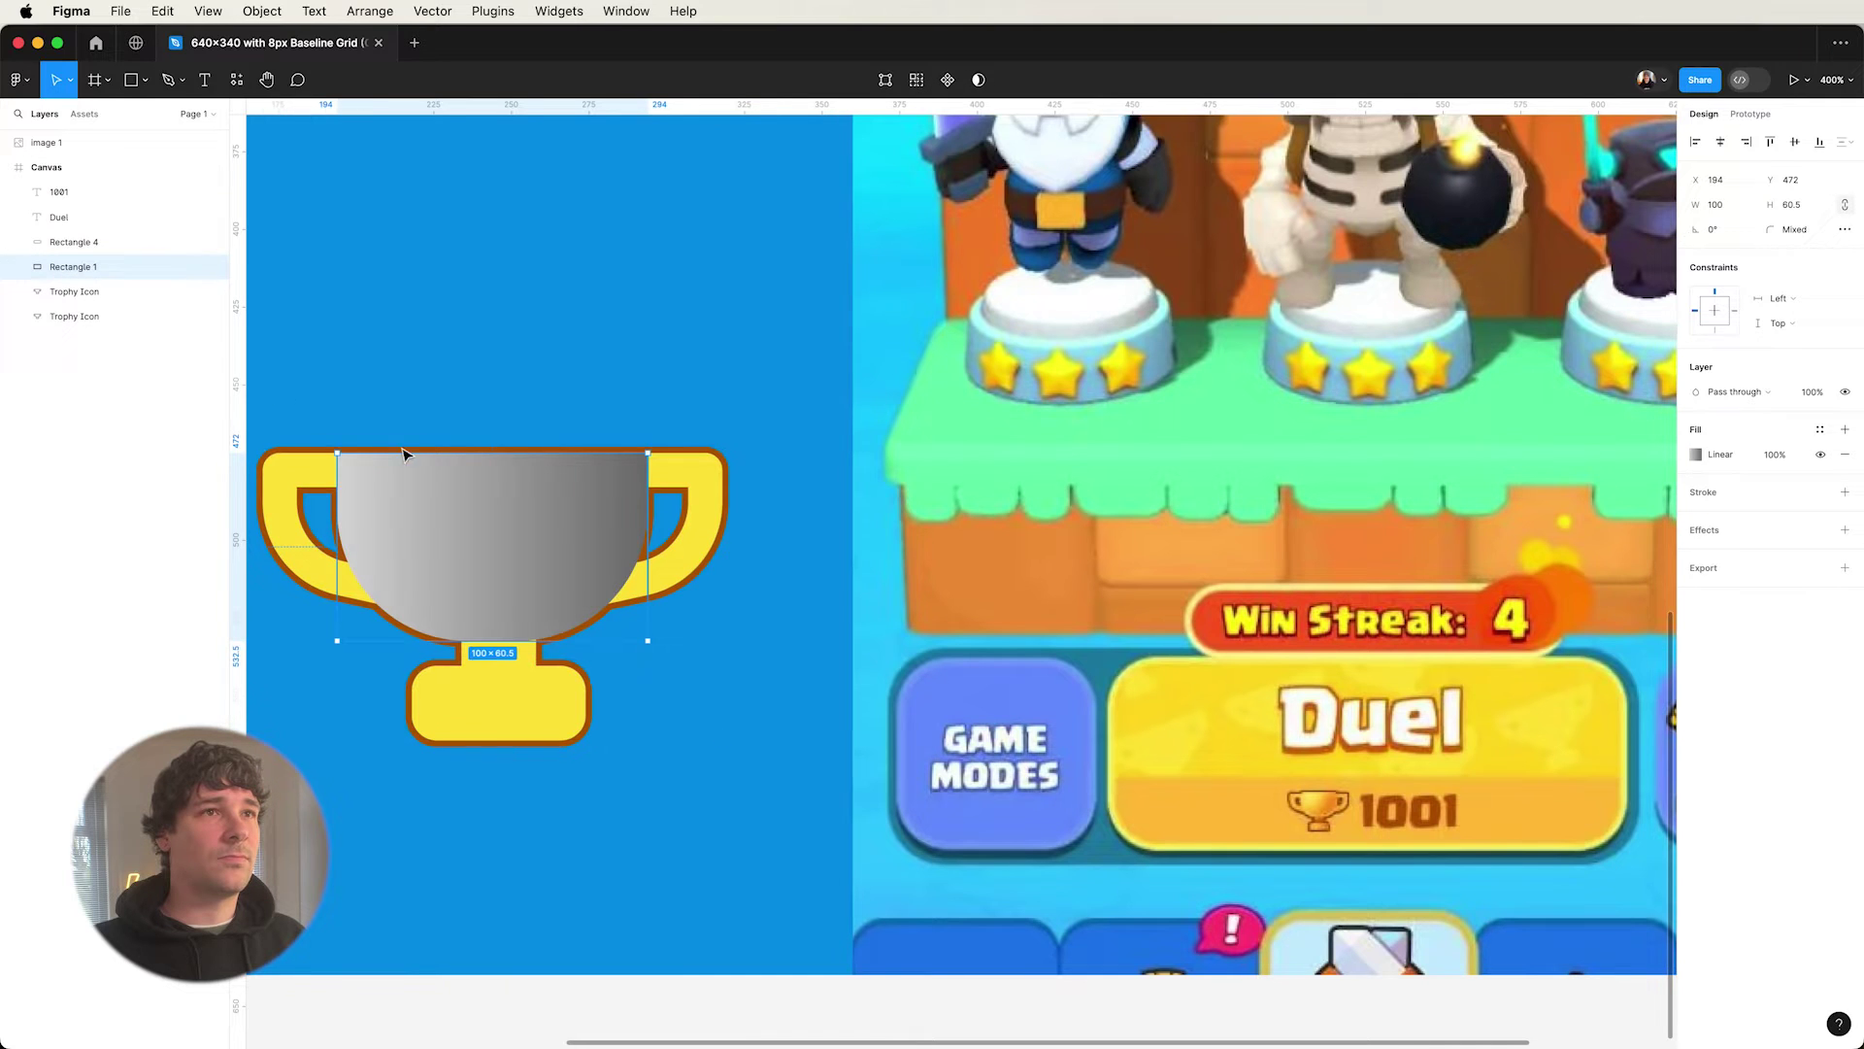
# - Colour the pasted cup body's gradient from light yellow to orange (HSB 31, 87, 97), sampling both stops from the reference trophy
pyautogui.click(1697, 455)
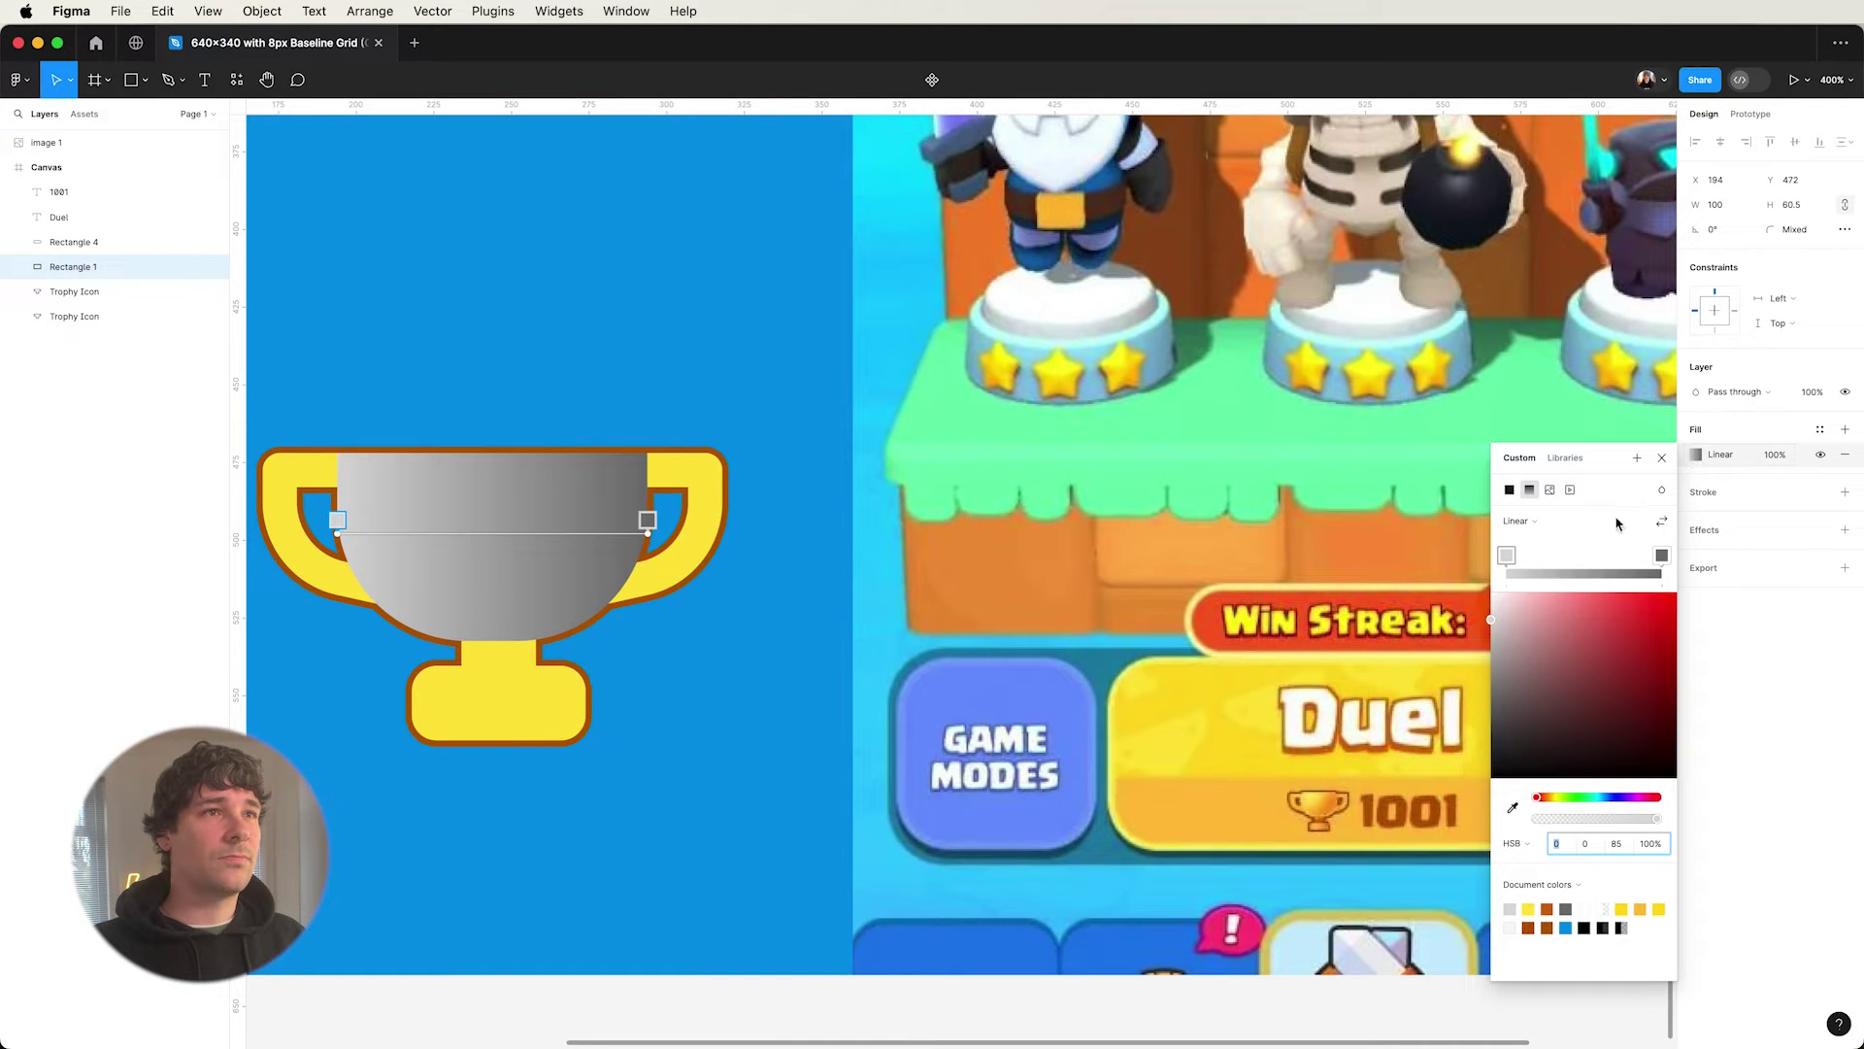
pyautogui.click(1505, 557)
pyautogui.click(1512, 808)
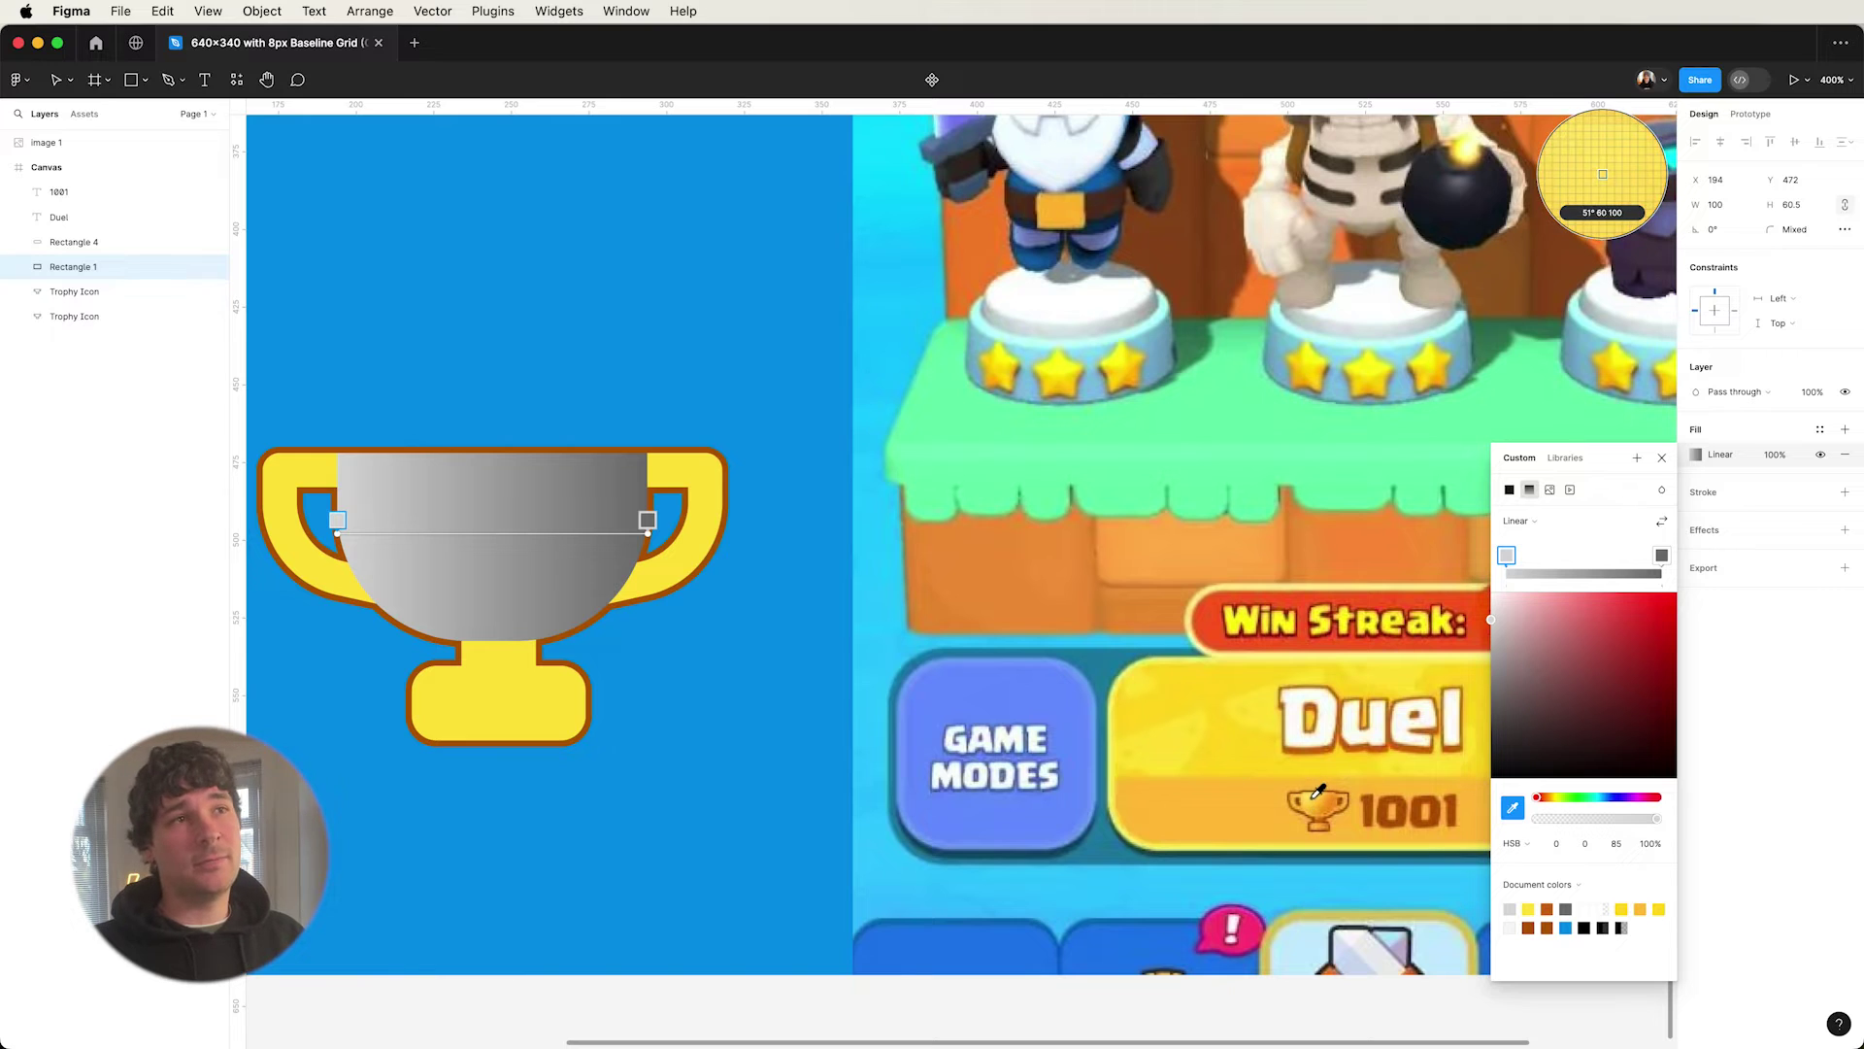
pyautogui.click(1317, 794)
pyautogui.click(1661, 555)
pyautogui.click(1512, 808)
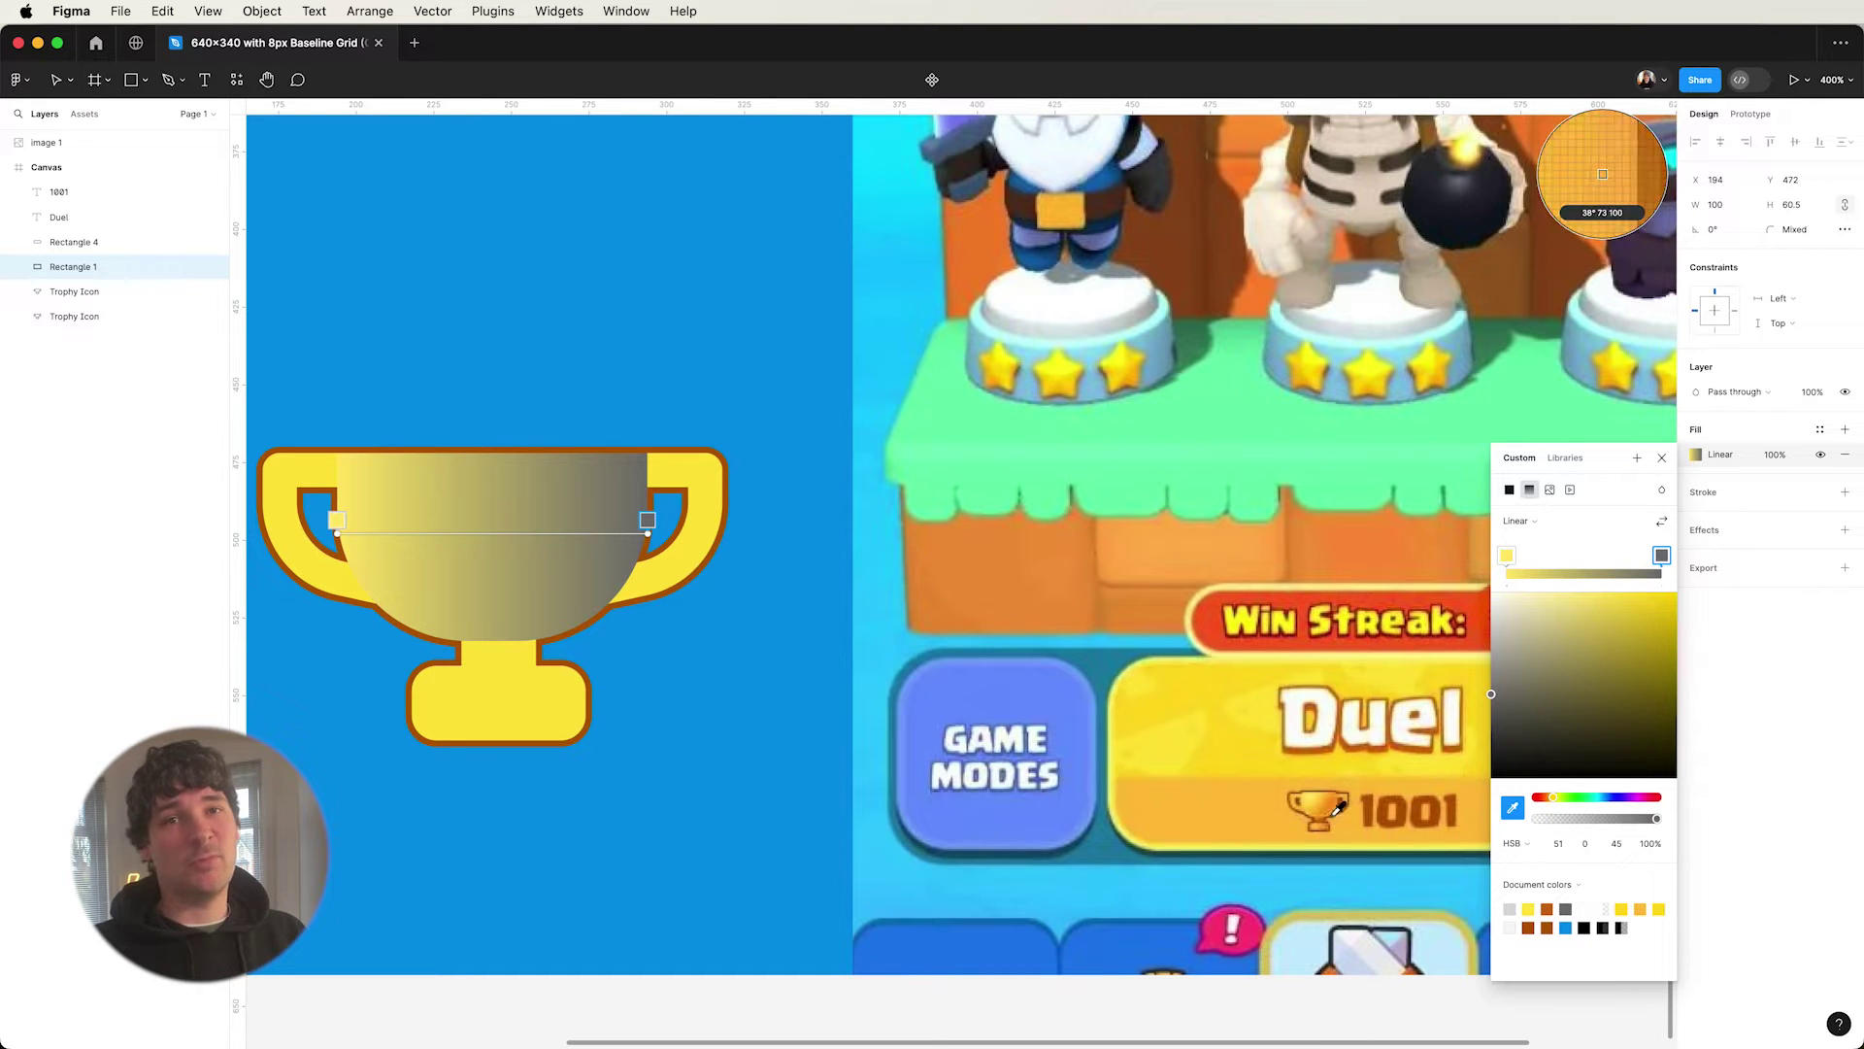
pyautogui.click(1340, 799)
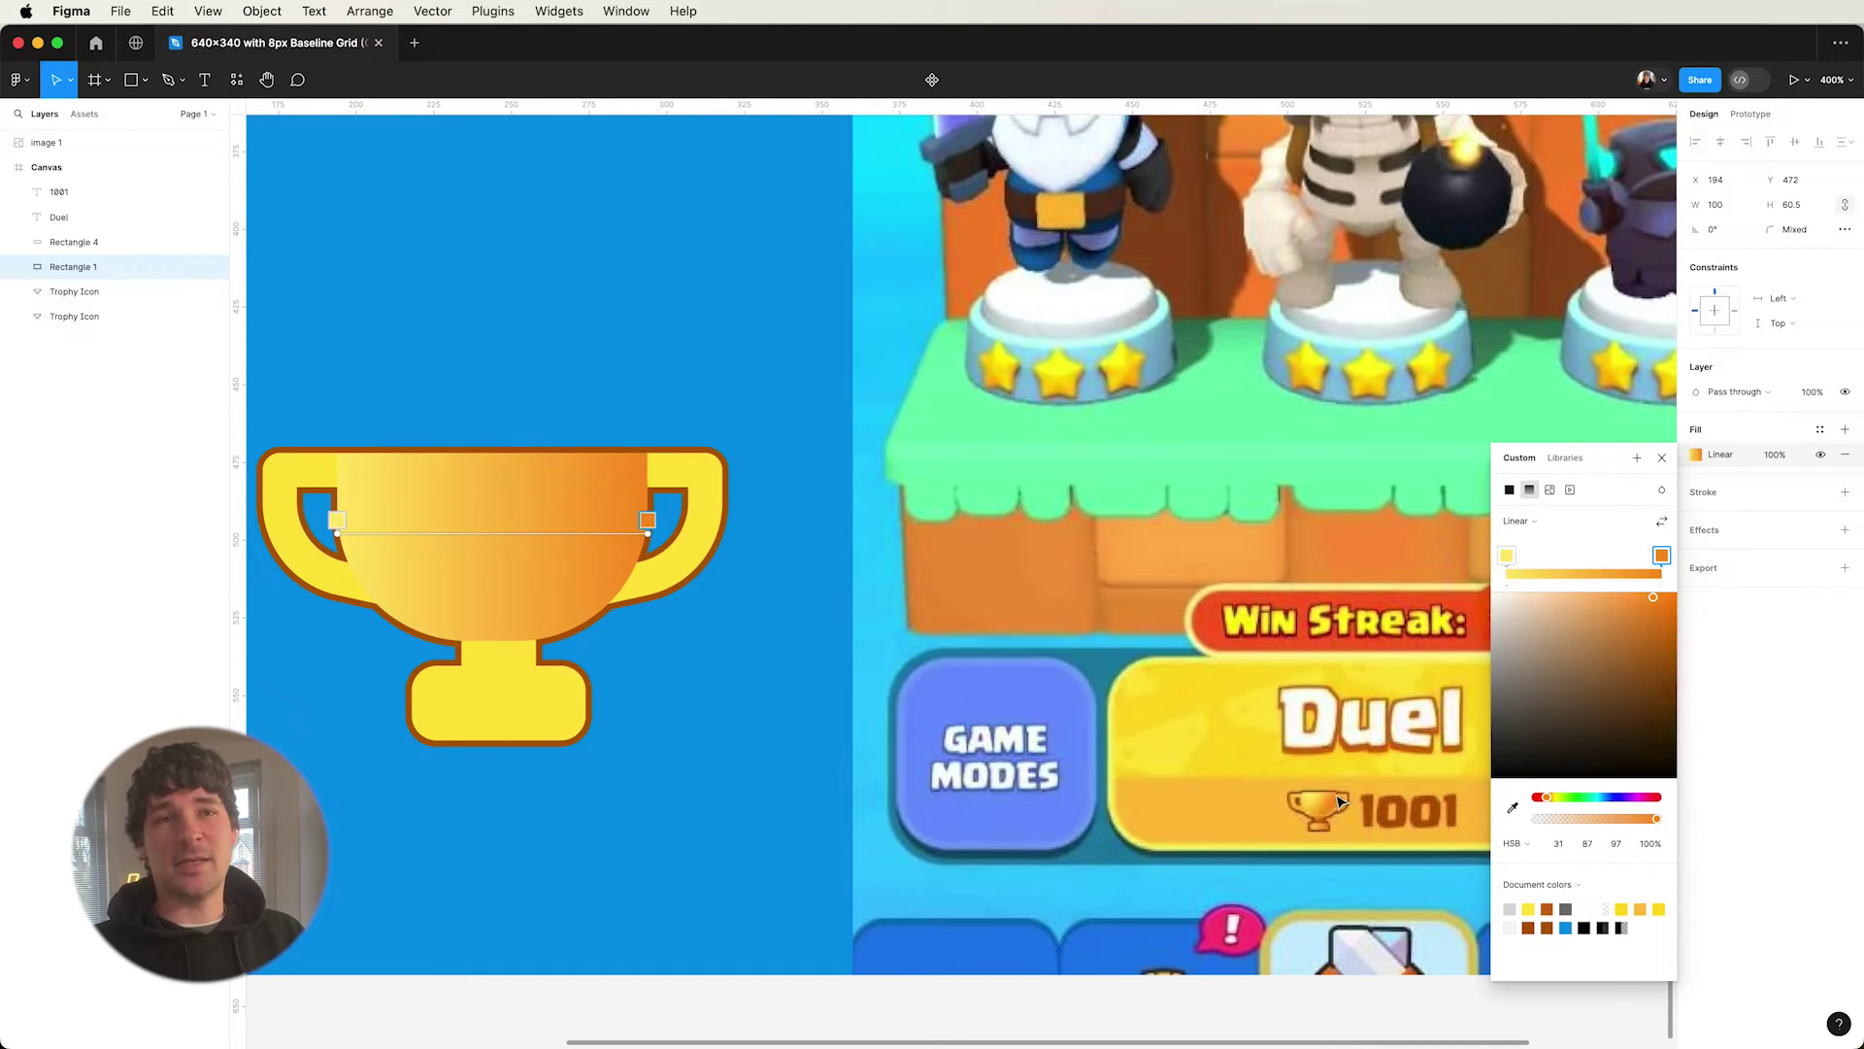
pyautogui.click(1663, 460)
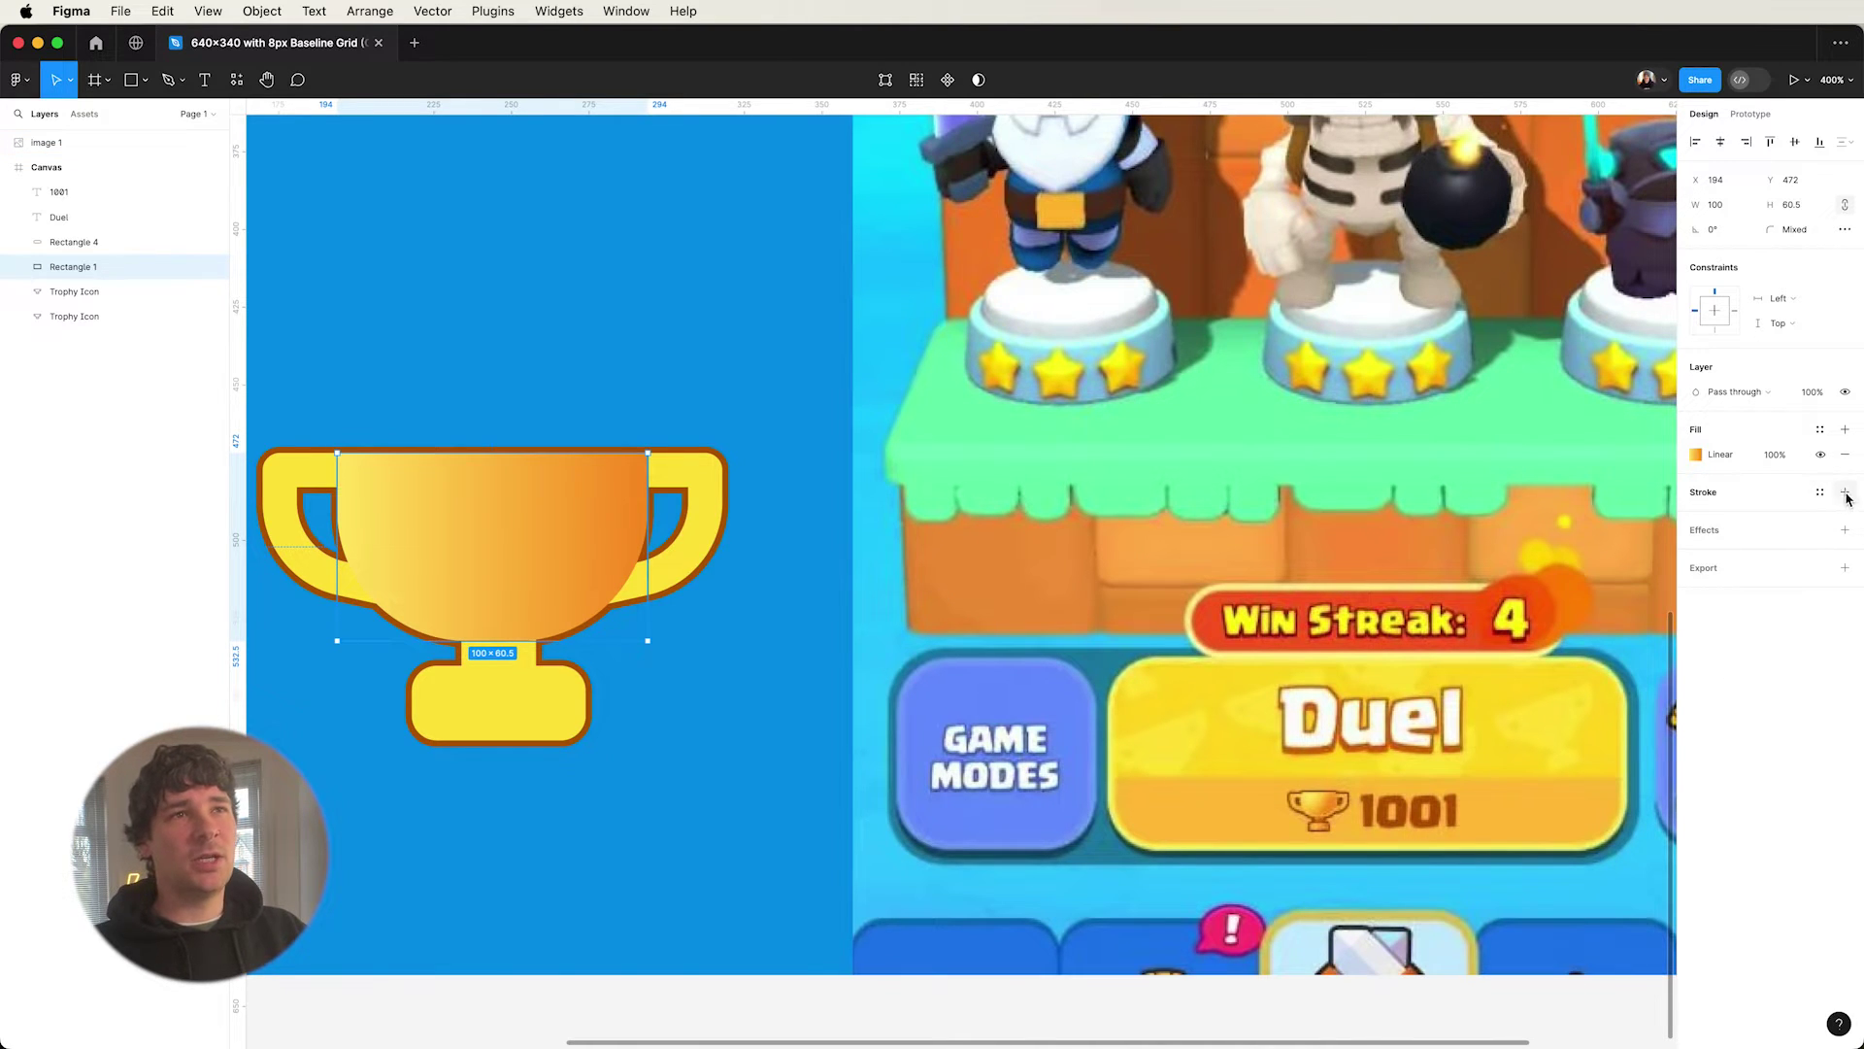
# - Add an inner shadow to the gradient cup body with a Y offset of -2
pyautogui.click(1845, 530)
pyautogui.click(1733, 554)
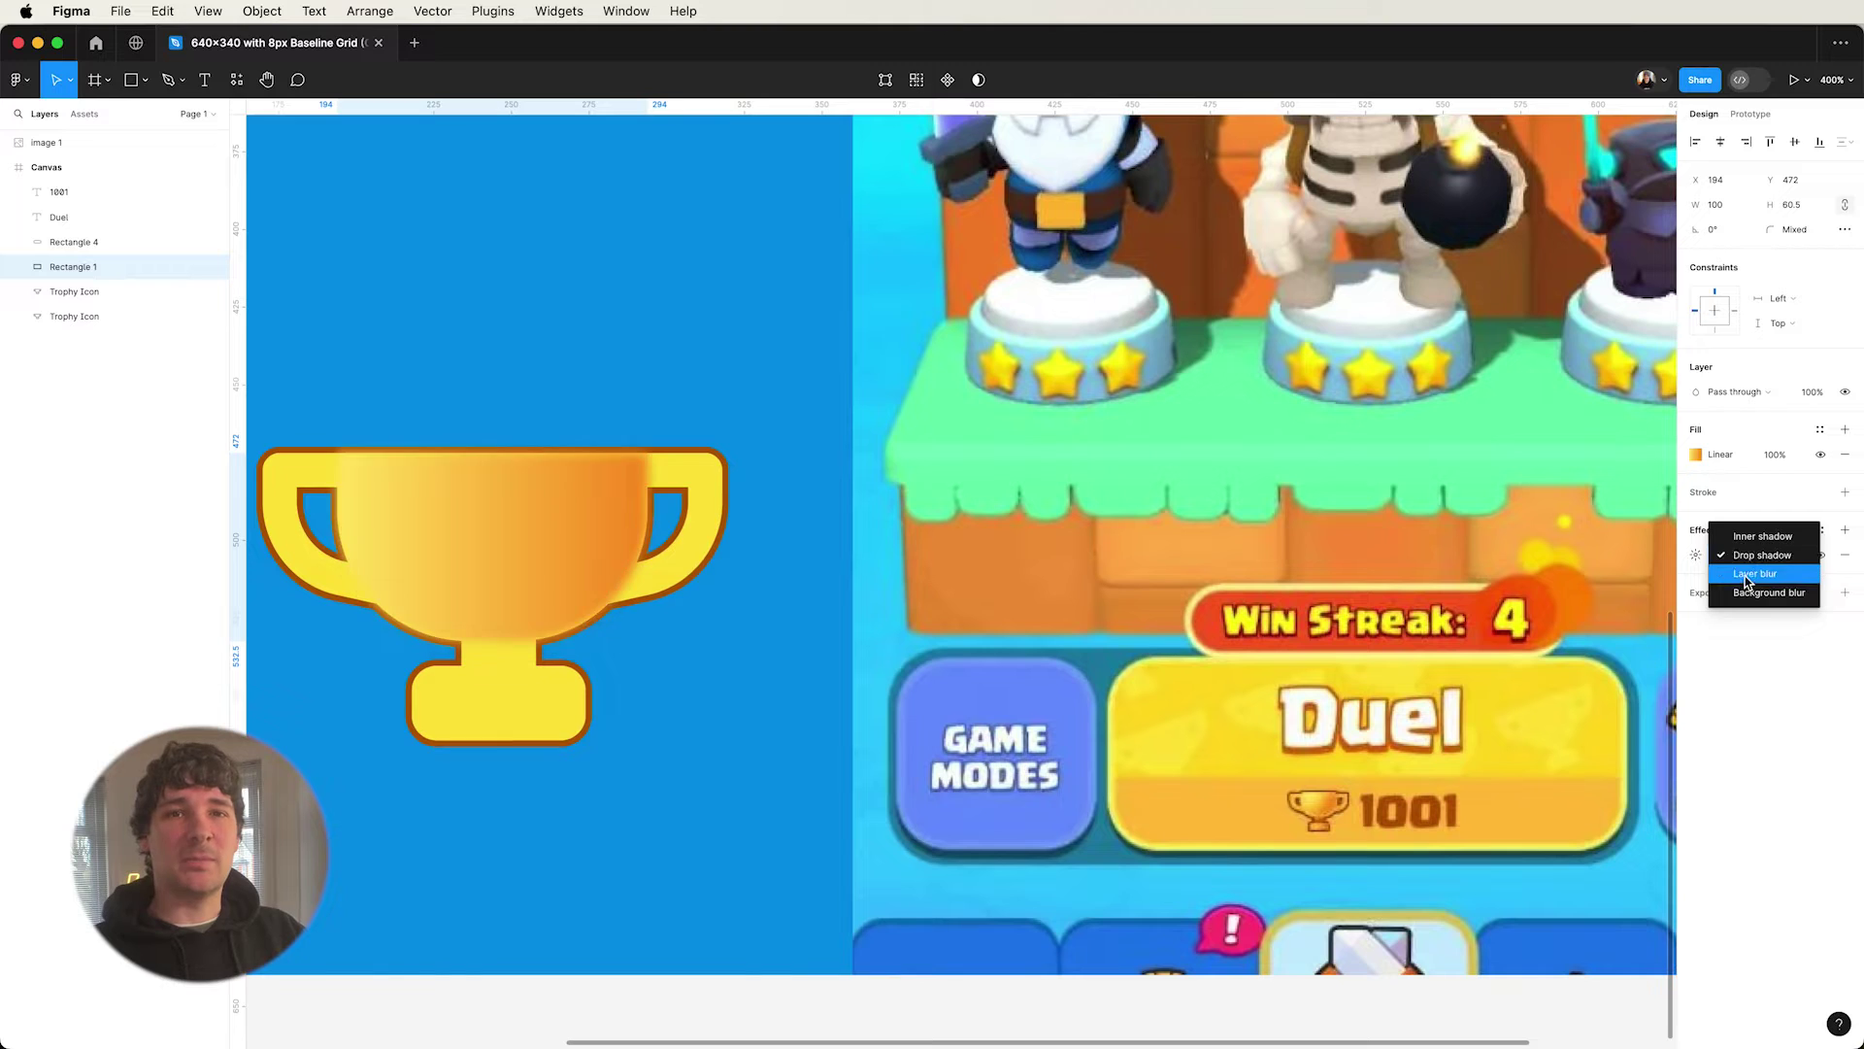
pyautogui.click(1744, 537)
pyautogui.click(1696, 555)
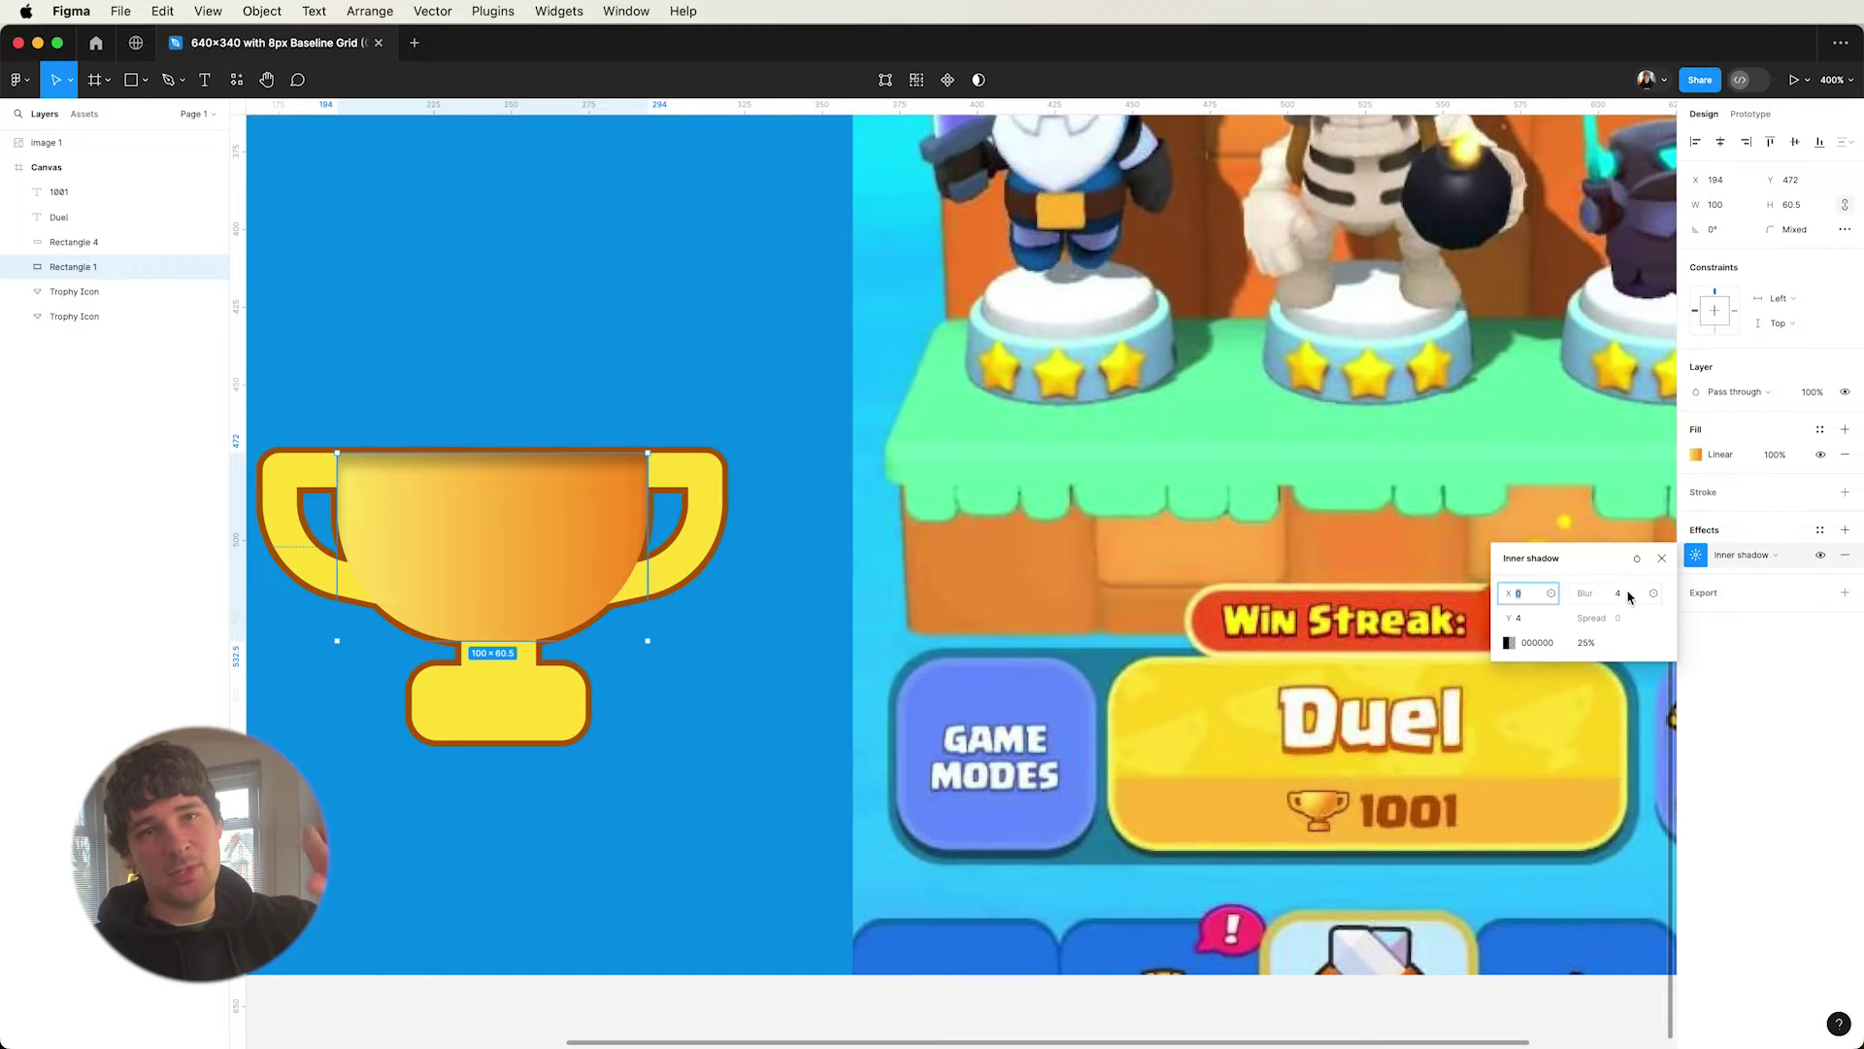
pyautogui.click(1524, 618)
pyautogui.write('0')
pyautogui.press('Return')
pyautogui.press('Down')
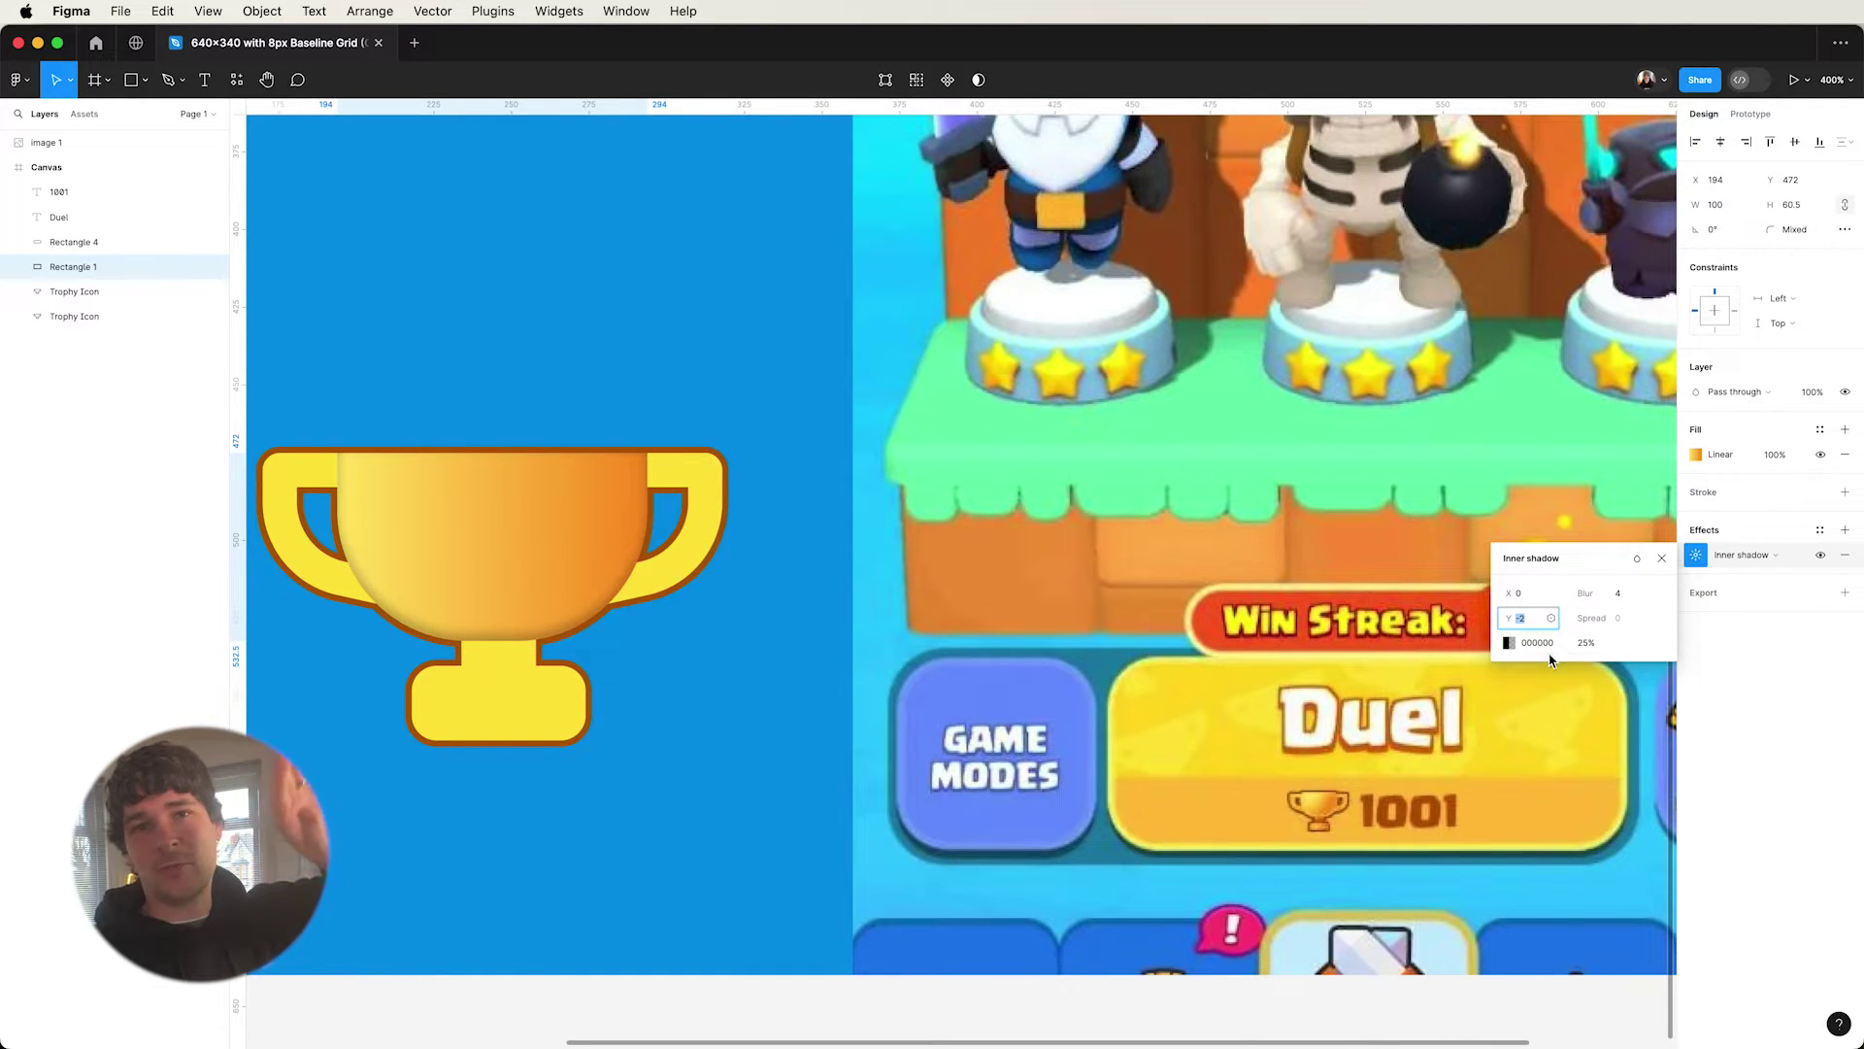
# - Change the cup body's inner shadow colour to white (FFFFFF) and set its blend mode to Color dodge
pyautogui.click(1509, 642)
pyautogui.moveTo(1354, 710); pyautogui.dragTo(1272, 621)
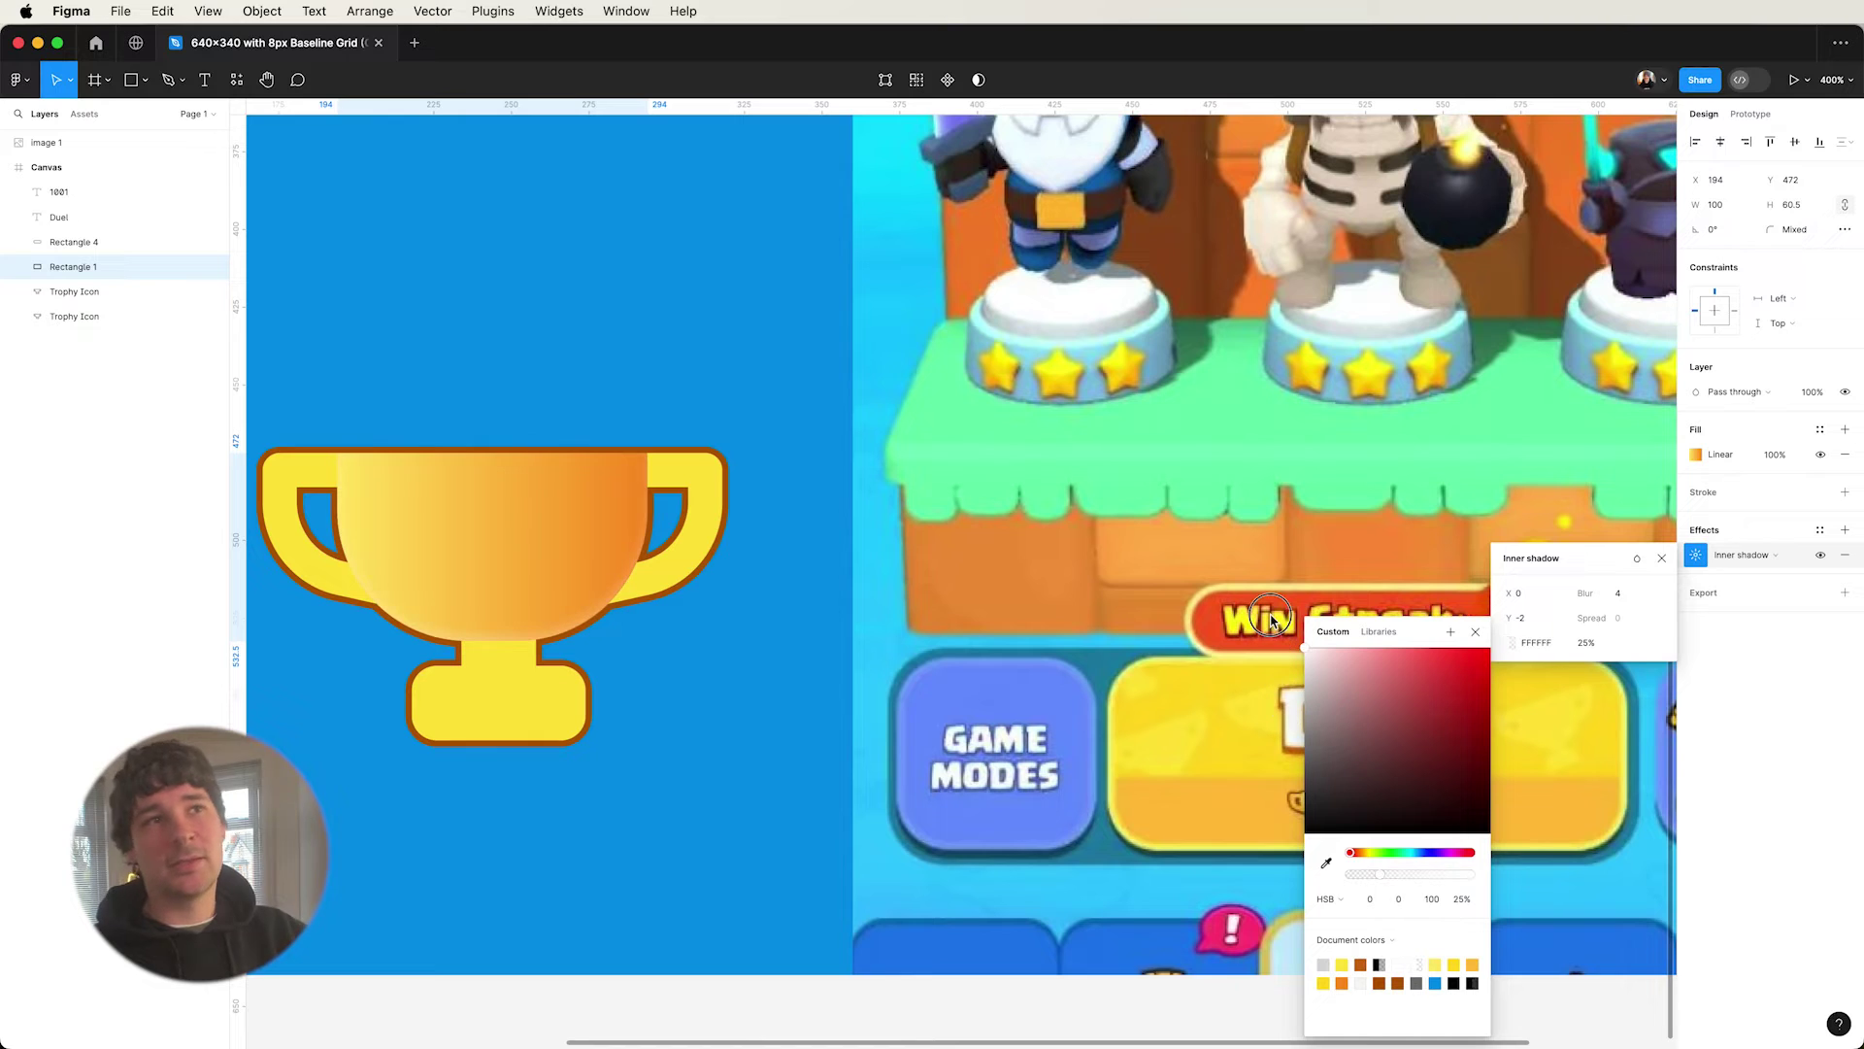
pyautogui.click(1474, 631)
pyautogui.click(1637, 558)
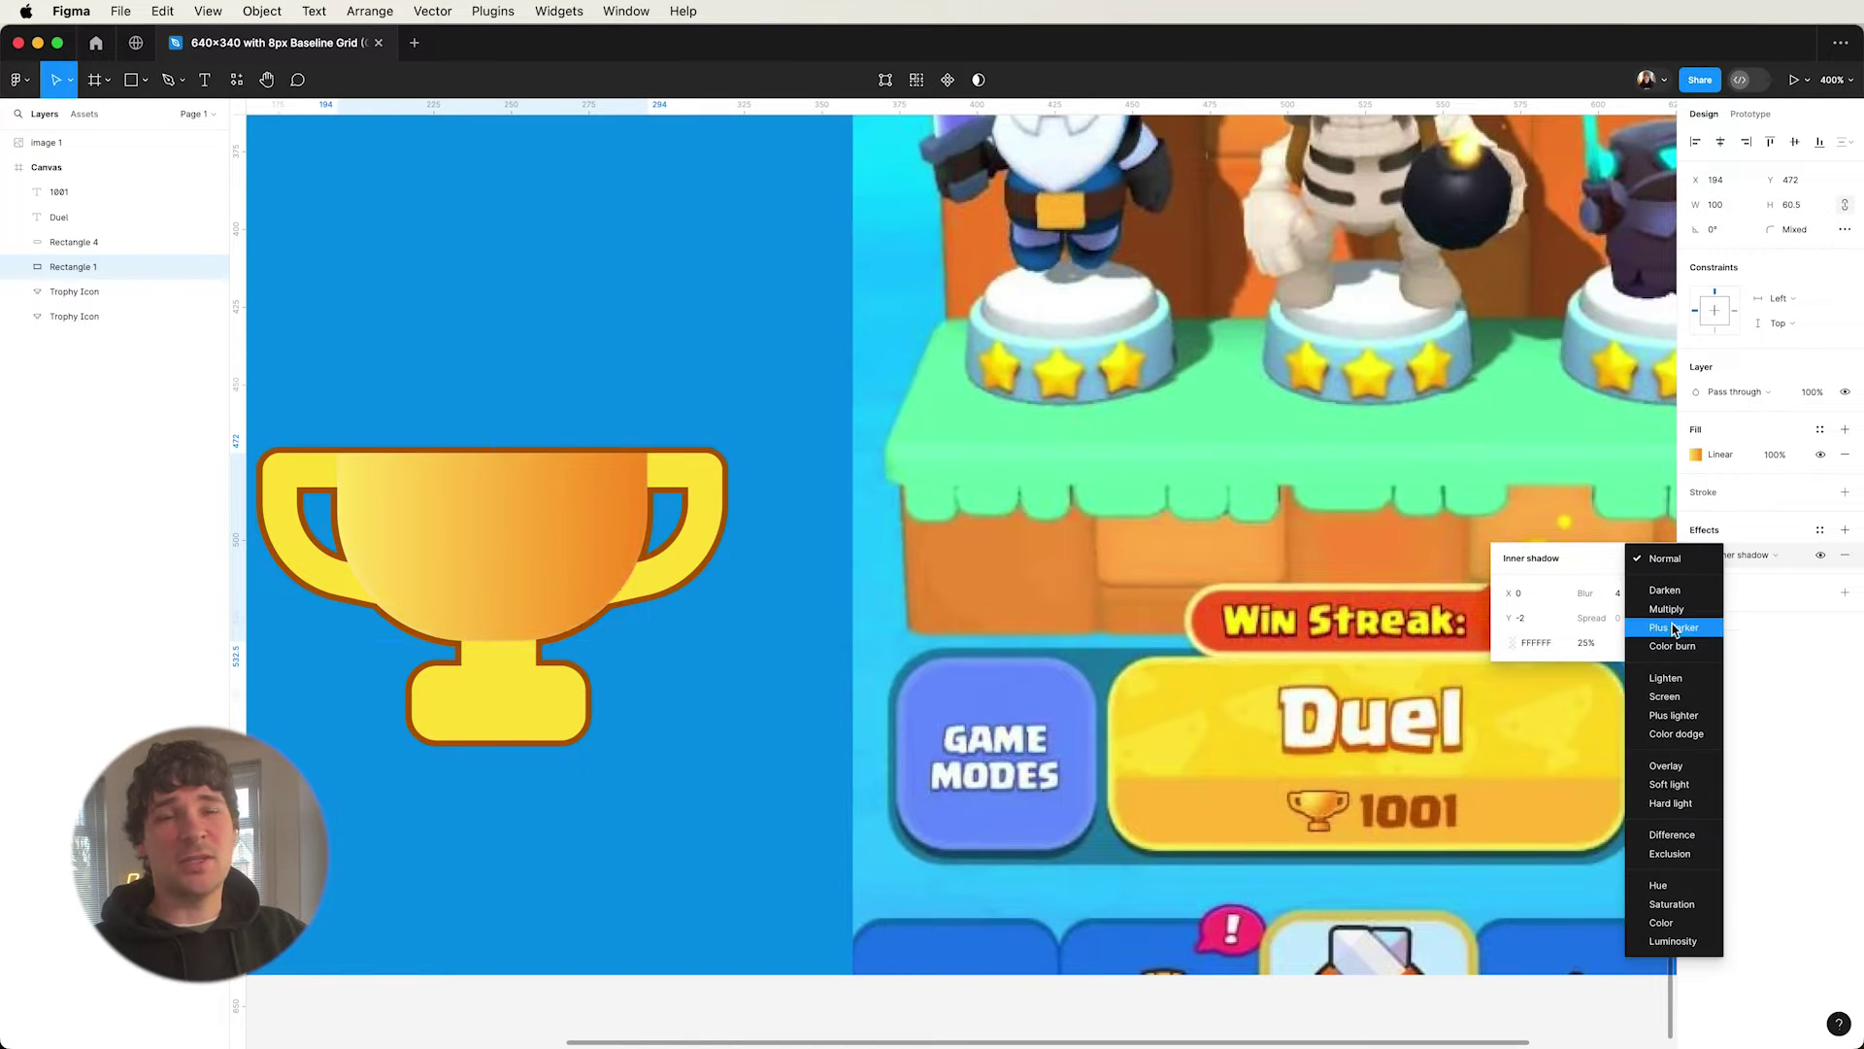
pyautogui.click(1674, 735)
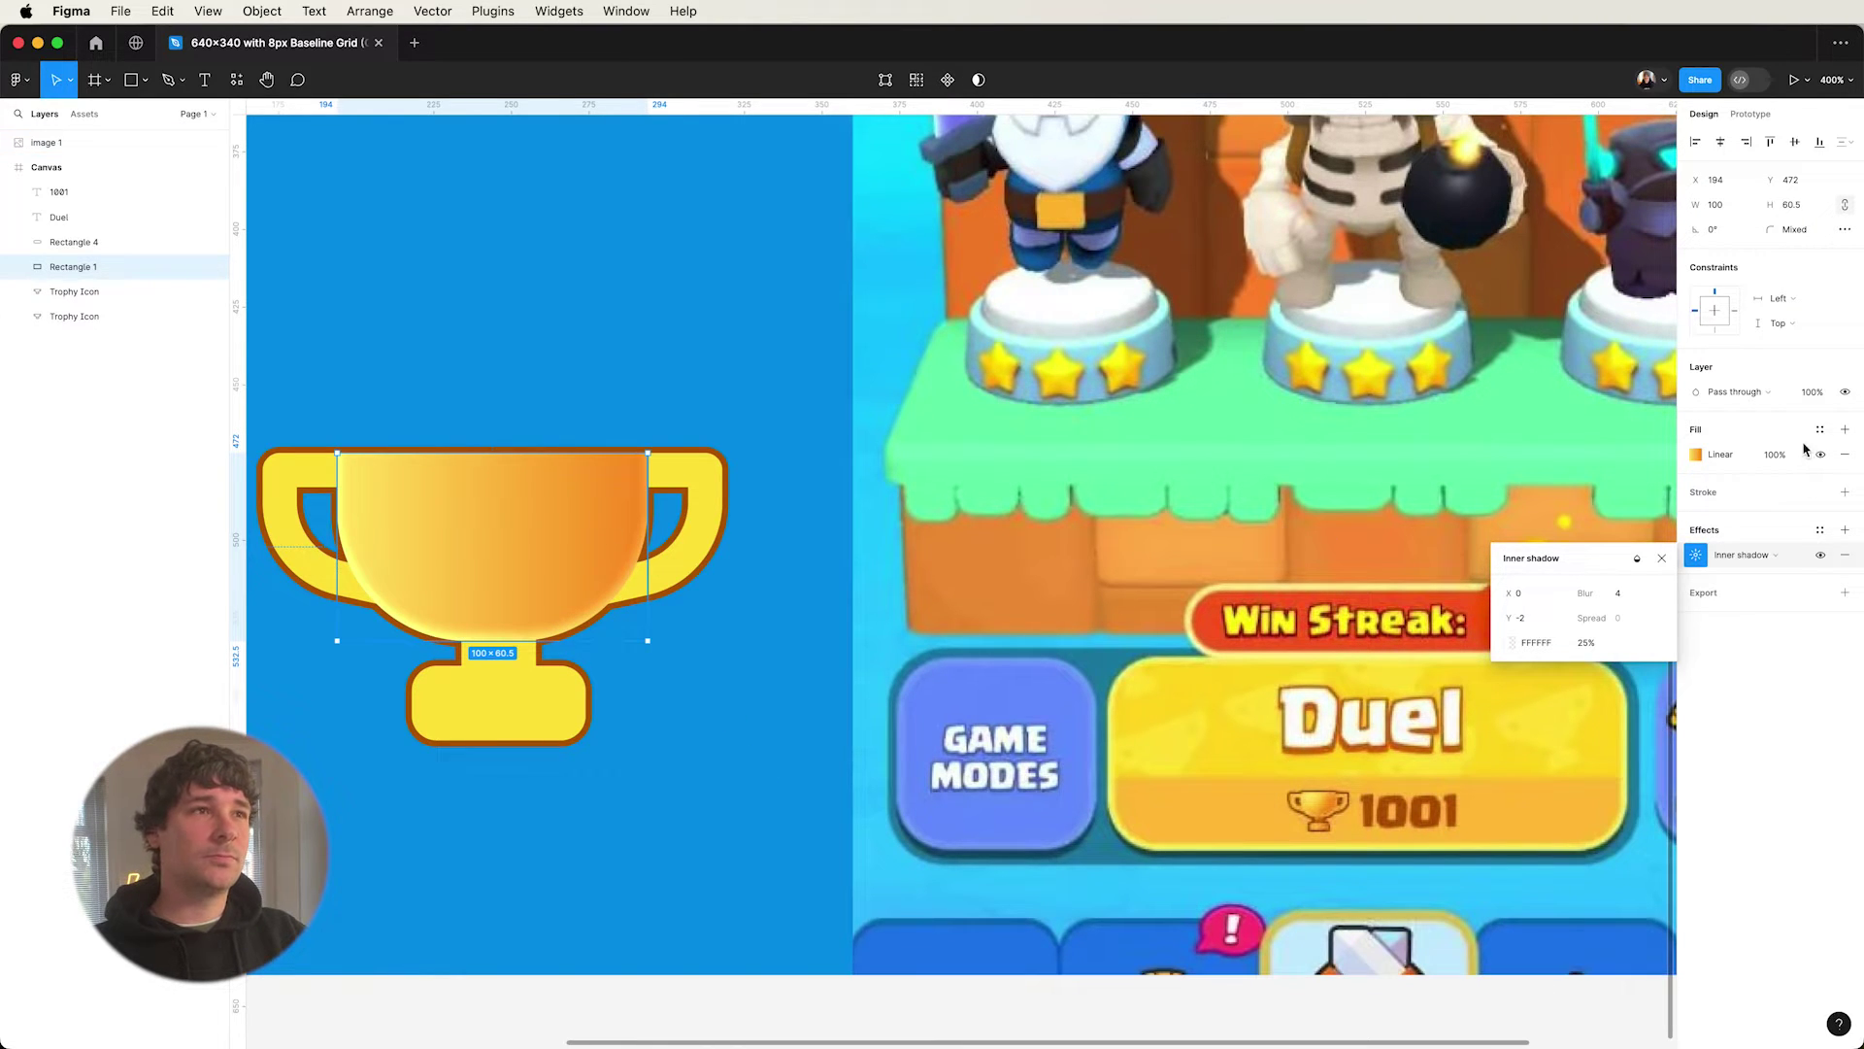
# - Angle the cup body's gradient diagonally from near the rim down towards the right side and set its orange stop to HSB 31, 80, 92
pyautogui.click(1696, 456)
pyautogui.click(1661, 556)
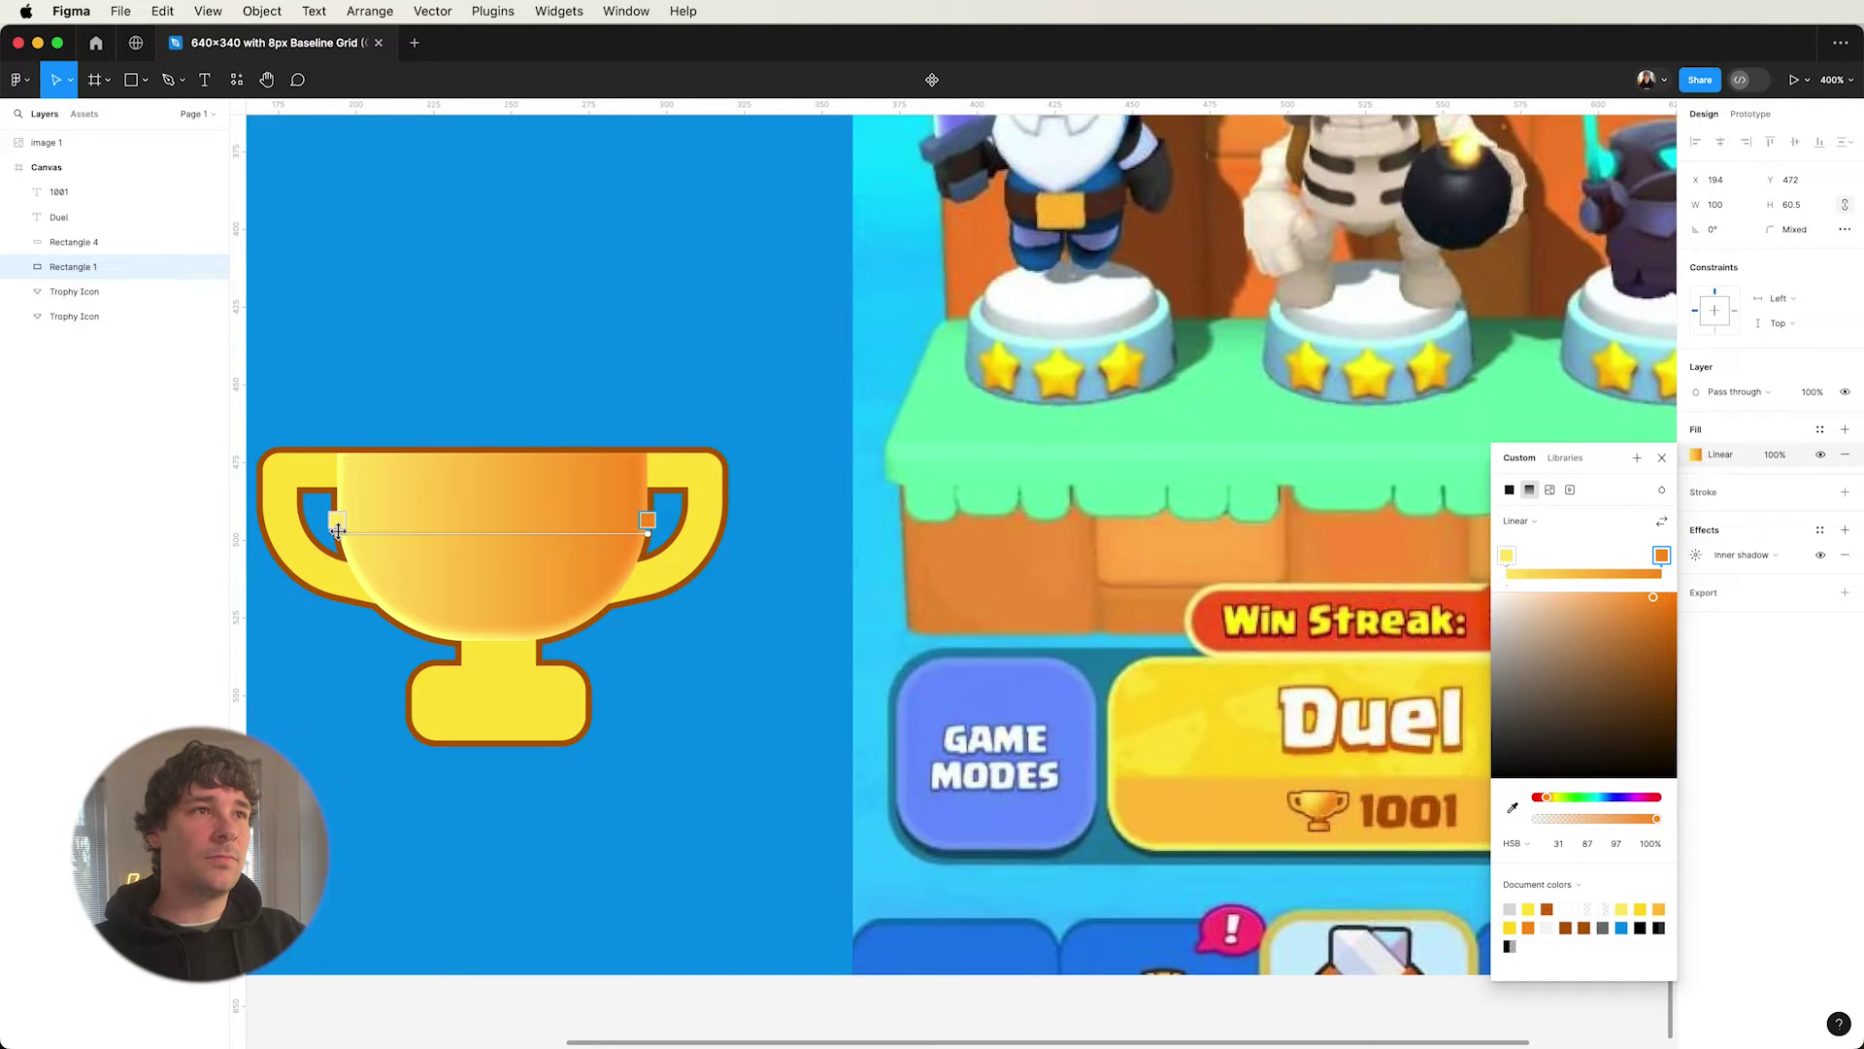
pyautogui.moveTo(337, 530); pyautogui.dragTo(434, 464)
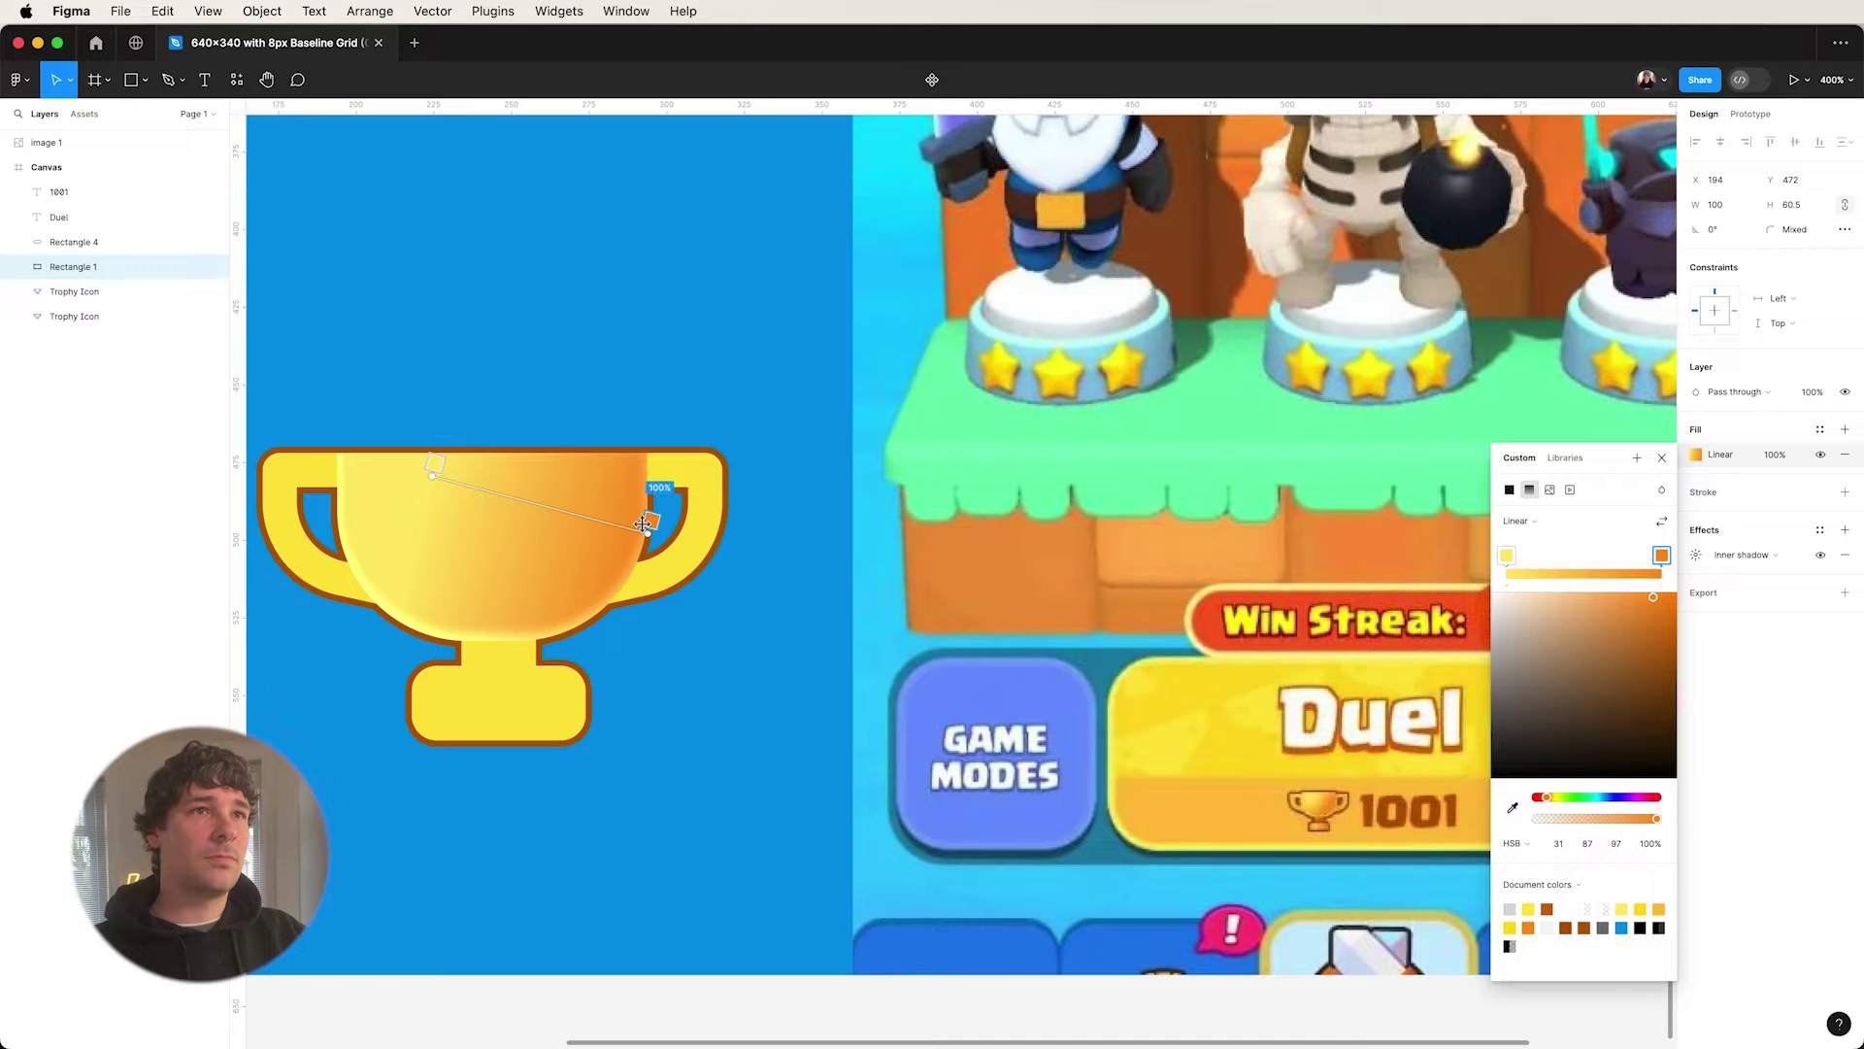
pyautogui.moveTo(644, 524); pyautogui.dragTo(580, 531)
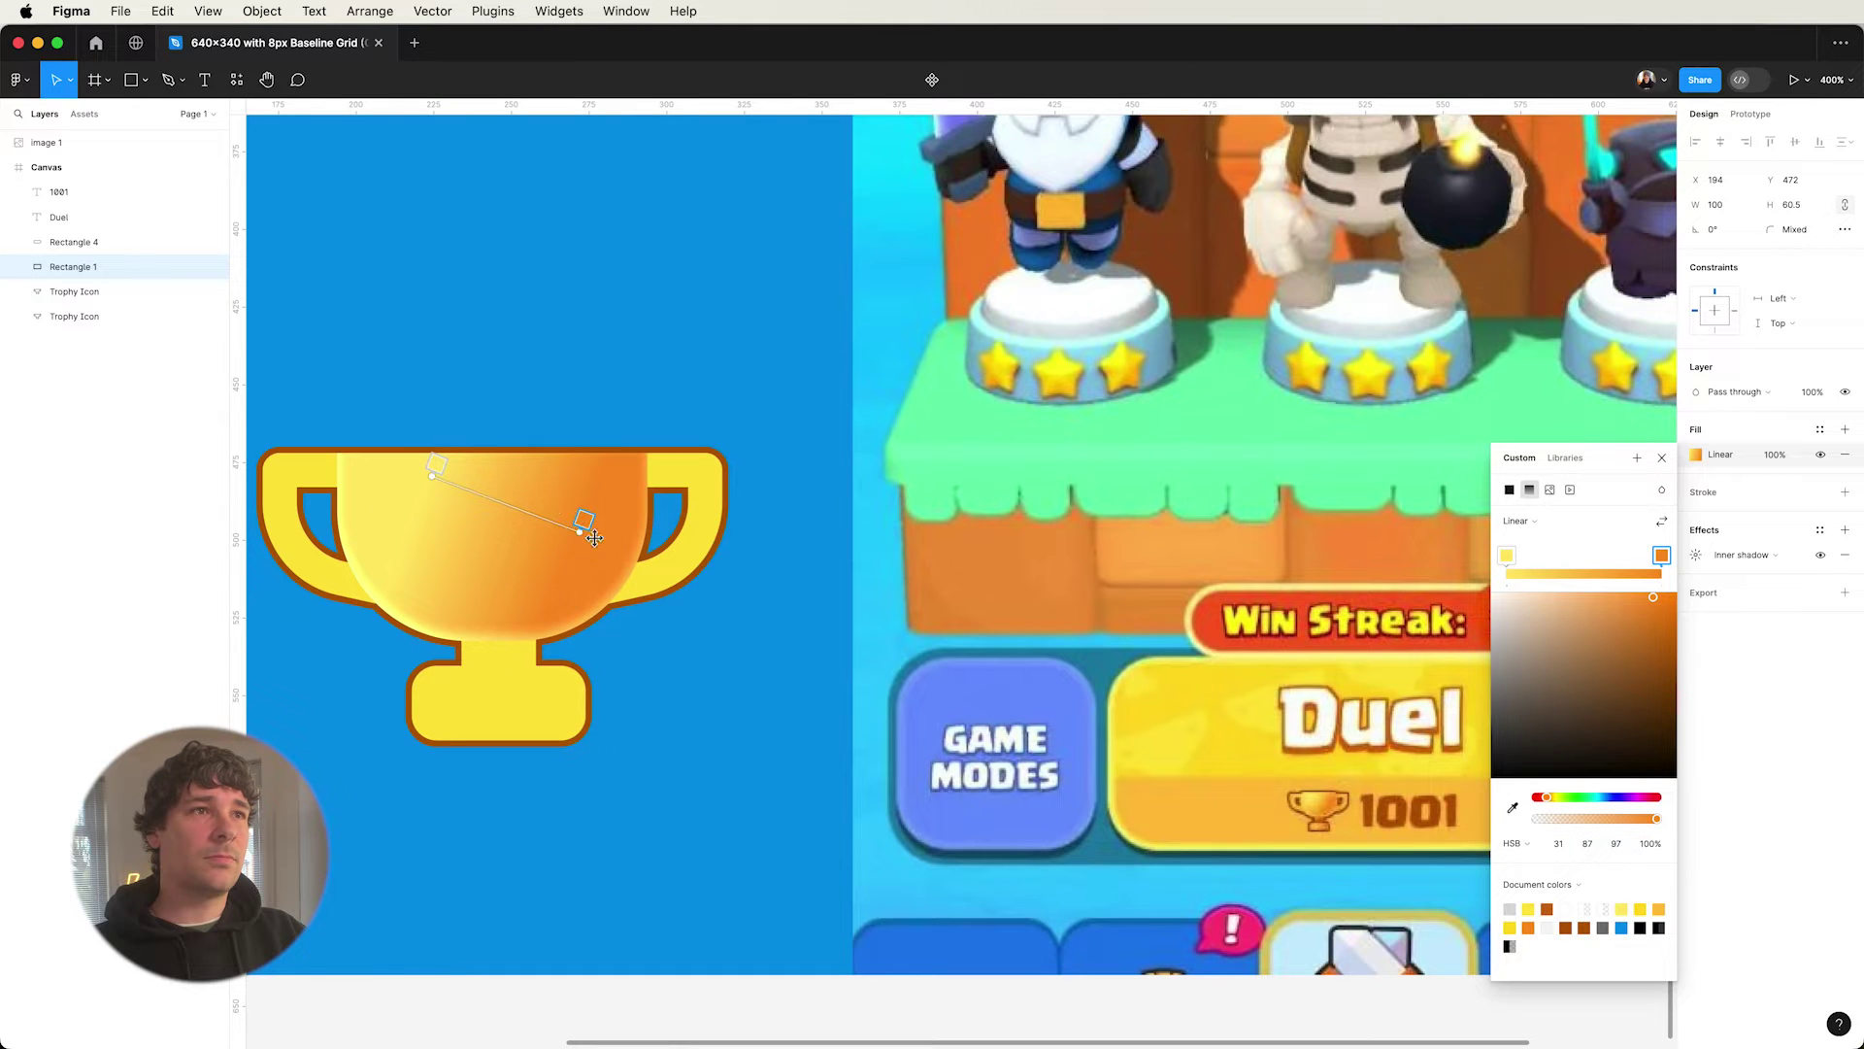
pyautogui.moveTo(1645, 602); pyautogui.dragTo(1640, 612)
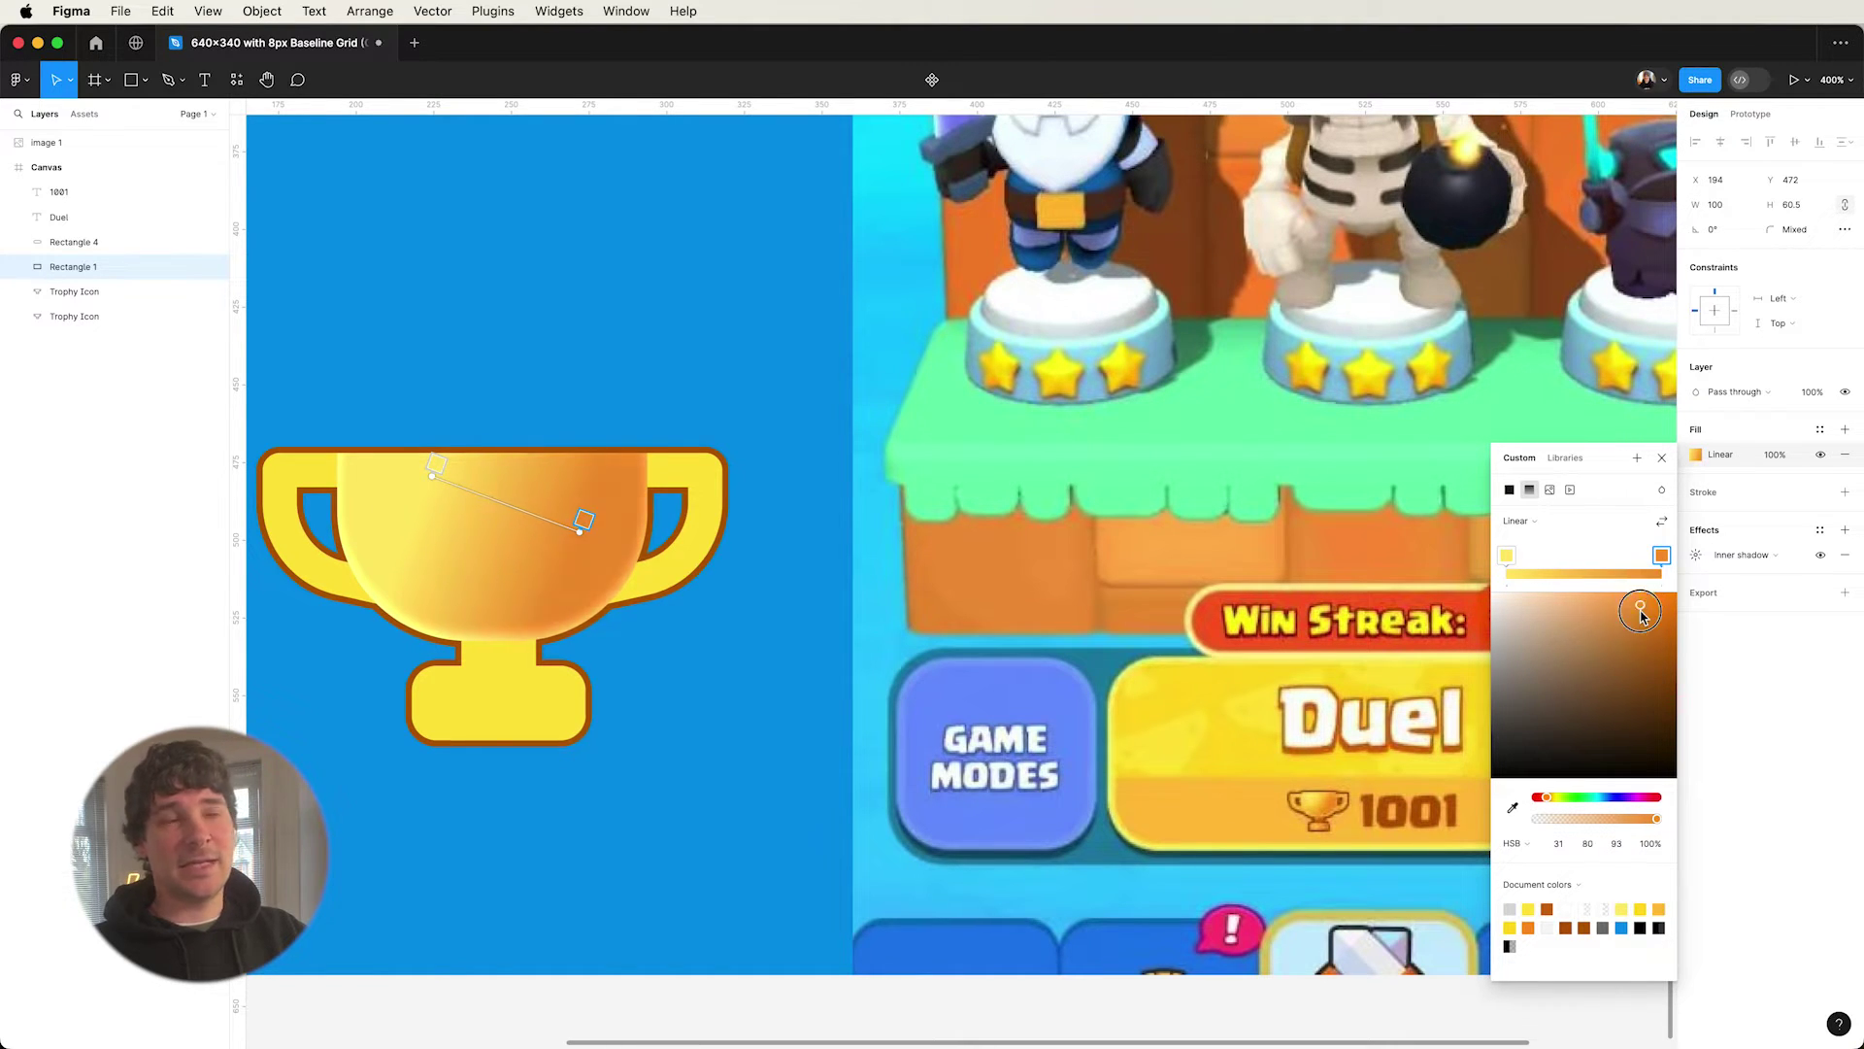
pyautogui.click(1662, 458)
# - Copy both handles, Vector 1 and Vector 2 (Stroke), out of the outlined trophy and paste them as separate layers directly above the Trophy Icon
pyautogui.click(678, 476)
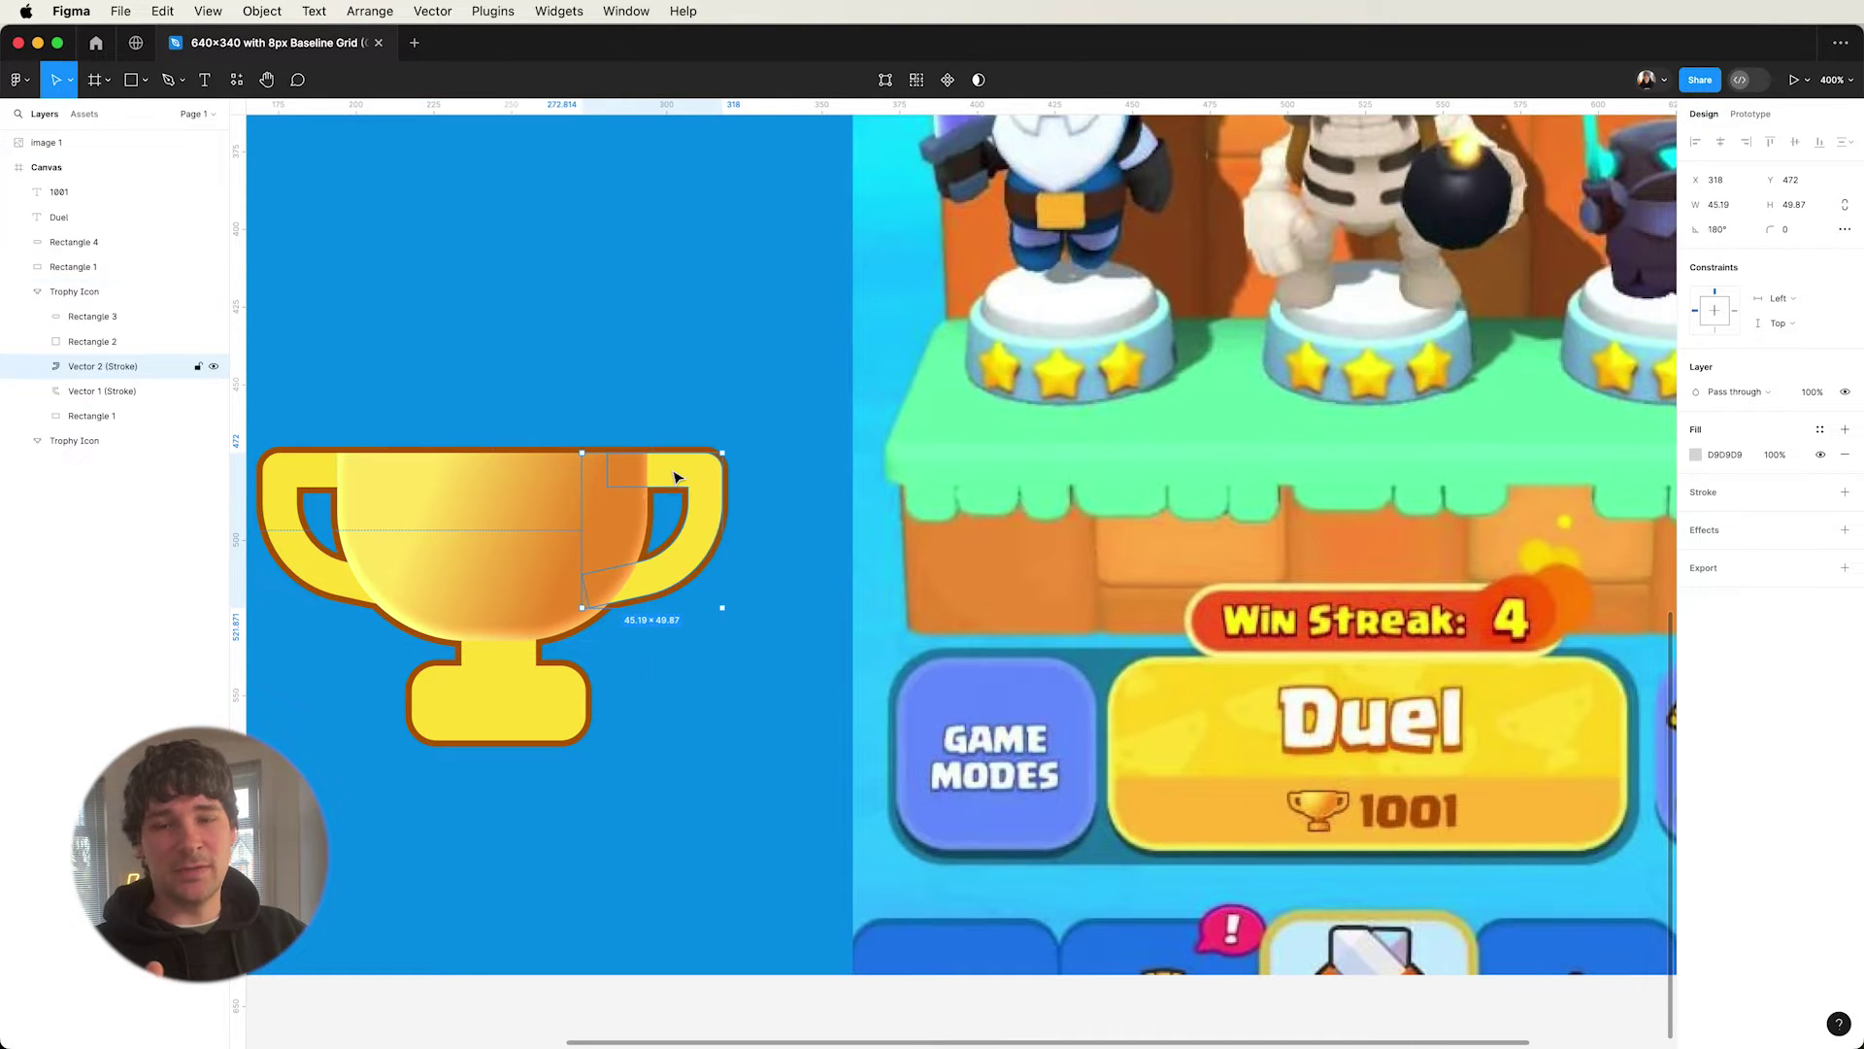
pyautogui.keyDown('shift'); pyautogui.click(325, 482); pyautogui.keyUp('shift')
pyautogui.click(17, 293)
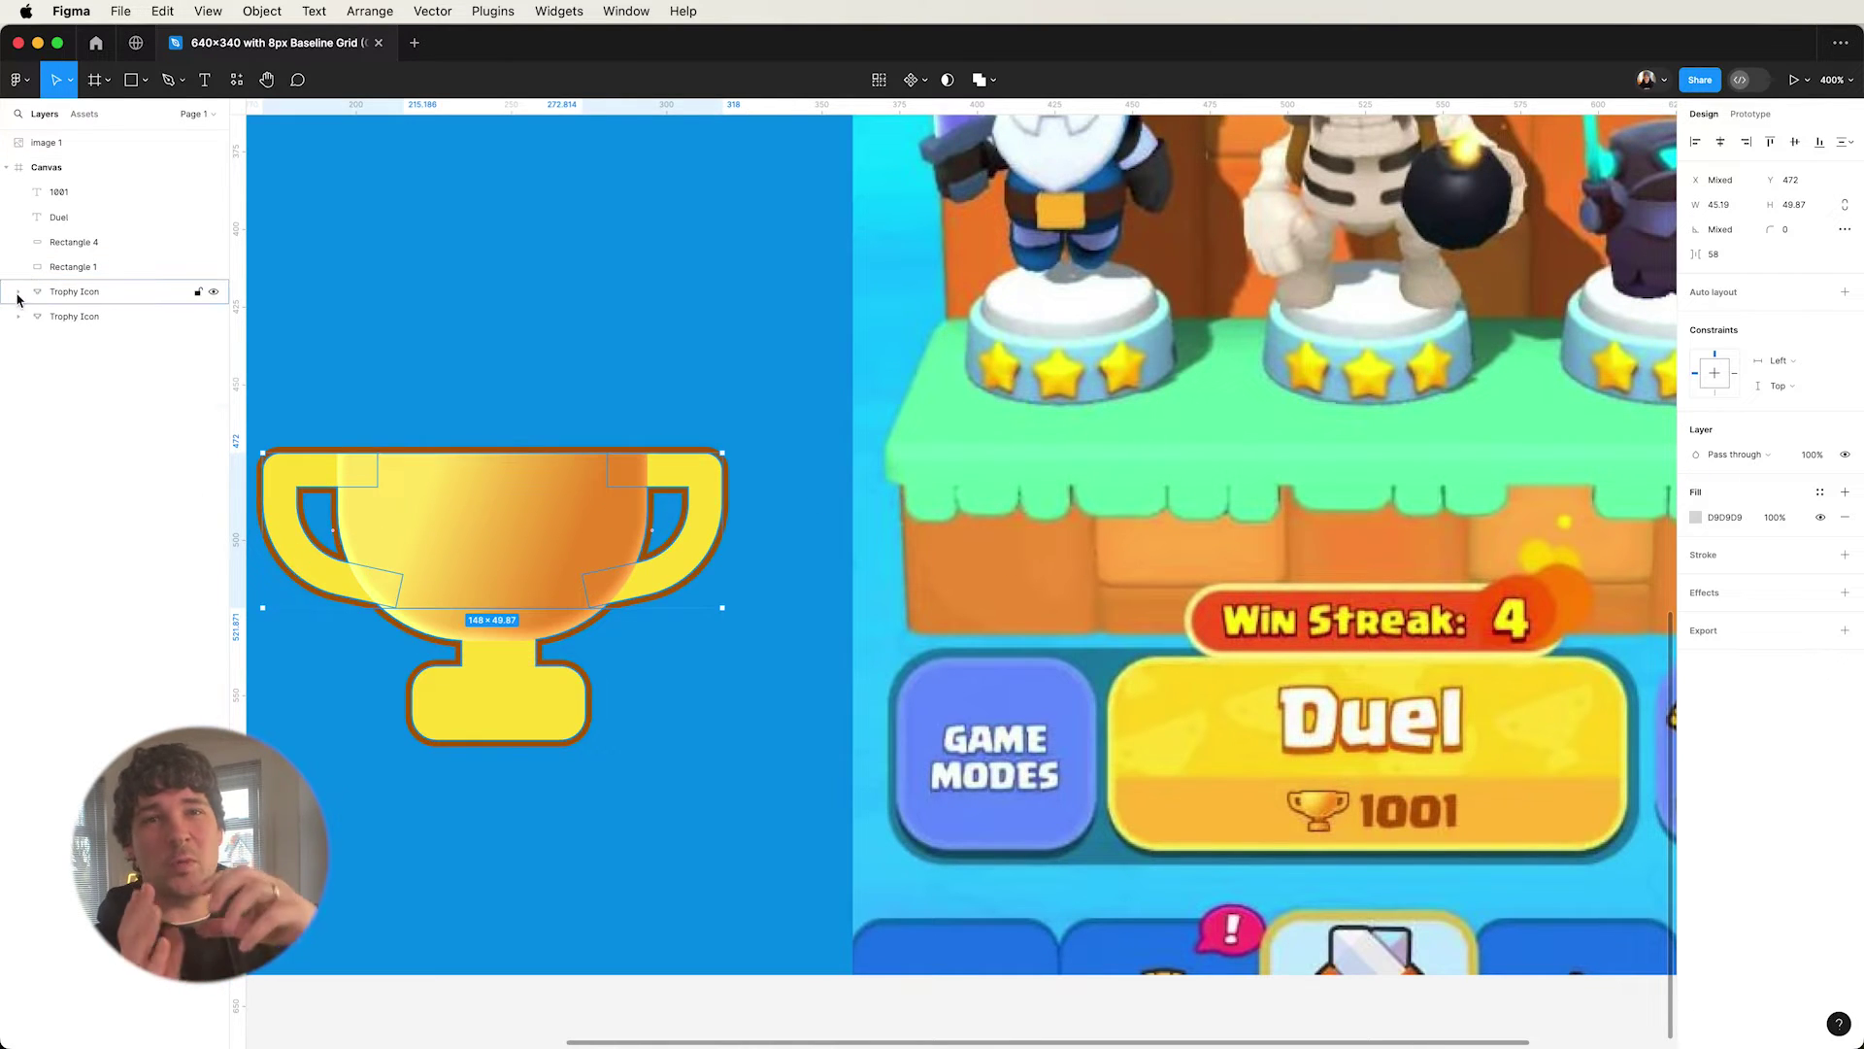
pyautogui.click(84, 292)
pyautogui.press('super+v')
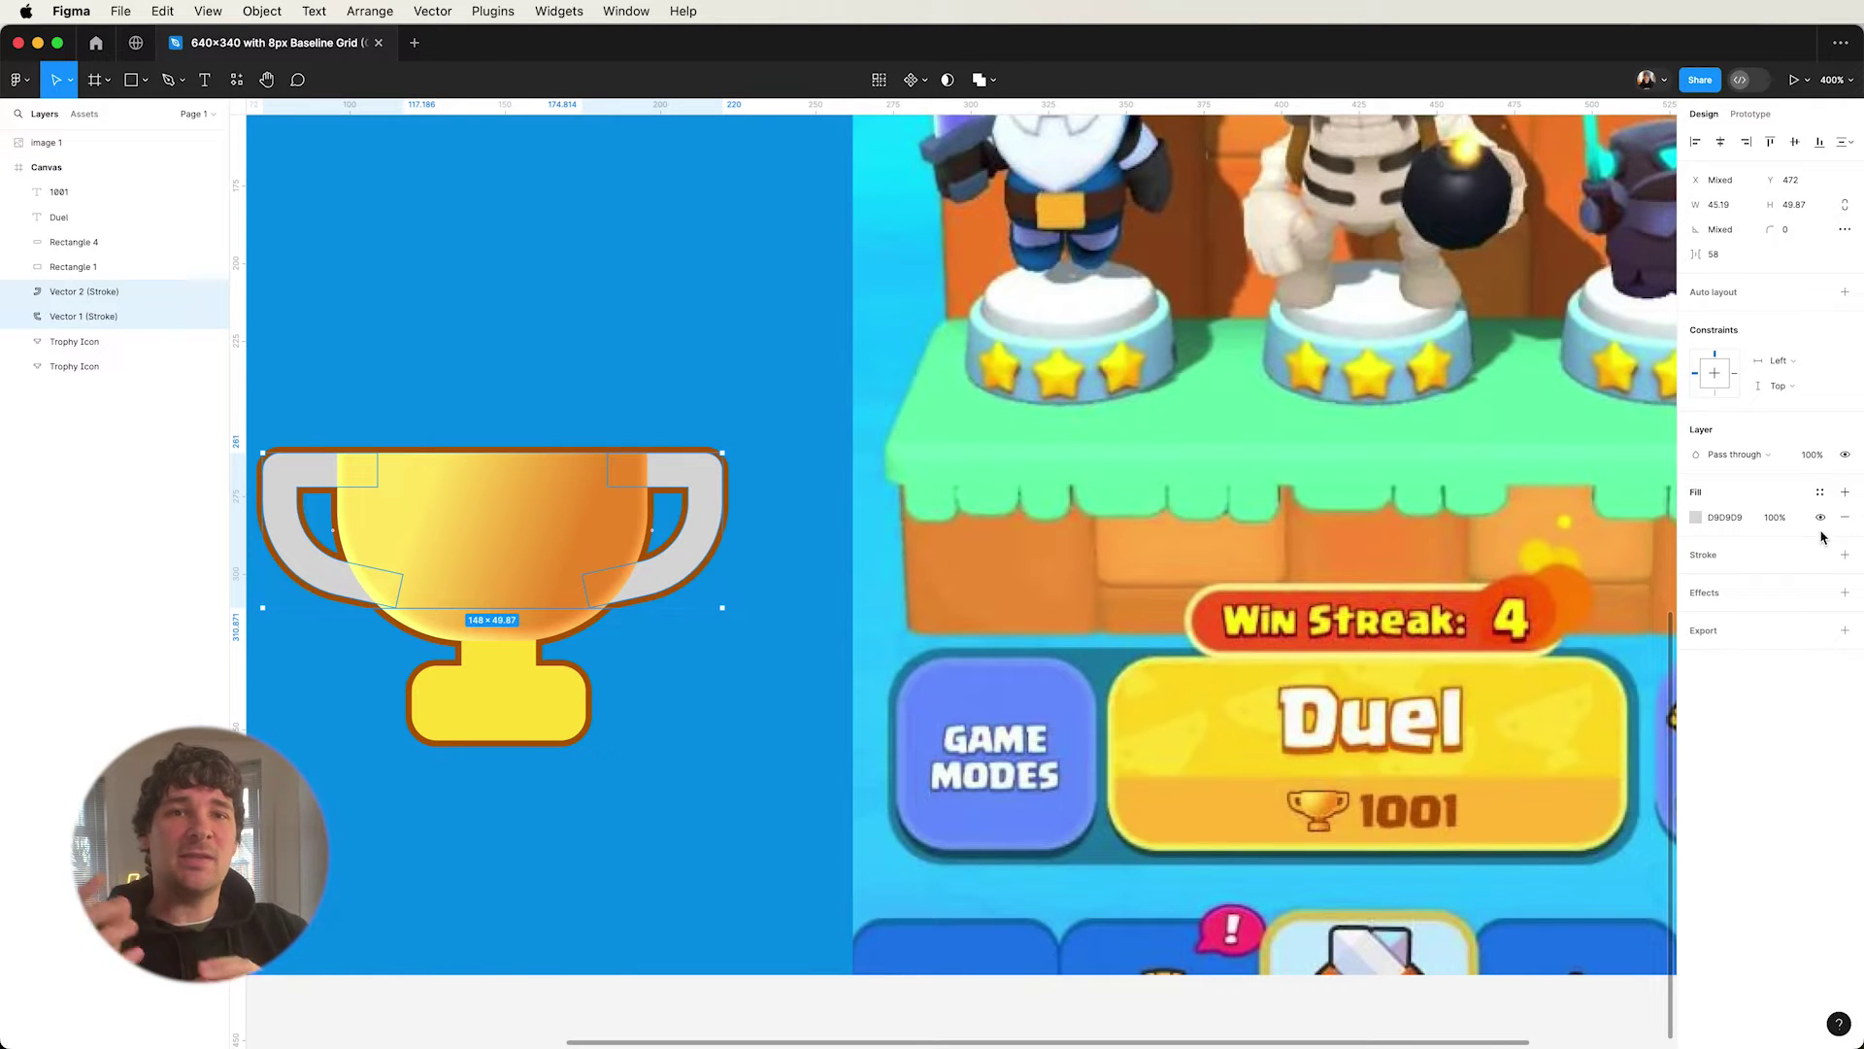
# - Fill both pasted handles with light orange FFBF53 sampled from the reference trophy
pyautogui.click(1695, 517)
pyautogui.click(1513, 782)
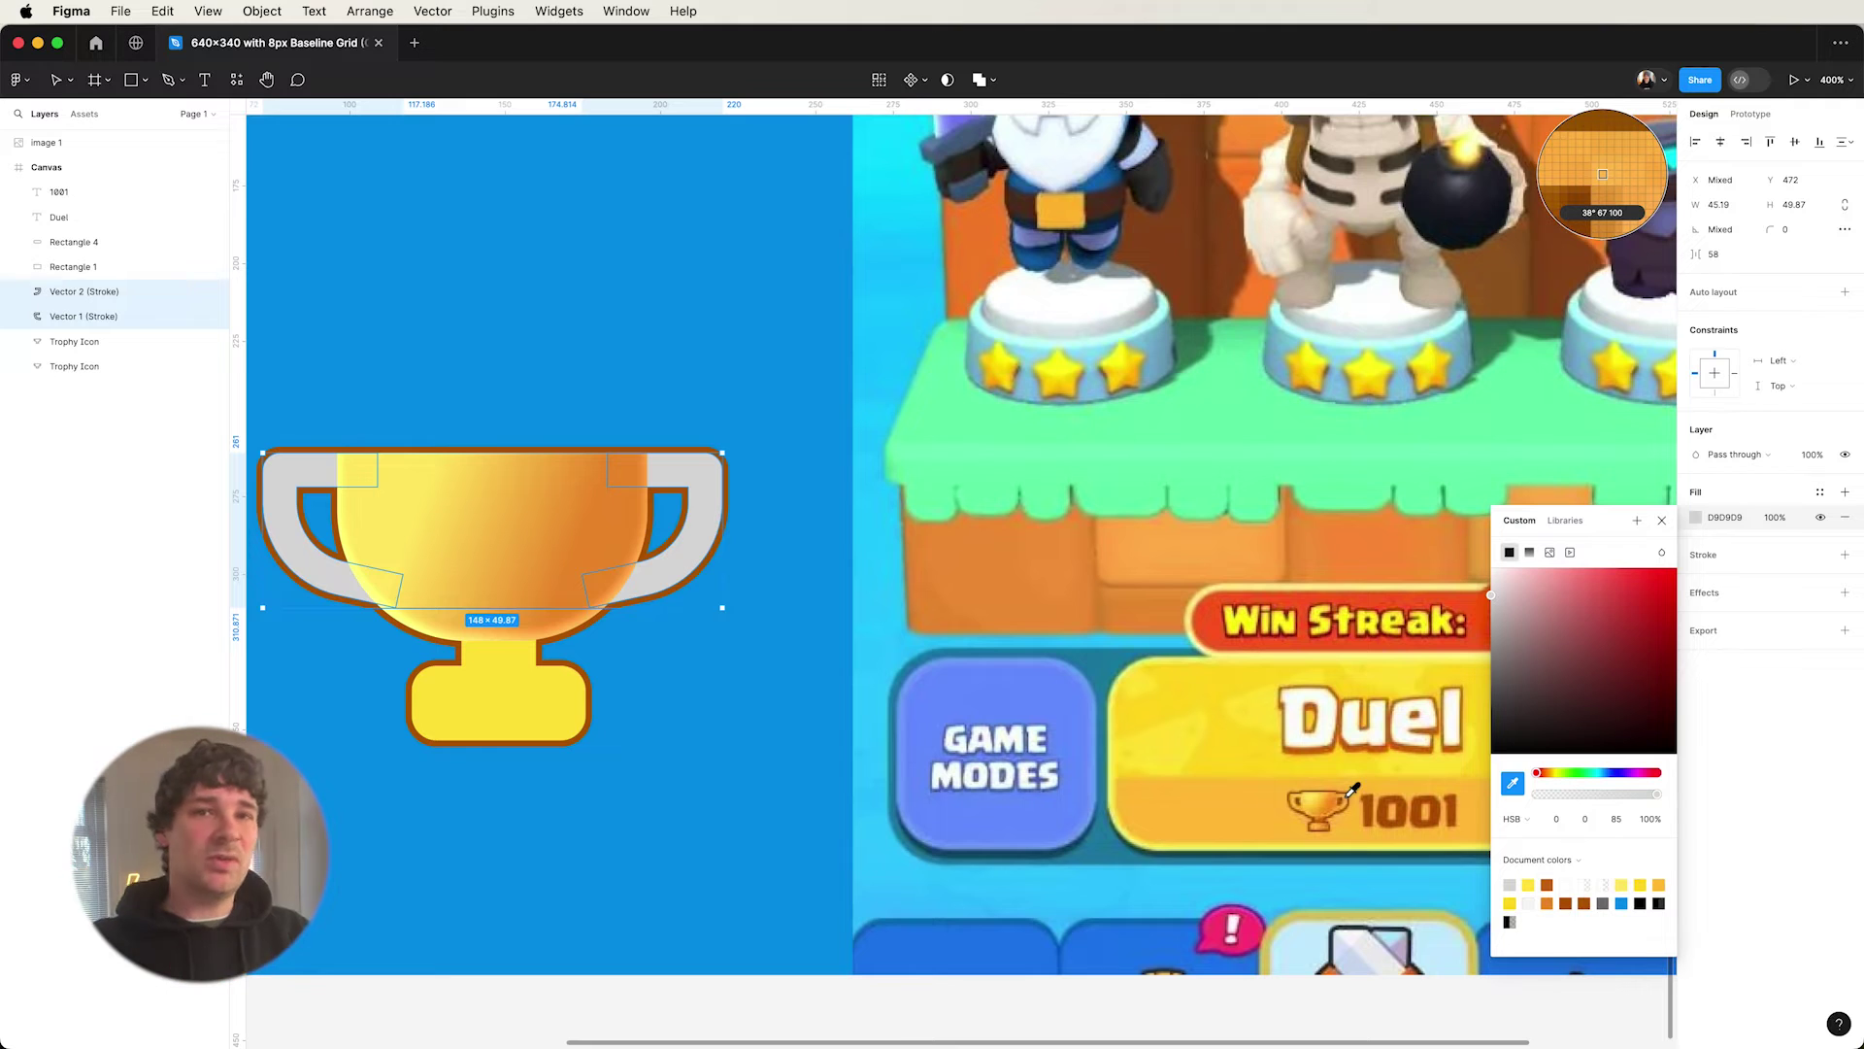
pyautogui.click(1335, 801)
pyautogui.click(1662, 525)
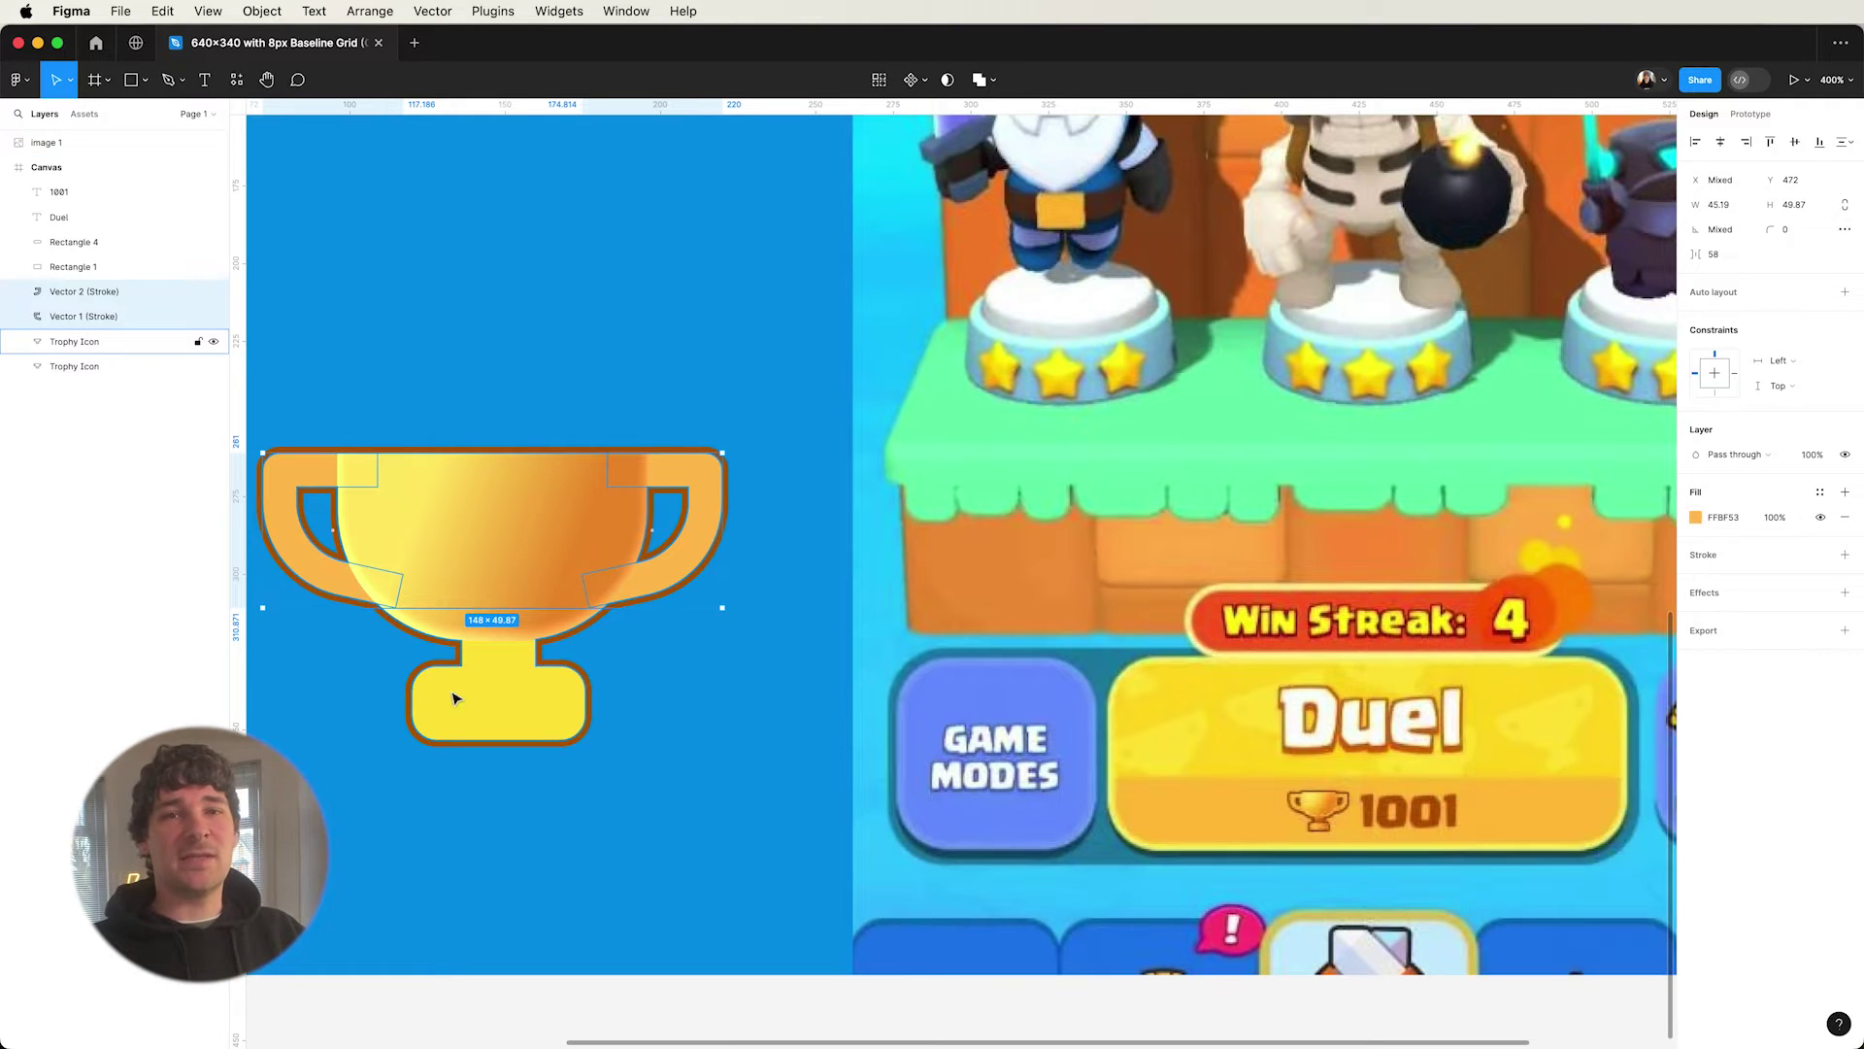
# - Copy the stem, Rectangle 2, out of the outlined trophy as a separate layer directly above the Trophy Icon
pyautogui.doubleClick(499, 663)
pyautogui.moveTo(77, 357); pyautogui.dragTo(76, 332)
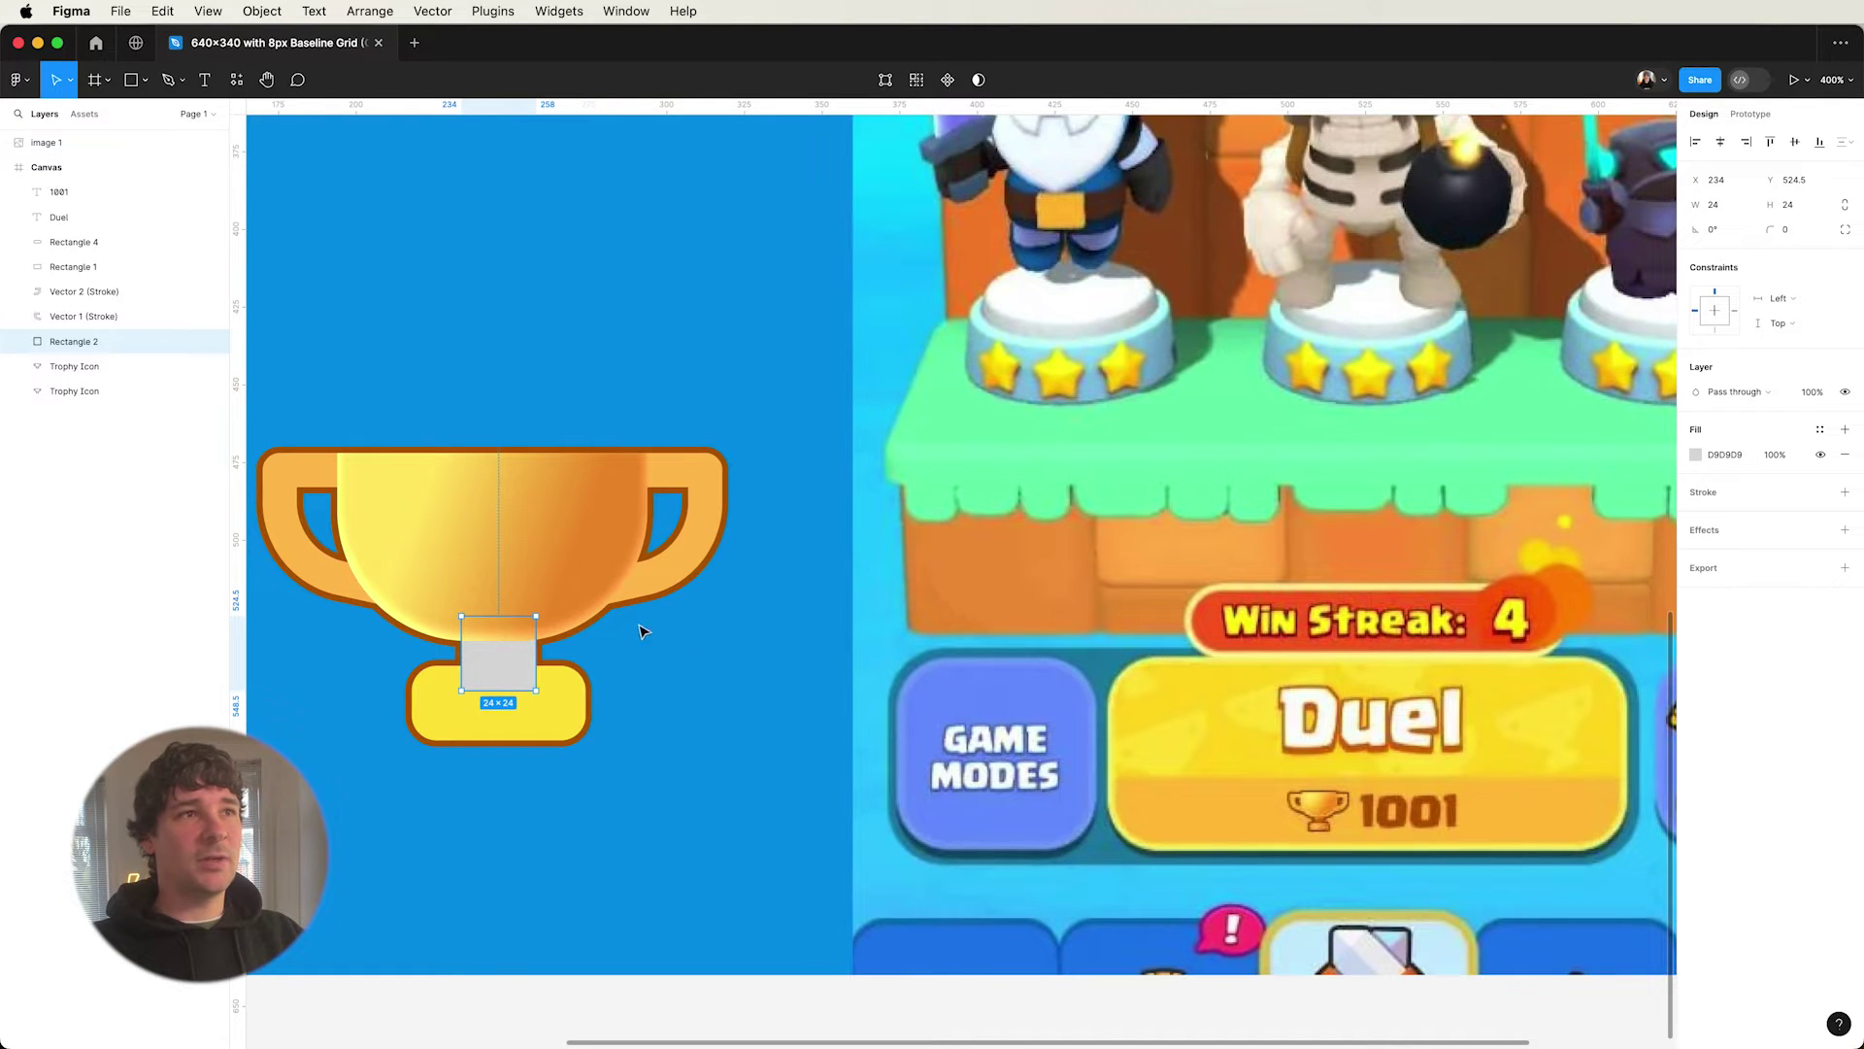
# - Fill the stem copy with a linear gradient running horizontally from sampled orange EA912F to dark brown
pyautogui.press('i')
pyautogui.click(1602, 174)
pyautogui.click(1696, 456)
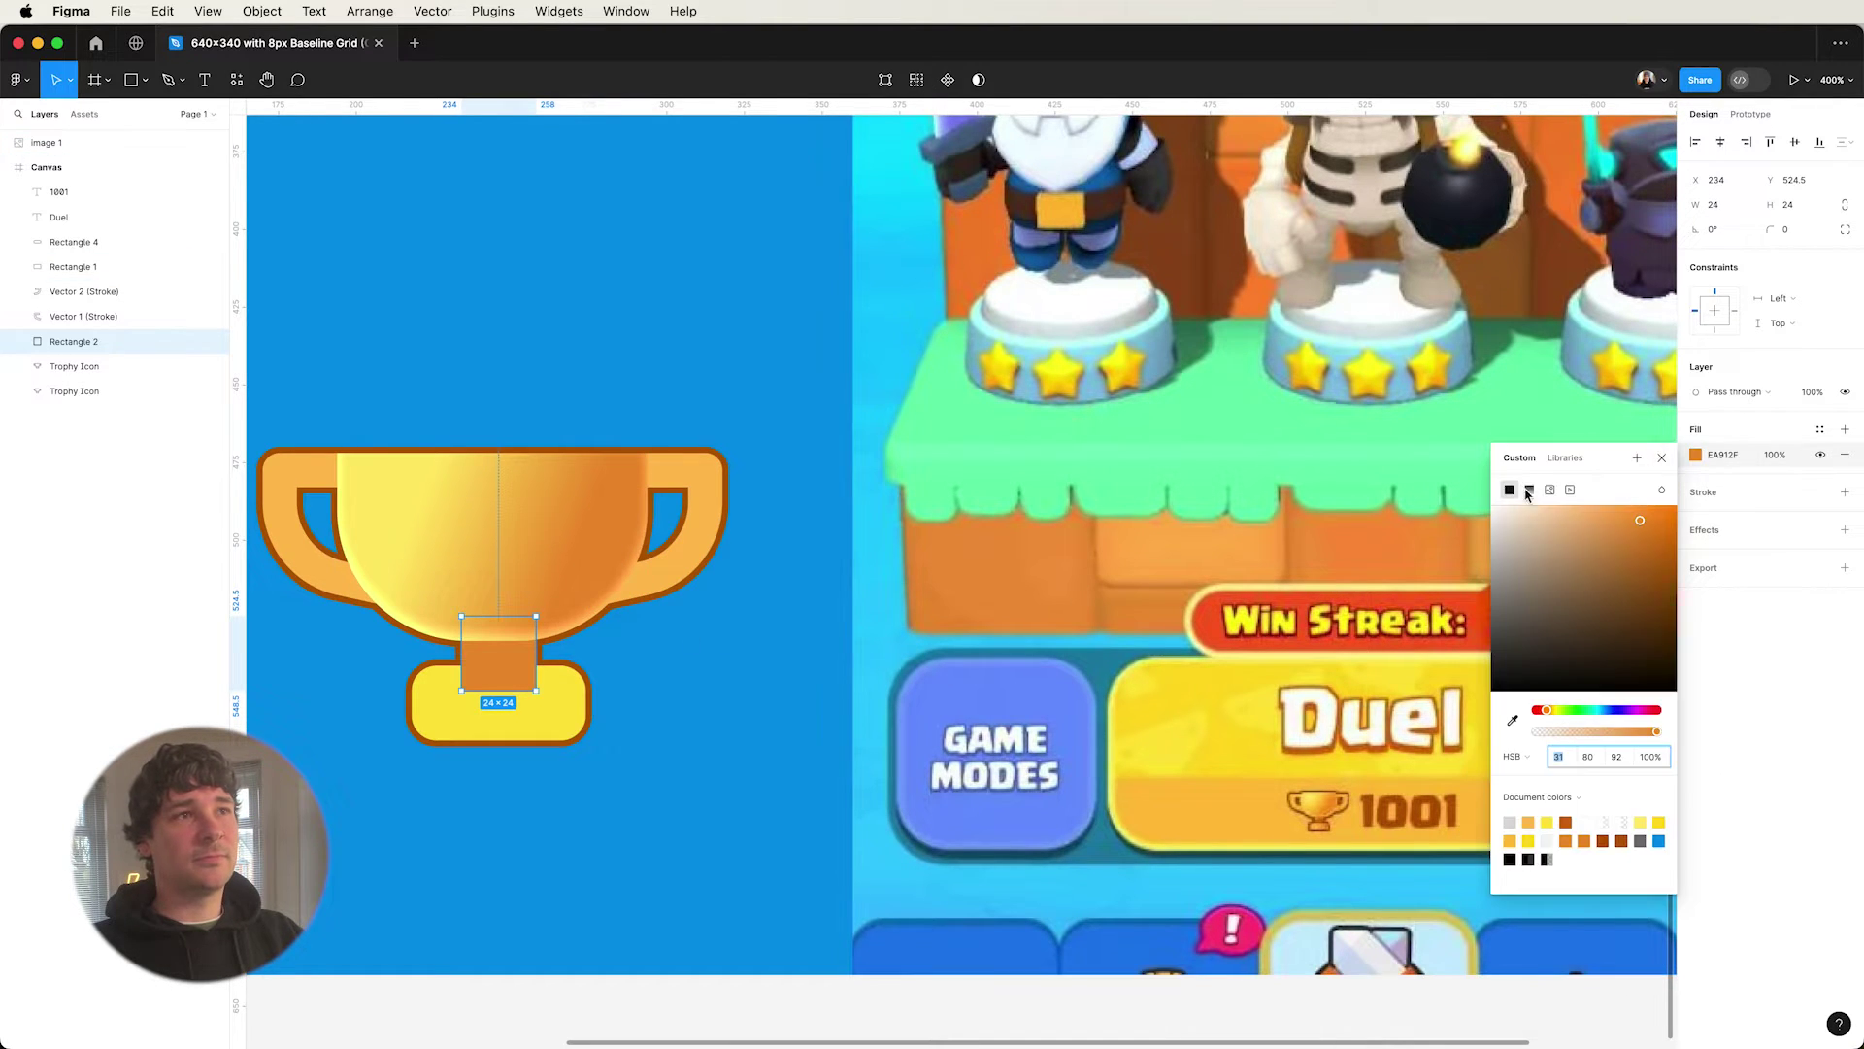
pyautogui.click(1530, 491)
pyautogui.moveTo(499, 615); pyautogui.dragTo(472, 648)
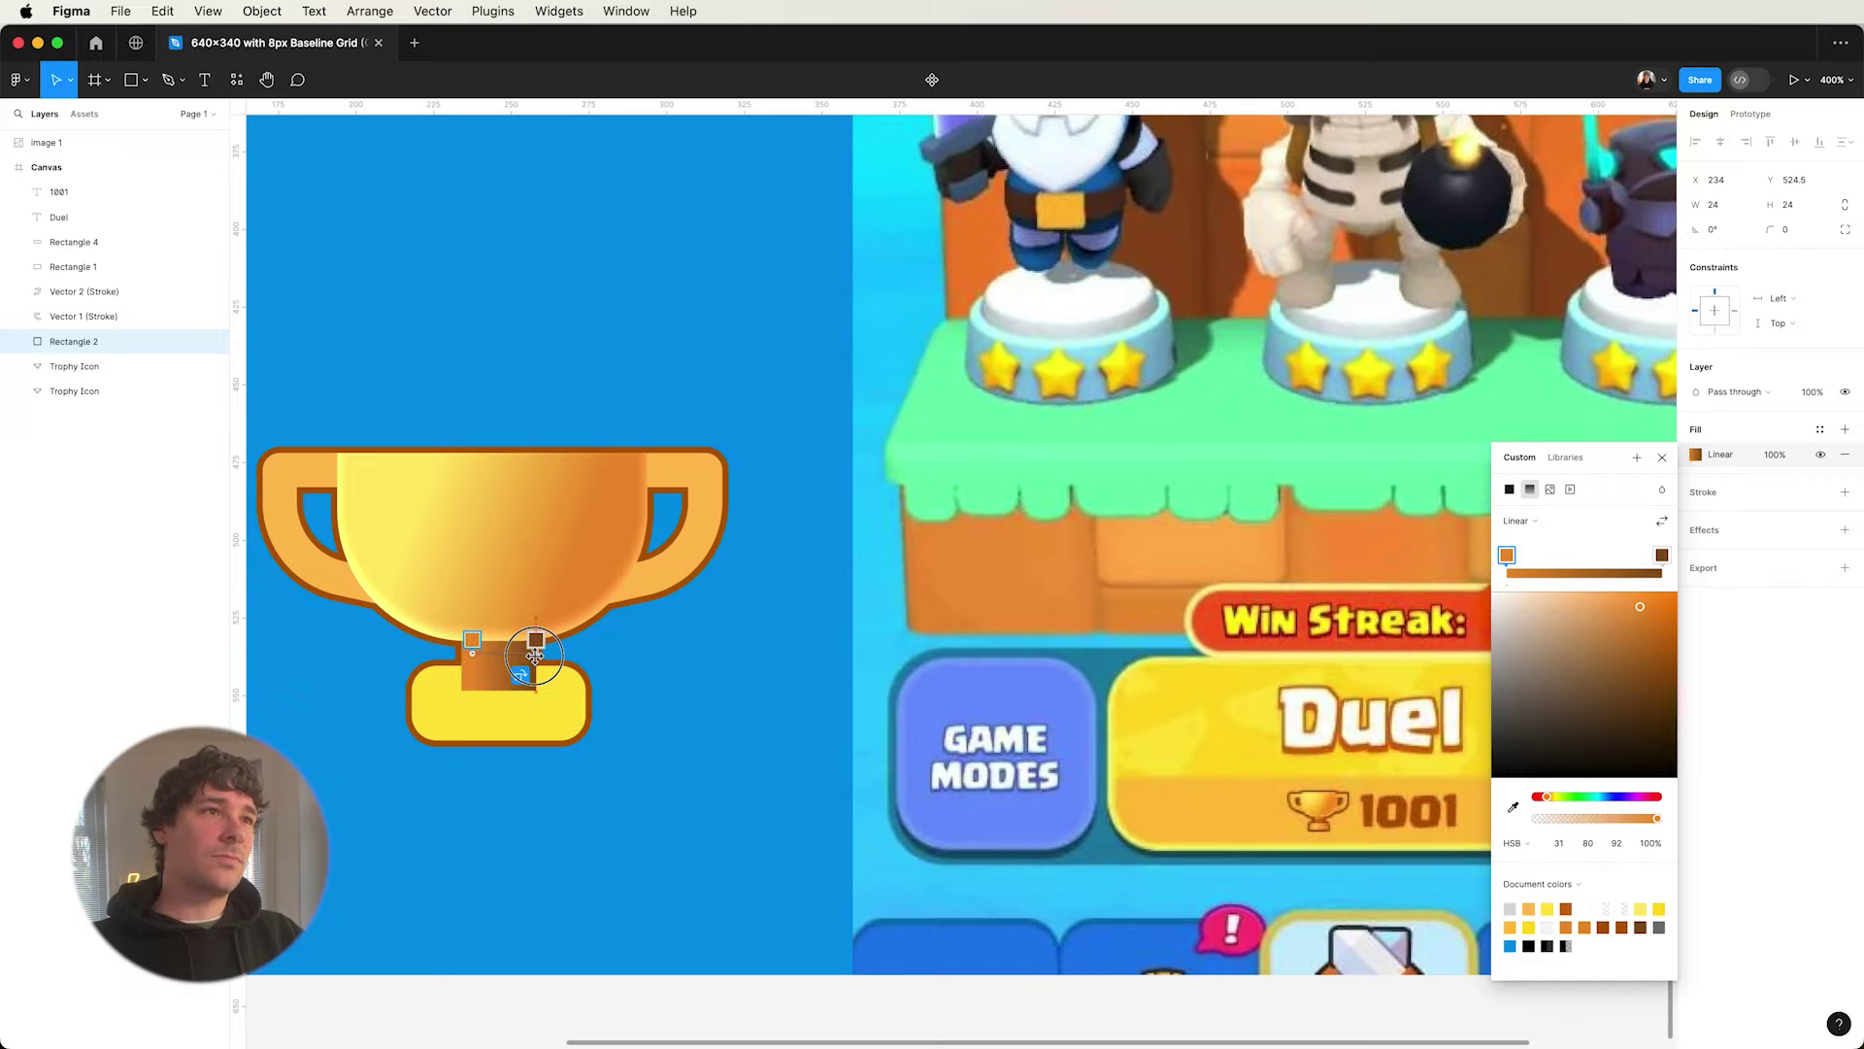
pyautogui.press('Escape')
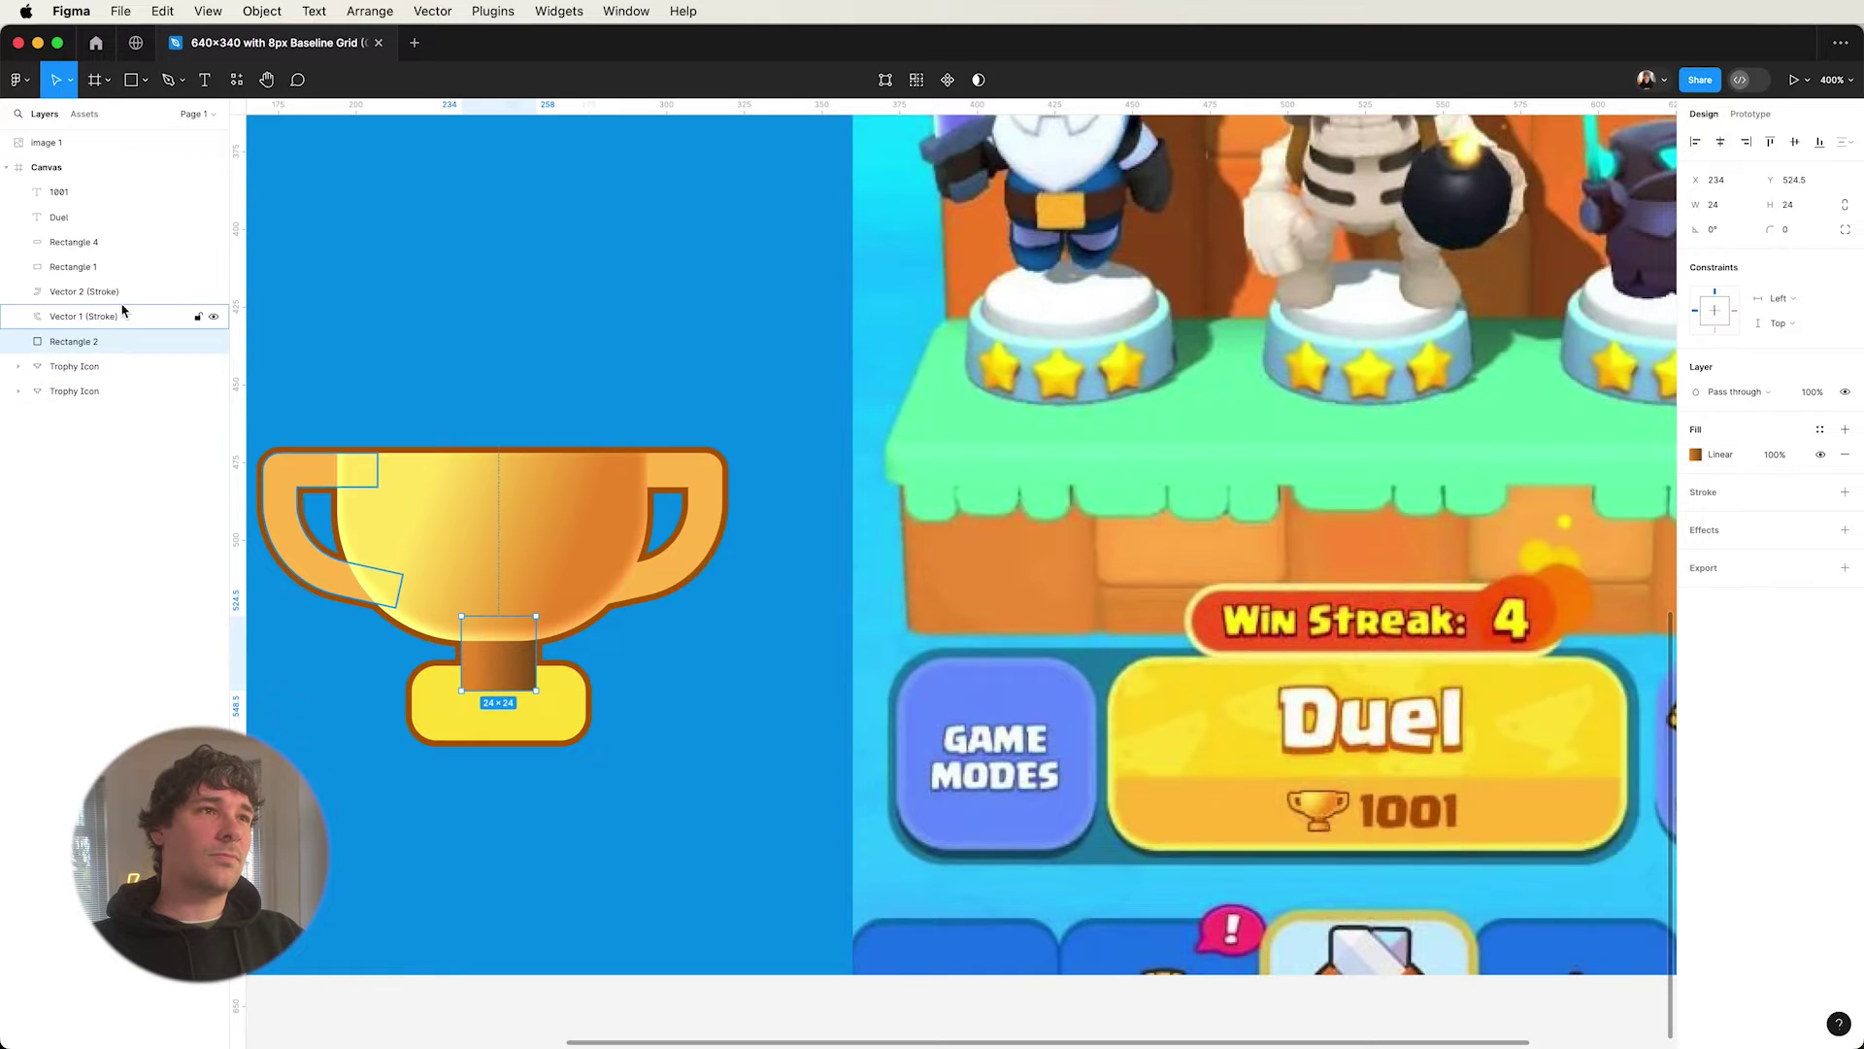
pyautogui.press('f')
pyautogui.click(475, 727)
pyautogui.press('Escape')
pyautogui.click(476, 727)
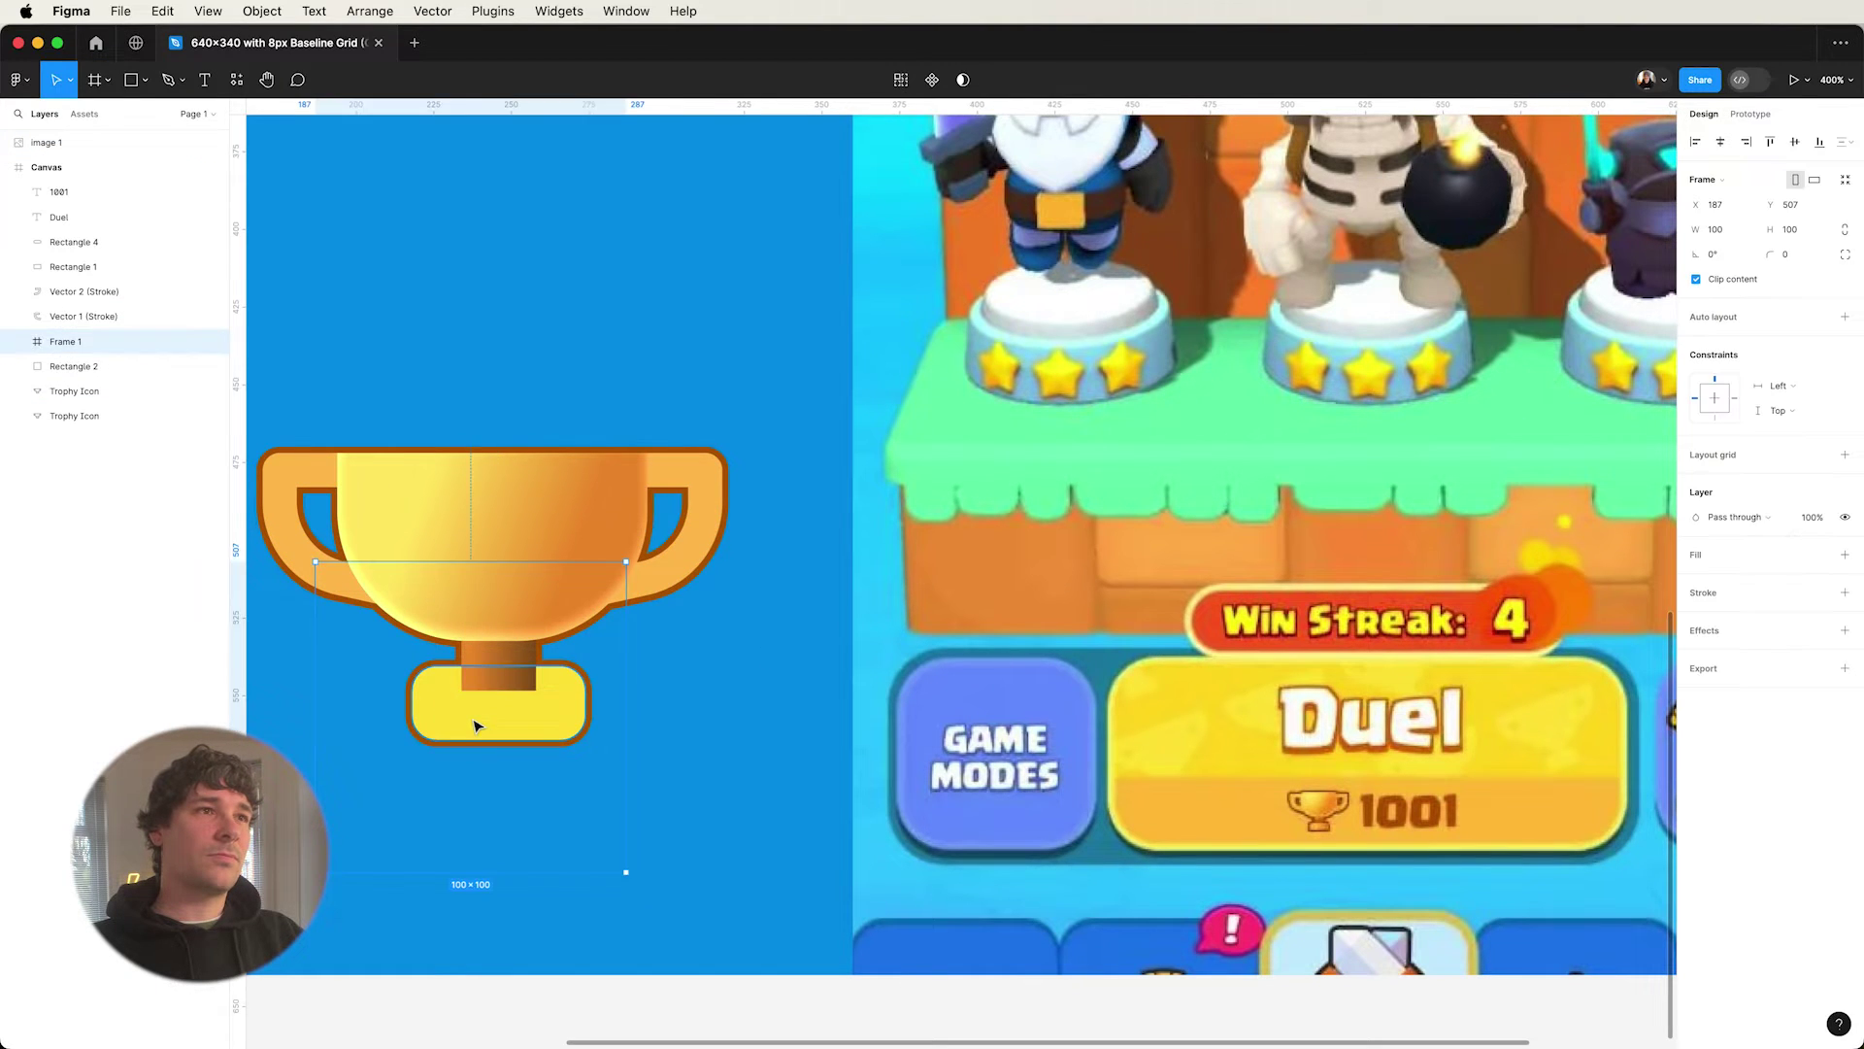
pyautogui.keyDown('super'); pyautogui.click(479, 727); pyautogui.keyUp('super')
pyautogui.click(125, 342)
pyautogui.press('Delete')
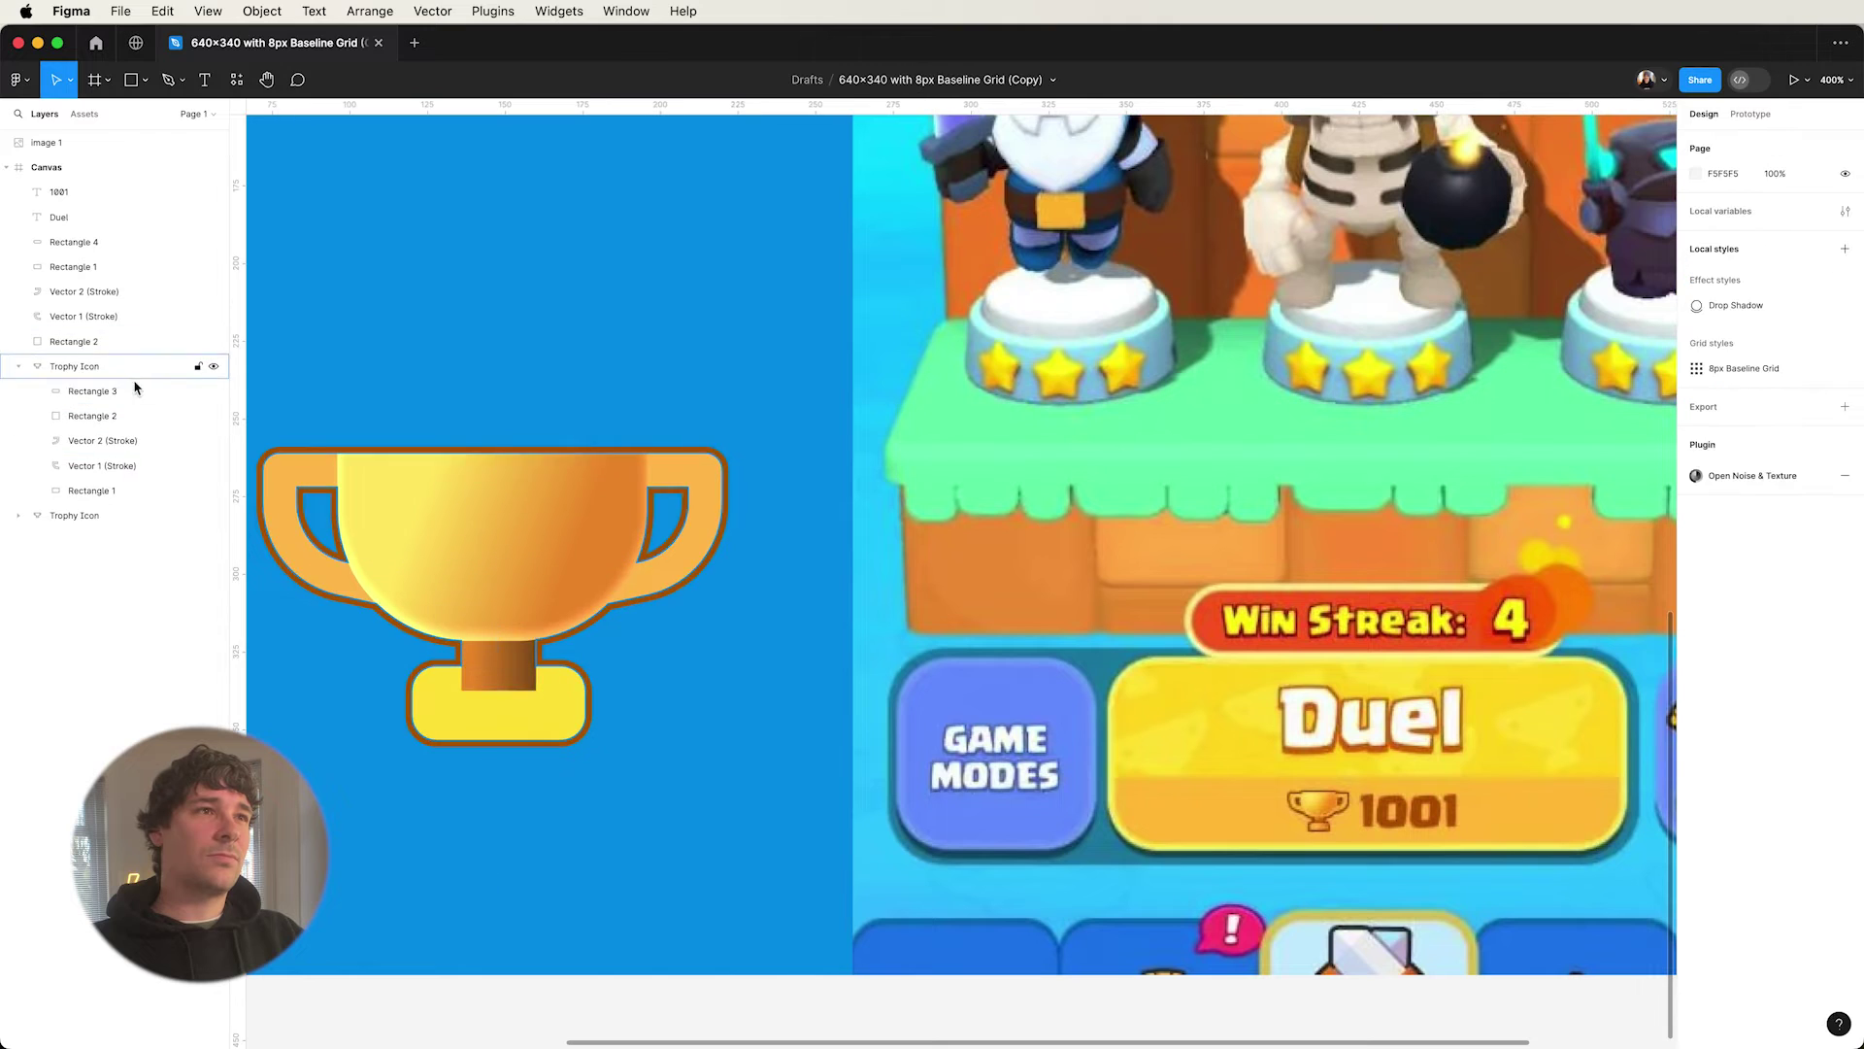
# - Paste a copy of the trophy's base, Rectangle 3, as a separate layer and bring it to the front of the canvas
pyautogui.press('super+v')
pyautogui.press('super+alt+bracketright')
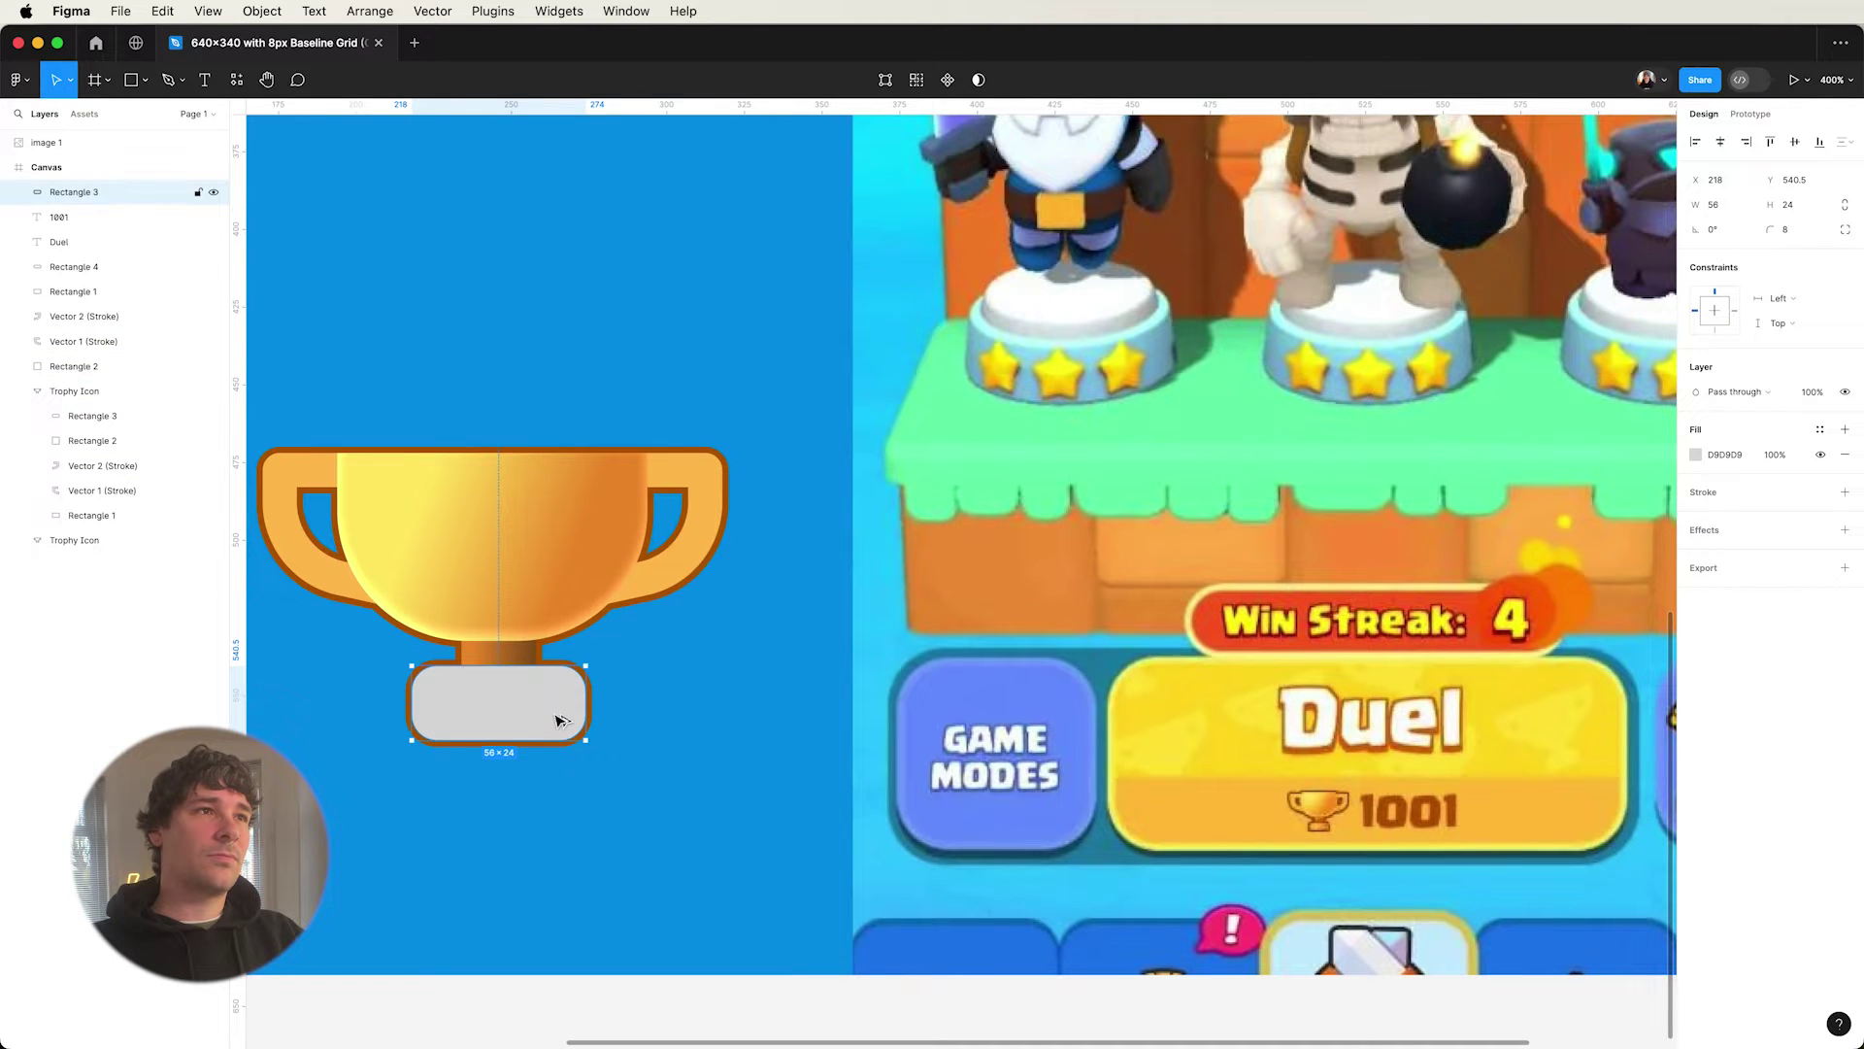
pyautogui.press('i')
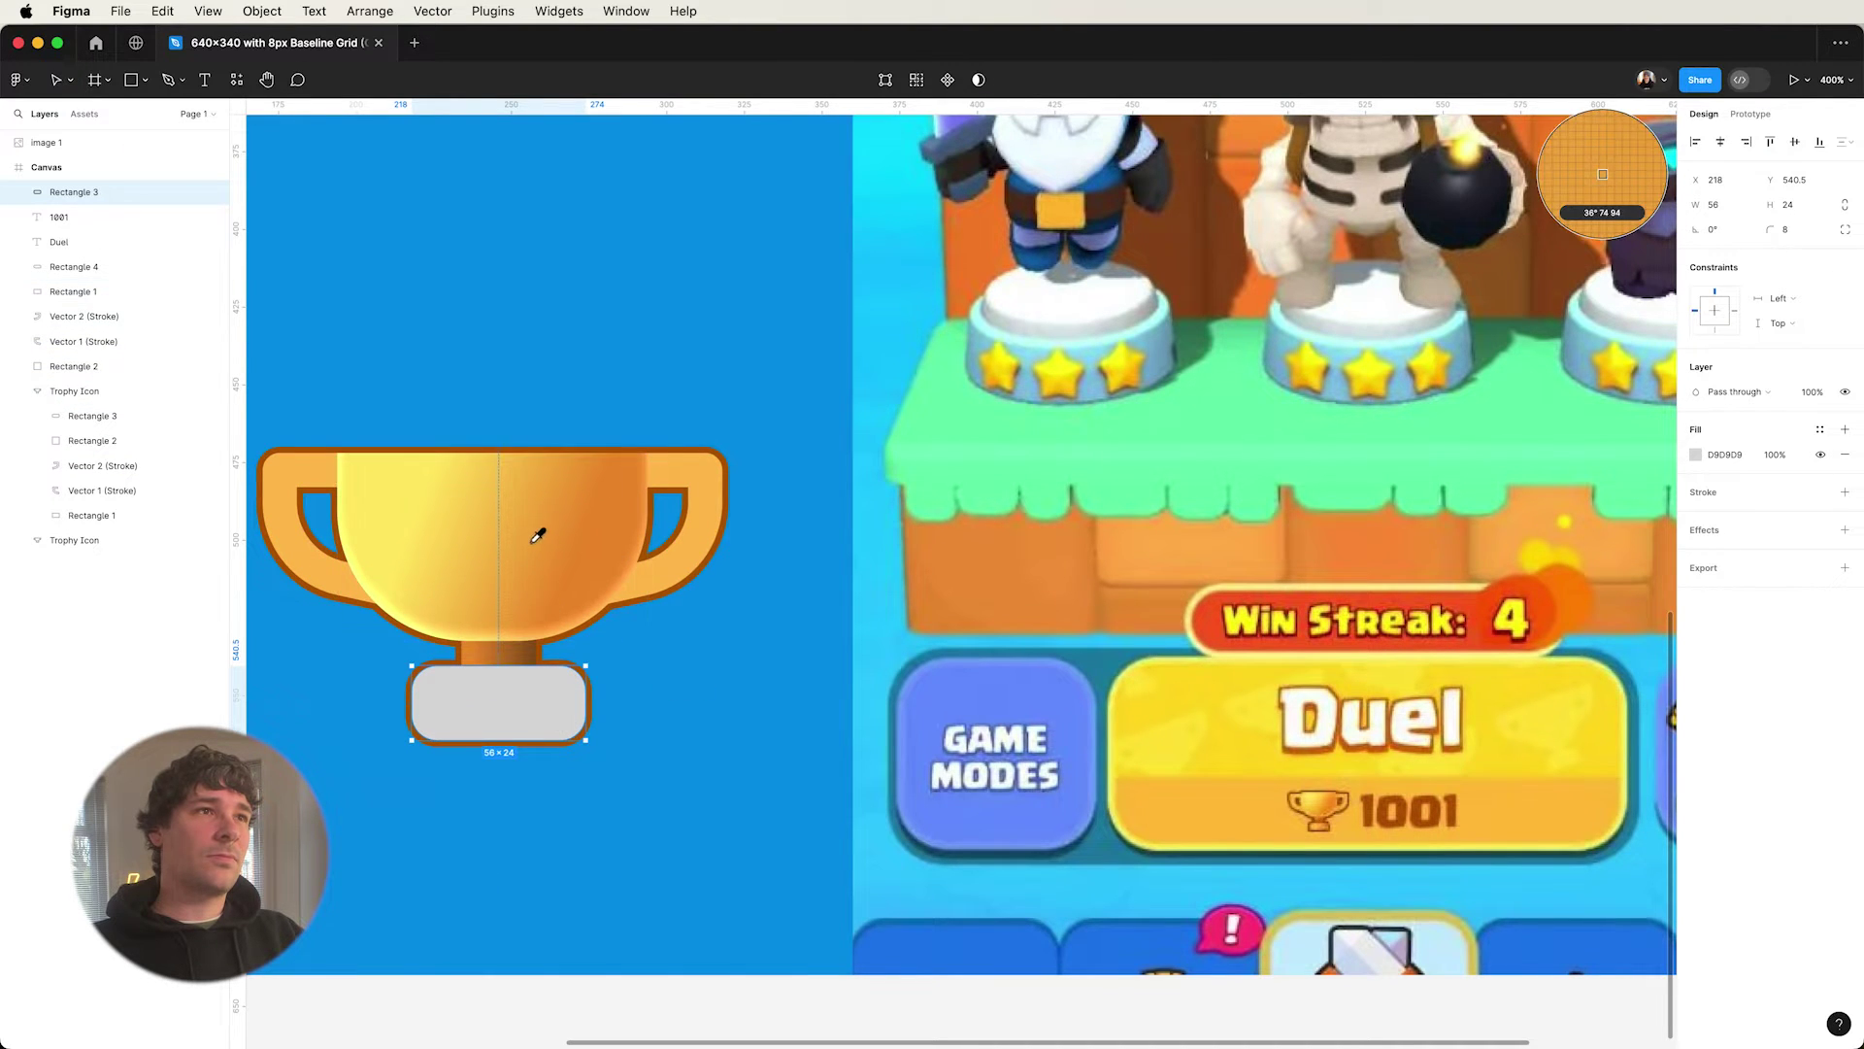
pyautogui.press('Escape')
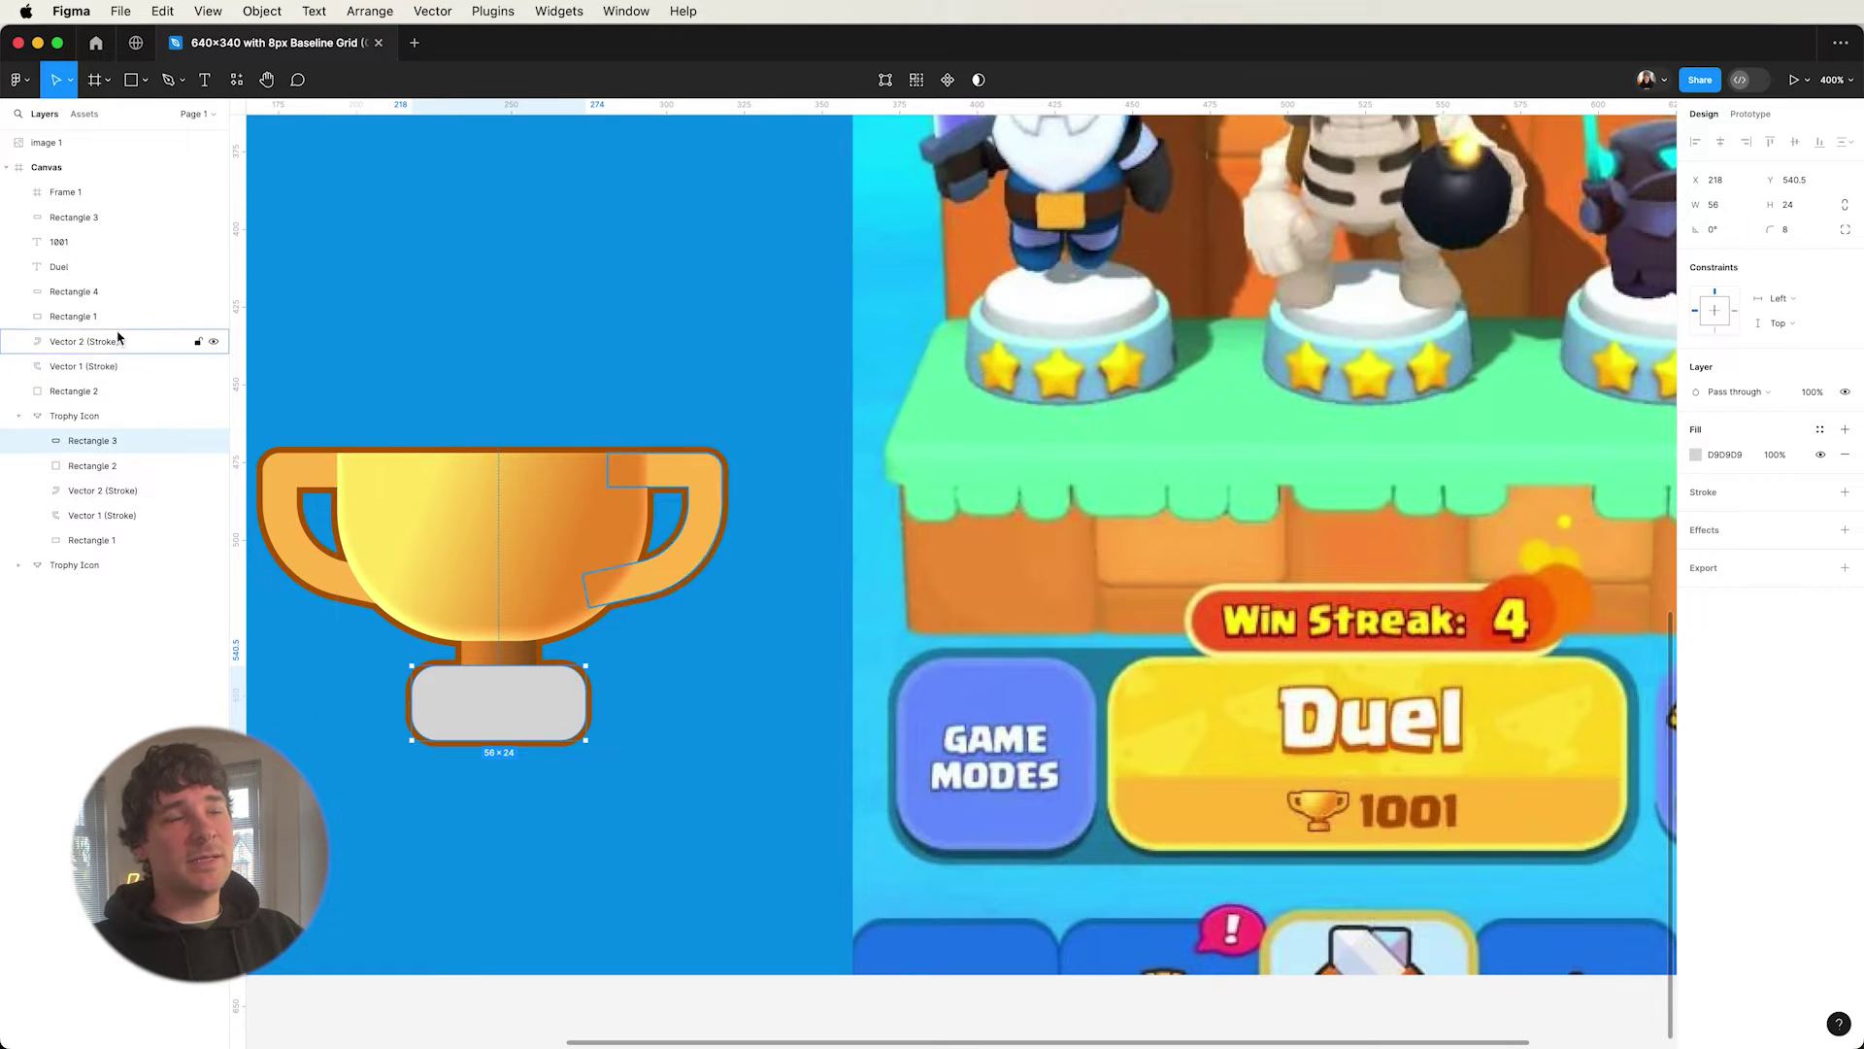
# - Copy the properties of the gradient cup body and paste them onto the separate base, Rectangle 3
pyautogui.click(117, 315)
pyautogui.rightClick(363, 493)
pyautogui.moveTo(434, 570)
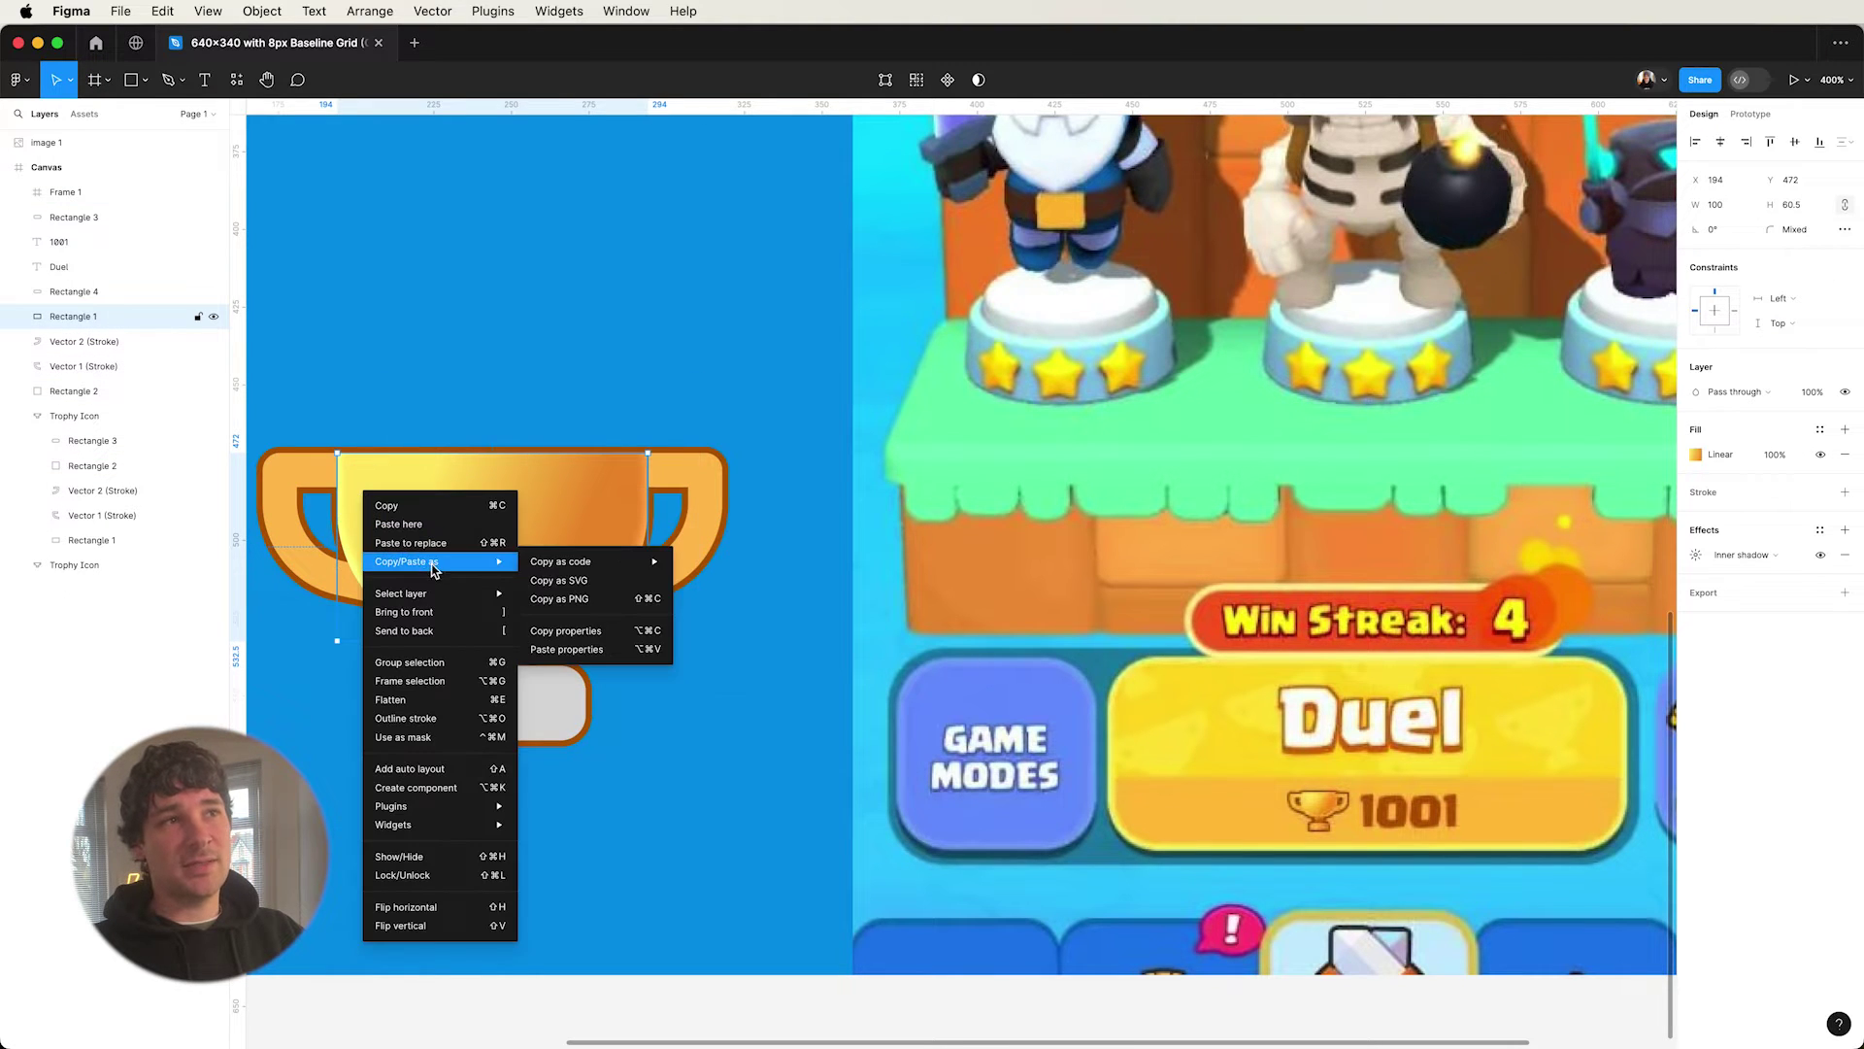
pyautogui.click(522, 719)
pyautogui.rightClick(522, 718)
pyautogui.moveTo(596, 666)
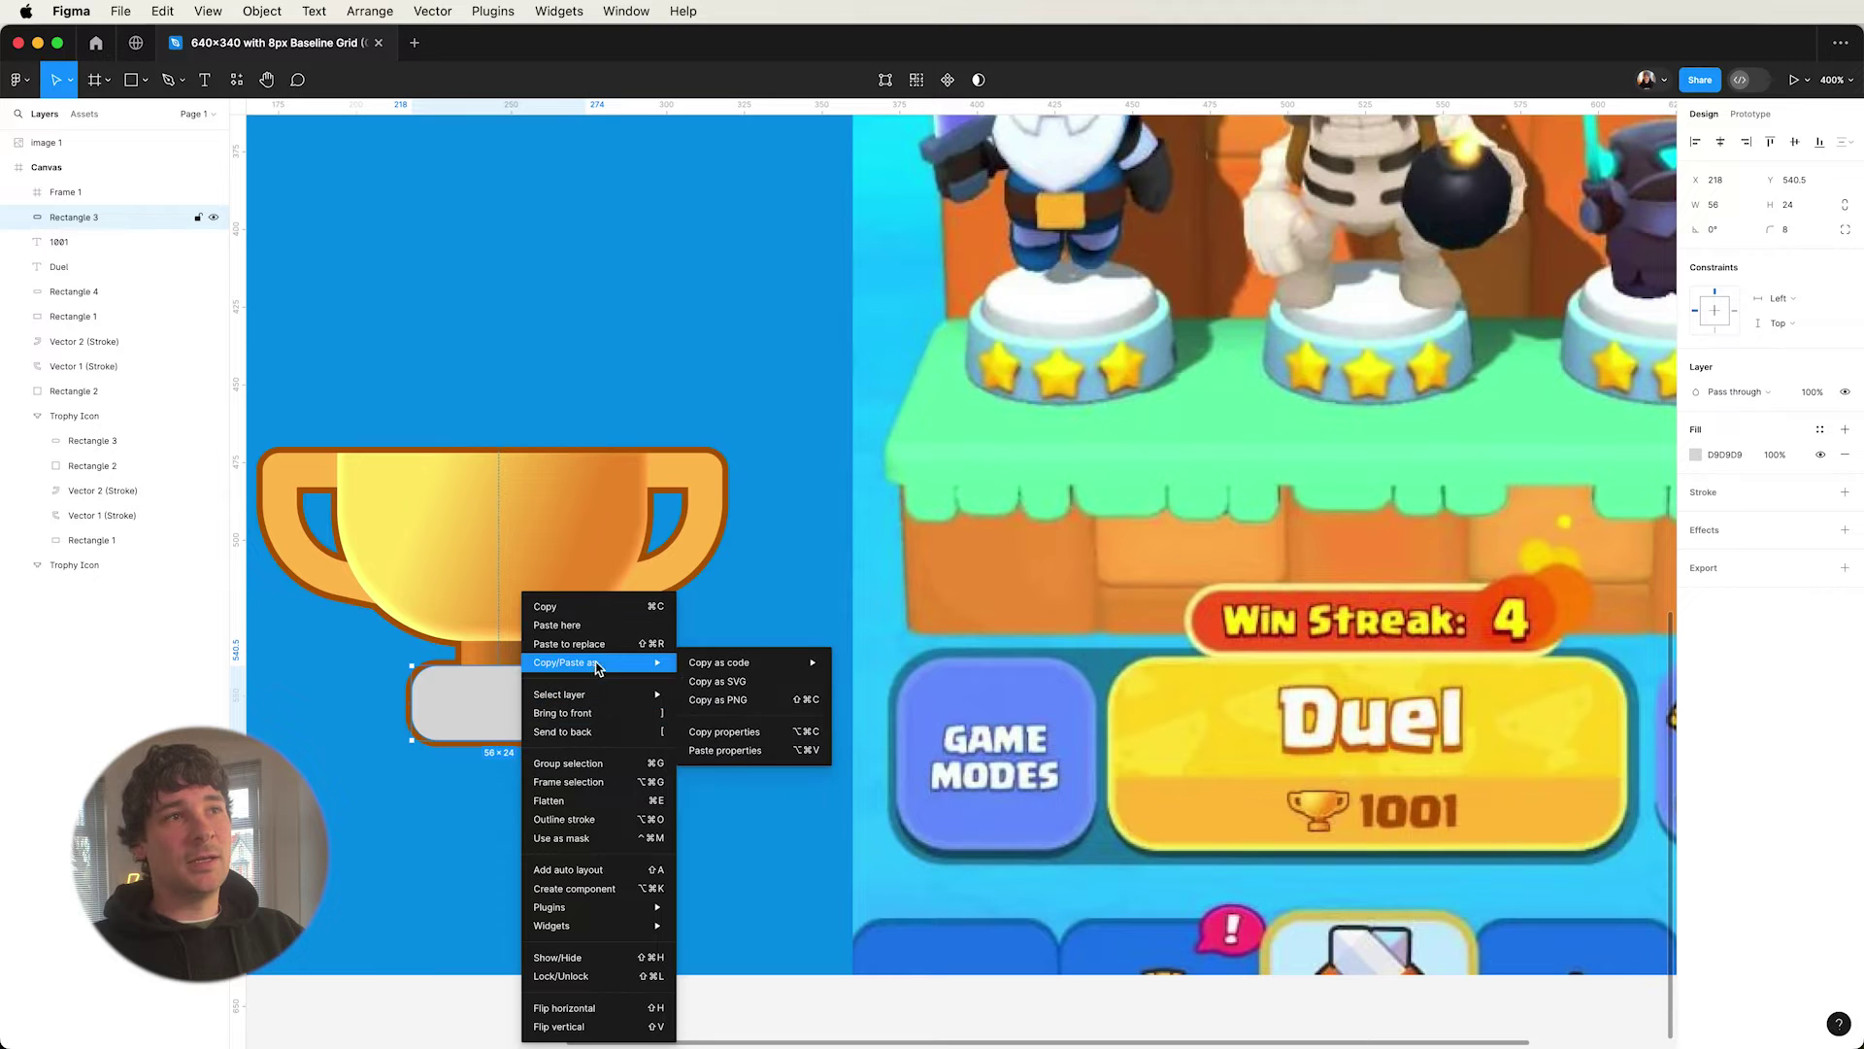
pyautogui.click(724, 749)
pyautogui.click(637, 869)
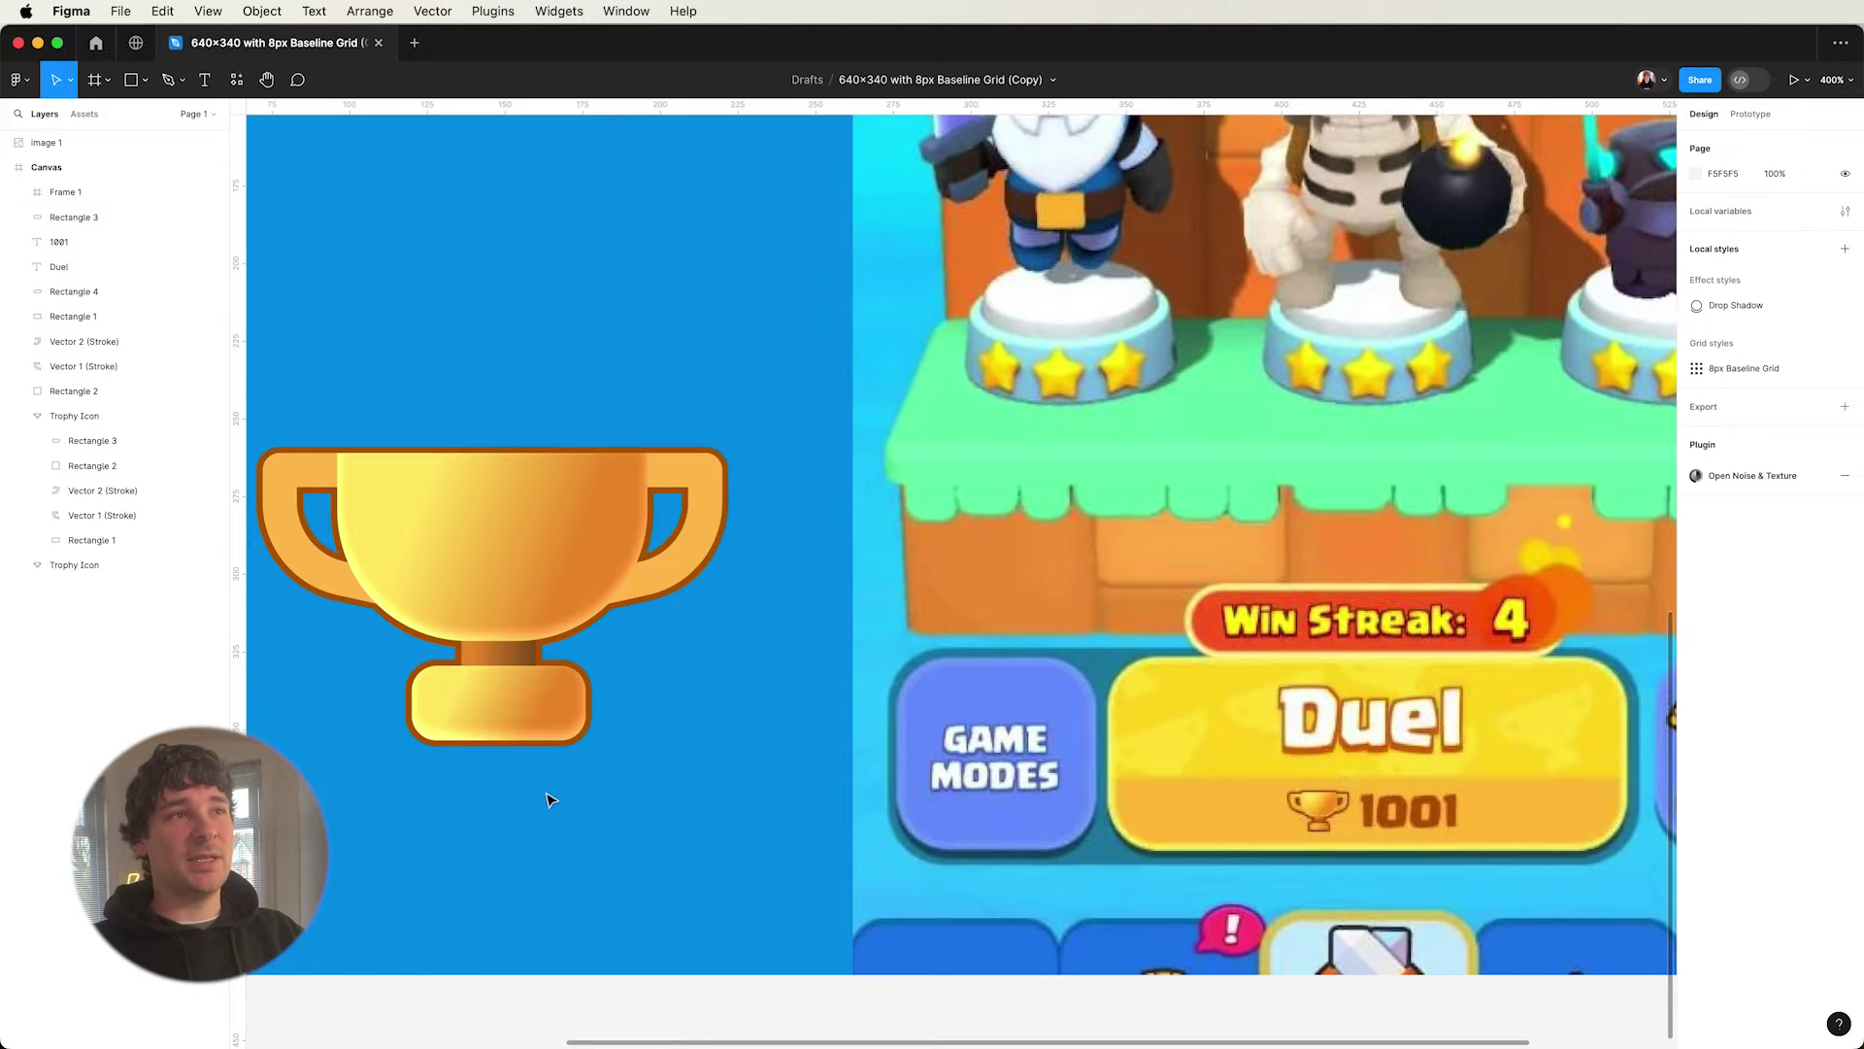
# - Paste the copied cup body properties onto the separate stem, Rectangle 2
pyautogui.click(506, 652)
pyautogui.rightClick(506, 652)
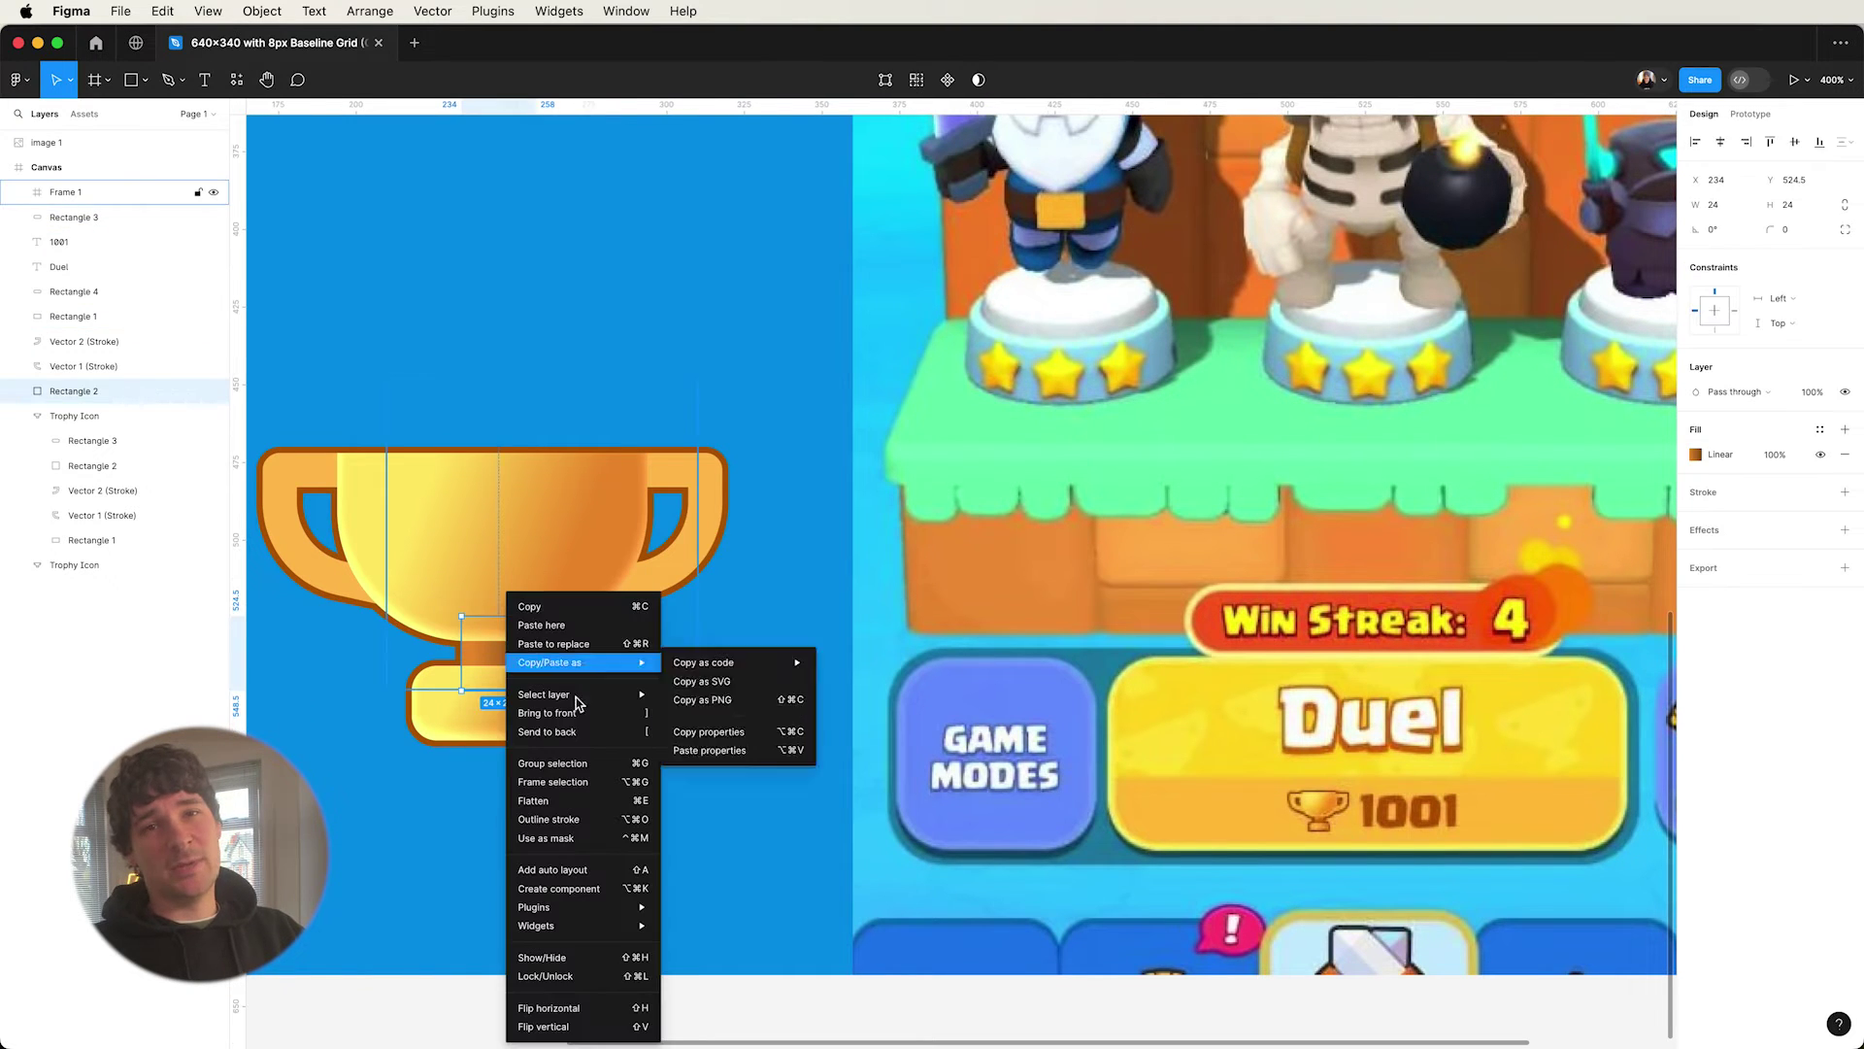
pyautogui.click(705, 747)
pyautogui.click(682, 892)
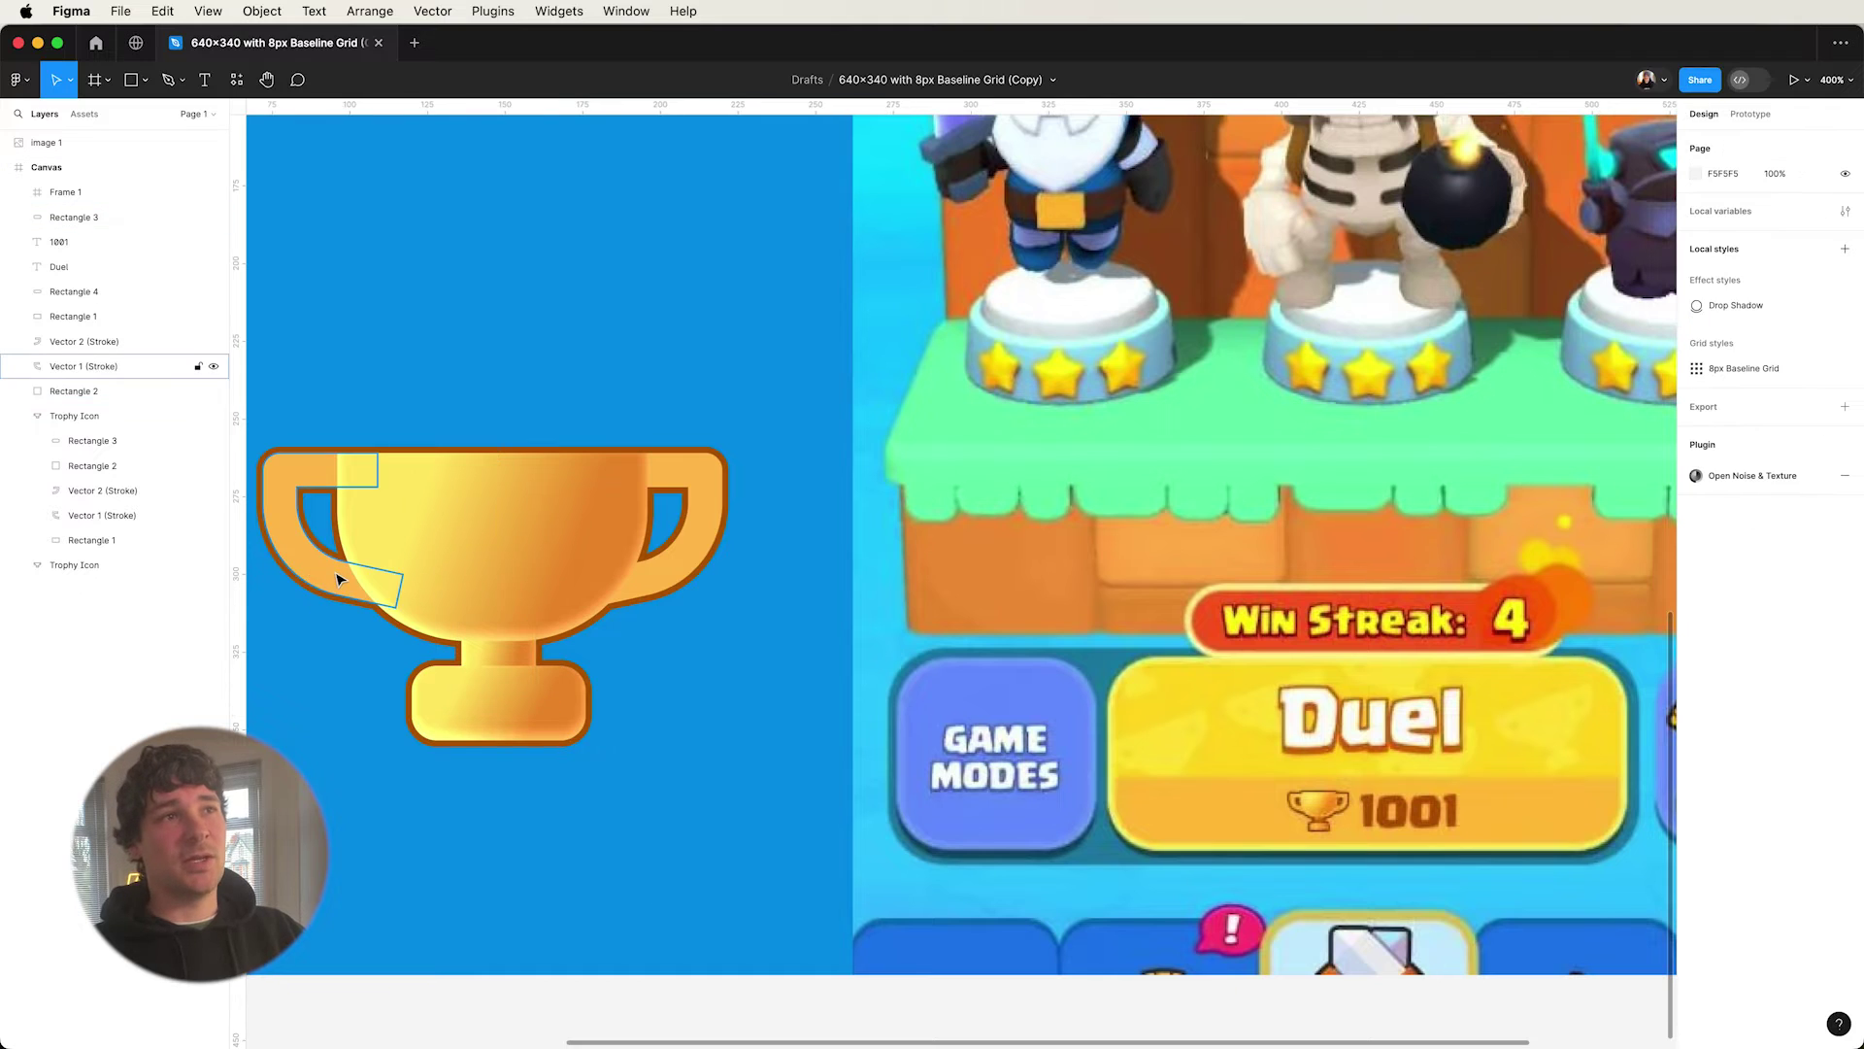
# - Paste the copied cup body properties onto both separate handles, Vector 1 and Vector 2 (Stroke)
pyautogui.click(339, 579)
pyautogui.keyDown('shift'); pyautogui.click(682, 470); pyautogui.keyUp('shift')
pyautogui.rightClick(682, 470)
pyautogui.moveTo(757, 537)
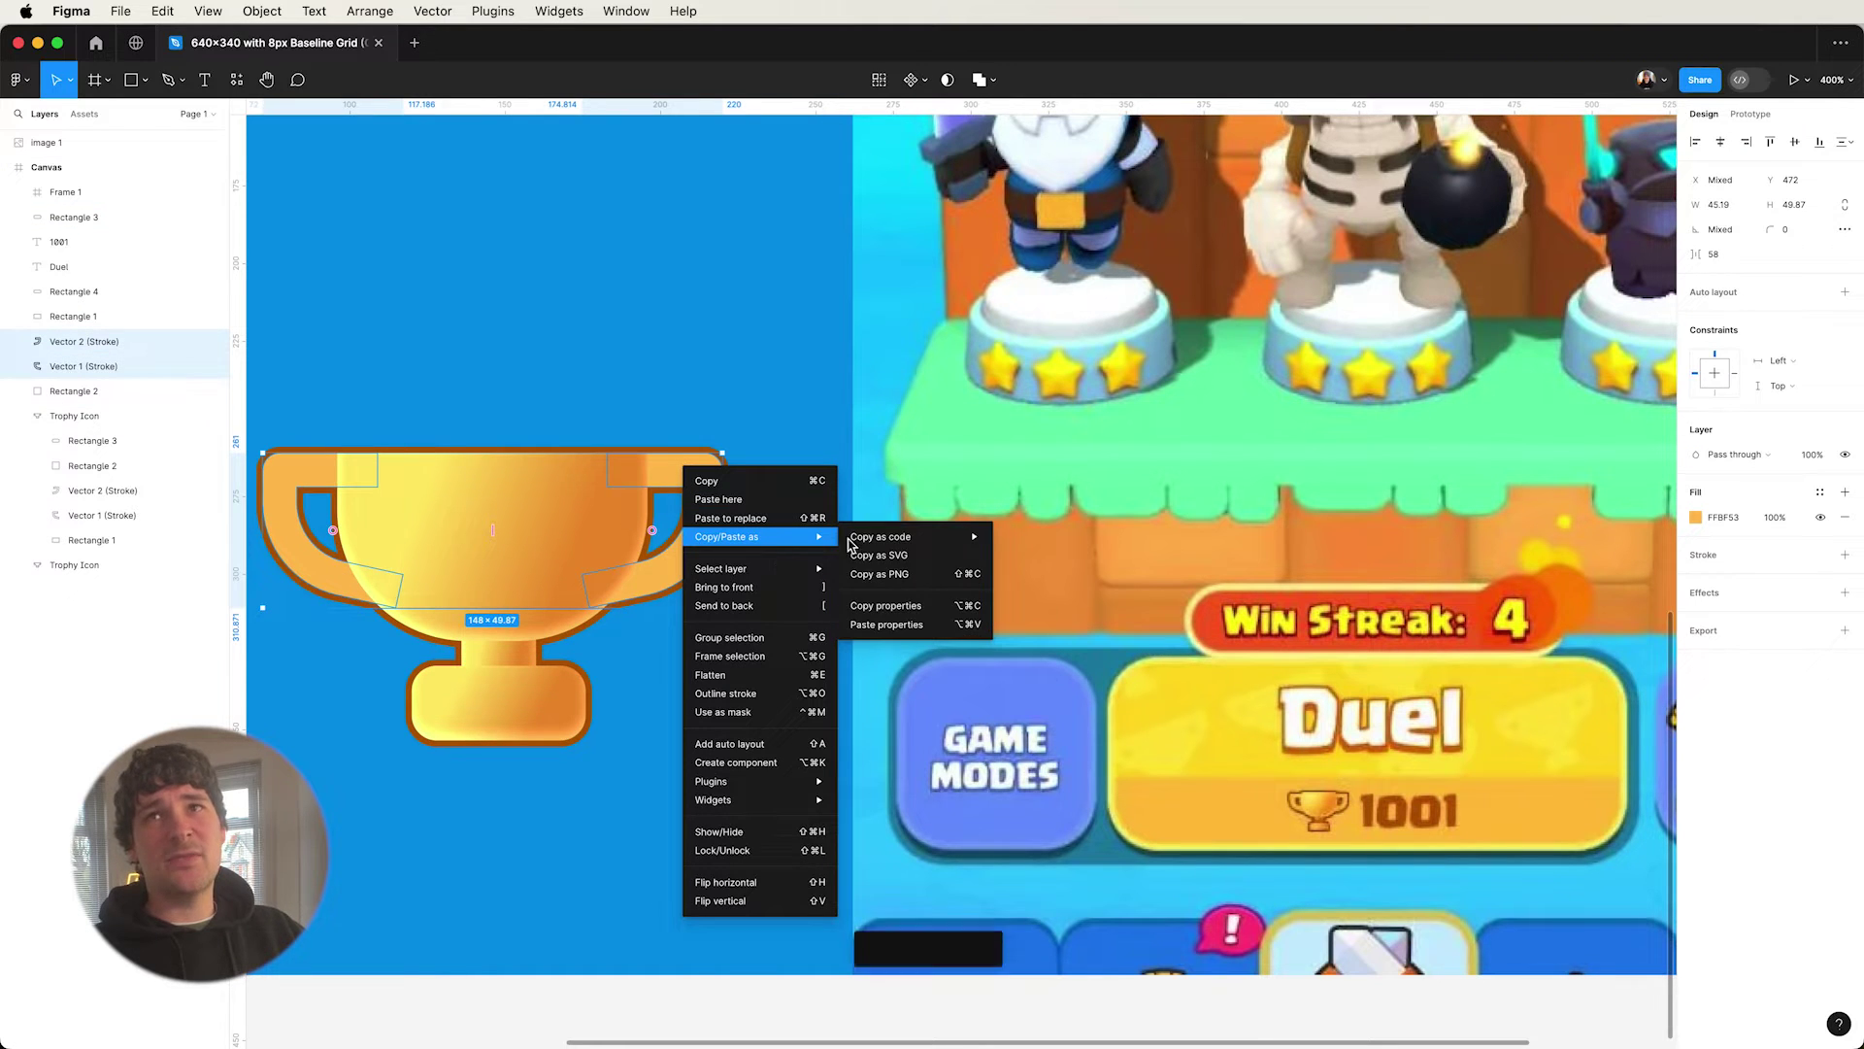
pyautogui.click(889, 631)
pyautogui.click(741, 782)
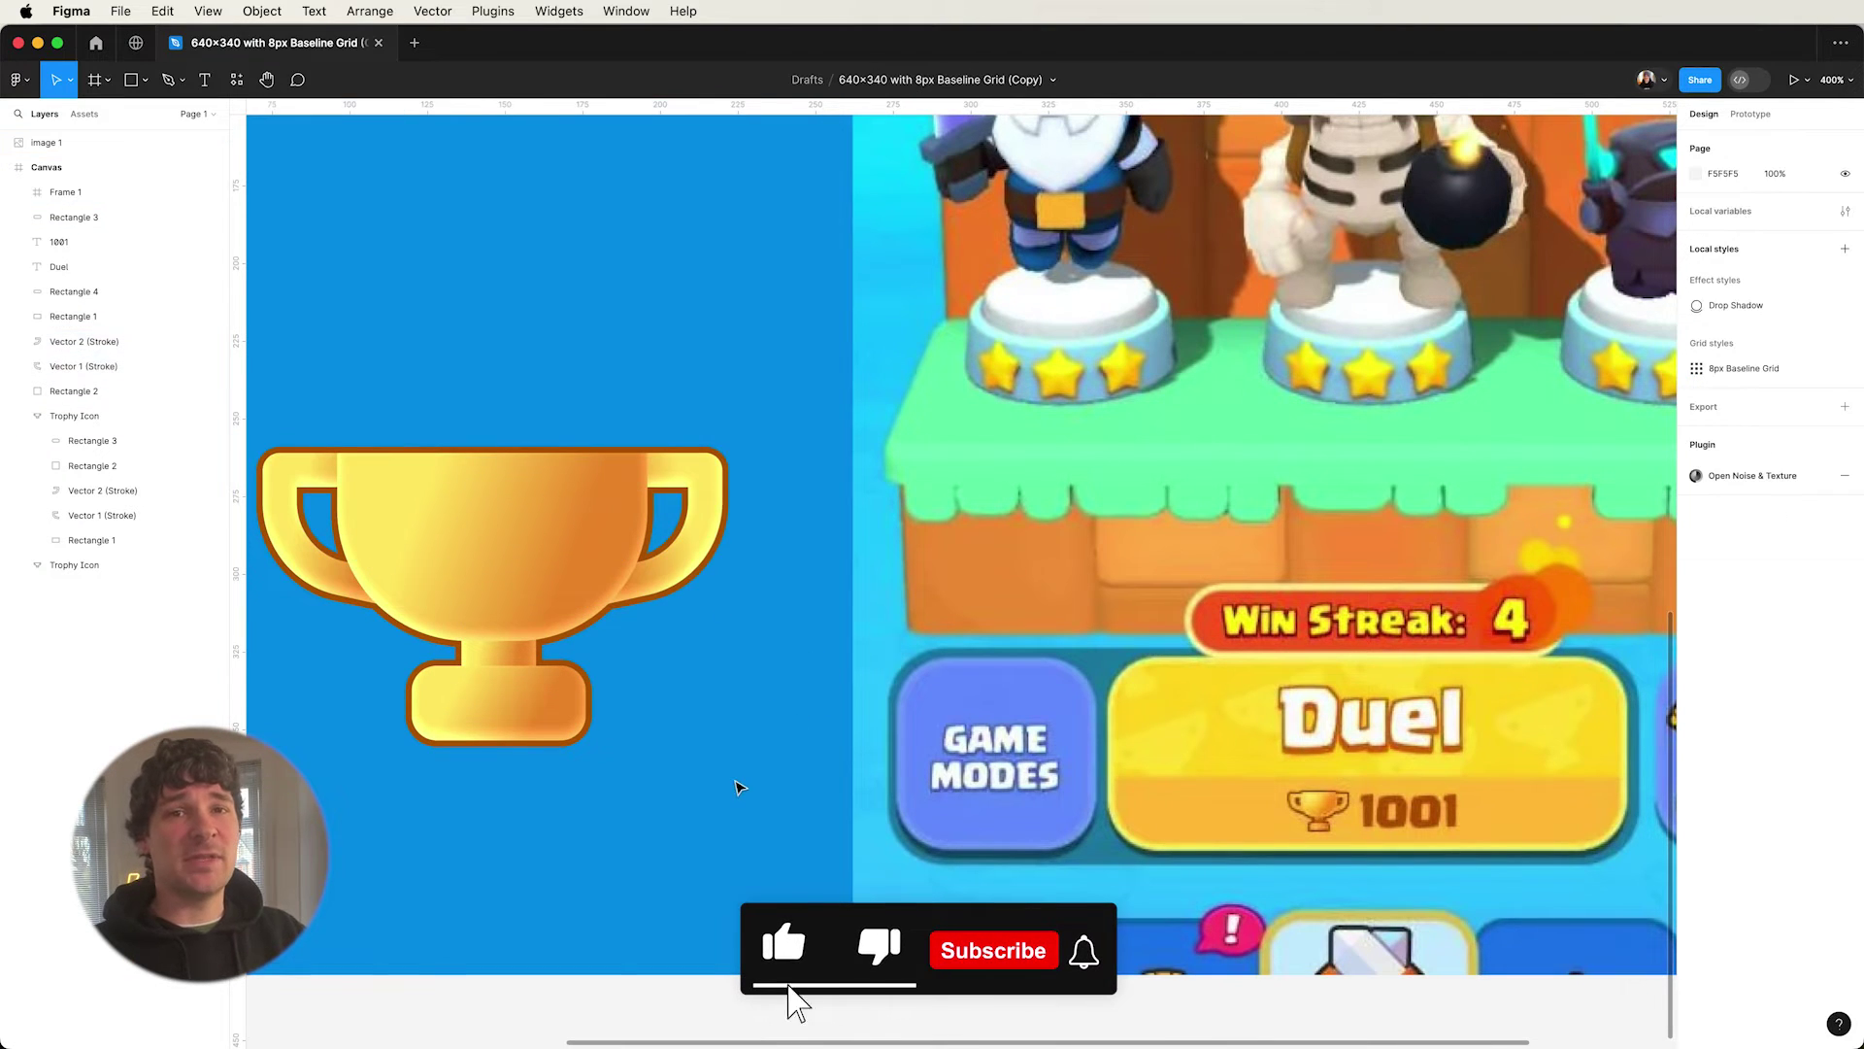
# - Group all the pieces of the gold trophy and name the group Golden Trohpy Icon
pyautogui.press('-')
pyautogui.press('-')
pyautogui.press('-')
pyautogui.press('=')
pyautogui.press('=')
pyautogui.moveTo(625, 707); pyautogui.dragTo(837, 544)
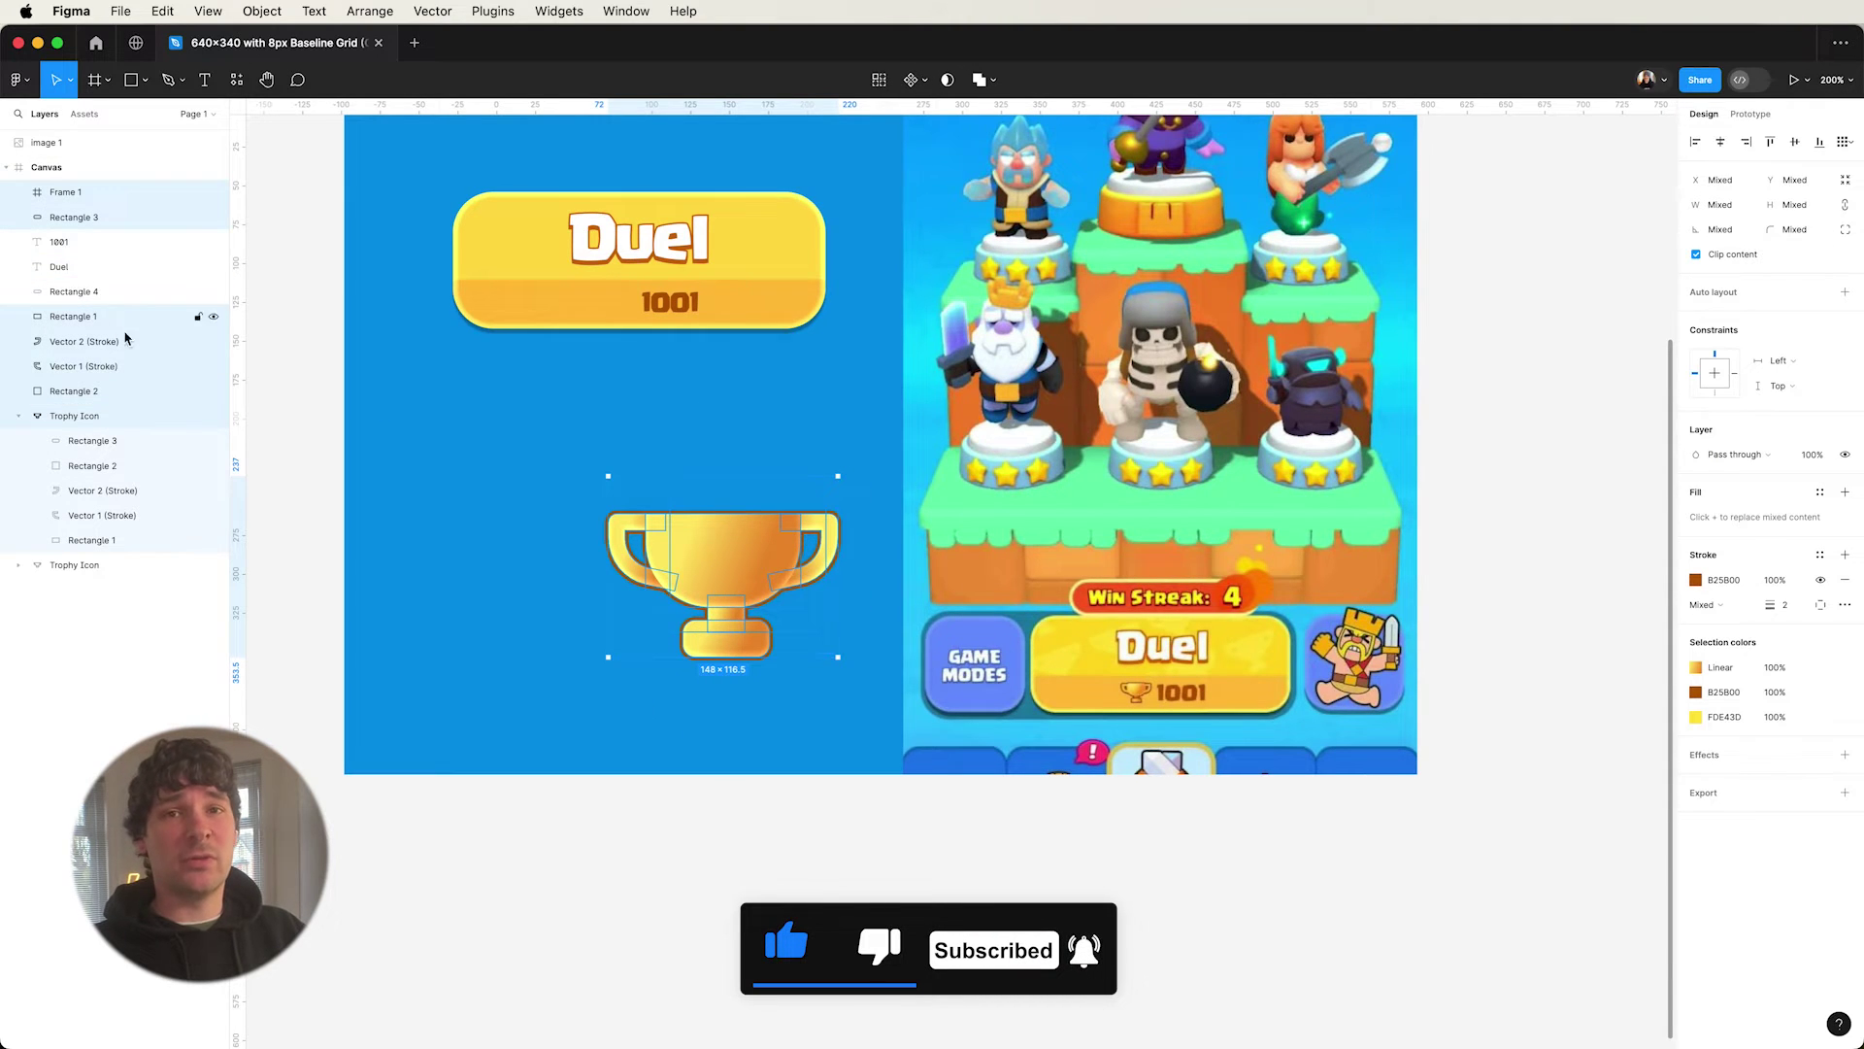
pyautogui.press('super+g')
pyautogui.doubleClick(64, 192)
pyautogui.write('Golden Troh')
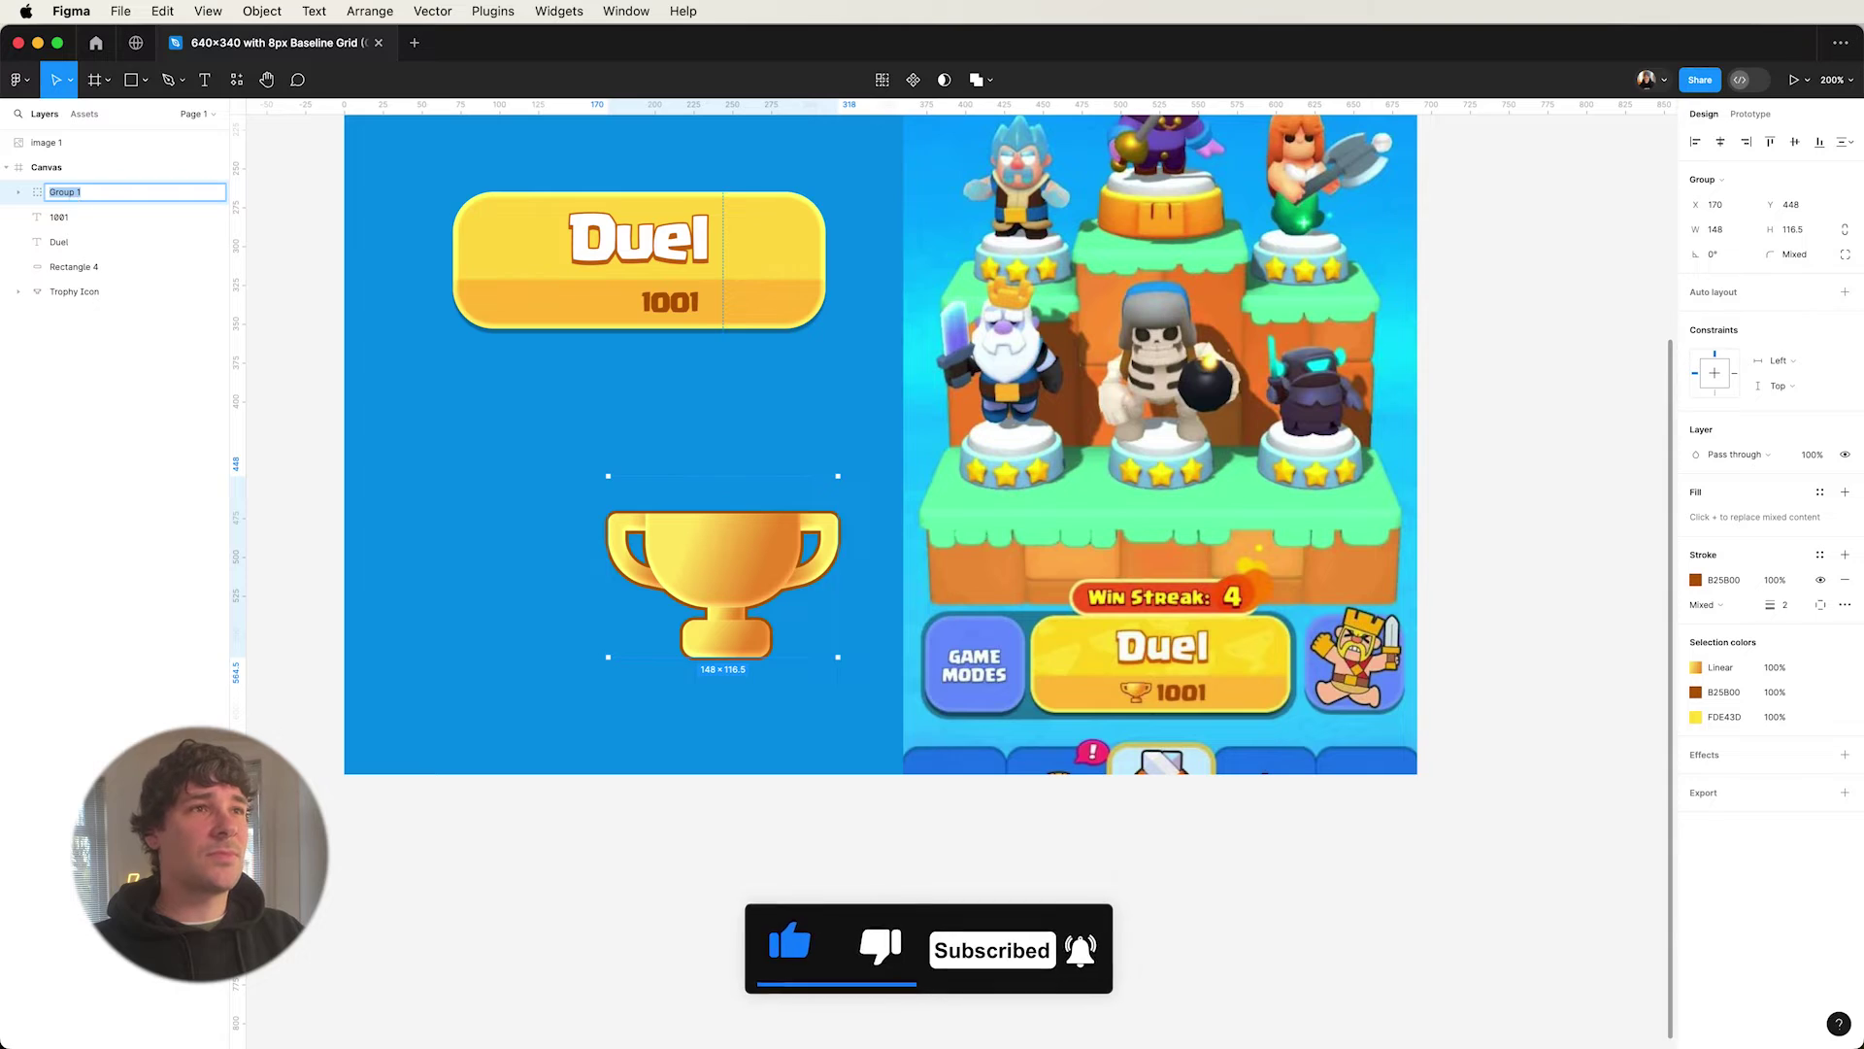
pyautogui.write('py Icon')
pyautogui.press('Return')
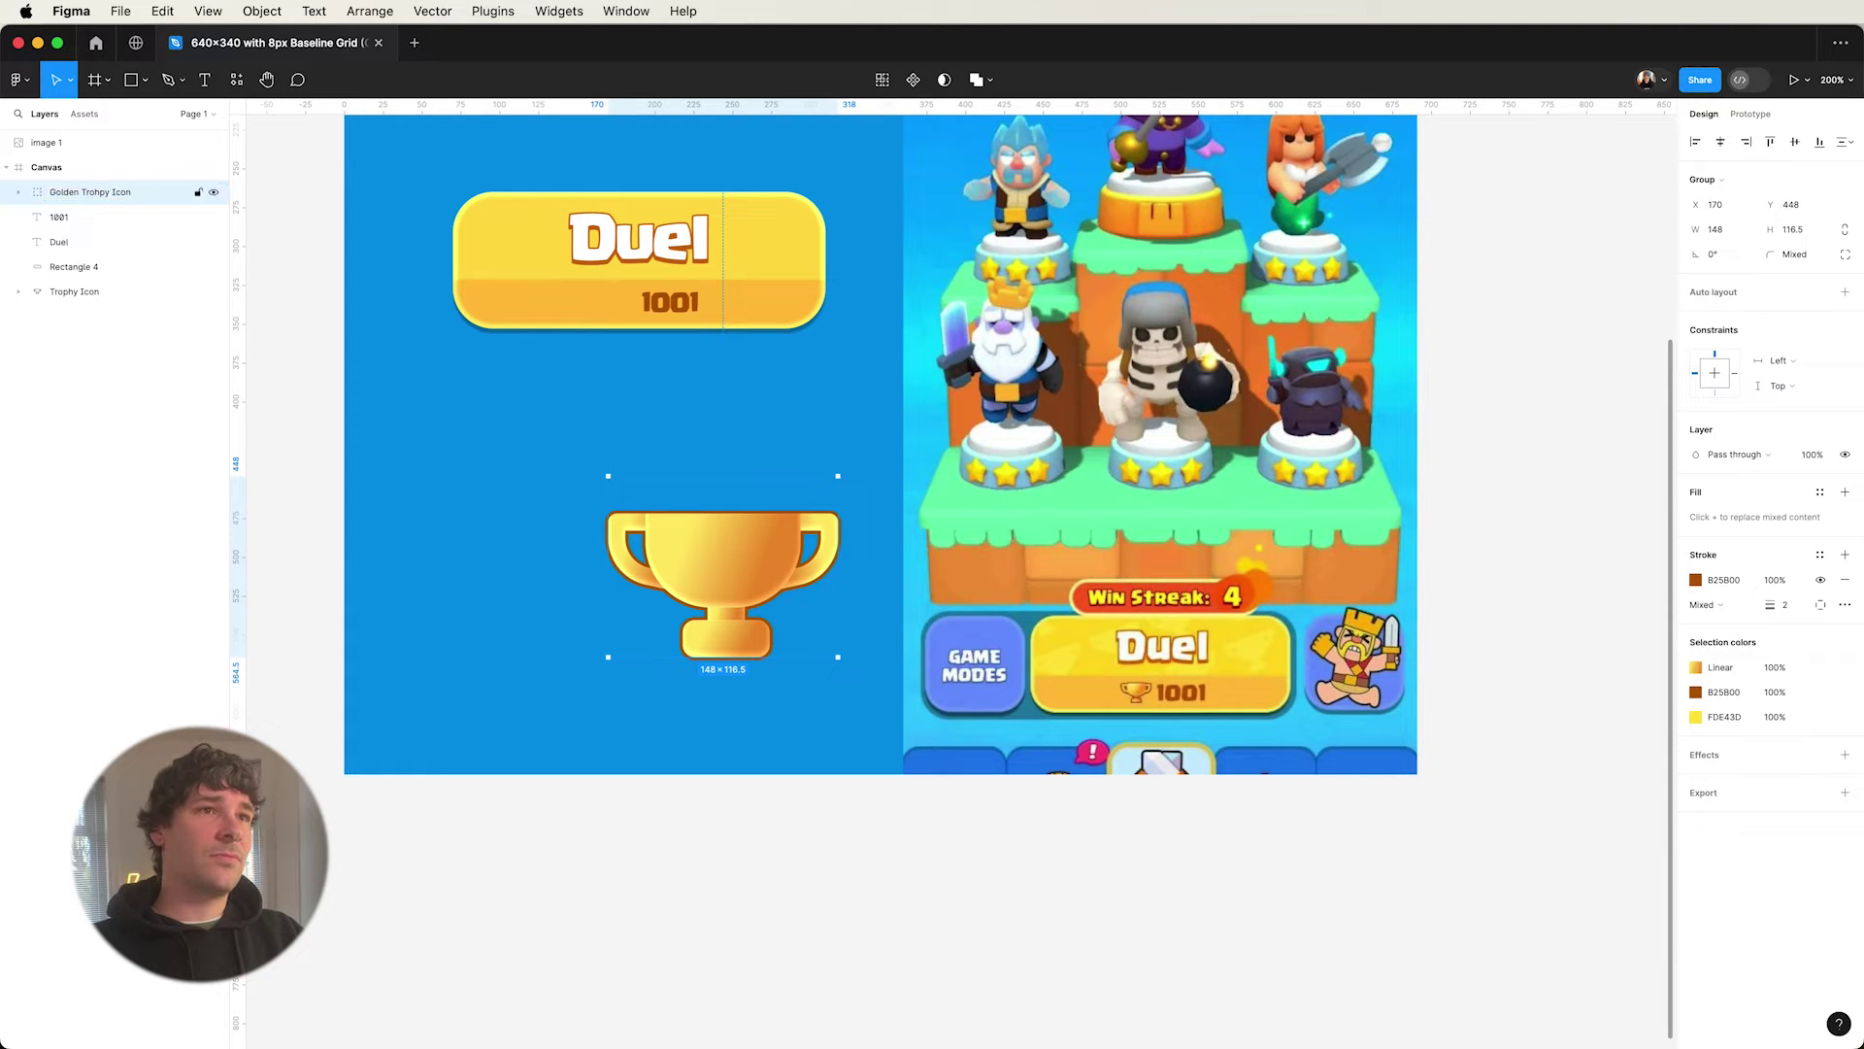
# - Scale the golden trophy group down to about 27.5 × 21.6 and place it just left of the 1001 text in the Duel button
pyautogui.press('k')
pyautogui.moveTo(841, 489); pyautogui.dragTo(614, 313)
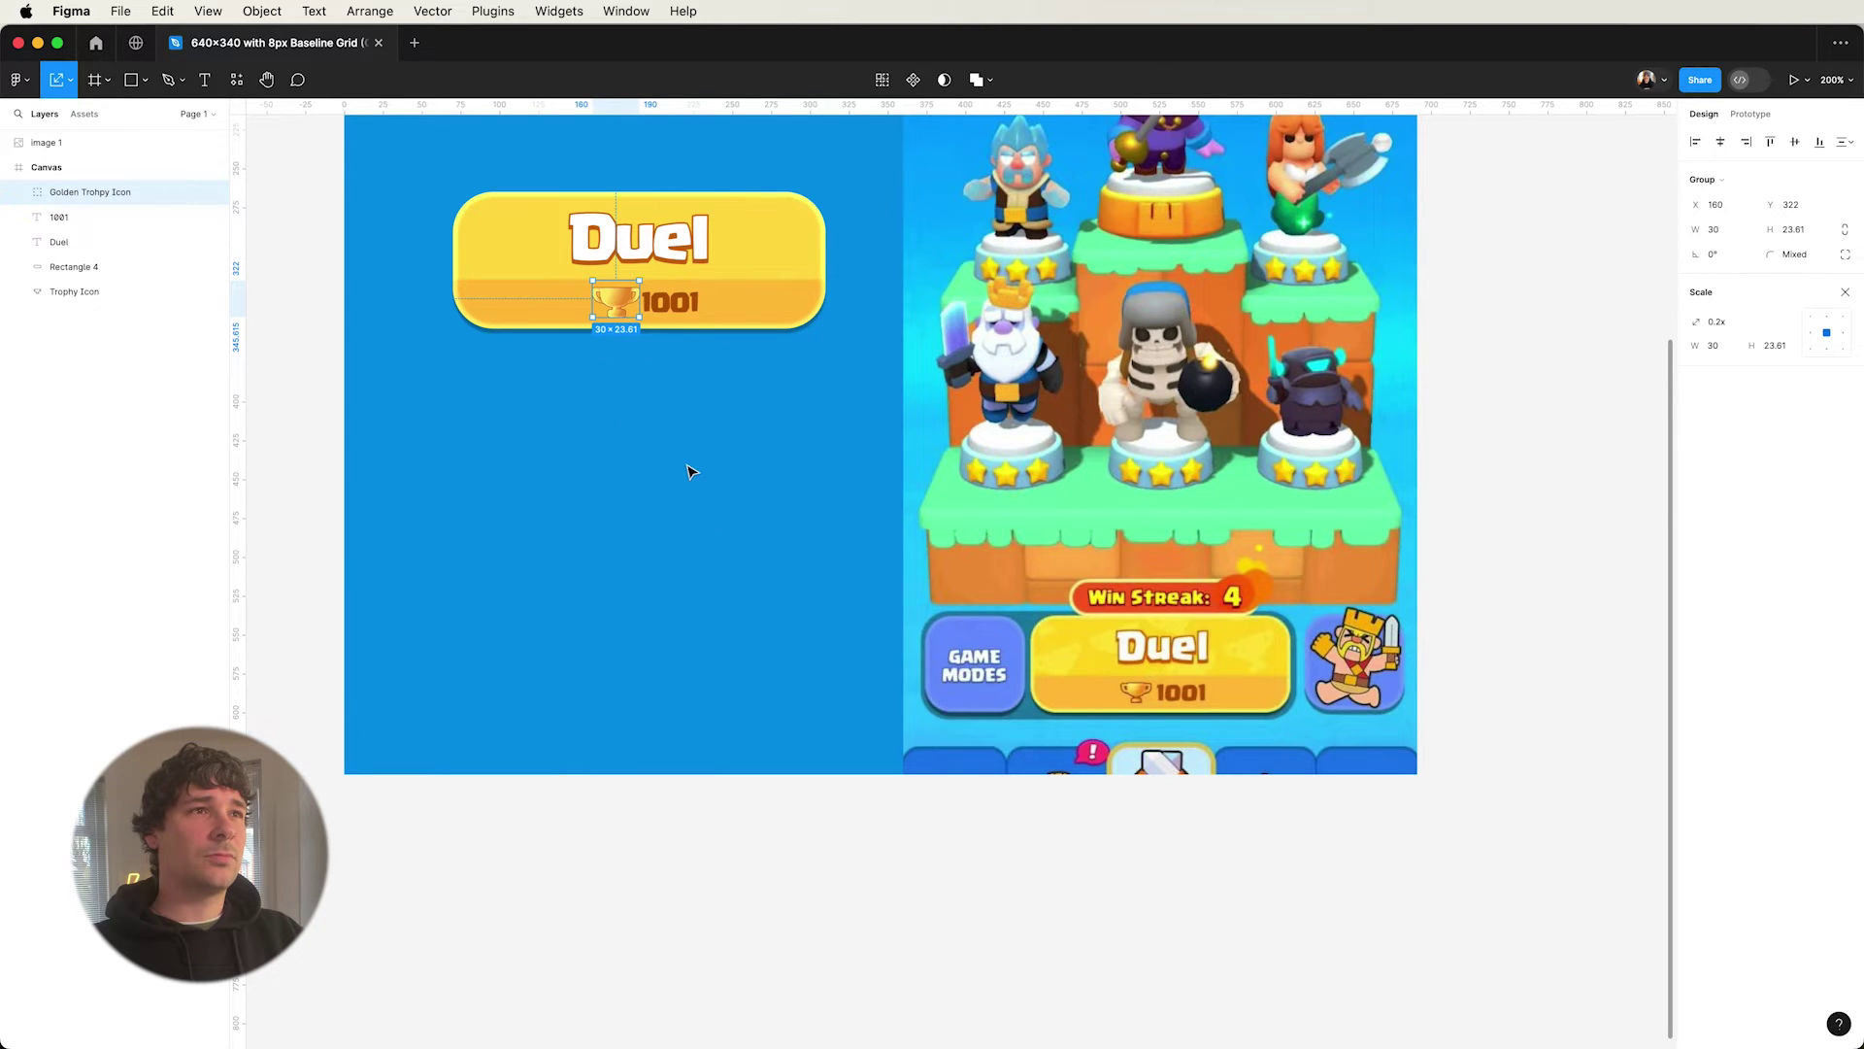
pyautogui.press('super+=')
pyautogui.moveTo(732, 462); pyautogui.dragTo(510, 392)
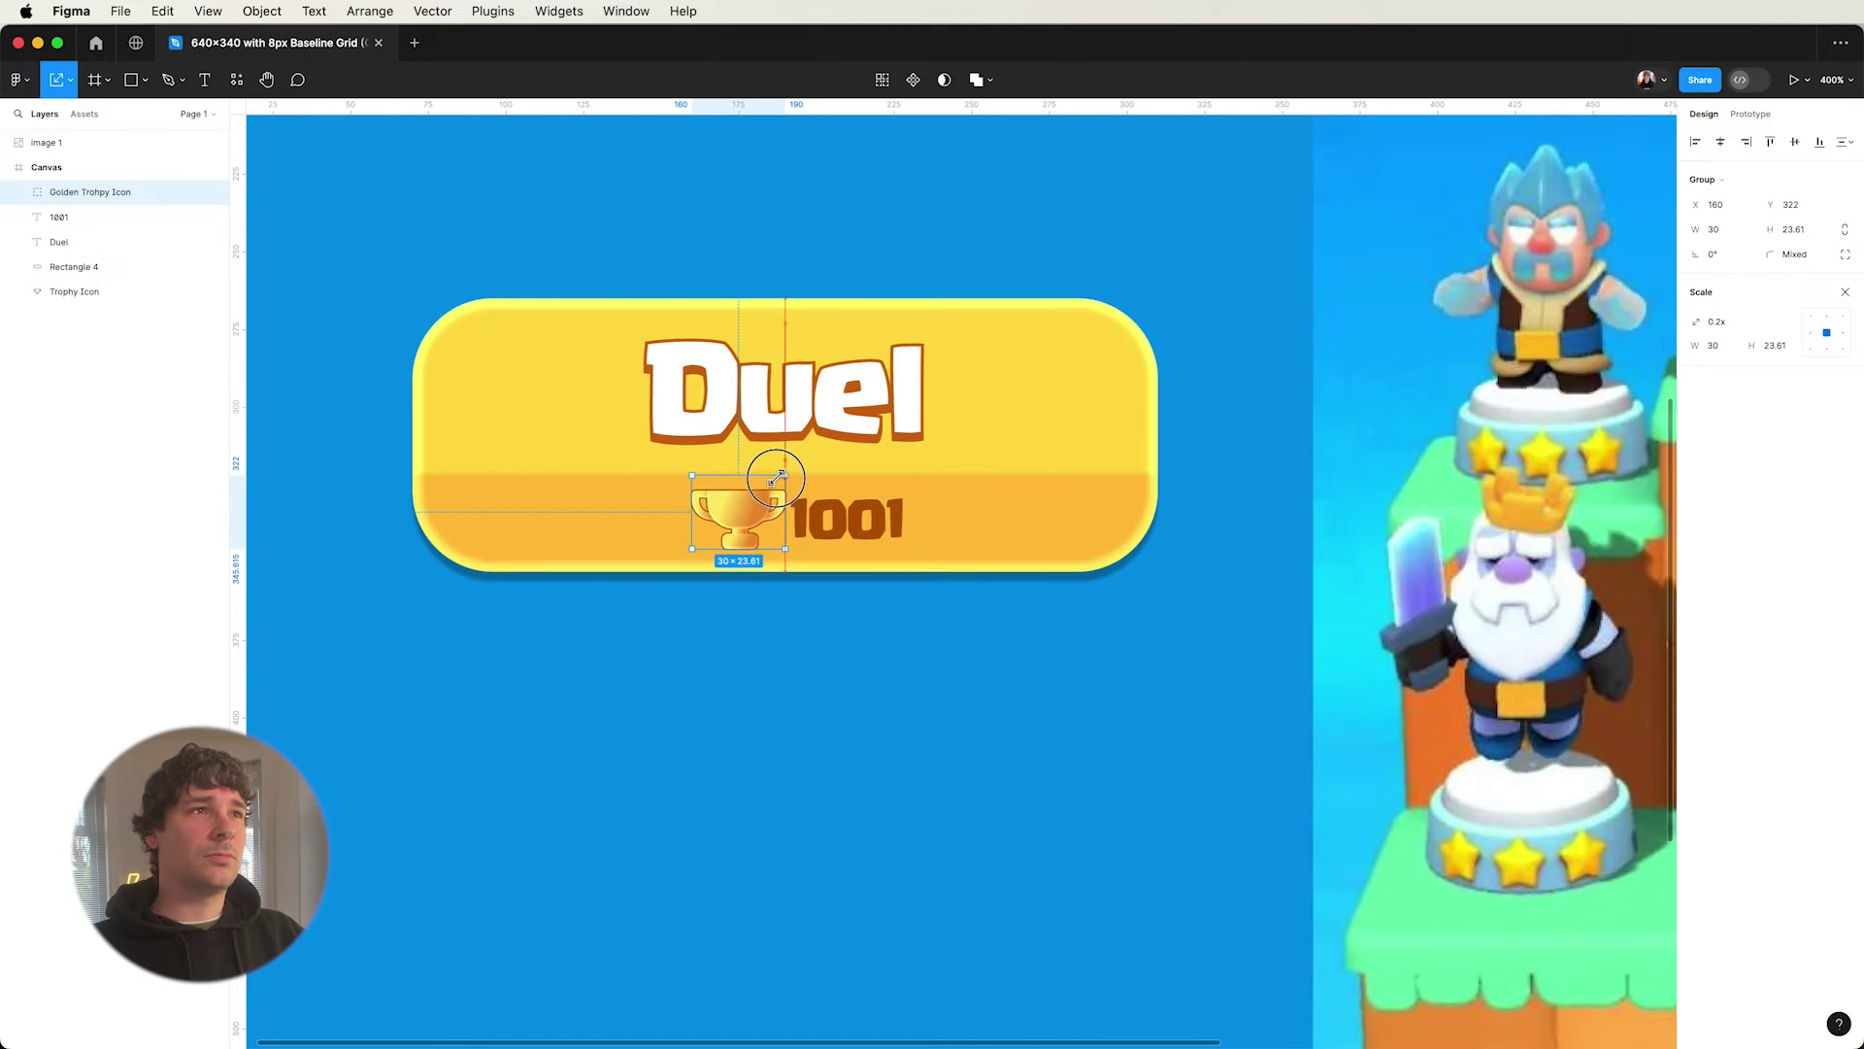
pyautogui.moveTo(777, 478); pyautogui.dragTo(760, 510)
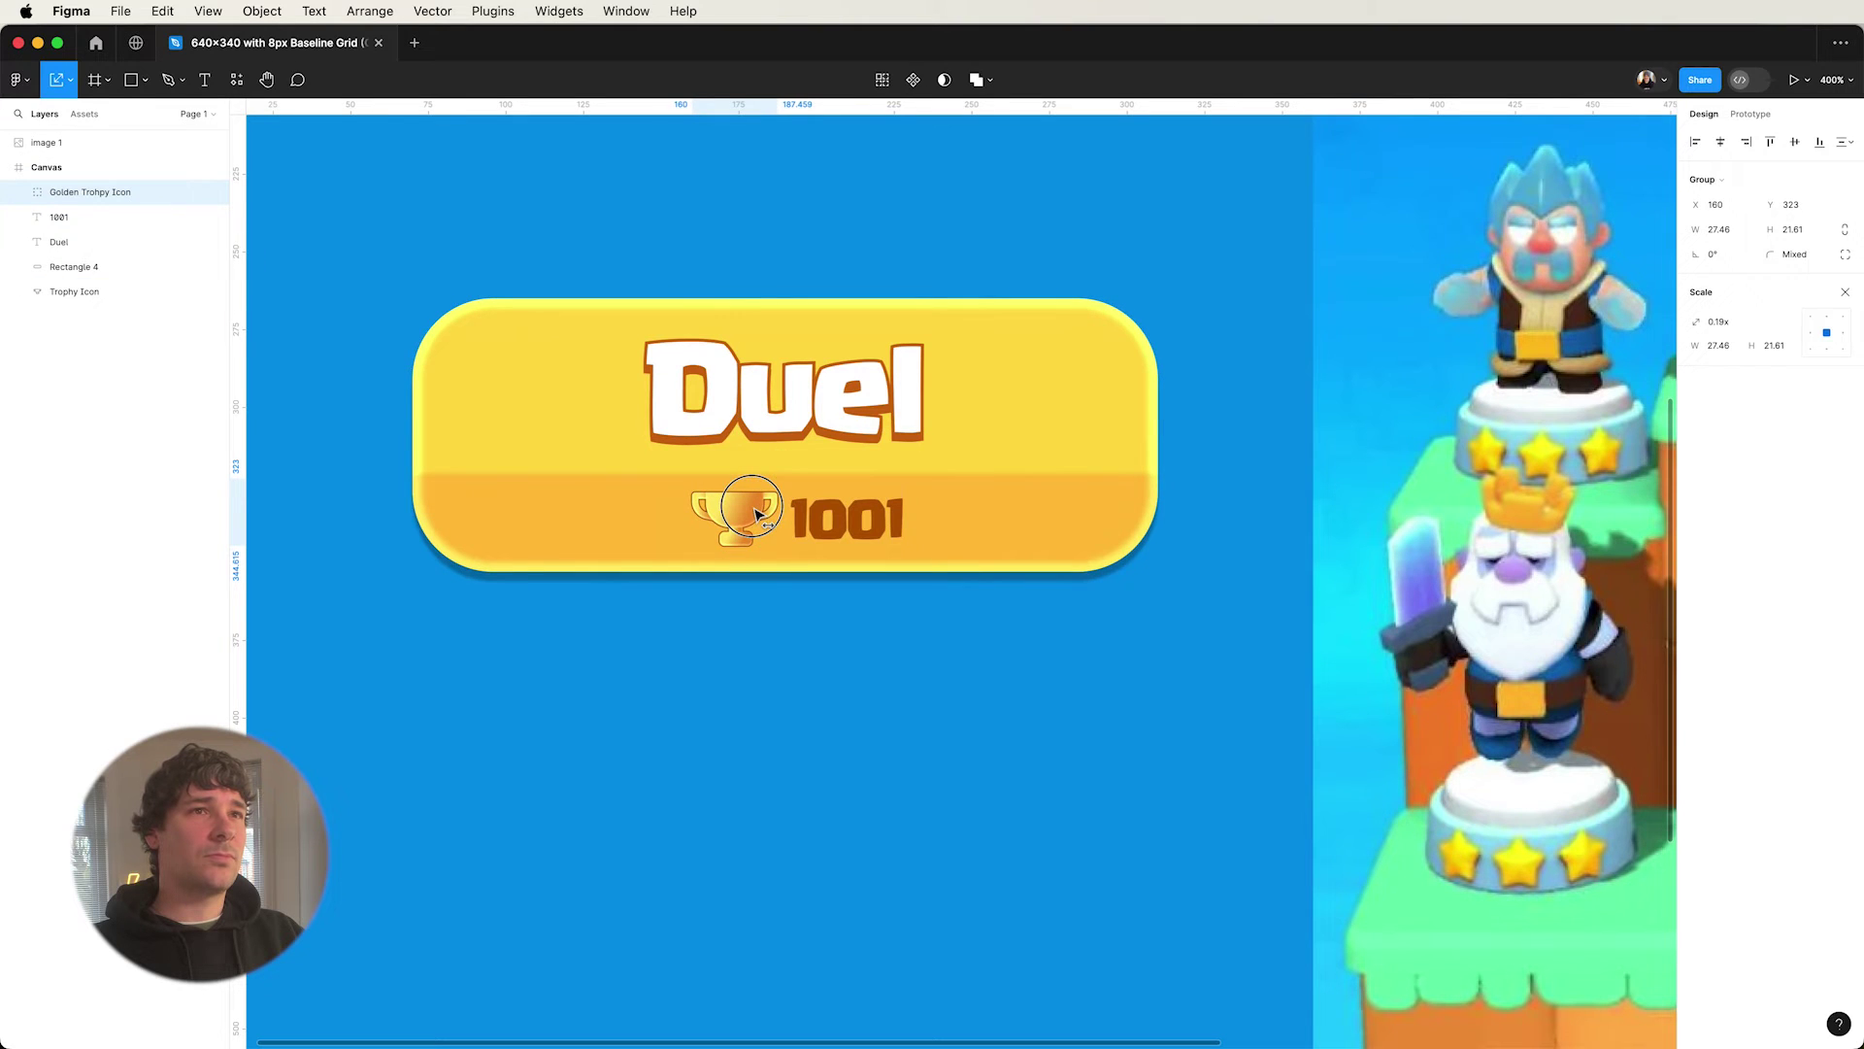
# - Set the outside stroke of the Trophy Icon layer inside the Golden Trohpy Icon group to 1.25
pyautogui.click(19, 192)
pyautogui.click(90, 378)
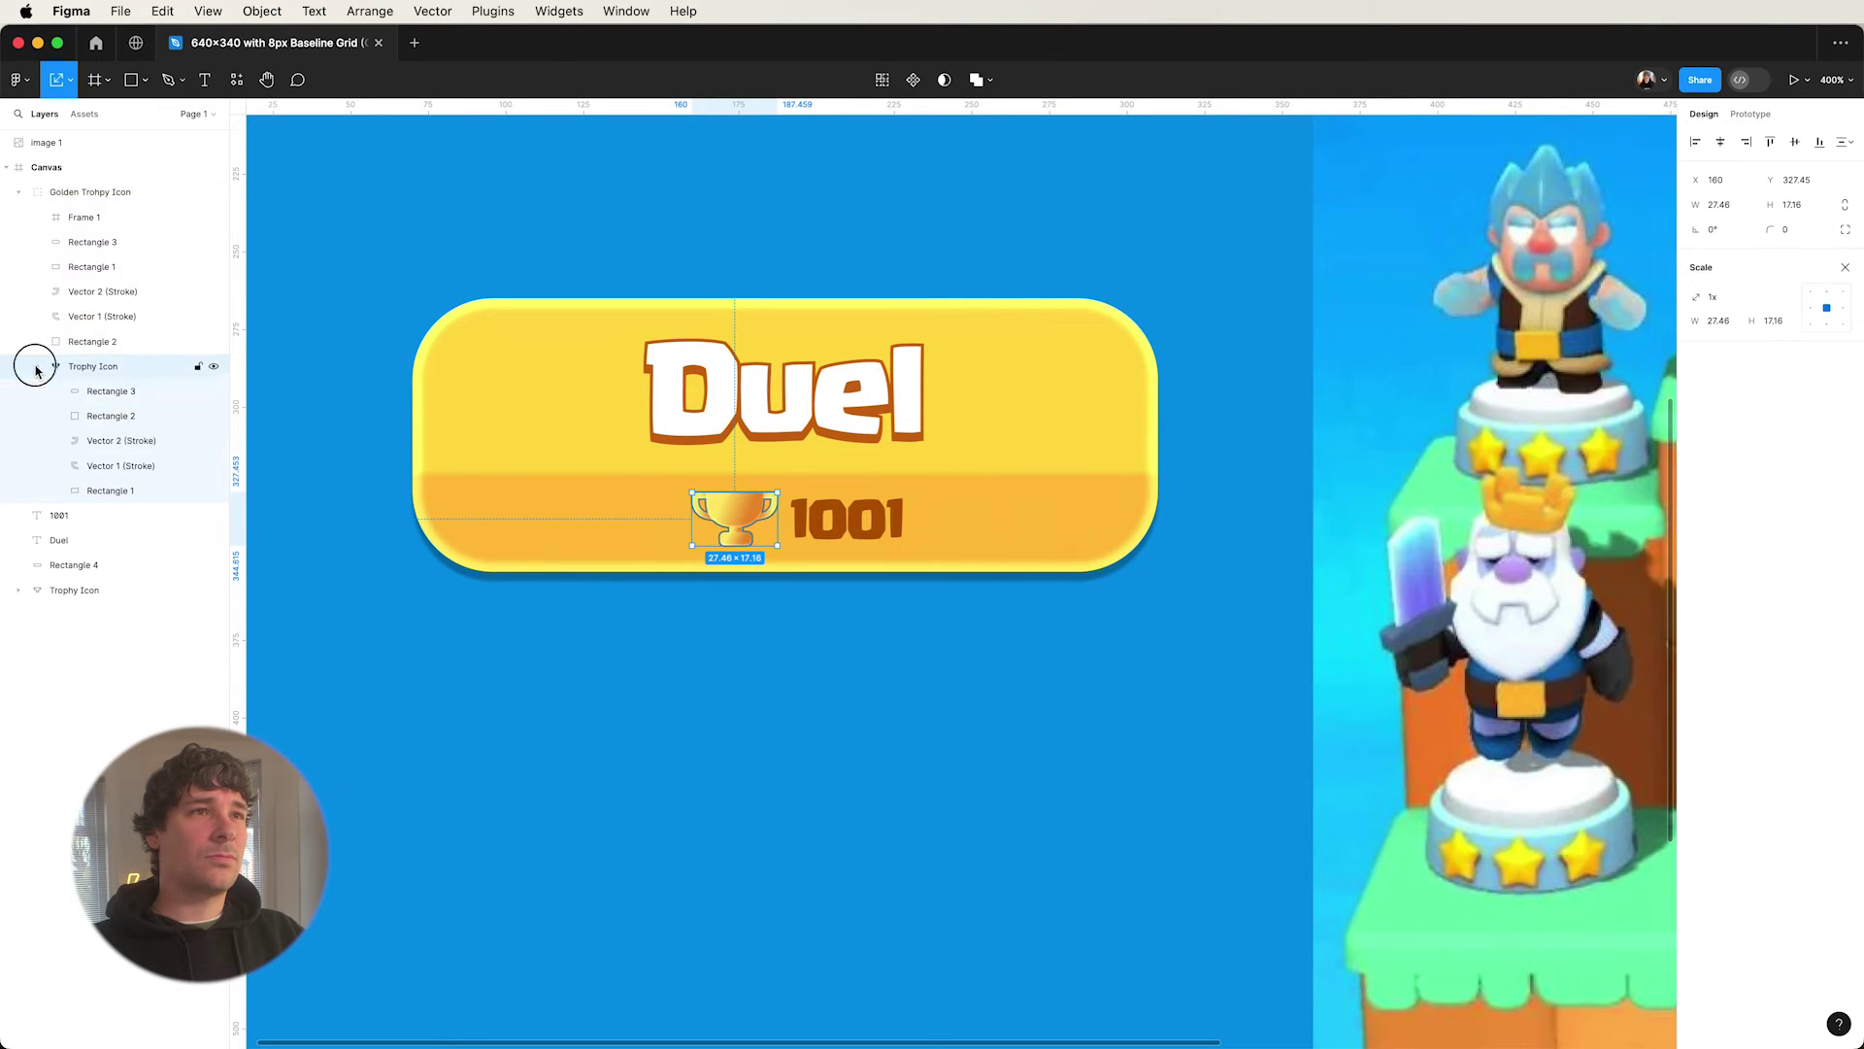
pyautogui.click(36, 366)
pyautogui.press('v')
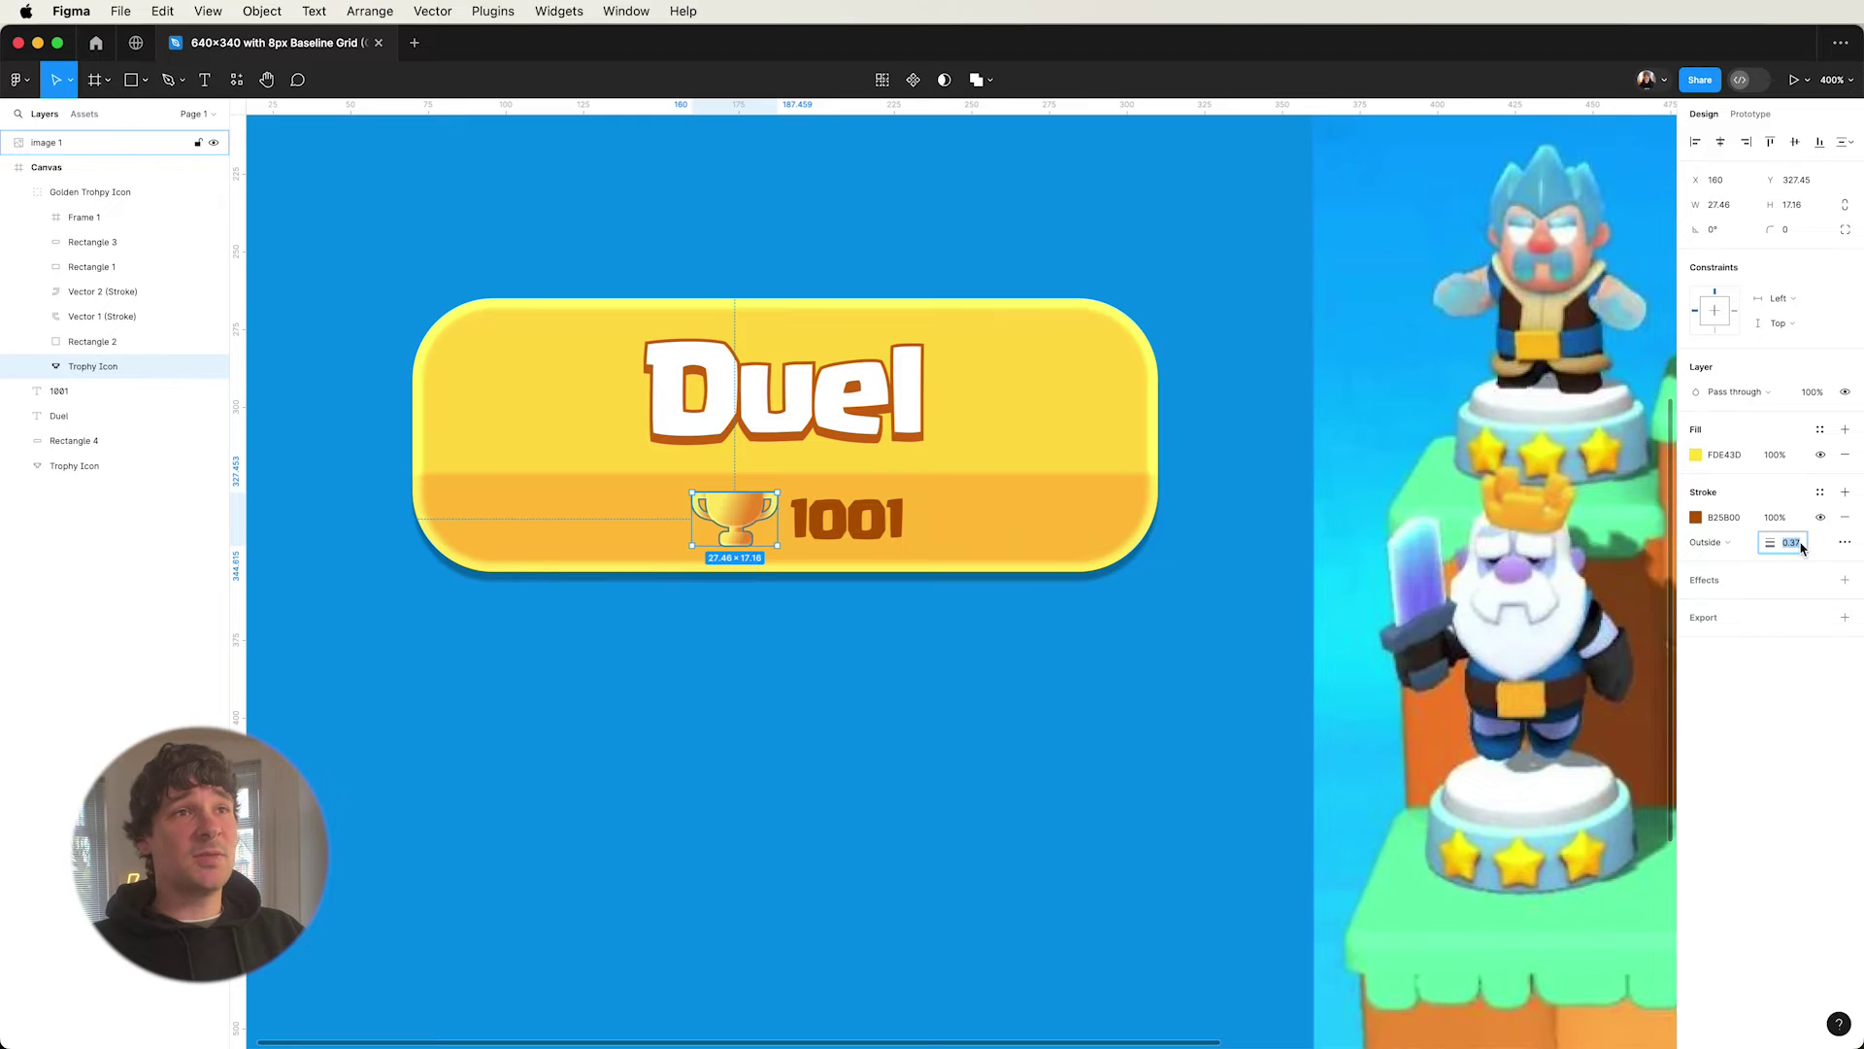
pyautogui.write('.5')
pyautogui.press('Return')
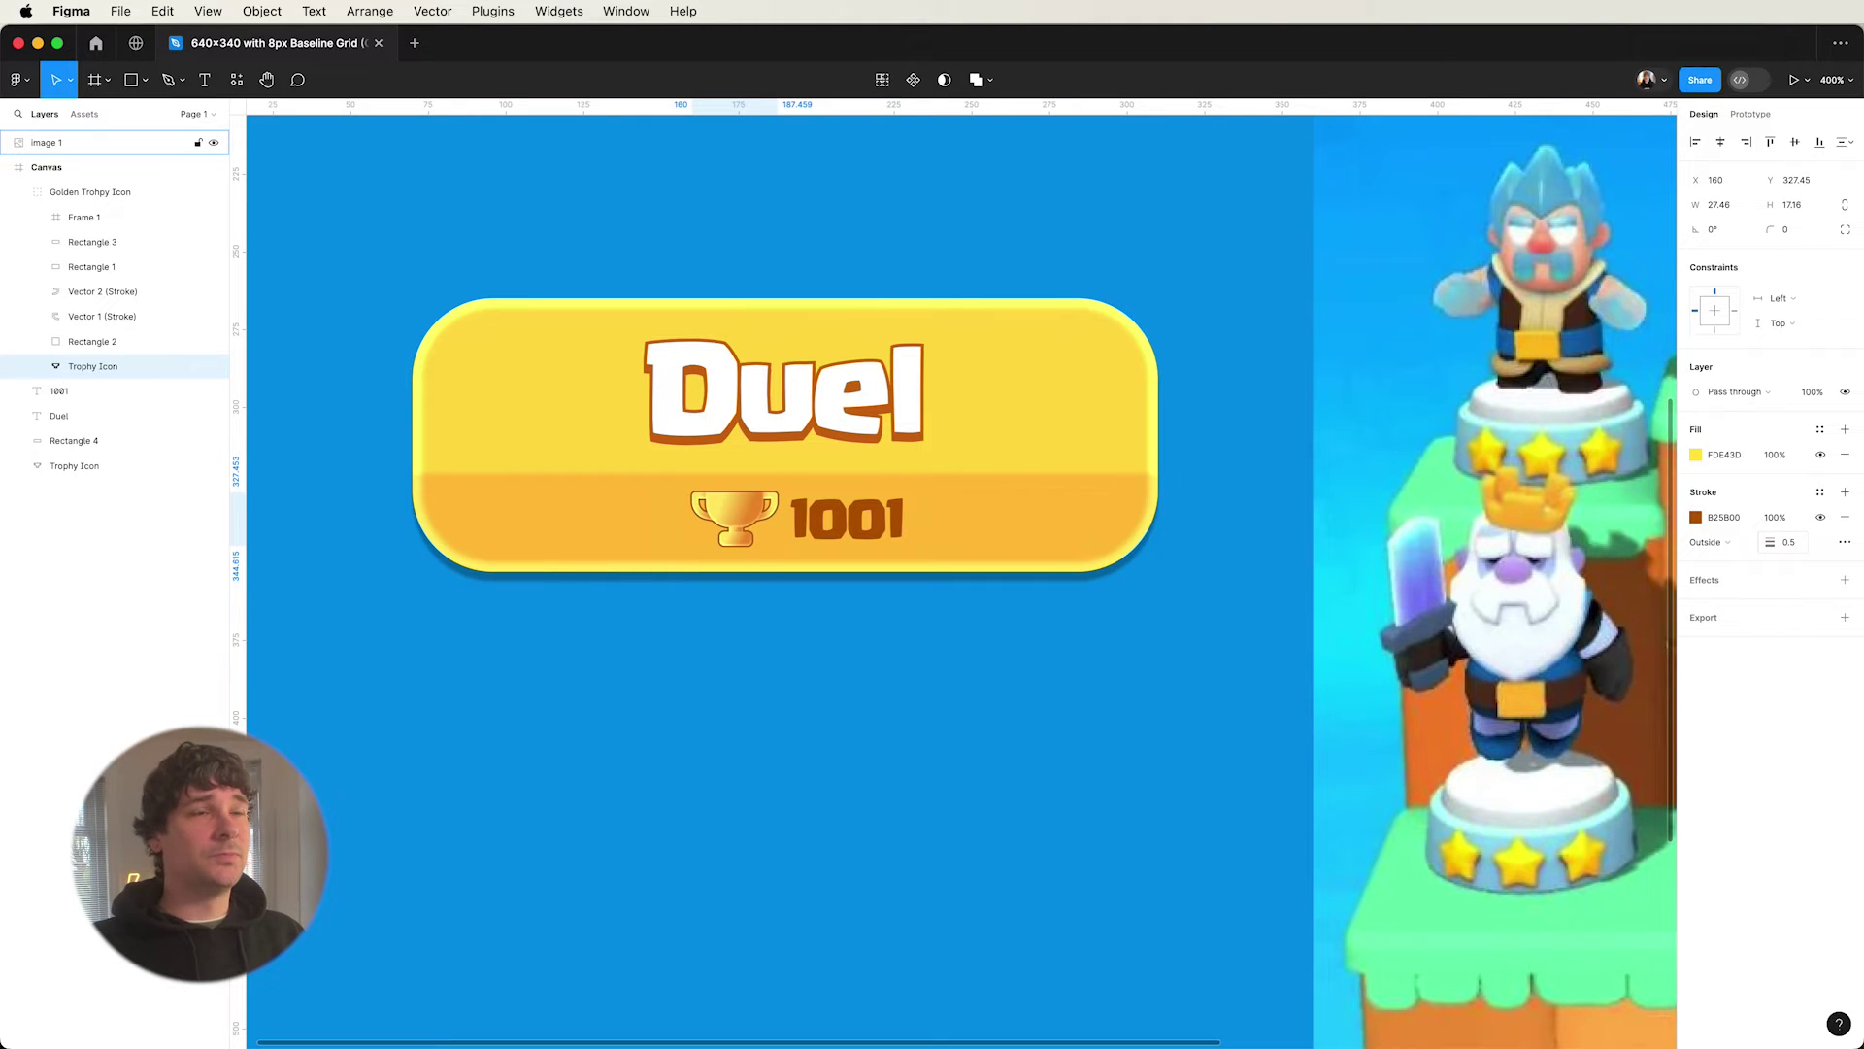
pyautogui.click(1797, 545)
pyautogui.write('1')
pyautogui.press('Up')
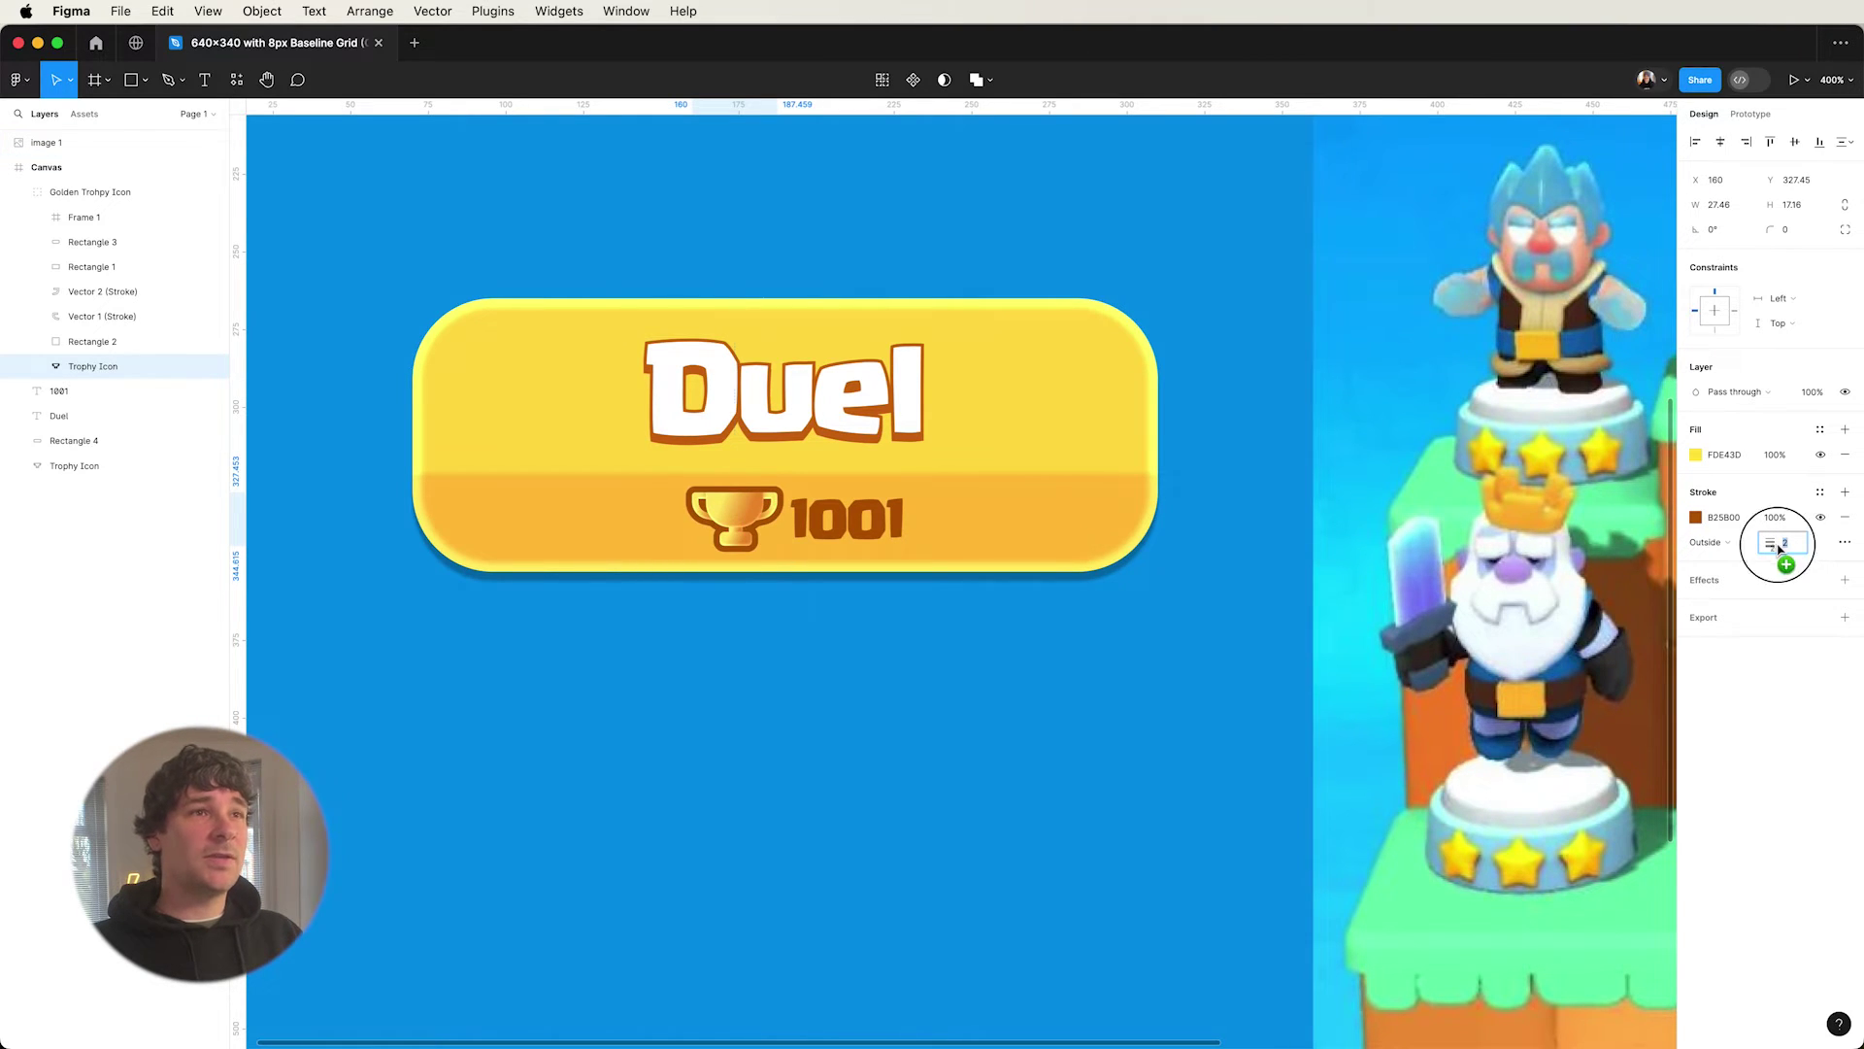
pyautogui.write('1.25')
pyautogui.press('Return')
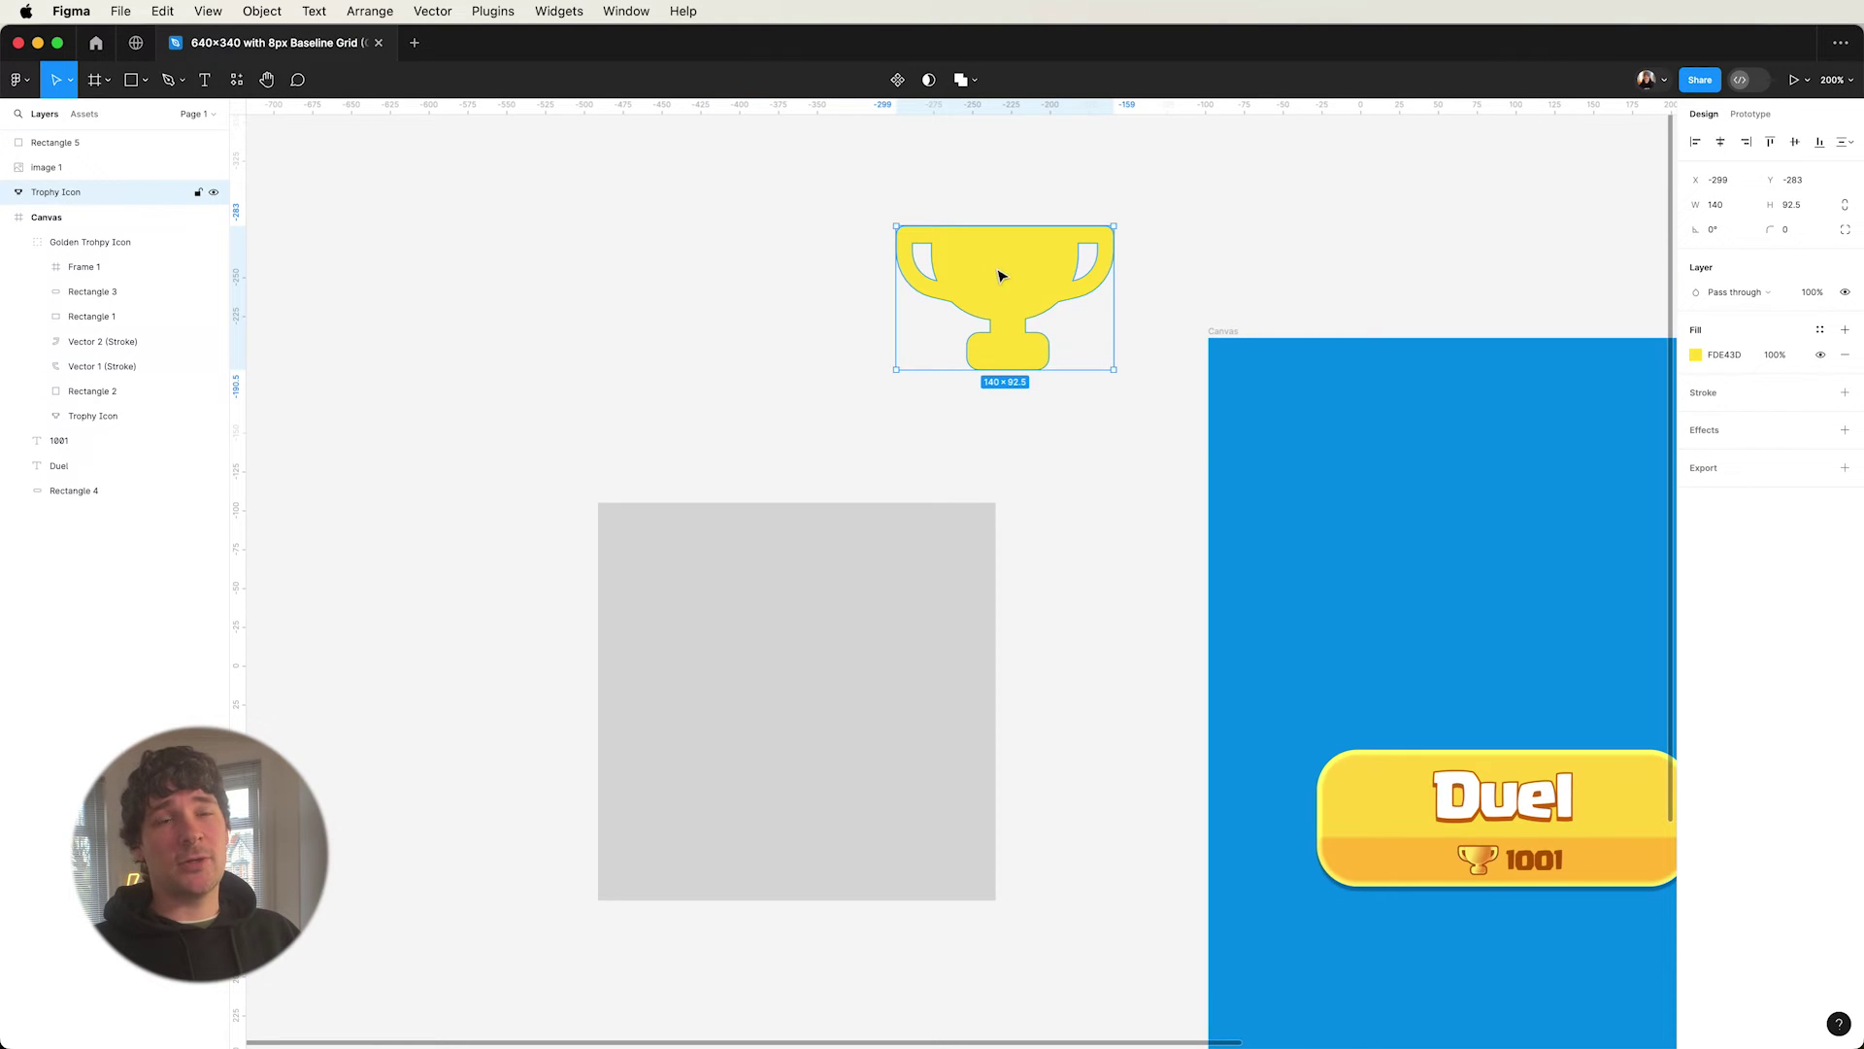
# - Turn the plain yellow Trophy Icon into a component and duplicate it as a row of three instances across the grey square
pyautogui.rightClick(999, 275)
pyautogui.click(1039, 583)
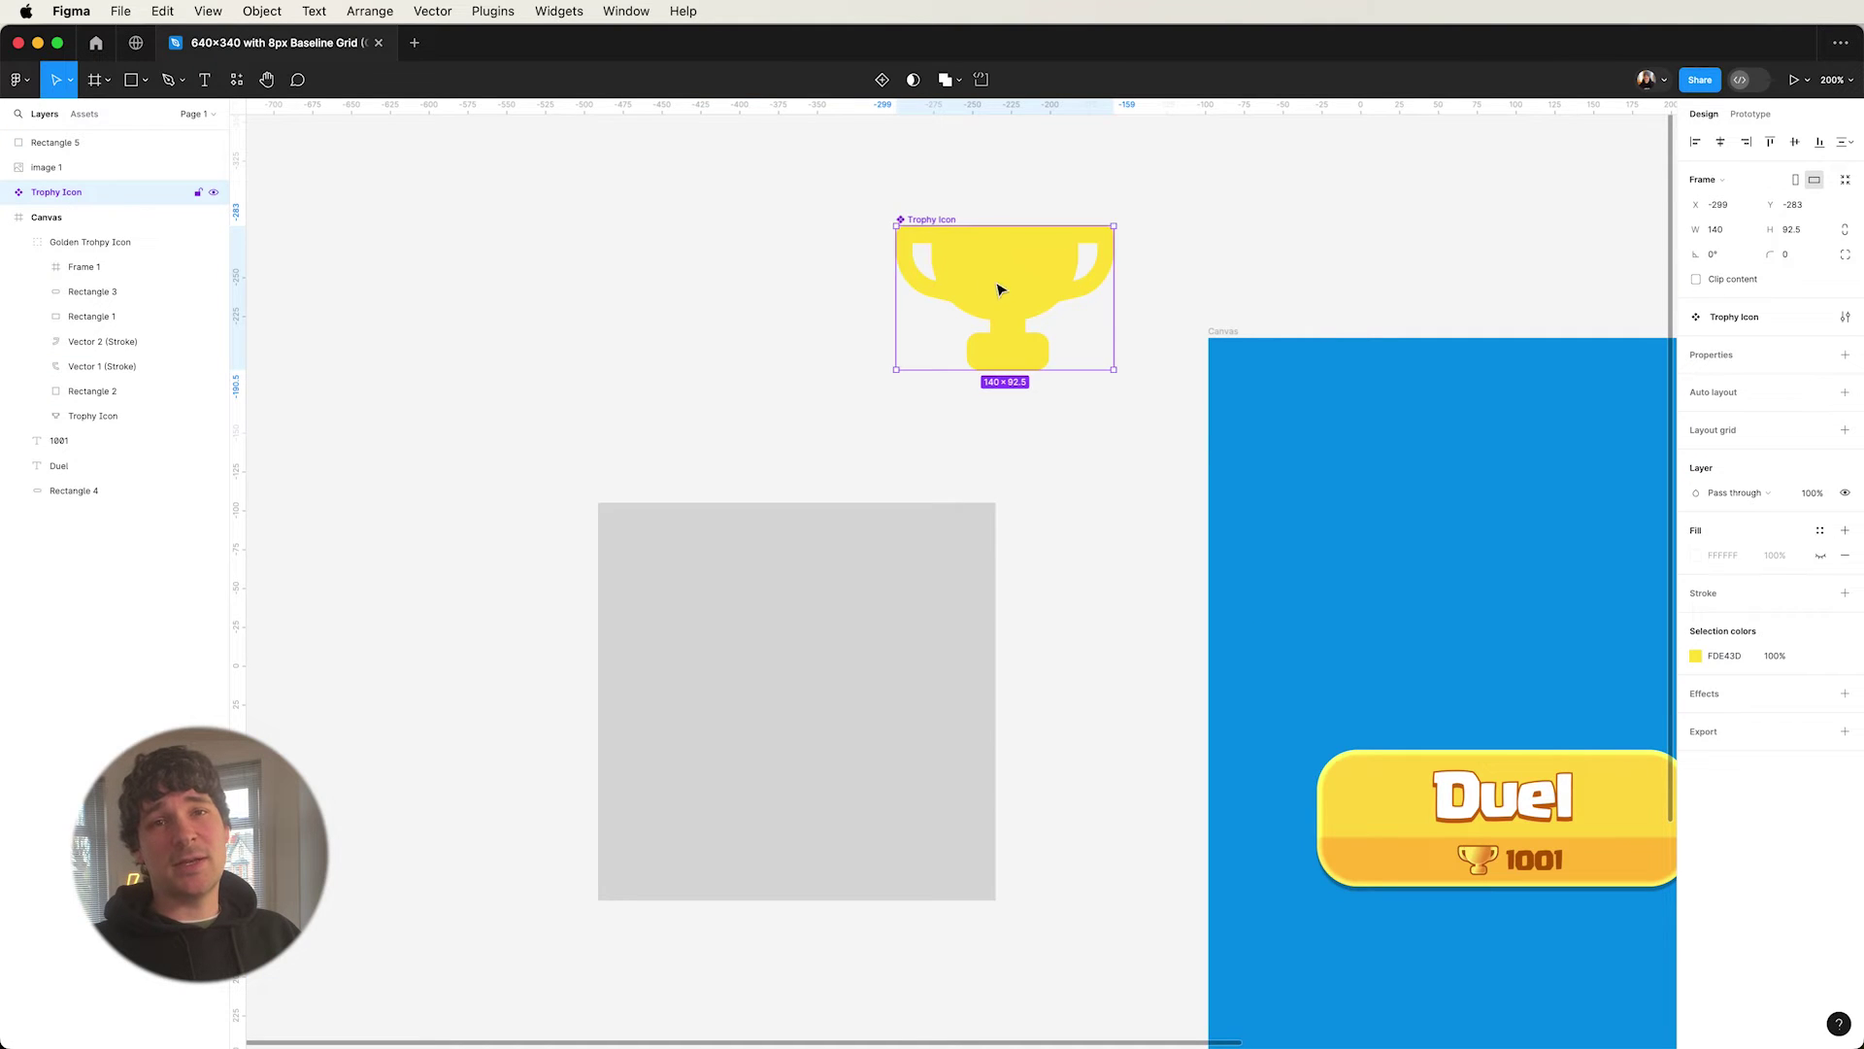
pyautogui.moveTo(999, 289); pyautogui.dragTo(976, 699)
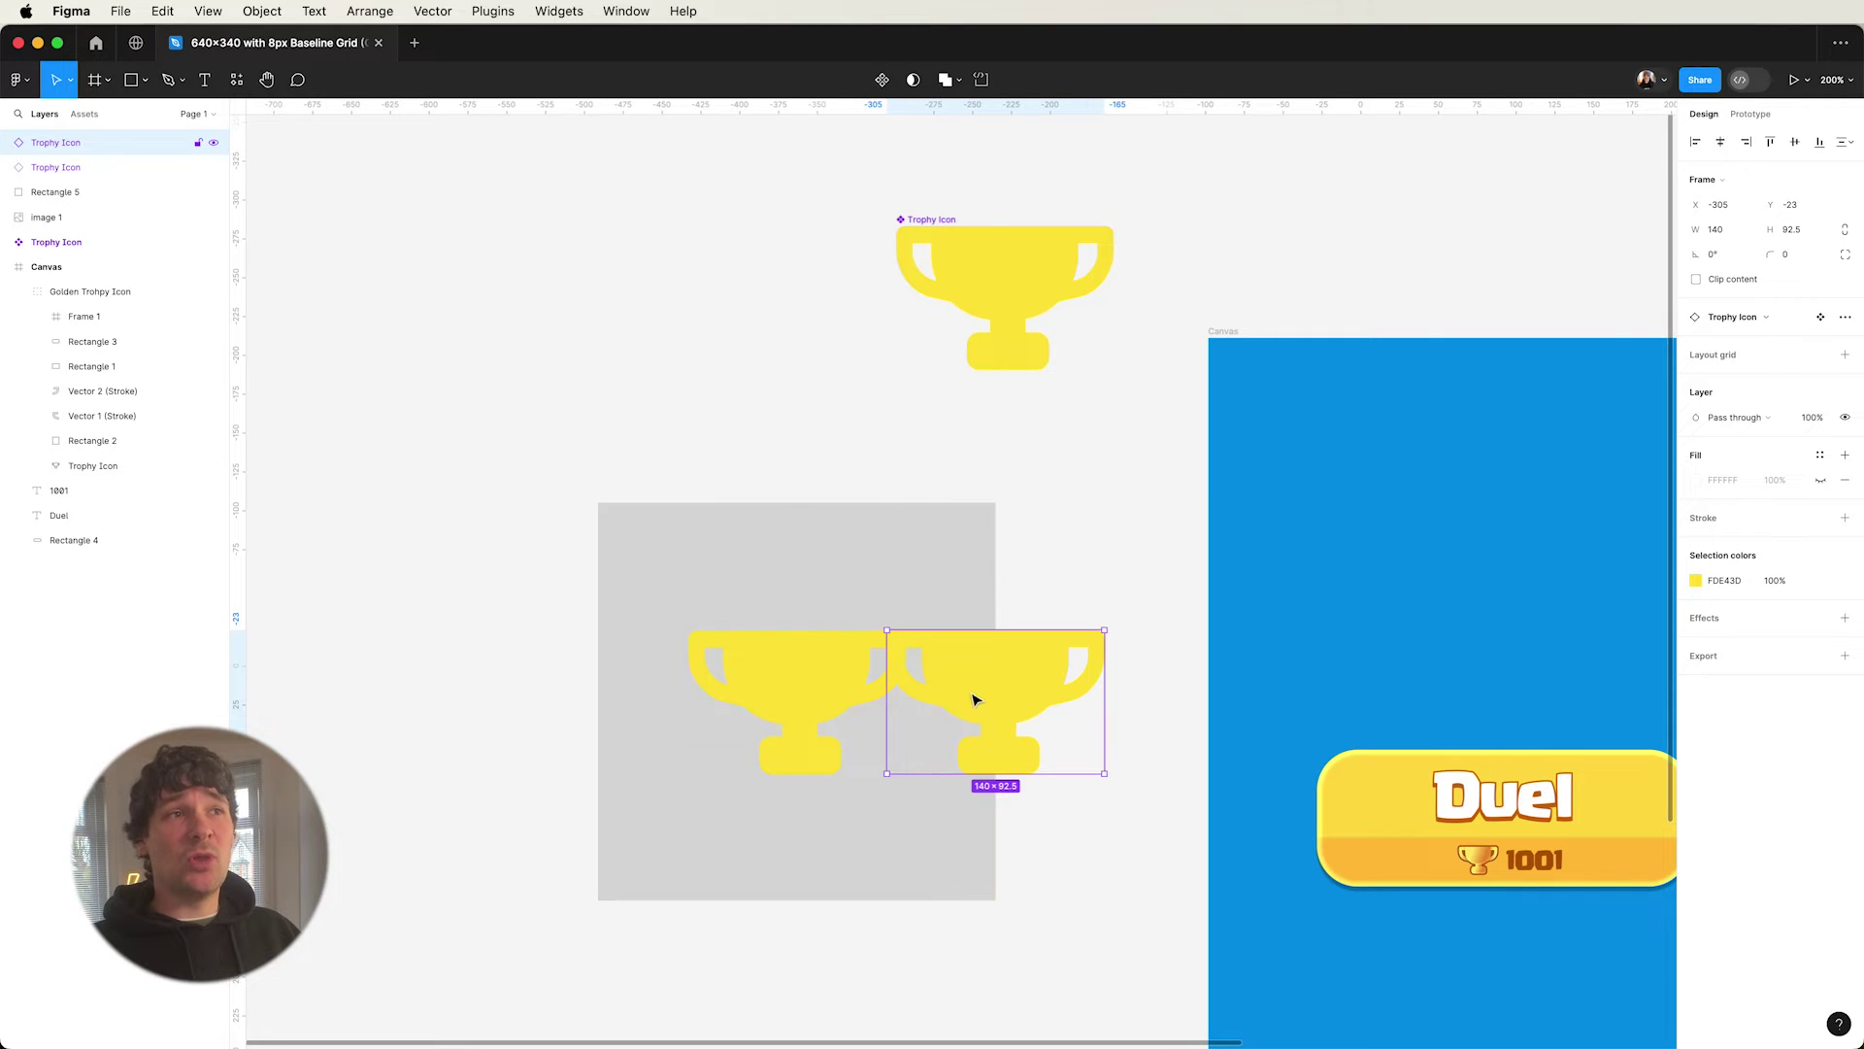
pyautogui.moveTo(821, 688); pyautogui.dragTo(623, 690)
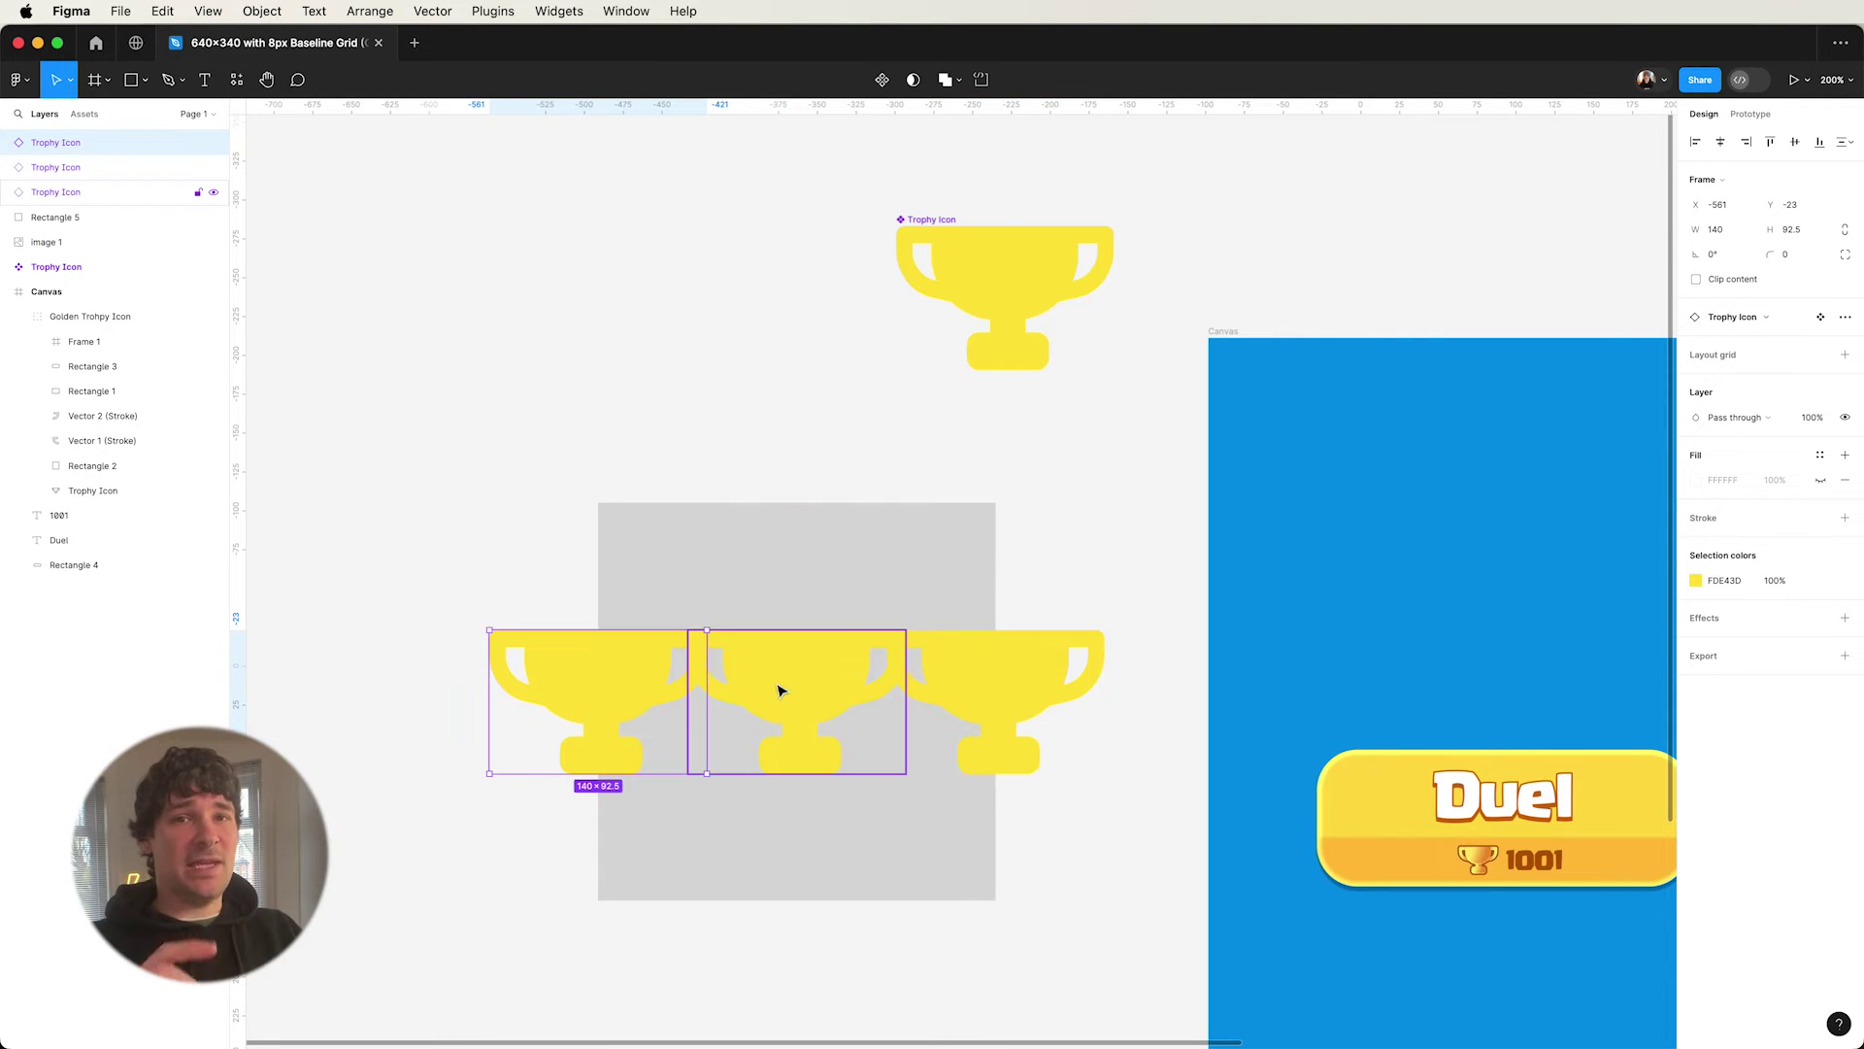
# - Duplicate the row of three trophy instances above and below it to form a 3 × 3 grid
pyautogui.click(780, 691)
pyautogui.keyDown('shift'); pyautogui.click(989, 698); pyautogui.keyUp('shift')
pyautogui.keyDown('shift'); pyautogui.click(658, 677); pyautogui.keyUp('shift')
pyautogui.moveTo(781, 640); pyautogui.dragTo(825, 891)
# - Shrink the main Trophy Icon component to 86 × 56
pyautogui.click(1003, 304)
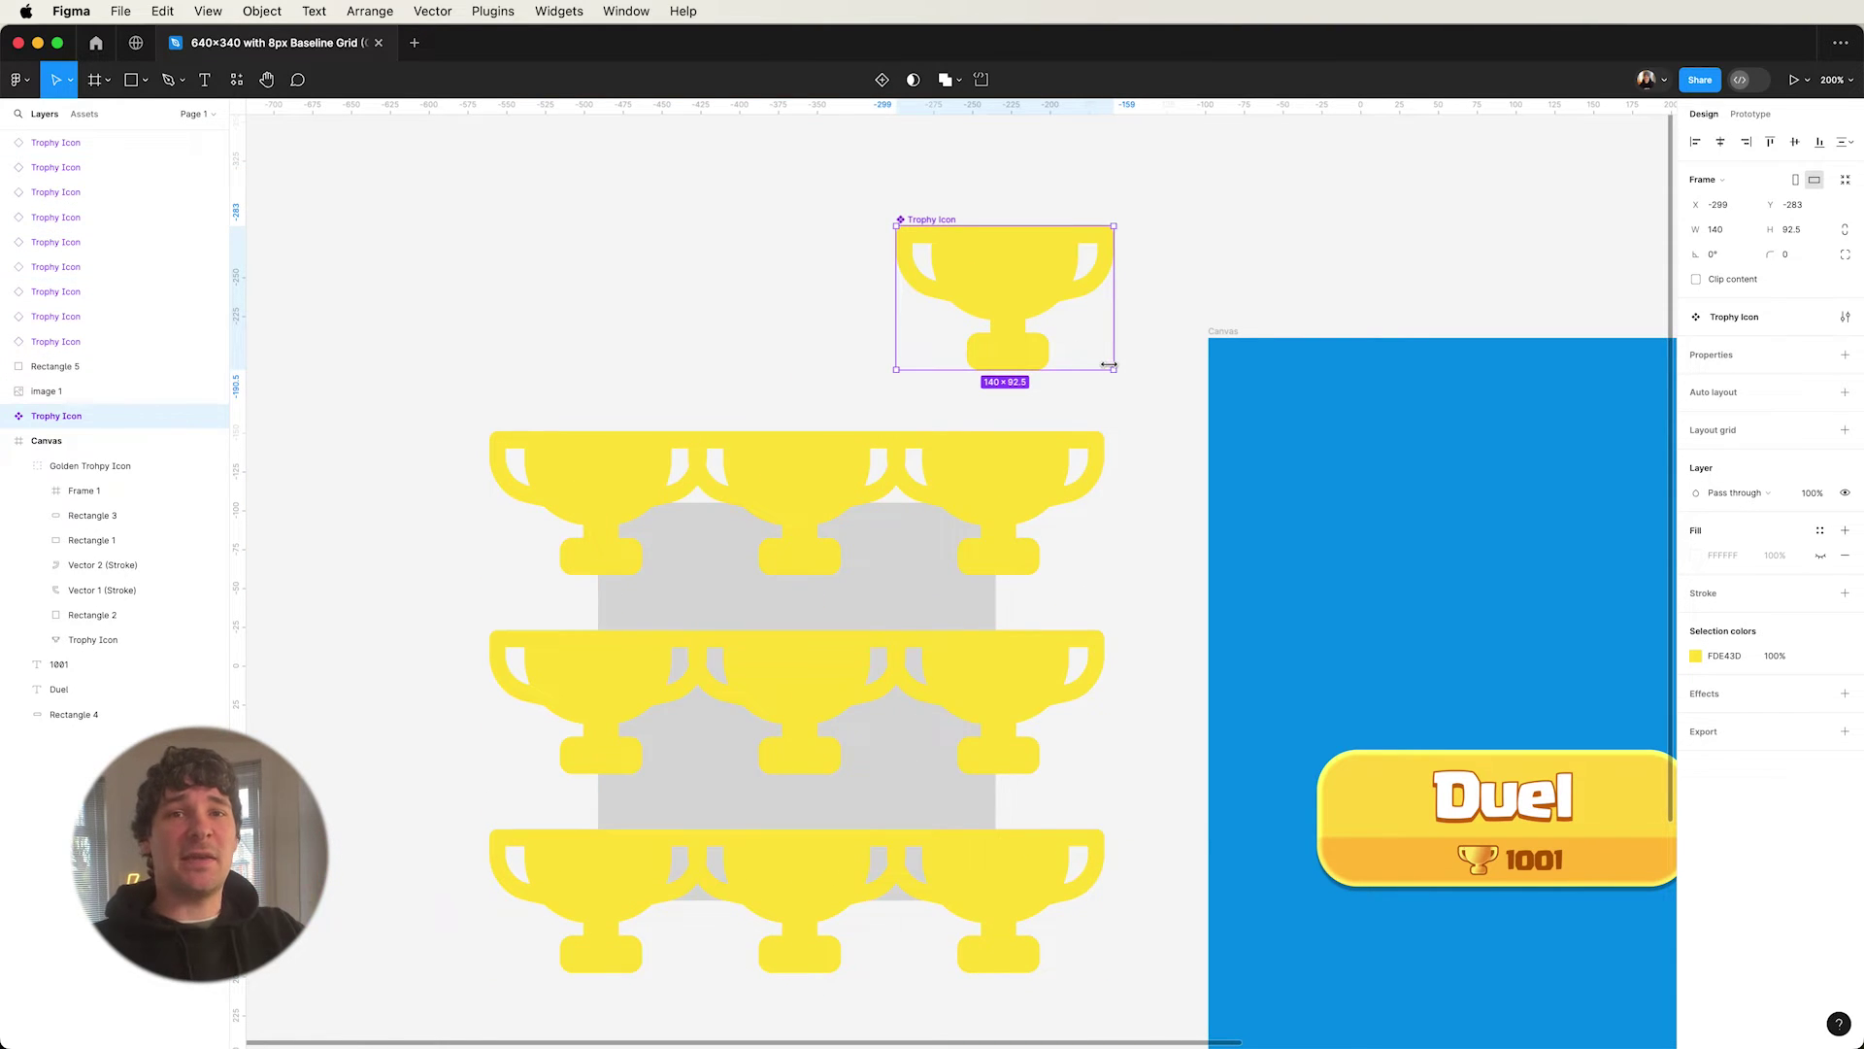
pyautogui.moveTo(1109, 366); pyautogui.dragTo(1077, 333)
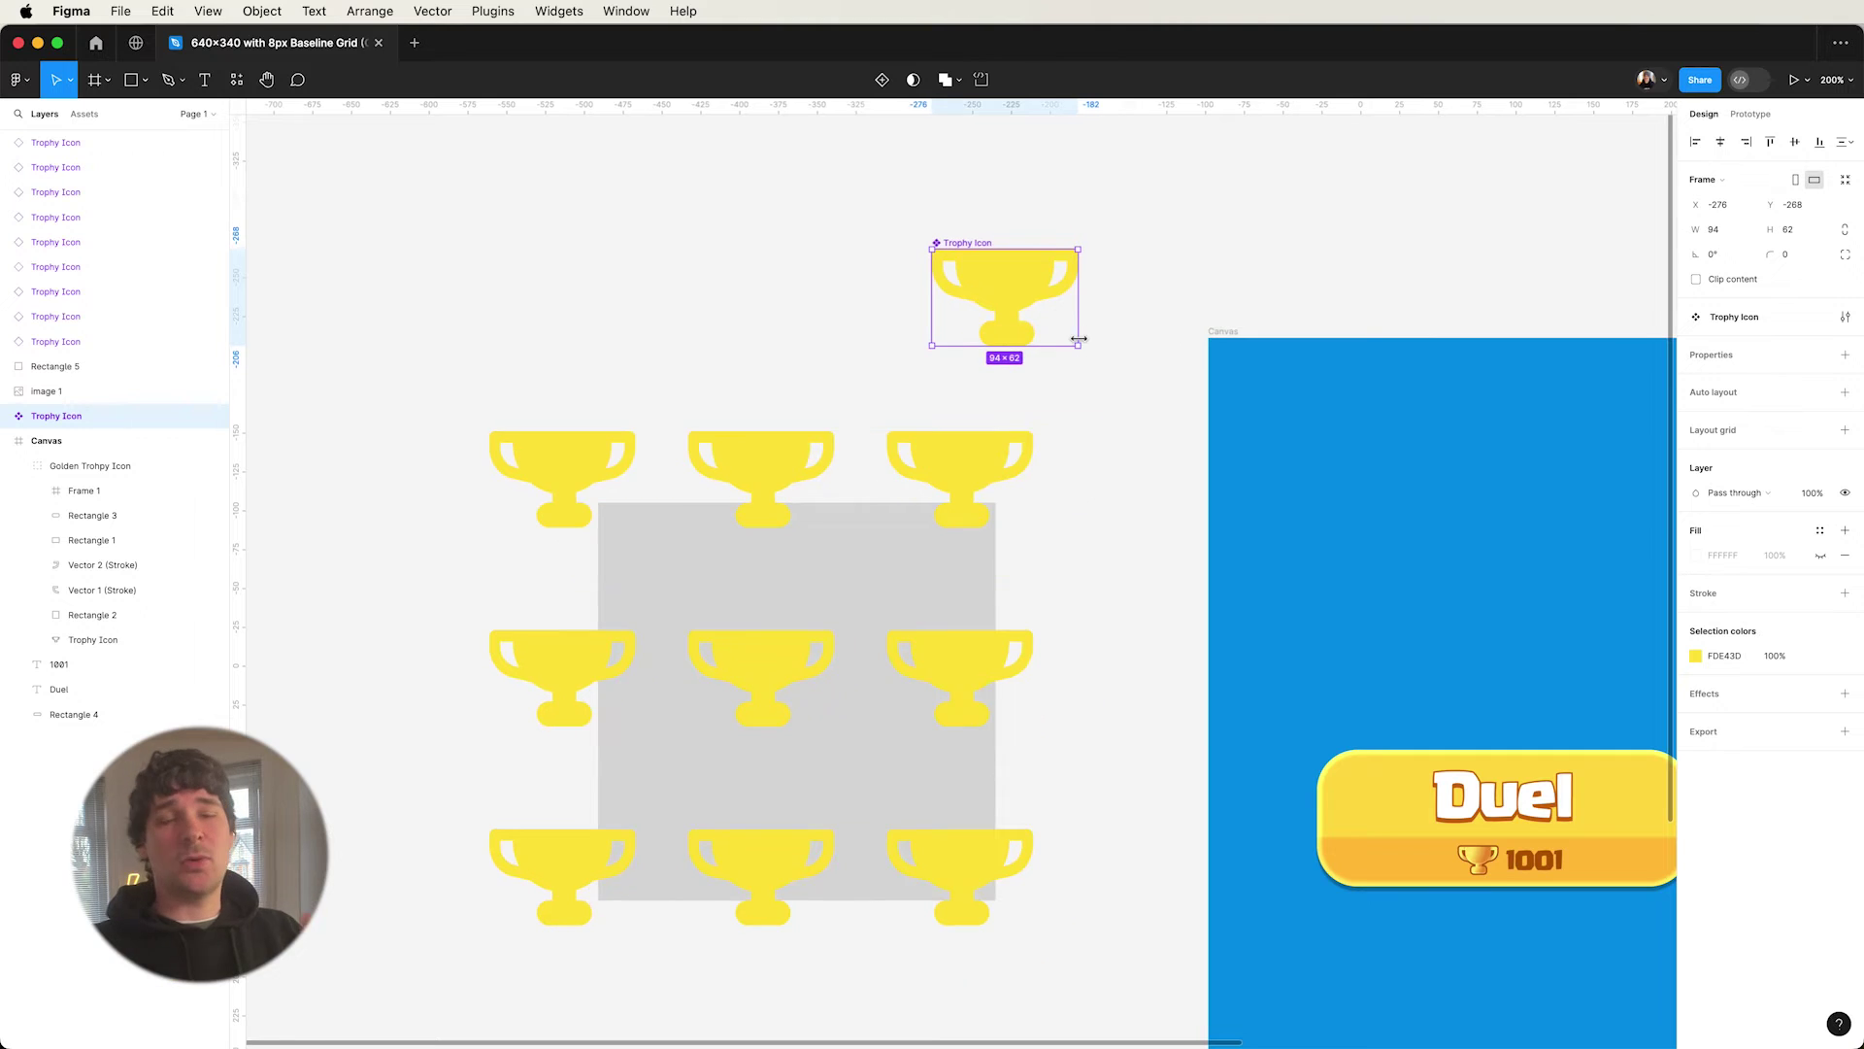
pyautogui.moveTo(1077, 342); pyautogui.dragTo(1066, 334)
# - Move the top row of trophies onto the grey square's upper edge, with the outer trophies centred on its corners
pyautogui.moveTo(955, 484); pyautogui.dragTo(1006, 501)
pyautogui.moveTo(772, 478)
pyautogui.mouseDown()
pyautogui.moveTo(798, 499)
pyautogui.moveTo(799, 480)
pyautogui.mouseUp()
pyautogui.moveTo(553, 457); pyautogui.dragTo(599, 483)
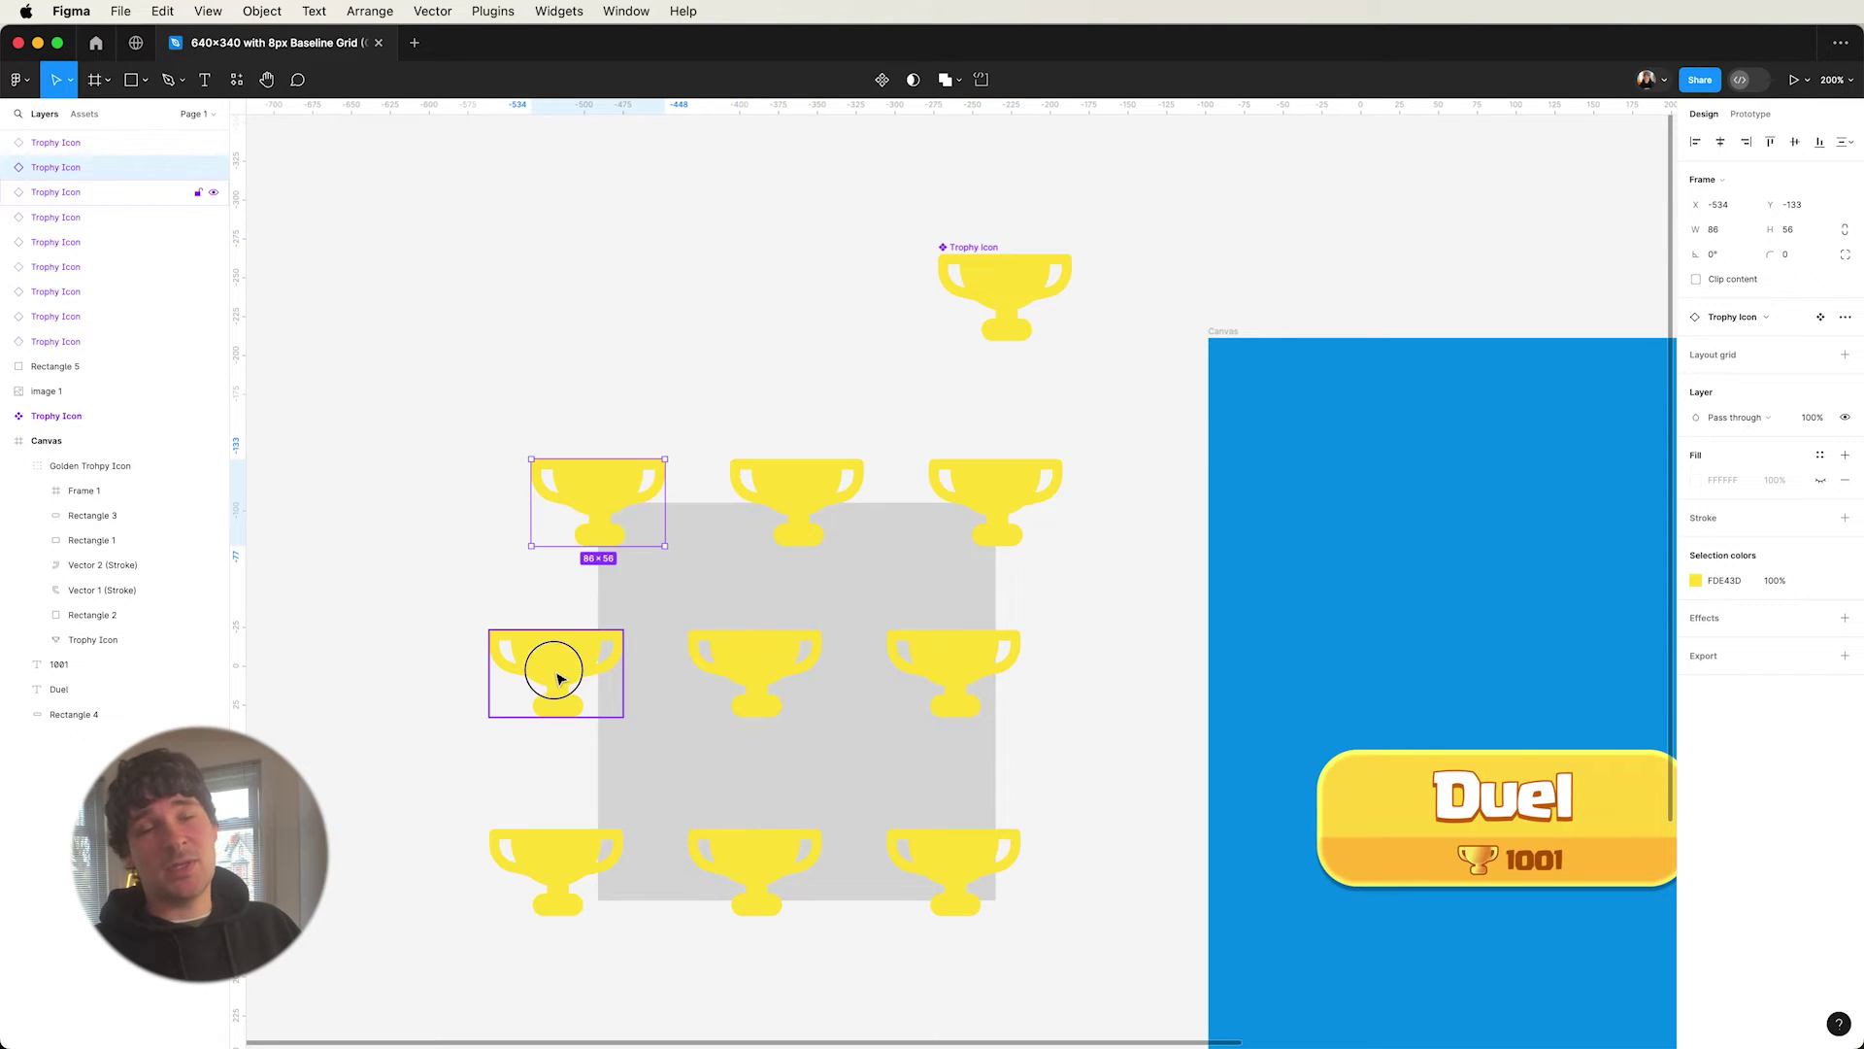
# - Shift the middle and bottom rows of trophies sideways so they line up with the columns of the top row
pyautogui.click(562, 674)
pyautogui.keyDown('shift'); pyautogui.click(741, 678); pyautogui.keyUp('shift')
pyautogui.keyDown('shift'); pyautogui.click(923, 673); pyautogui.keyUp('shift')
pyautogui.moveTo(942, 676); pyautogui.dragTo(976, 680)
pyautogui.click(724, 867)
pyautogui.keyDown('shift'); pyautogui.click(569, 868); pyautogui.keyUp('shift')
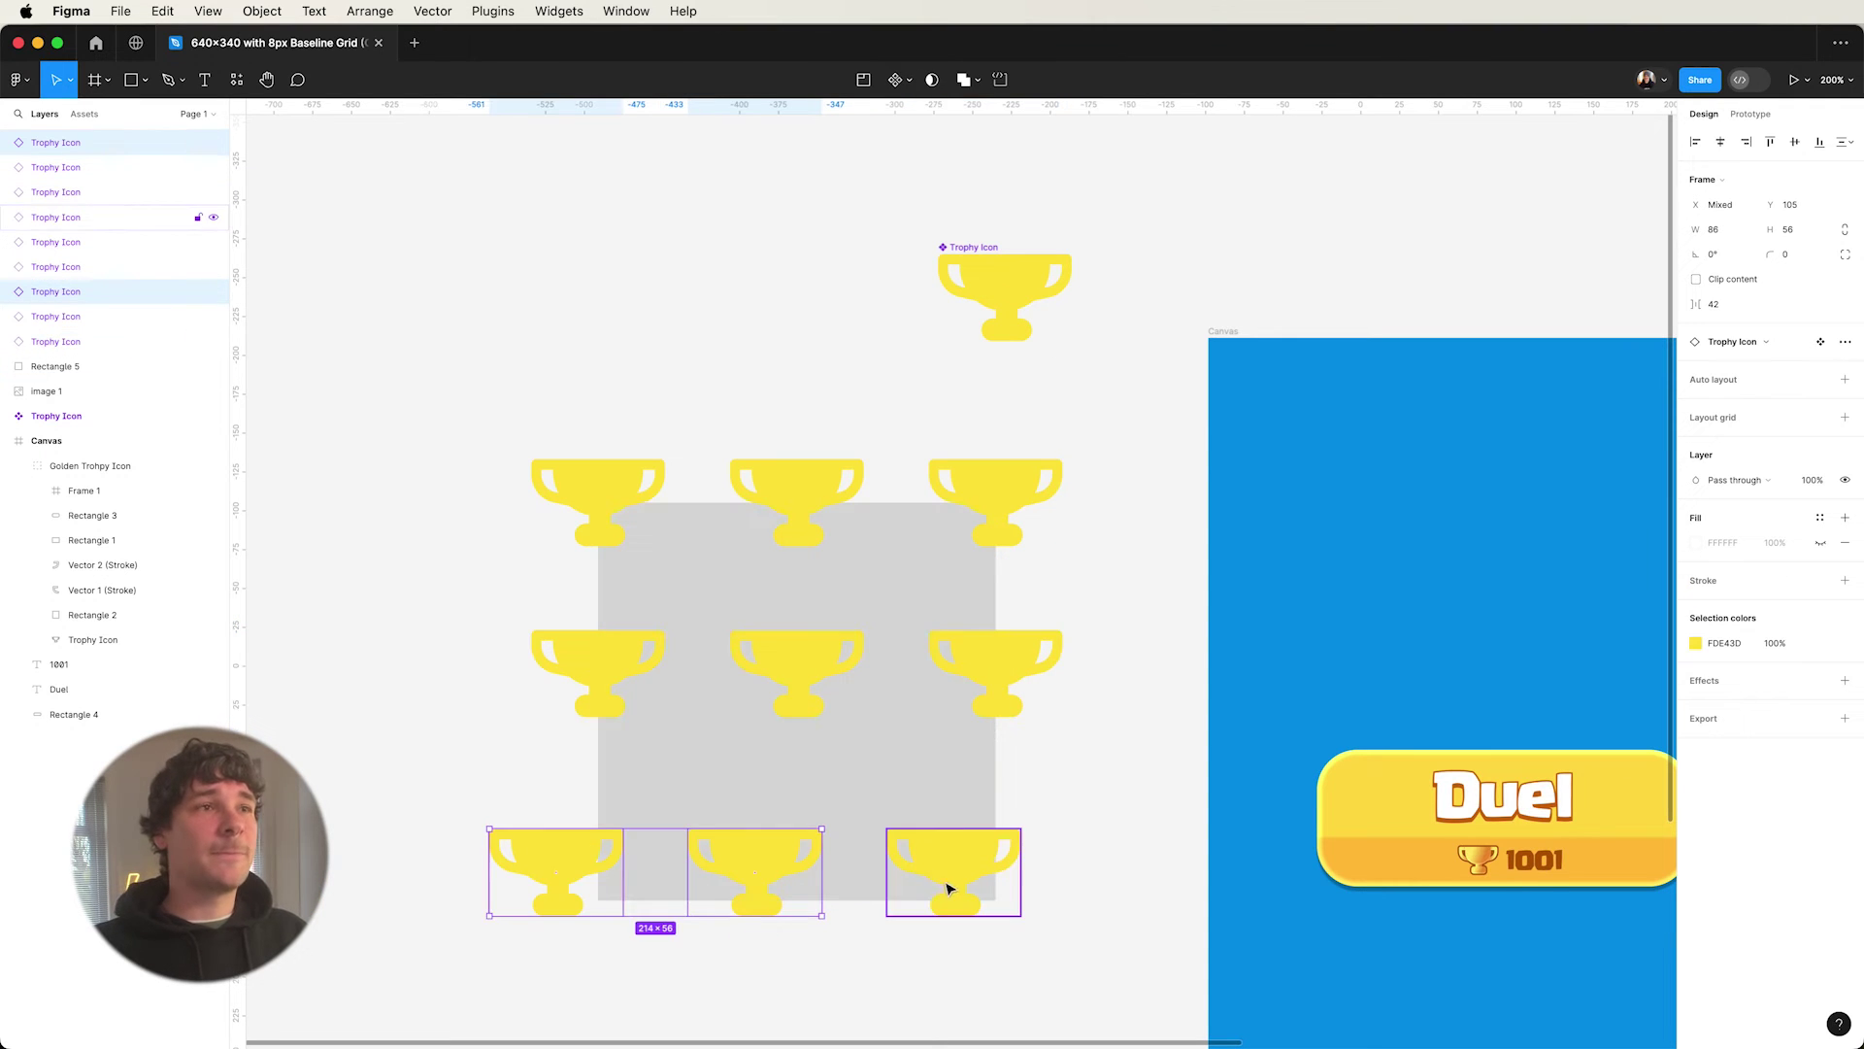
pyautogui.keyDown('shift'); pyautogui.click(948, 880); pyautogui.keyUp('shift')
pyautogui.moveTo(960, 876); pyautogui.dragTo(969, 874)
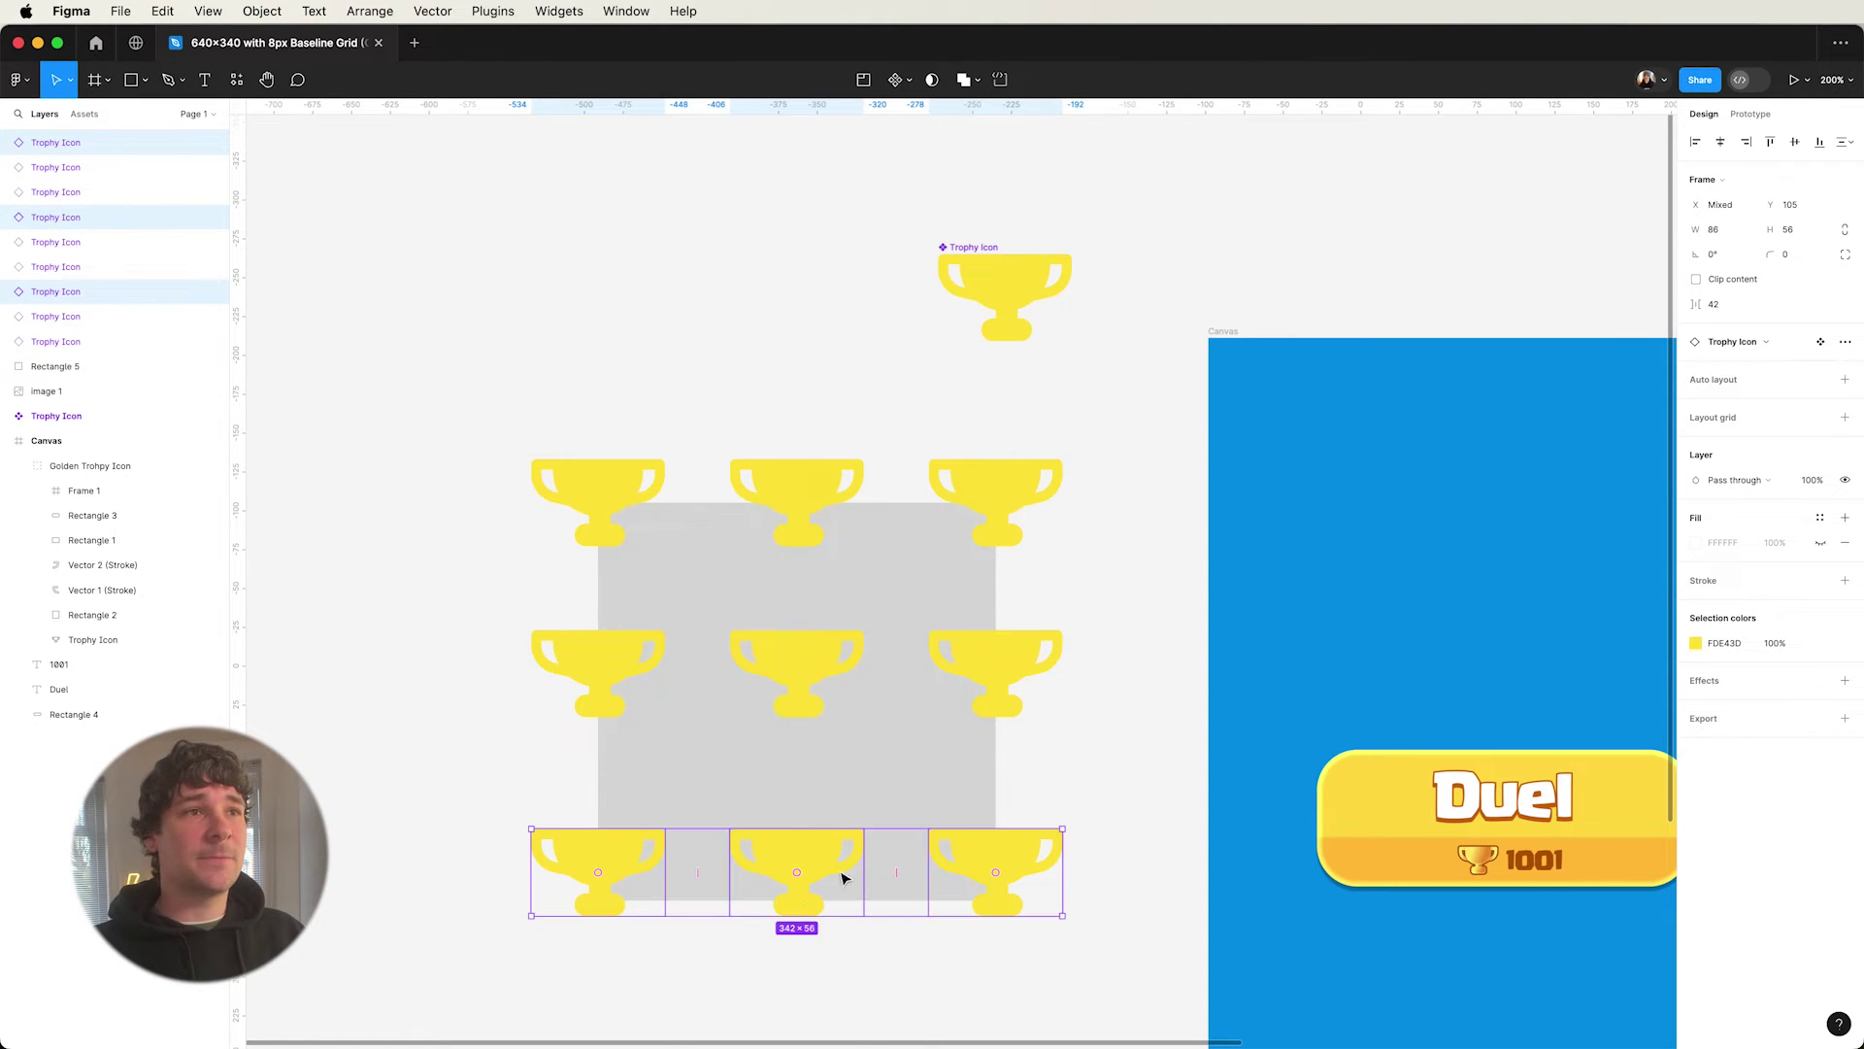
# - Centre the bottom row on the grey square's lower edge and duplicate it as an offset row just above, keeping only two trophies
pyautogui.moveTo(843, 874); pyautogui.dragTo(907, 775)
pyautogui.press('Escape')
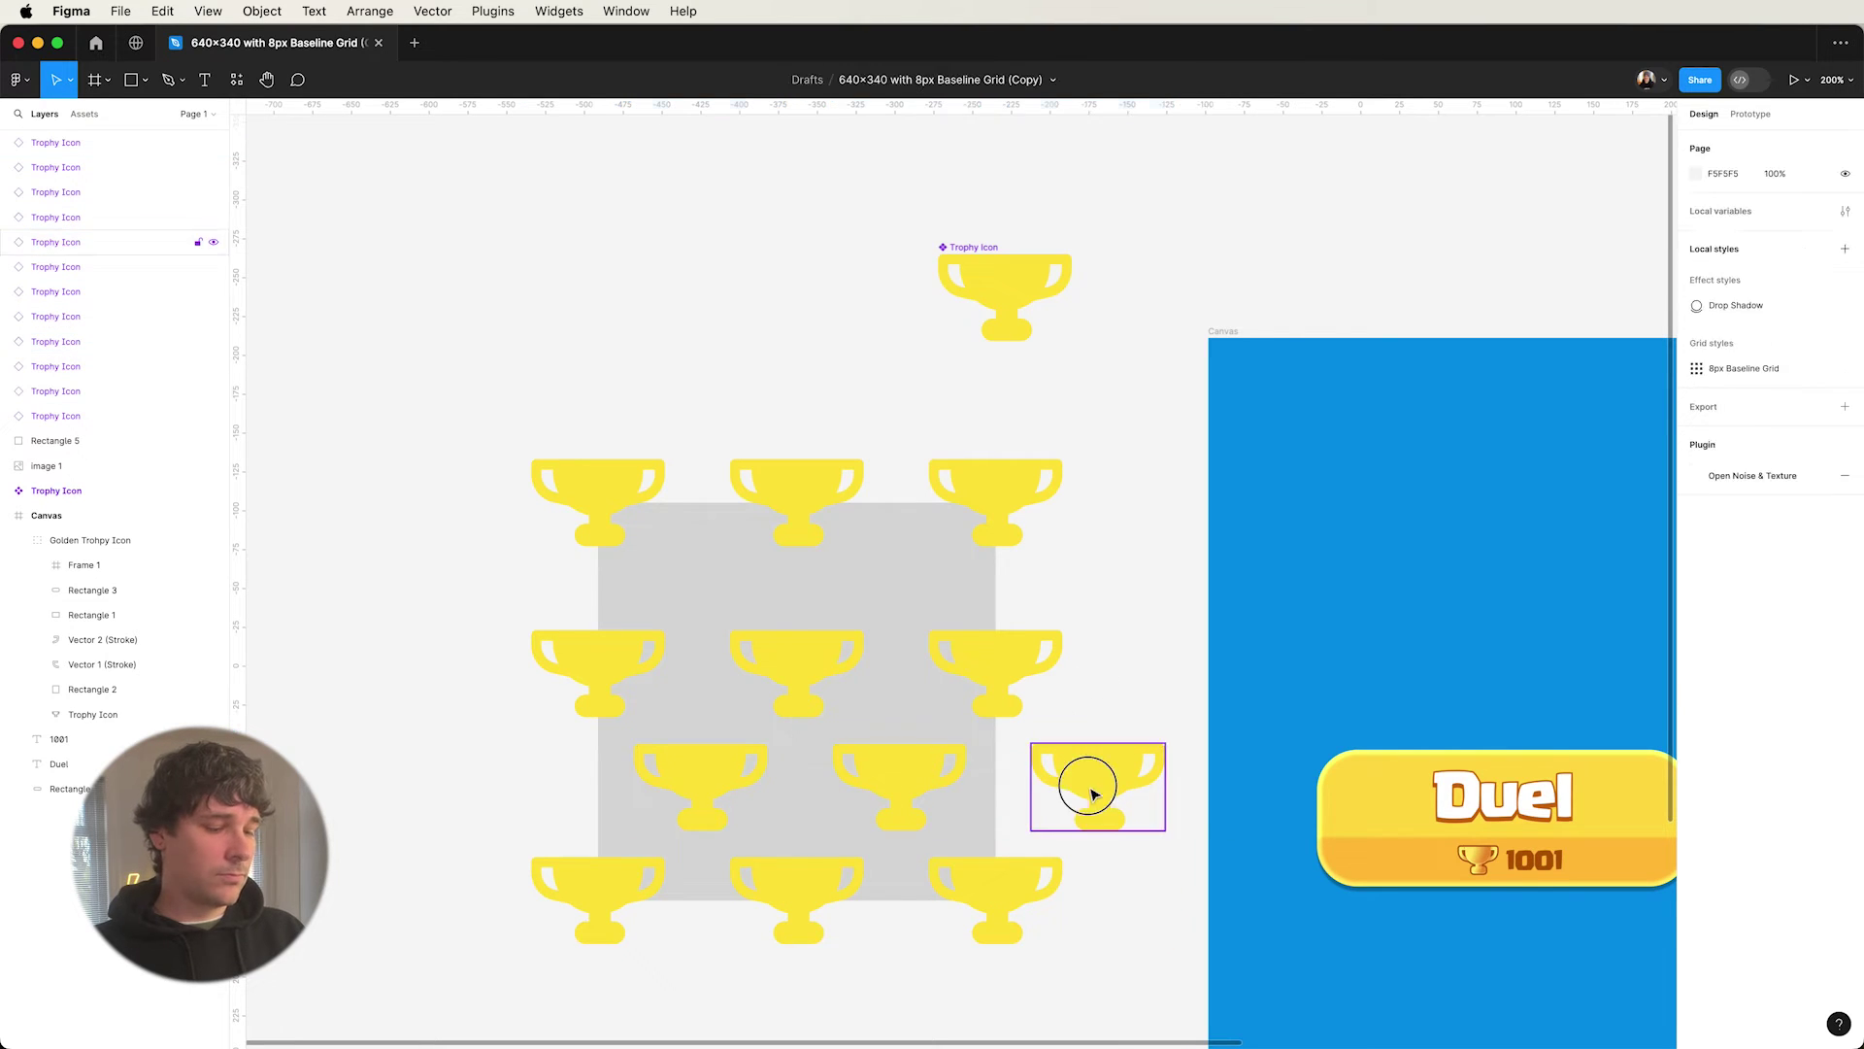
pyautogui.click(1093, 794)
pyautogui.press('Delete')
# - Centre the offset pair of trophies horizontally on the grey square and duplicate it between the top and middle rows
pyautogui.click(890, 778)
pyautogui.keyDown('shift'); pyautogui.click(674, 777); pyautogui.keyUp('shift')
pyautogui.moveTo(673, 777)
pyautogui.mouseDown()
pyautogui.moveTo(652, 770)
pyautogui.moveTo(670, 776)
pyautogui.mouseUp()
pyautogui.moveTo(899, 811); pyautogui.dragTo(891, 593)
# - Move the middle row of three trophies down to the vertical centre of the grey square
pyautogui.click(823, 677)
pyautogui.keyDown('shift'); pyautogui.click(1015, 687); pyautogui.keyUp('shift')
pyautogui.keyDown('shift'); pyautogui.click(632, 670); pyautogui.keyUp('shift')
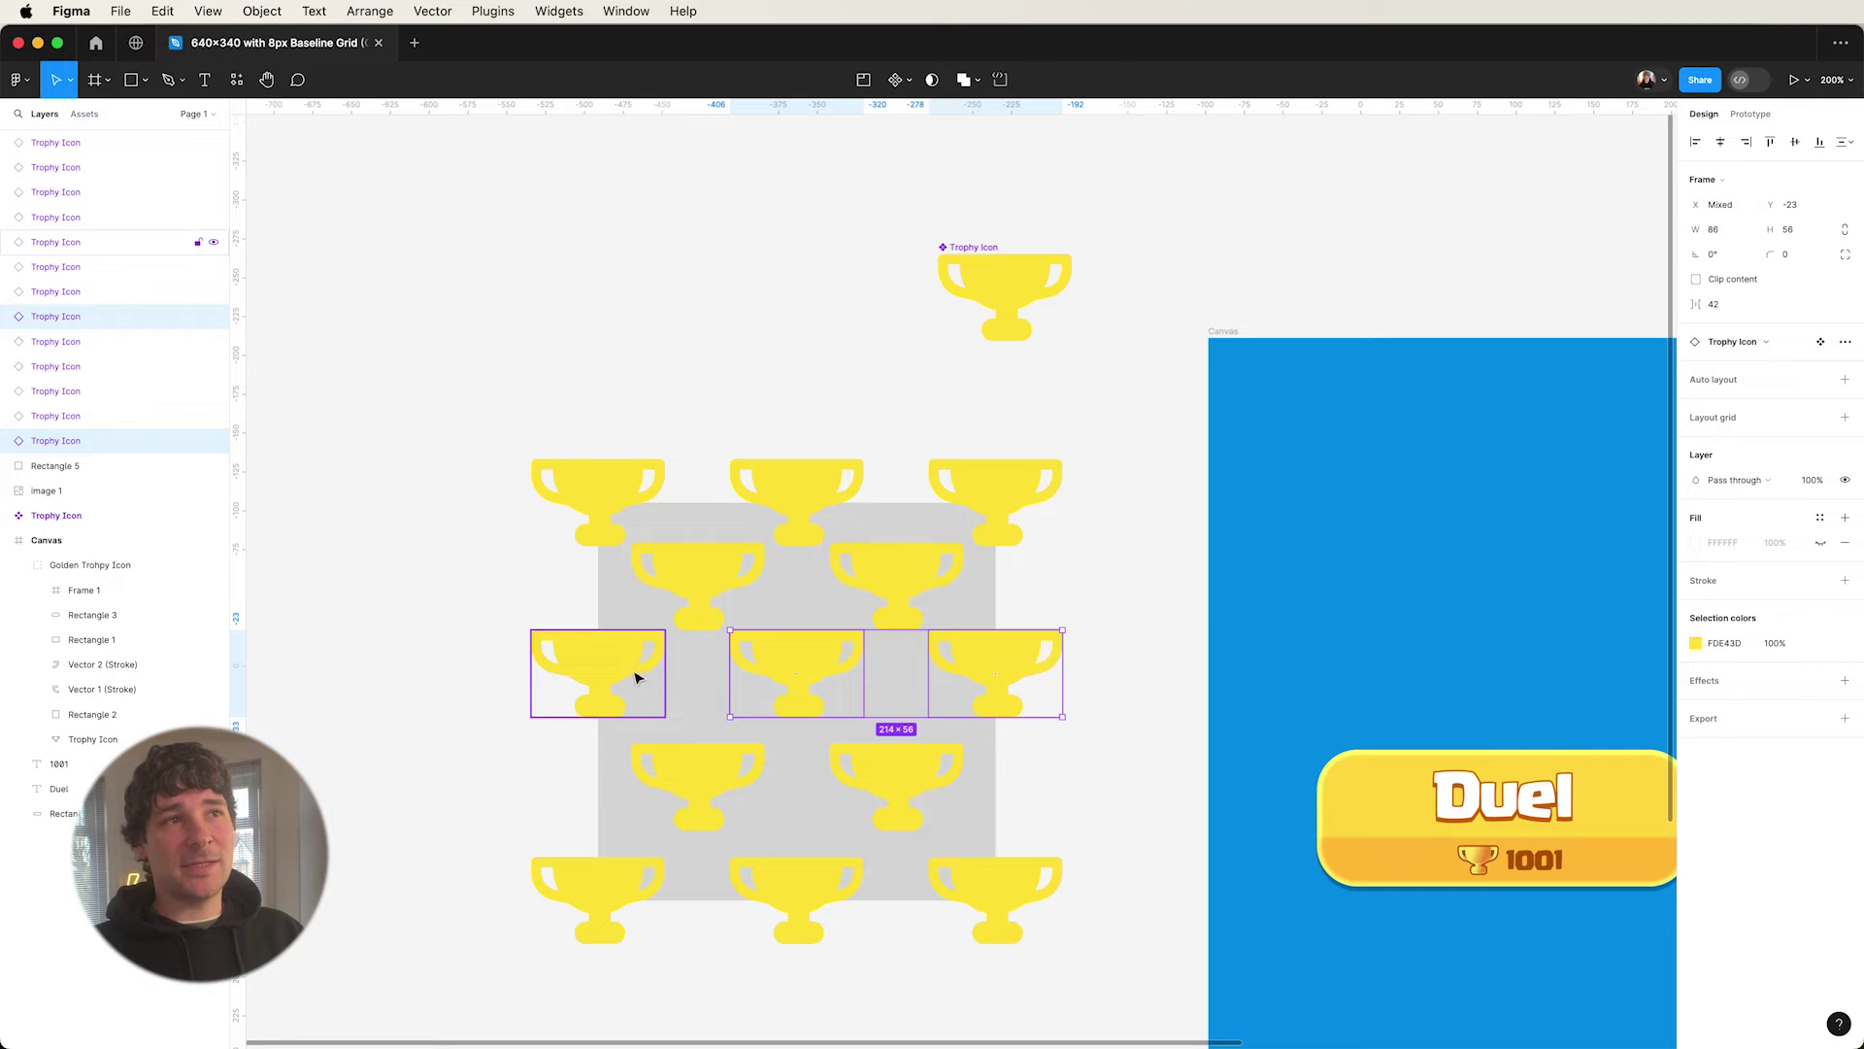
pyautogui.moveTo(632, 670); pyautogui.dragTo(636, 701)
# - Move both offset pairs of trophies down so each sits midway between the rows of three above and below it
pyautogui.click(890, 612)
pyautogui.keyDown('shift'); pyautogui.click(728, 595); pyautogui.keyUp('shift')
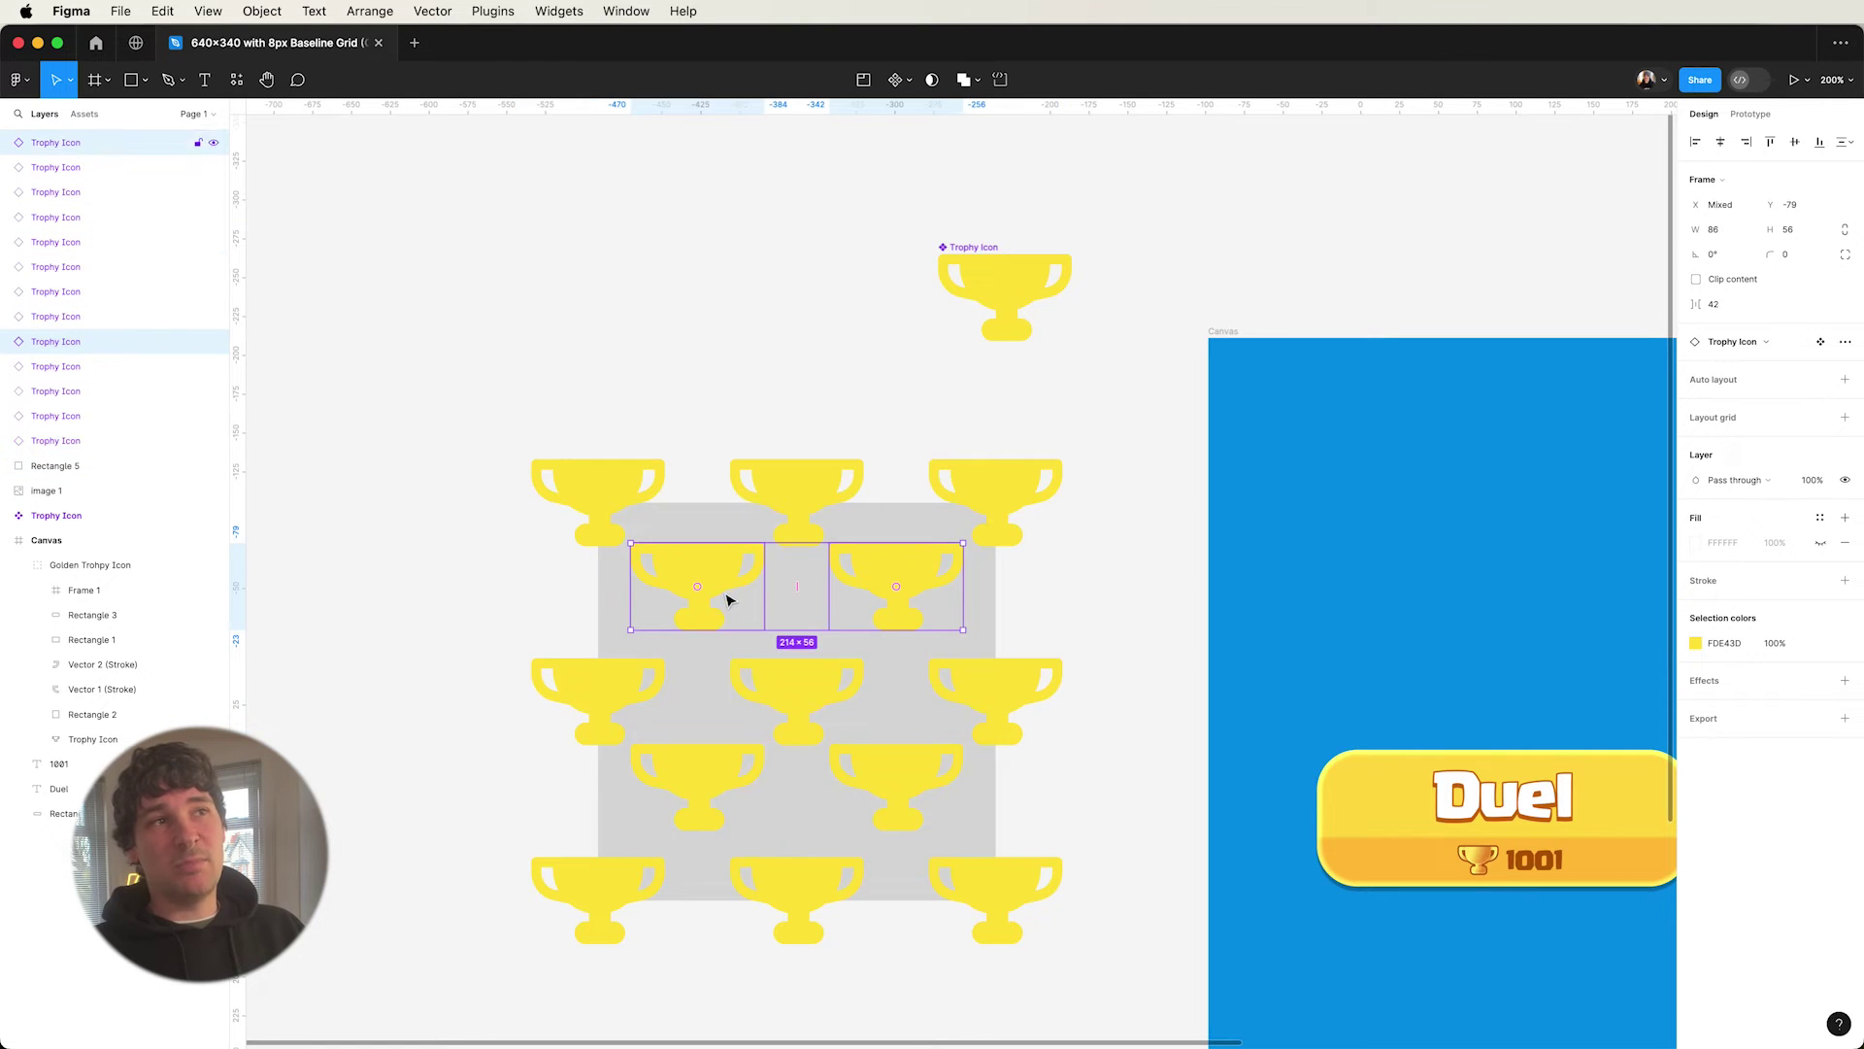
pyautogui.moveTo(729, 595); pyautogui.dragTo(730, 615)
pyautogui.click(909, 784)
pyautogui.keyDown('shift'); pyautogui.click(720, 787); pyautogui.keyUp('shift')
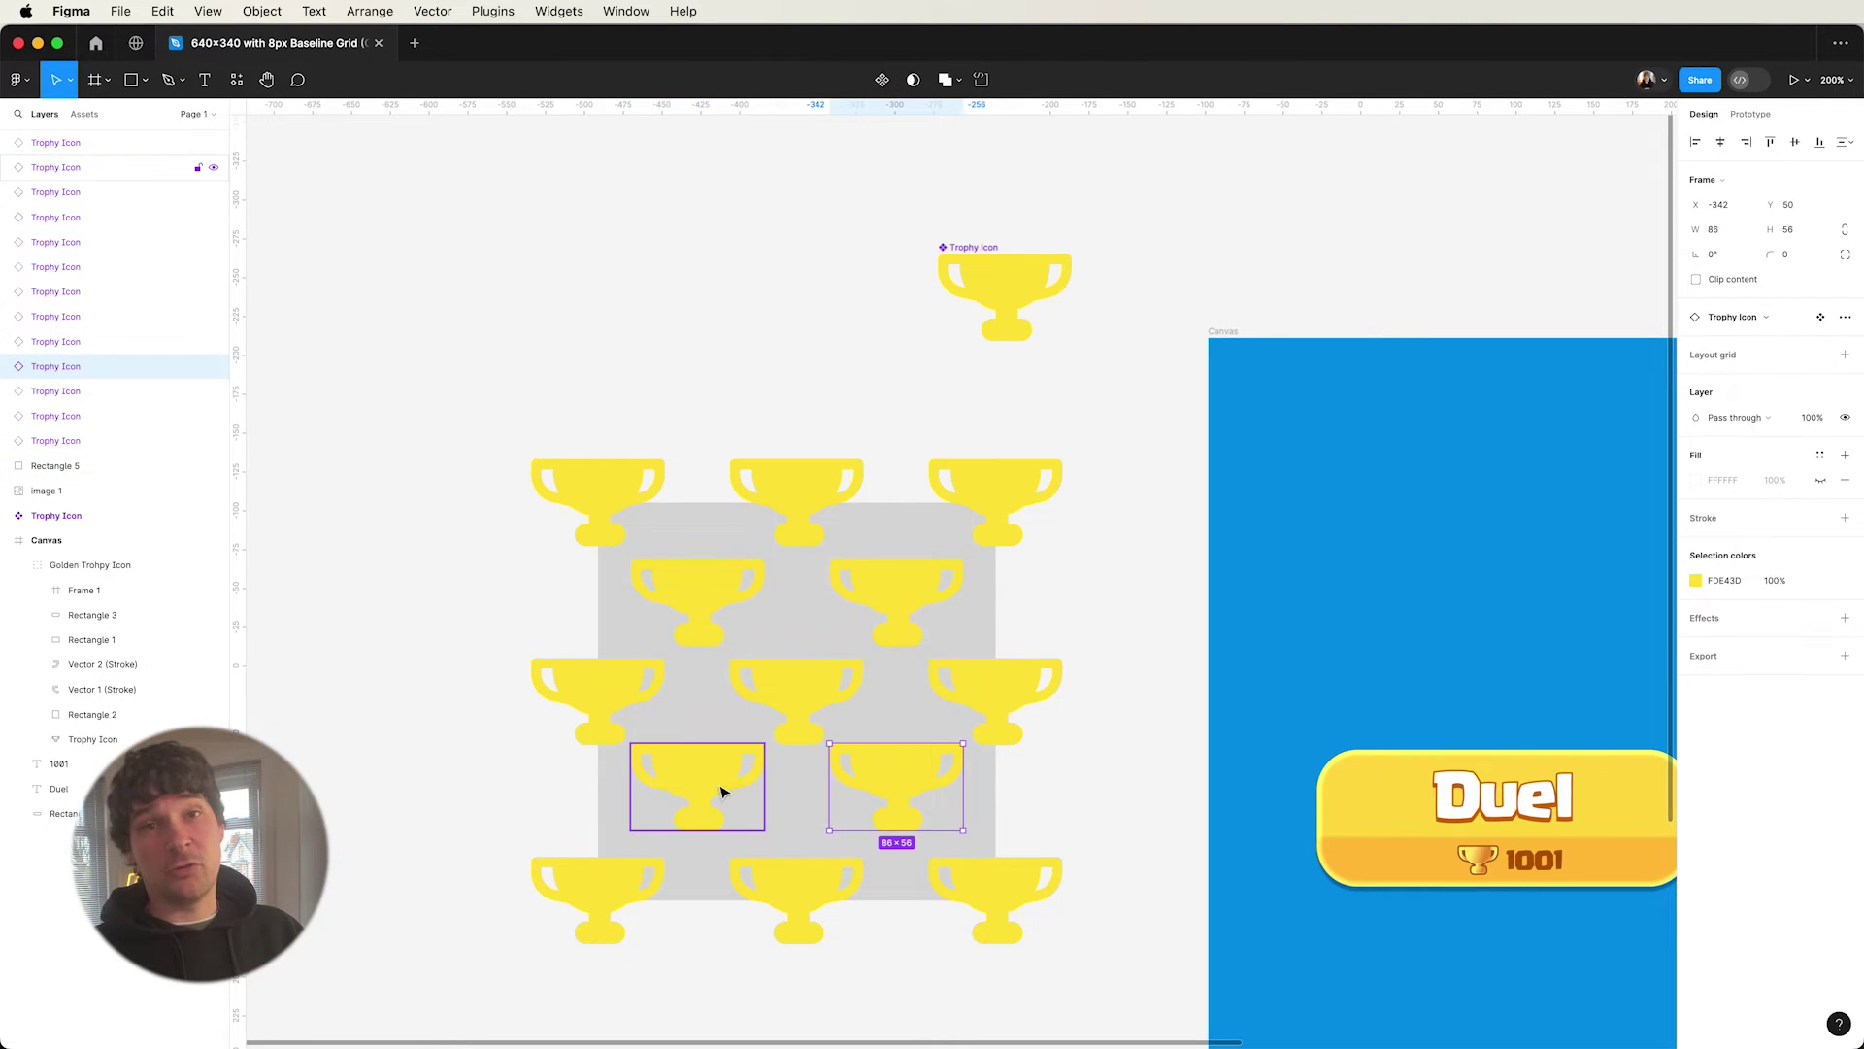
pyautogui.moveTo(720, 786); pyautogui.dragTo(722, 794)
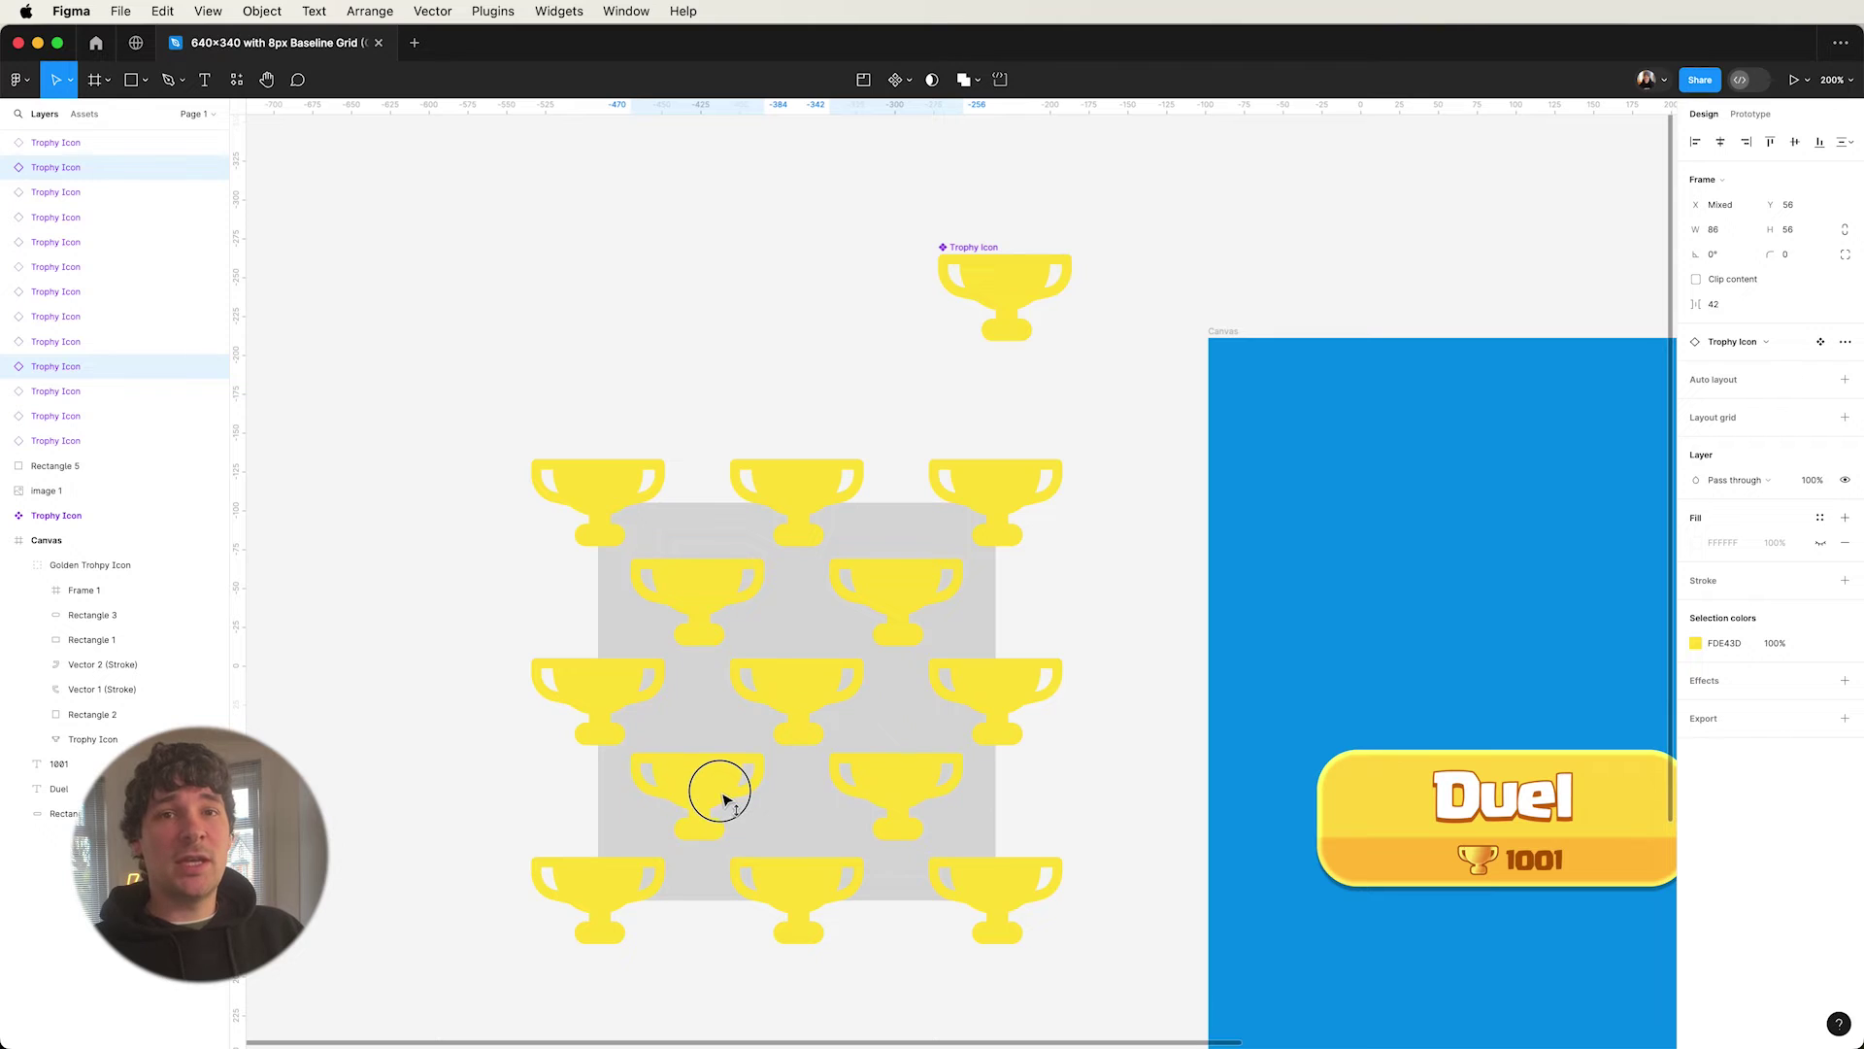
# - Use the 256 × 256 grey square, Rectangle 5, as a mask for all the trophy instances
pyautogui.click(370, 773)
pyautogui.click(612, 628)
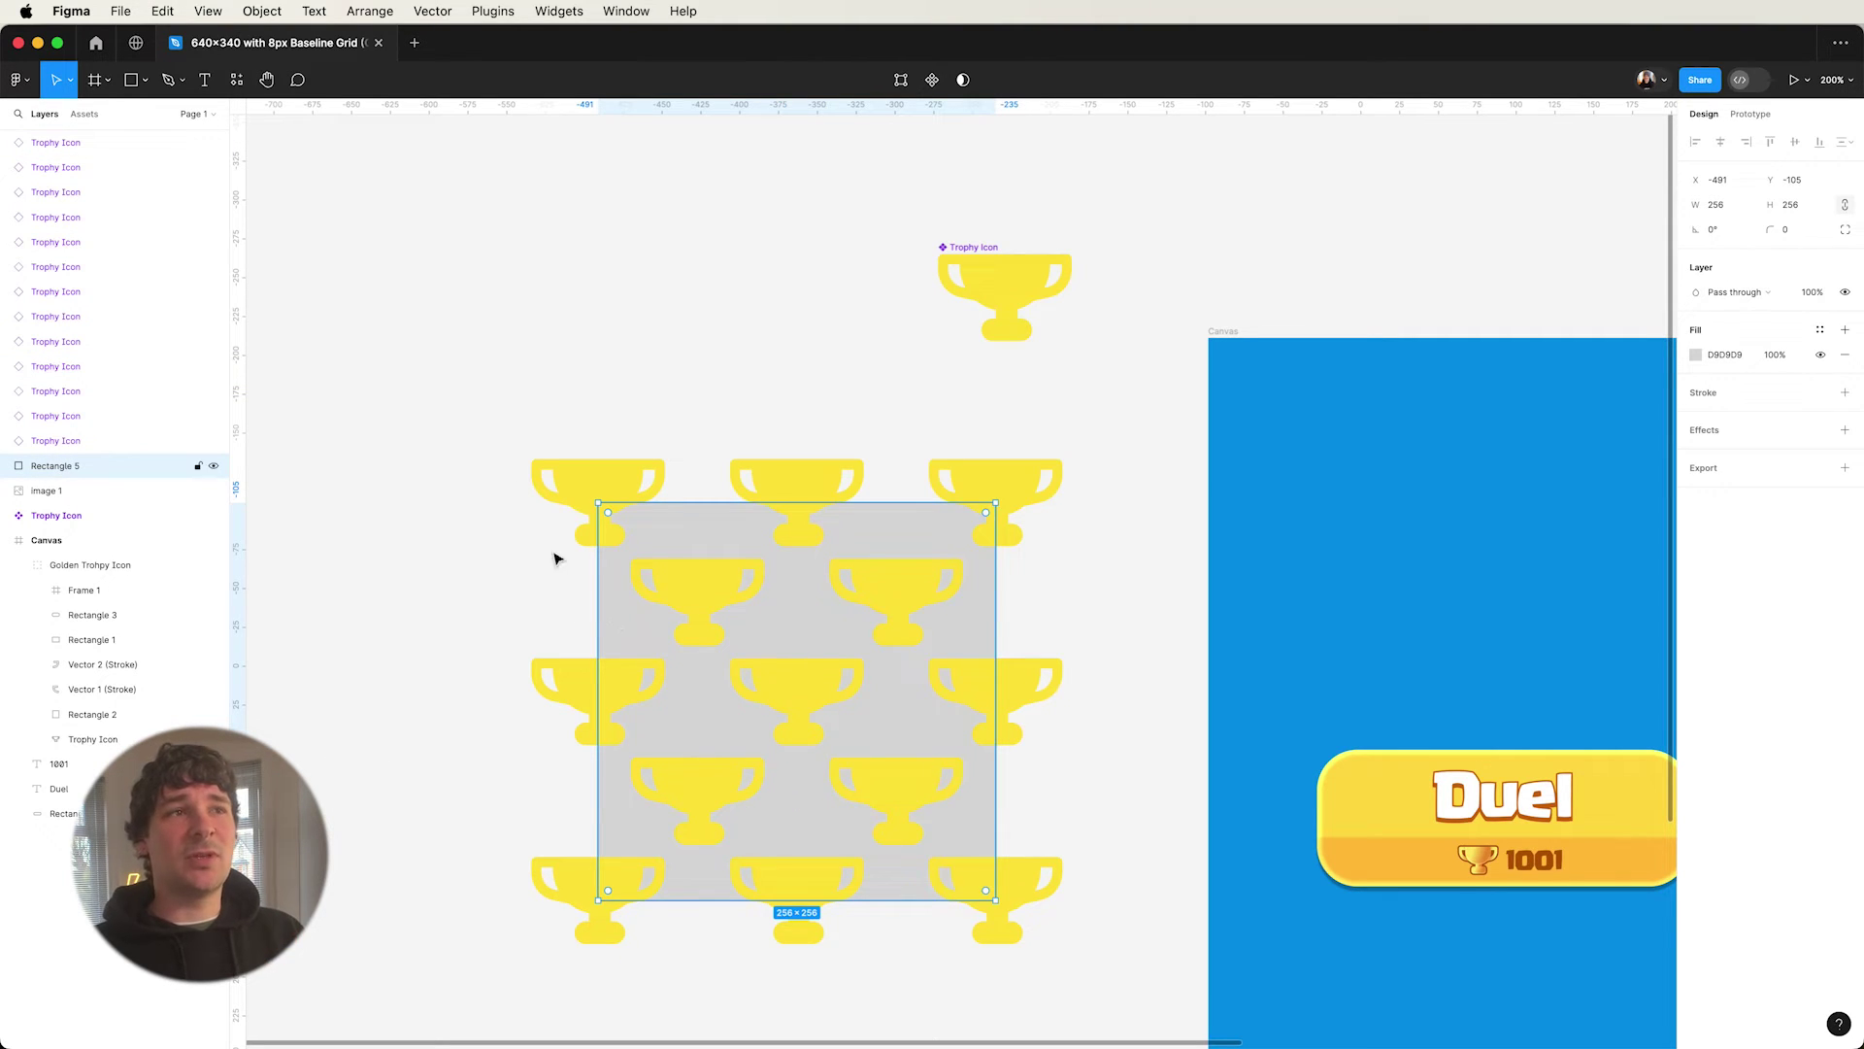
pyautogui.keyDown('shift'); pyautogui.click(82, 143); pyautogui.keyUp('shift')
pyautogui.rightClick(82, 145)
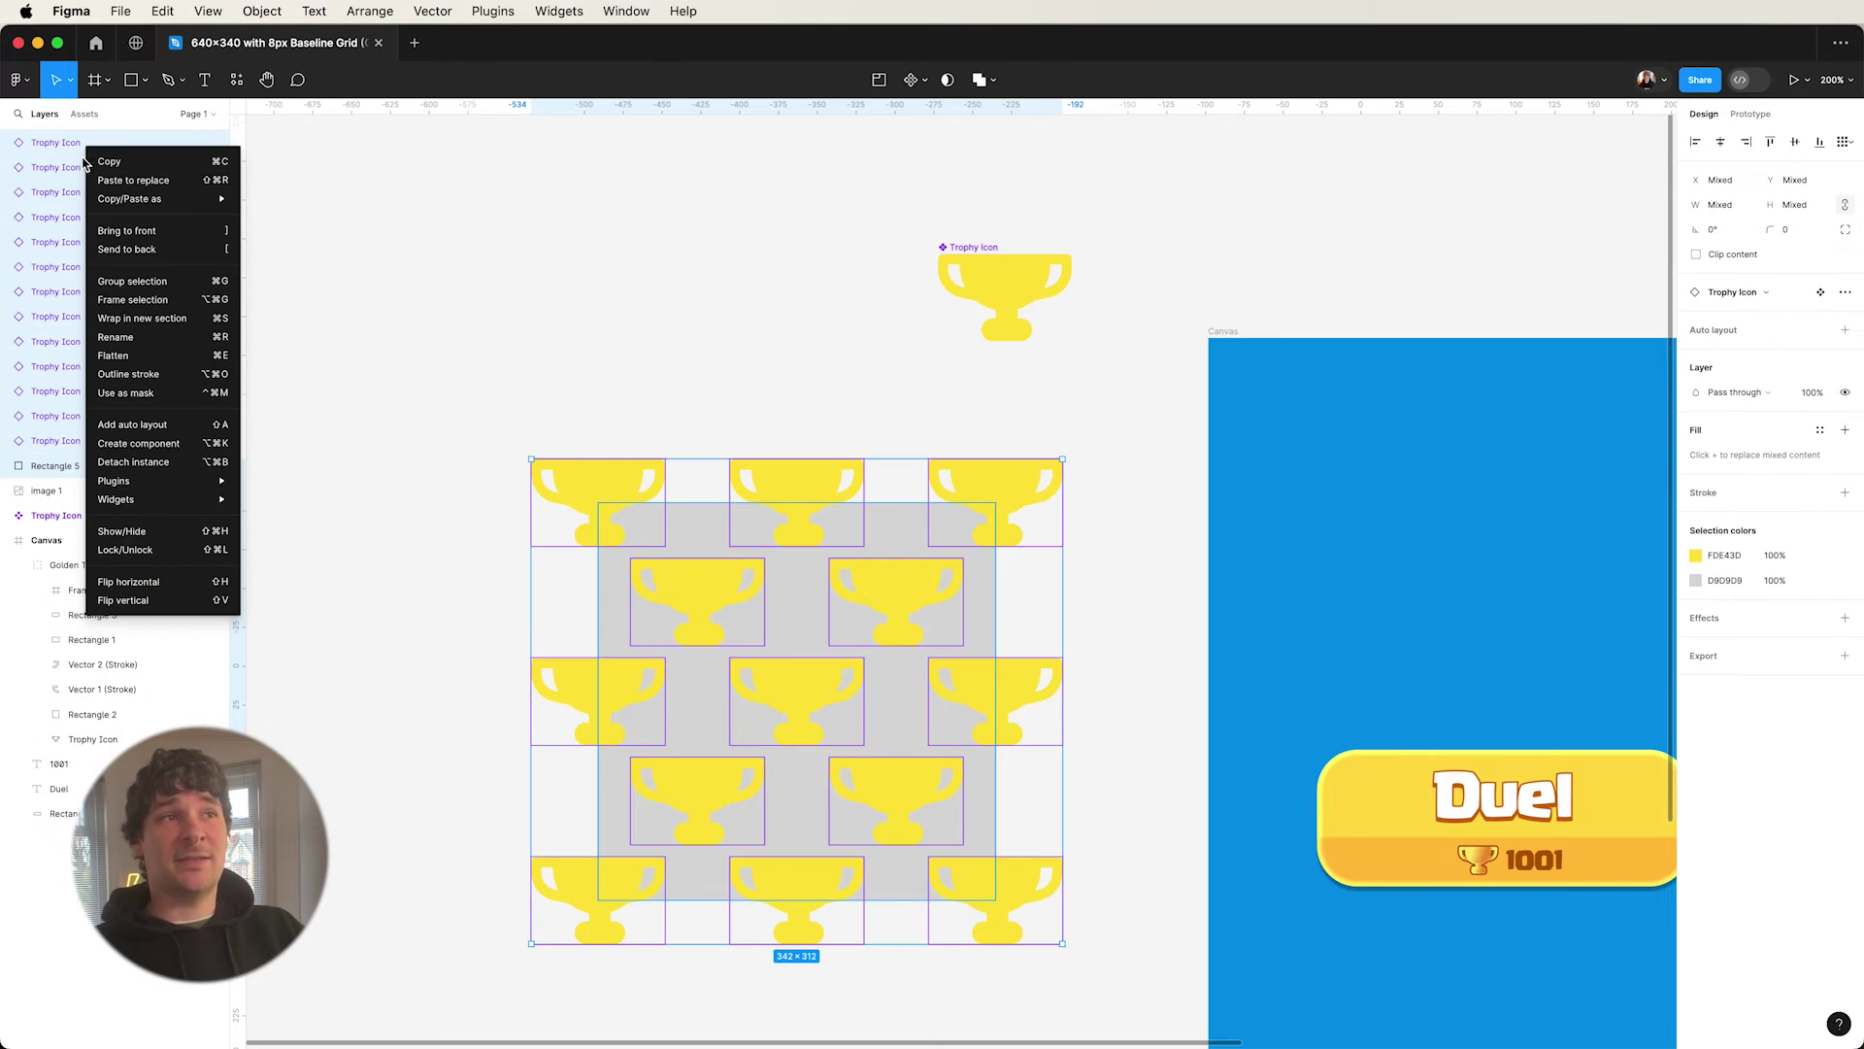
pyautogui.click(165, 374)
pyautogui.click(428, 375)
pyautogui.moveTo(1010, 769); pyautogui.dragTo(753, 678)
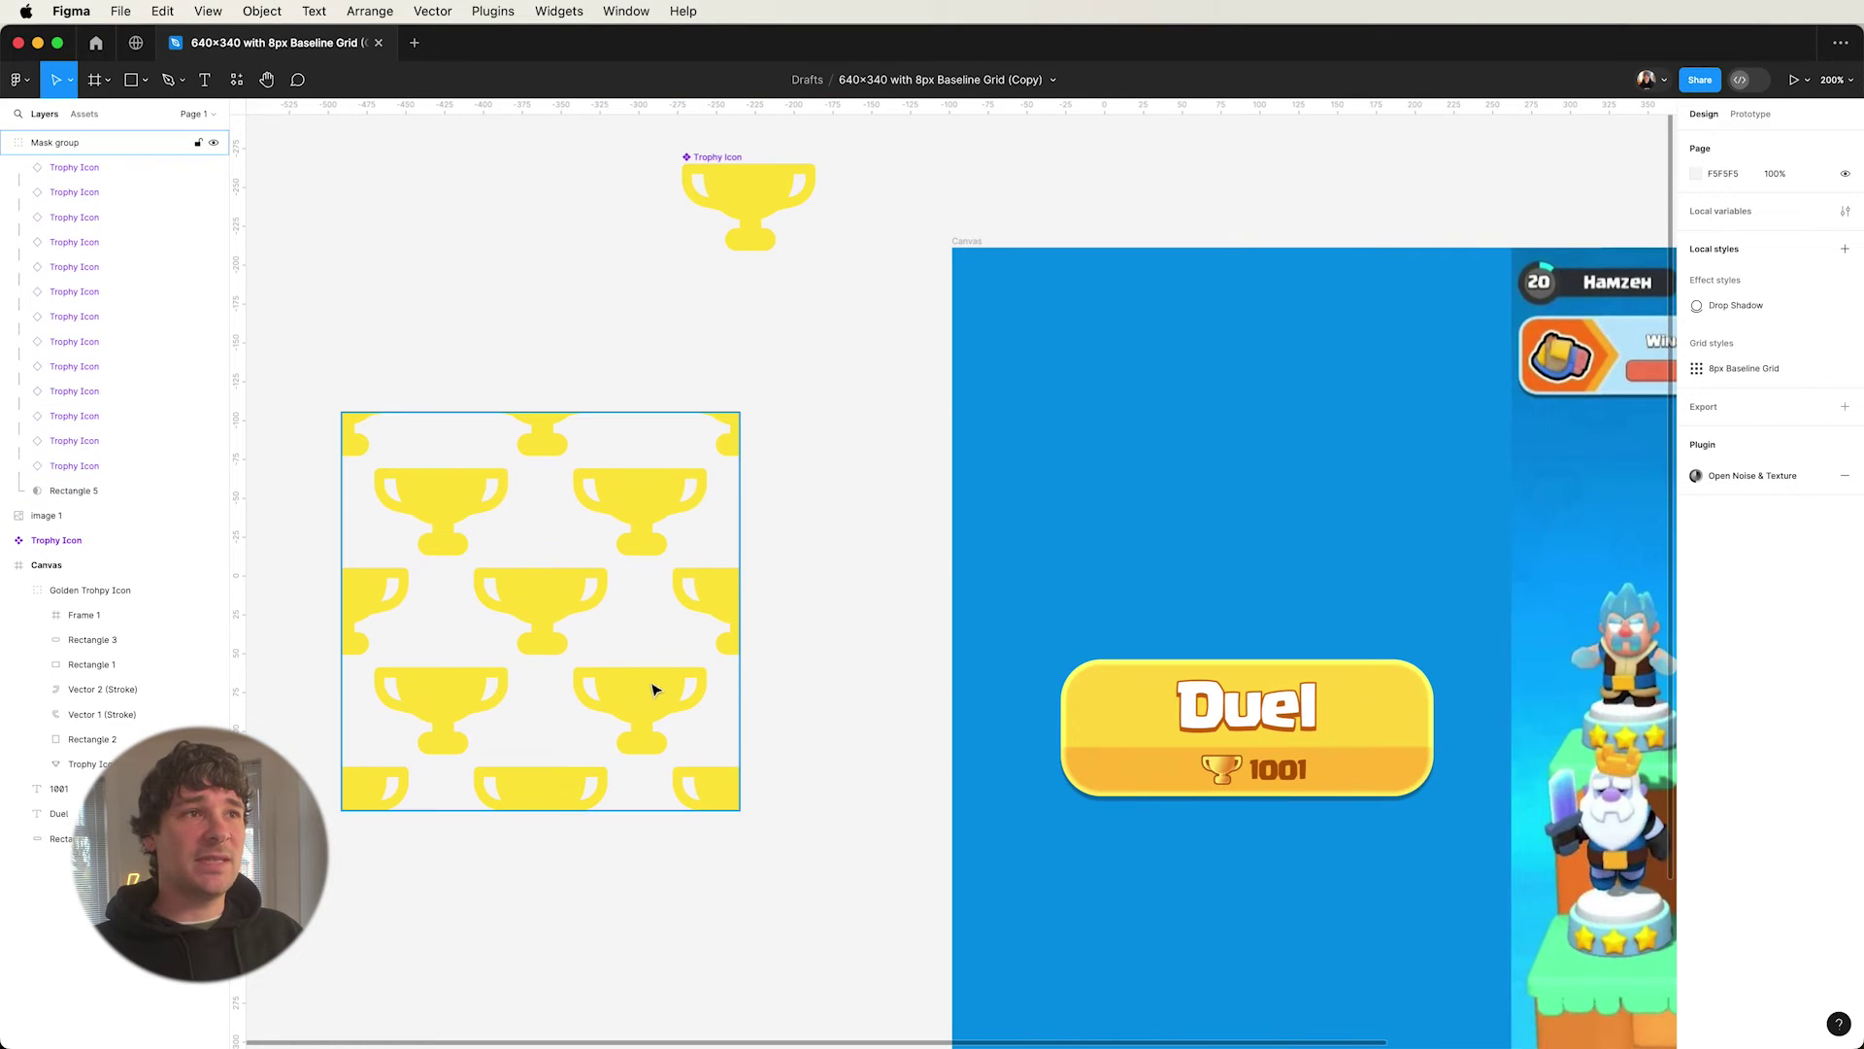
# - Add a new fill to the Duel button's background rectangle and make it an image fill
pyautogui.click(646, 706)
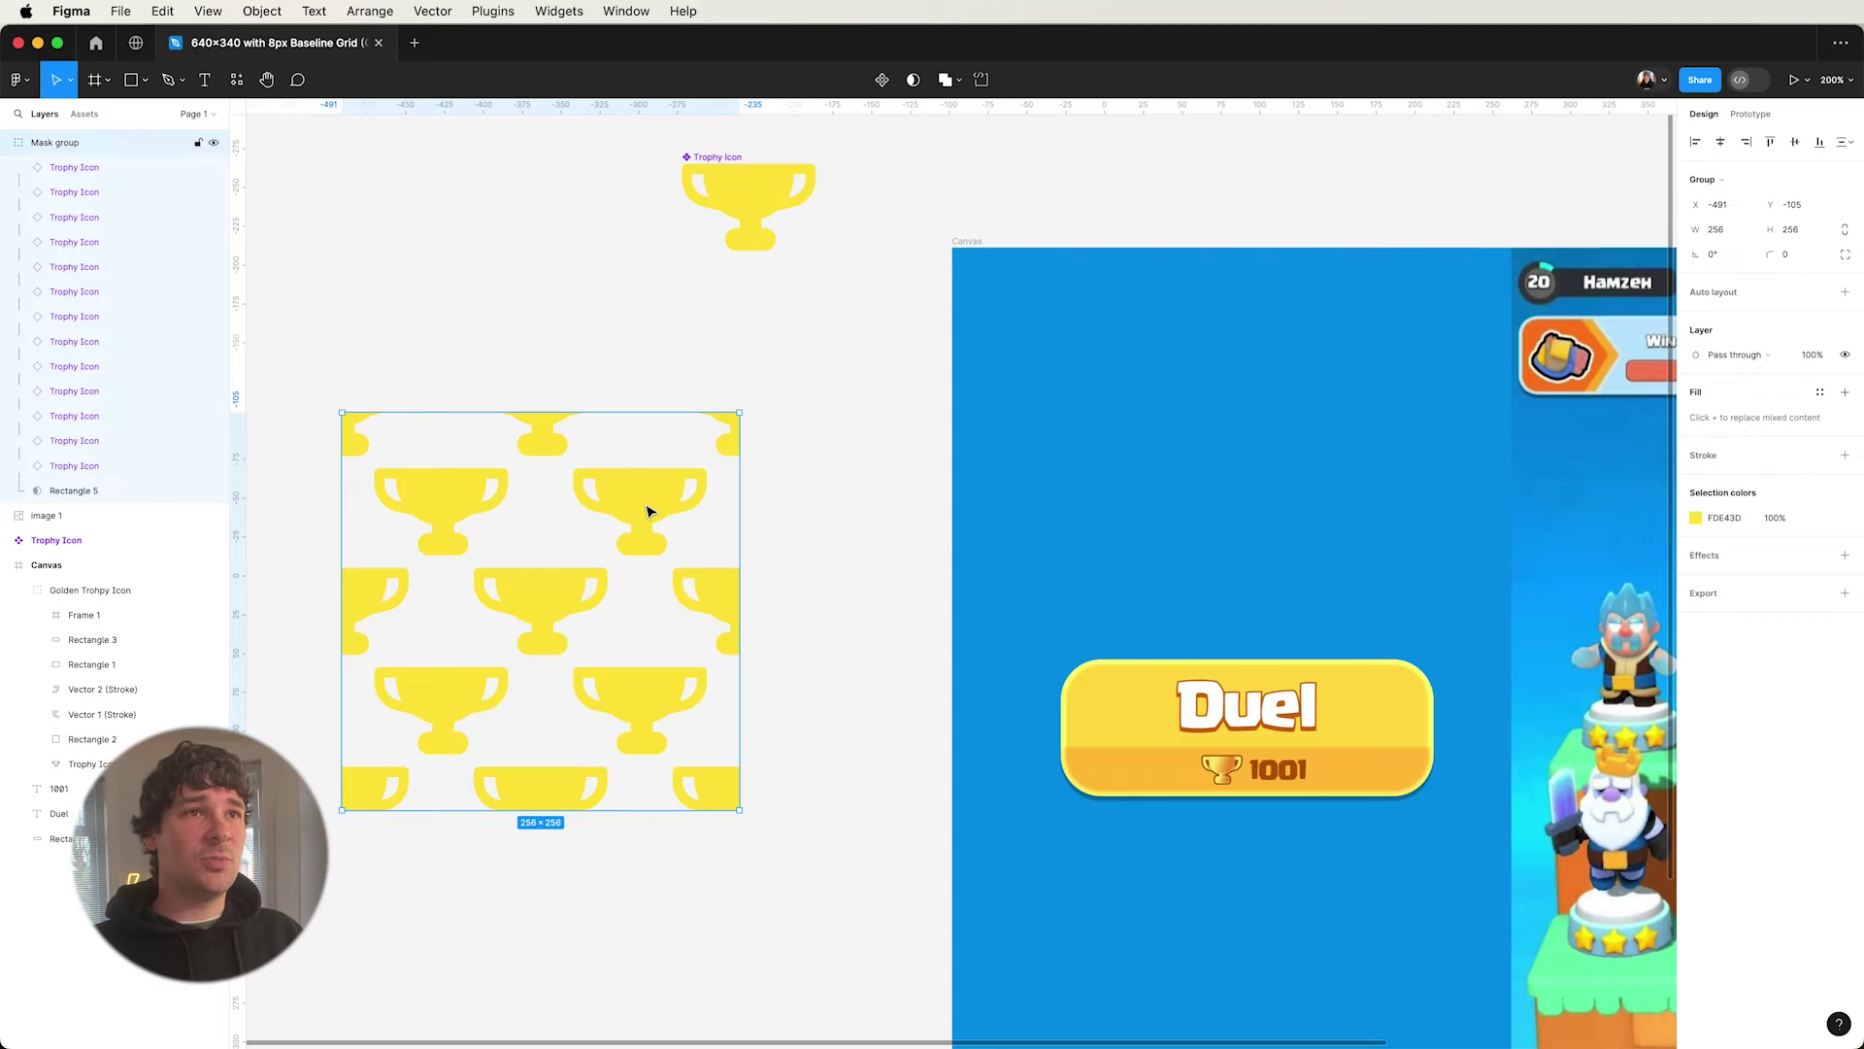
pyautogui.hscroll(10, 866, 649)
pyautogui.scroll(-2, 866, 650)
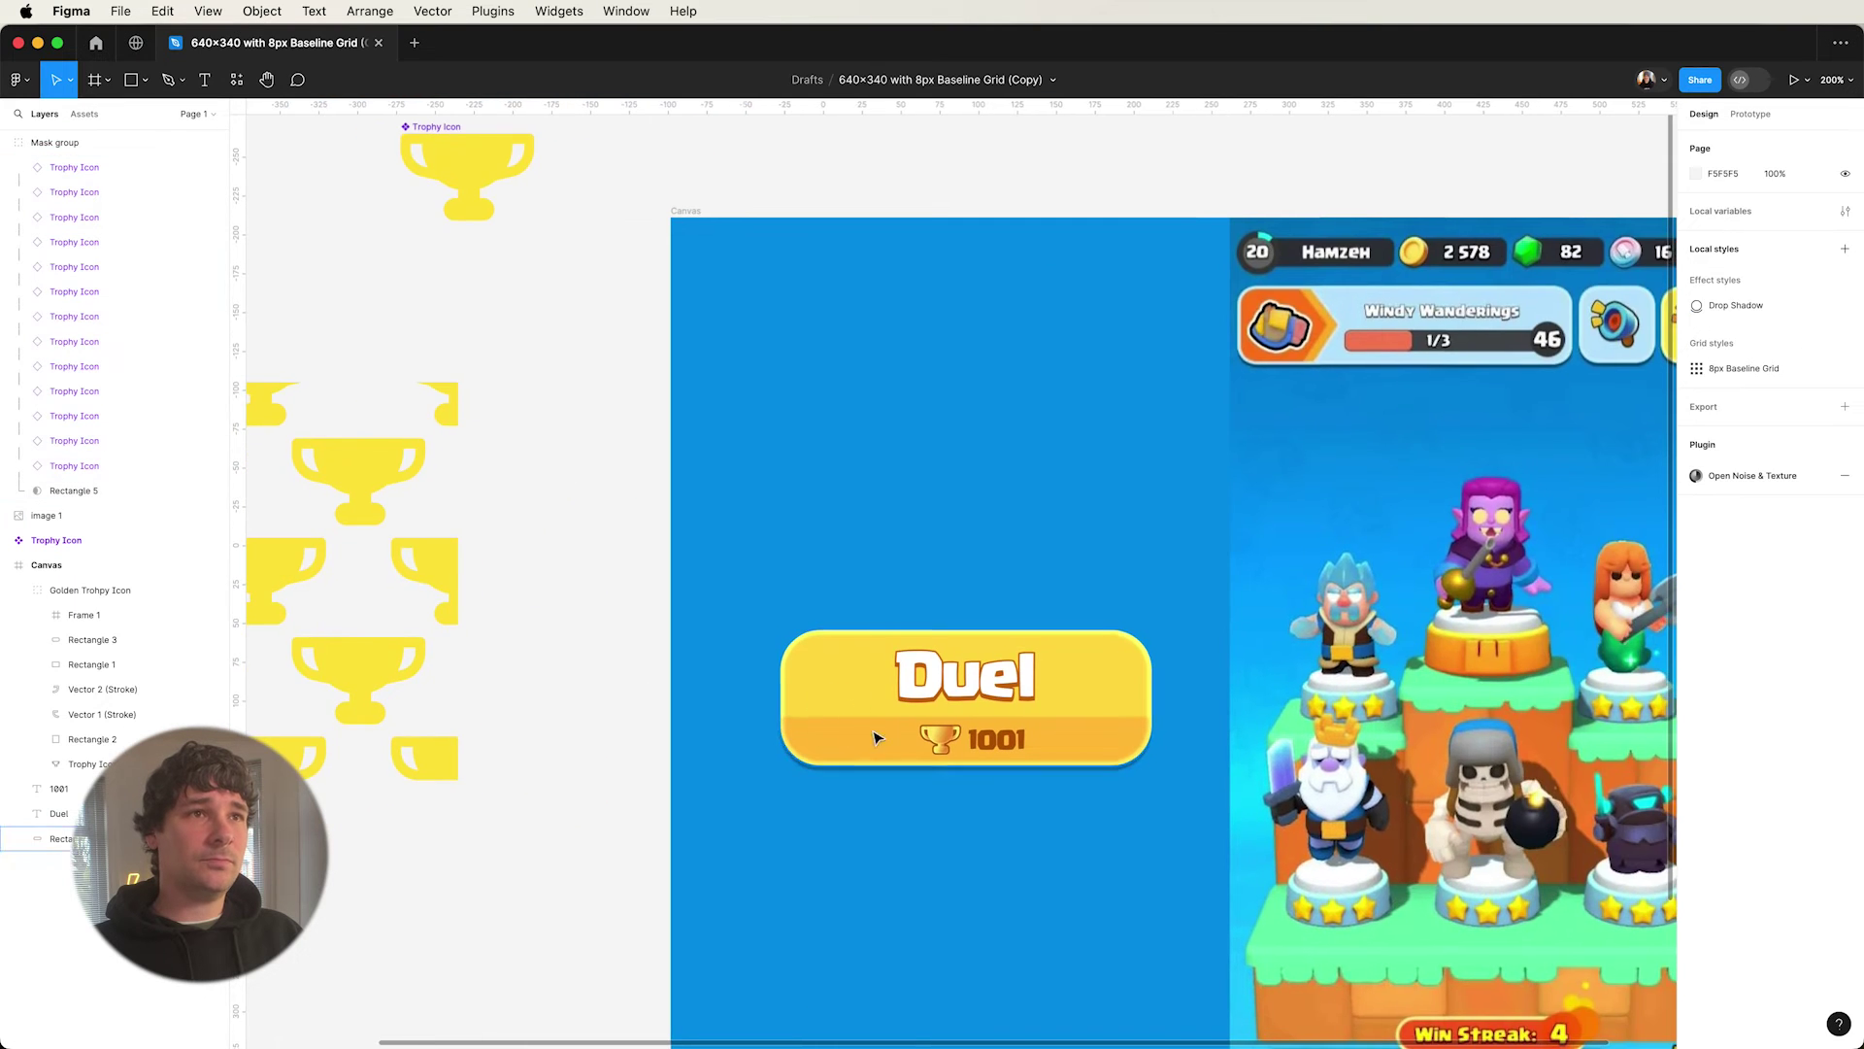
pyautogui.click(536, 677)
pyautogui.click(1845, 429)
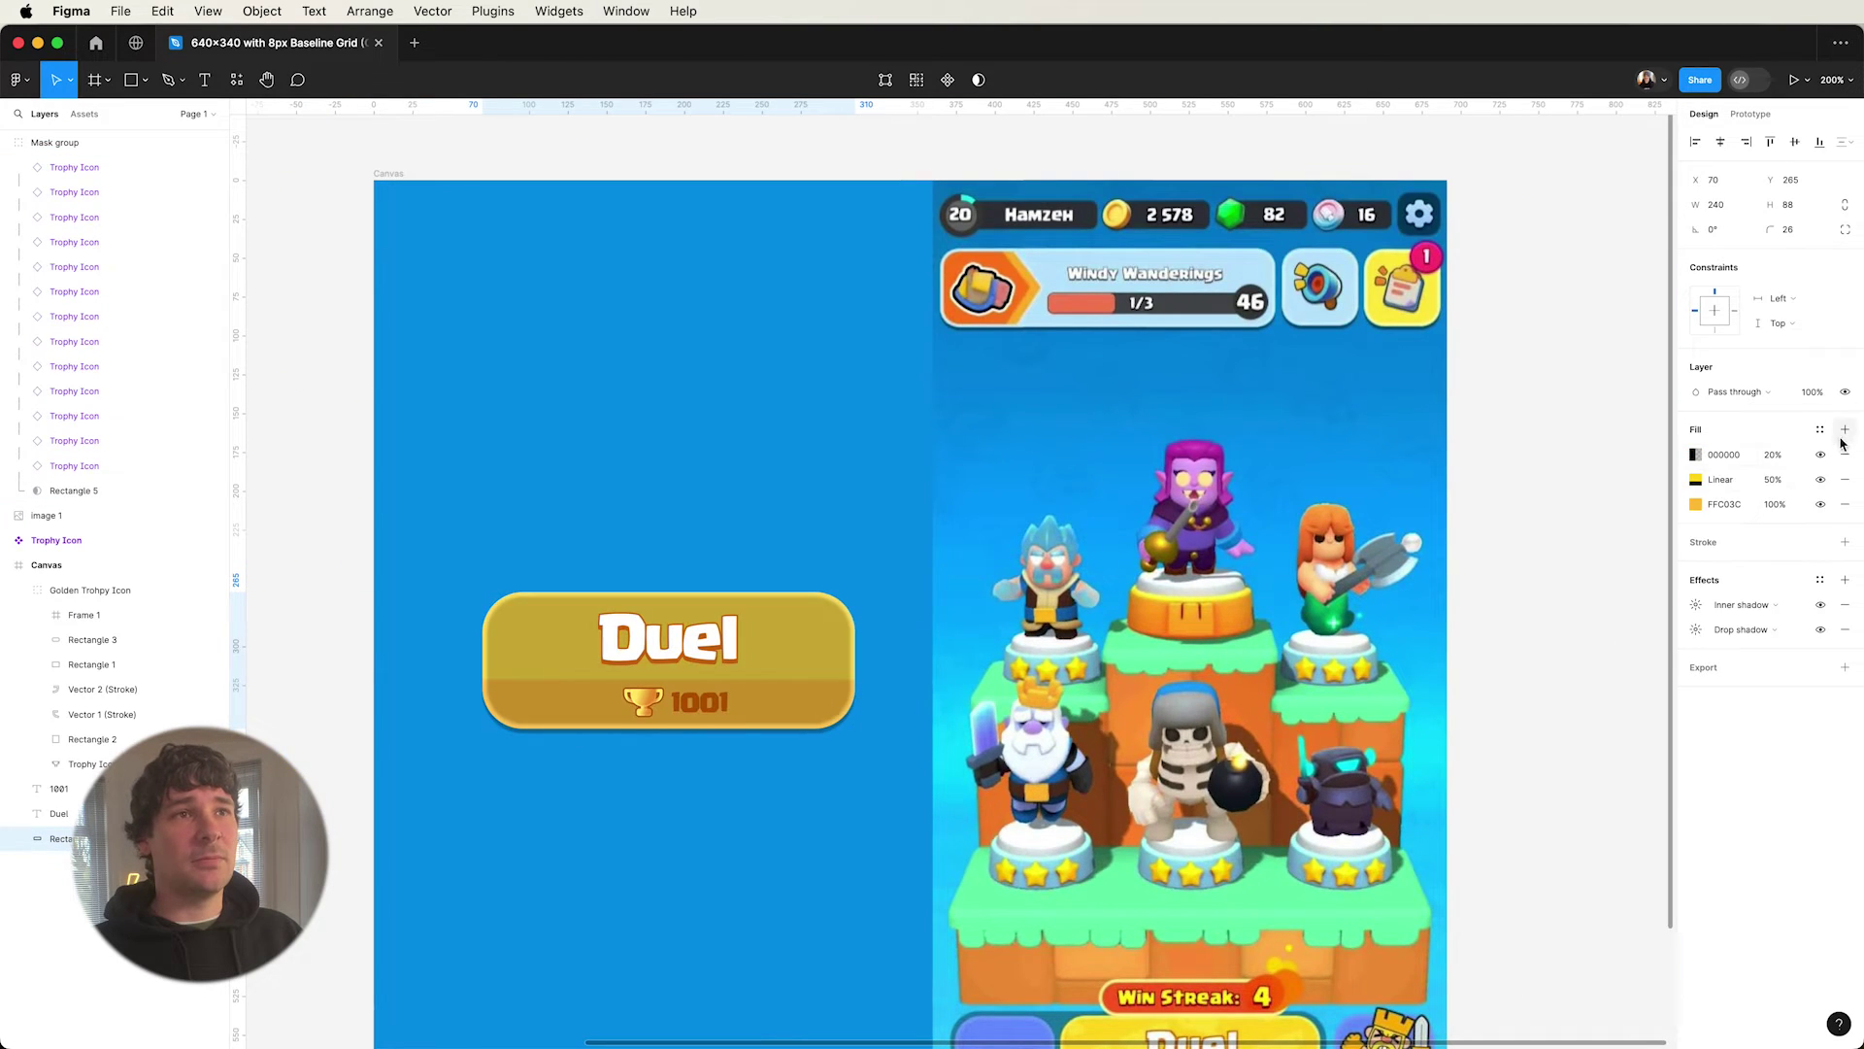
pyautogui.click(1695, 456)
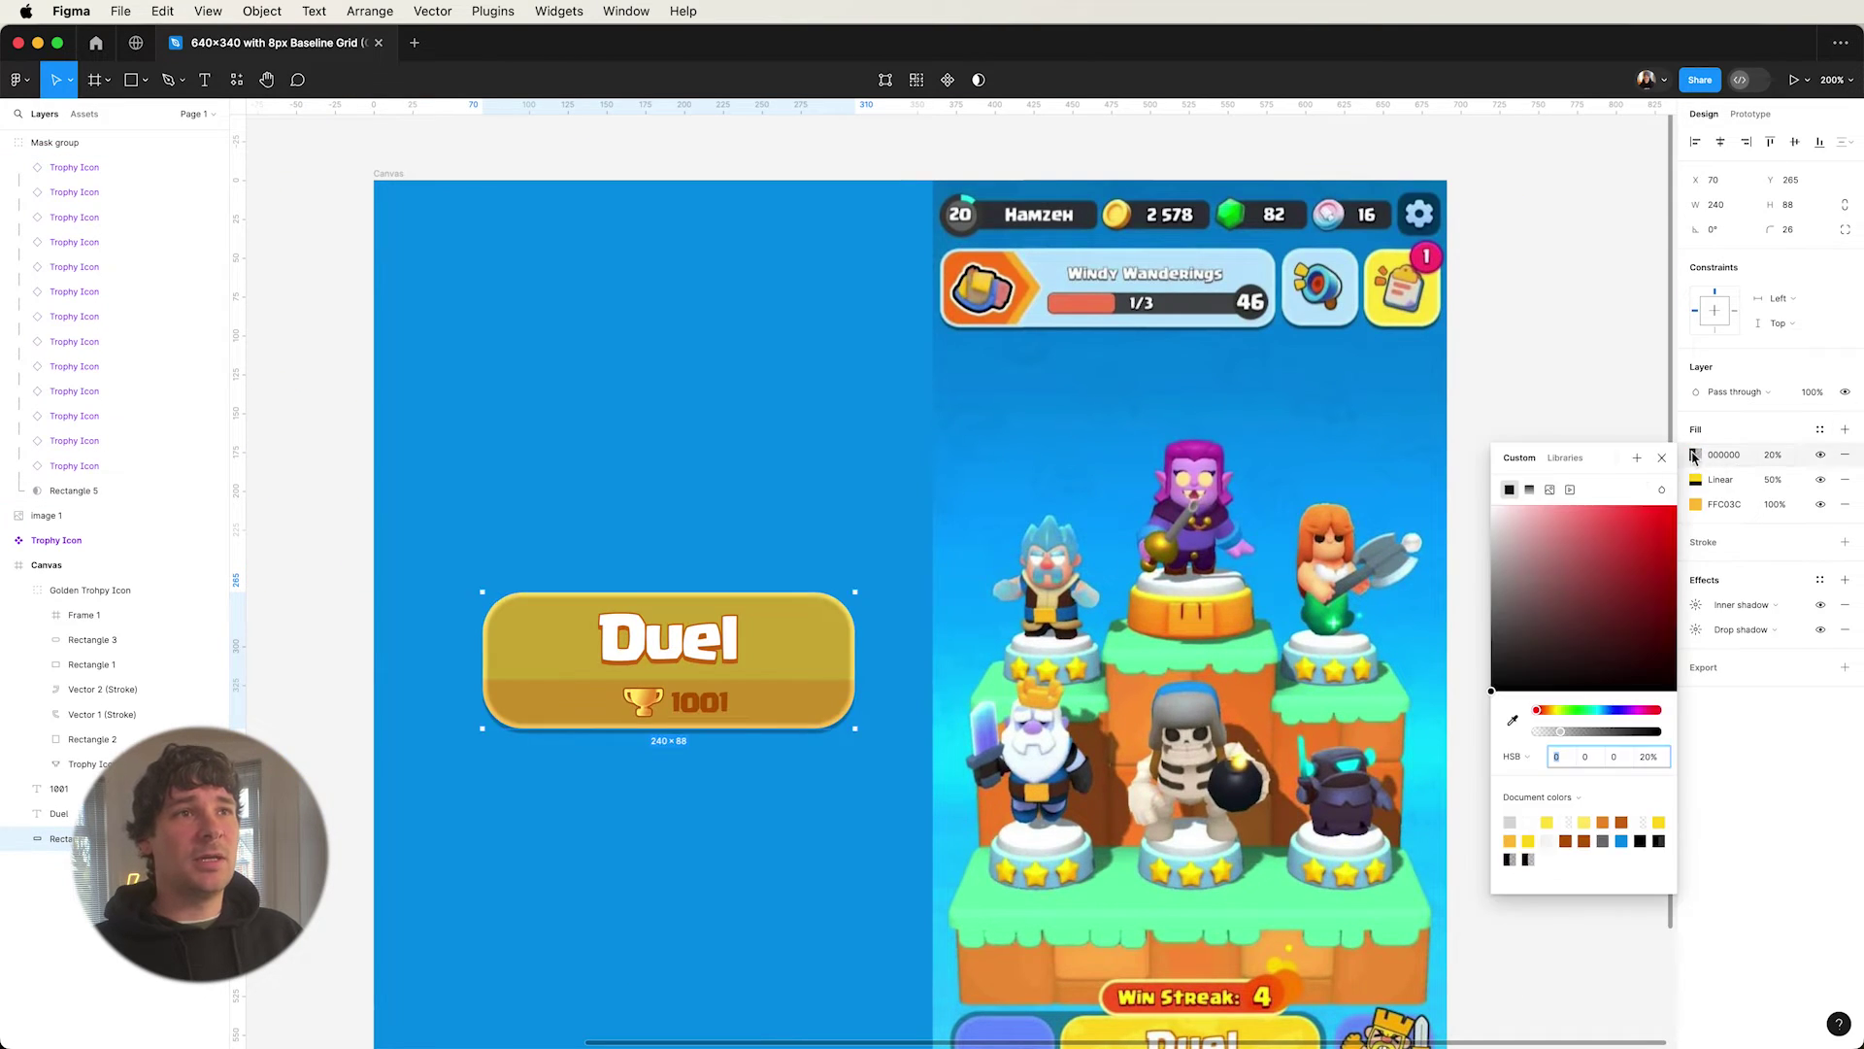
pyautogui.click(1550, 489)
# - Set the Duel button's image fill to Tile mode
pyautogui.click(1528, 523)
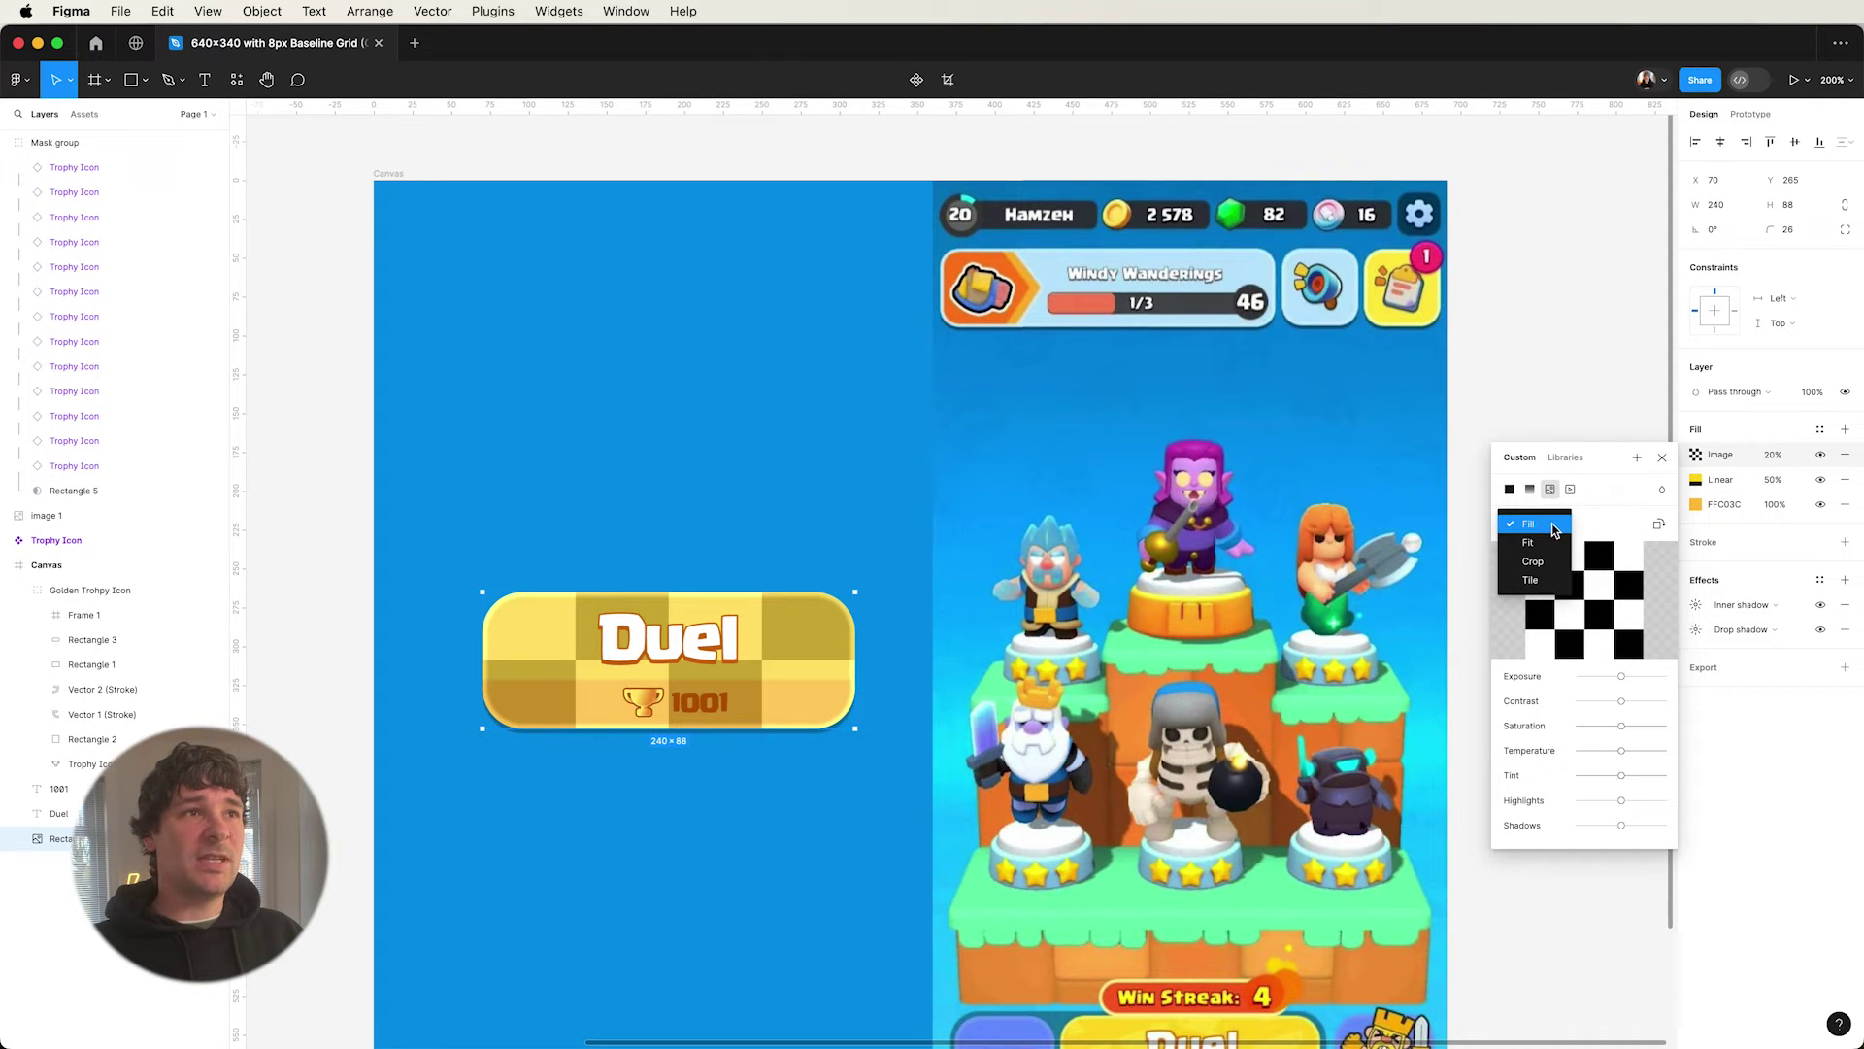
pyautogui.click(1630, 523)
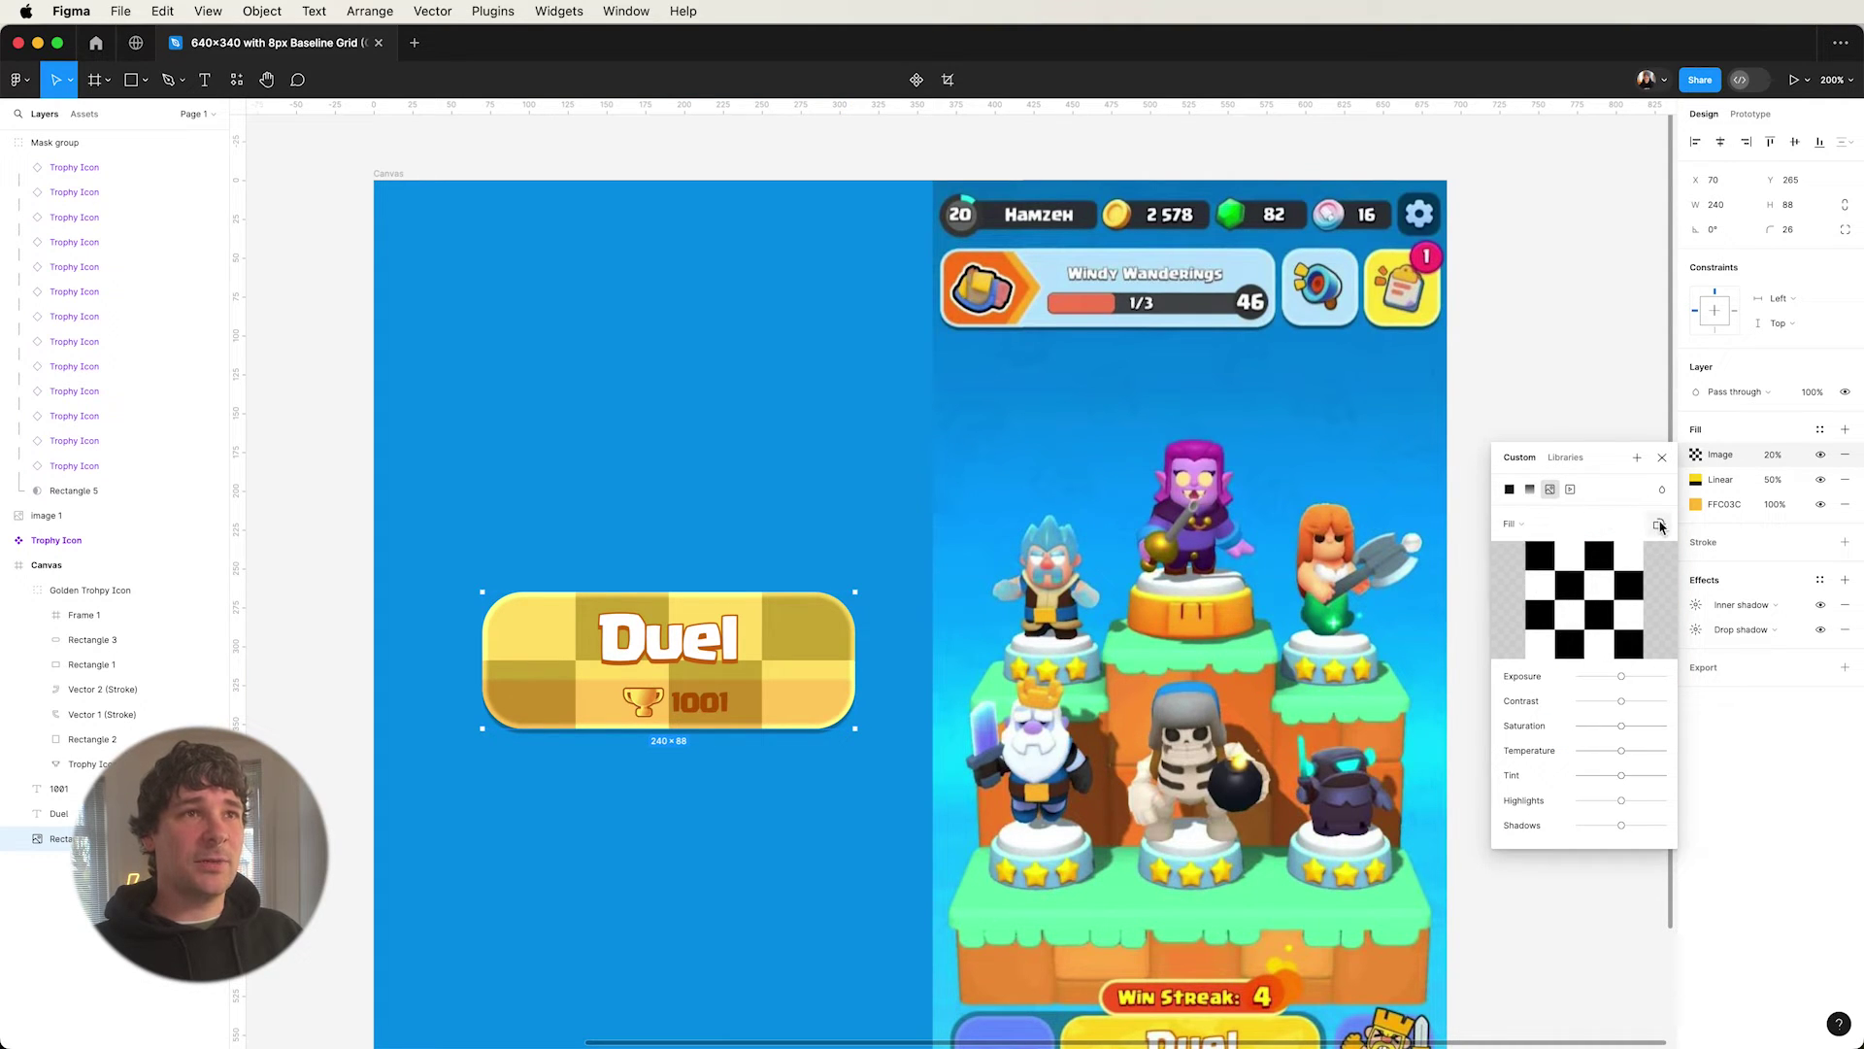
pyautogui.click(1659, 525)
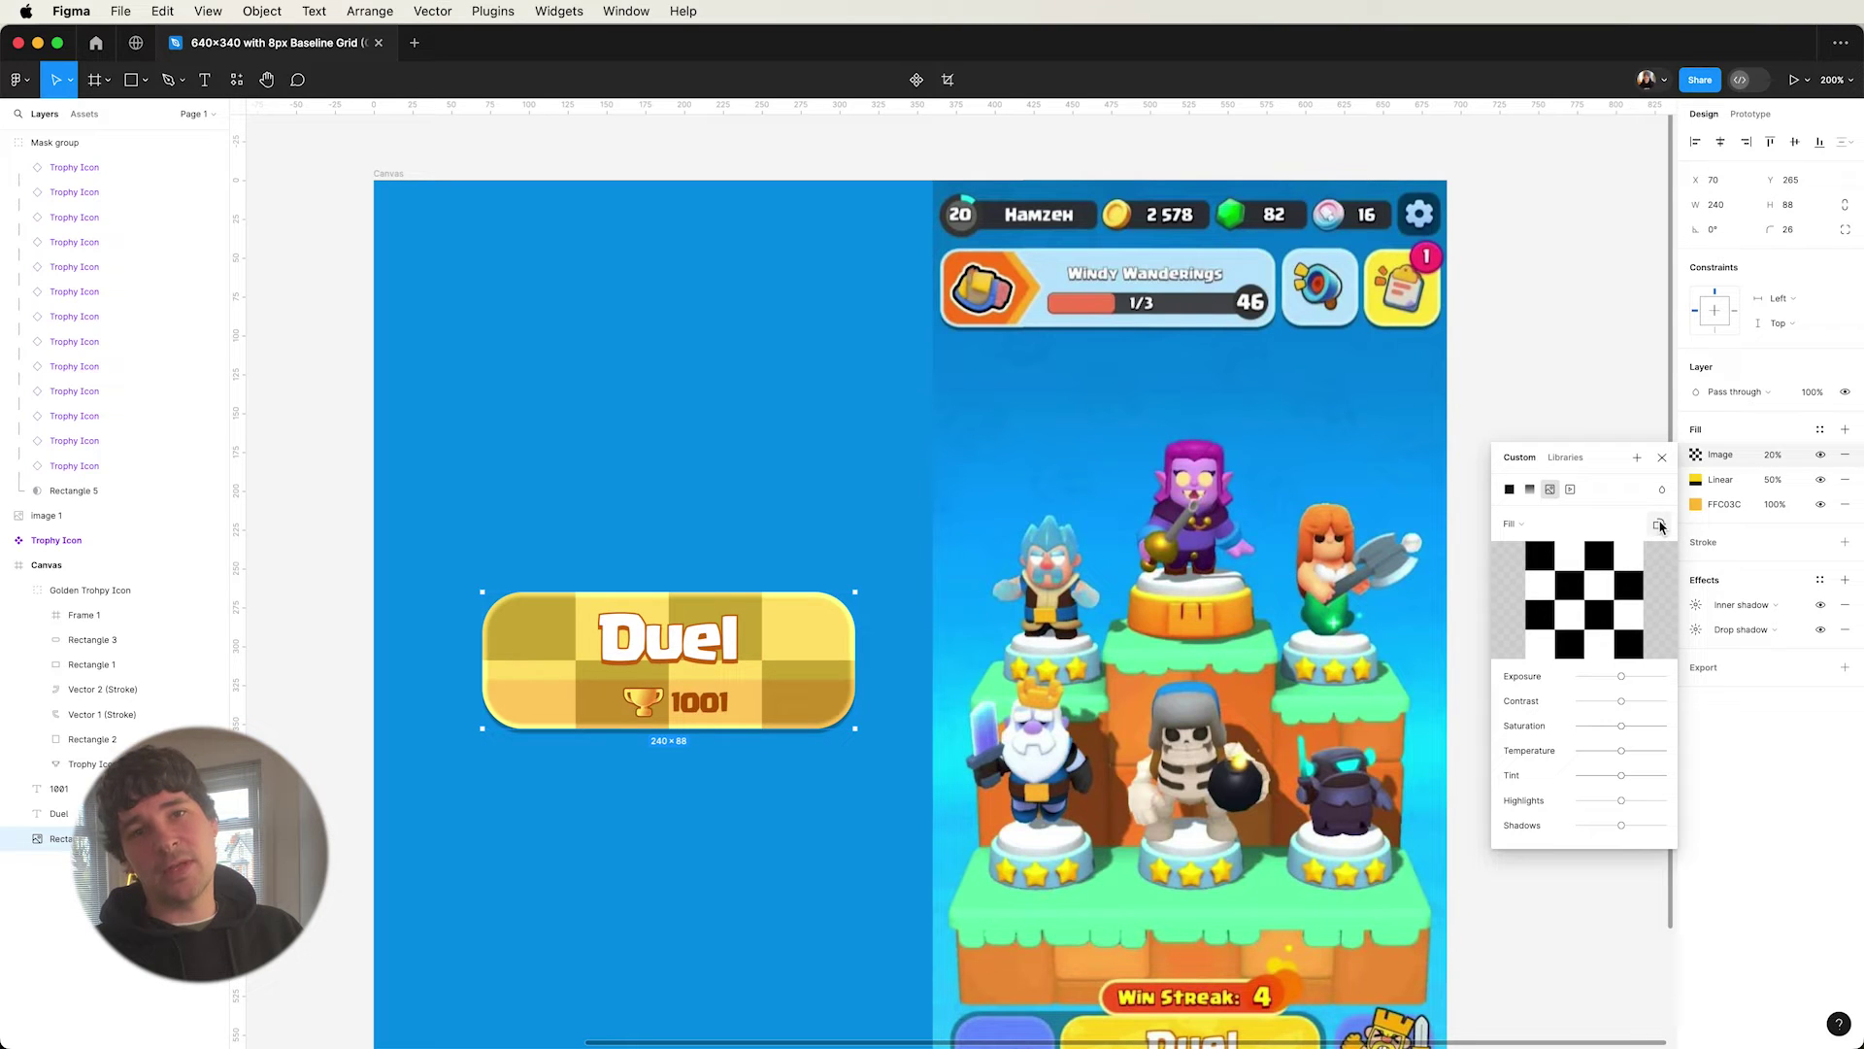
pyautogui.click(1659, 525)
pyautogui.click(1529, 525)
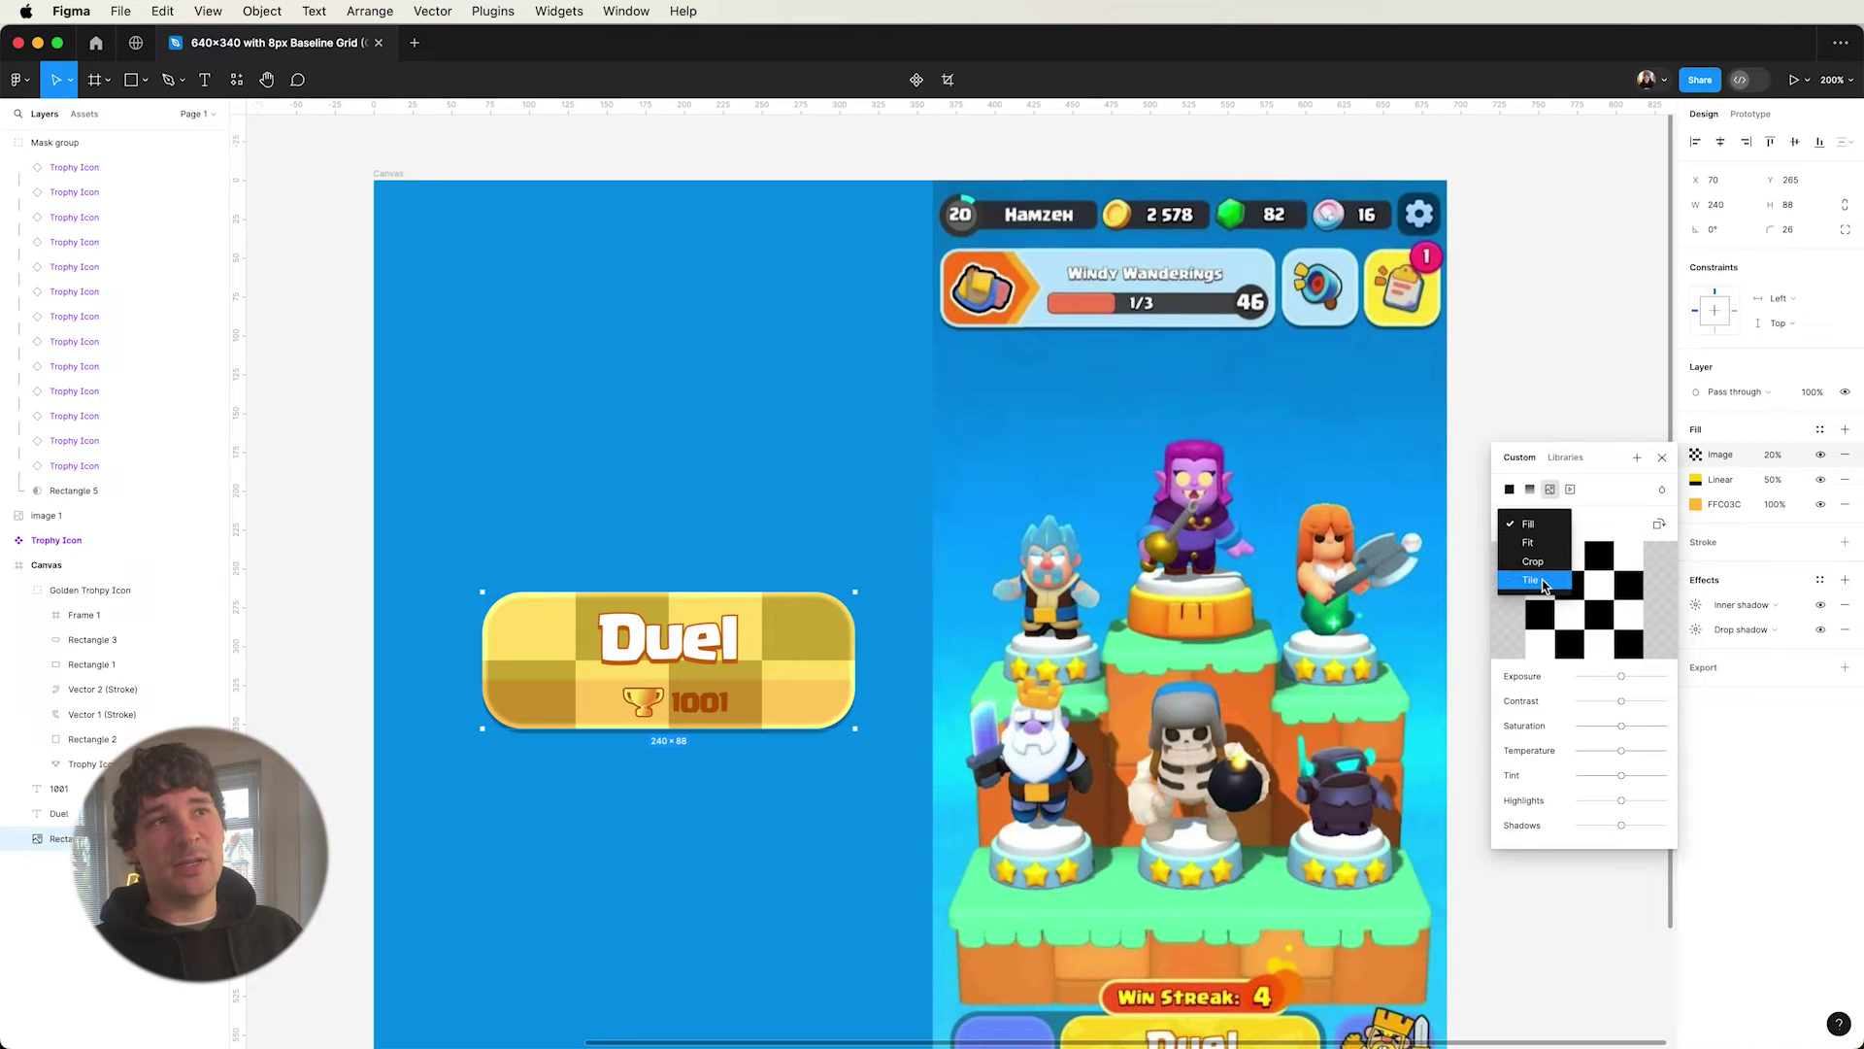
pyautogui.click(1531, 581)
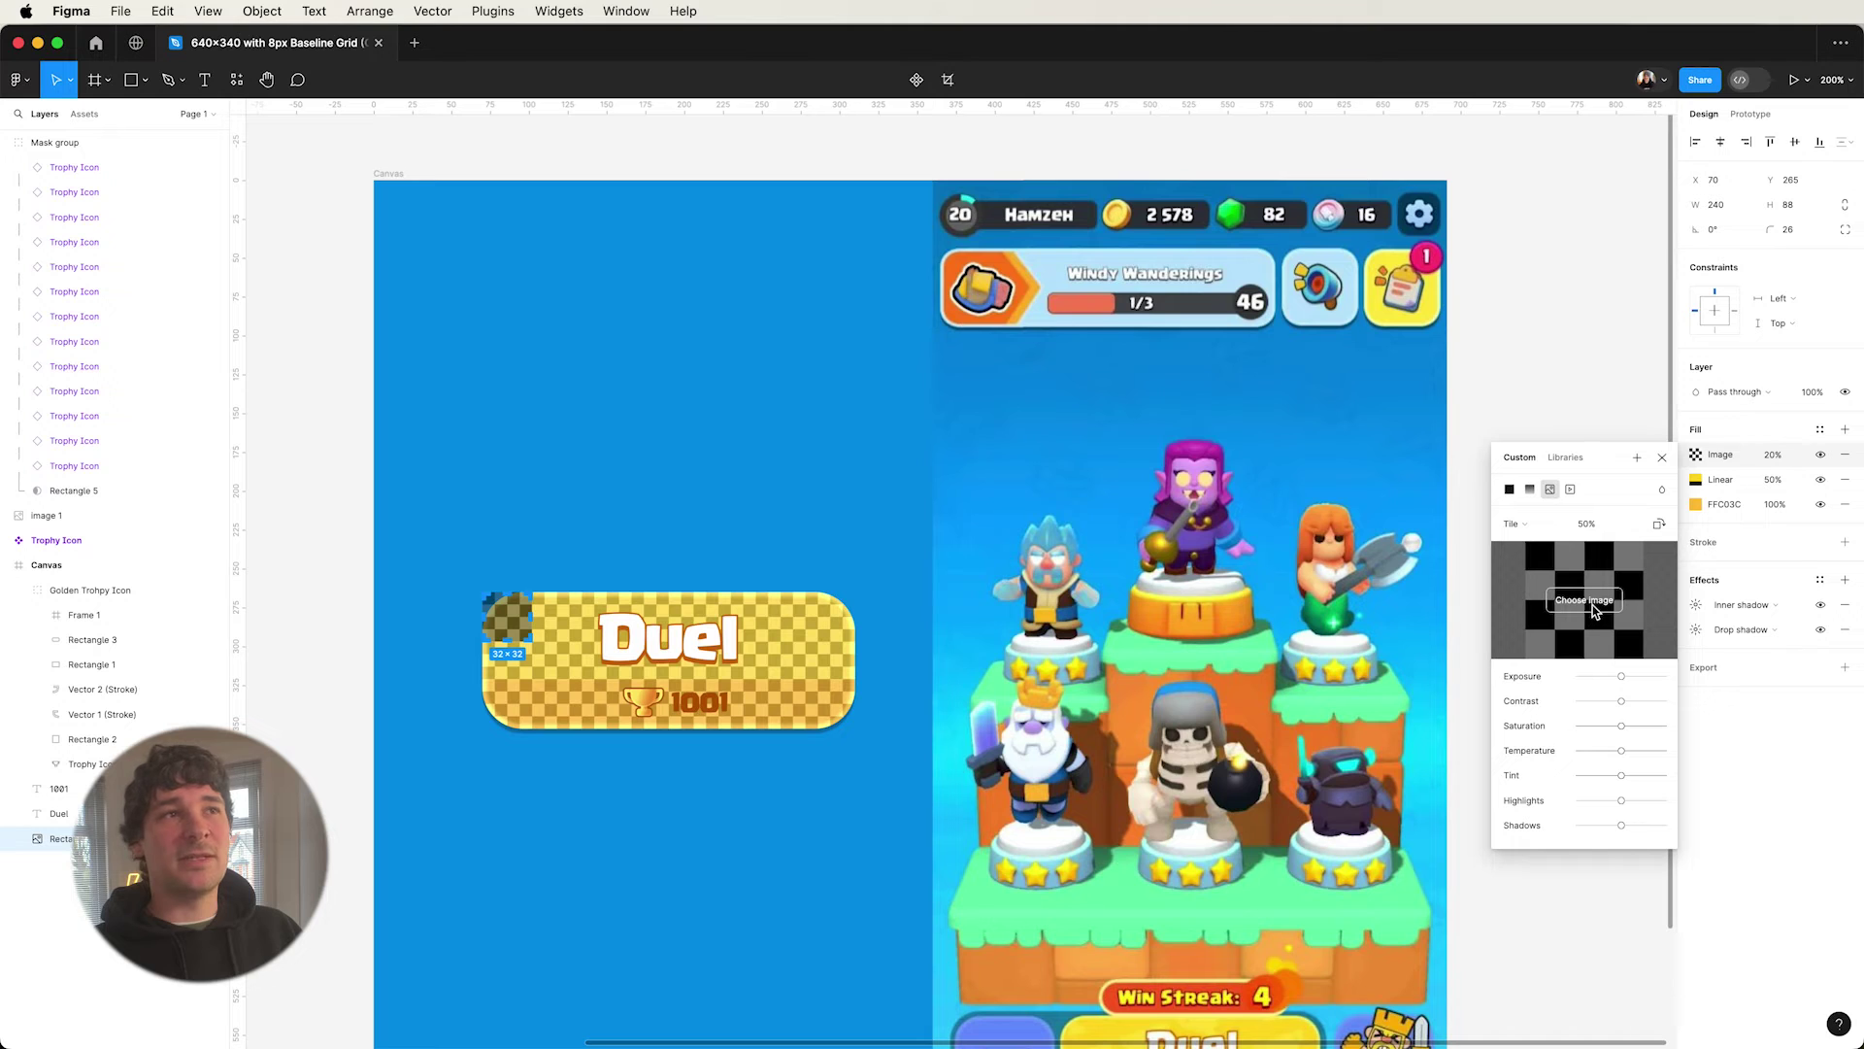
pyautogui.click(1662, 458)
pyautogui.hscroll(-6, 971, 679)
pyautogui.click(682, 811)
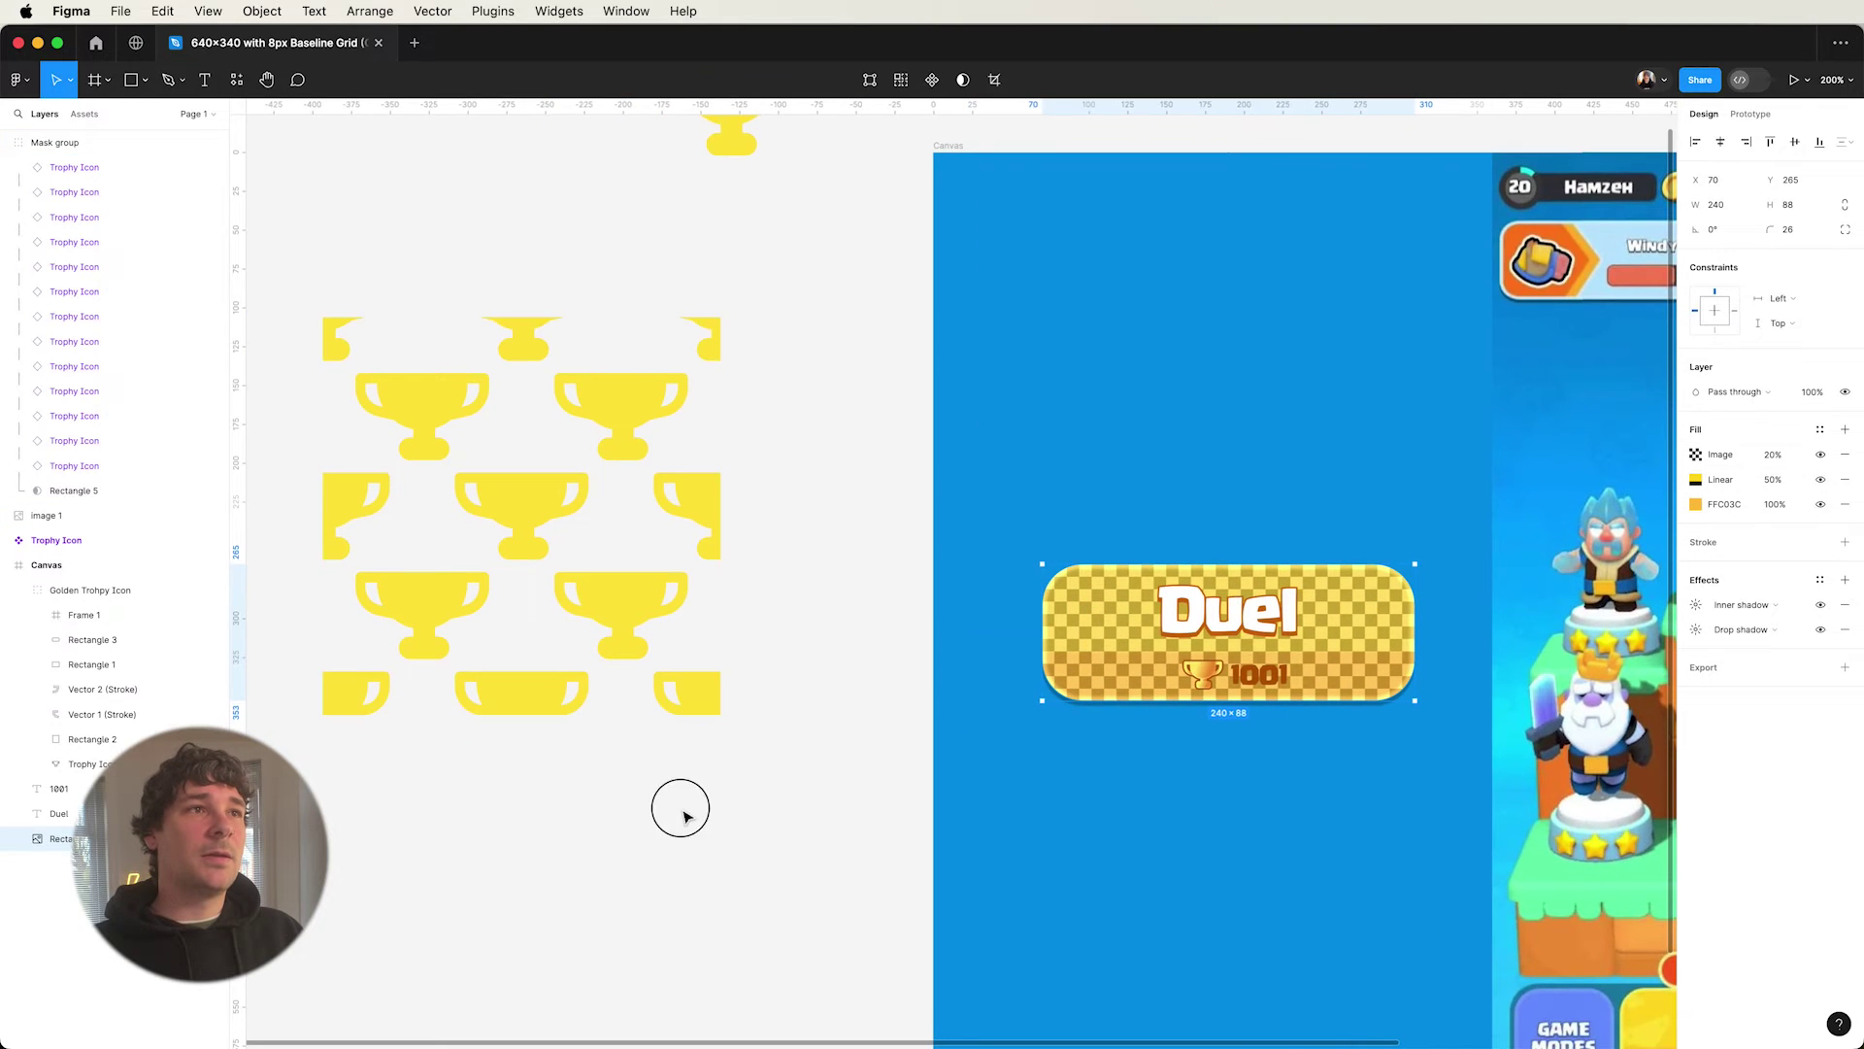
pyautogui.doubleClick(638, 419)
pyautogui.moveTo(641, 435); pyautogui.dragTo(540, 535)
pyautogui.keyDown('shift'); pyautogui.click(72, 170); pyautogui.keyUp('shift')
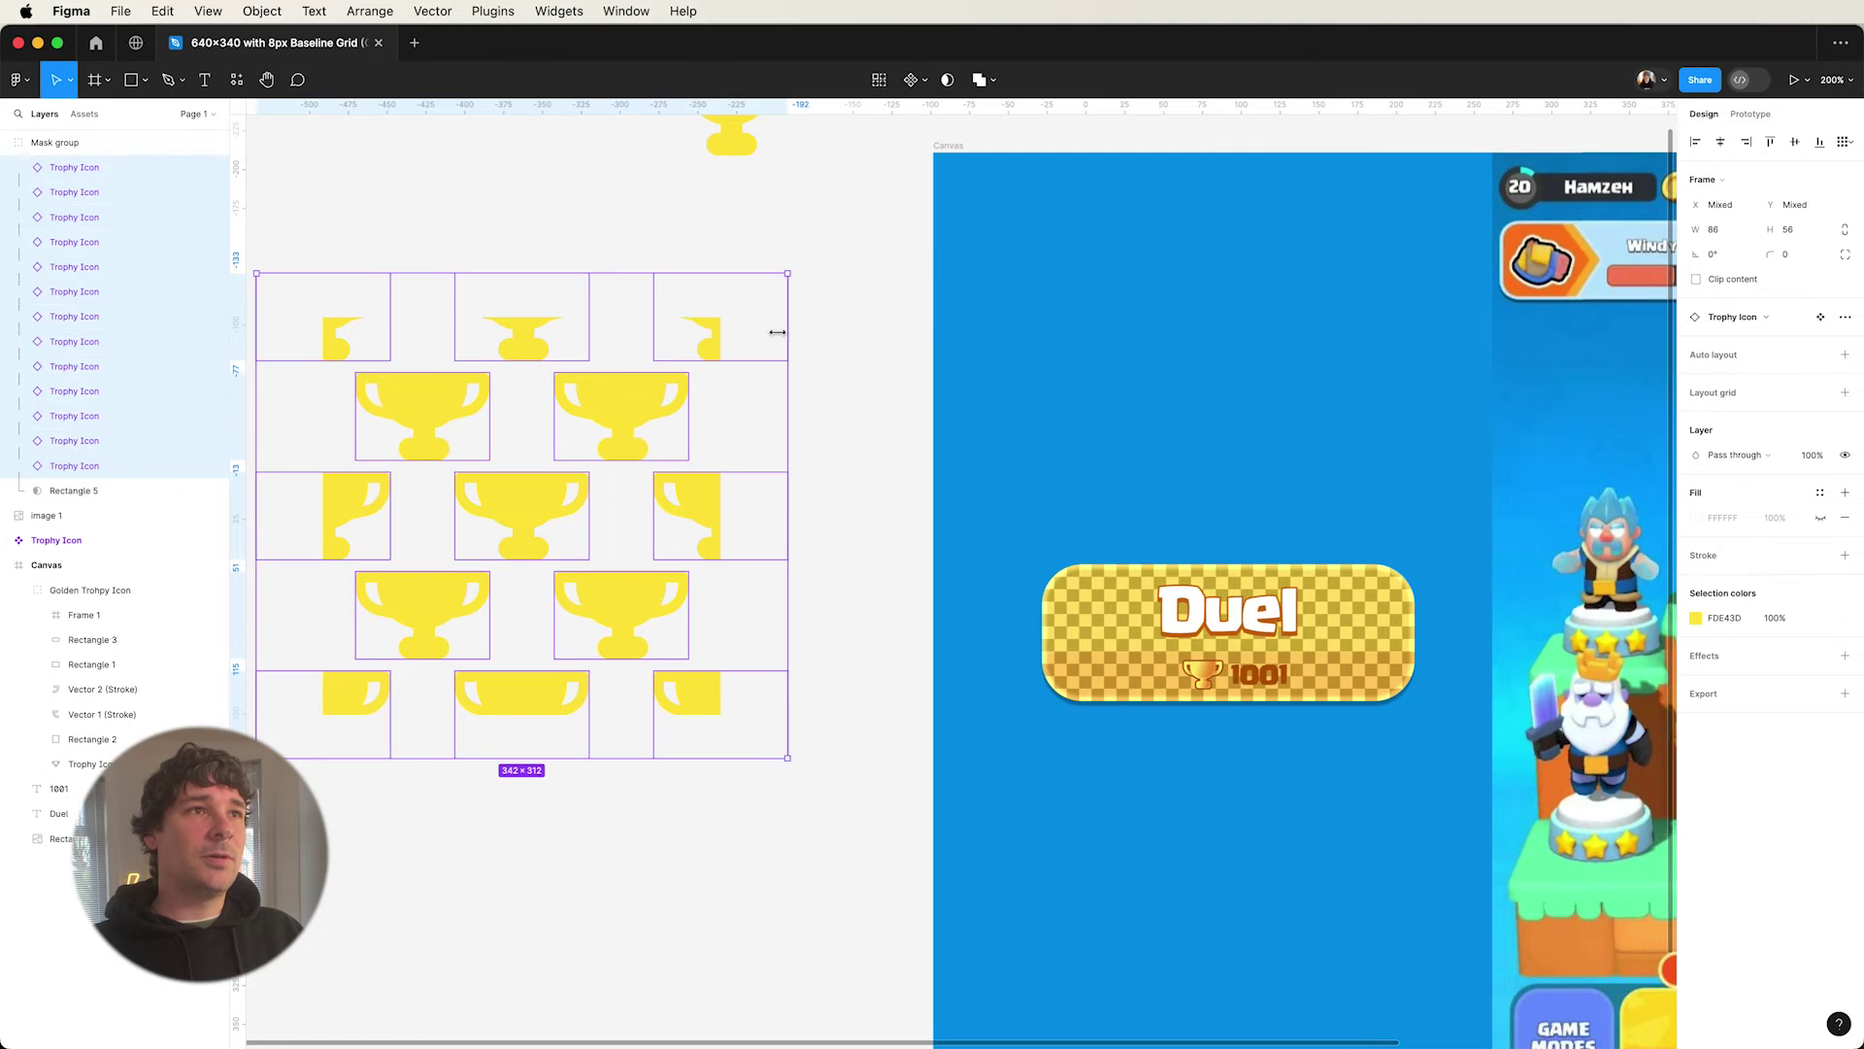
pyautogui.moveTo(762, 341); pyautogui.dragTo(890, 417)
# - Rotate the main Trophy Icon component by 30°
pyautogui.click(861, 196)
pyautogui.moveTo(768, 163); pyautogui.dragTo(768, 203)
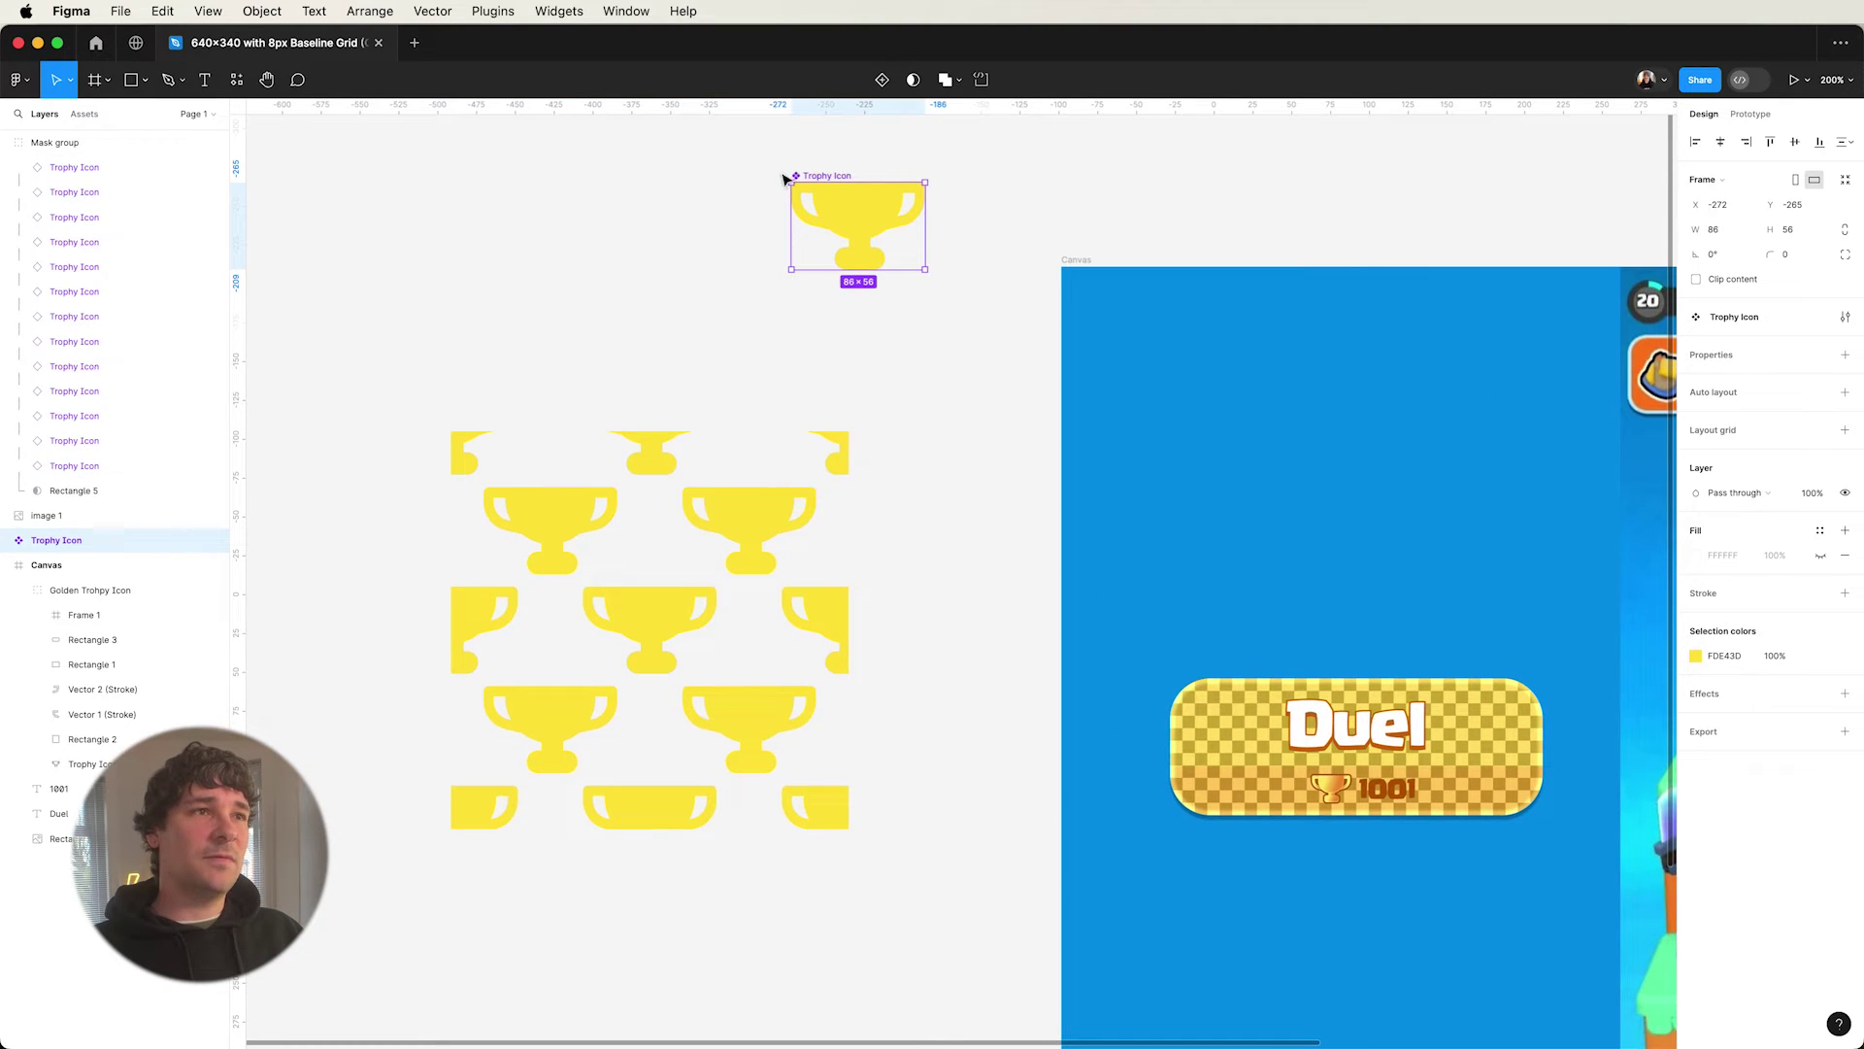
pyautogui.moveTo(787, 184); pyautogui.dragTo(767, 218)
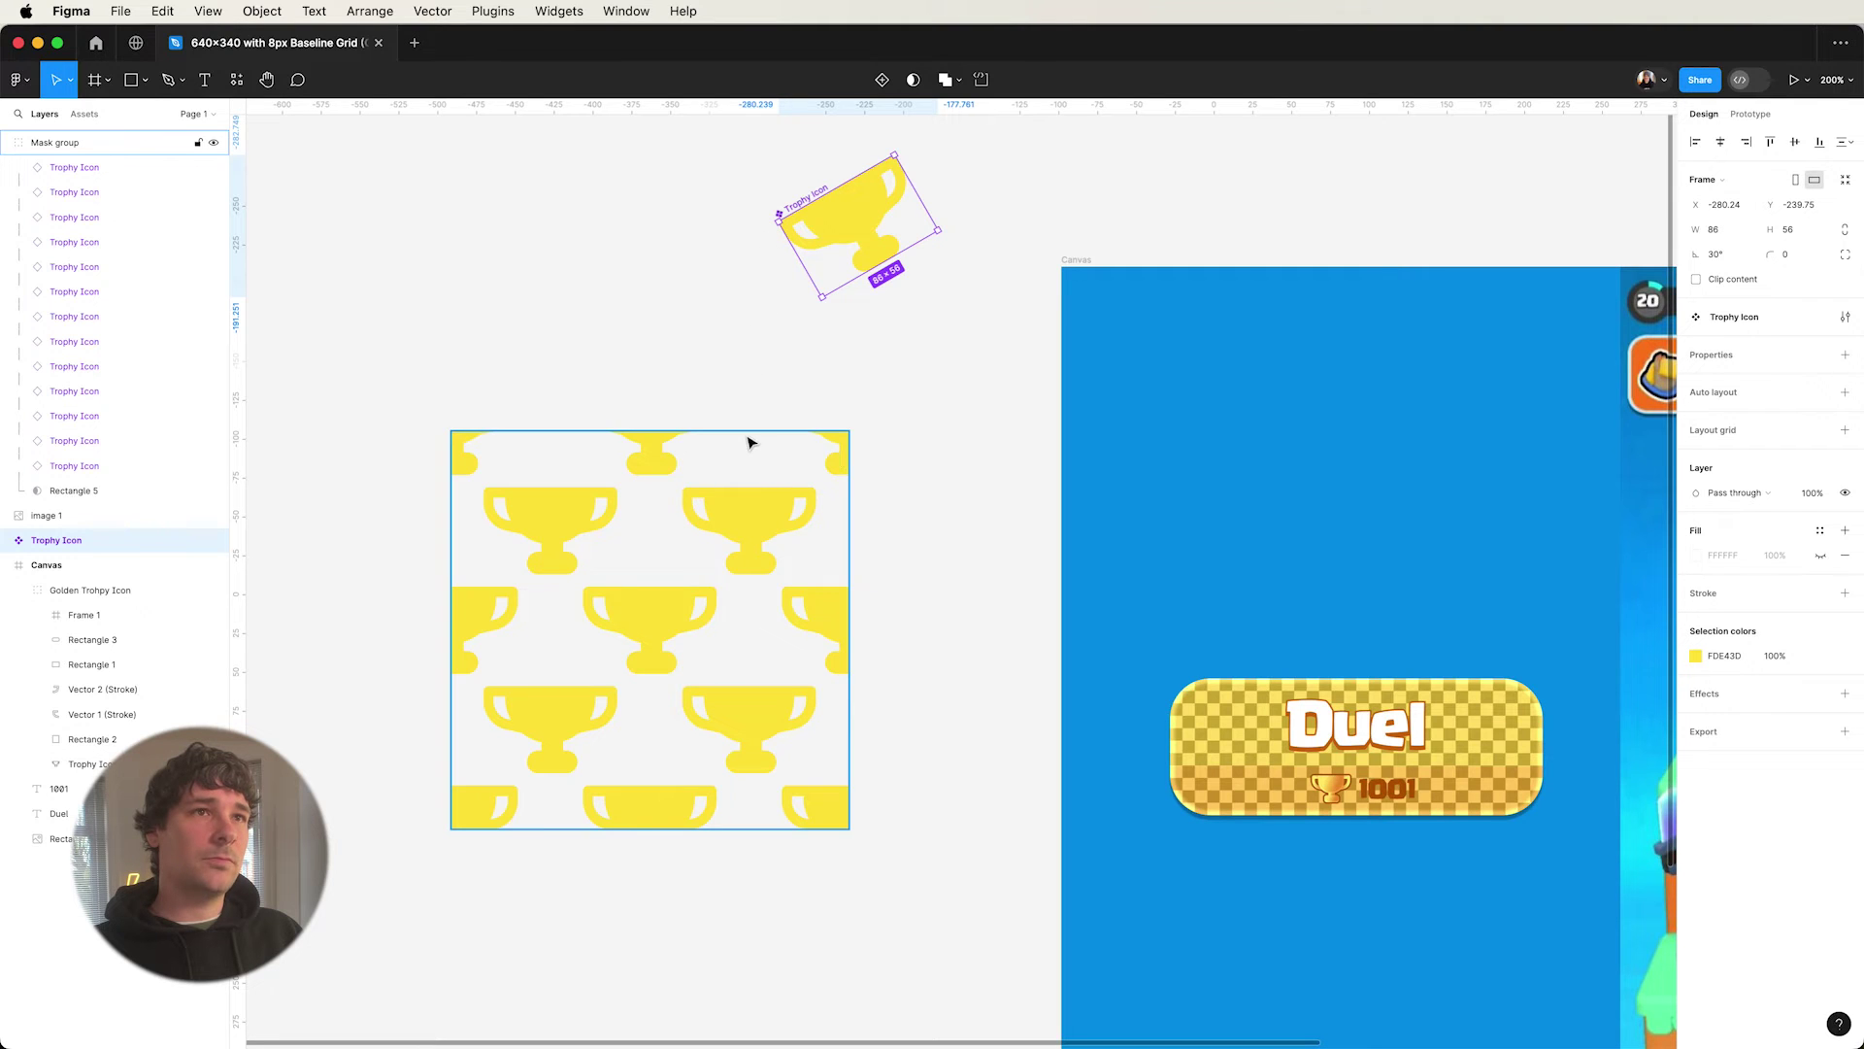
pyautogui.click(139, 470)
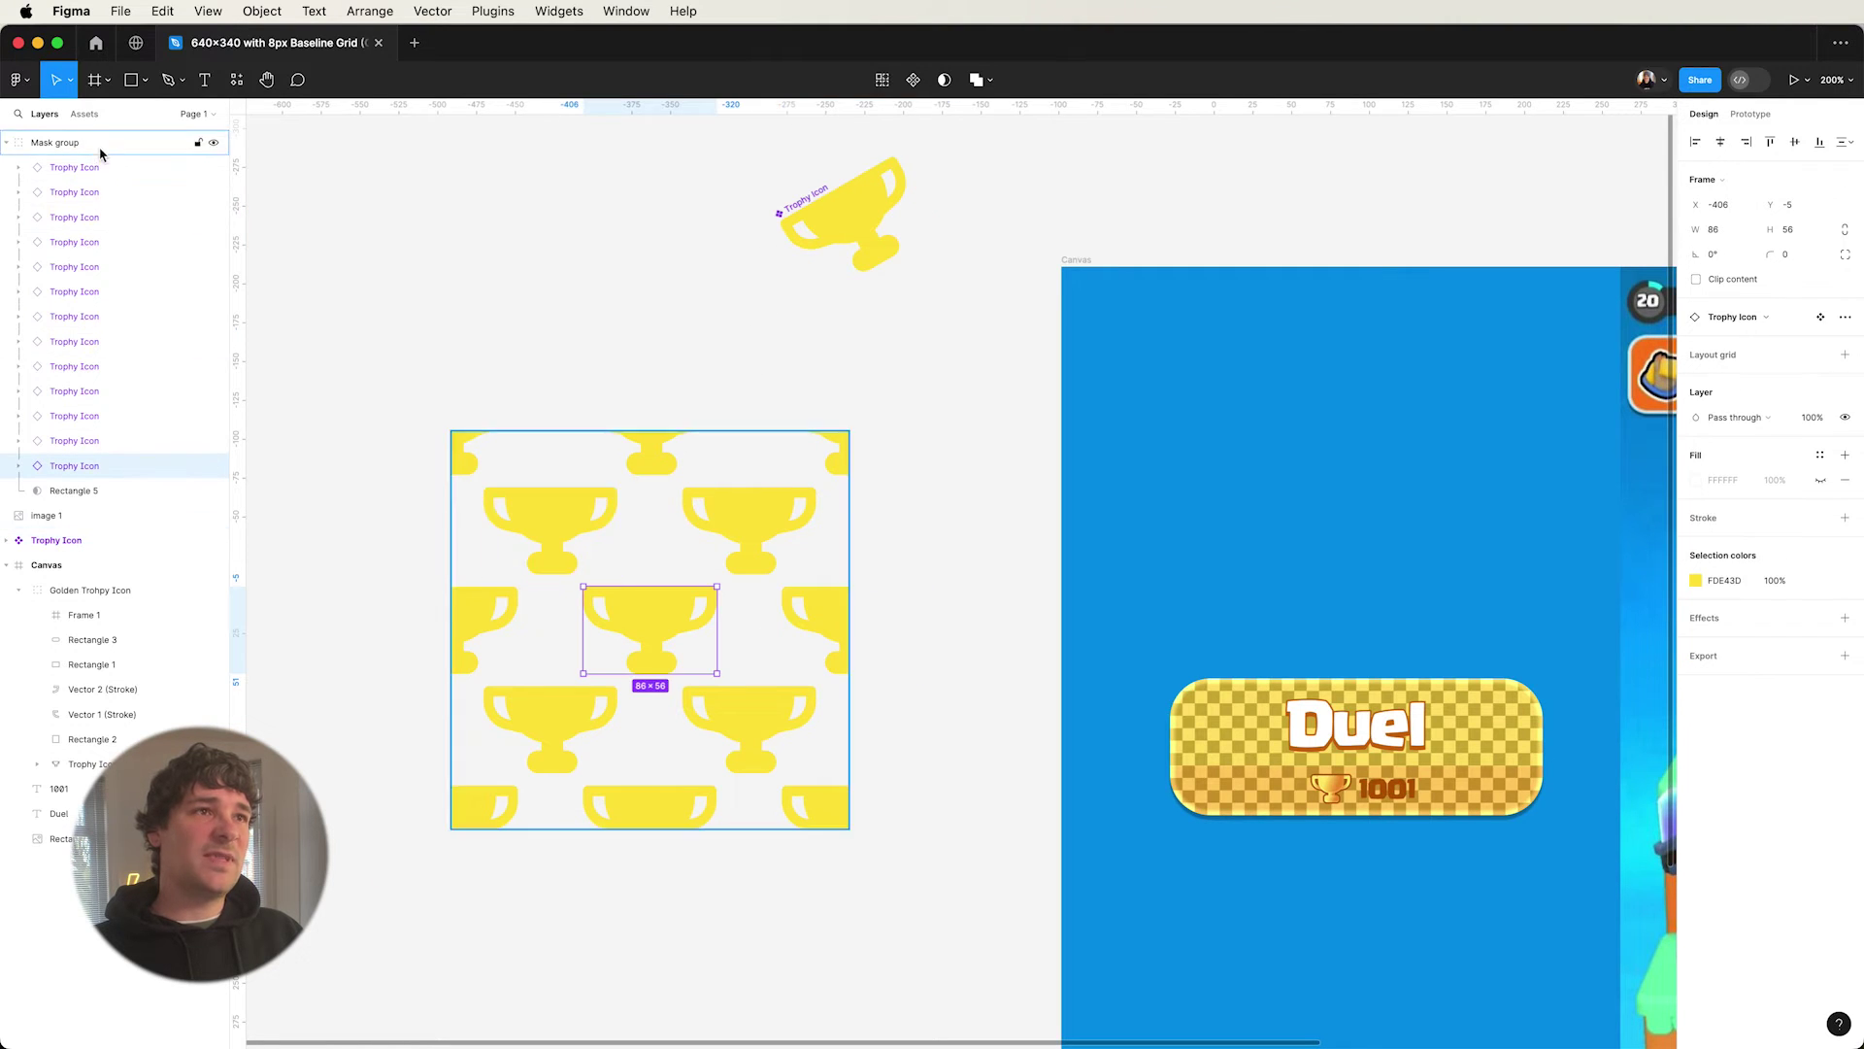
pyautogui.keyDown('shift'); pyautogui.click(159, 171); pyautogui.keyUp('shift')
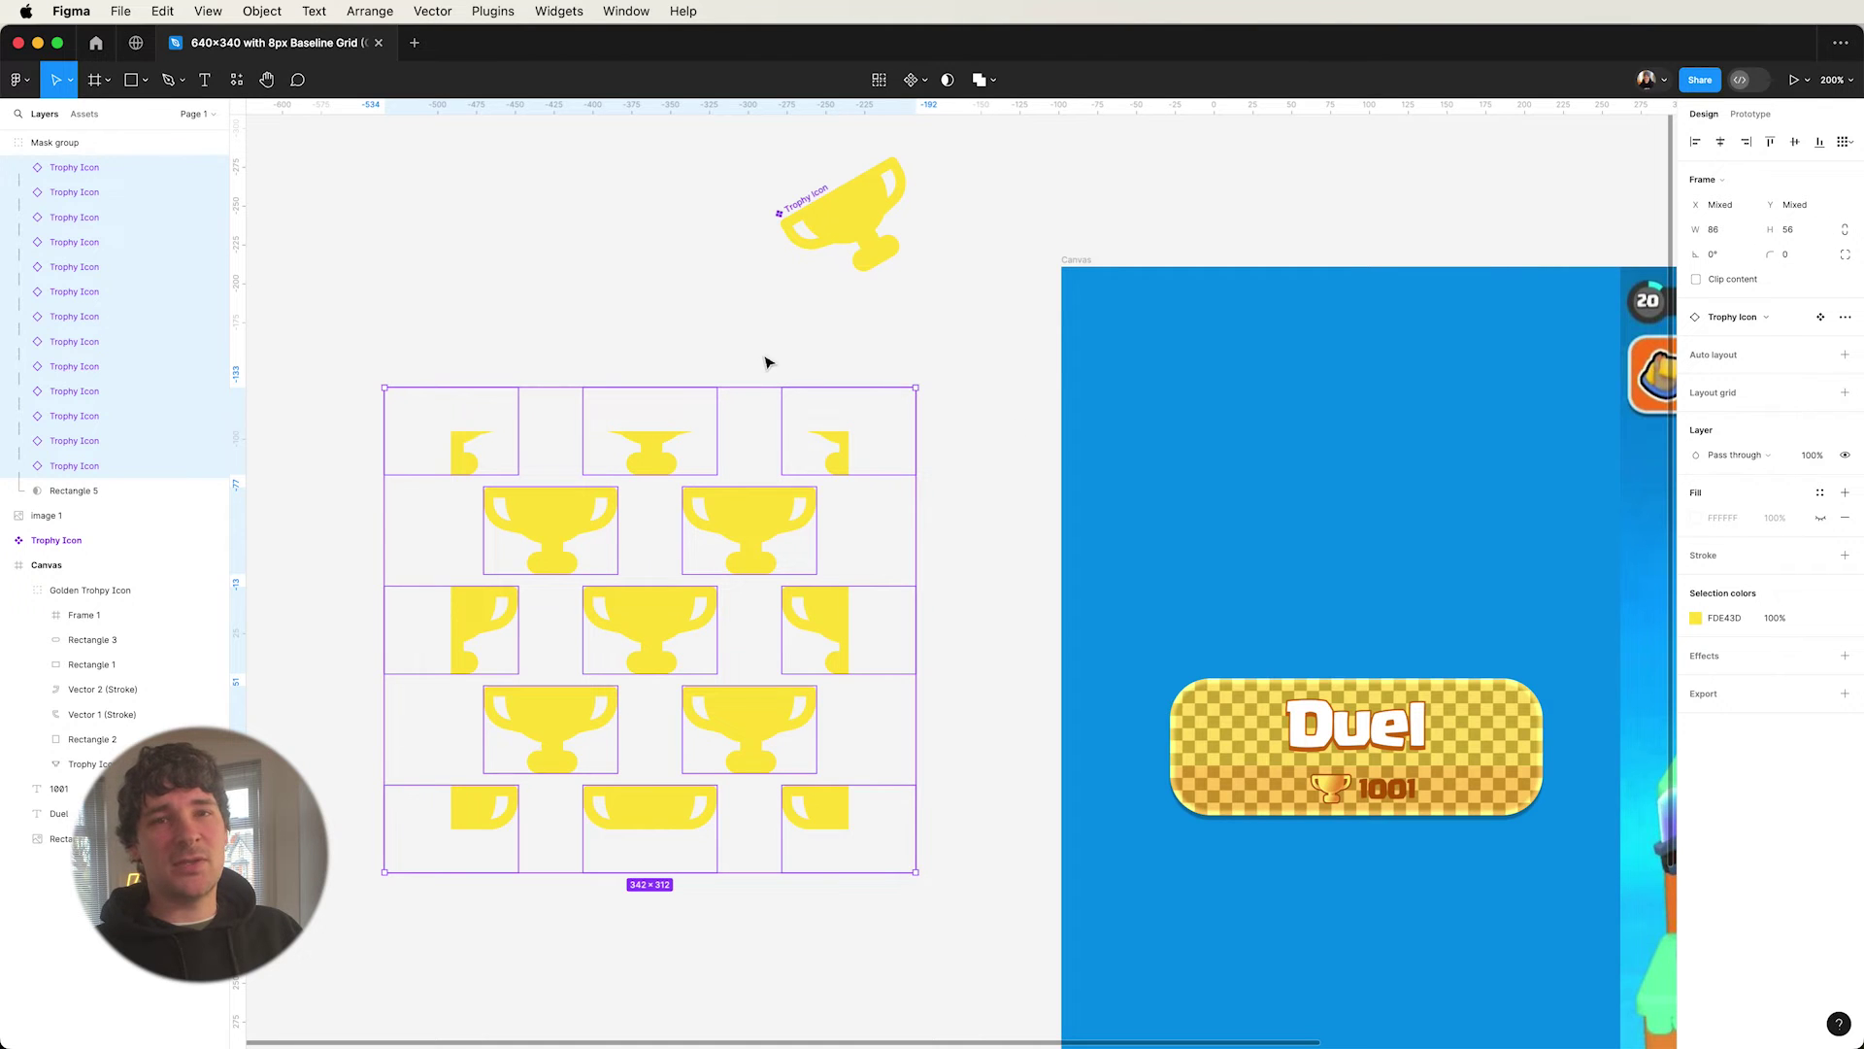
pyautogui.rightClick(766, 525)
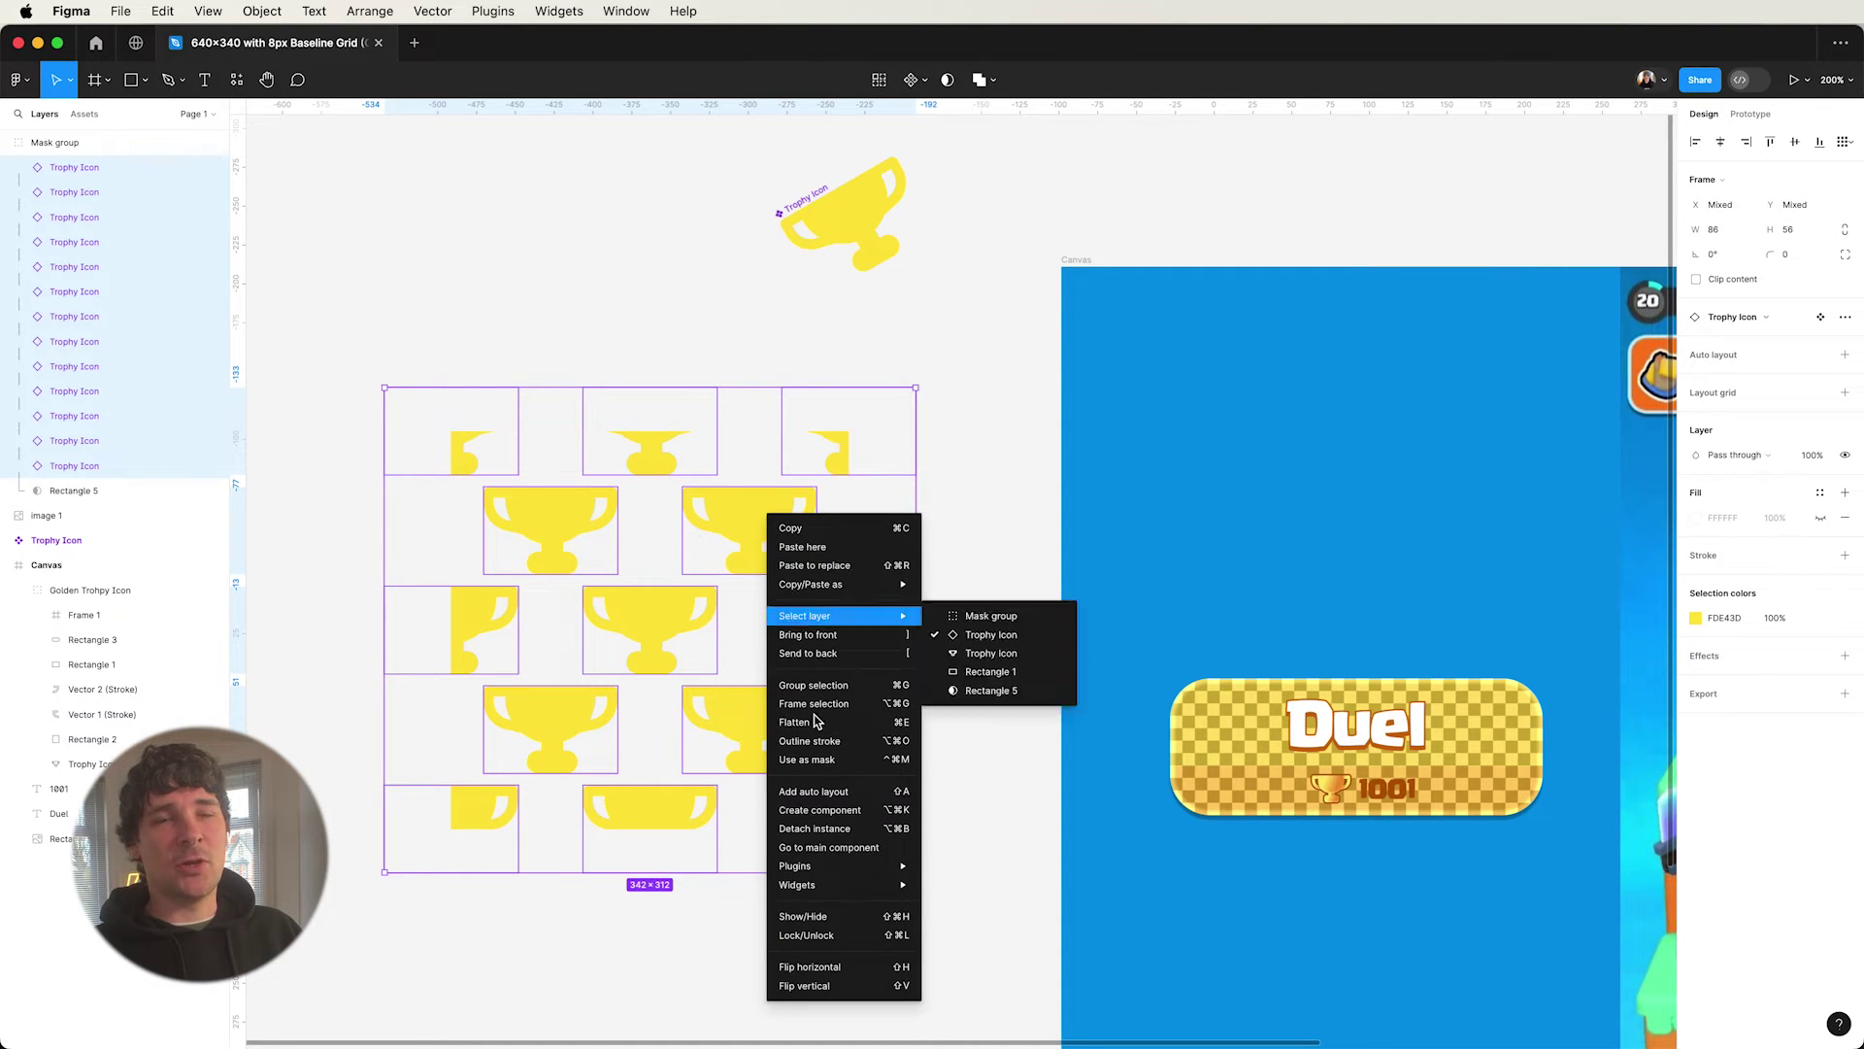
pyautogui.moveTo(861, 865)
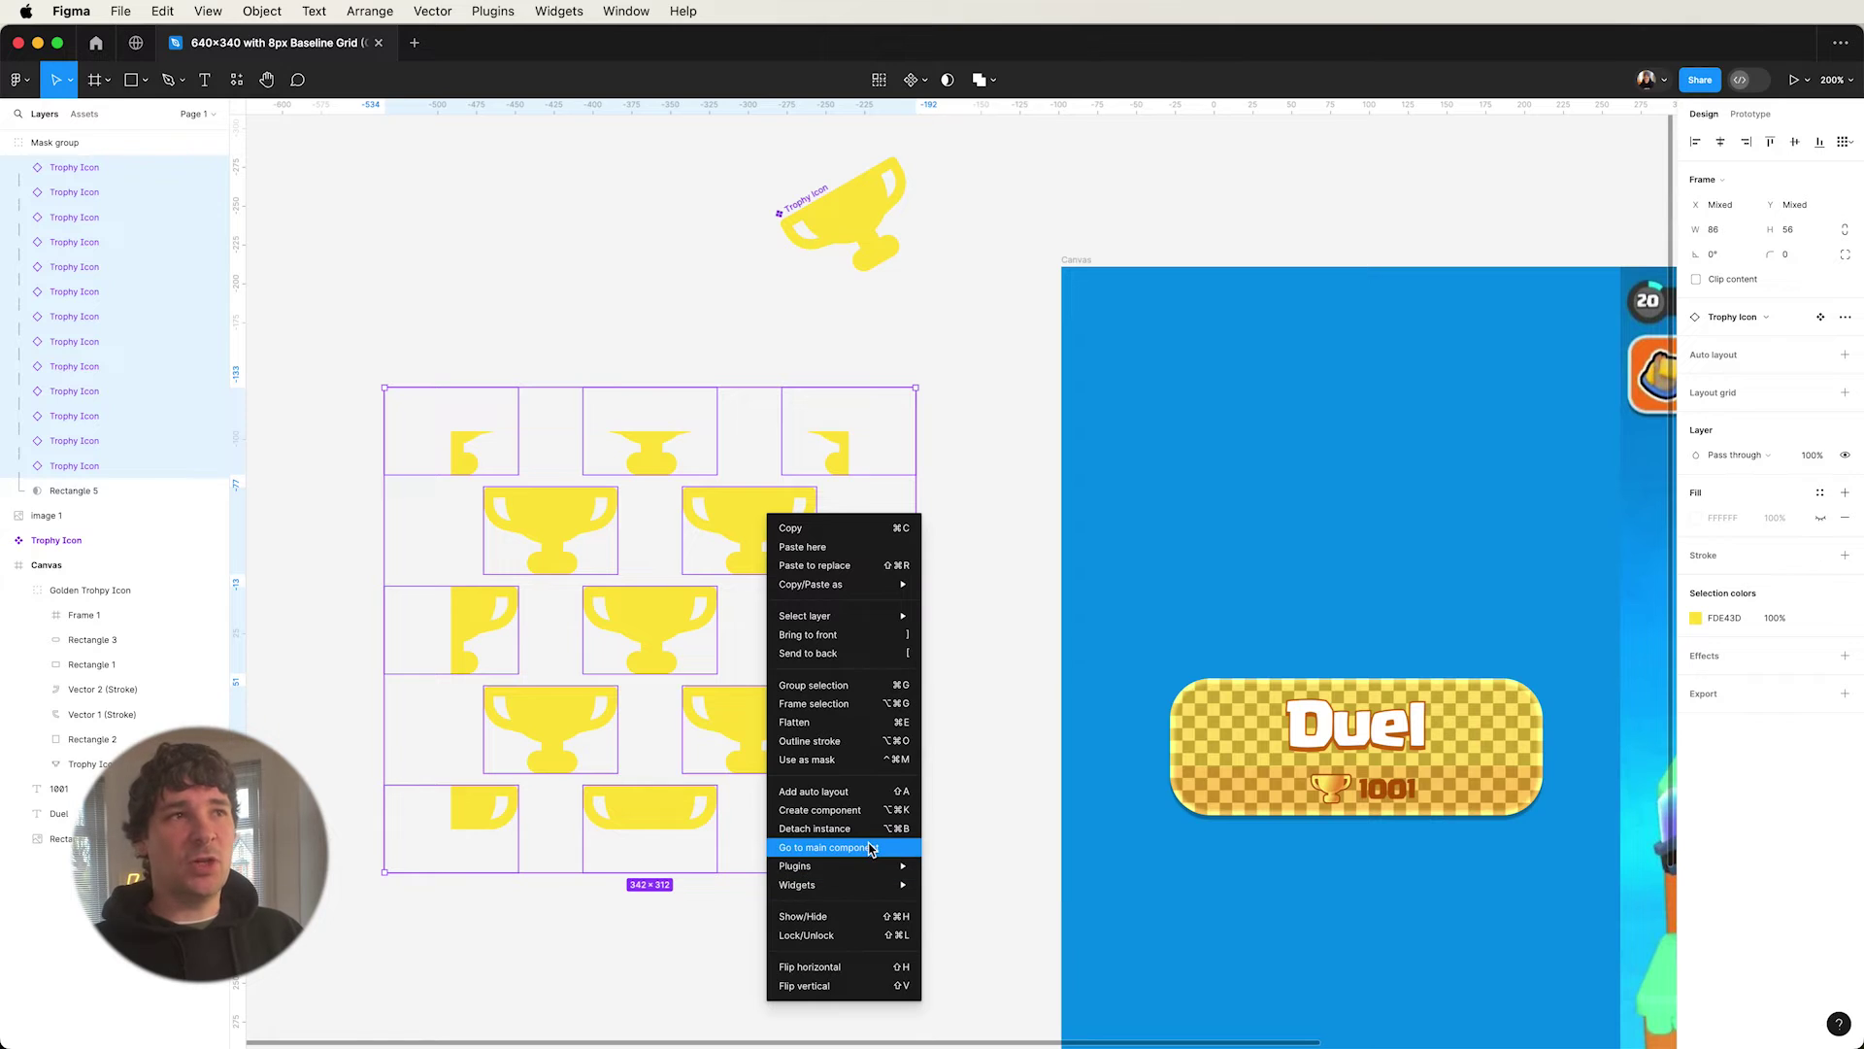
pyautogui.moveTo(870, 583)
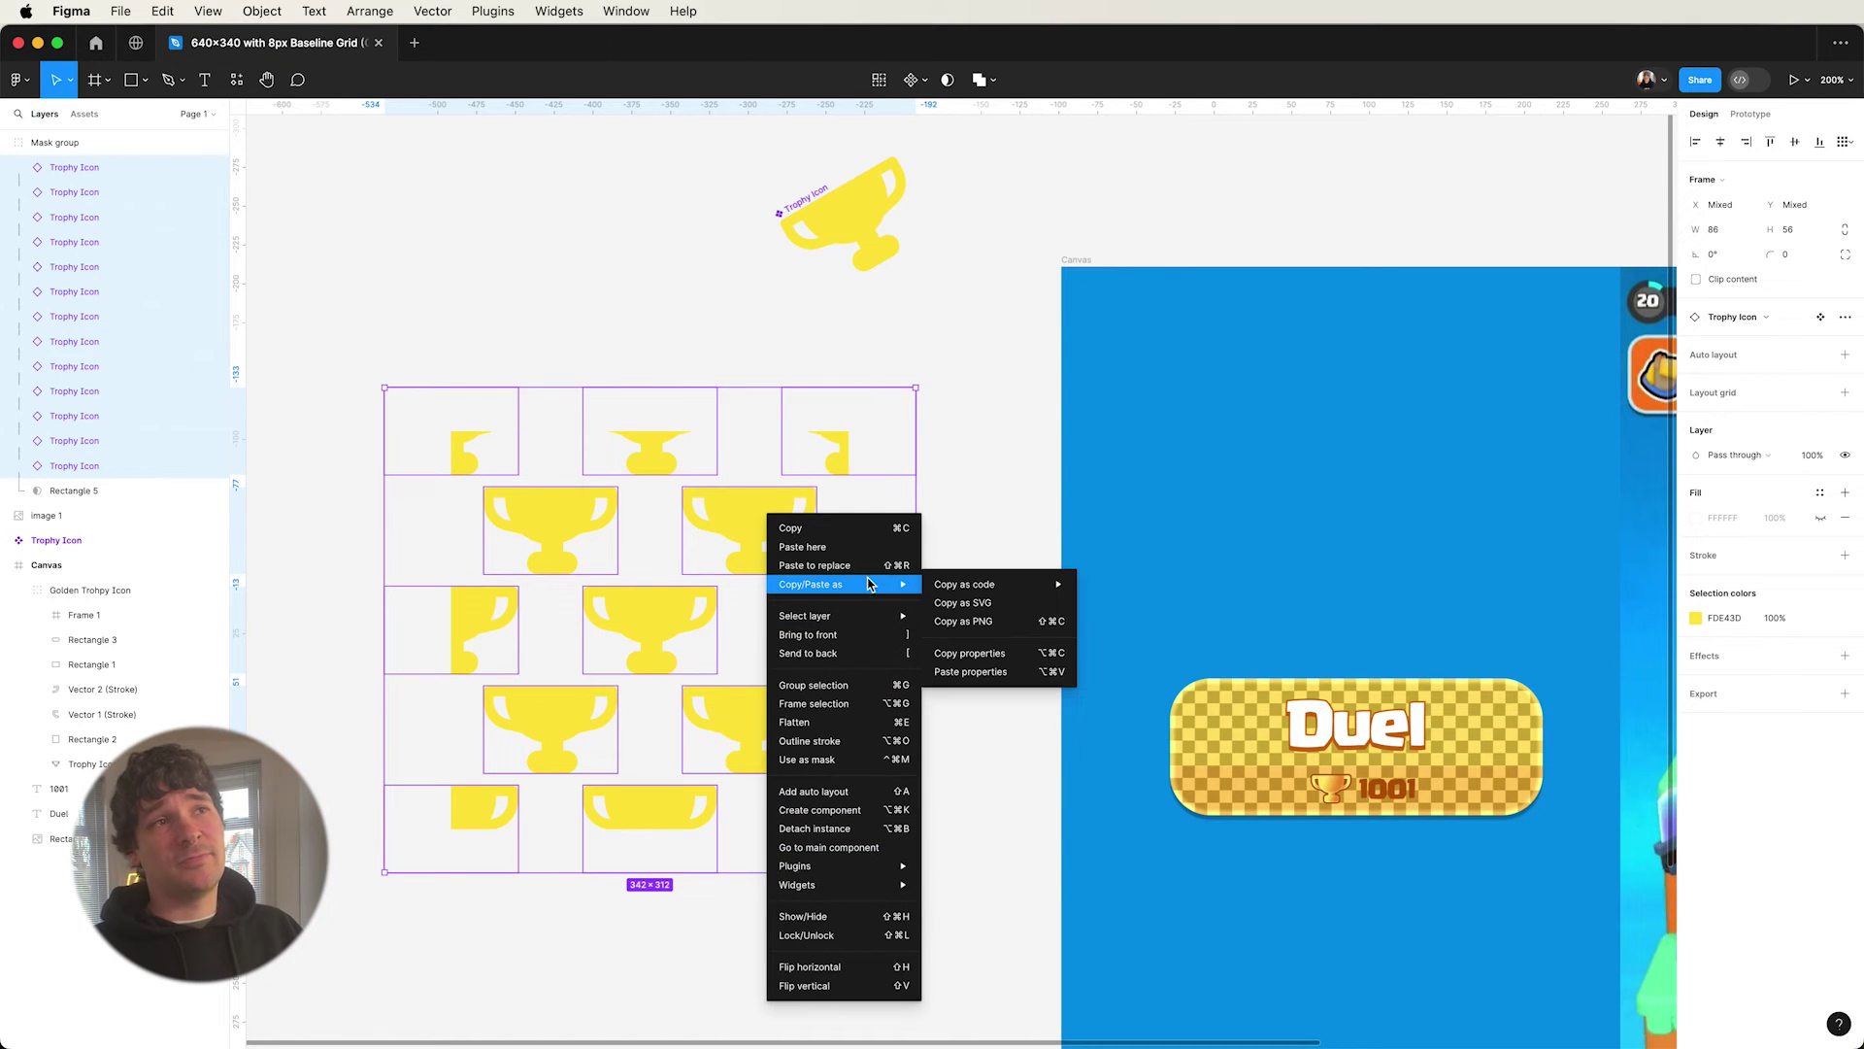
pyautogui.click(970, 652)
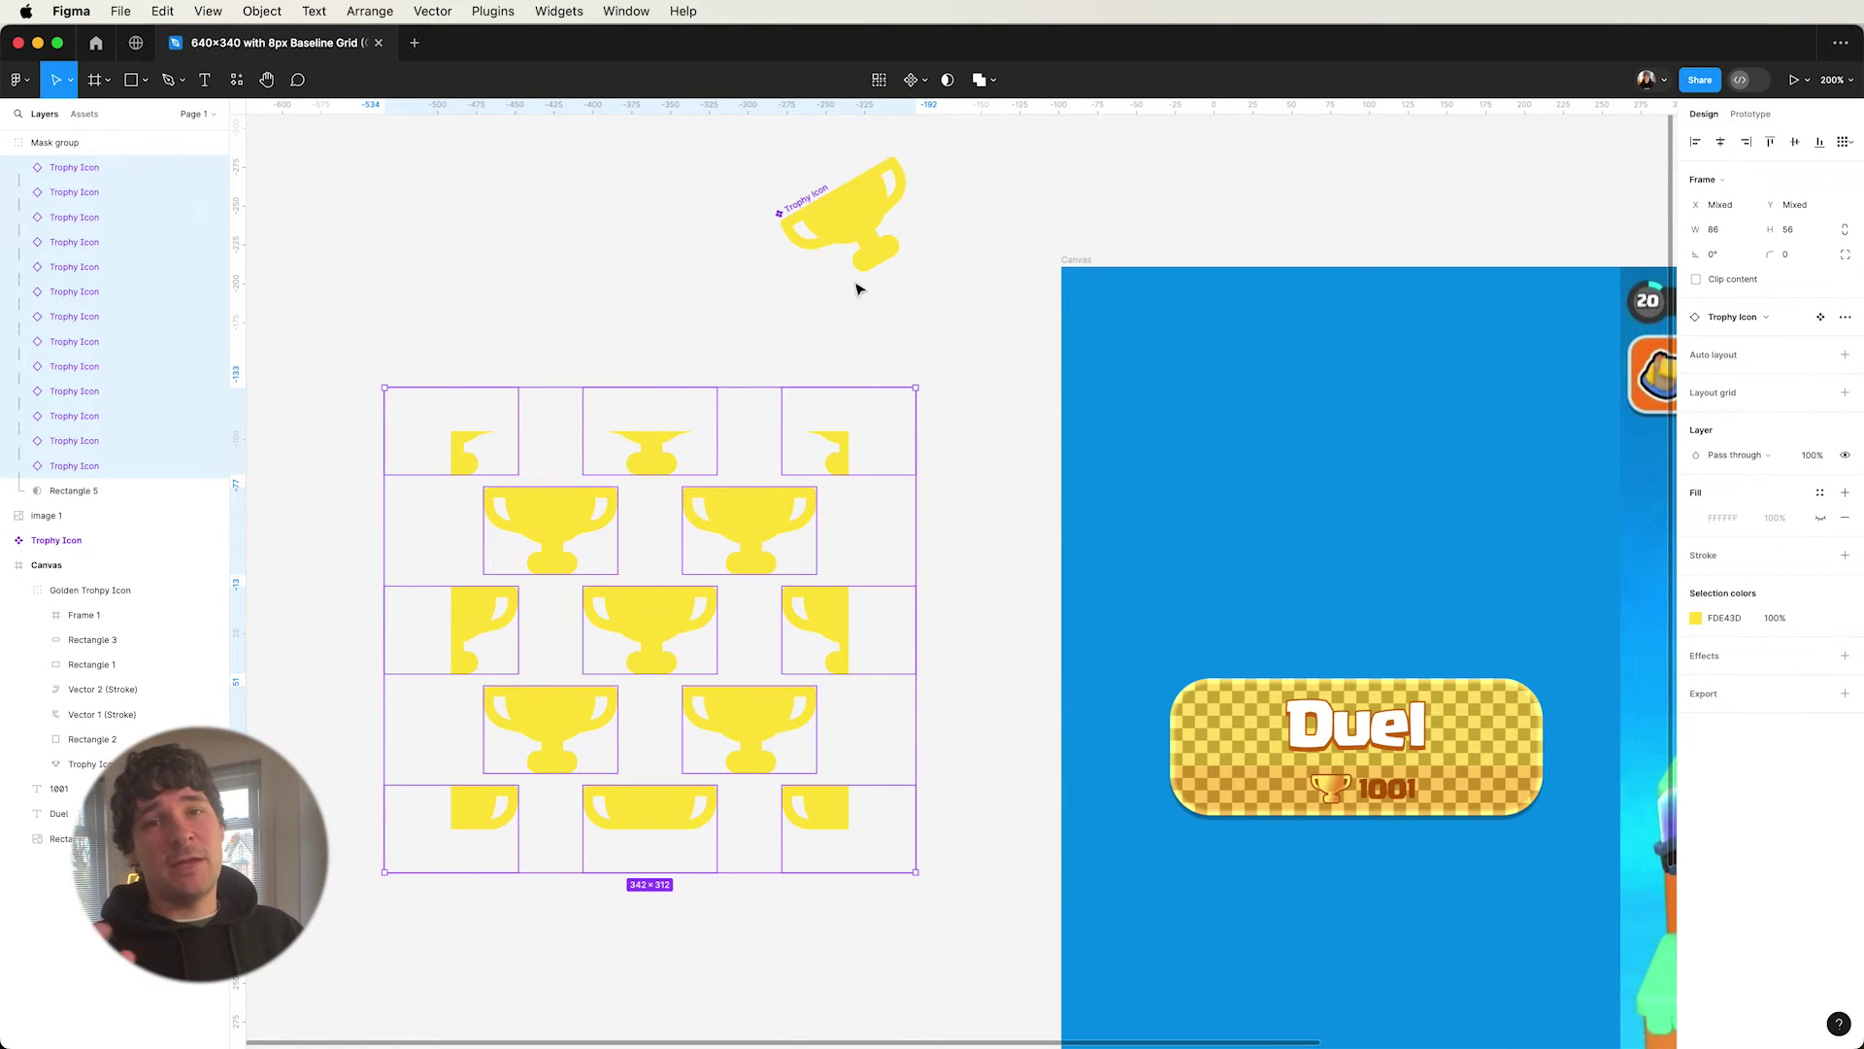
pyautogui.rightClick(855, 206)
pyautogui.moveTo(956, 525)
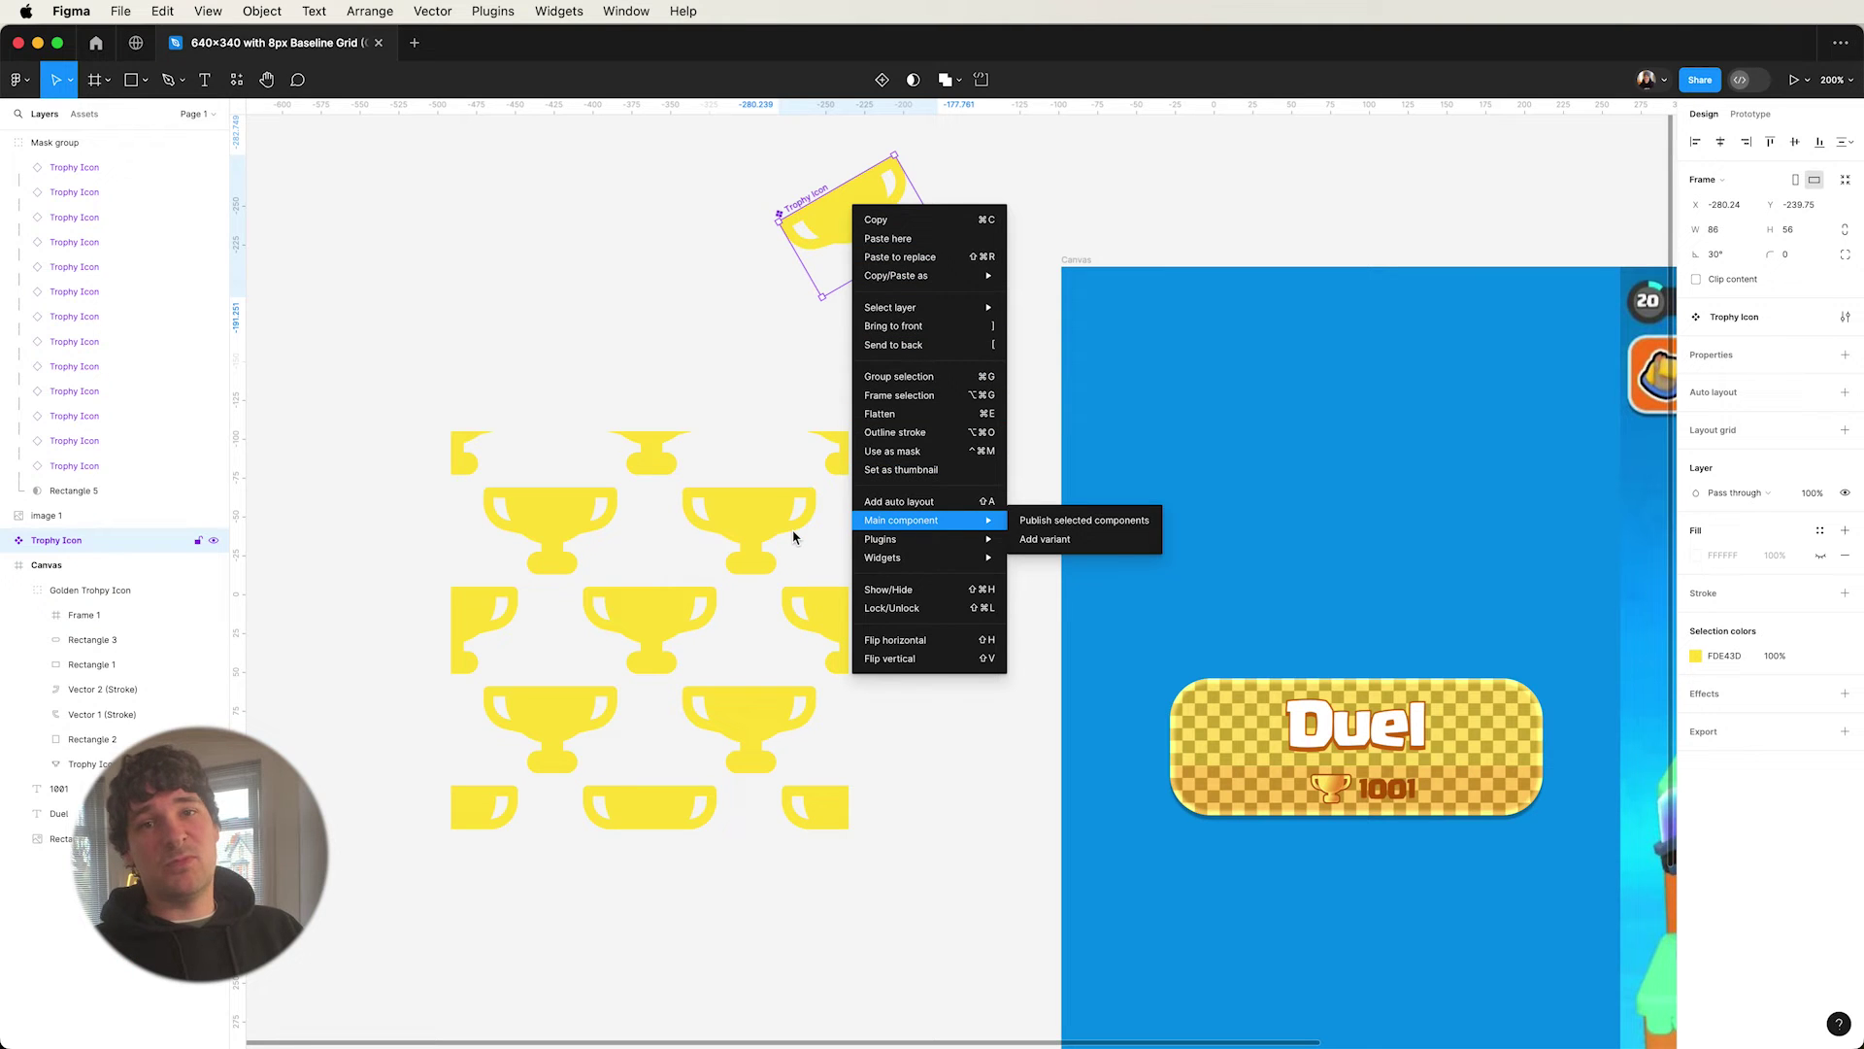
pyautogui.click(785, 527)
pyautogui.keyDown('super'); pyautogui.click(767, 525); pyautogui.keyUp('super')
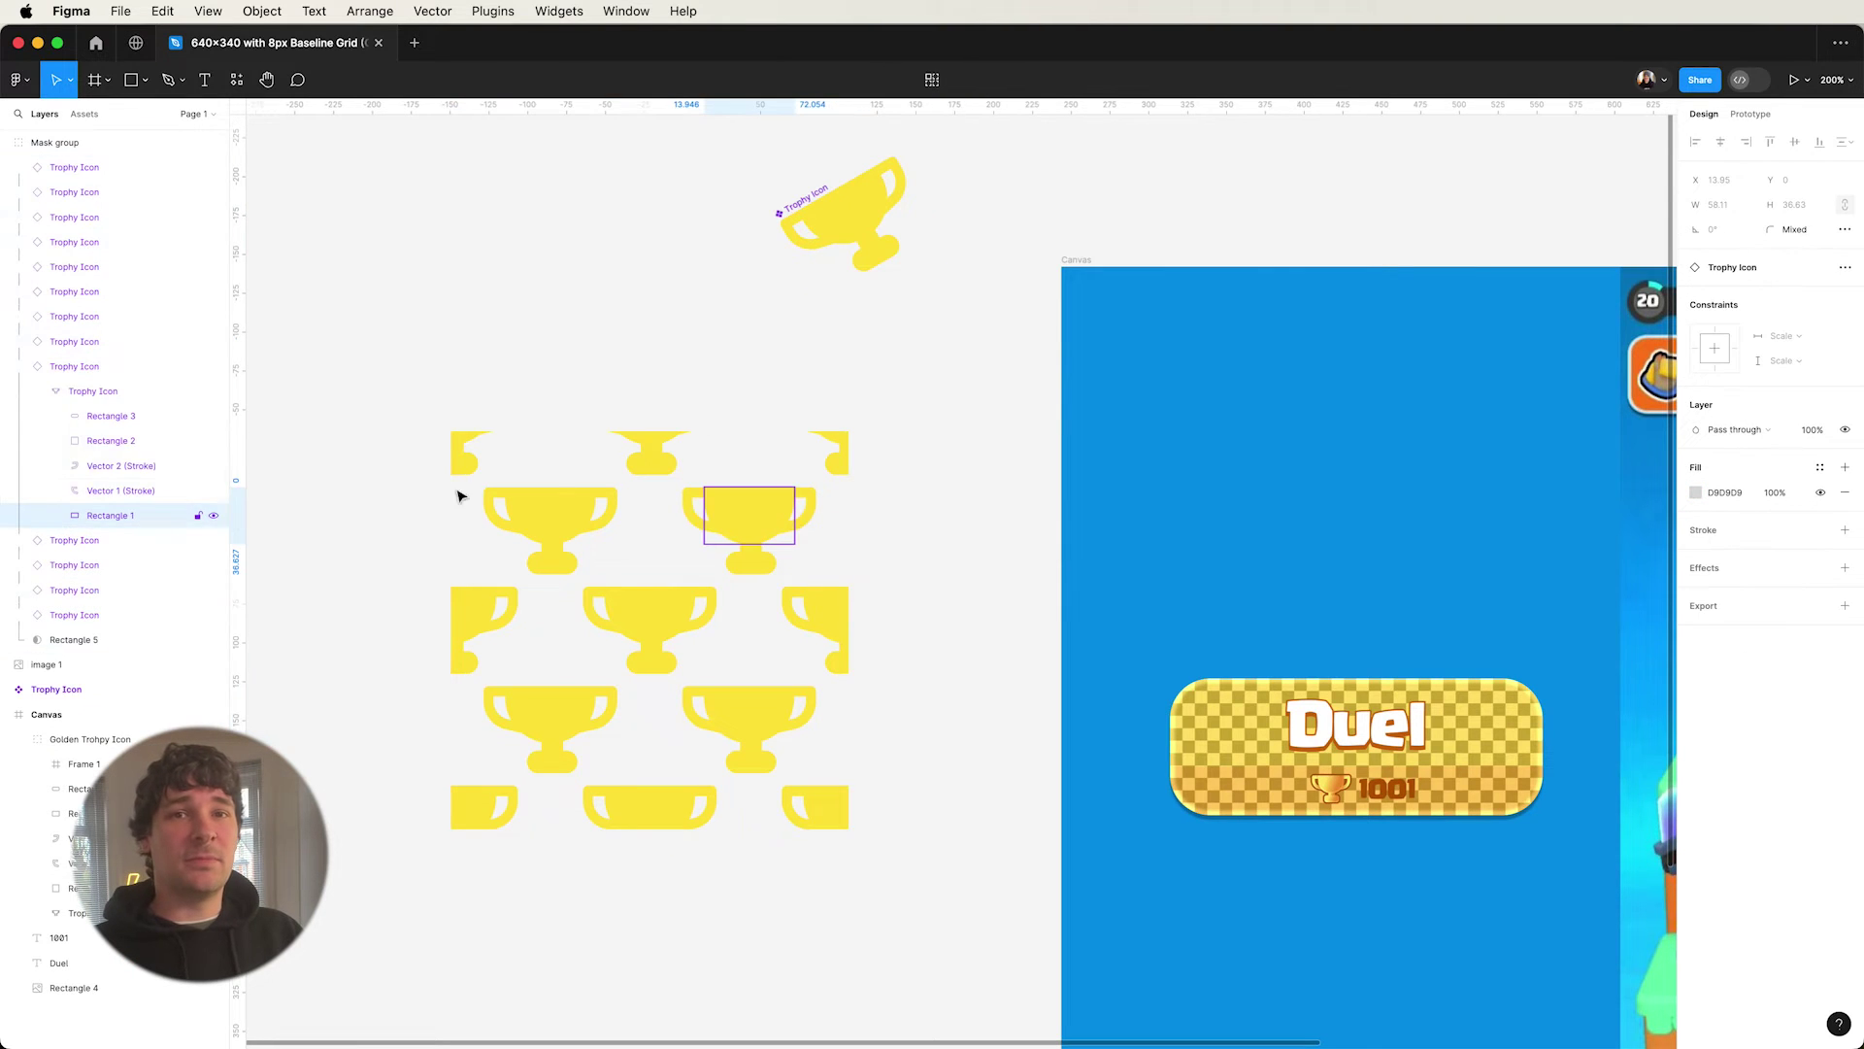
pyautogui.click(29, 366)
pyautogui.click(44, 369)
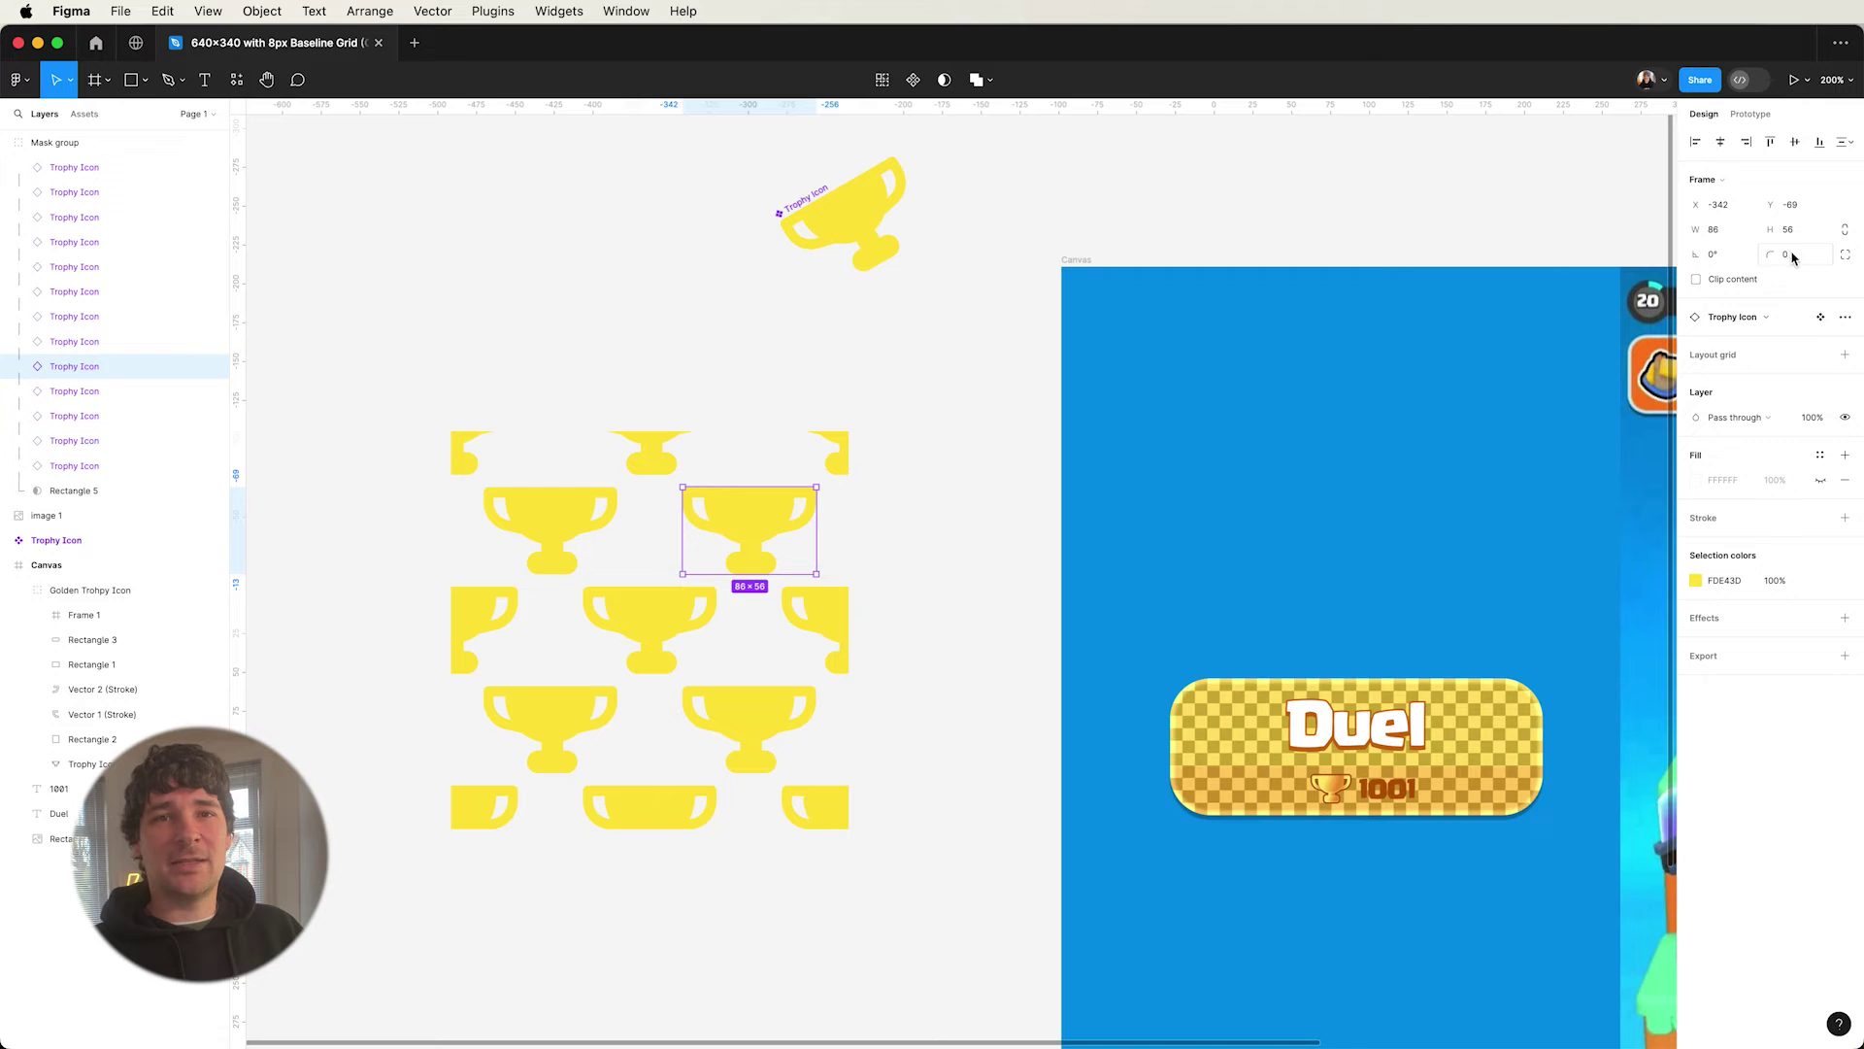
# - Rotate all the Trophy Icon instances inside the mask group by 30°
pyautogui.click(154, 466)
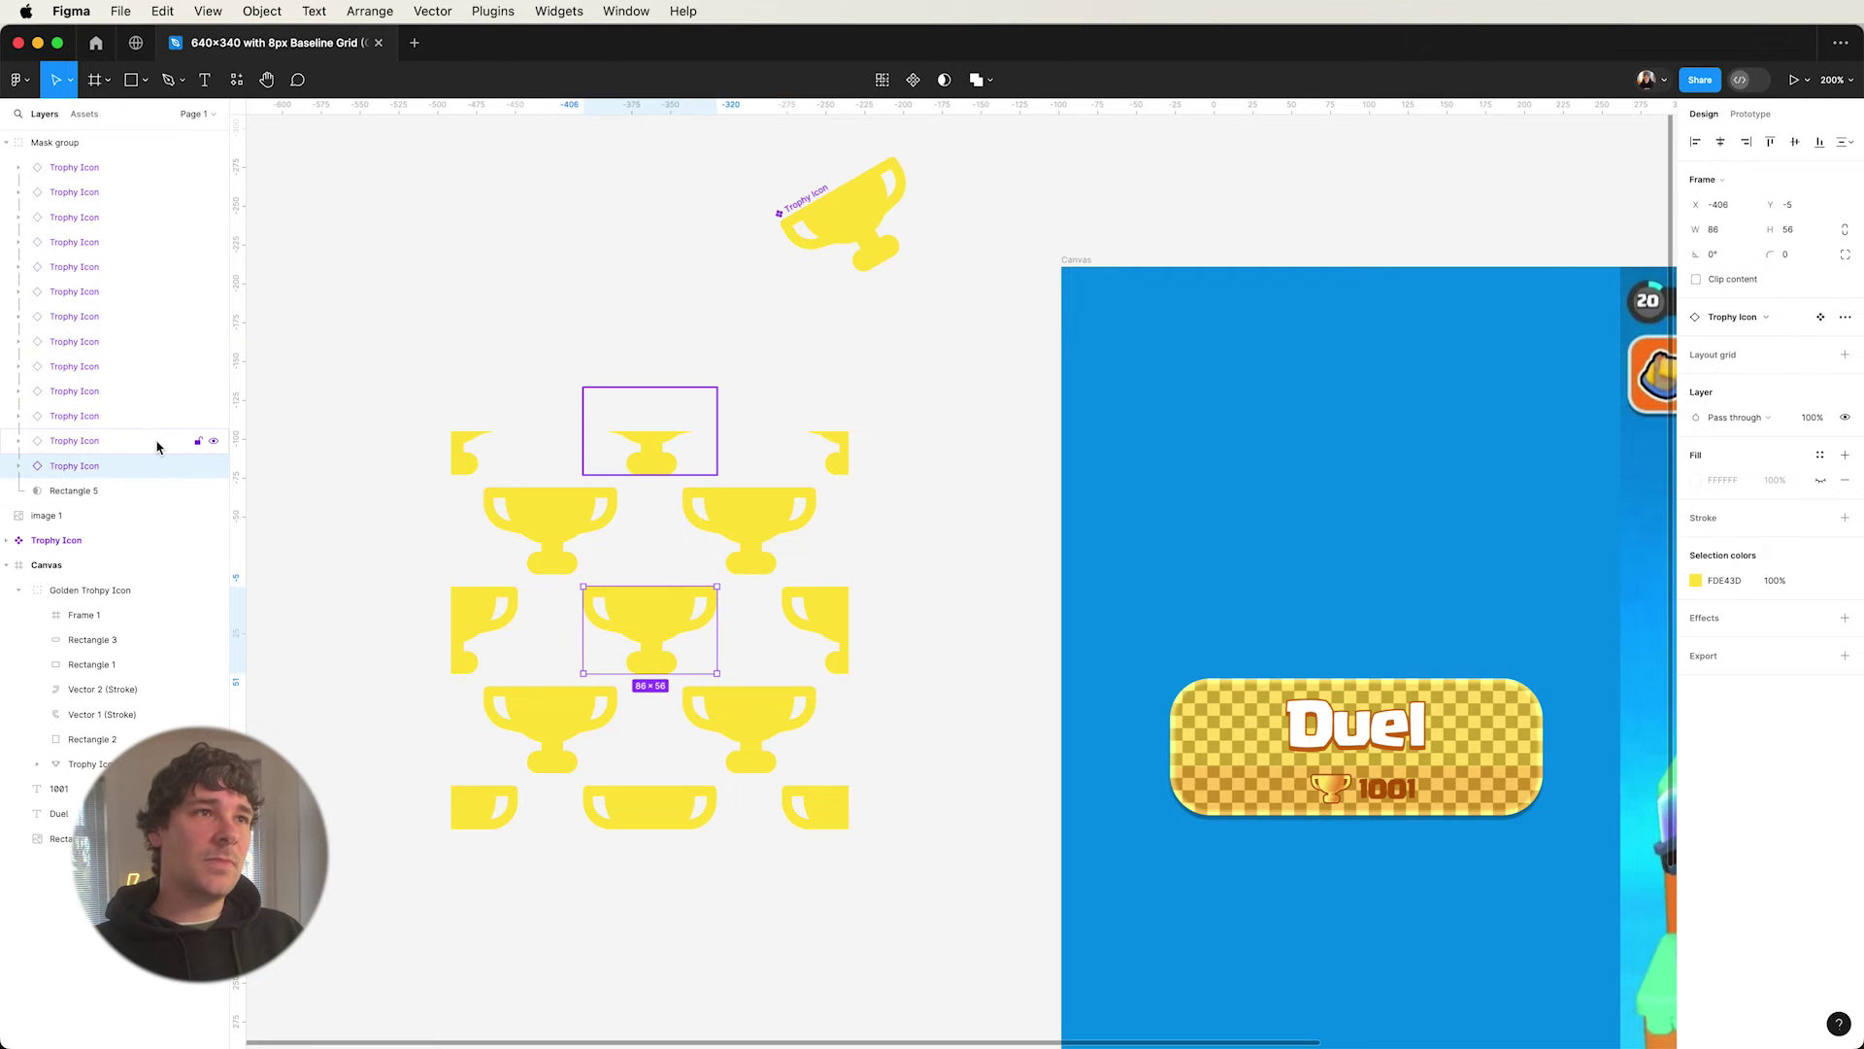
pyautogui.keyDown('shift'); pyautogui.click(42, 167); pyautogui.keyUp('shift')
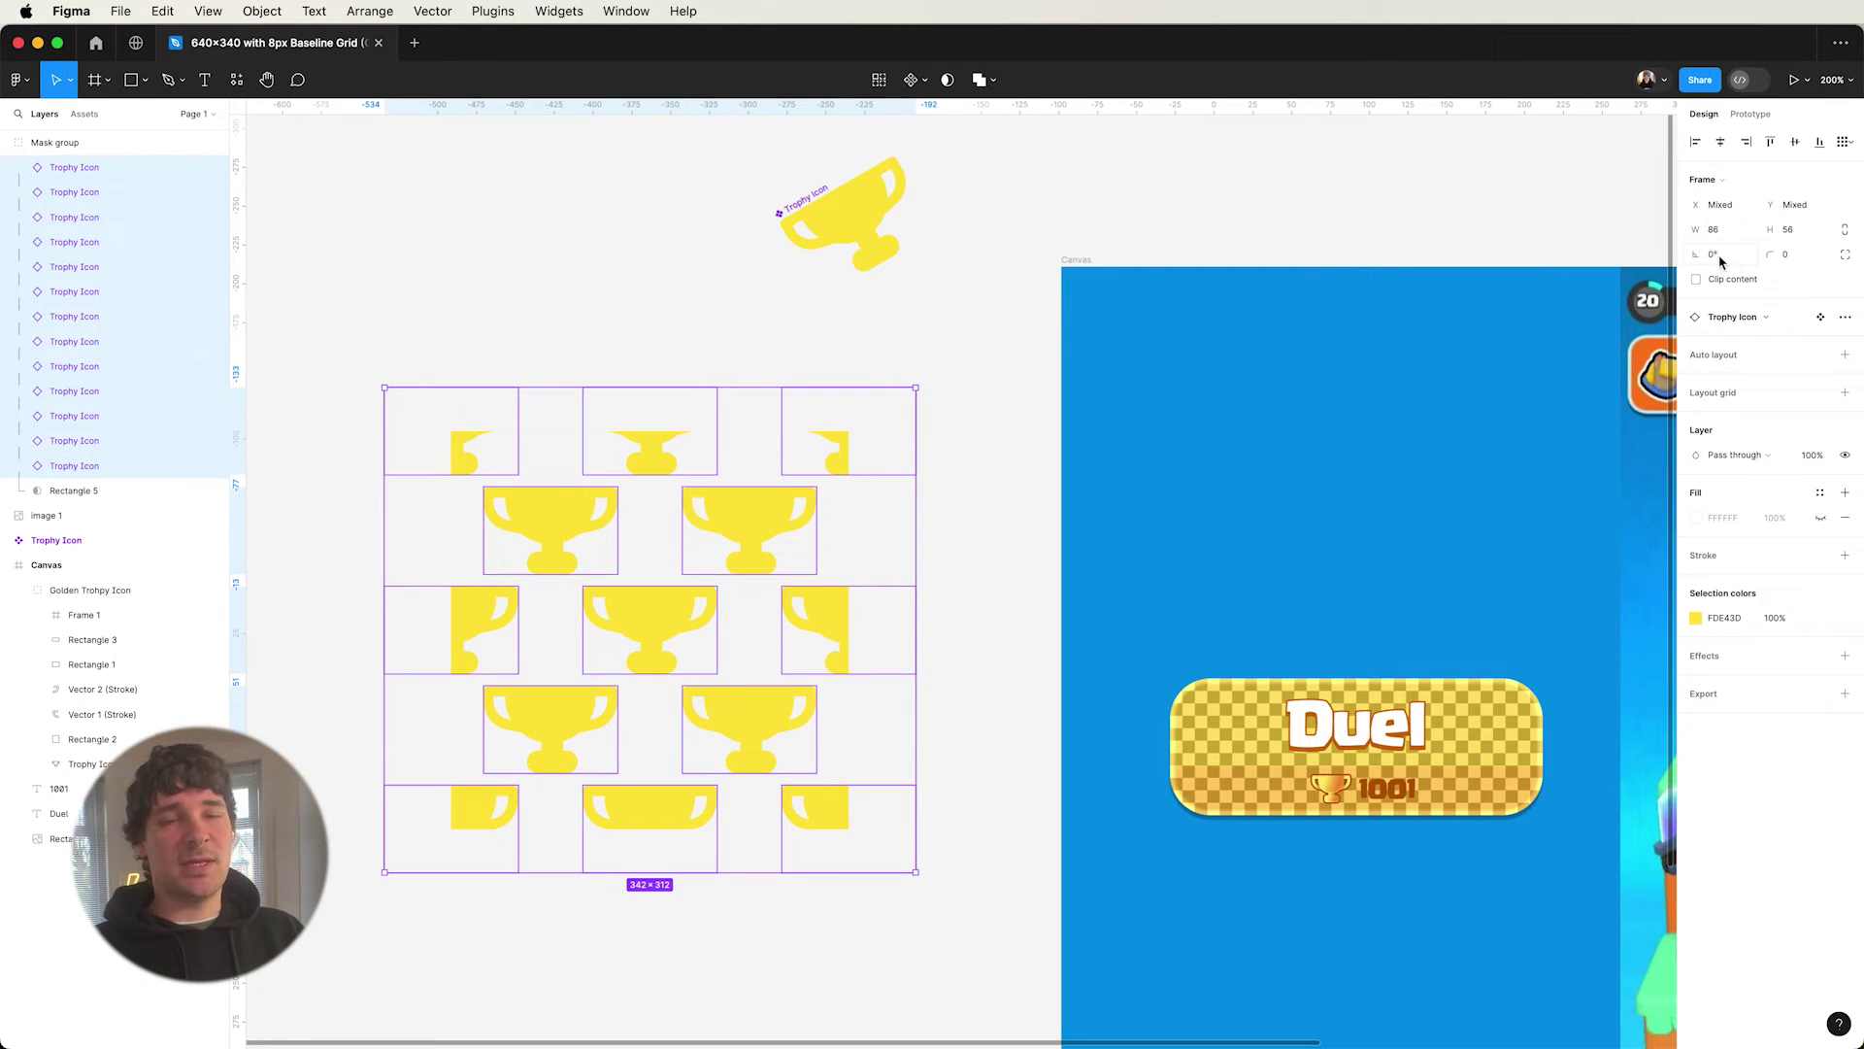
pyautogui.write('30')
pyautogui.press('Return')
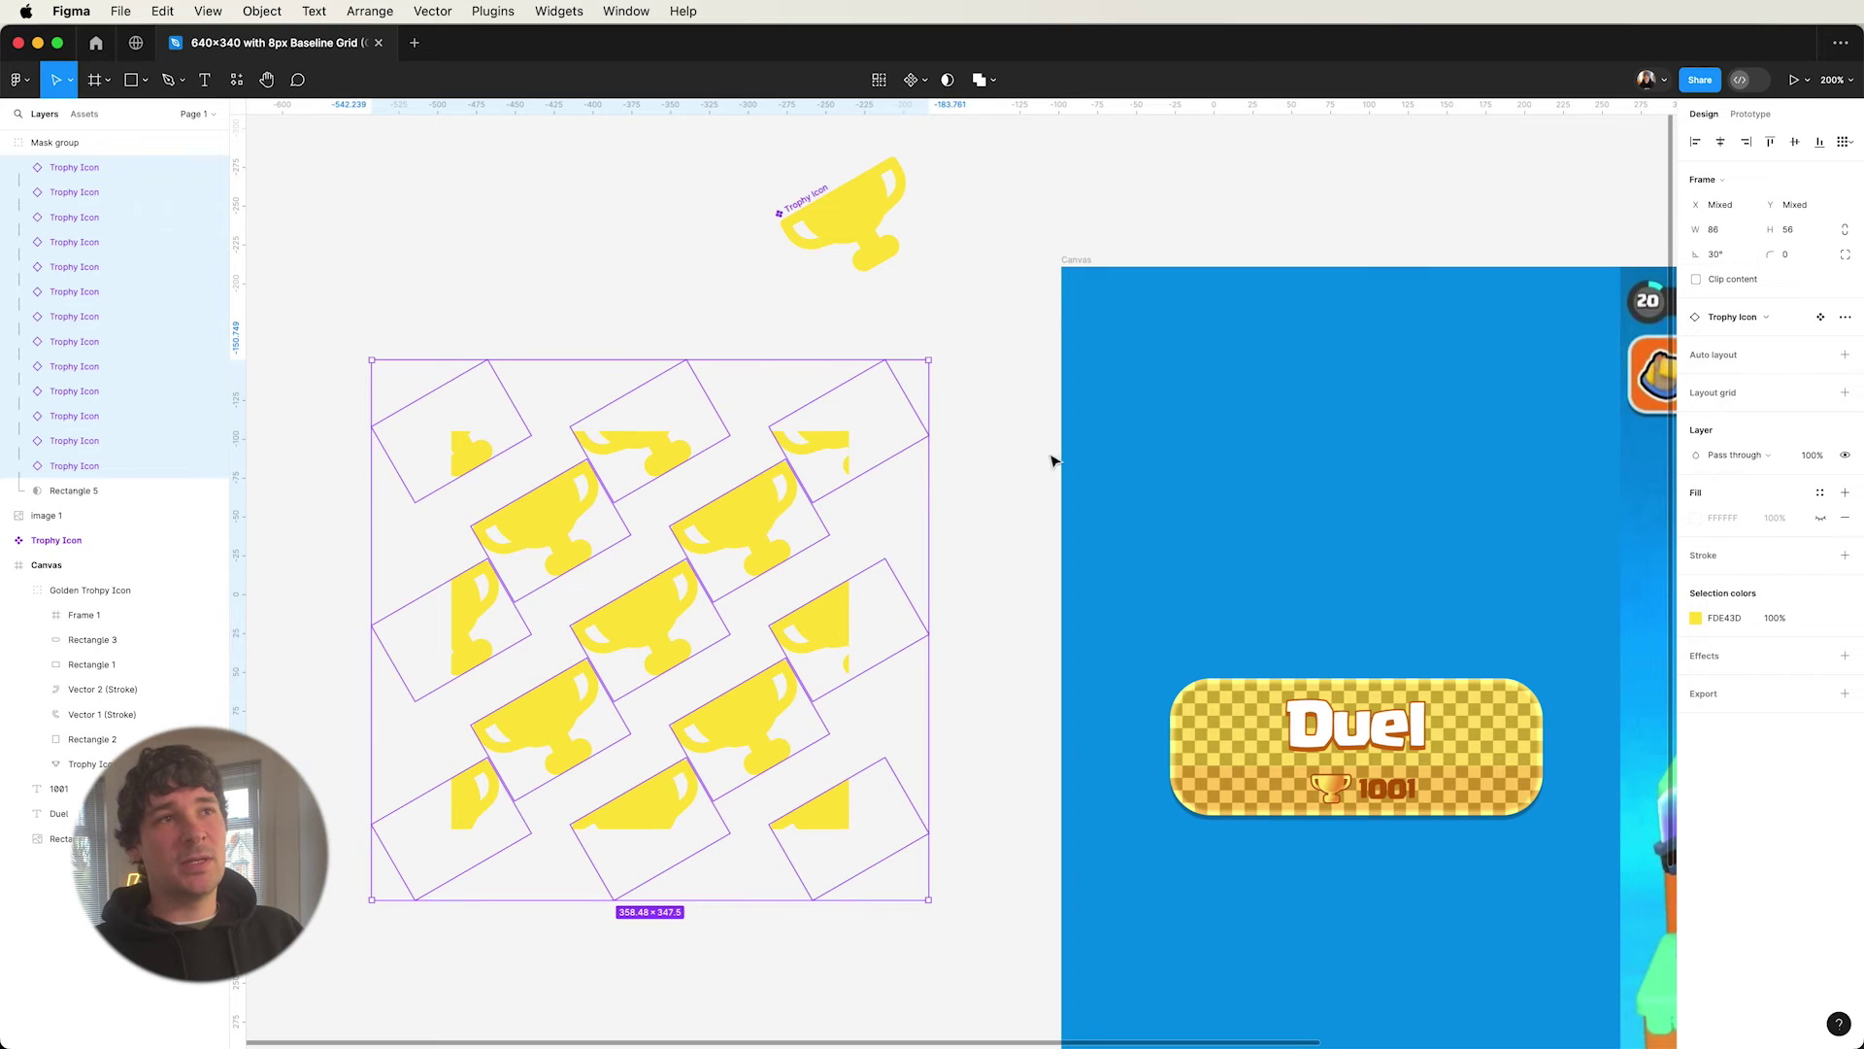
pyautogui.click(1010, 505)
# - Test the pattern's seamless tiling by placing three copies of the mask group around the original, and delete the copies
pyautogui.click(658, 560)
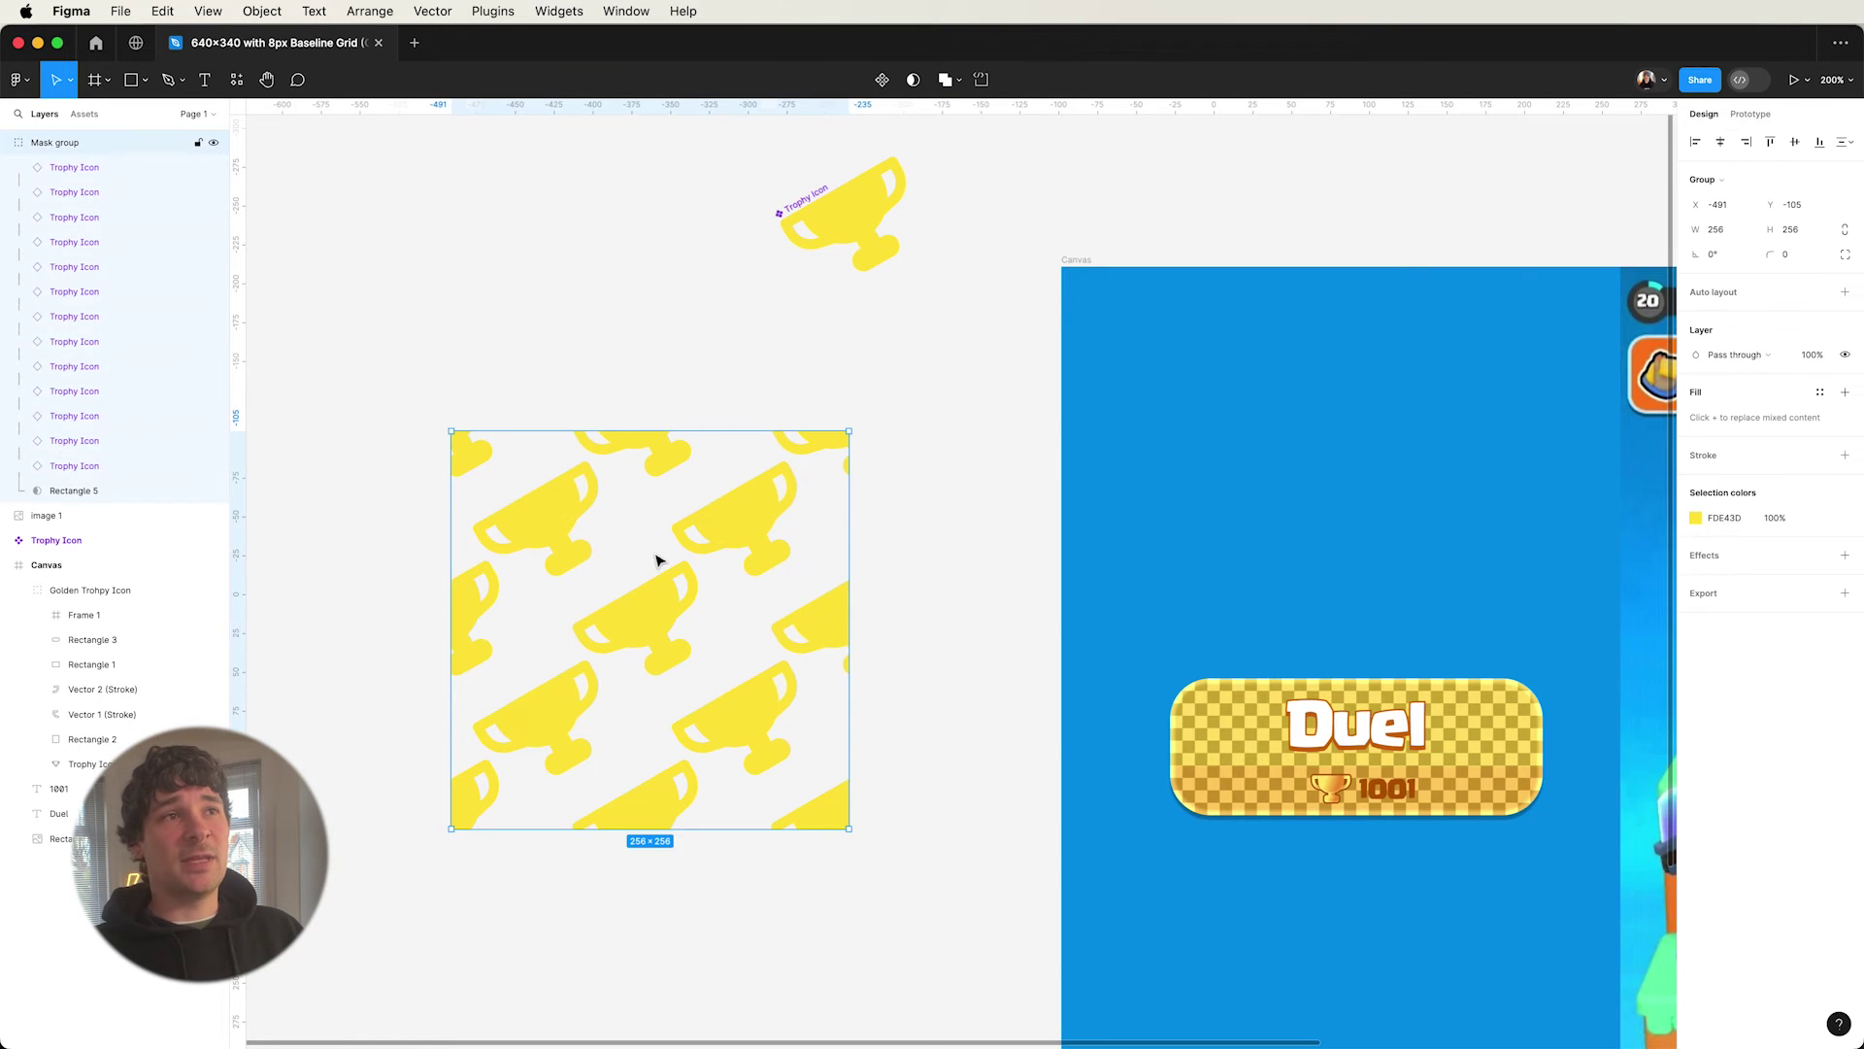
pyautogui.moveTo(621, 558); pyautogui.dragTo(558, 894)
pyautogui.click(935, 358)
pyautogui.click(393, 870)
pyautogui.click(659, 922)
pyautogui.keyDown('shift'); pyautogui.click(903, 922); pyautogui.keyUp('shift')
pyautogui.keyDown('shift'); pyautogui.click(990, 729); pyautogui.keyUp('shift')
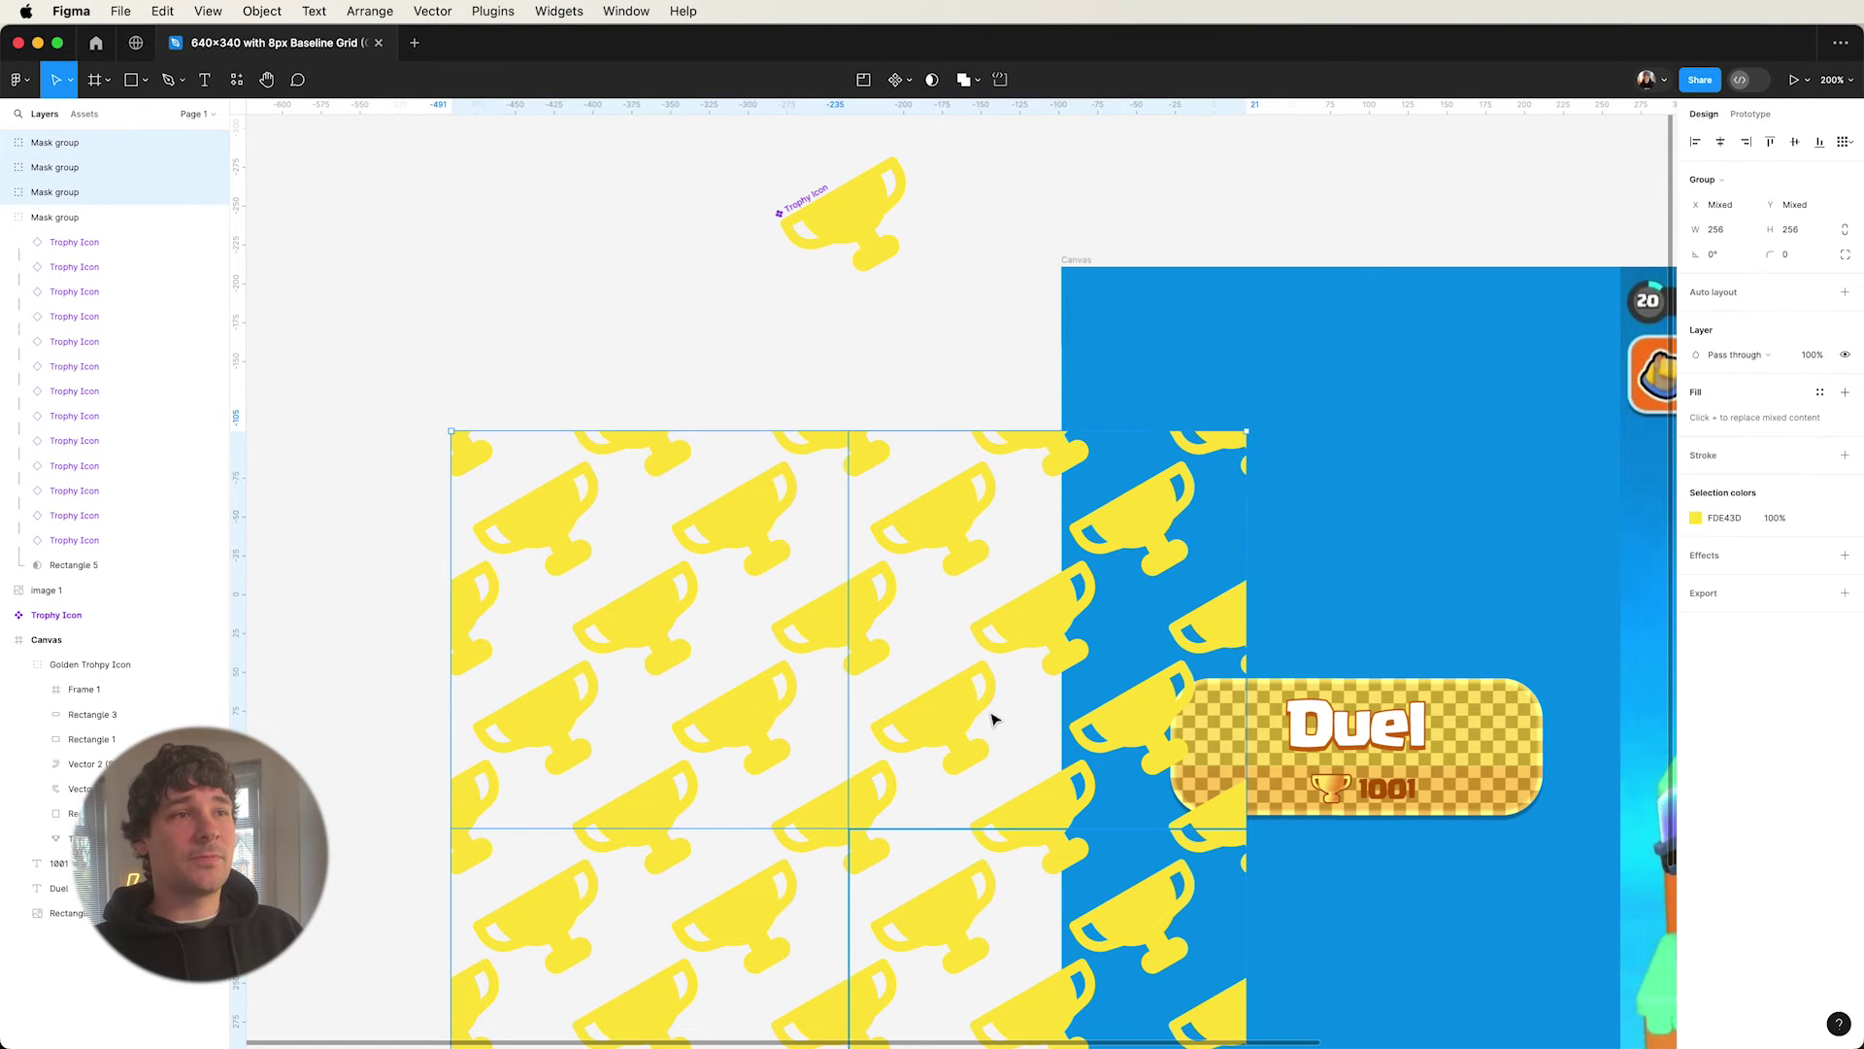
pyautogui.press('Delete')
# - Reset the main Trophy Icon component's rotation to 0°
pyautogui.click(802, 204)
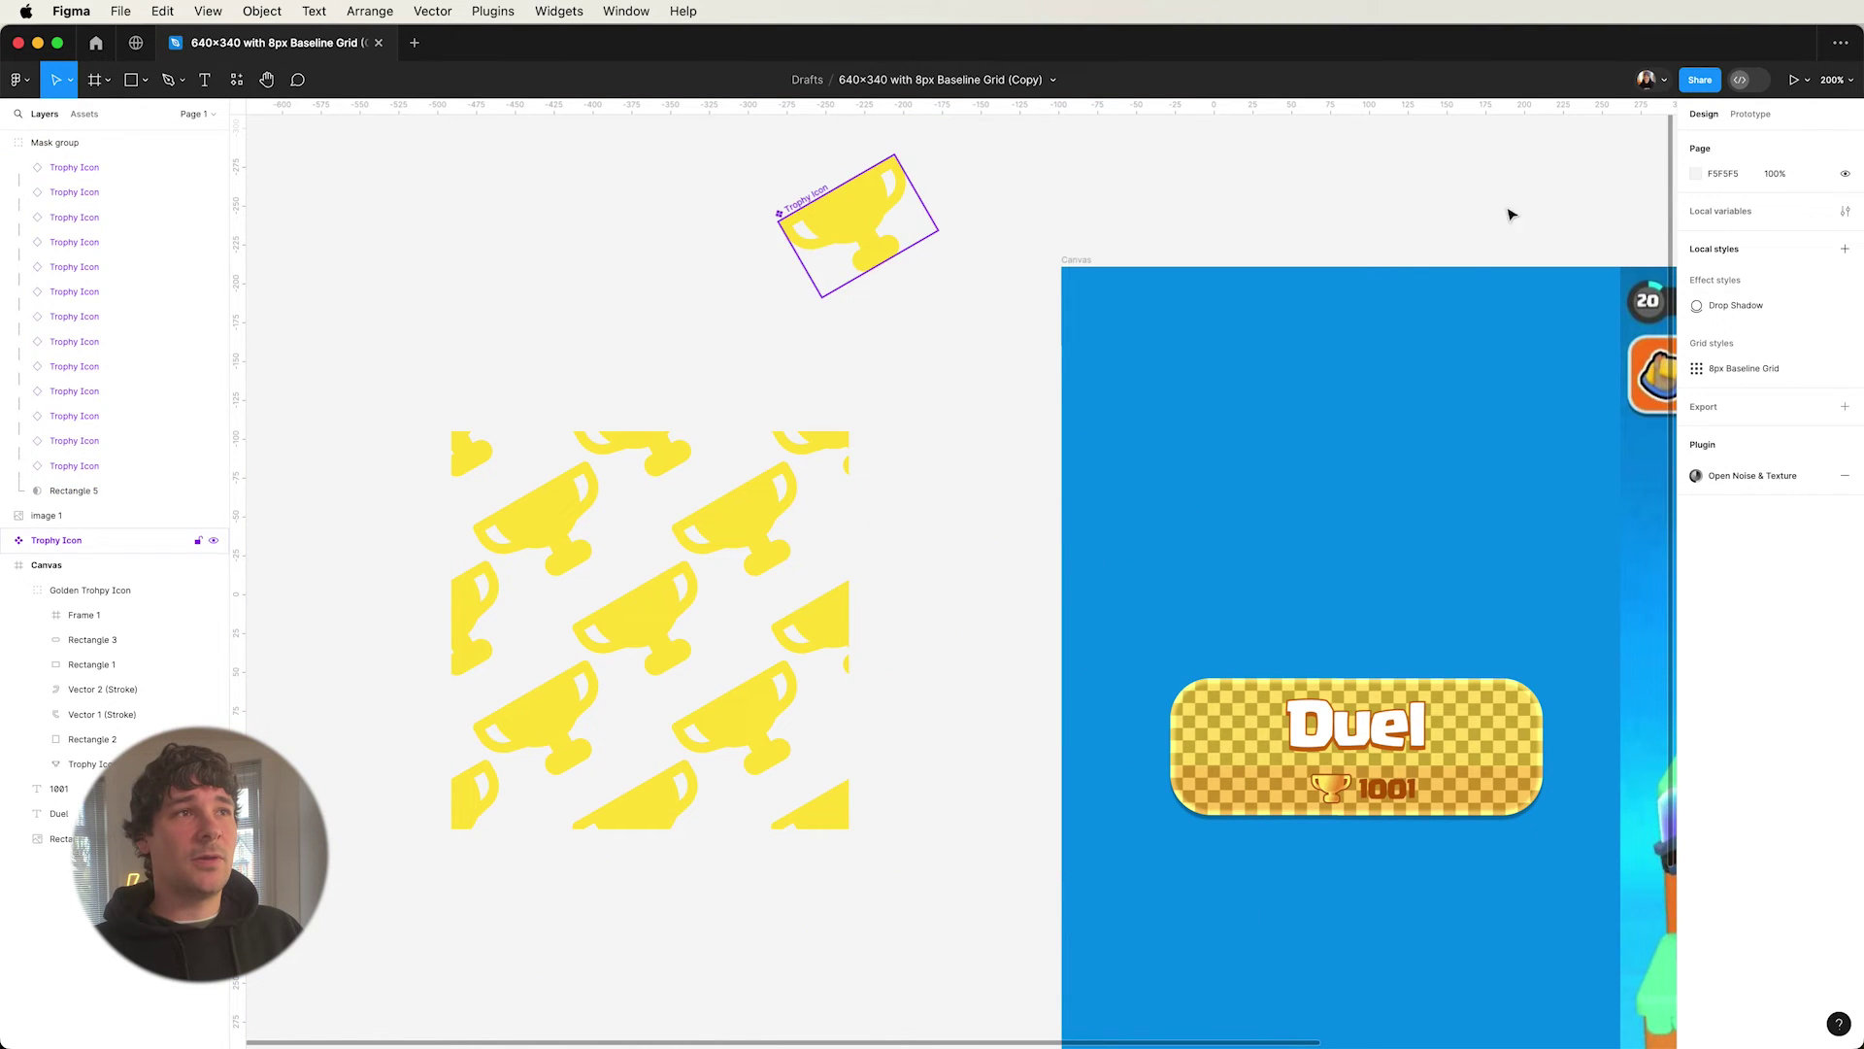
pyautogui.write('0')
pyautogui.press('Return')
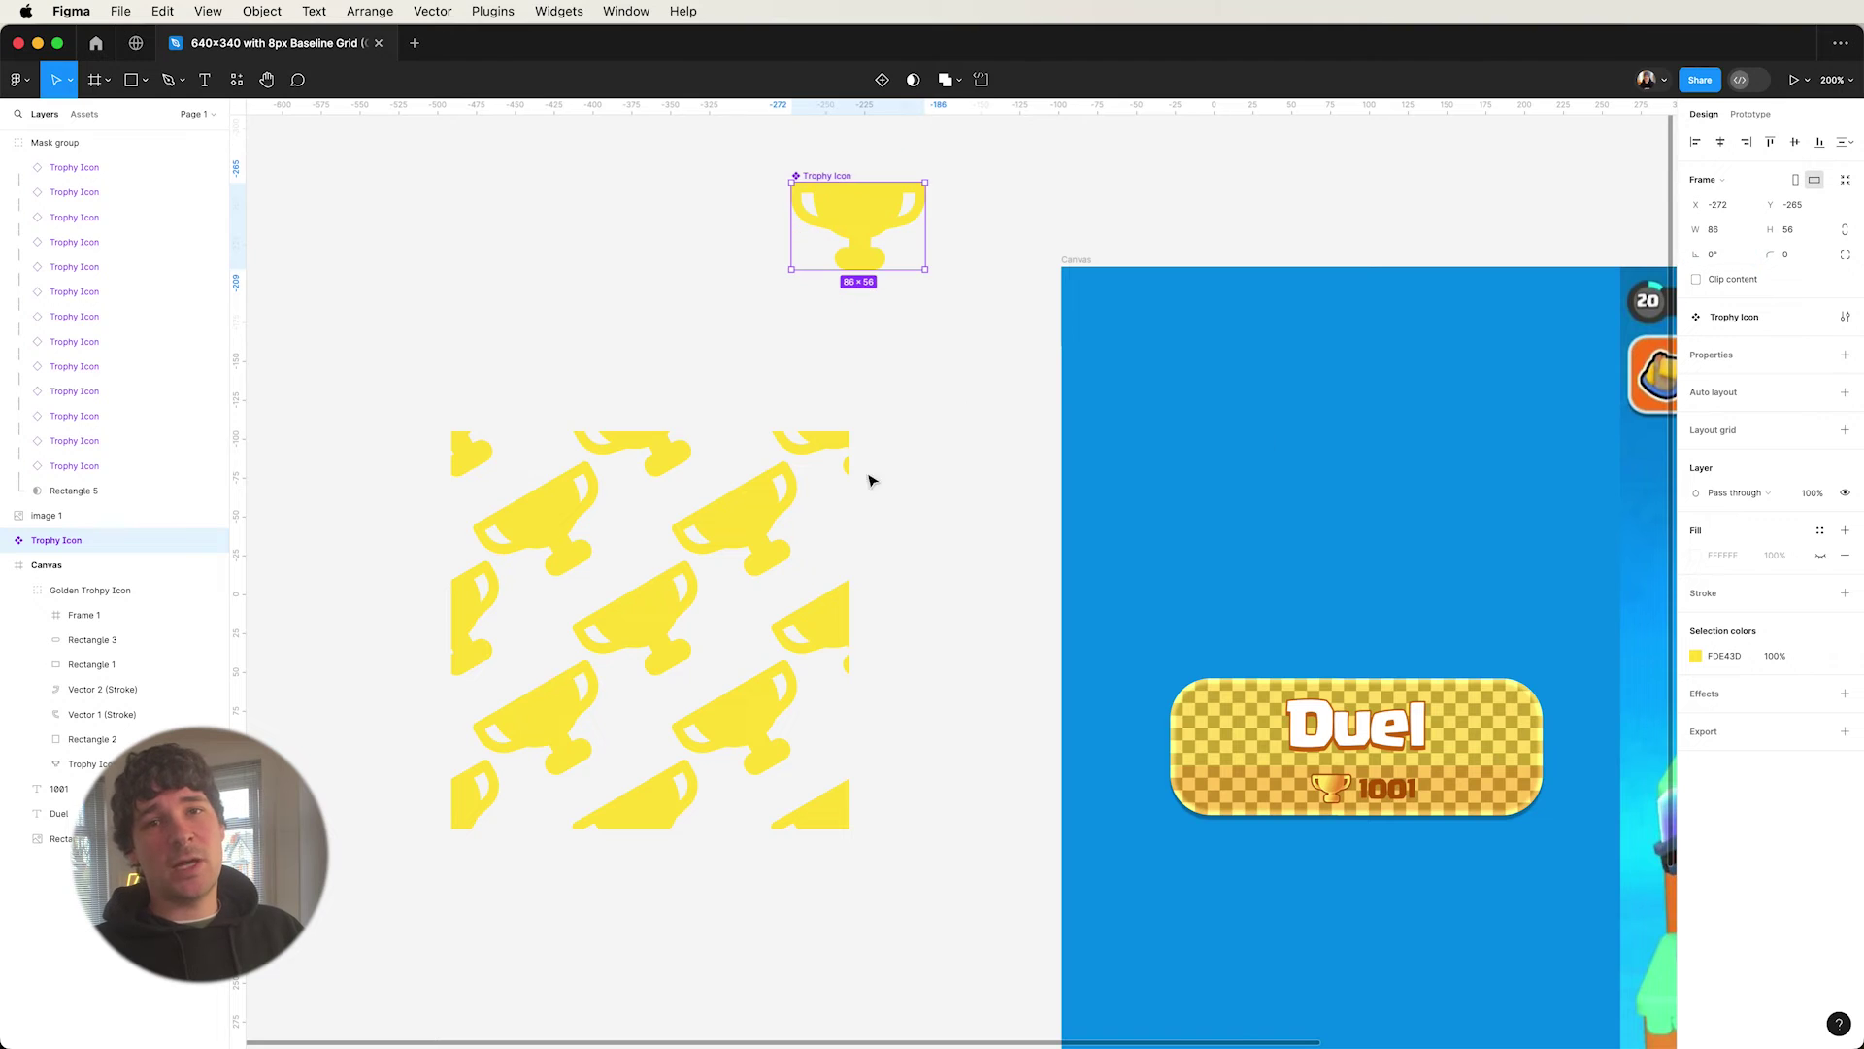
# - Add a 1x PNG export setting to the trophy pattern's mask group and rename the group Trophy Texture
pyautogui.click(583, 492)
pyautogui.click(1842, 595)
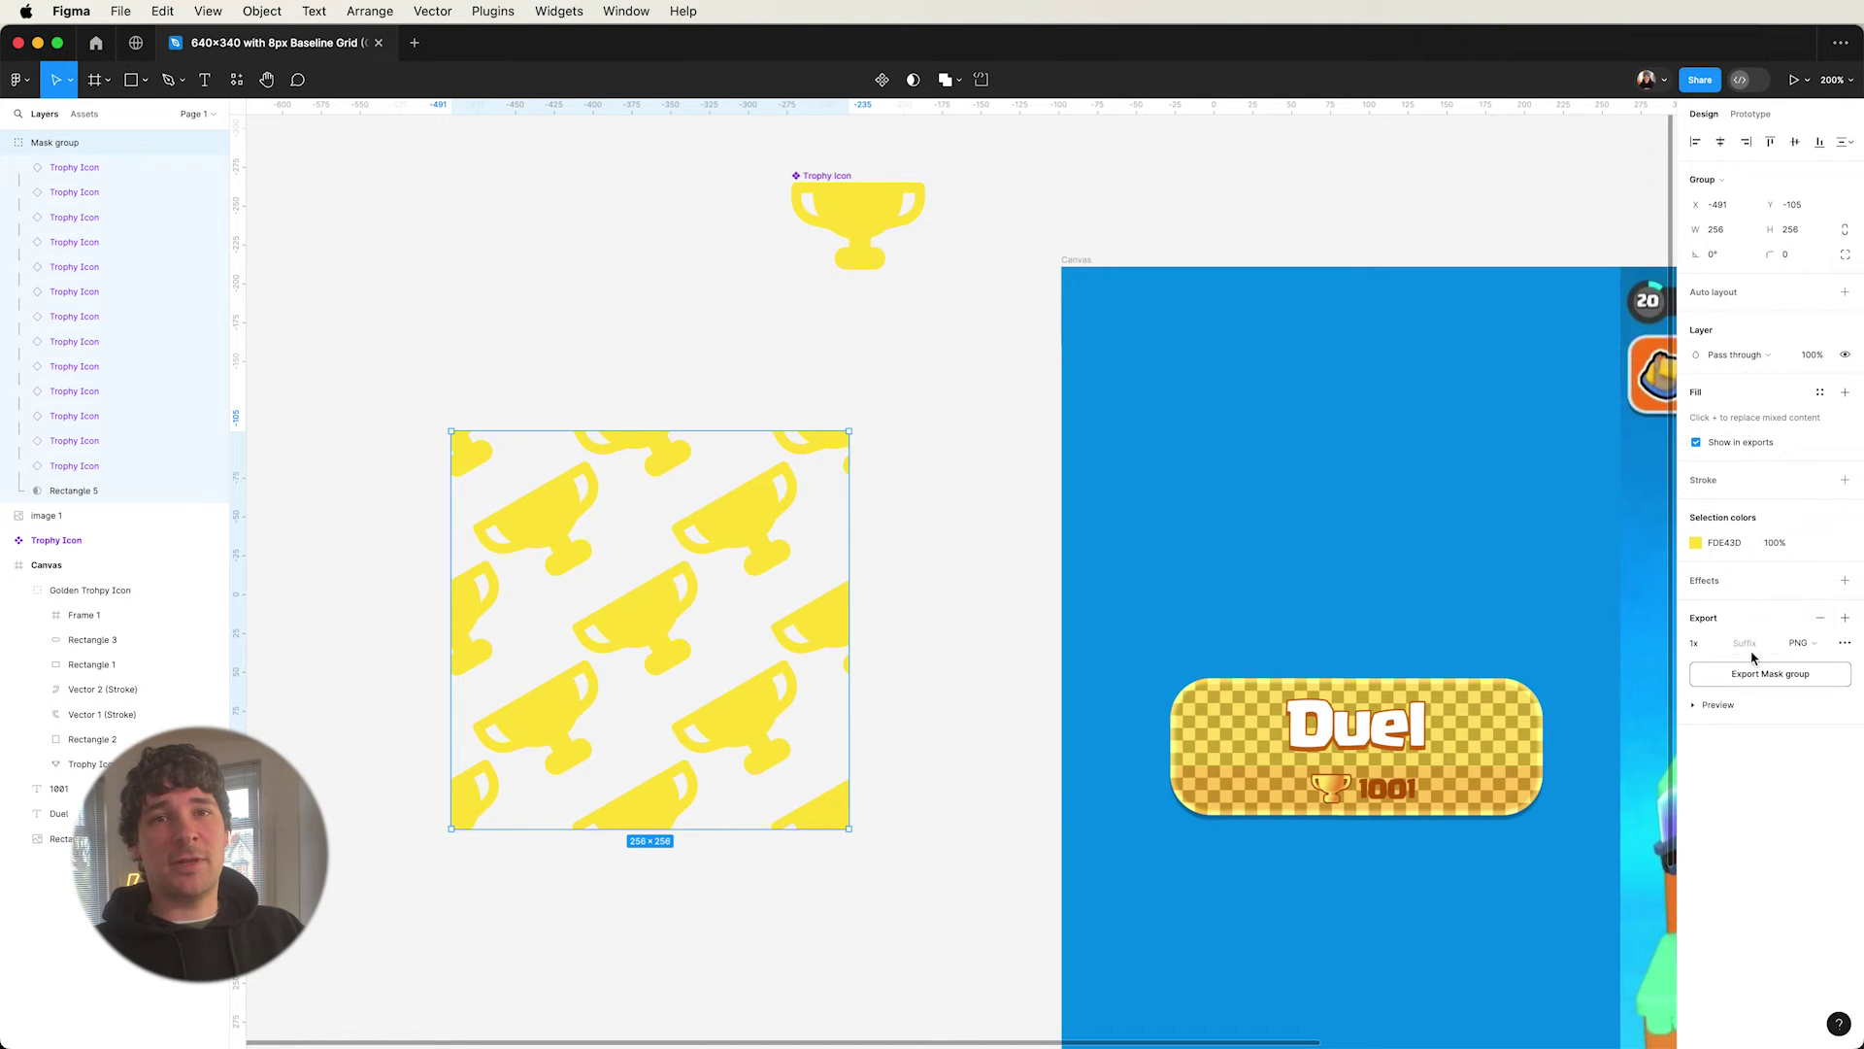
pyautogui.doubleClick(53, 144)
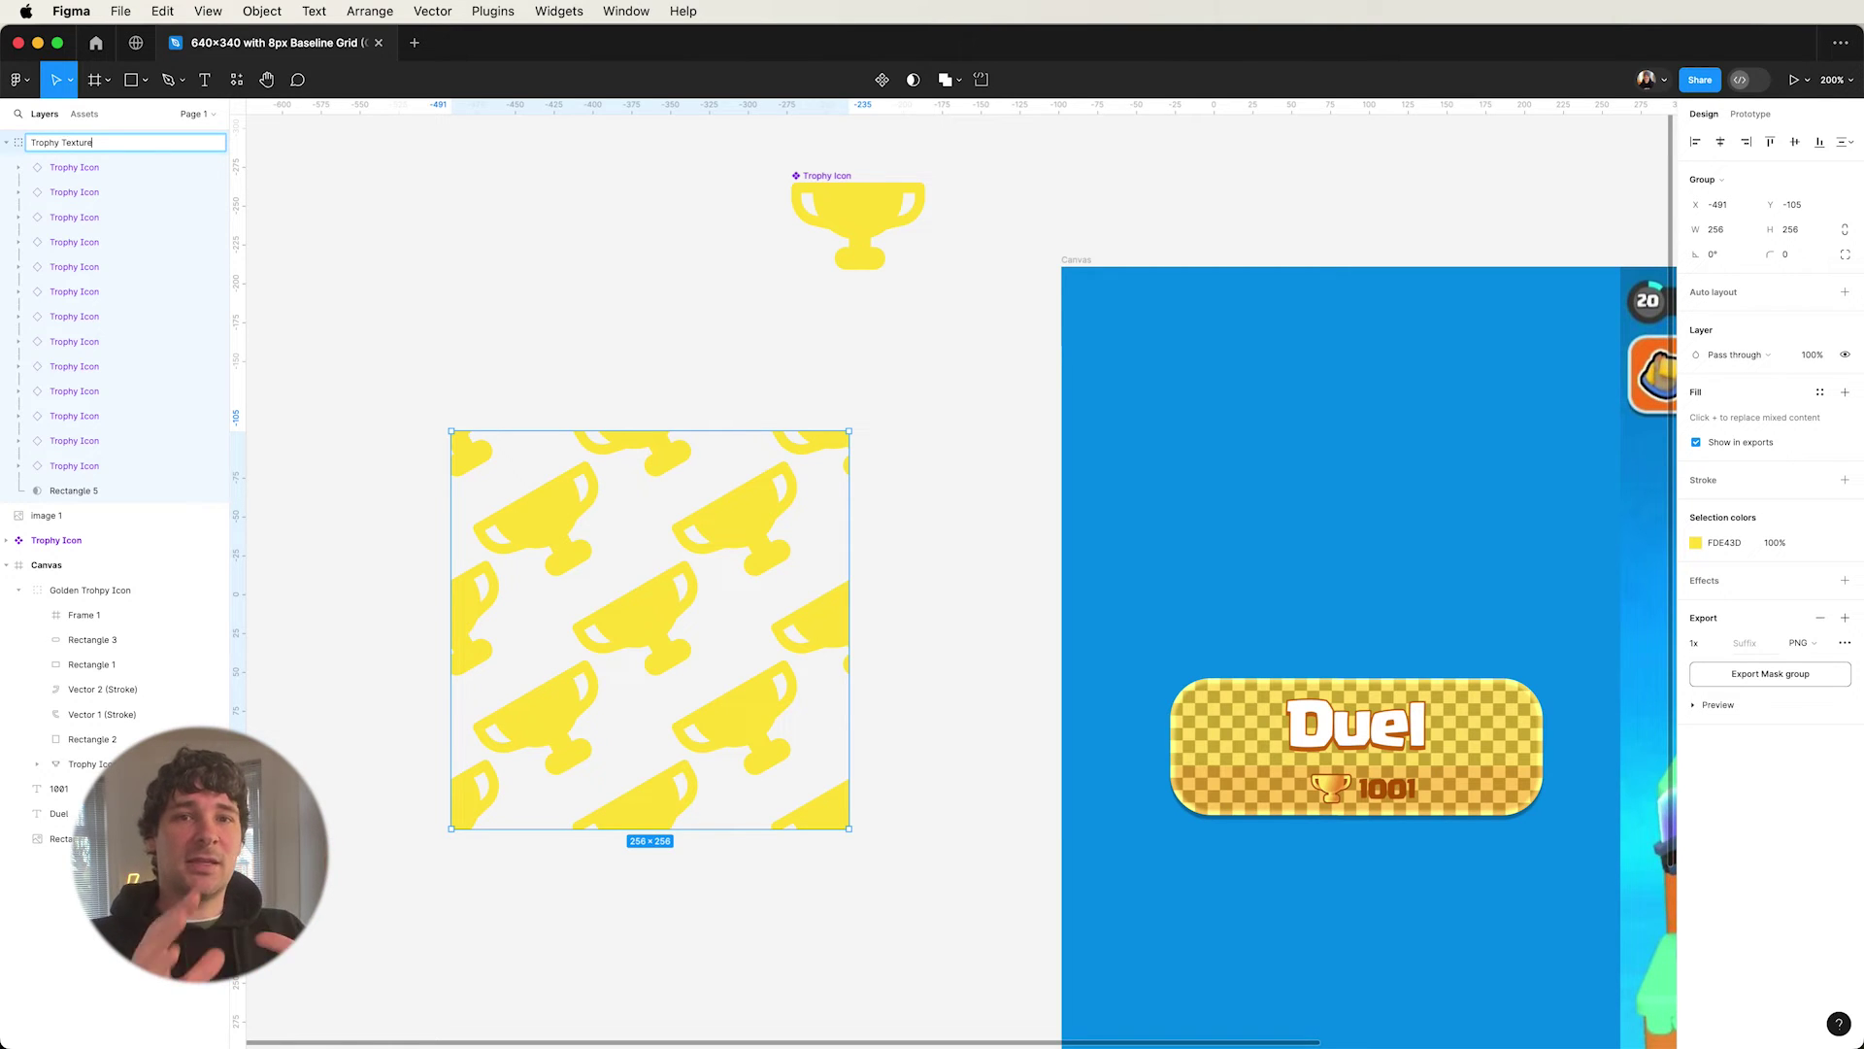
pyautogui.write('Trophy Texture')
pyautogui.press('Return')
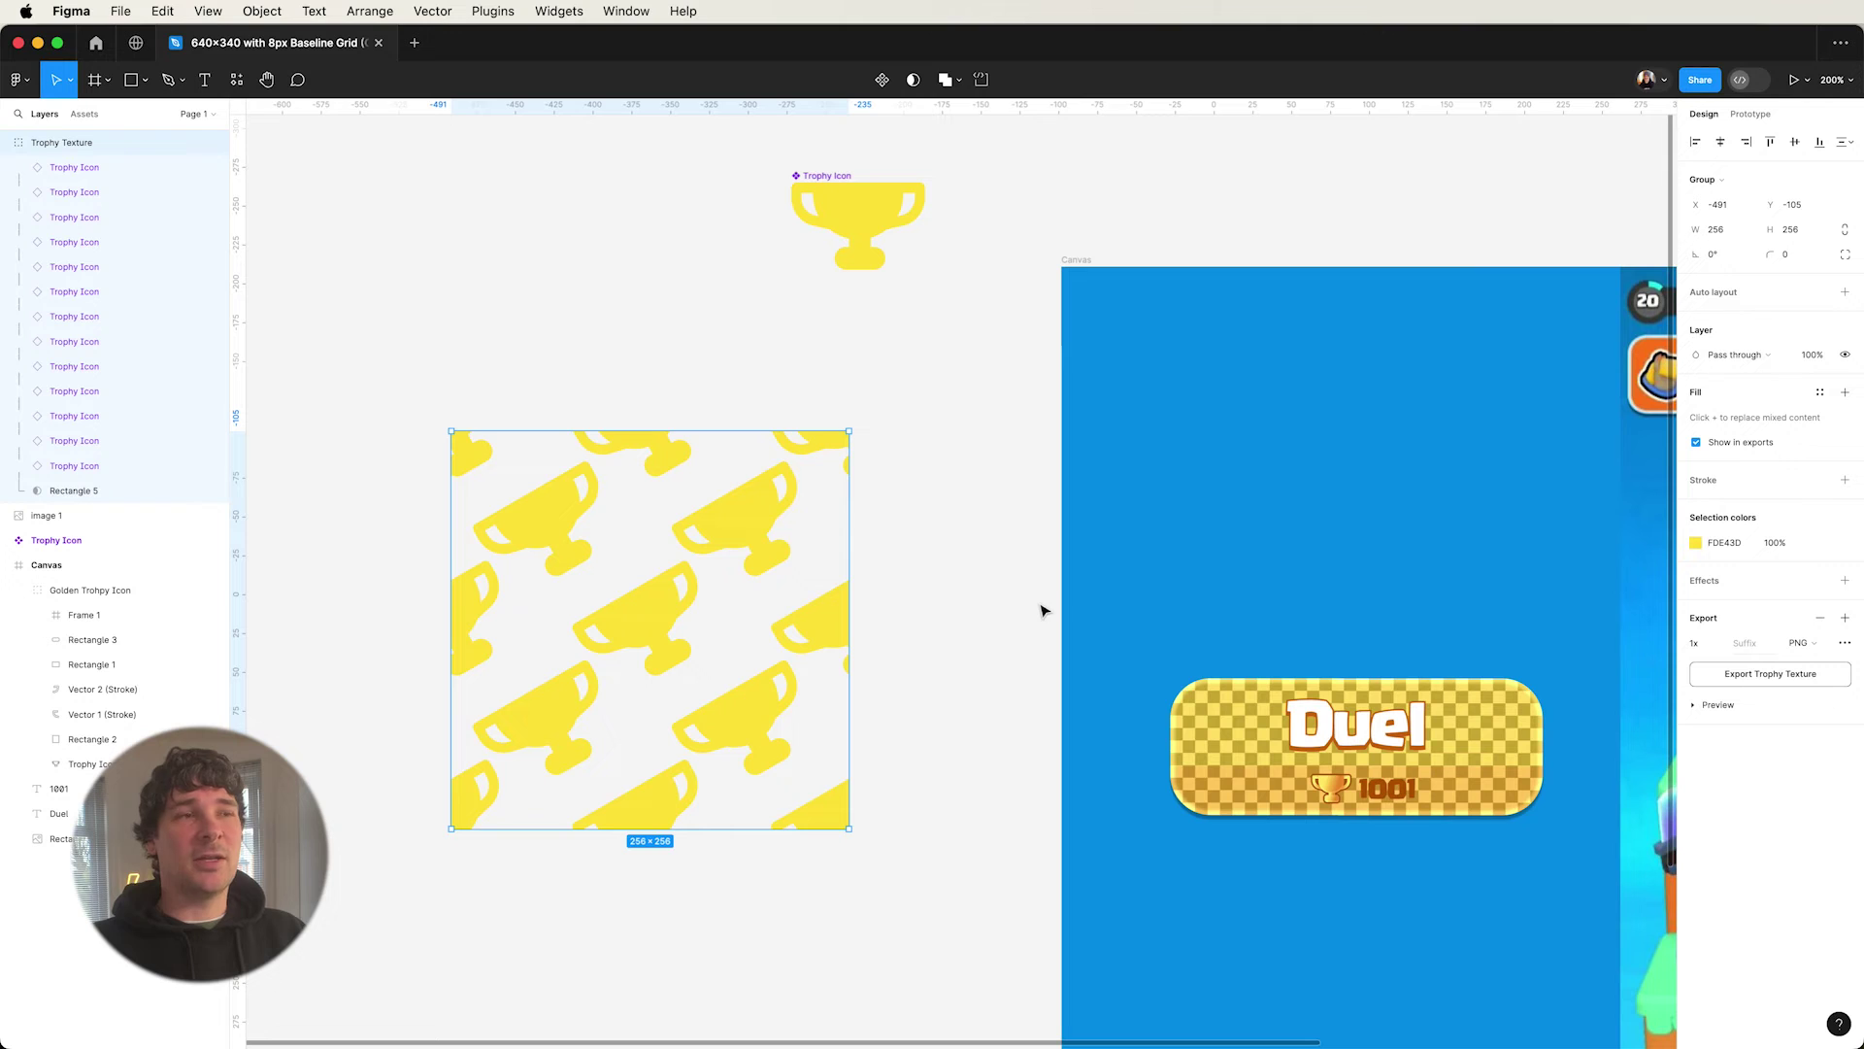
# - Change the main Trophy Icon component's colour to white, FFFFFF
pyautogui.click(836, 208)
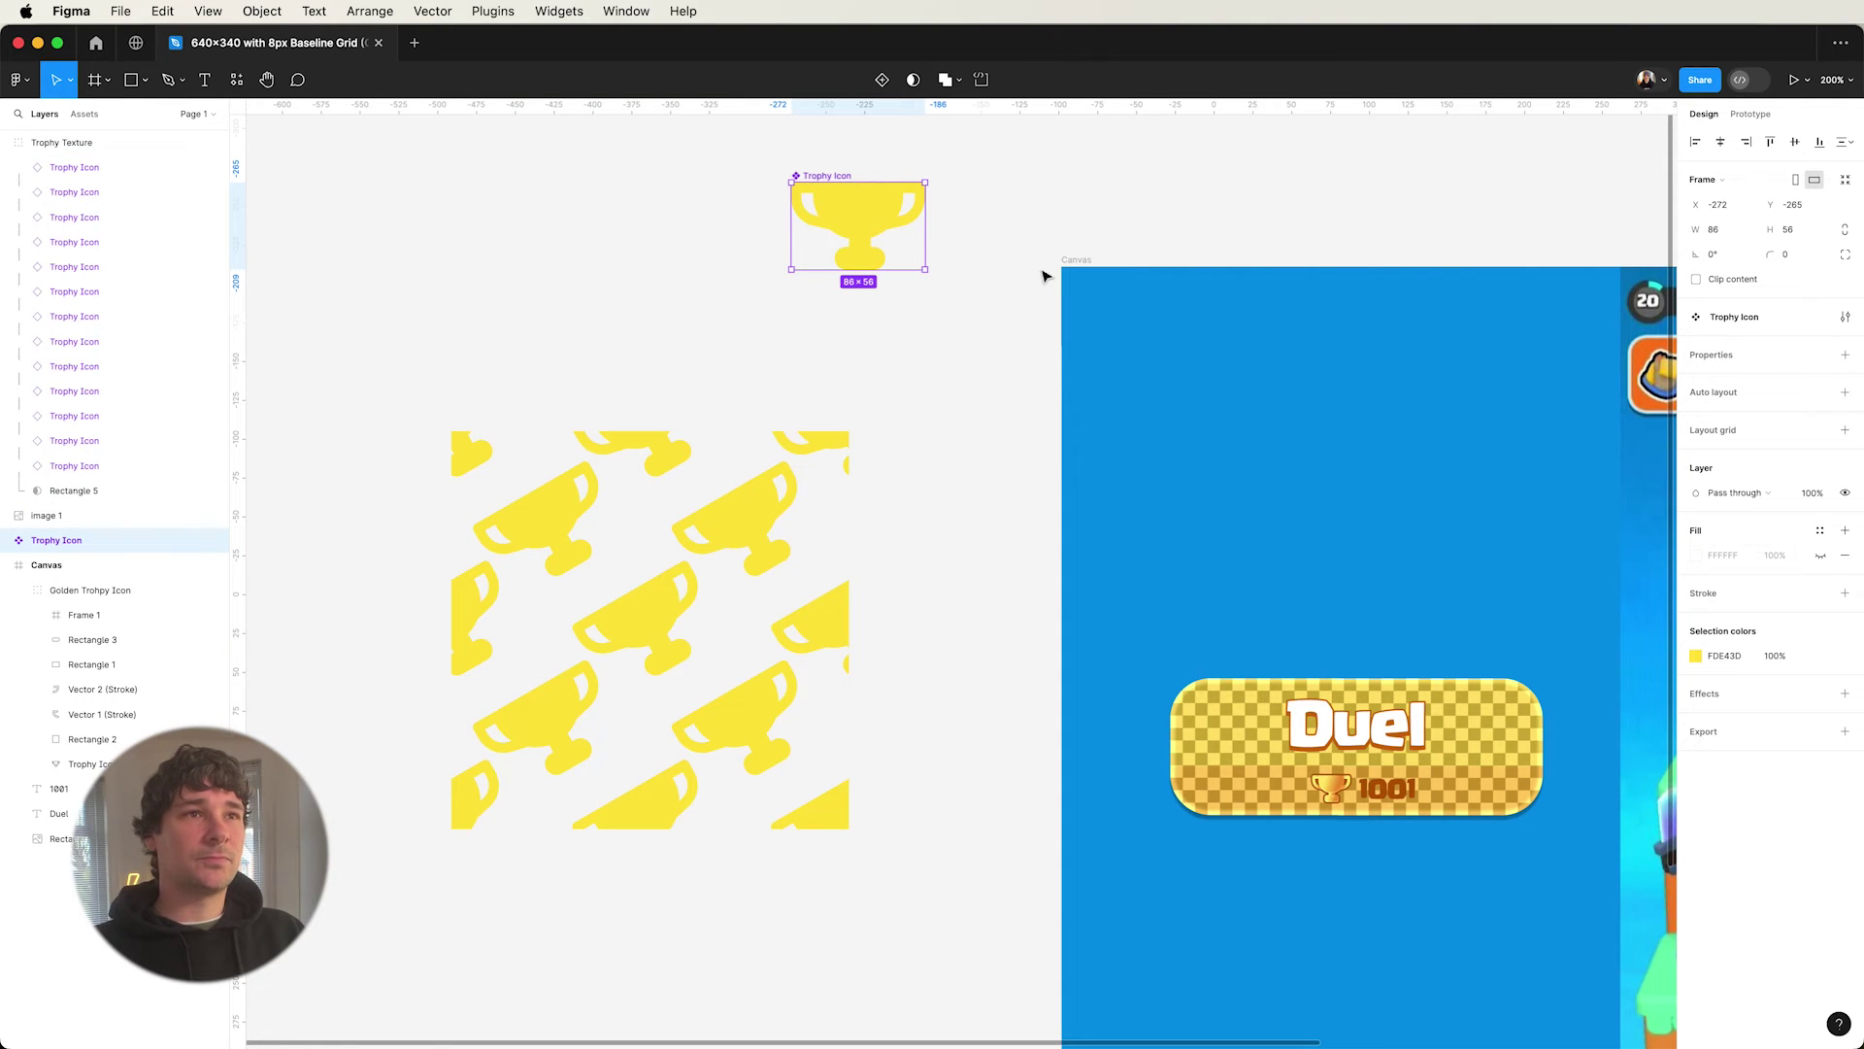
pyautogui.click(1696, 656)
pyautogui.moveTo(1512, 657); pyautogui.dragTo(1419, 611)
pyautogui.press('Return')
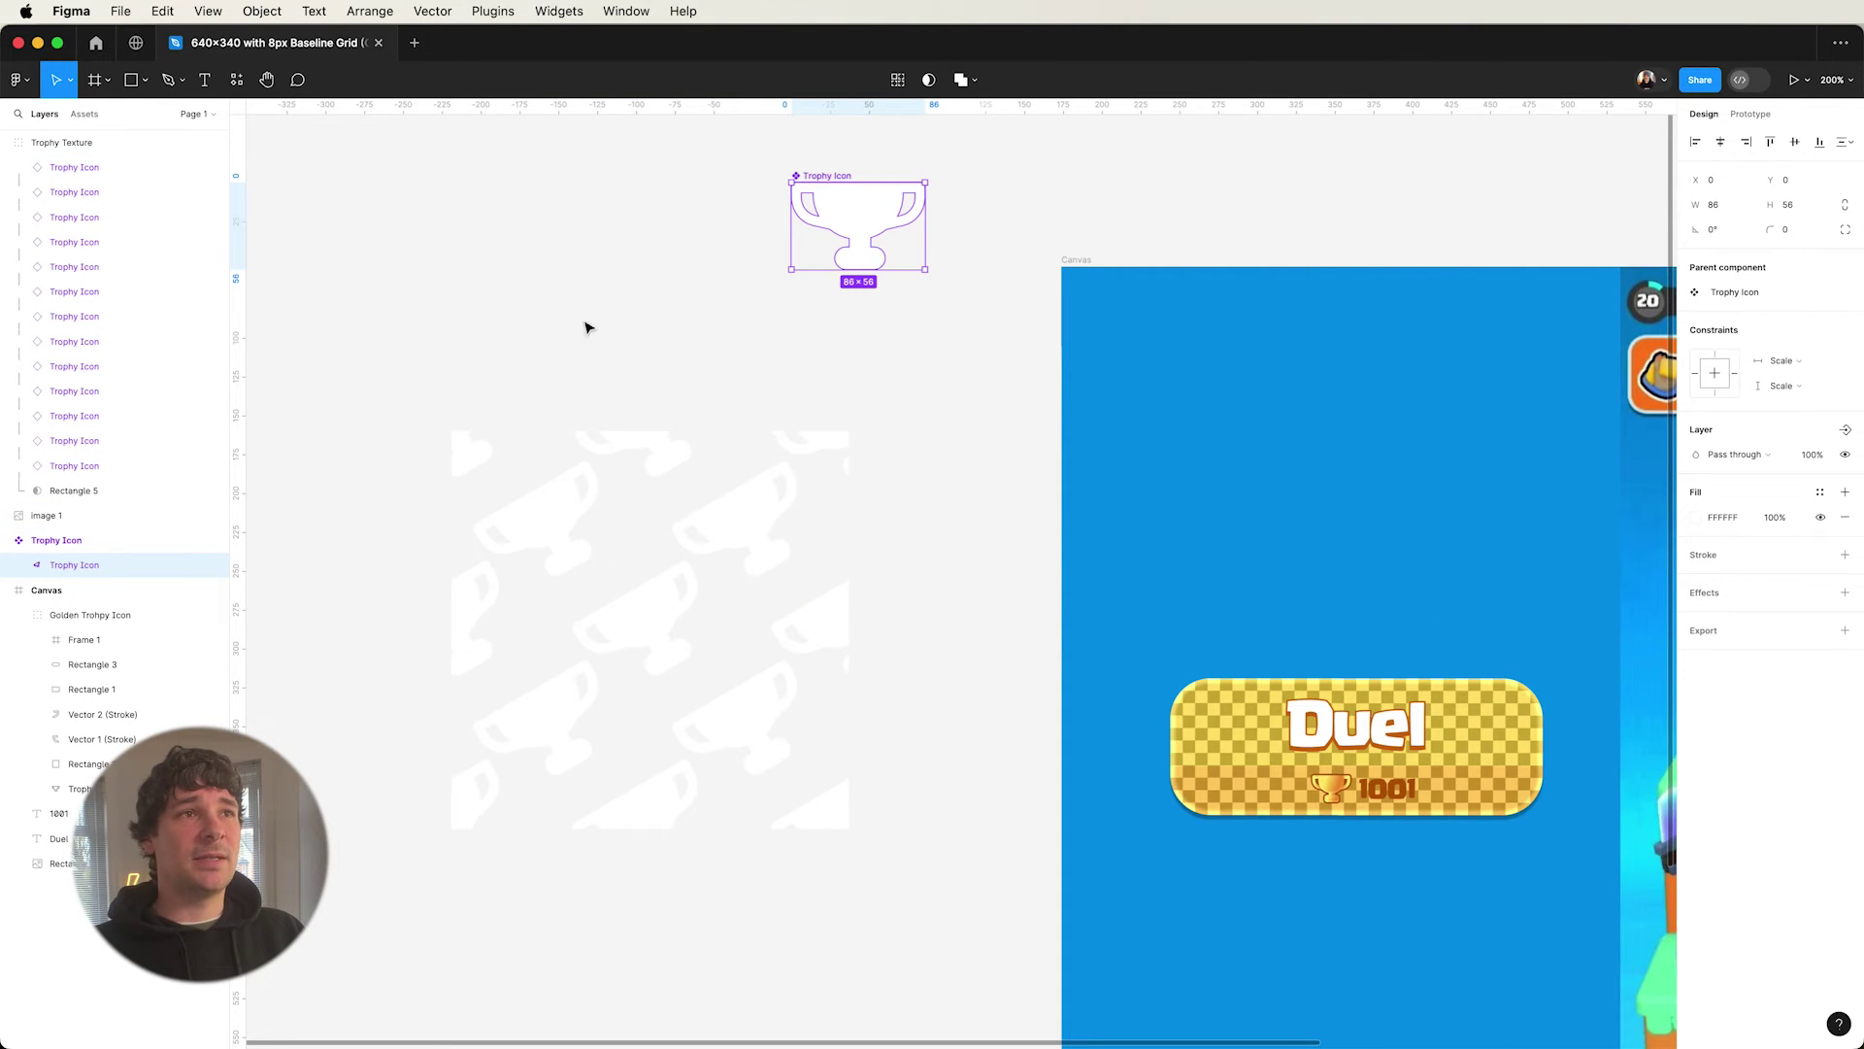
# - Export the Trophy Texture group as Trophy Texture.png into the Sprites folder
pyautogui.click(84, 142)
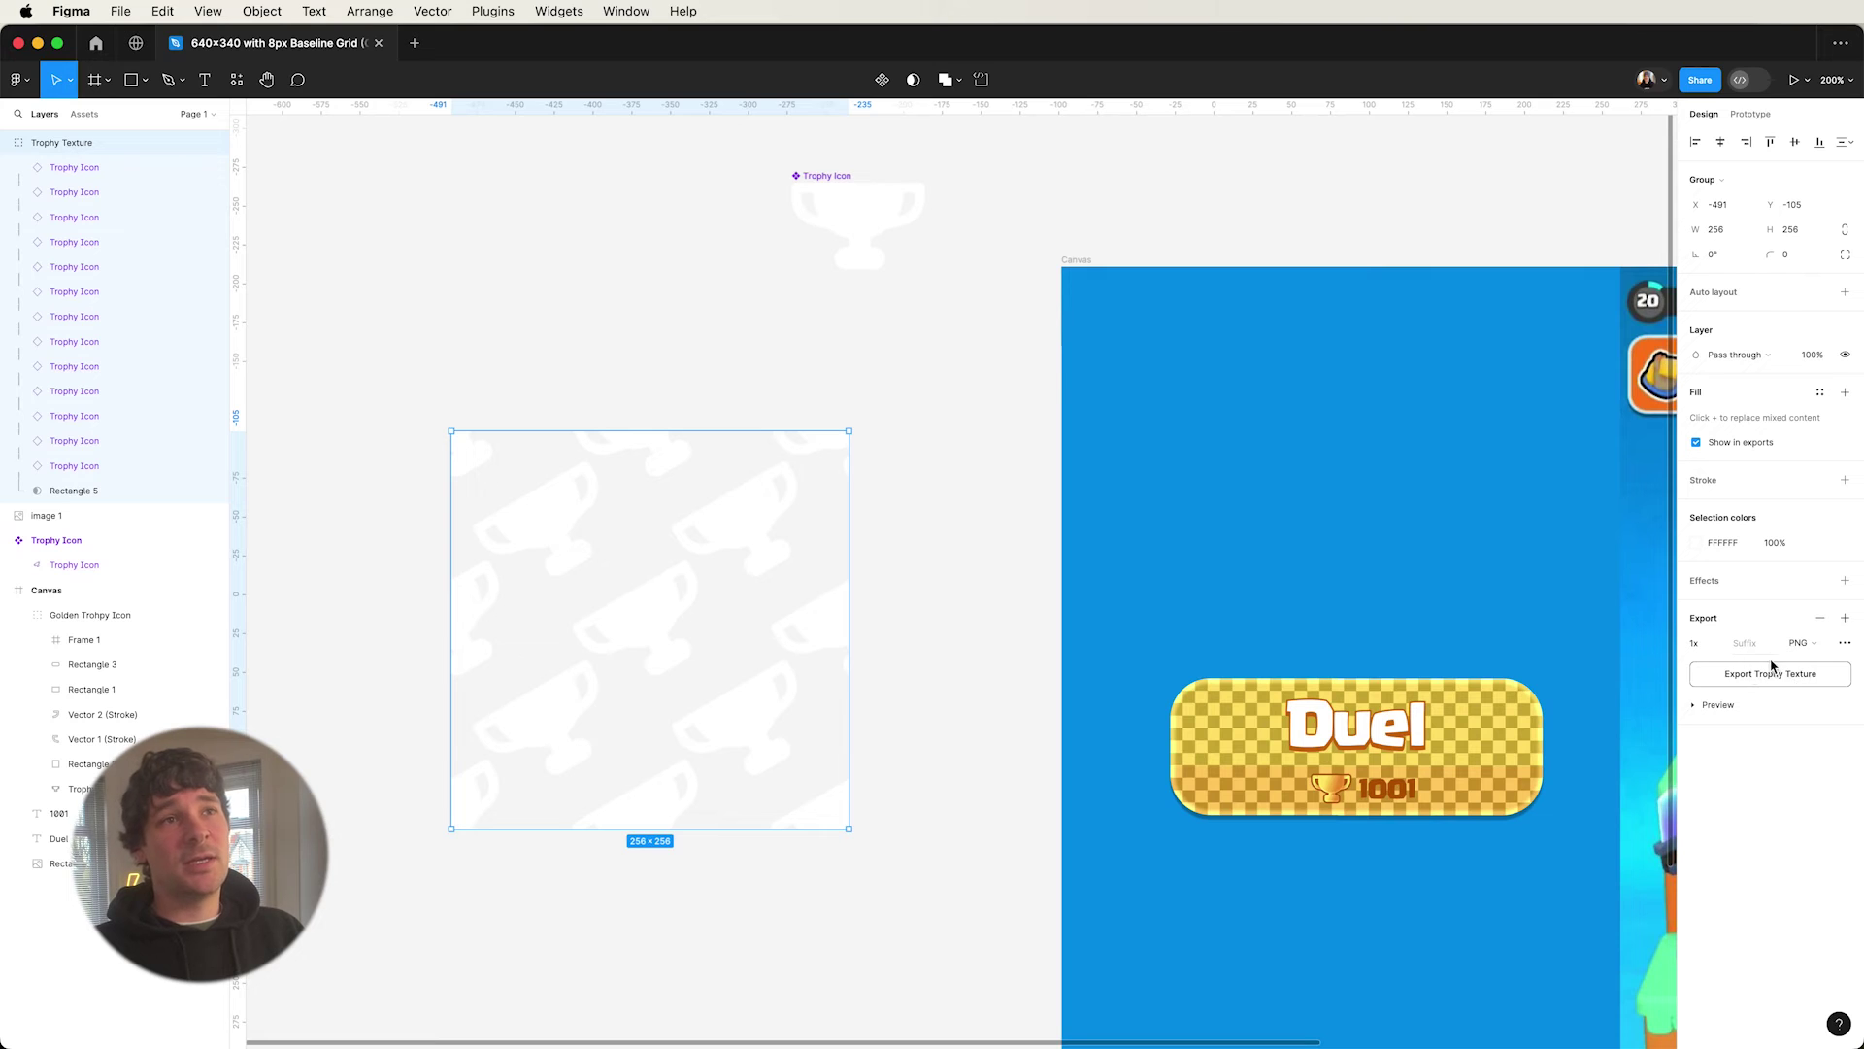
pyautogui.click(1771, 672)
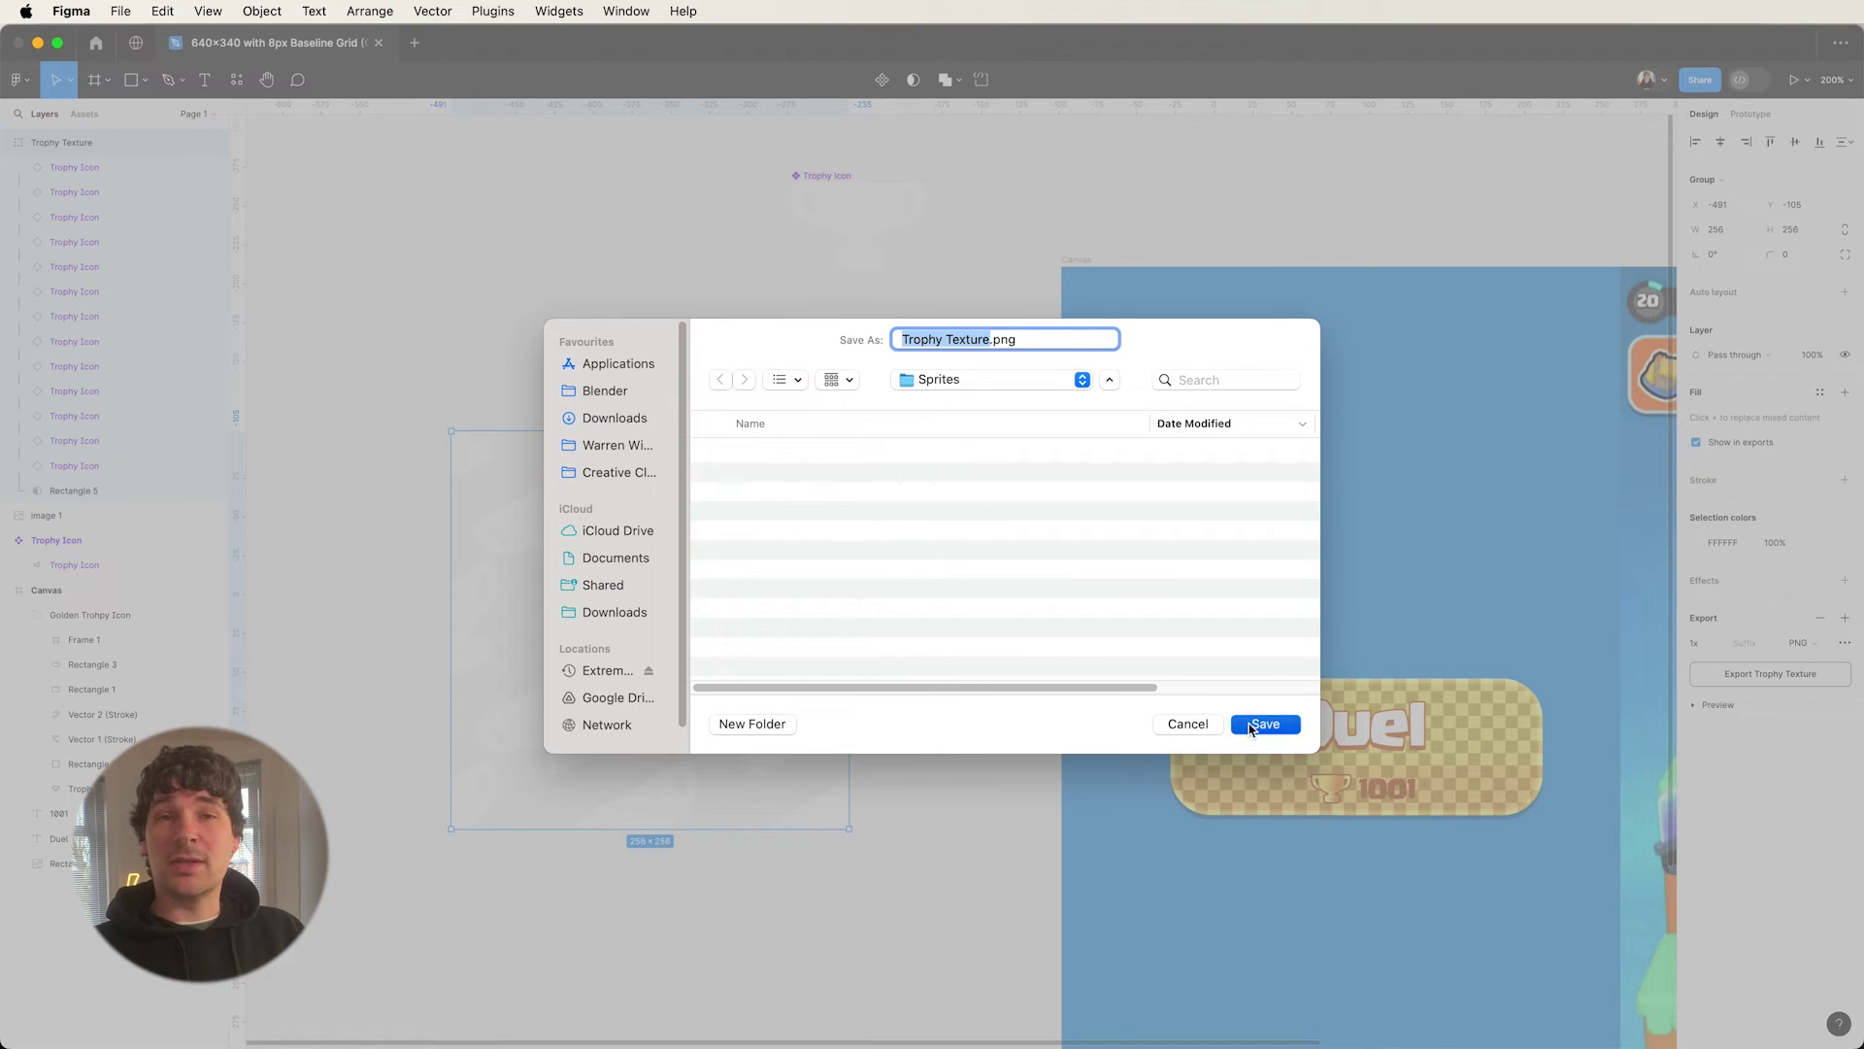
pyautogui.click(1262, 724)
pyautogui.click(948, 570)
# - Replace the checkerboard in the Duel button background's image fill with Trophy Texture.png
pyautogui.hscroll(8, 825, 583)
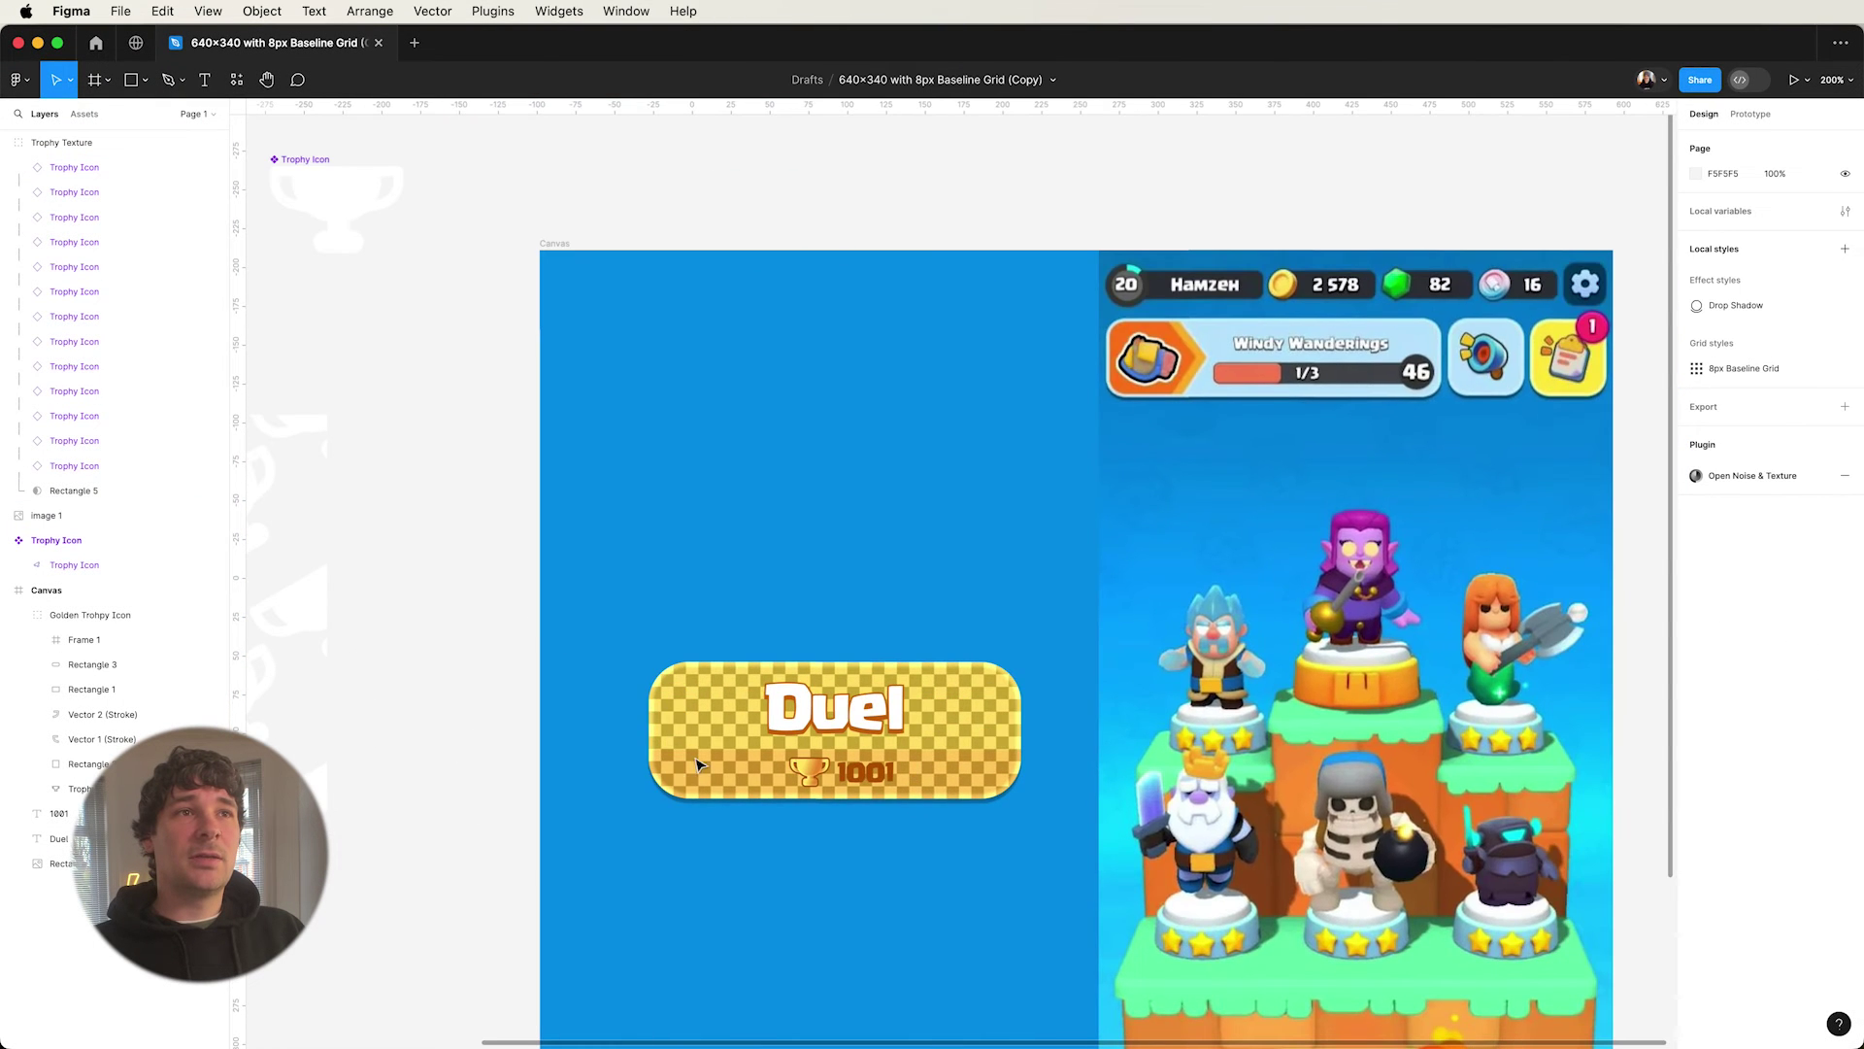
pyautogui.click(775, 744)
pyautogui.click(1695, 454)
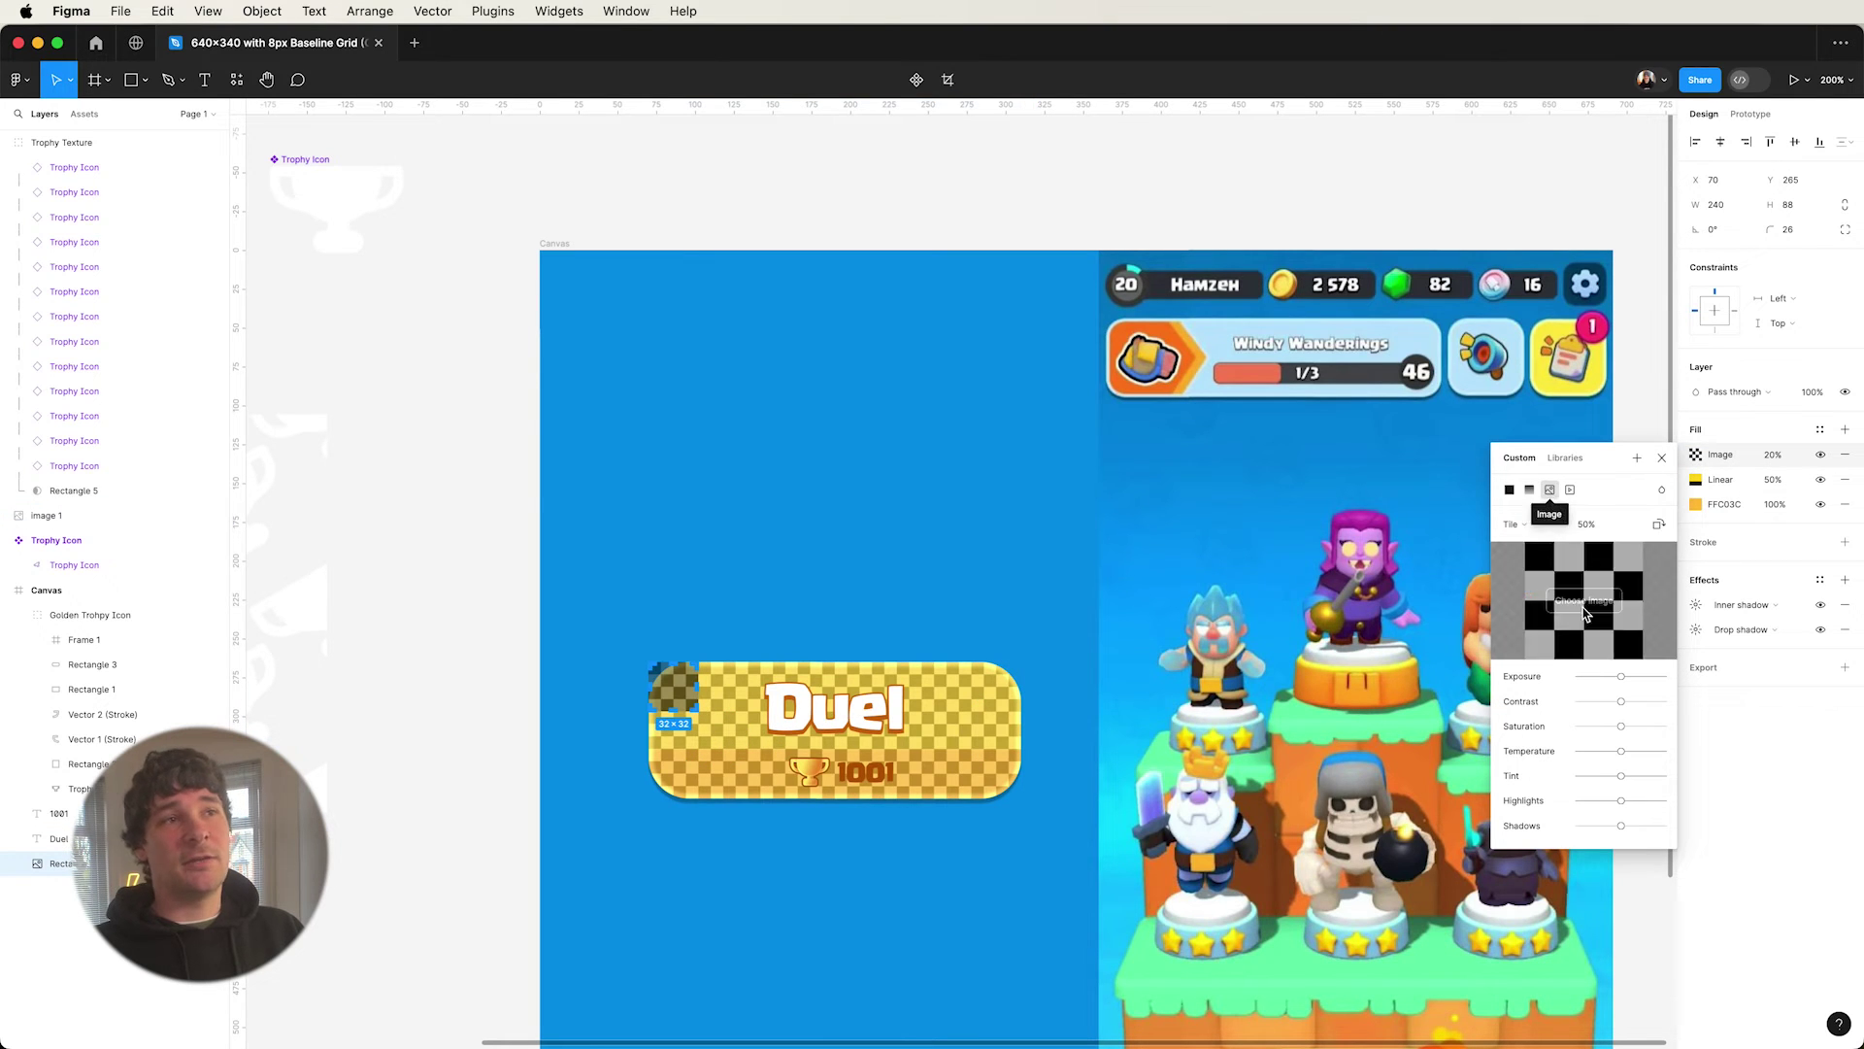
pyautogui.moveTo(1588, 609)
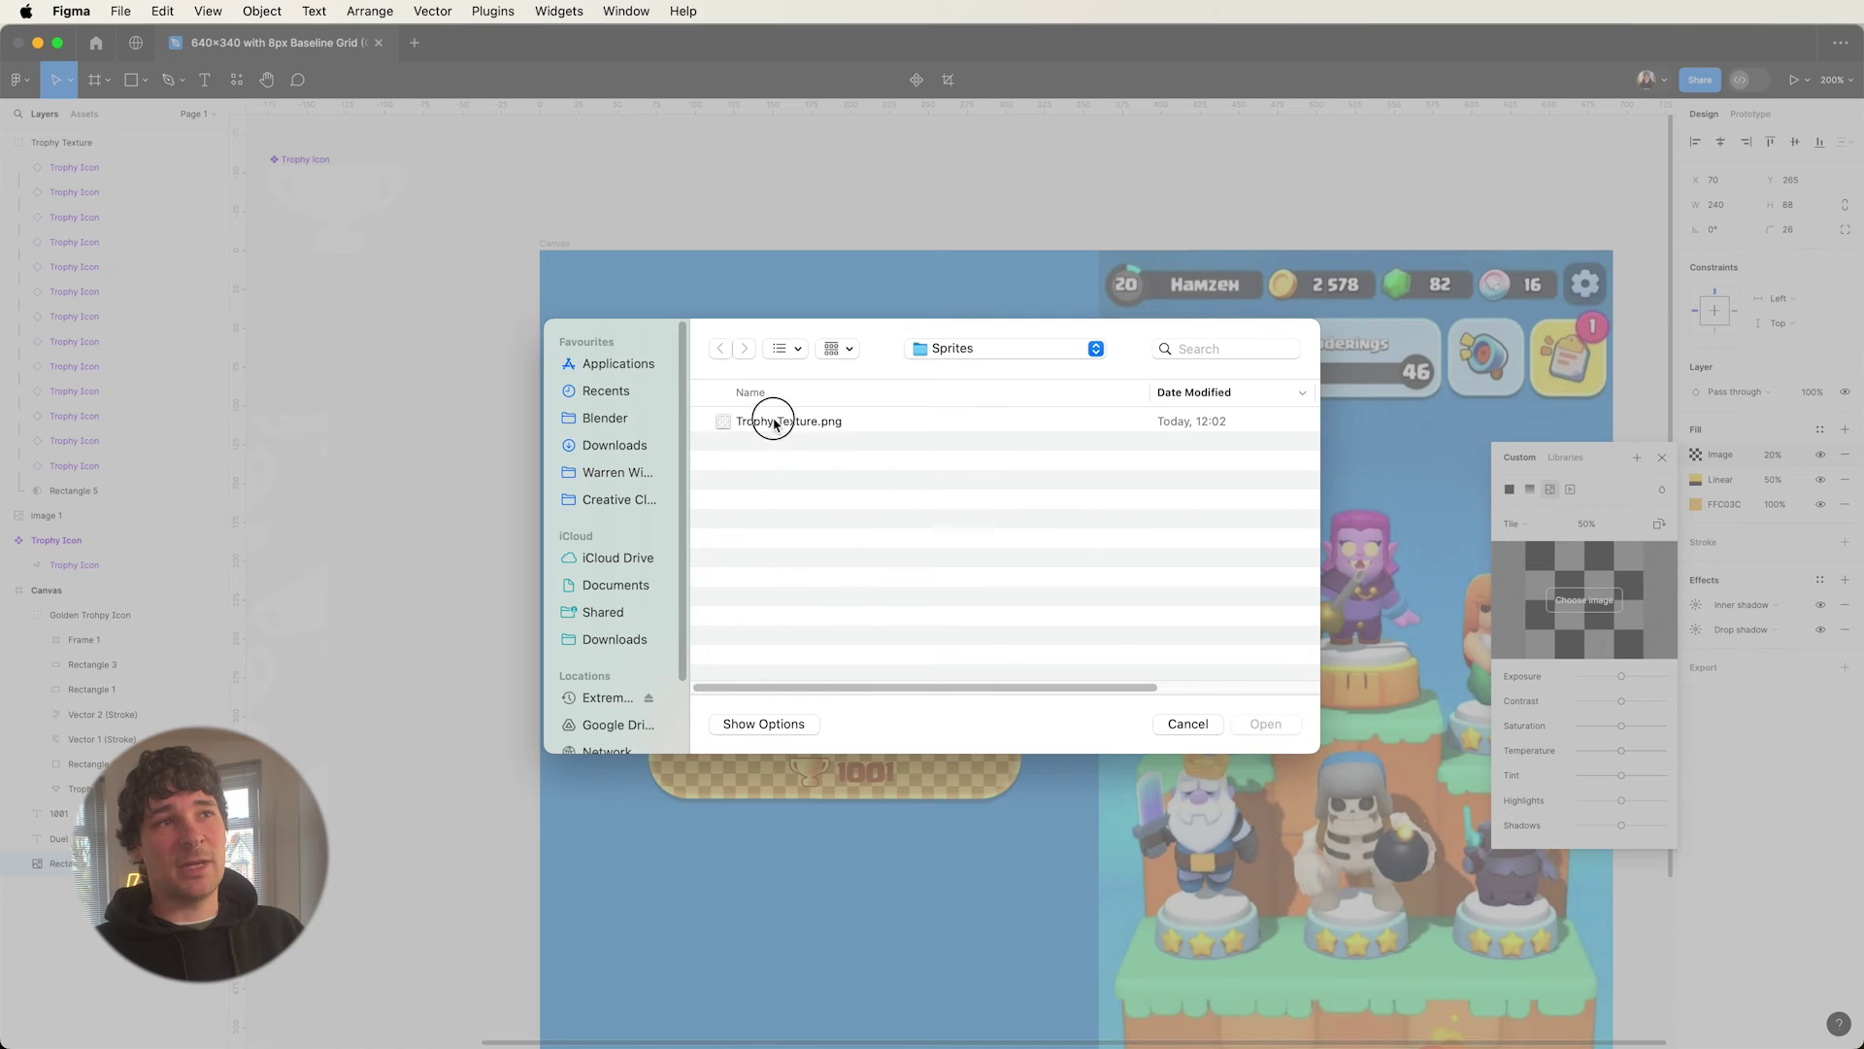
pyautogui.click(773, 423)
pyautogui.click(1264, 724)
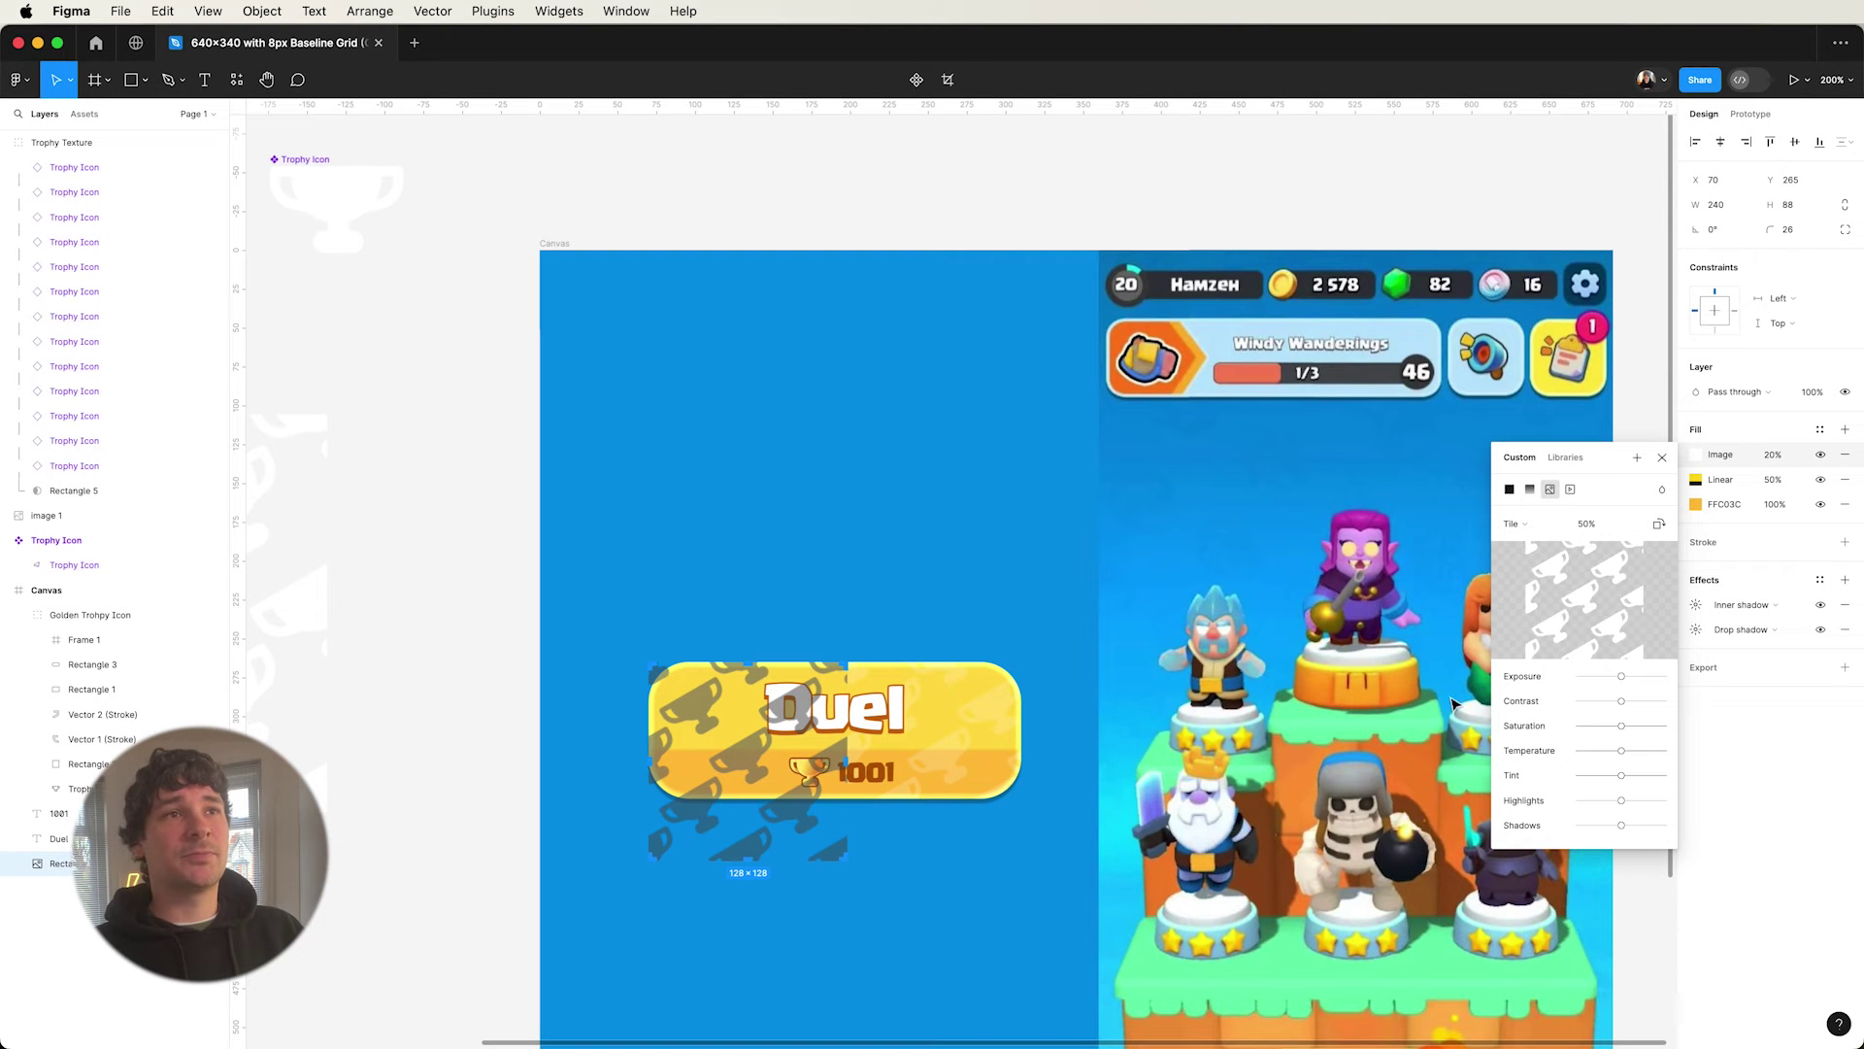
# - Try a 100% tile scale on the Duel button's trophy image fill and set it back to 50%
pyautogui.click(1582, 525)
pyautogui.write('1')
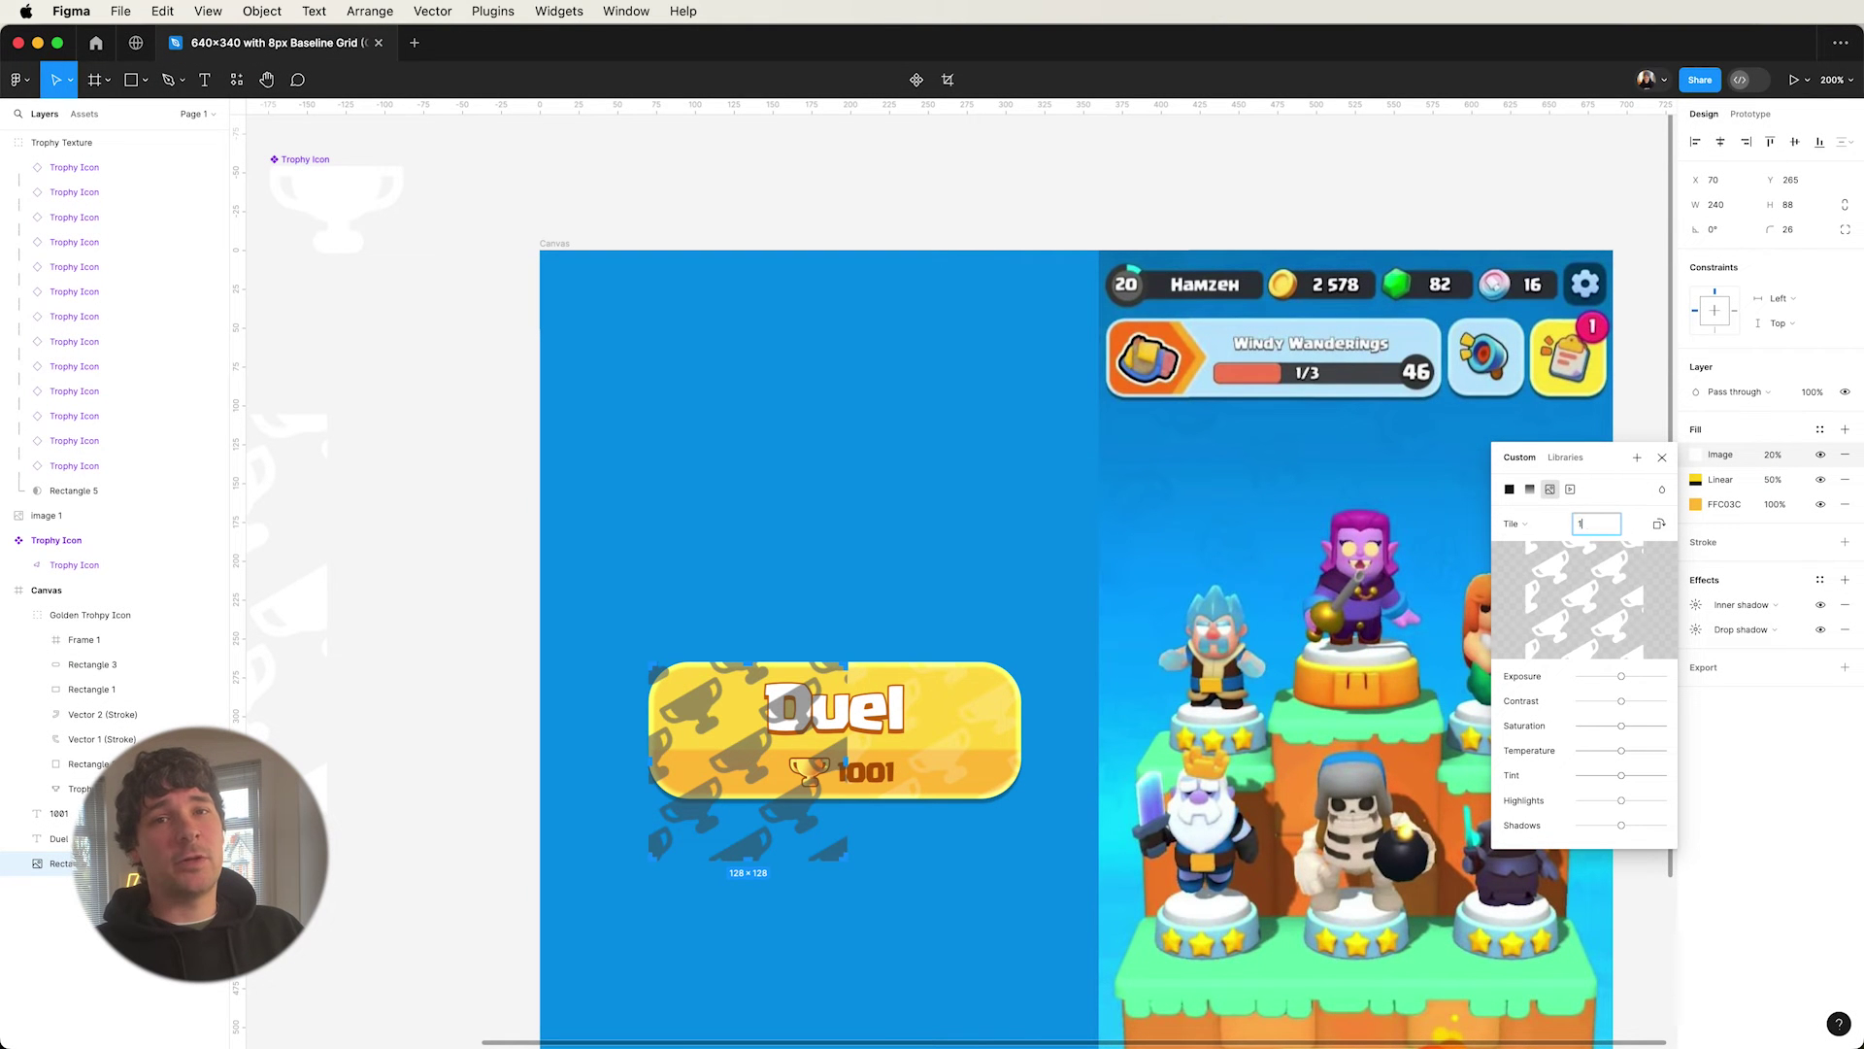
pyautogui.write('00')
pyautogui.press('Return')
pyautogui.click(1529, 524)
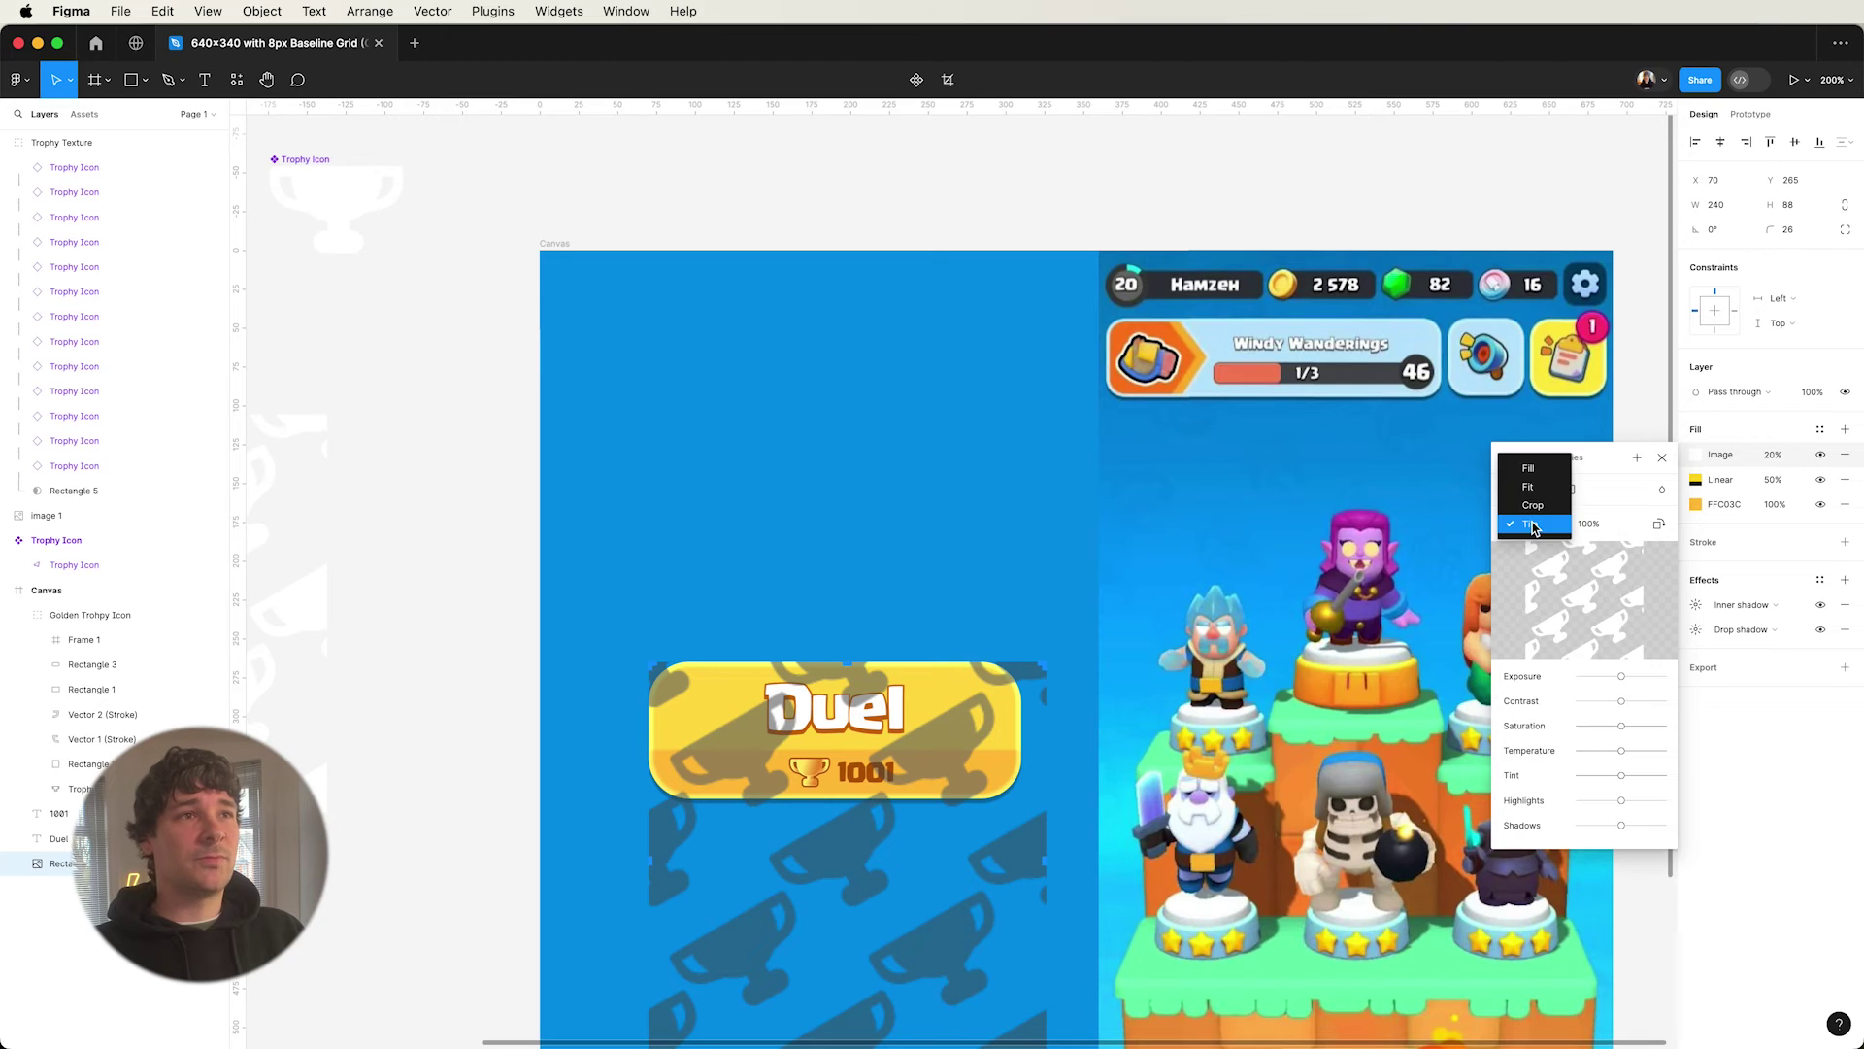
pyautogui.click(1613, 525)
pyautogui.click(1612, 525)
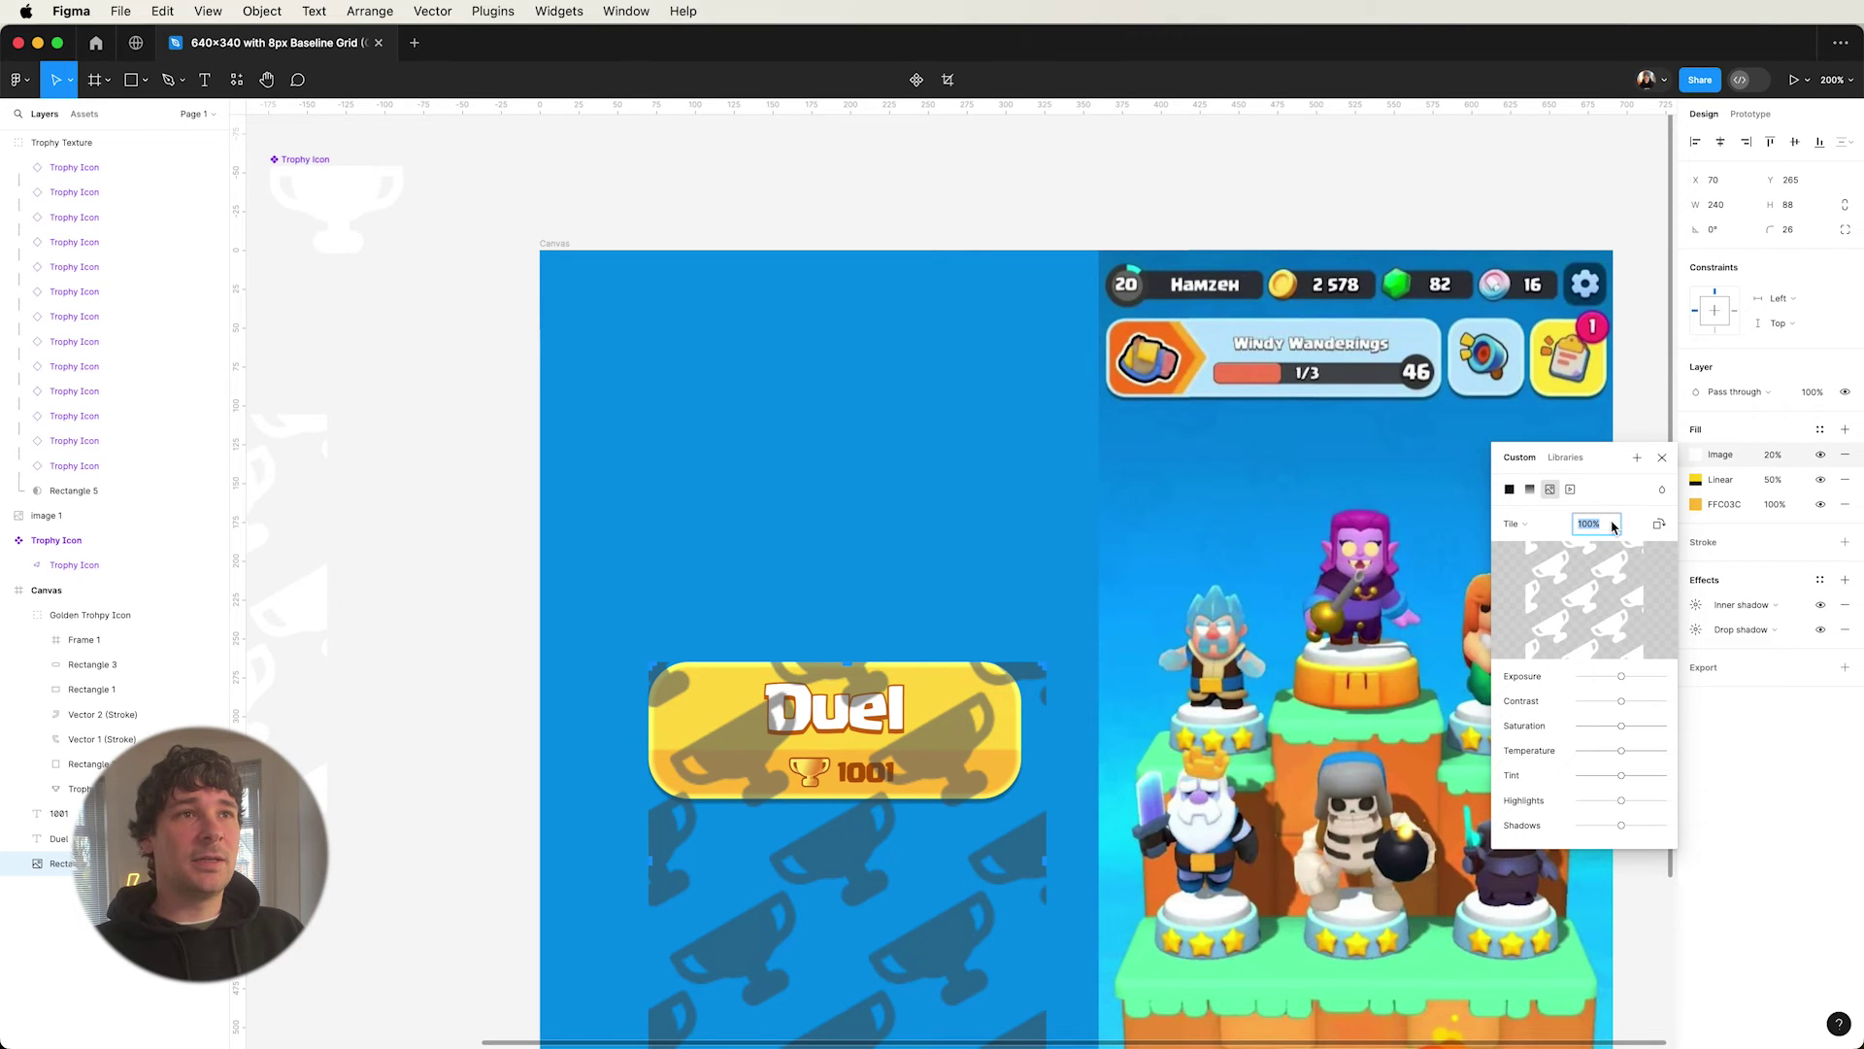
pyautogui.write('50')
pyautogui.press('Return')
# - Resize the trophy image fill's tile on the Duel button to about 132 × 132, a scale of 51.56%
pyautogui.moveTo(847, 760); pyautogui.dragTo(895, 743)
pyautogui.moveTo(774, 905); pyautogui.dragTo(801, 875)
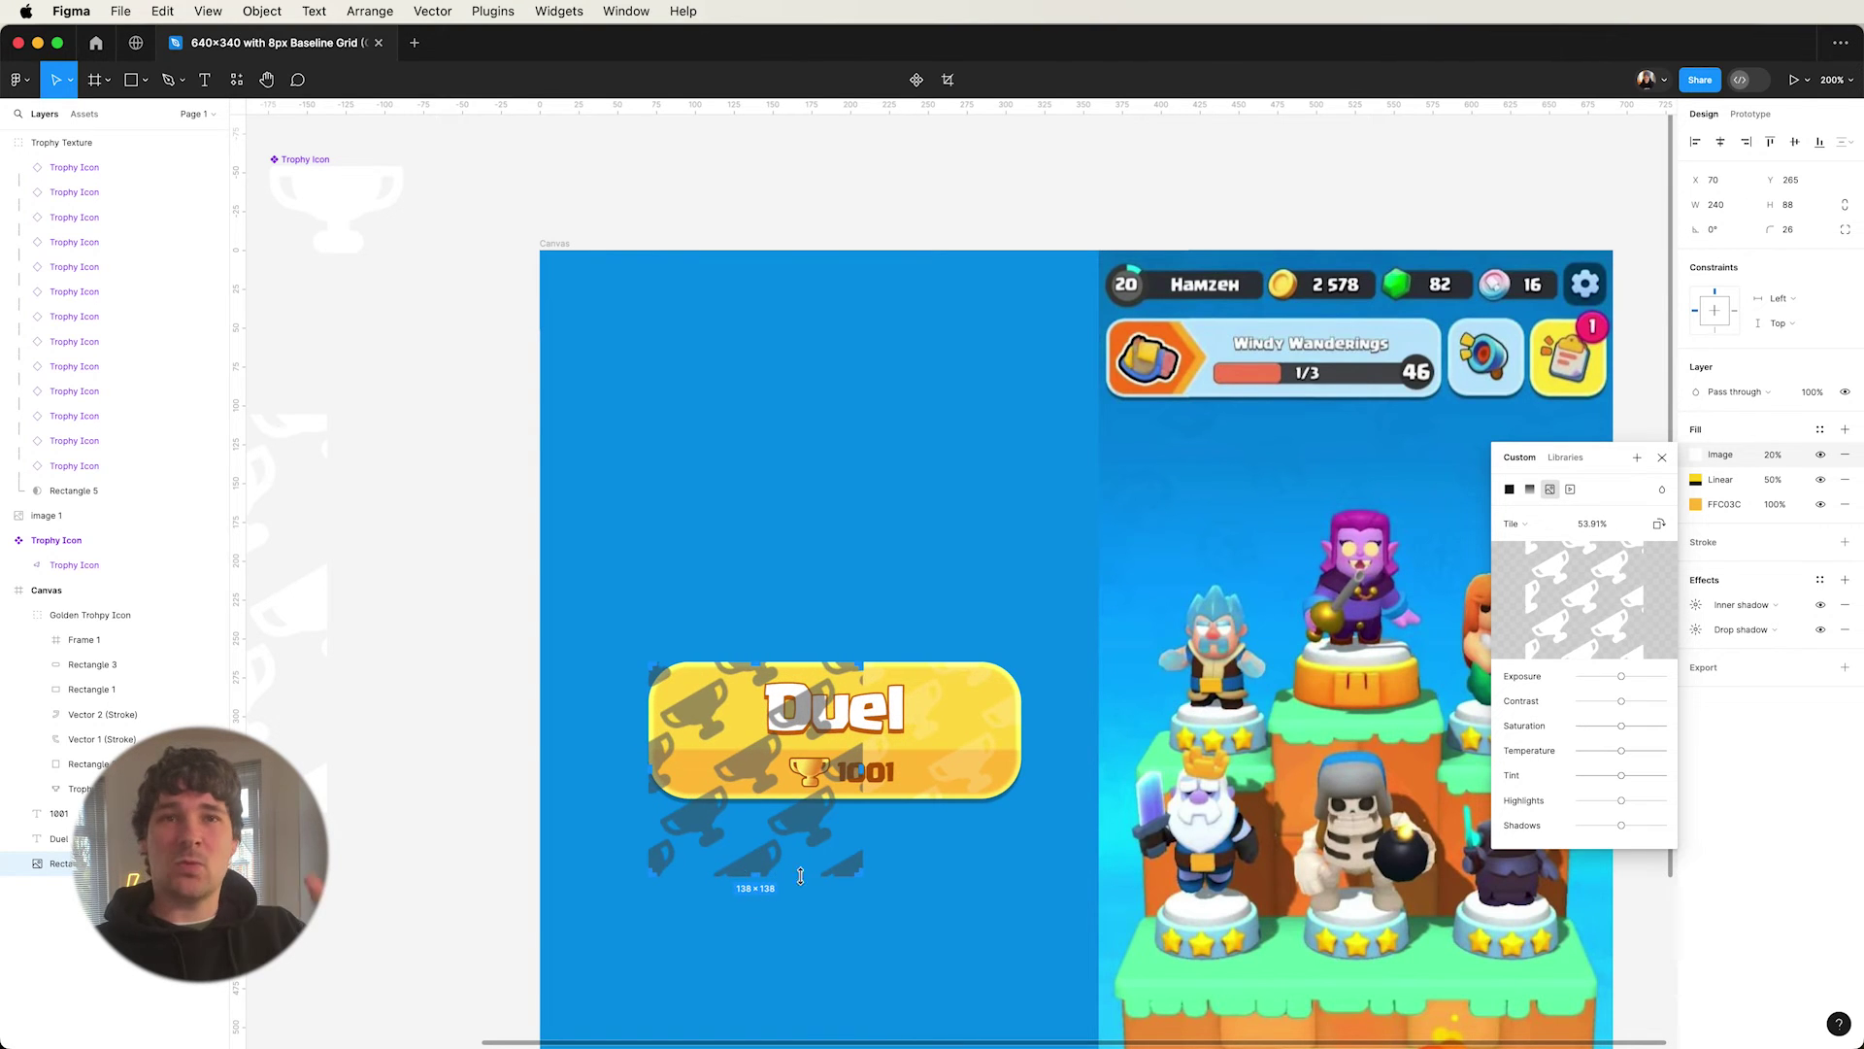
pyautogui.moveTo(1068, 838); pyautogui.dragTo(1020, 621)
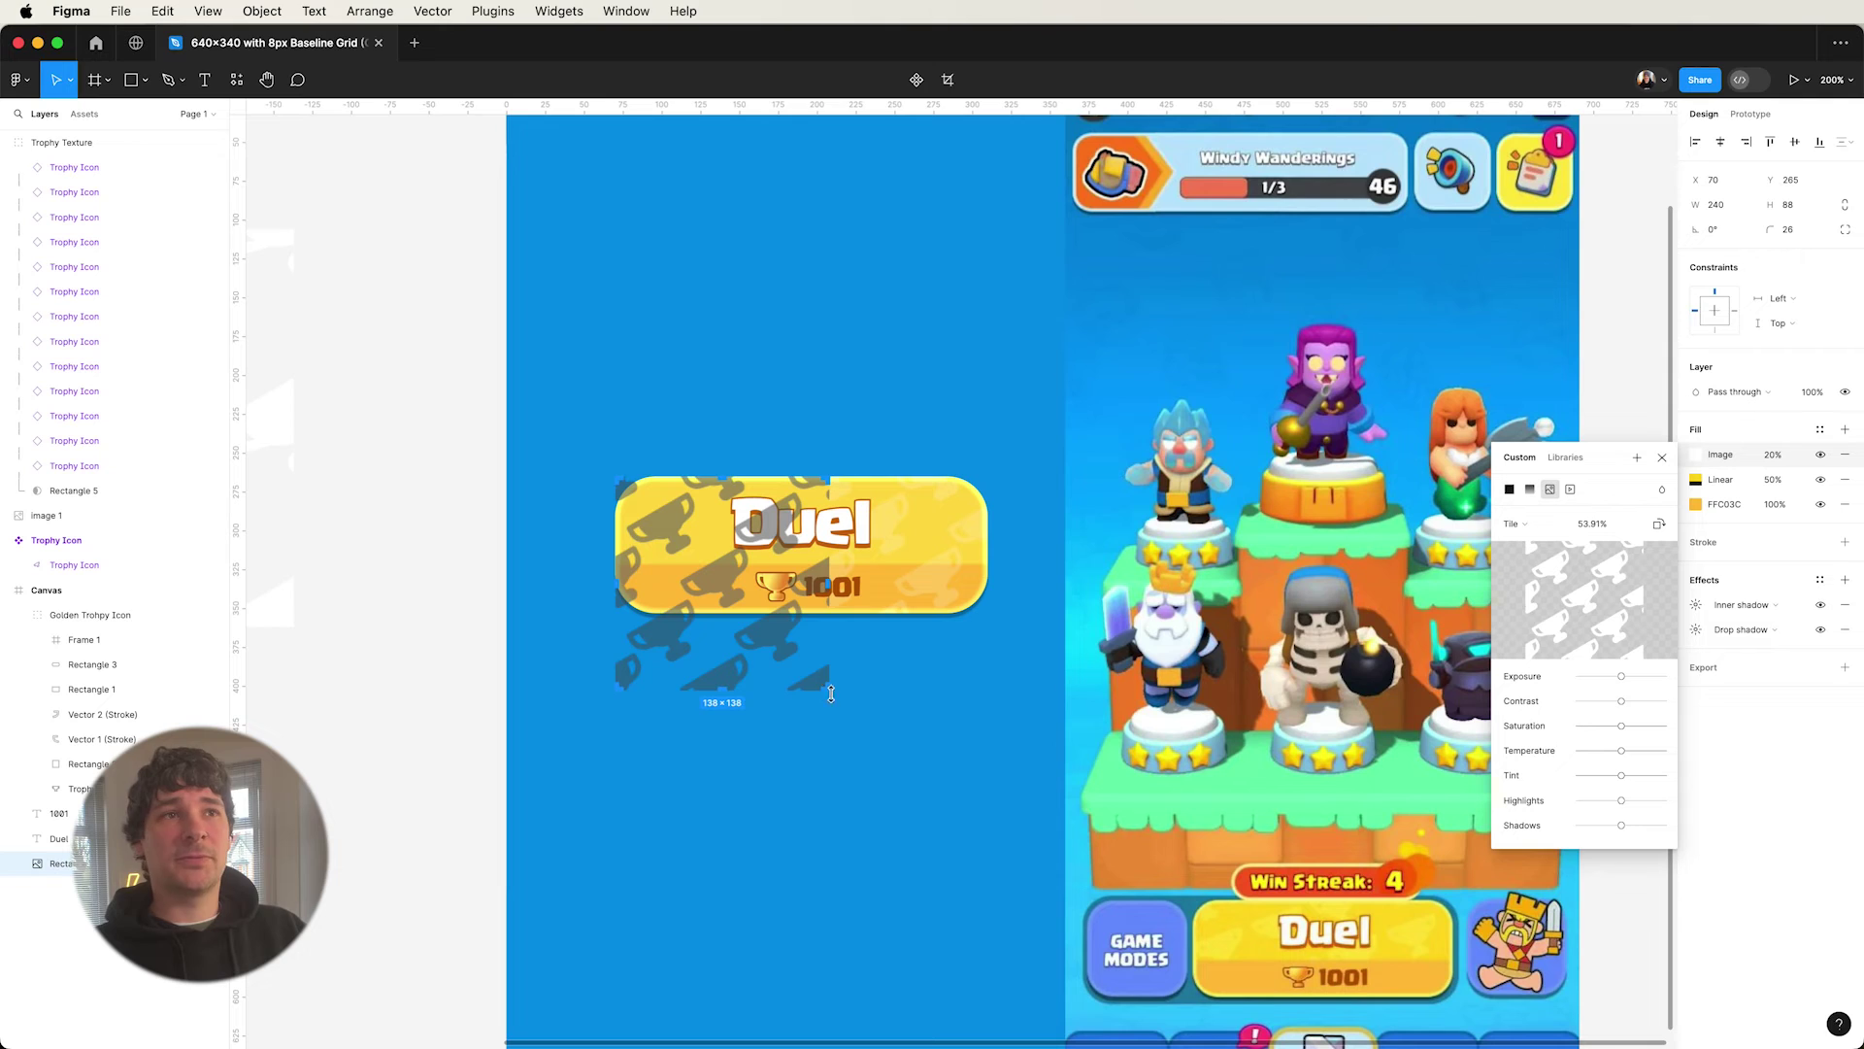
pyautogui.moveTo(833, 687); pyautogui.dragTo(821, 677)
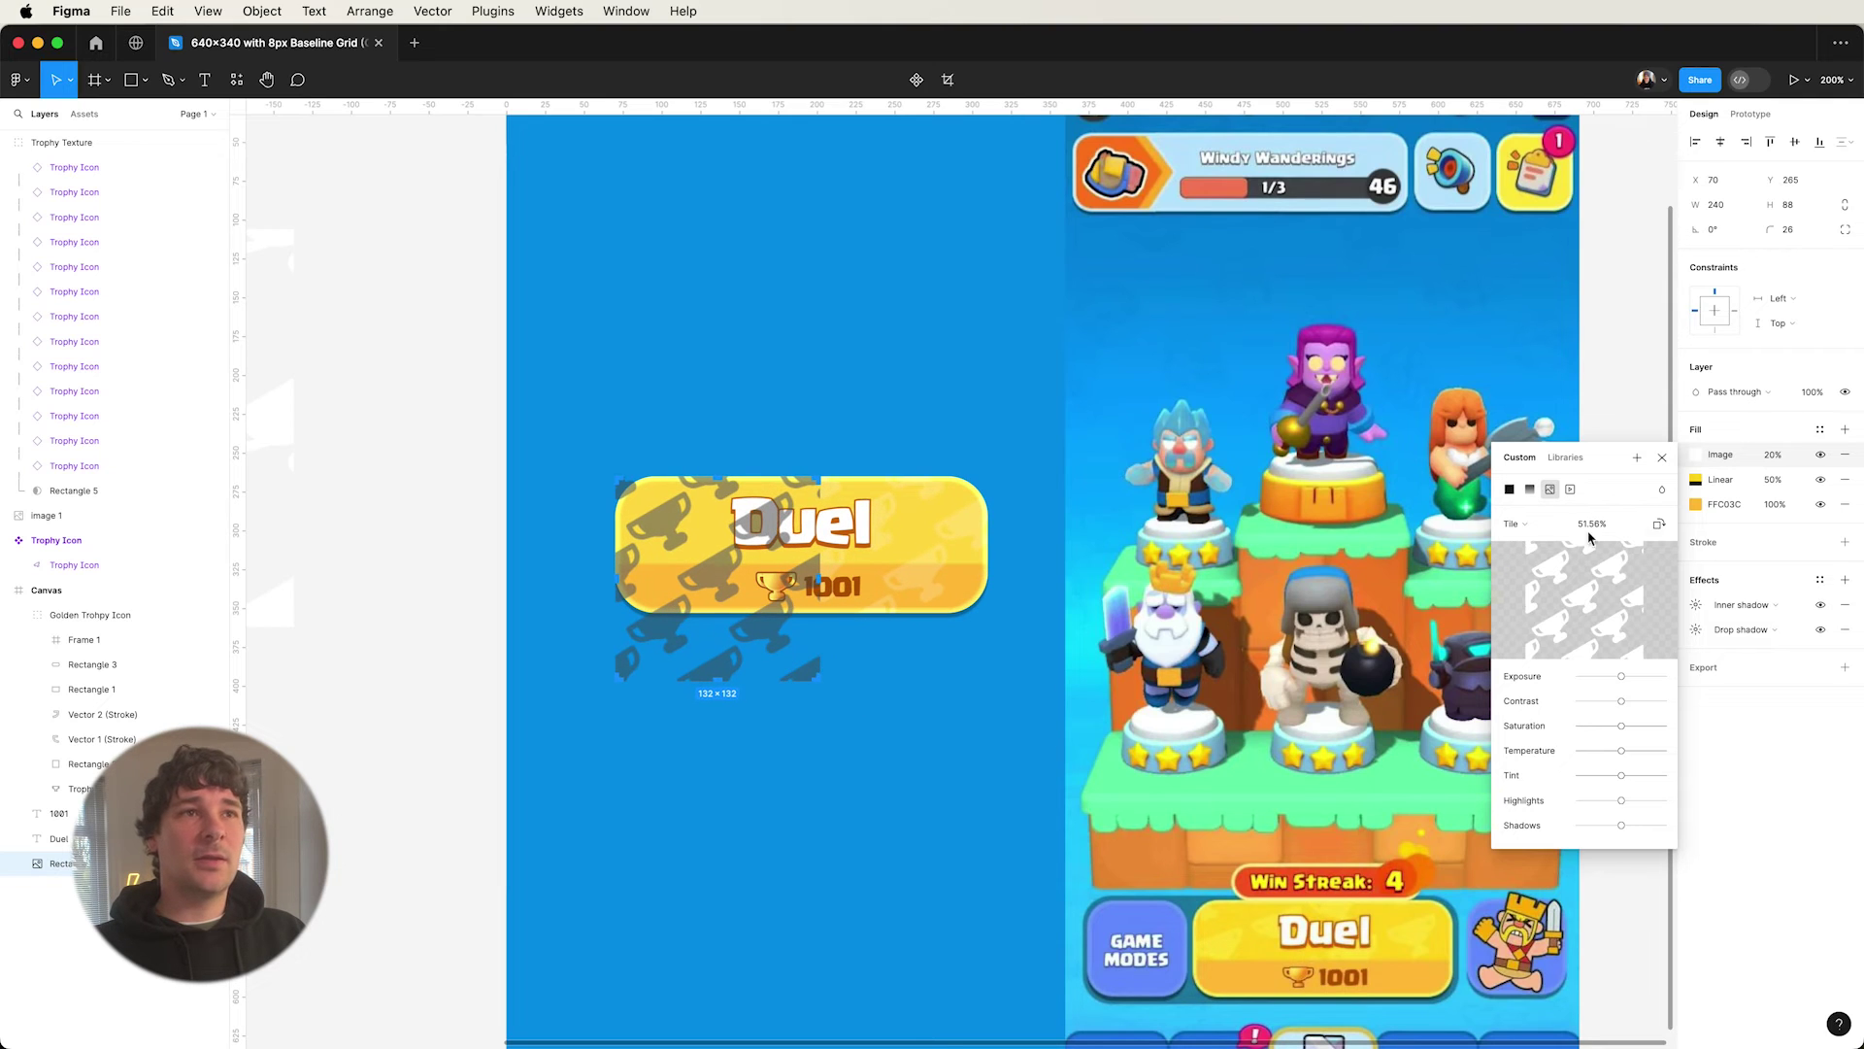
# - Set the blend mode of the Duel button's trophy image fill to Plus lighter
pyautogui.click(1662, 490)
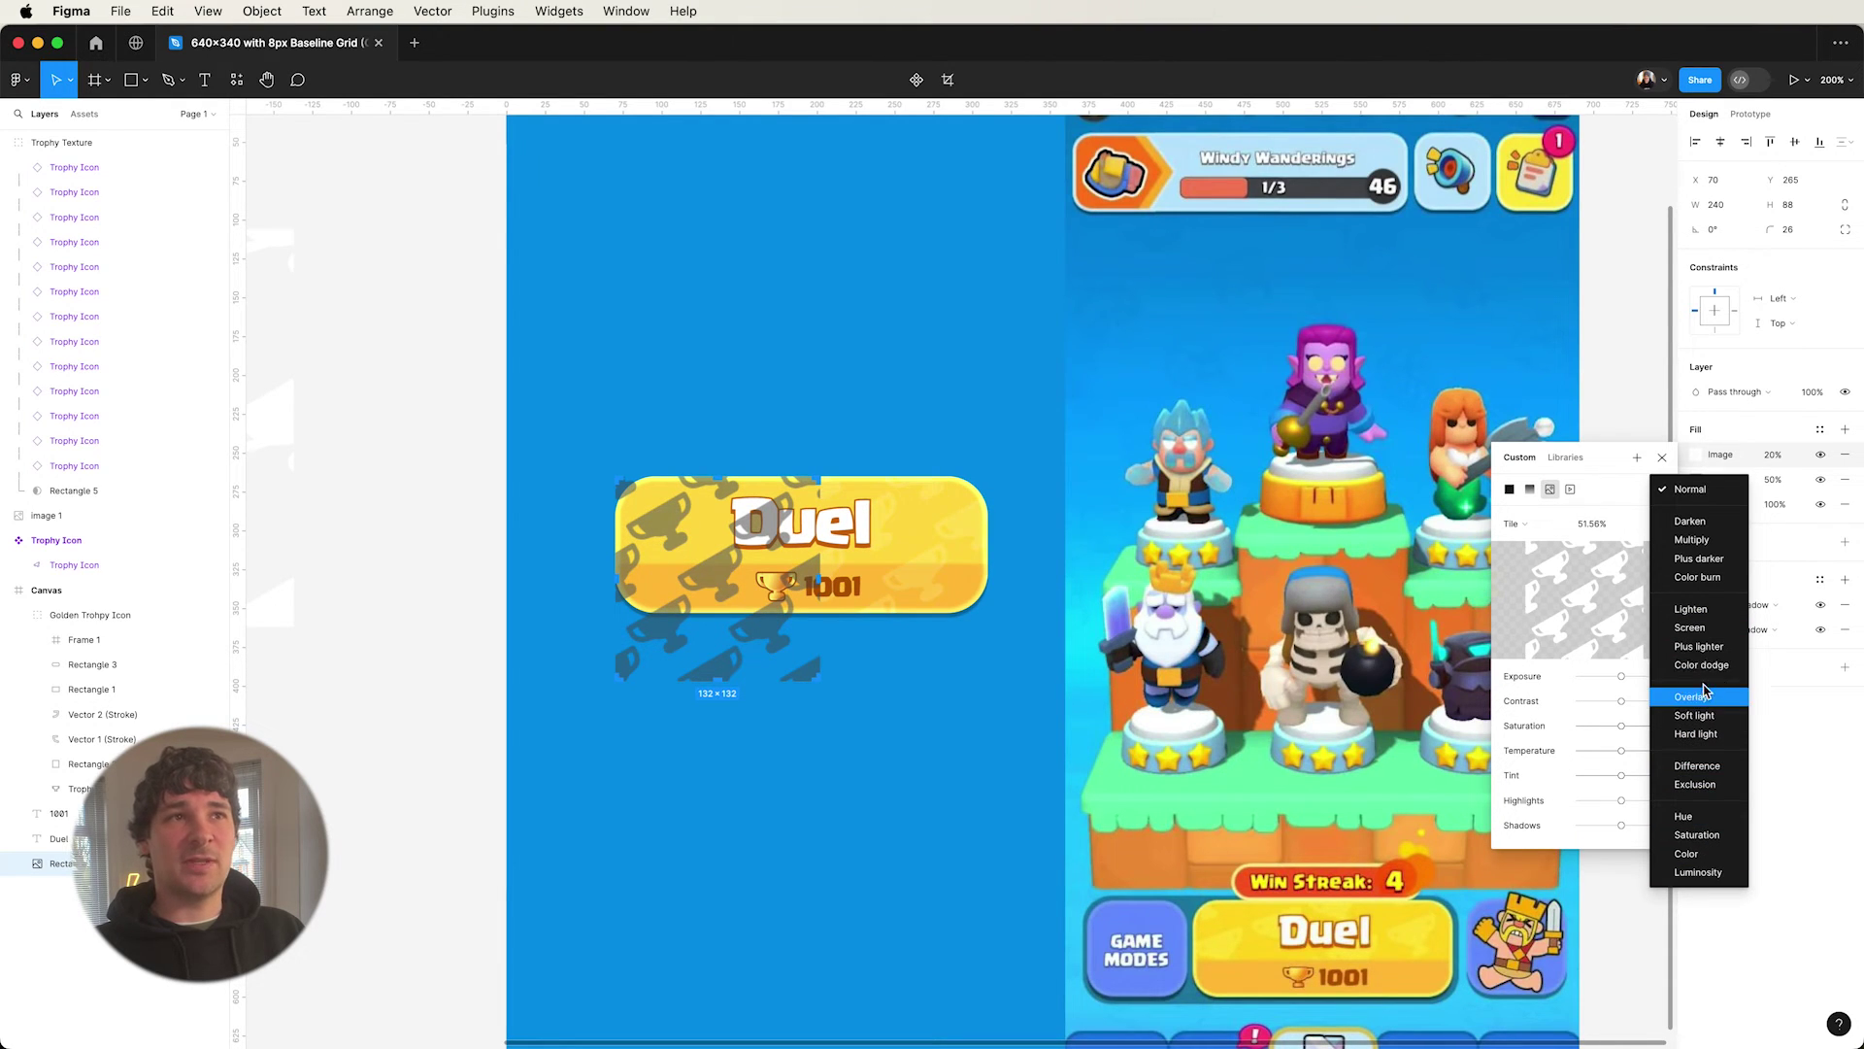
pyautogui.click(1699, 648)
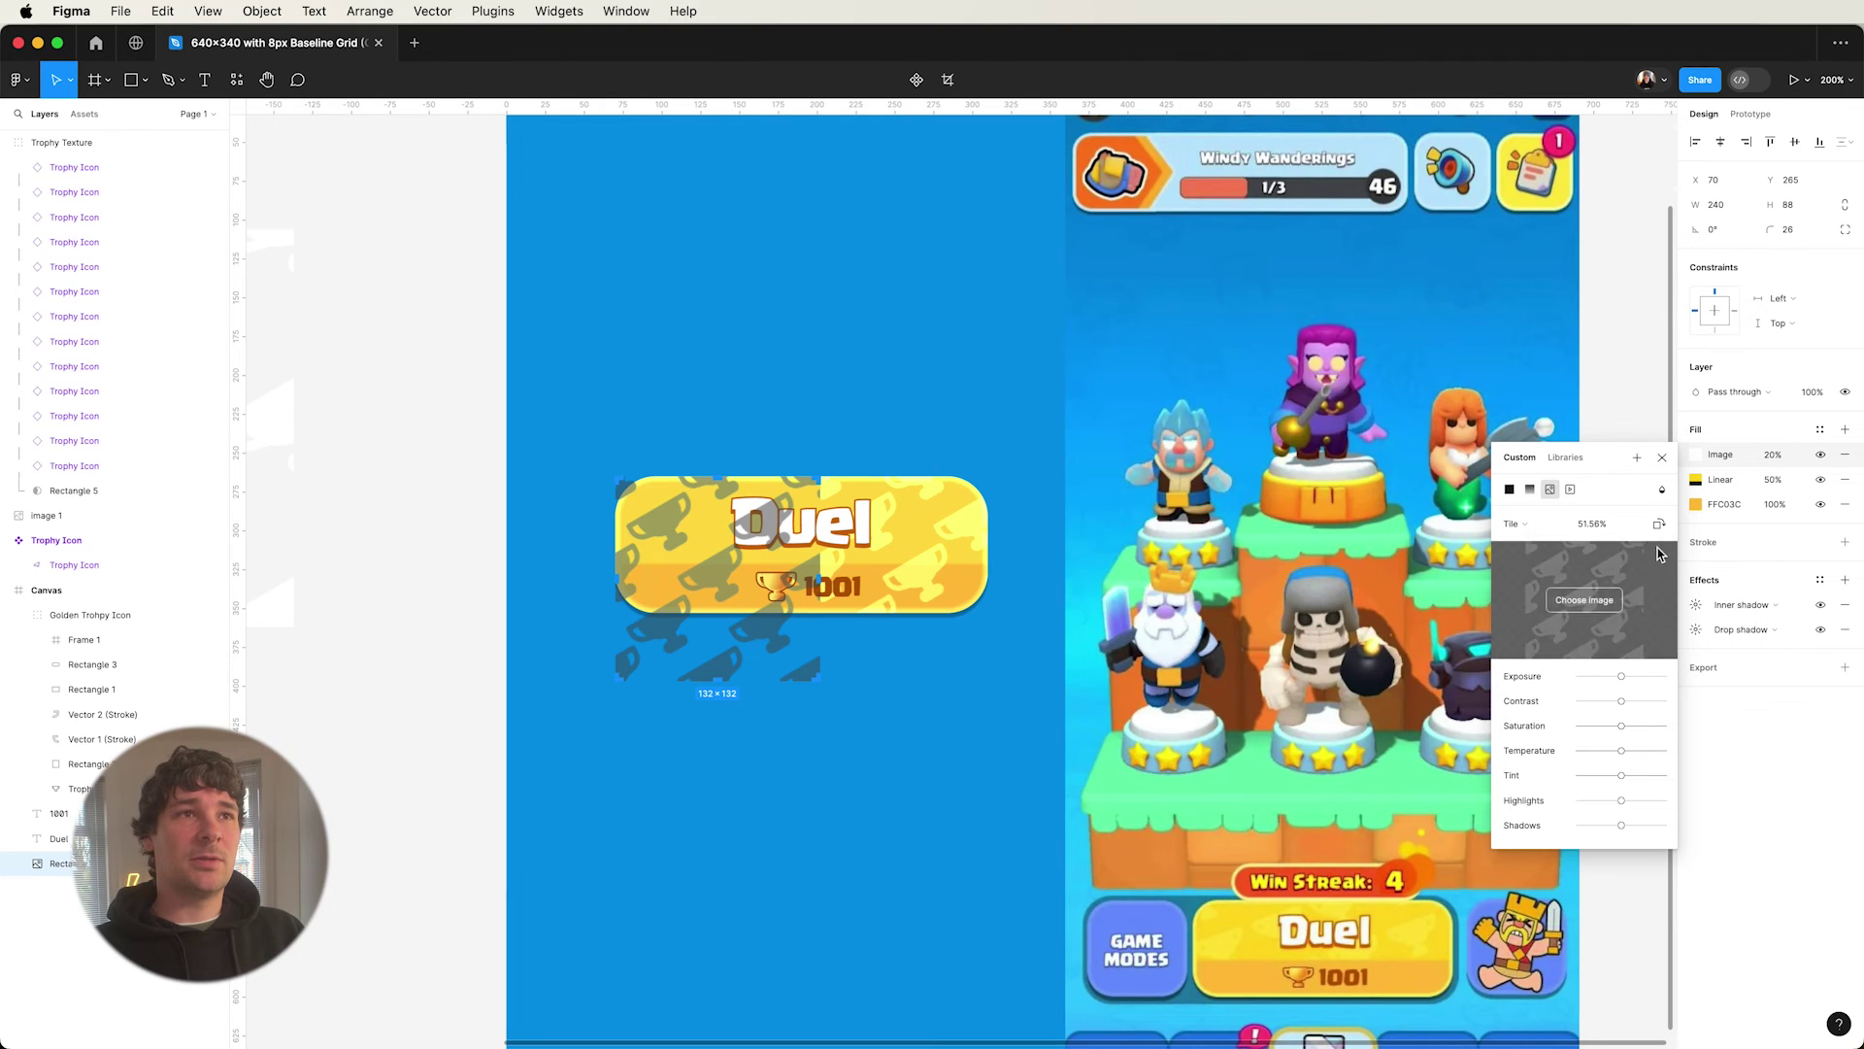
pyautogui.click(1612, 523)
pyautogui.click(1636, 511)
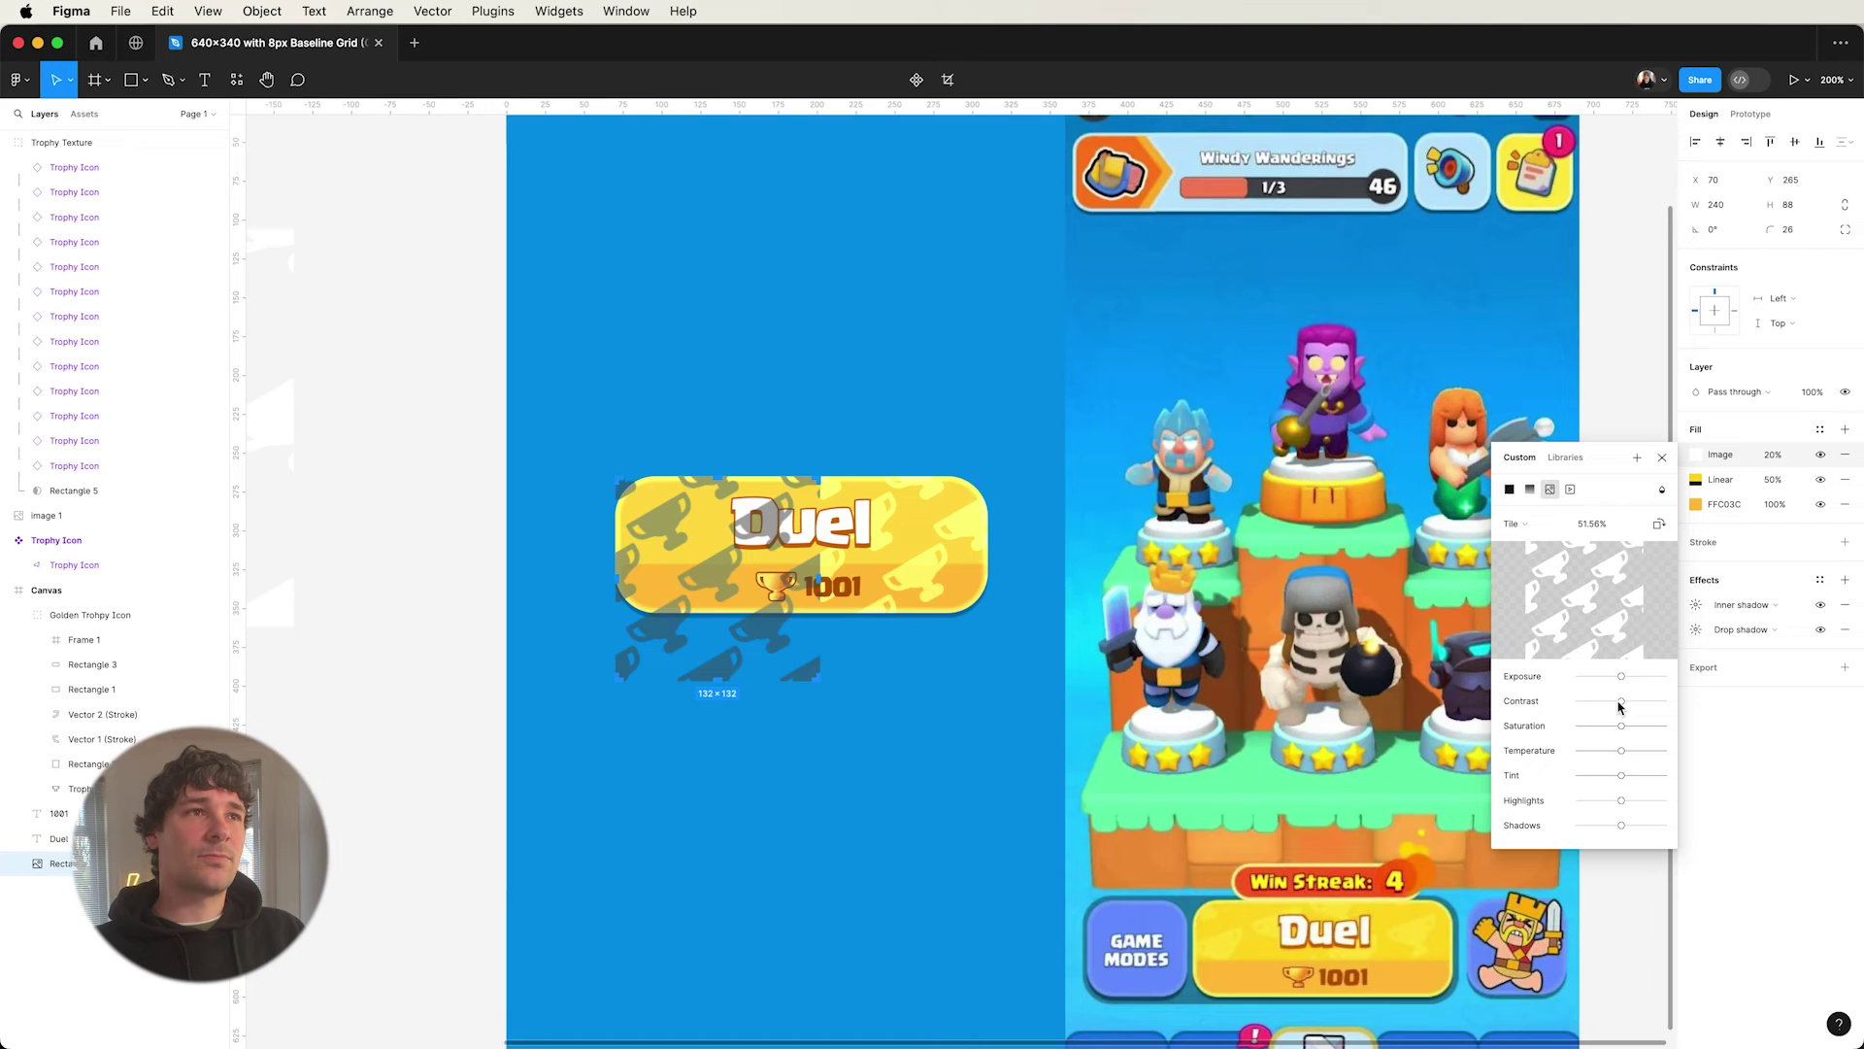
pyautogui.moveTo(1620, 677)
pyautogui.mouseDown()
pyautogui.moveTo(1593, 675)
pyautogui.moveTo(1622, 678)
pyautogui.mouseUp()
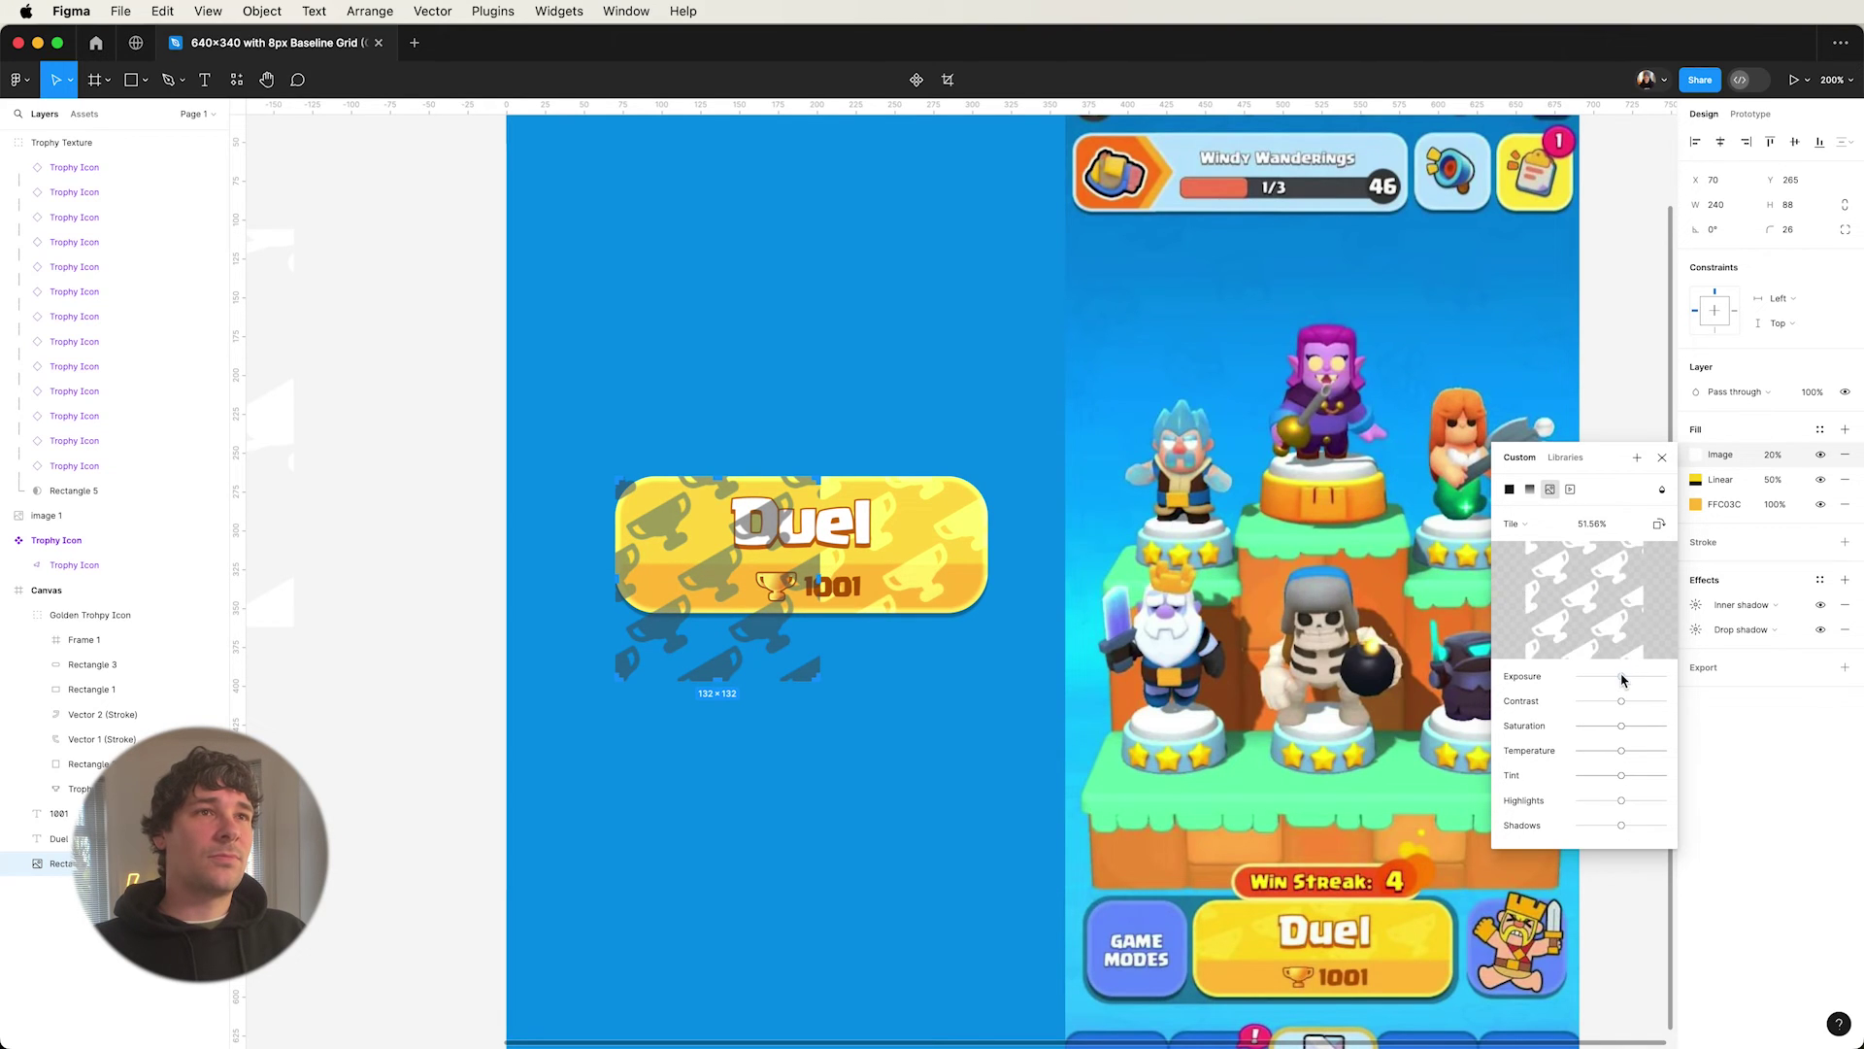
pyautogui.click(1662, 491)
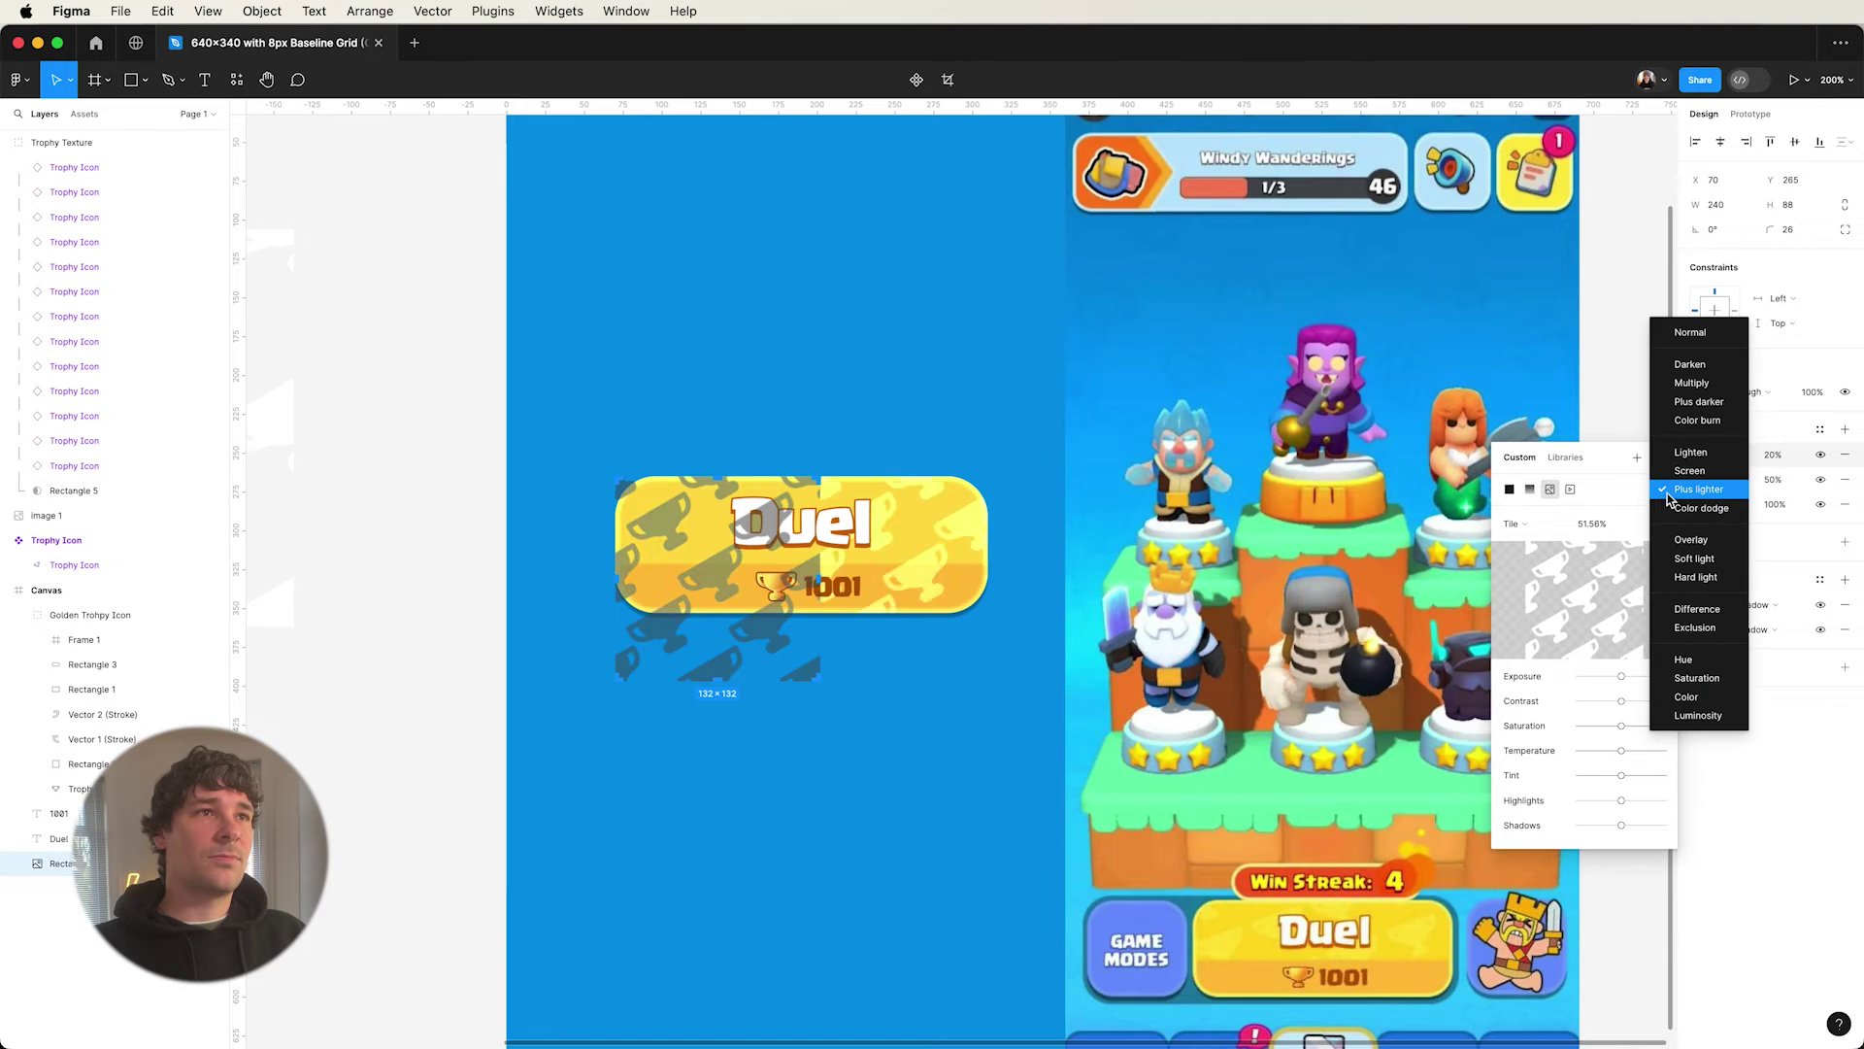
pyautogui.click(1684, 500)
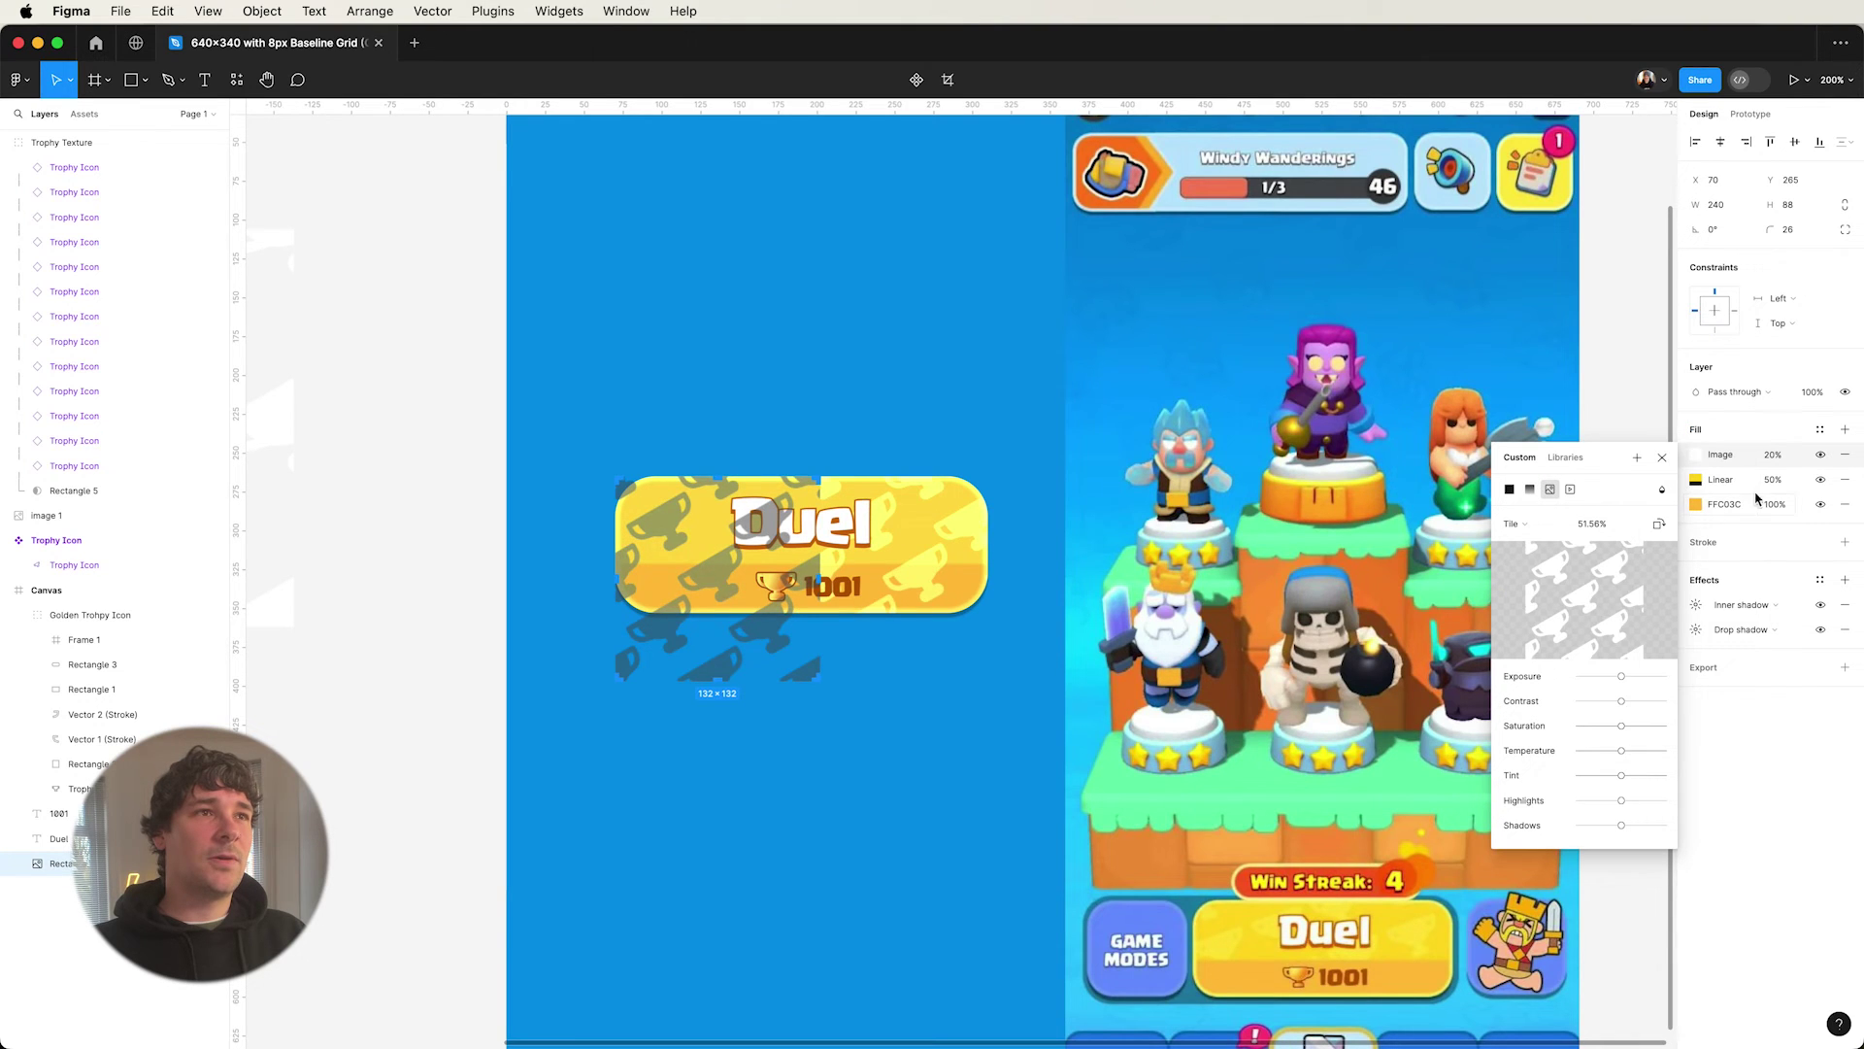
# - Set the opacity of the Duel button's trophy image fill to 3% and deselect the button background
pyautogui.click(1777, 455)
pyautogui.write('0')
pyautogui.press('Return')
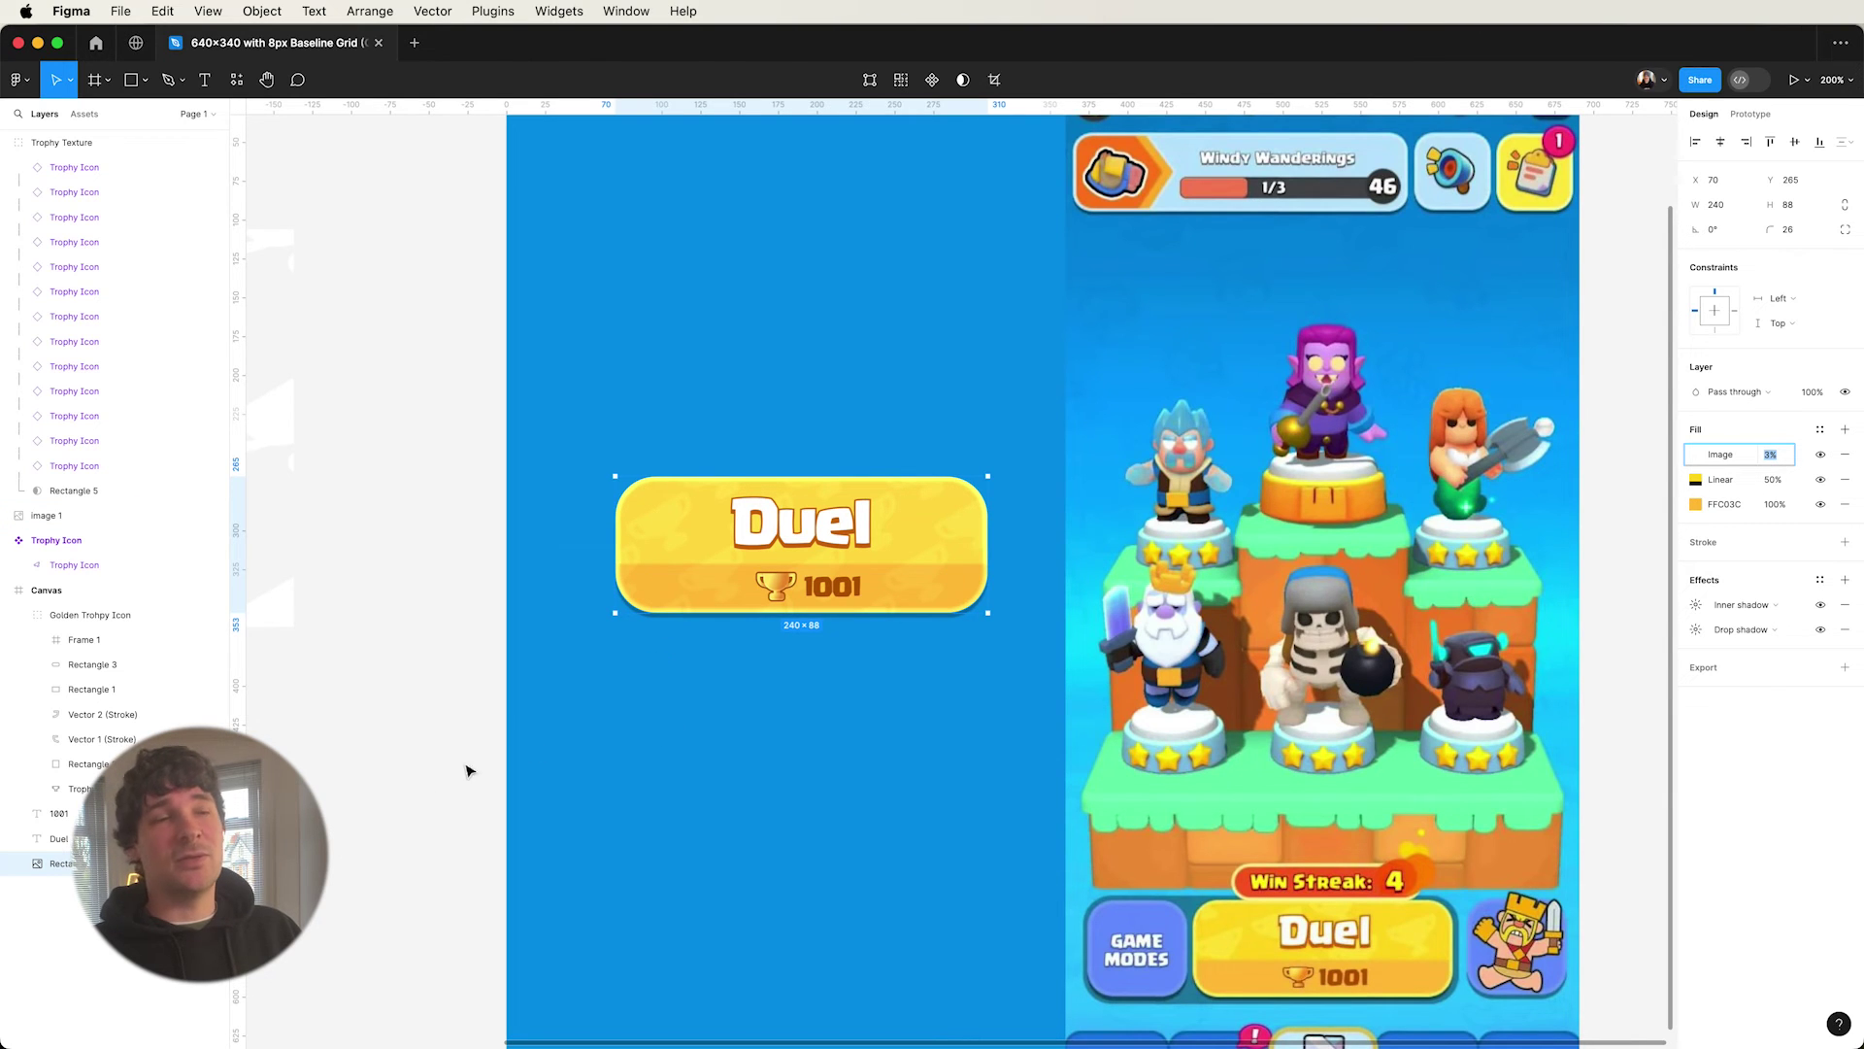
pyautogui.click(415, 819)
pyautogui.hscroll(-5, 569, 855)
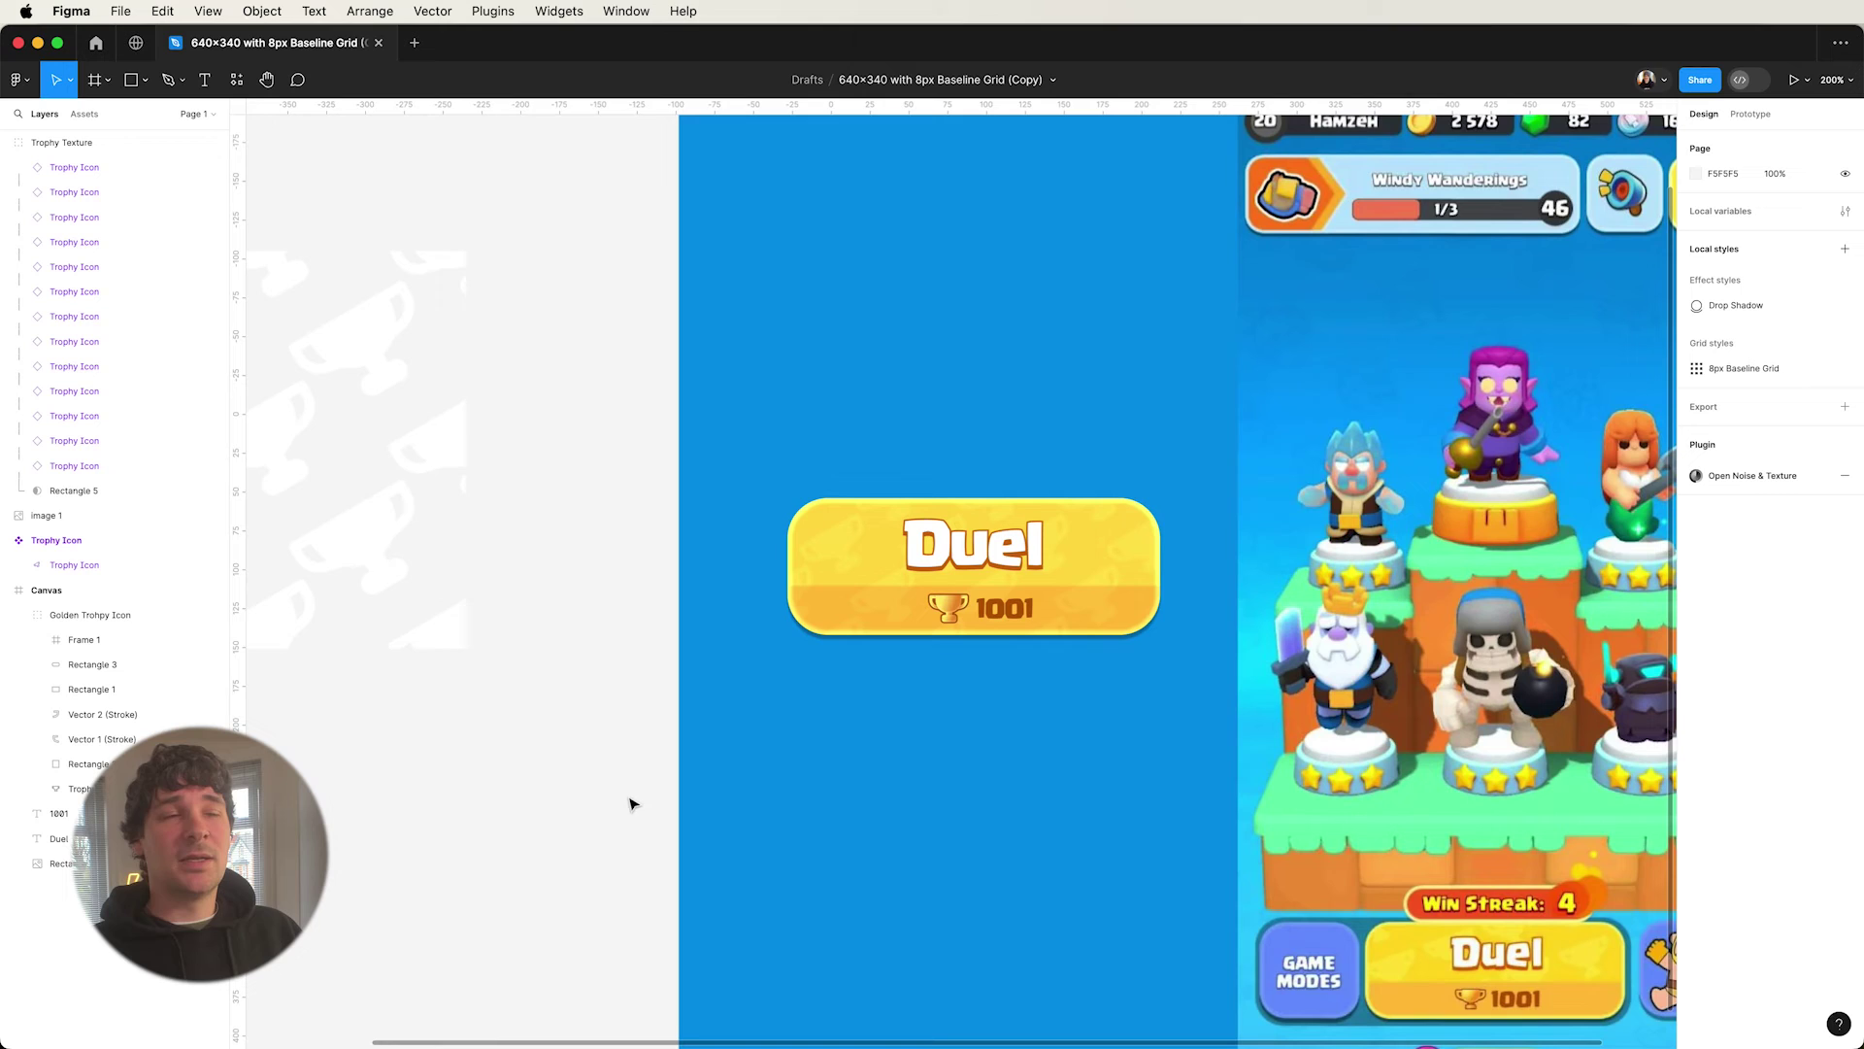
pyautogui.moveTo(983, 766); pyautogui.dragTo(774, 742)
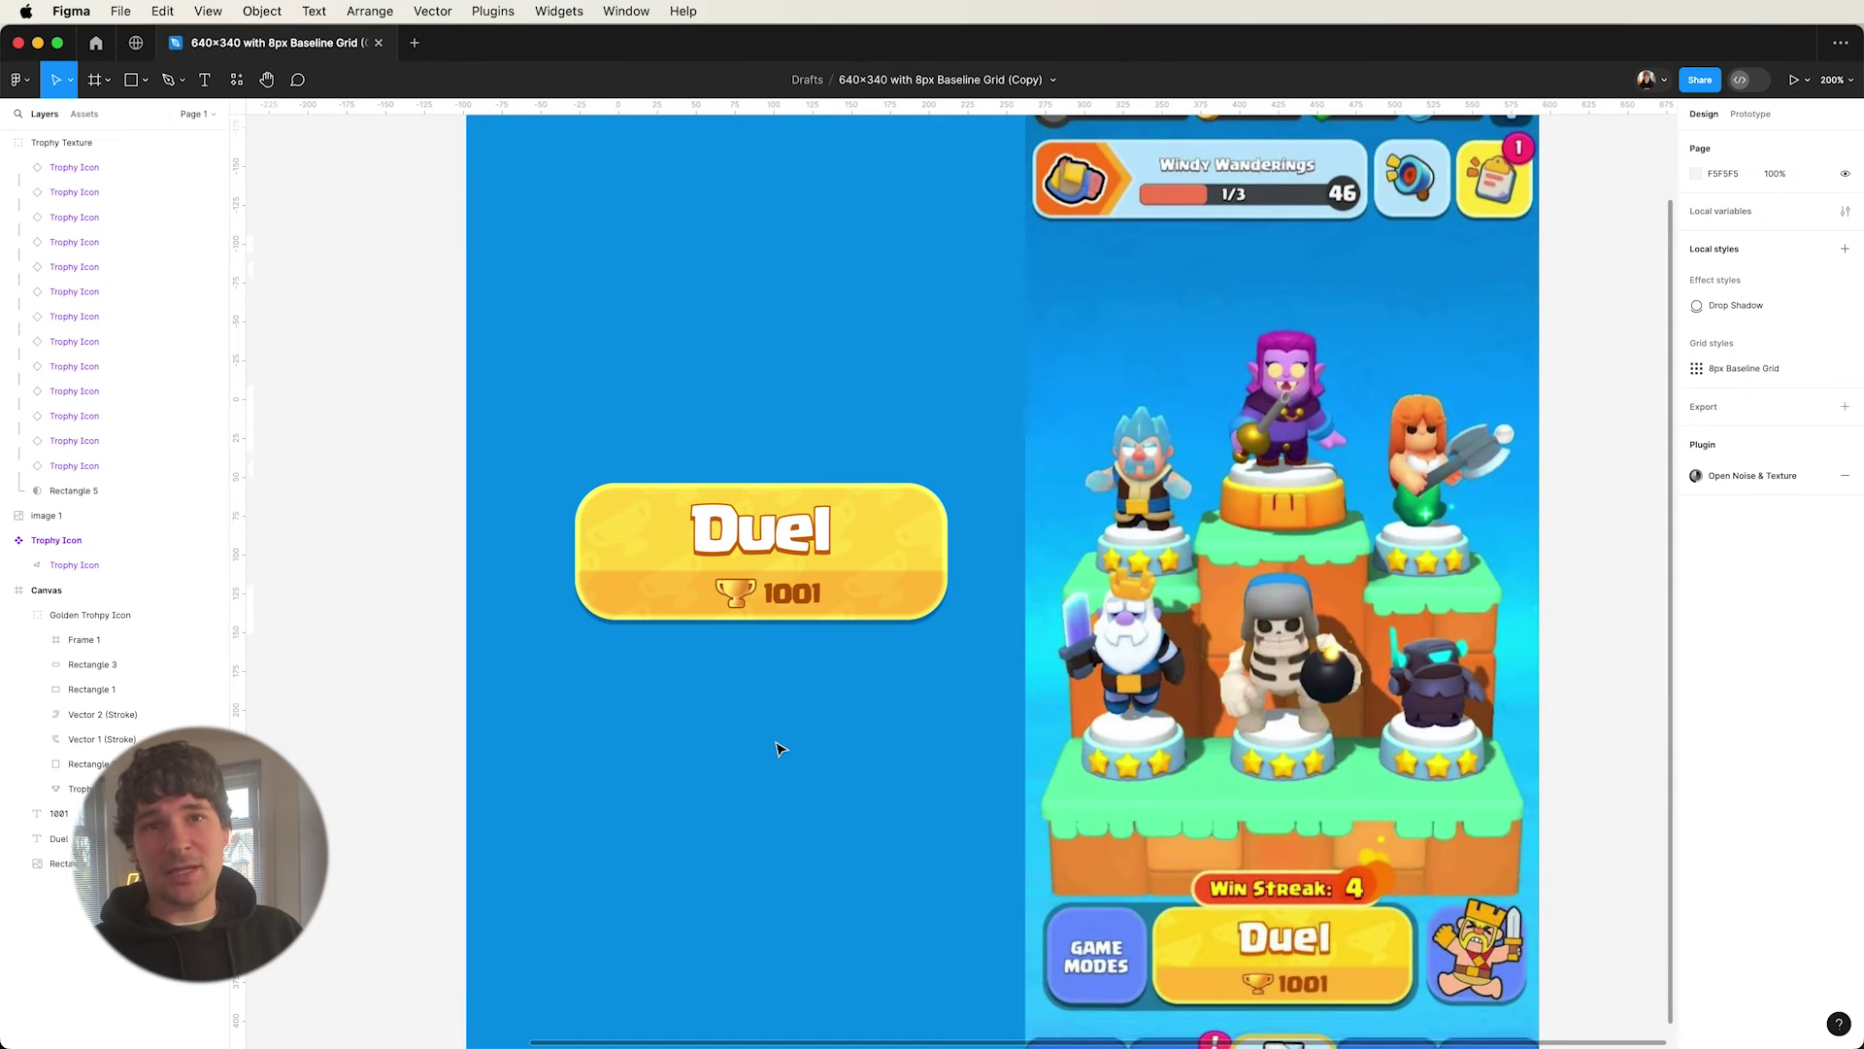
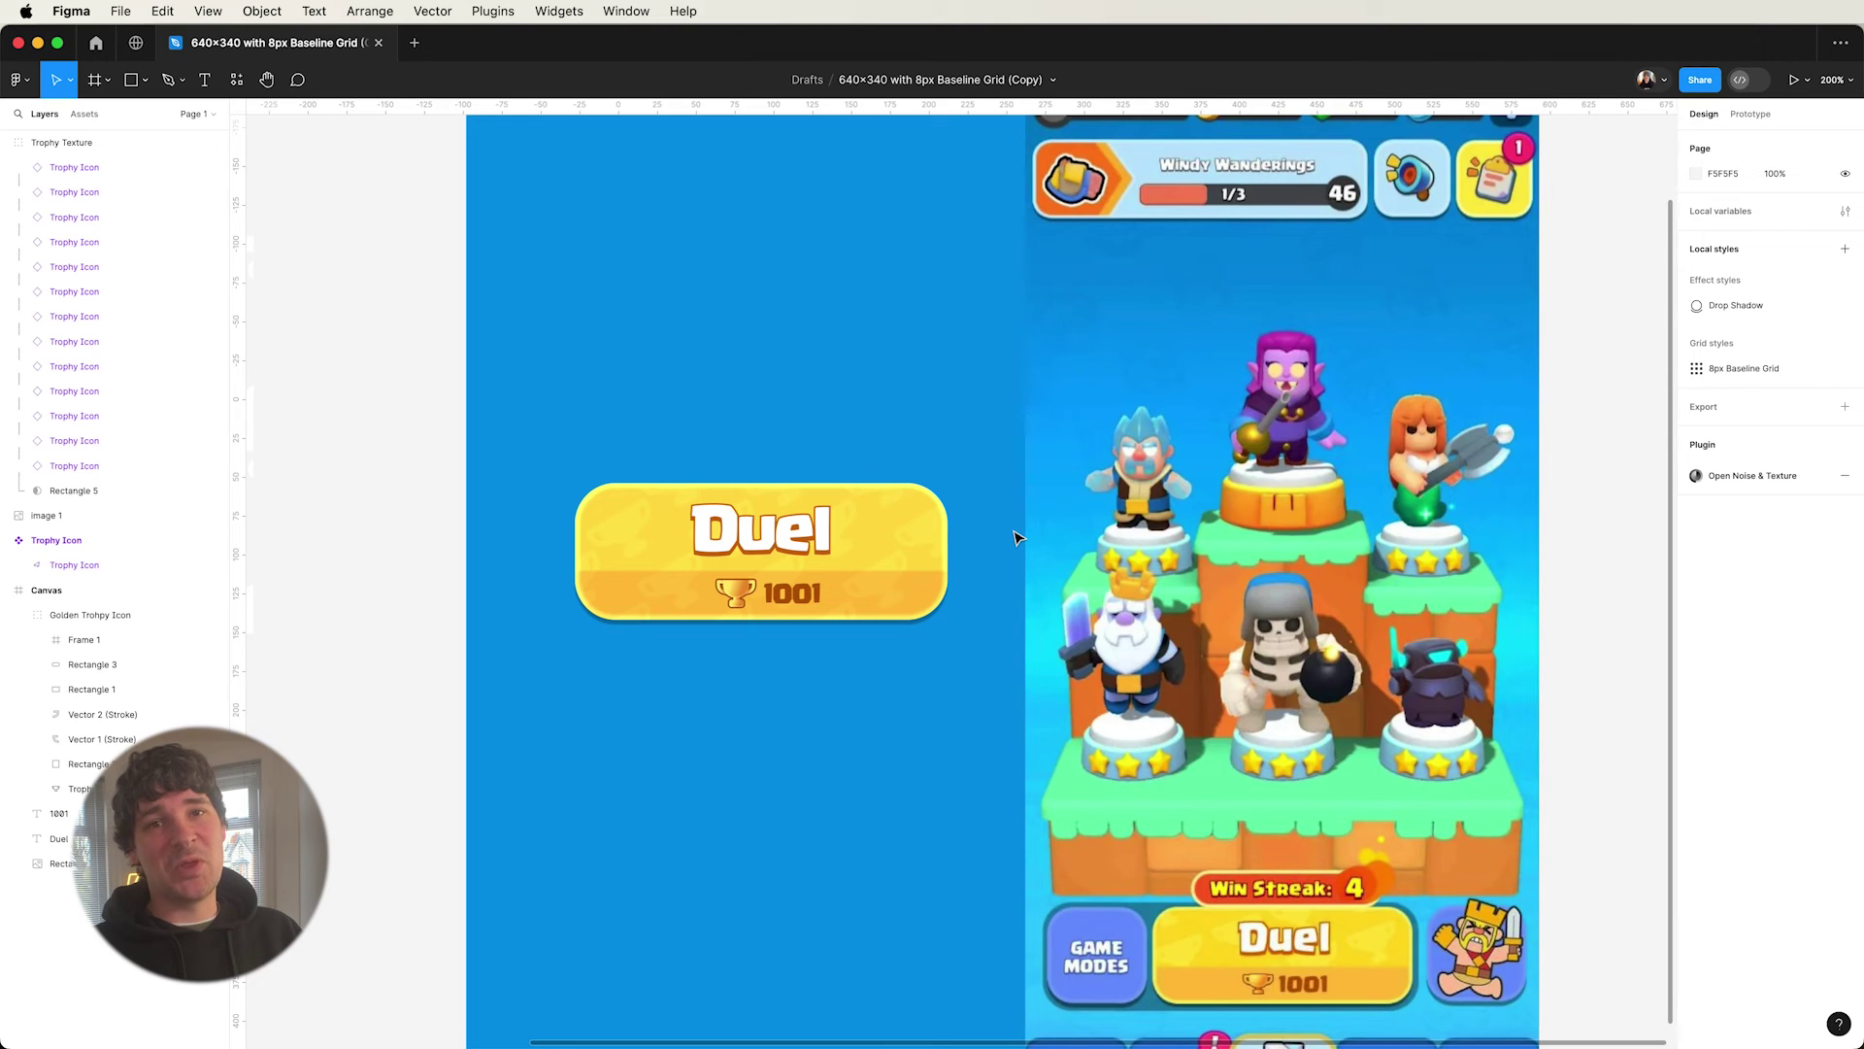
pyautogui.click(917, 613)
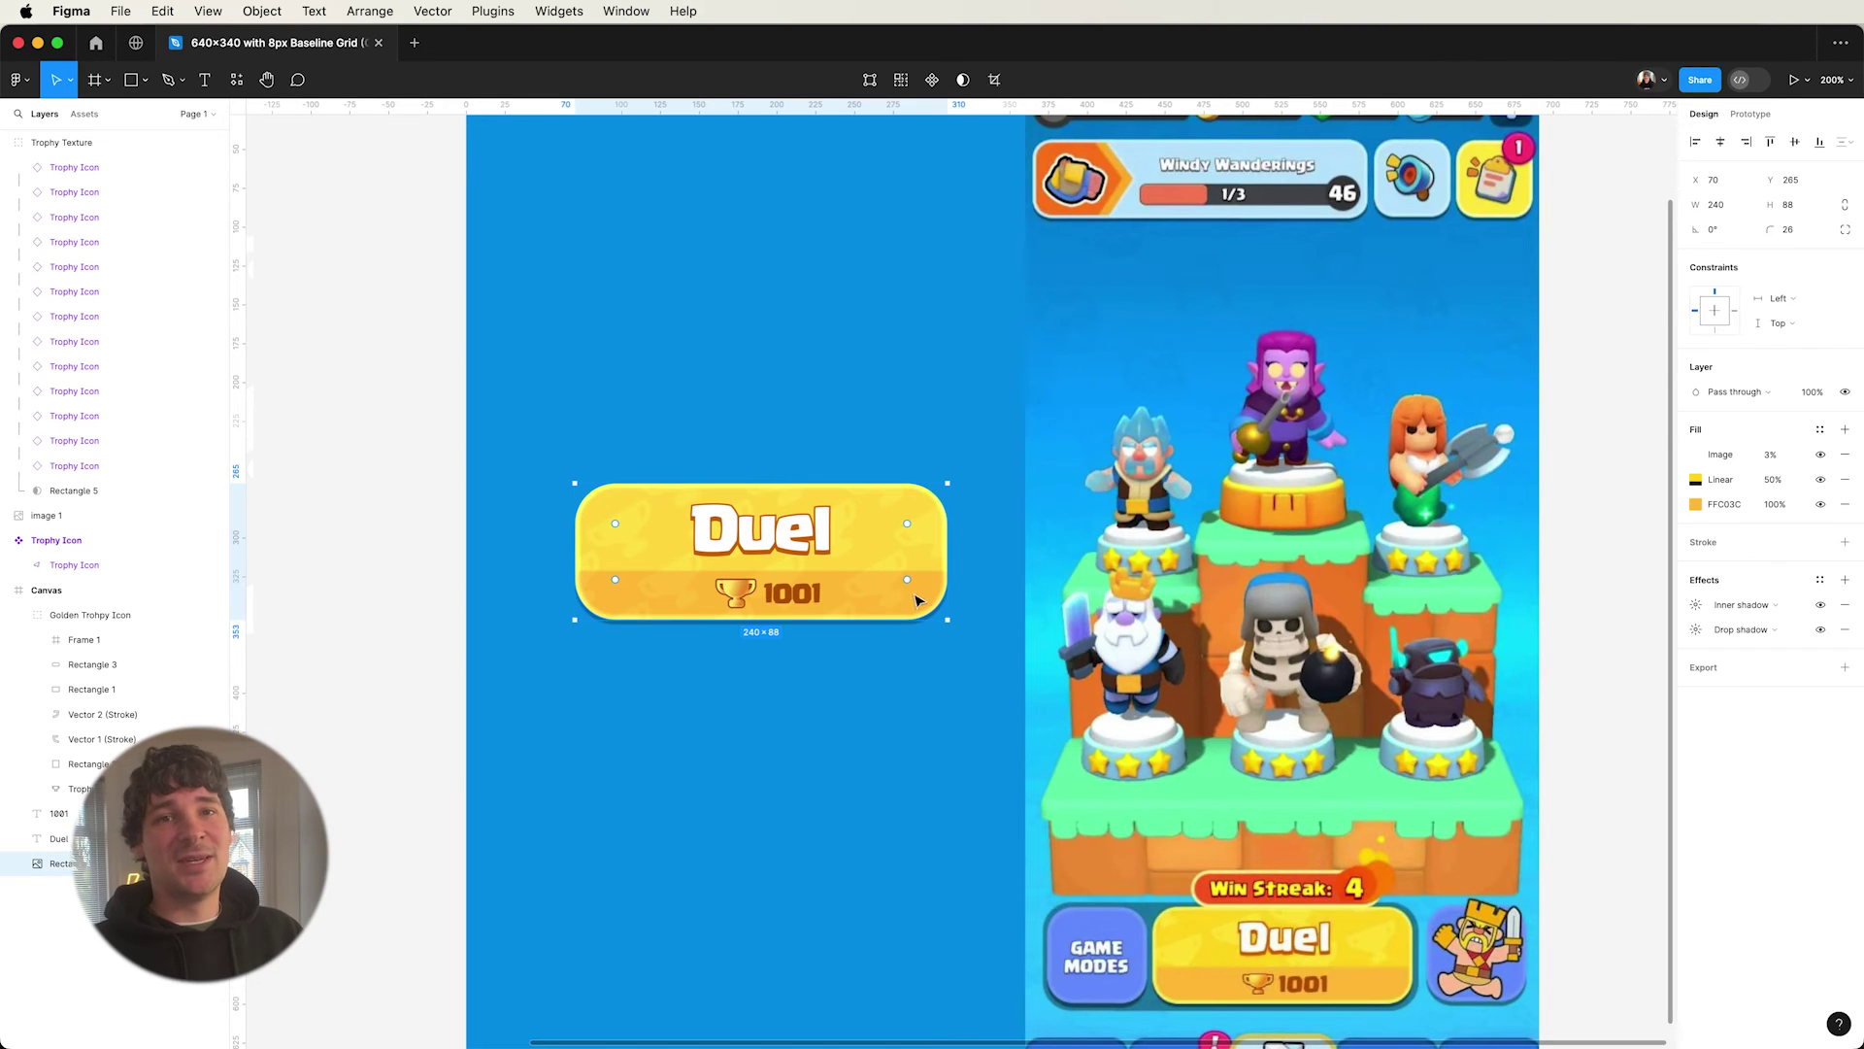
pyautogui.click(1695, 480)
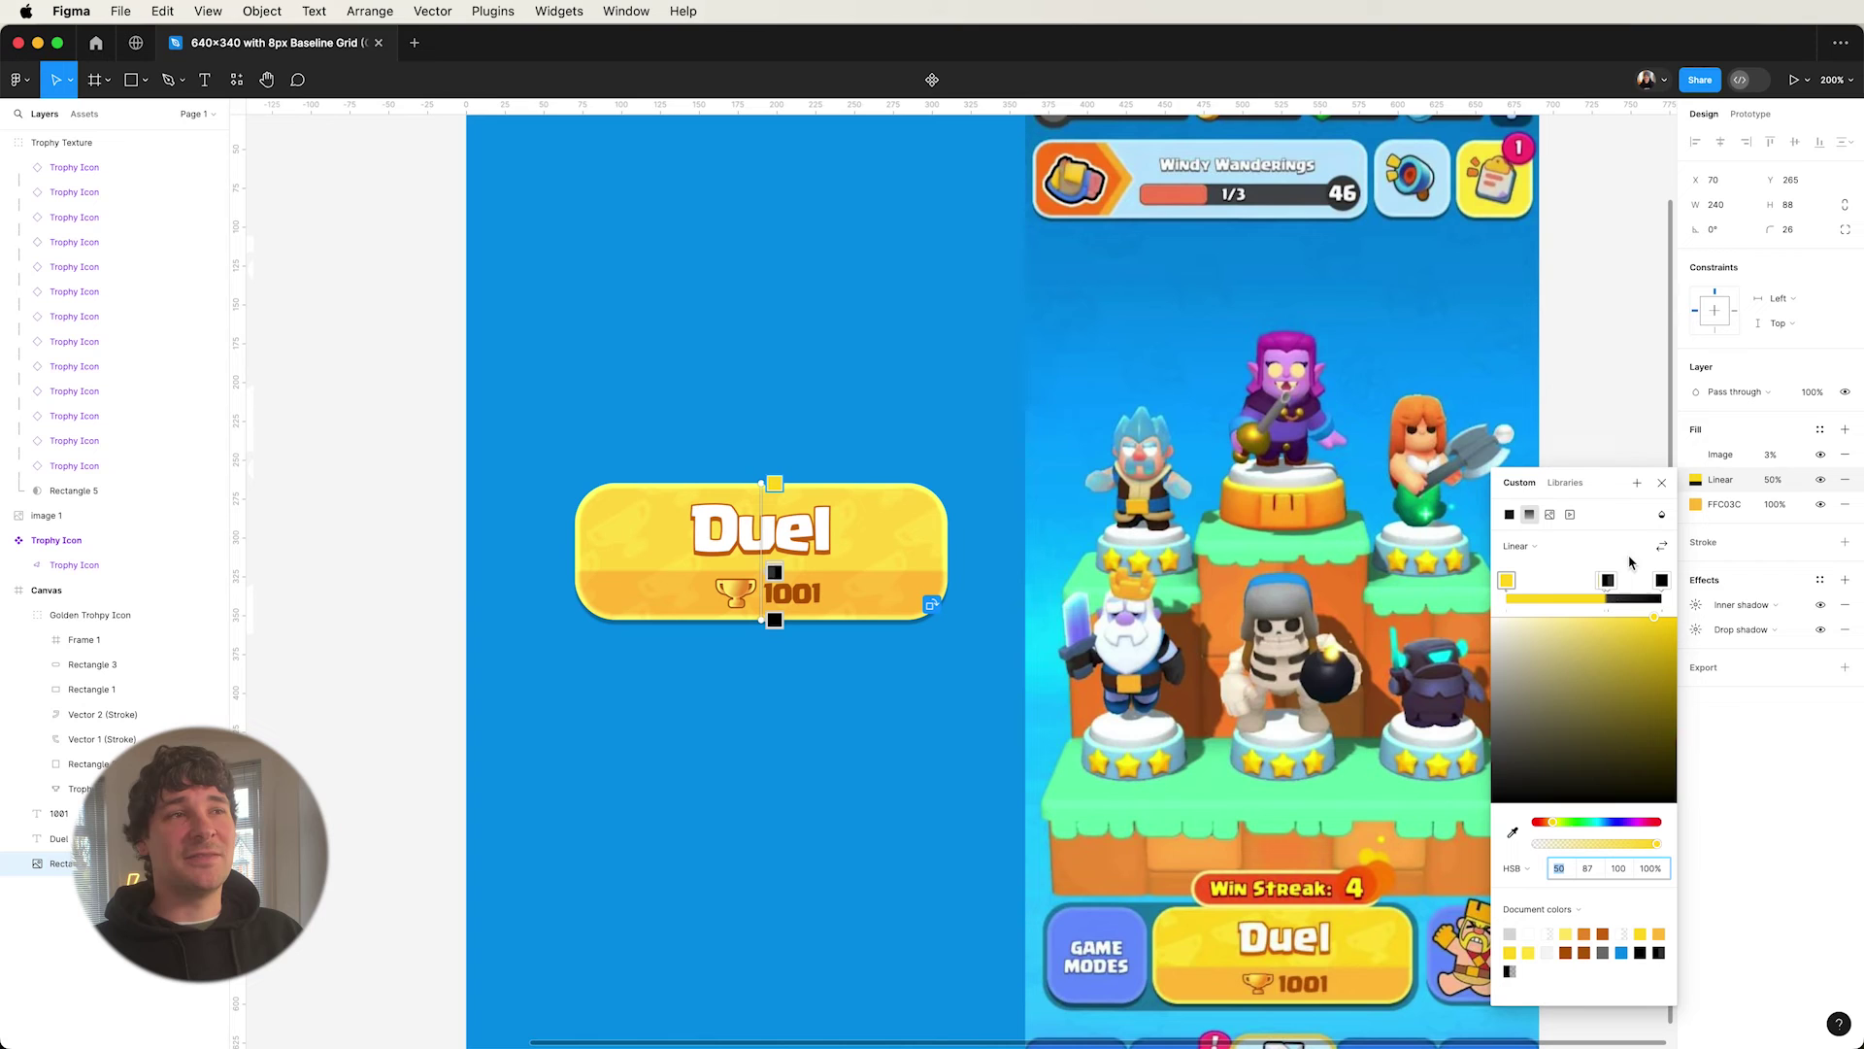
pyautogui.click(1661, 515)
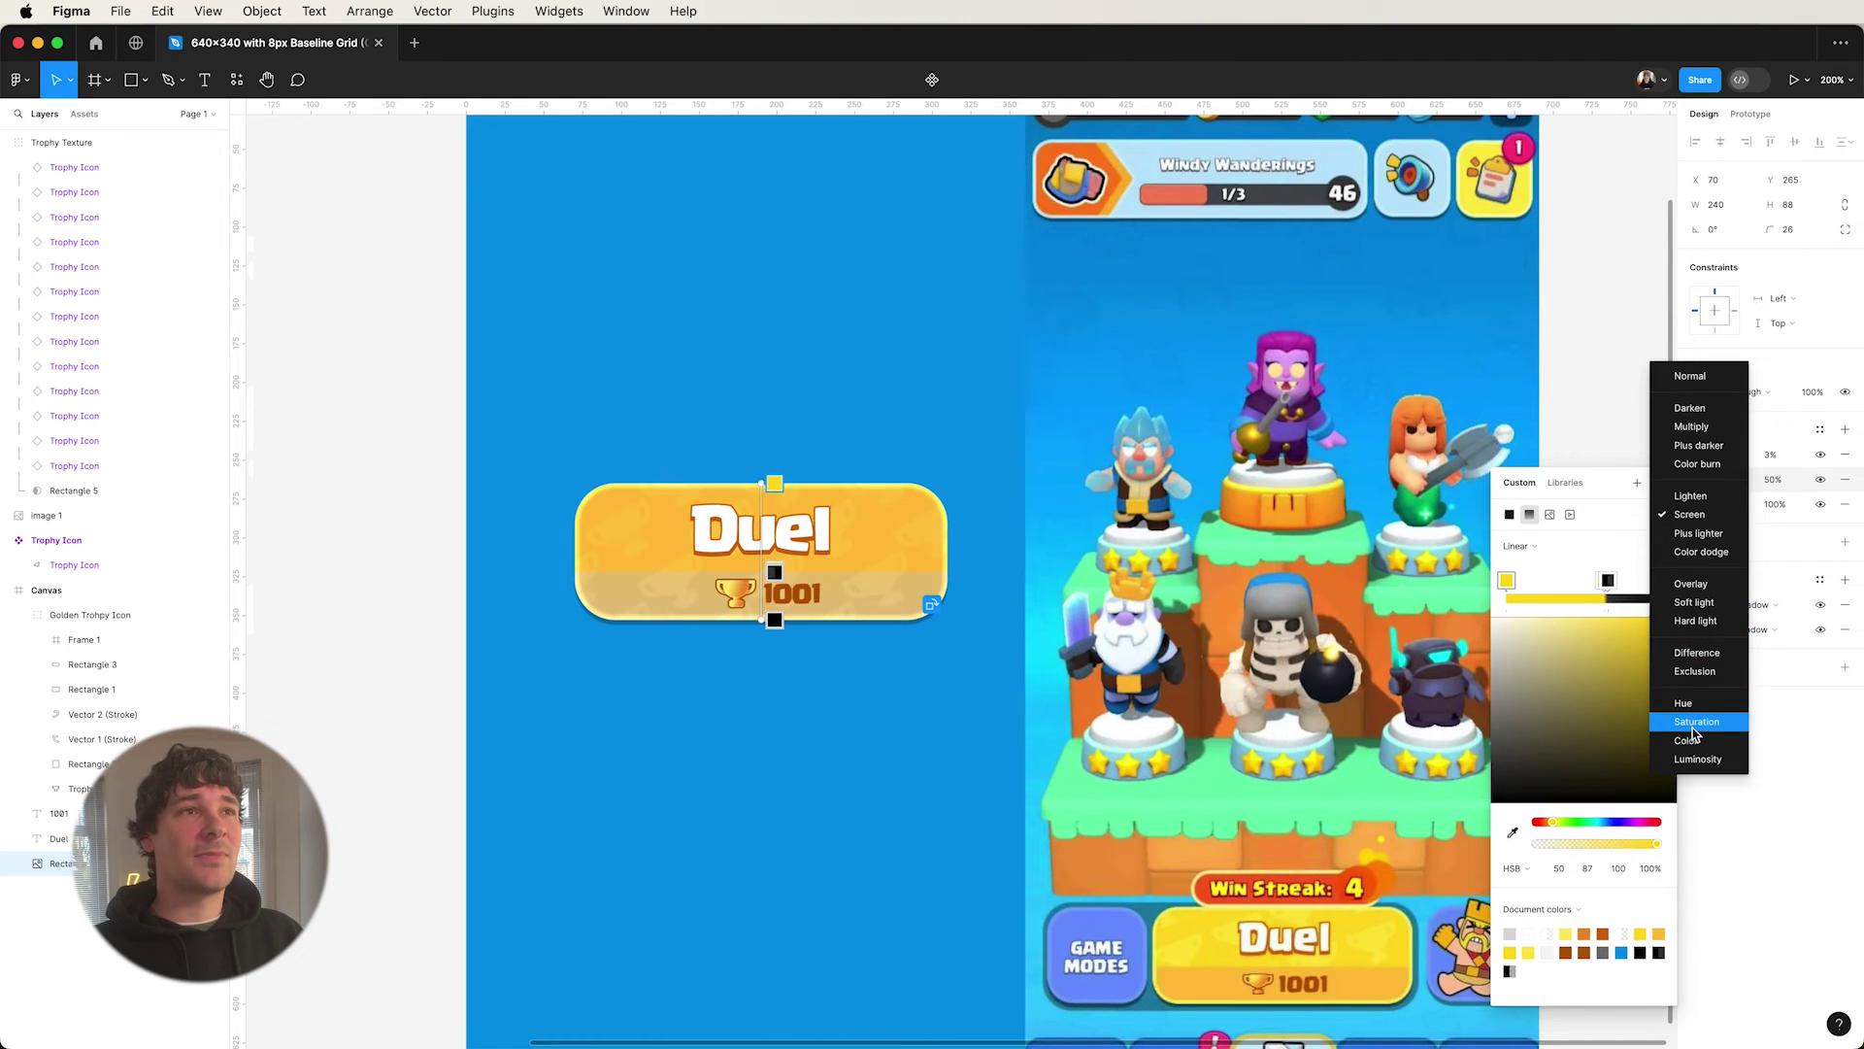
pyautogui.press('Escape')
pyautogui.click(1798, 736)
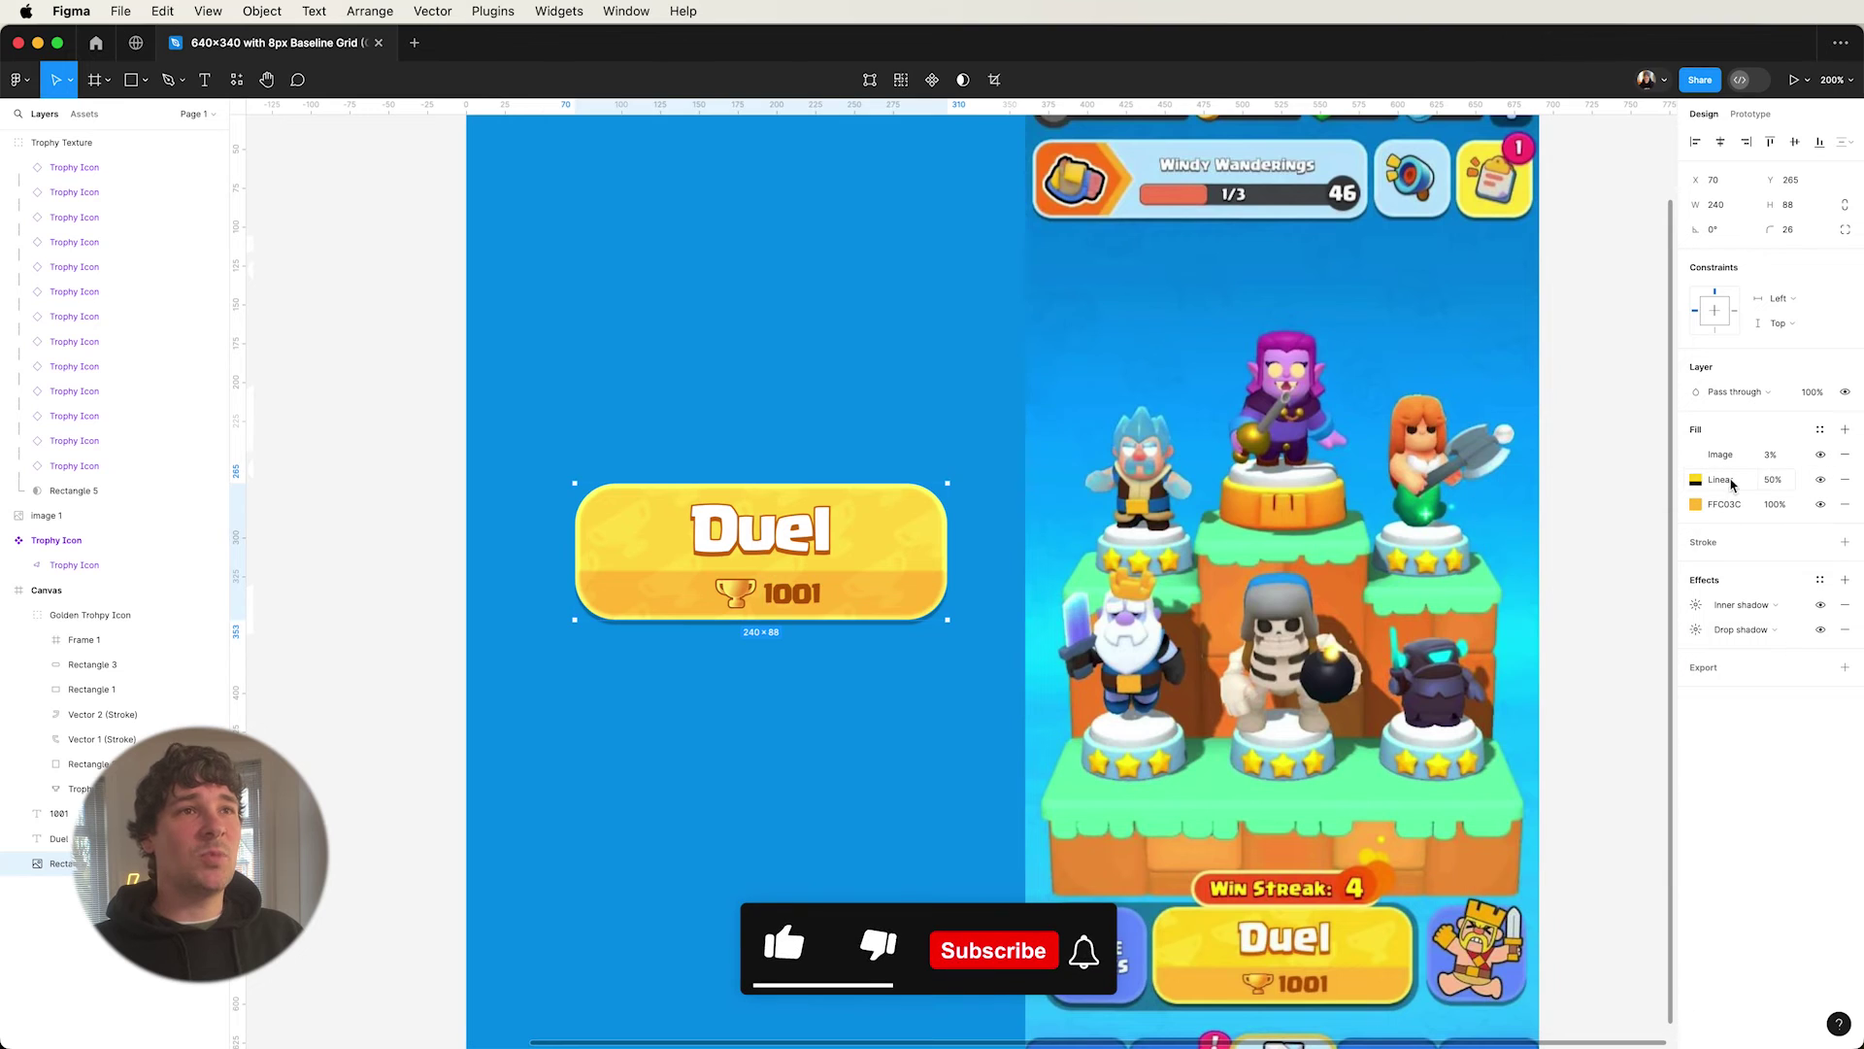
# - Add a new fill on top of the existing fills of the Duel button's background rectangle
pyautogui.click(1695, 479)
pyautogui.click(1756, 485)
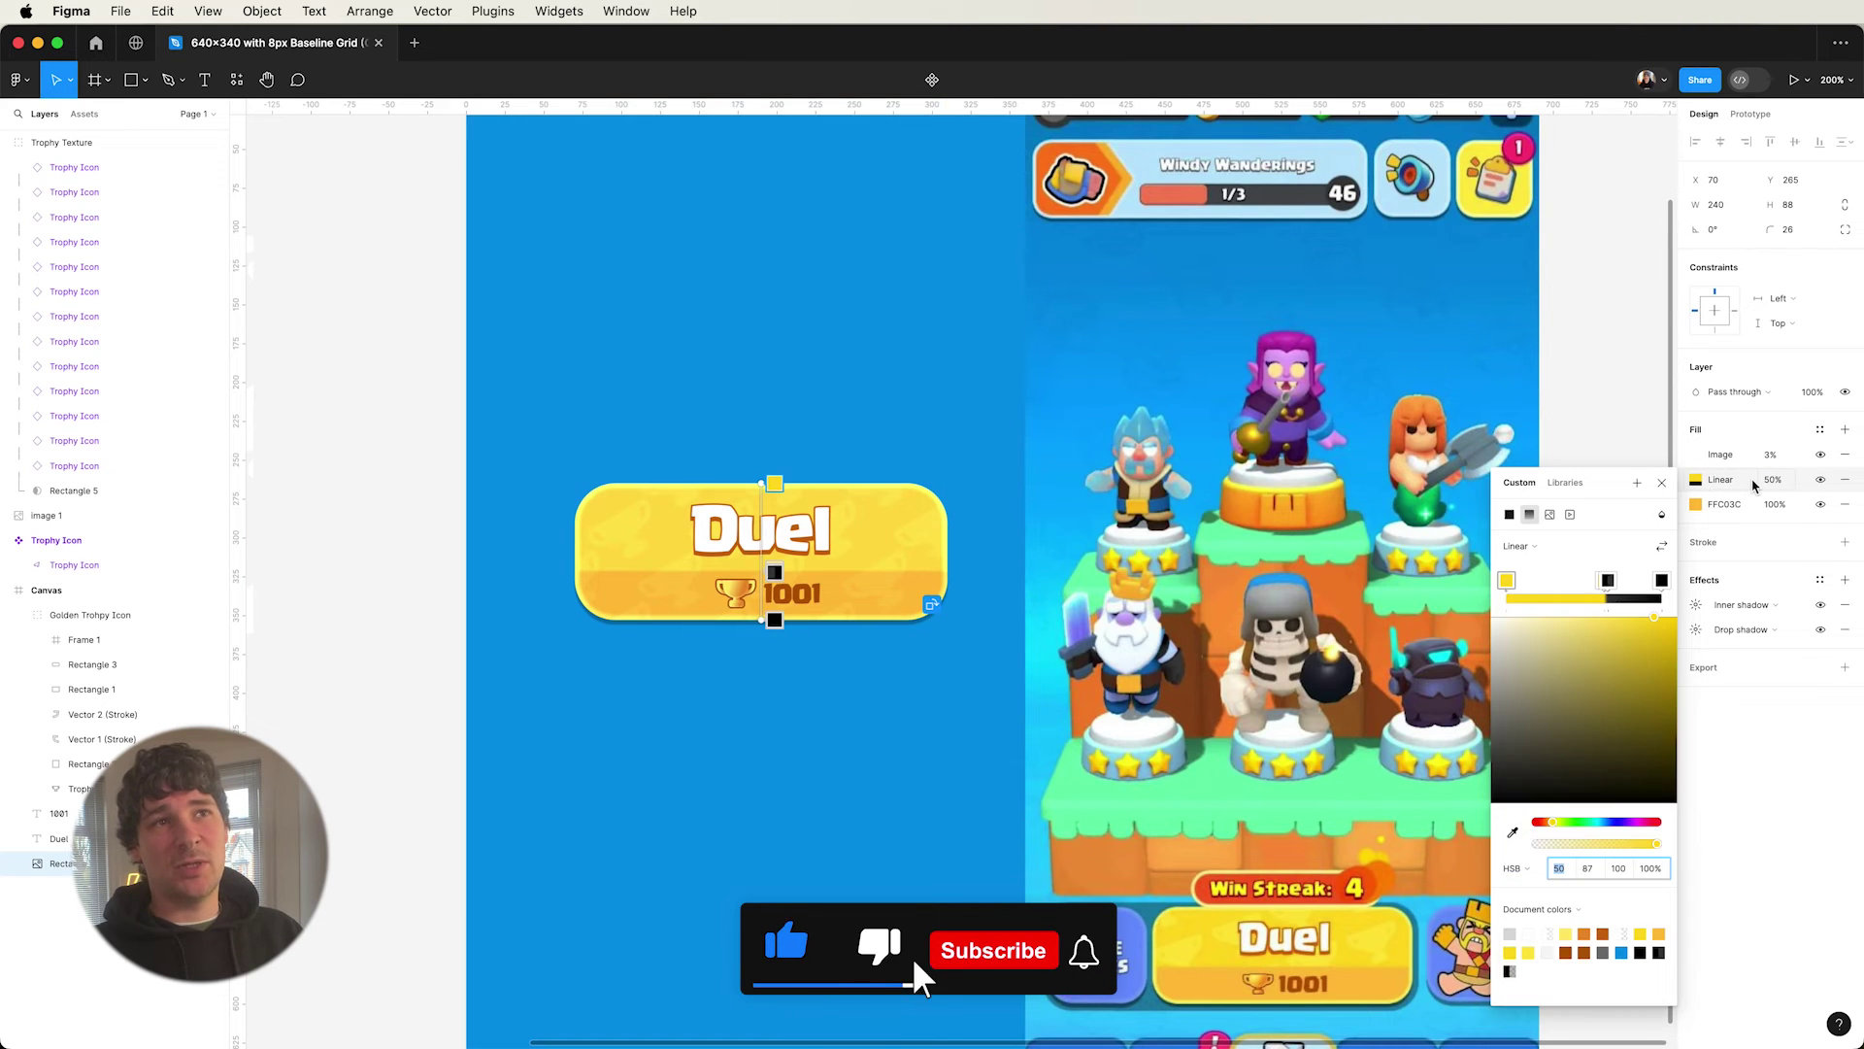
pyautogui.click(1845, 429)
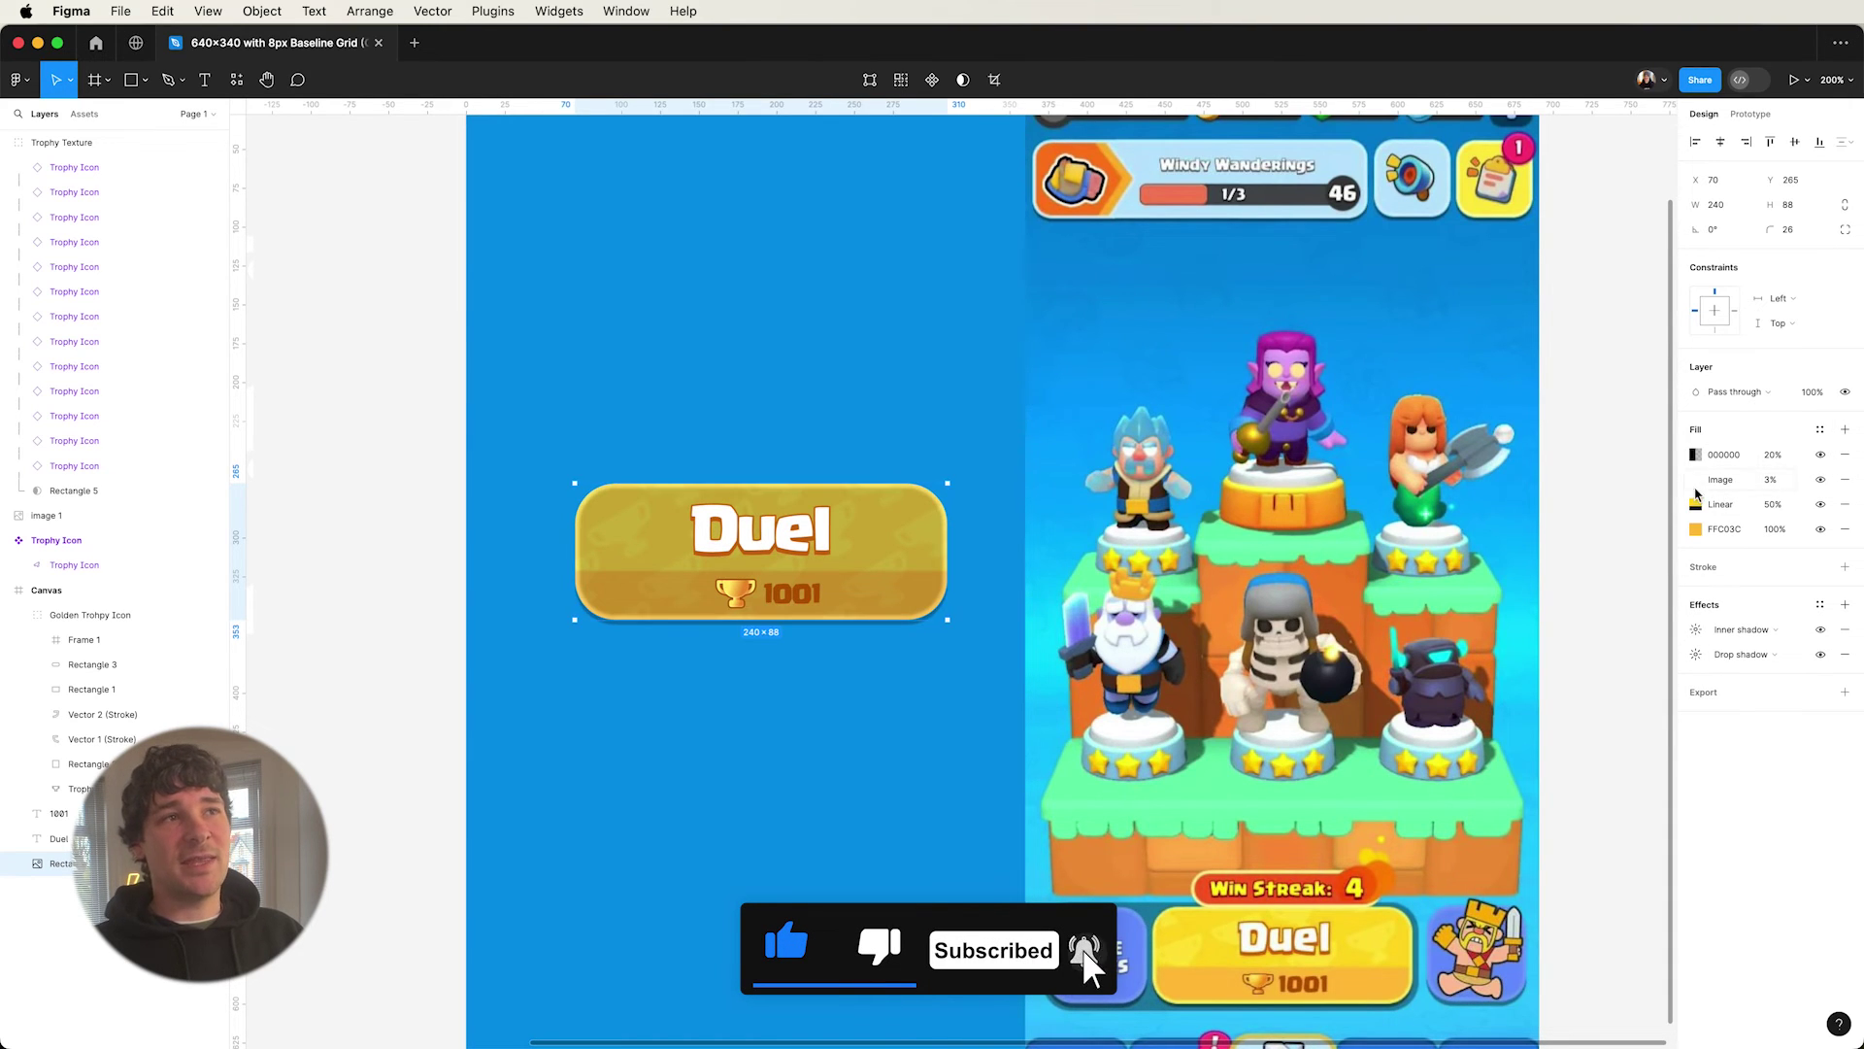
# - Try saving the yellow stop color of the Duel button's linear fill as a variable named Gradient 01, and undo it
pyautogui.click(1696, 505)
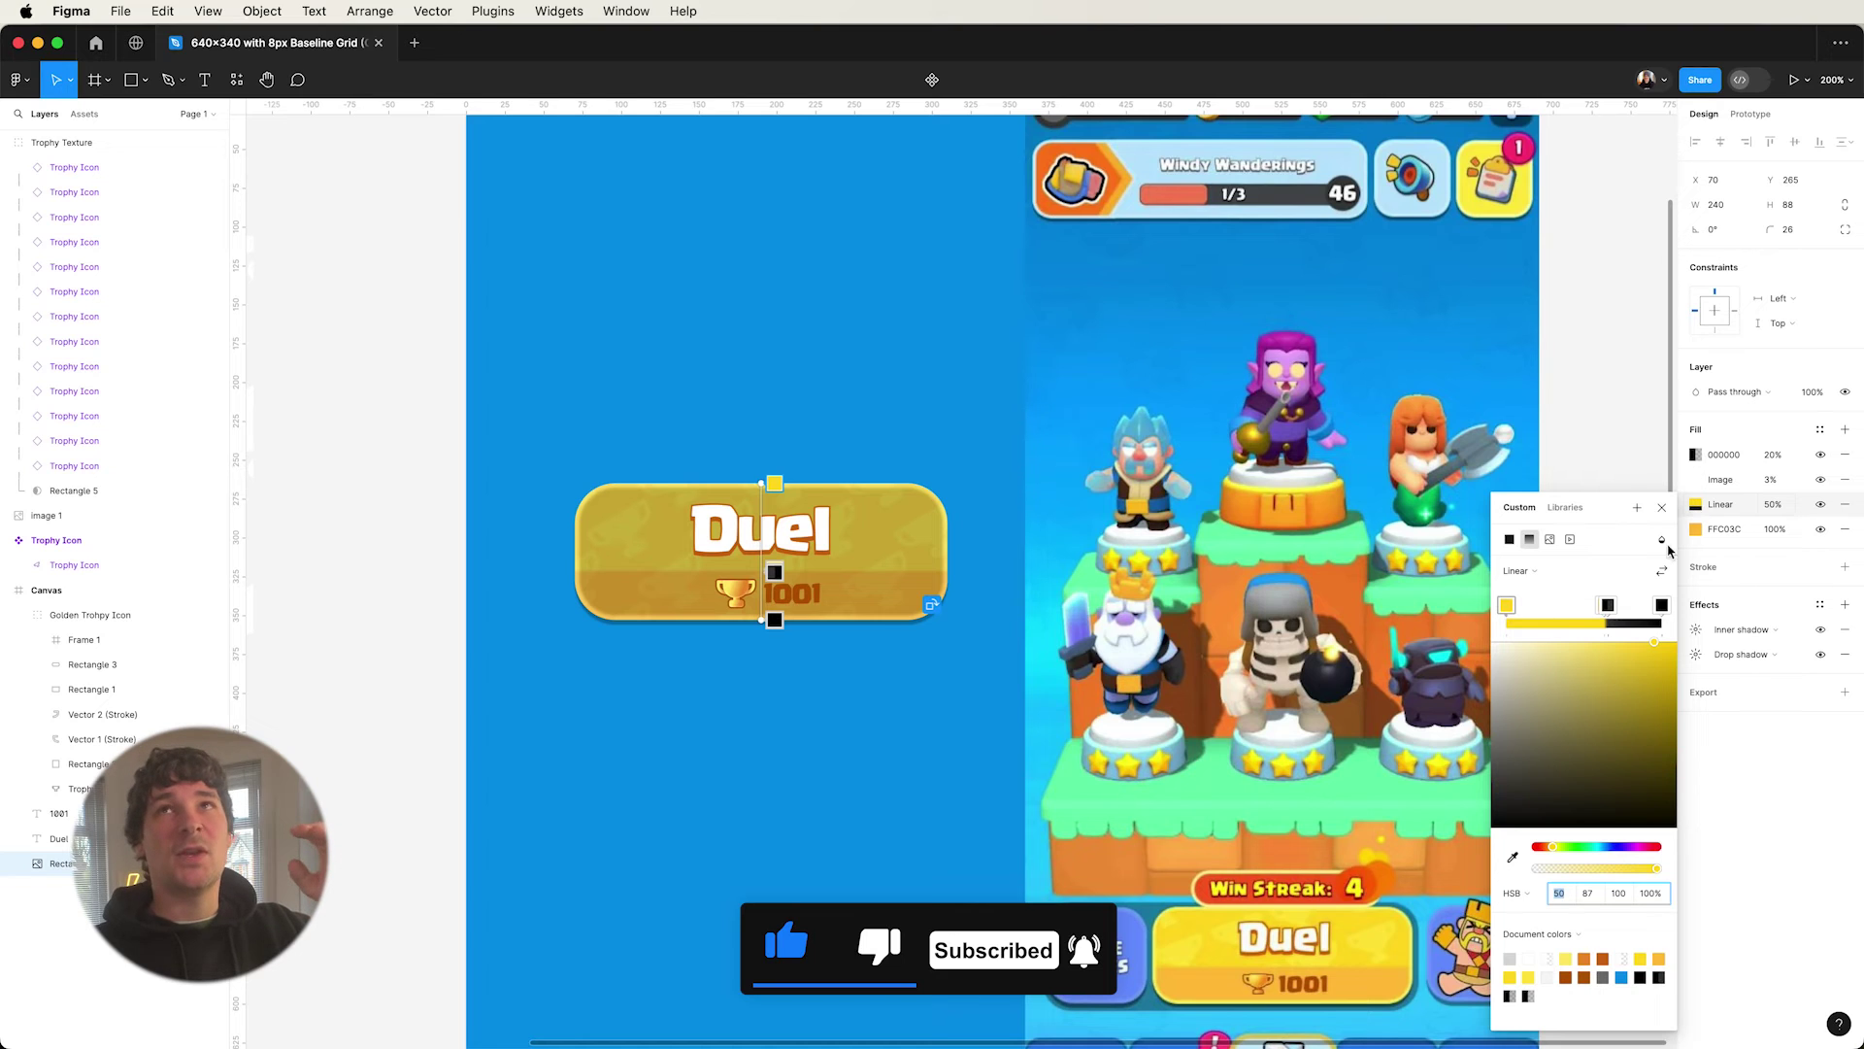
pyautogui.click(1637, 507)
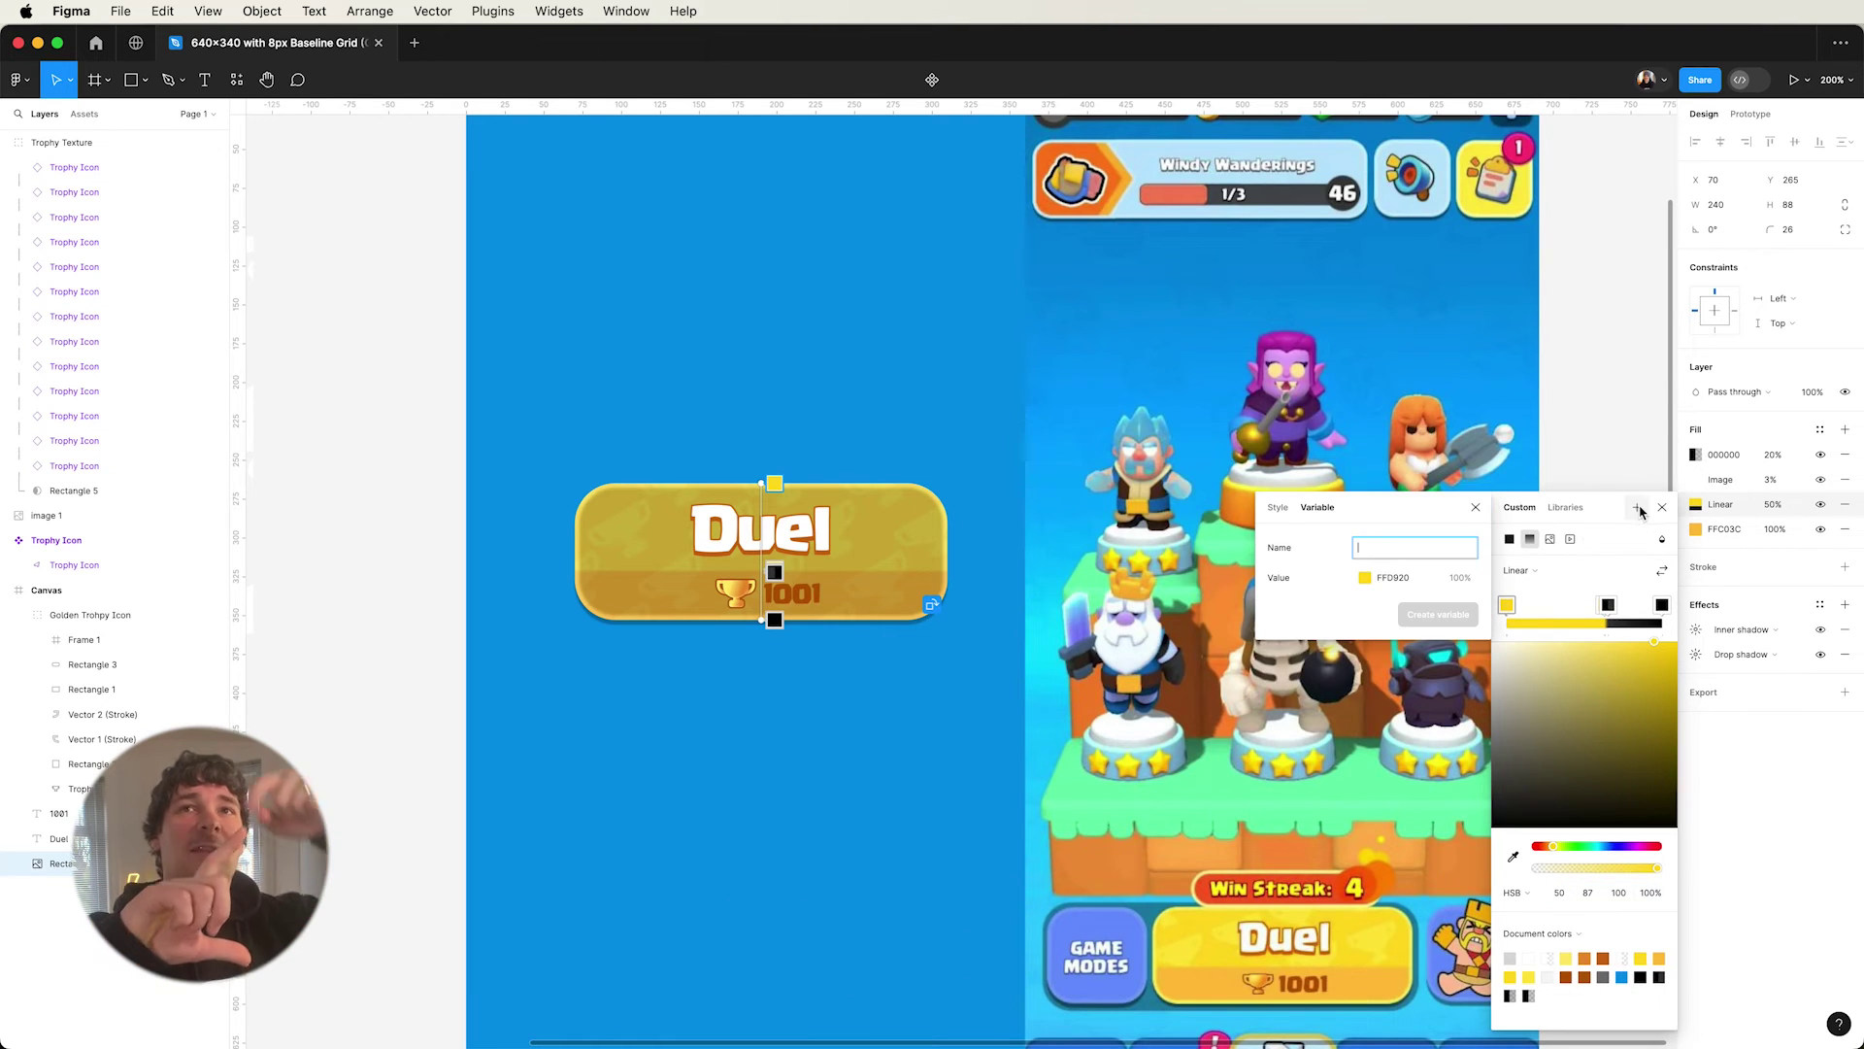
pyautogui.write('Gradient 01')
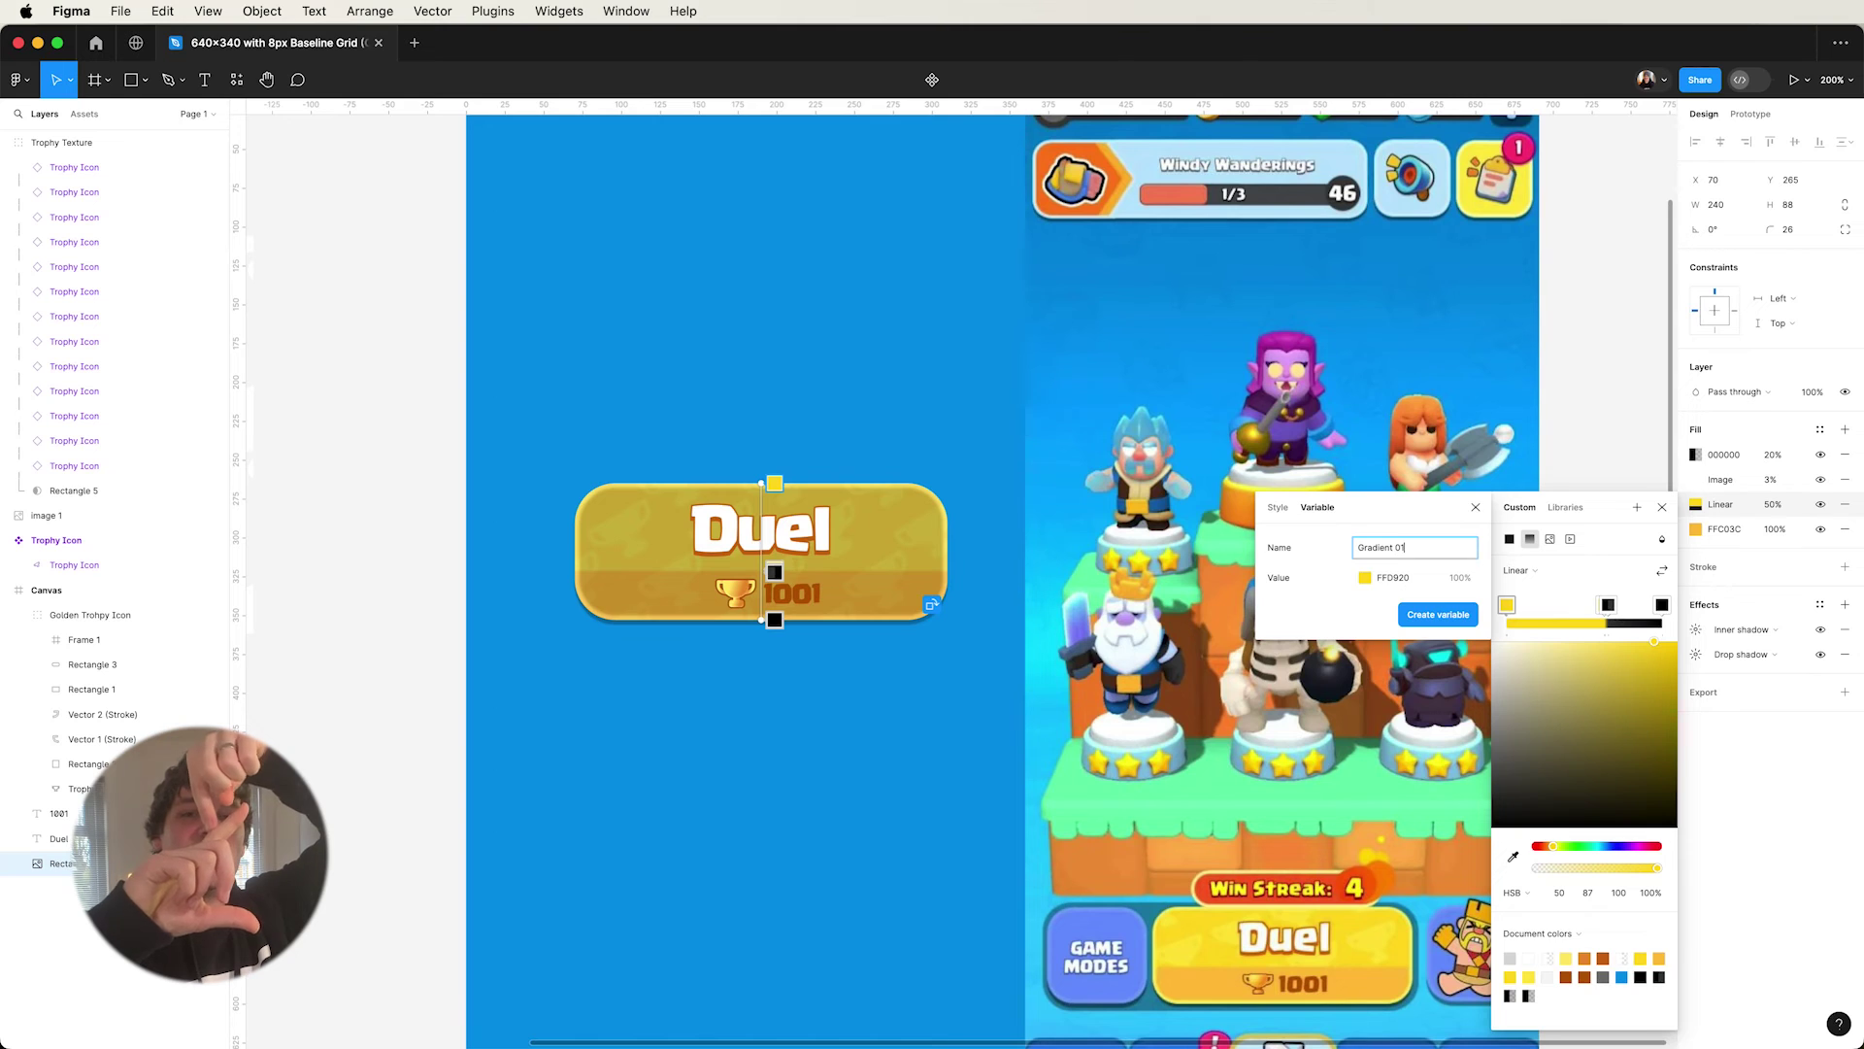
pyautogui.press('Return')
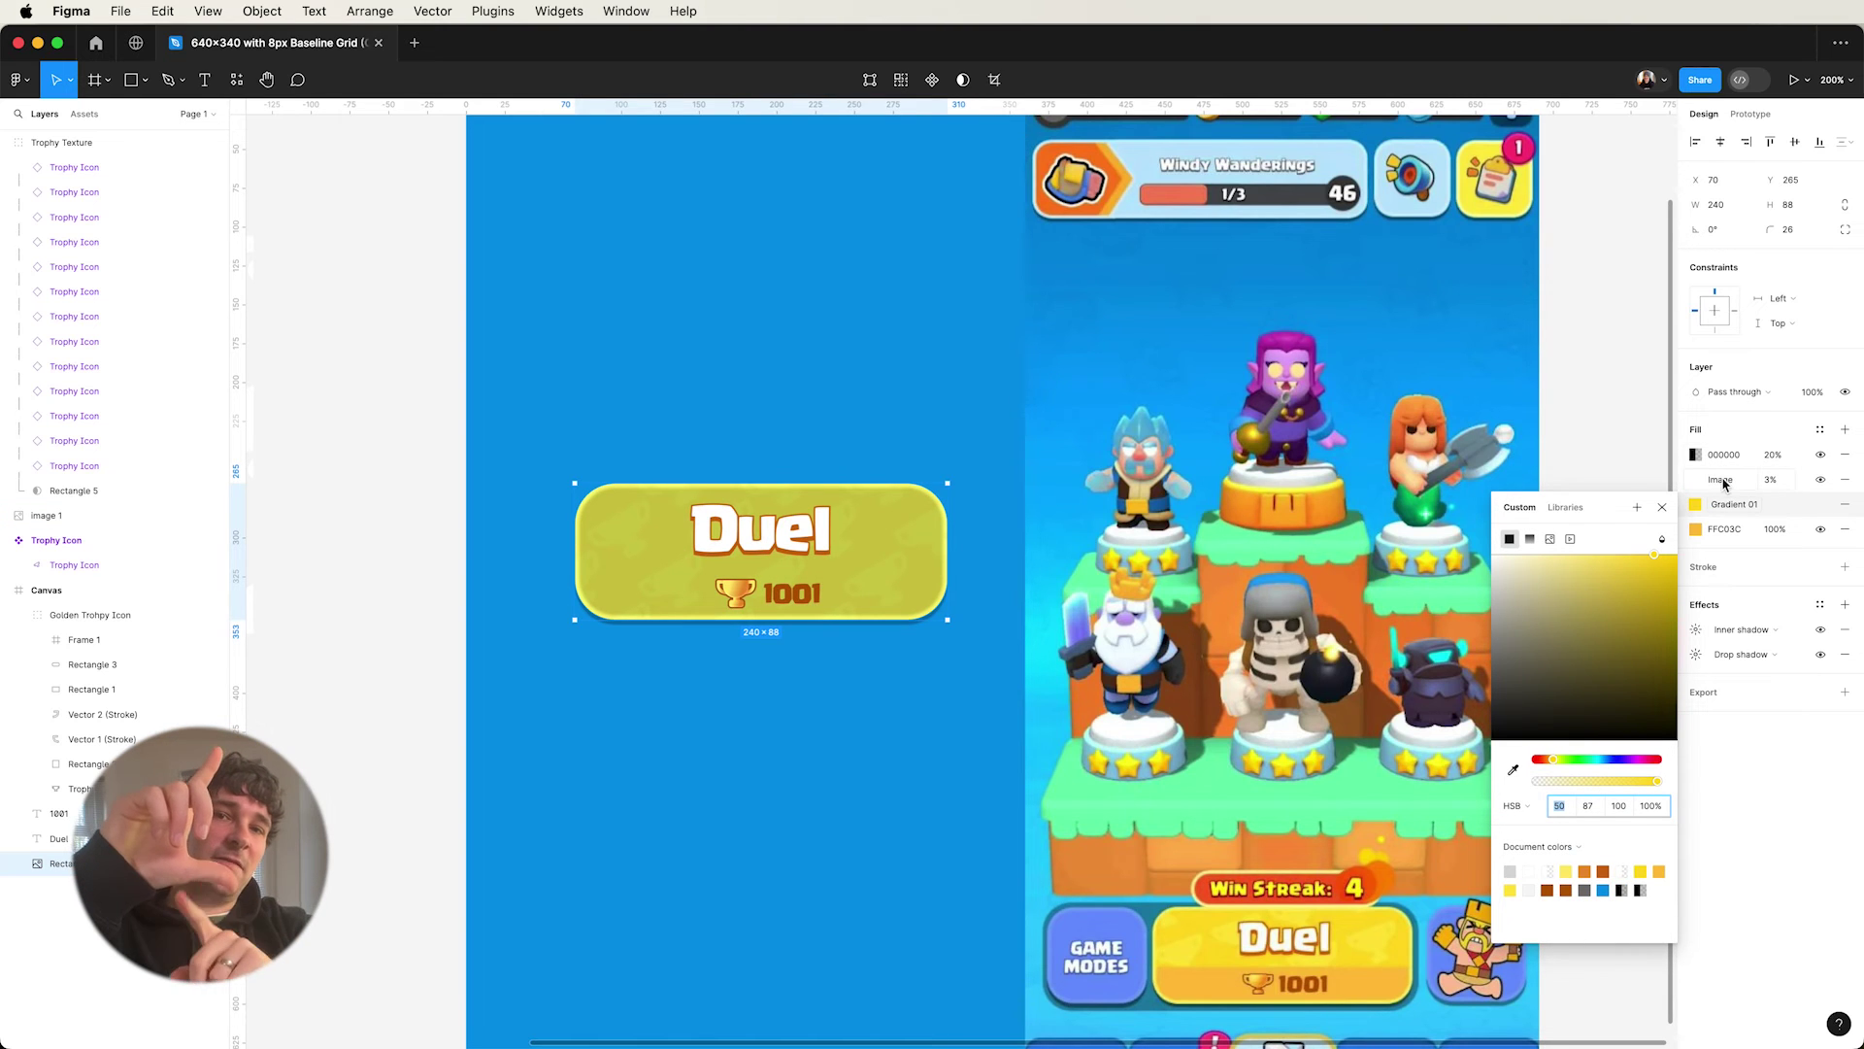
pyautogui.press('super+z')
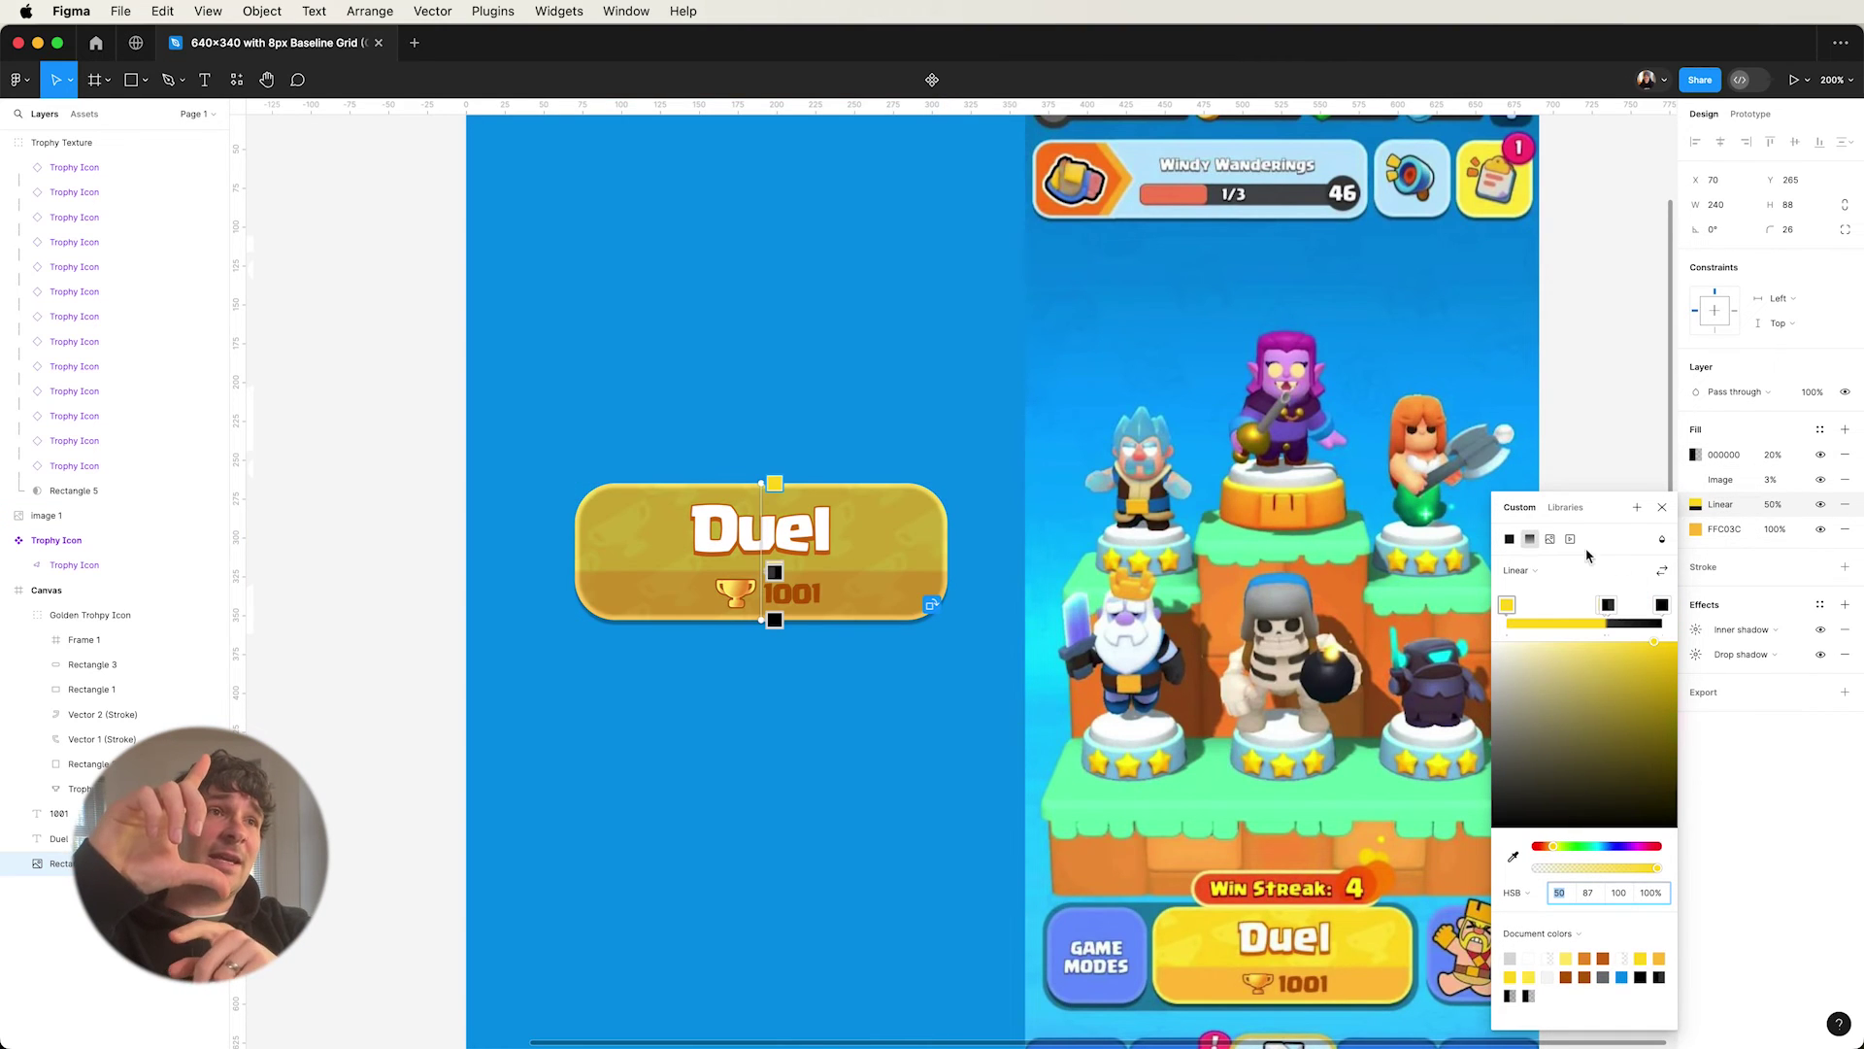
pyautogui.click(1578, 590)
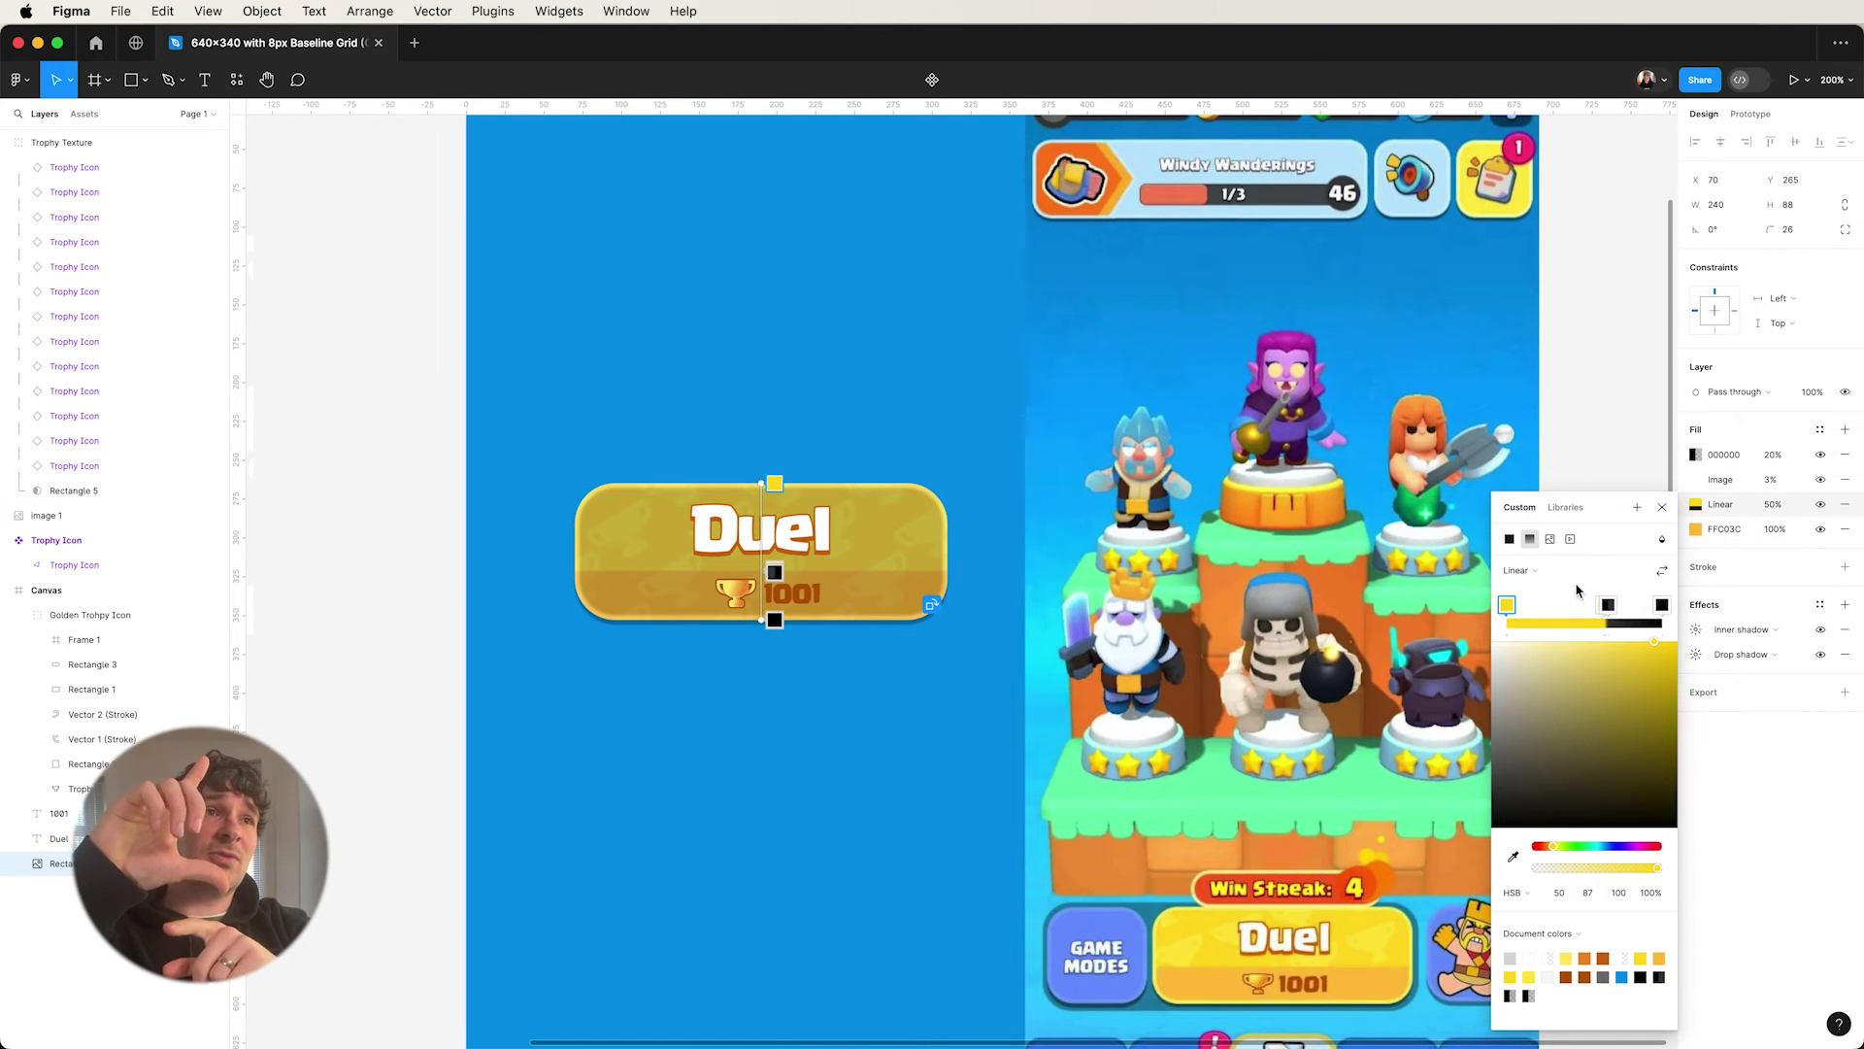
pyautogui.click(1725, 483)
# - Turn the Duel button's new black fill into a linear gradient with a hard edge, covering only the lower band
pyautogui.click(1695, 455)
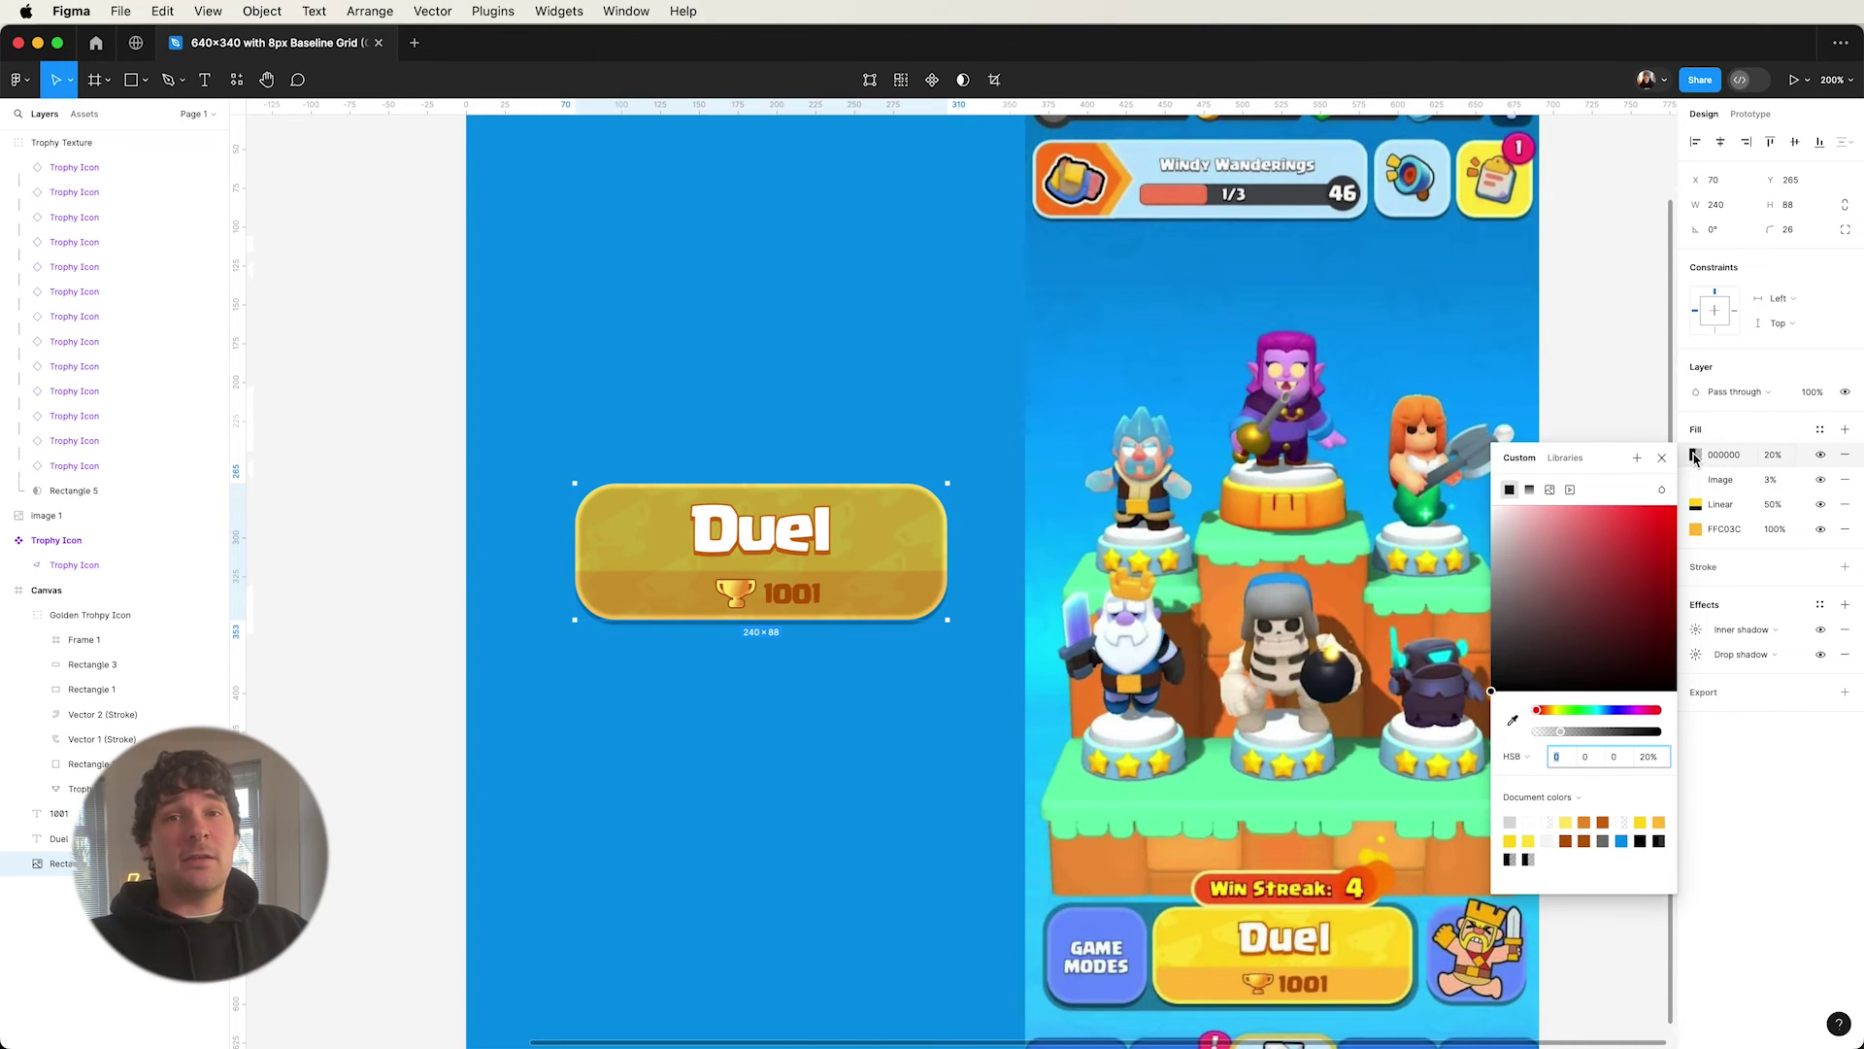
pyautogui.click(1529, 490)
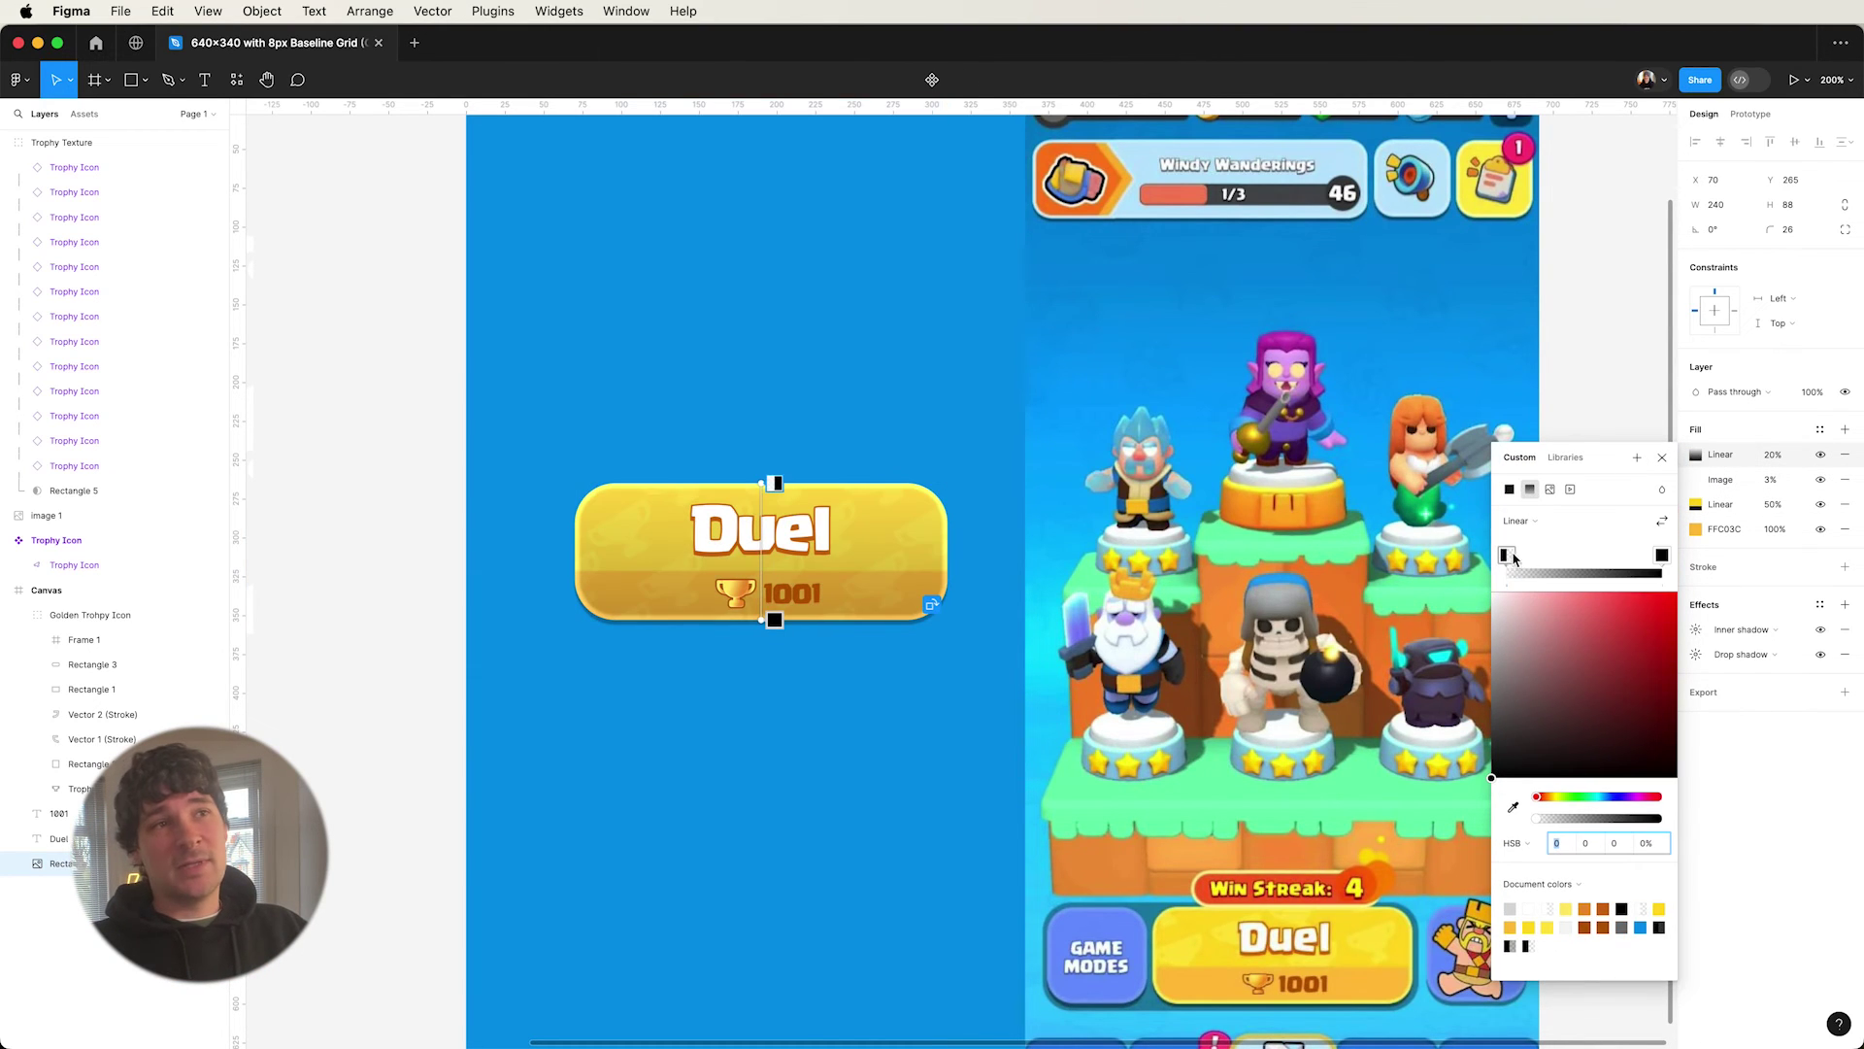
pyautogui.moveTo(1509, 555); pyautogui.dragTo(1604, 556)
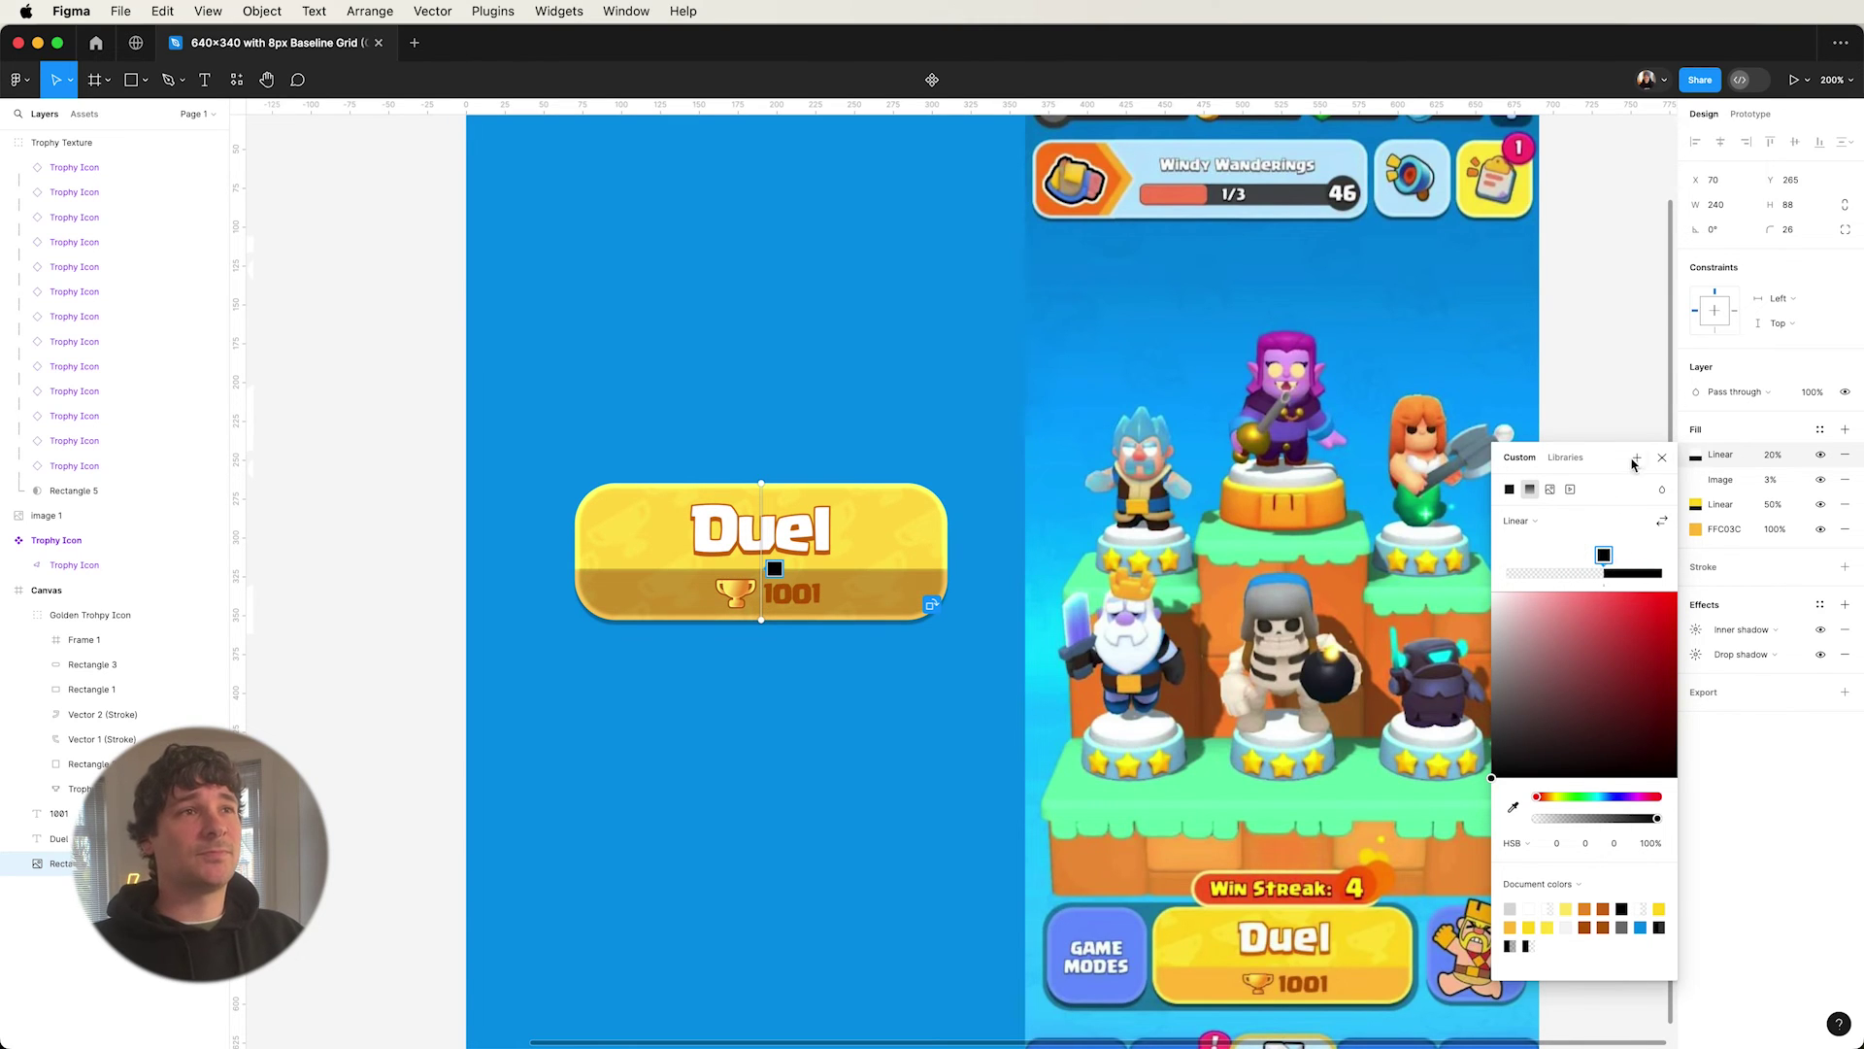
# - Try the Overlay blend mode on the Duel button's new gradient fill with 50% opacity, and return the opacity to 20%
pyautogui.click(1662, 489)
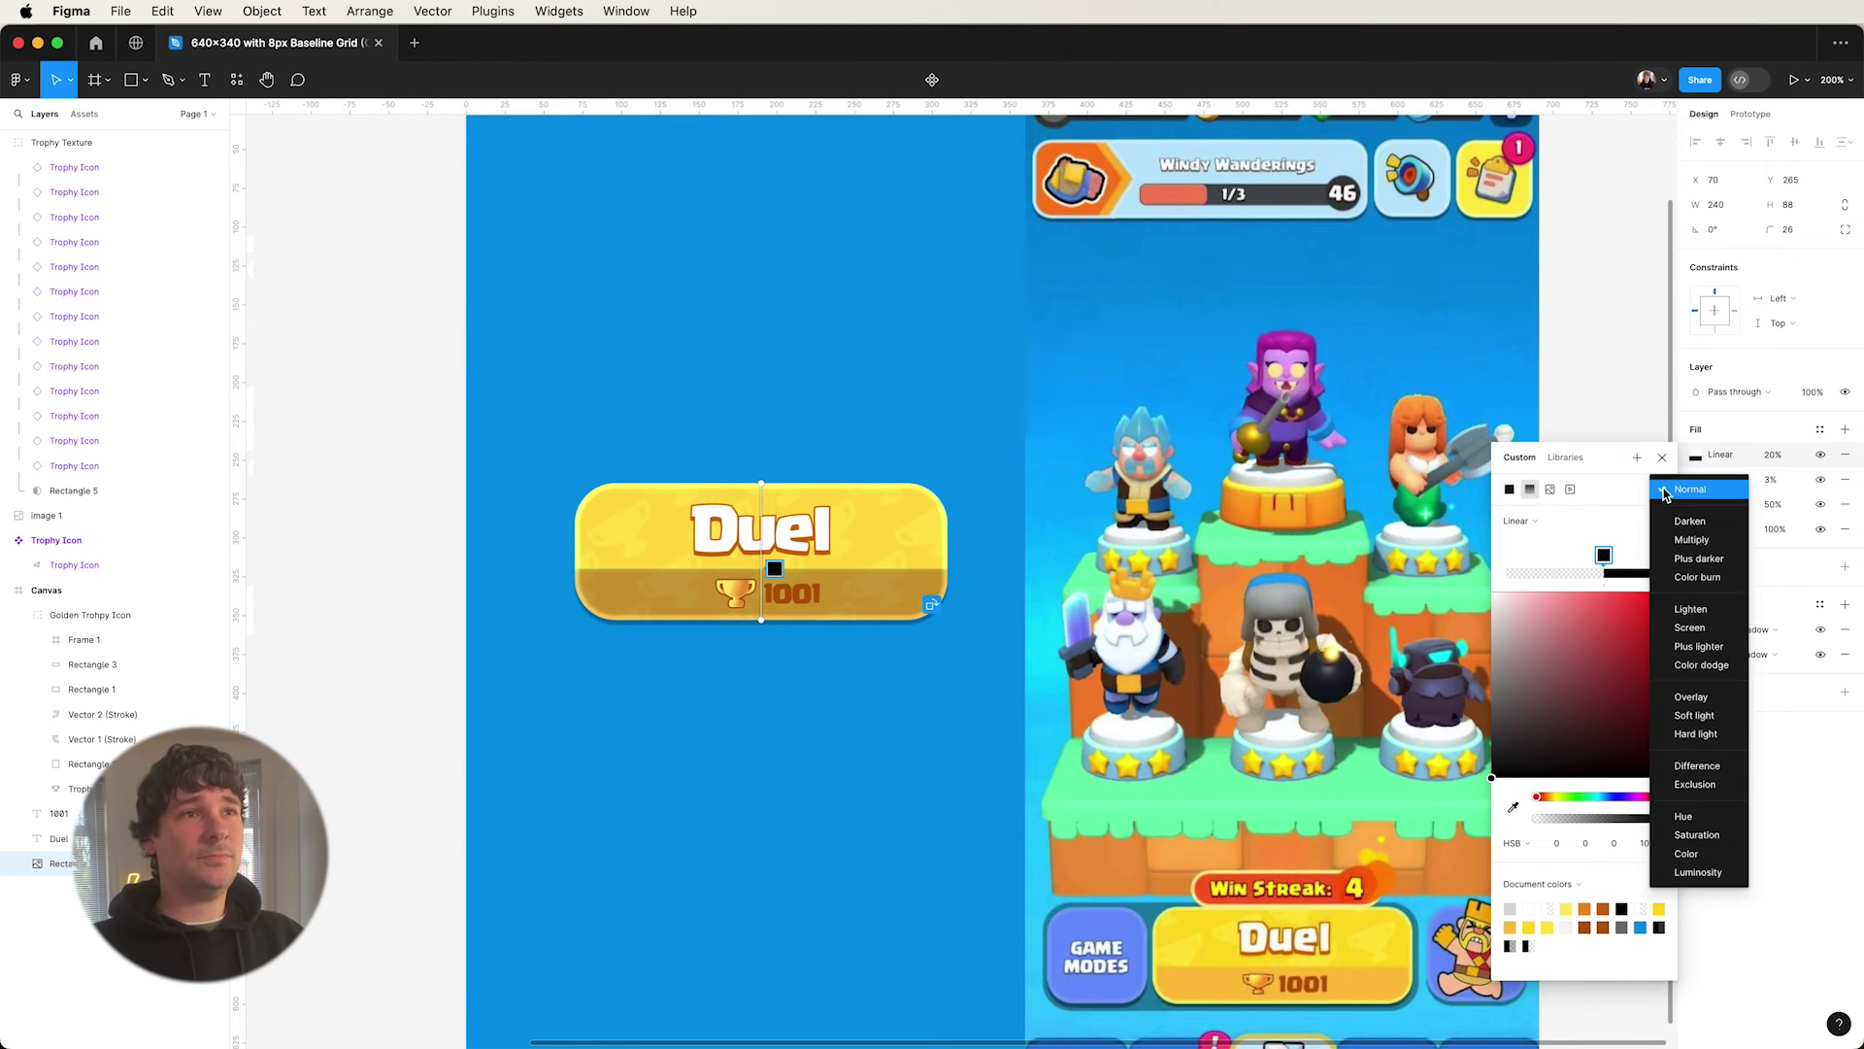
pyautogui.click(1704, 697)
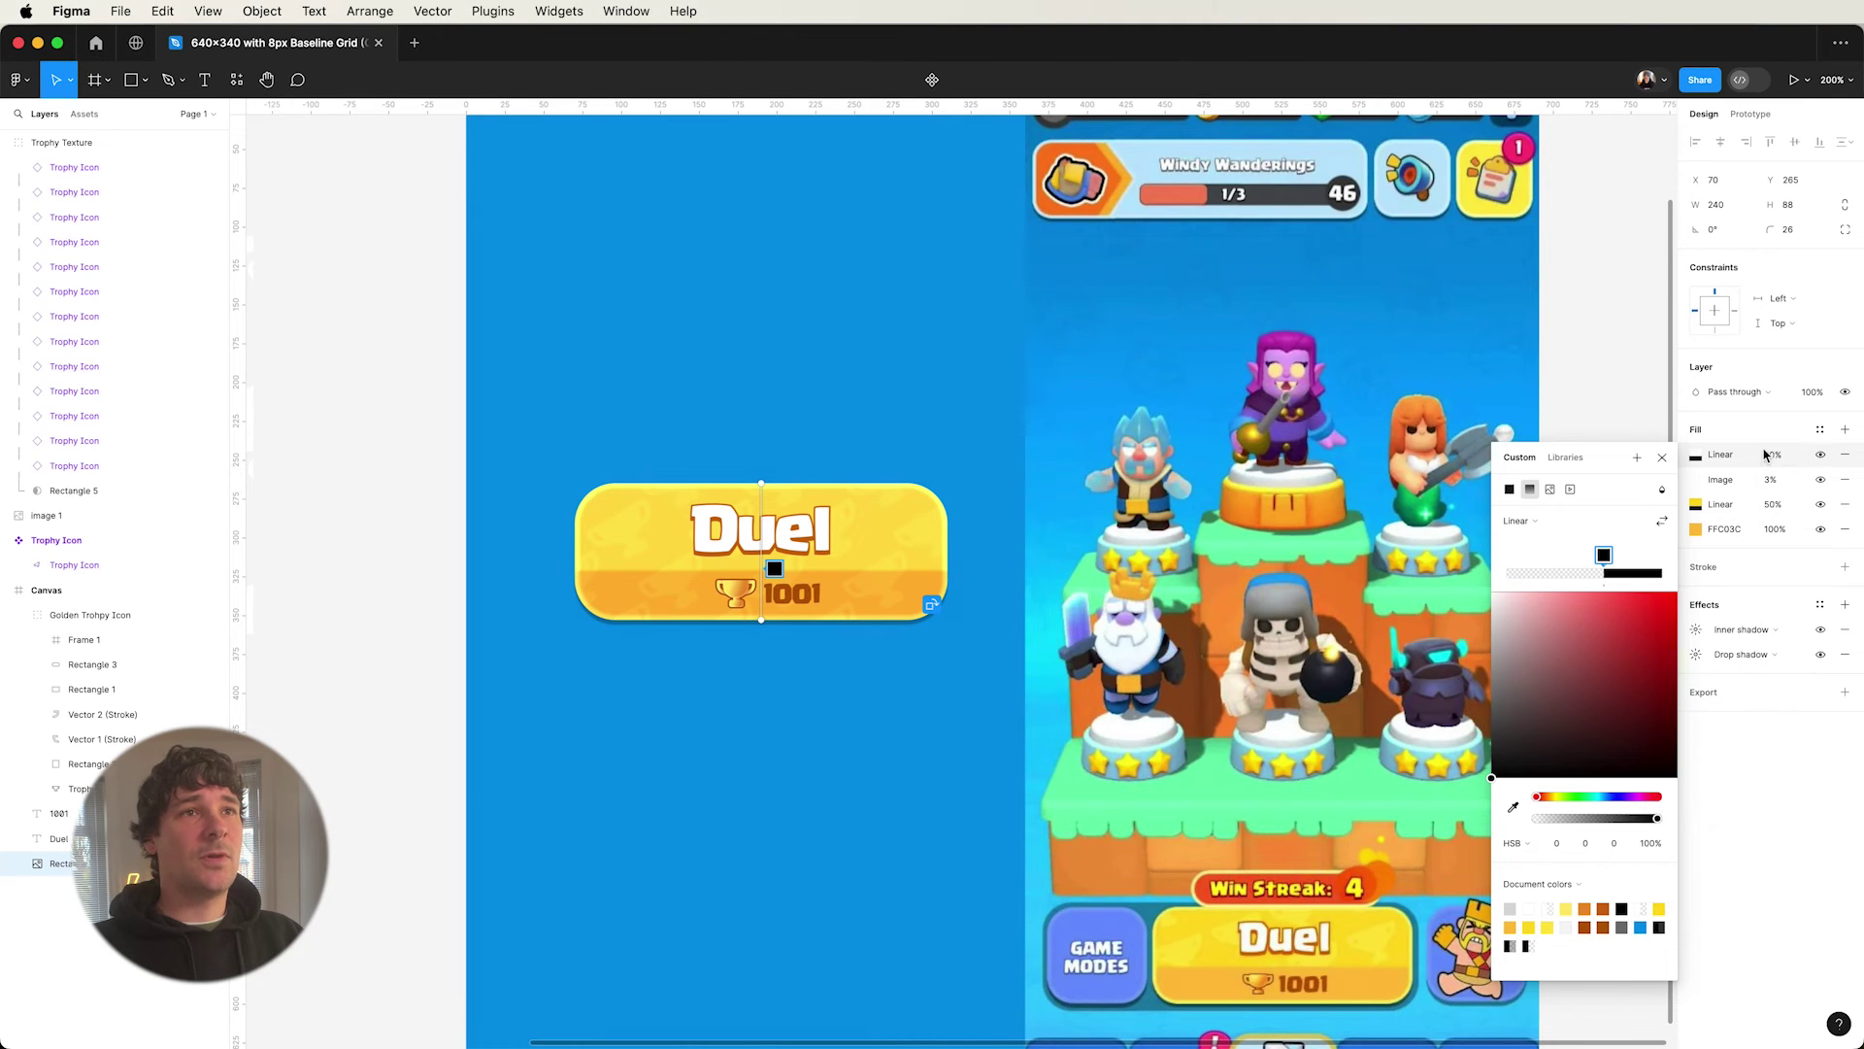
pyautogui.click(1769, 455)
pyautogui.write('50')
pyautogui.press('Return')
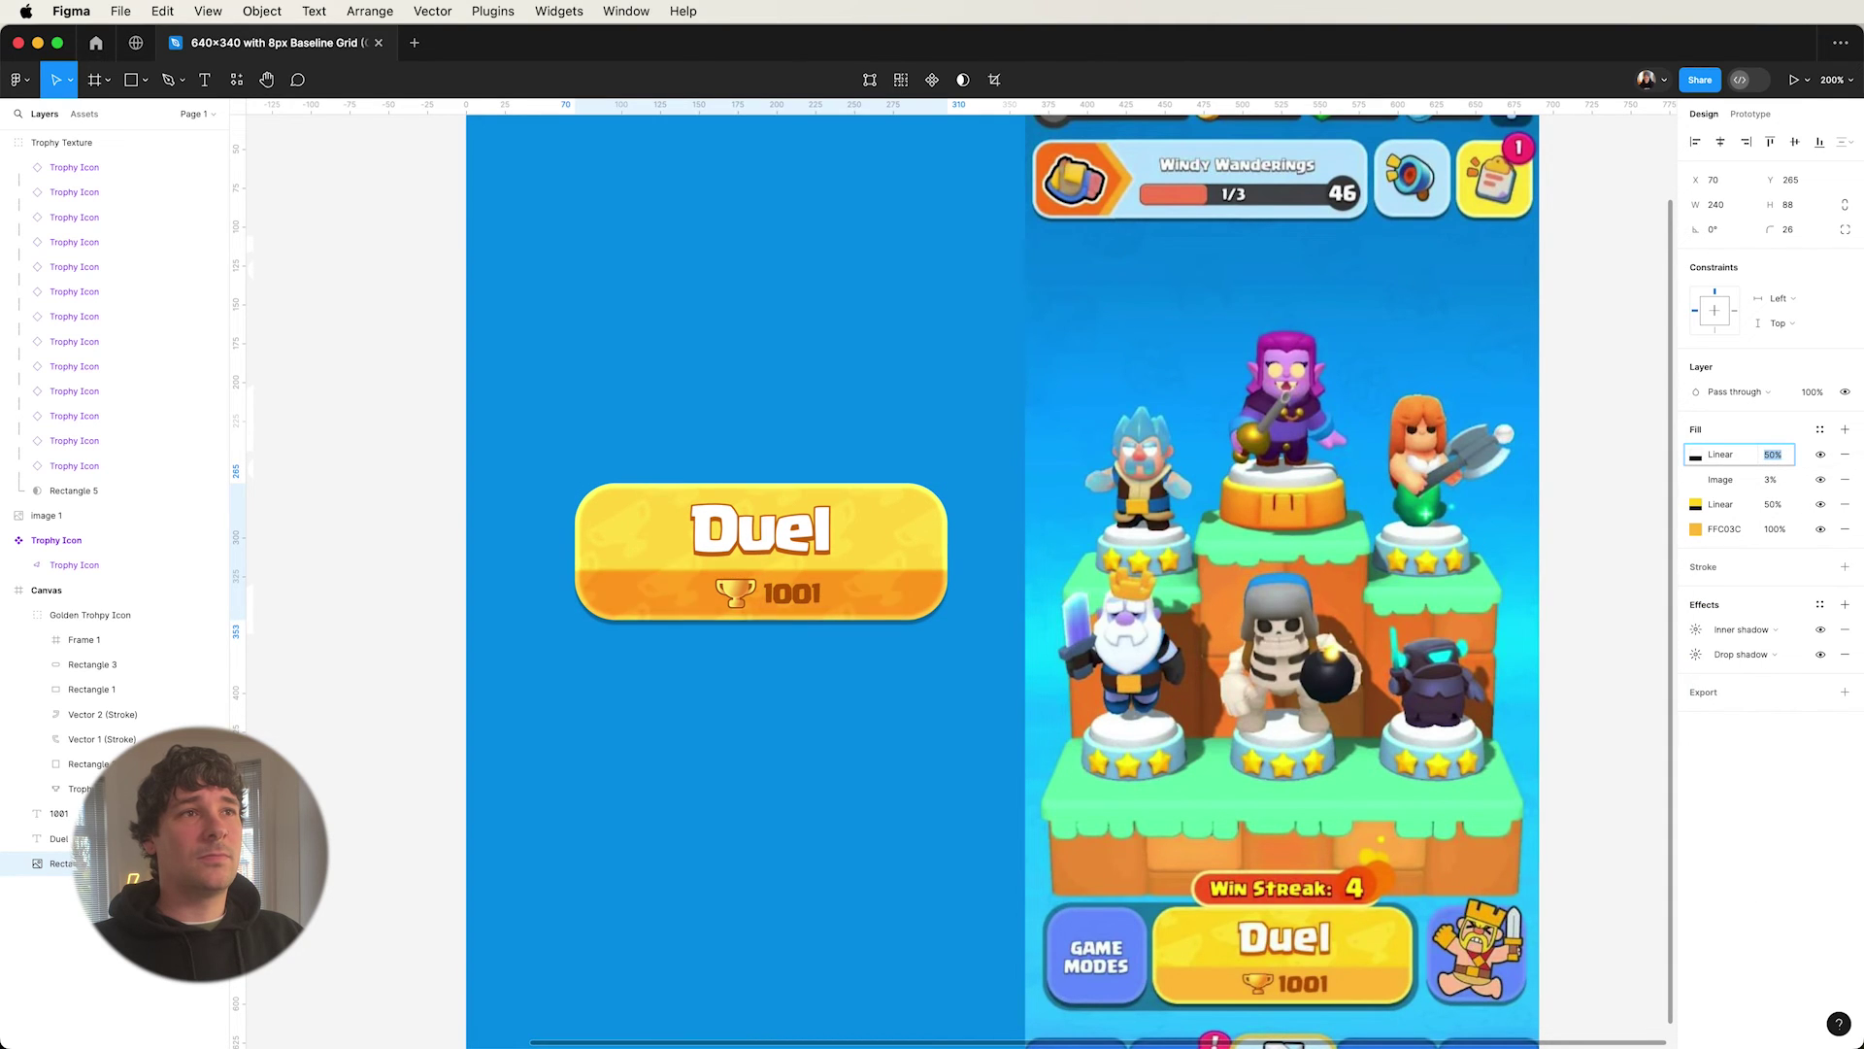
pyautogui.write('20')
pyautogui.press('Return')
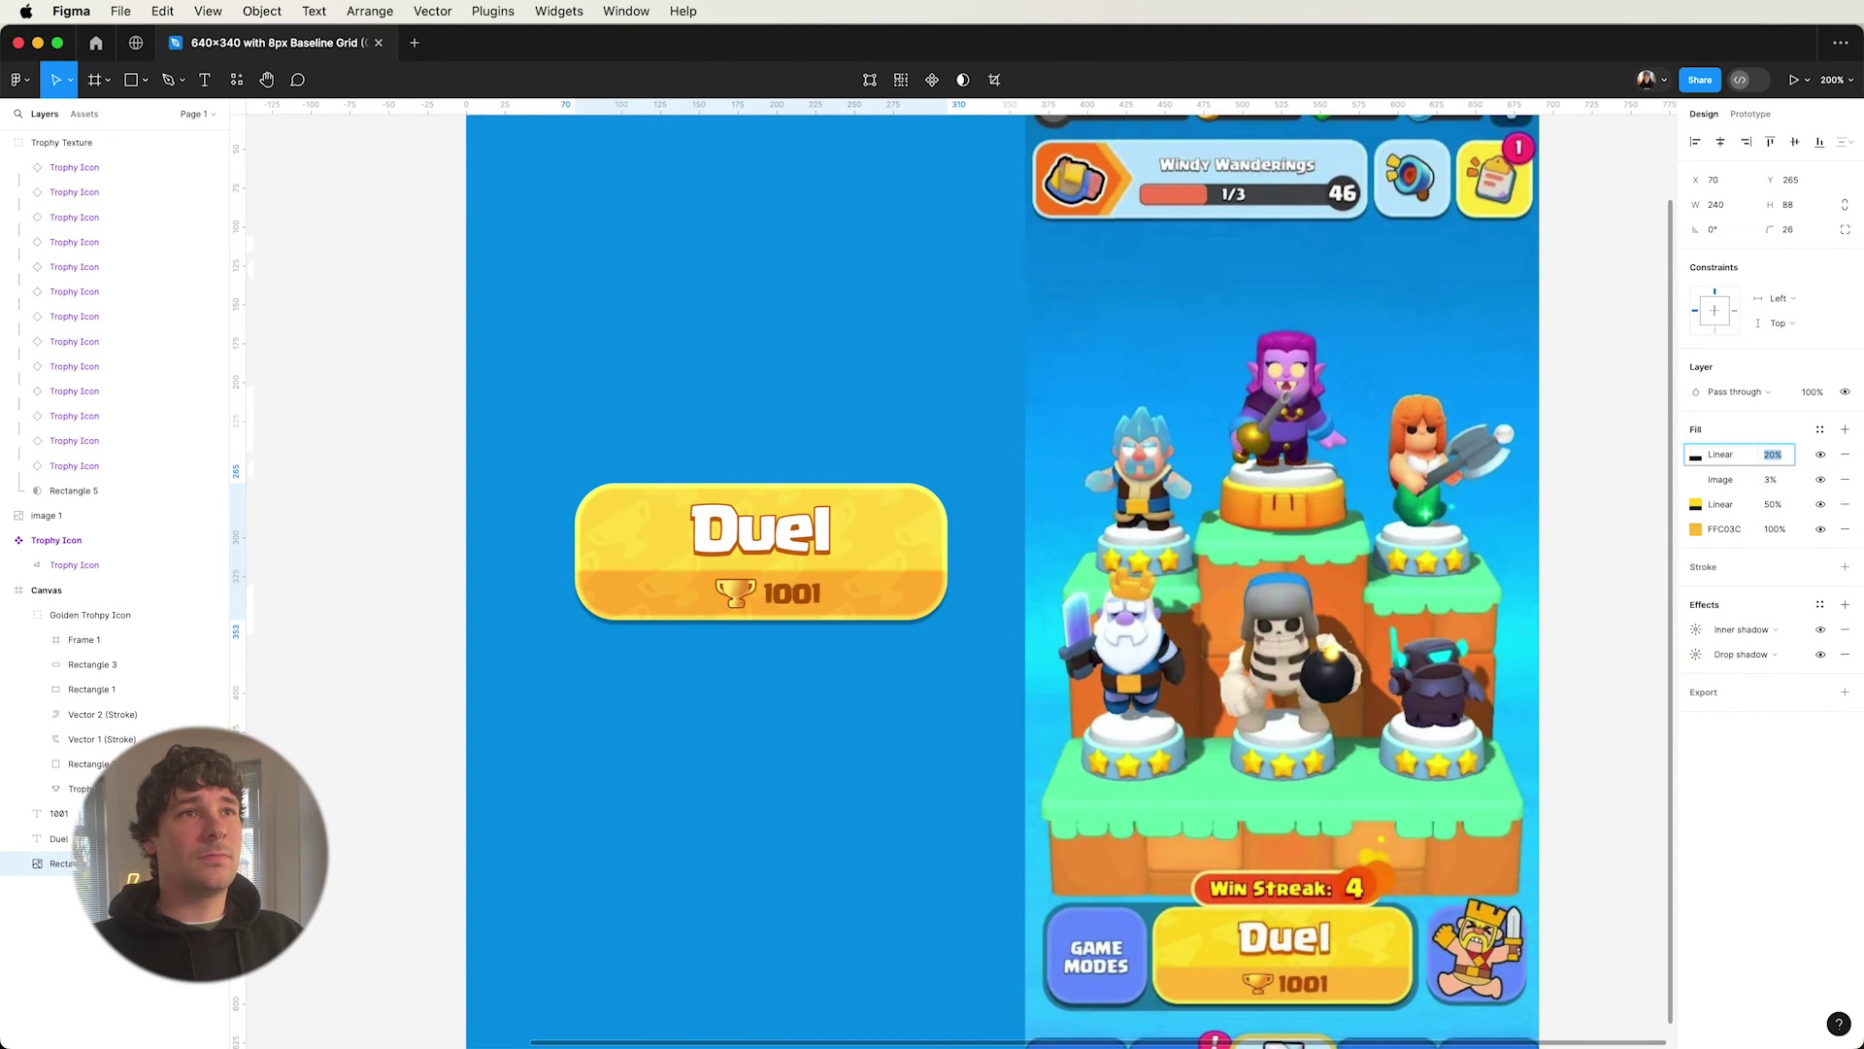
# - Color the new gradient's opaque stop with orange sampled from the reference Duel button (HSB 41, 76, 100), keeping the hard edge between stops
pyautogui.click(1695, 456)
pyautogui.moveTo(1605, 556); pyautogui.dragTo(1625, 551)
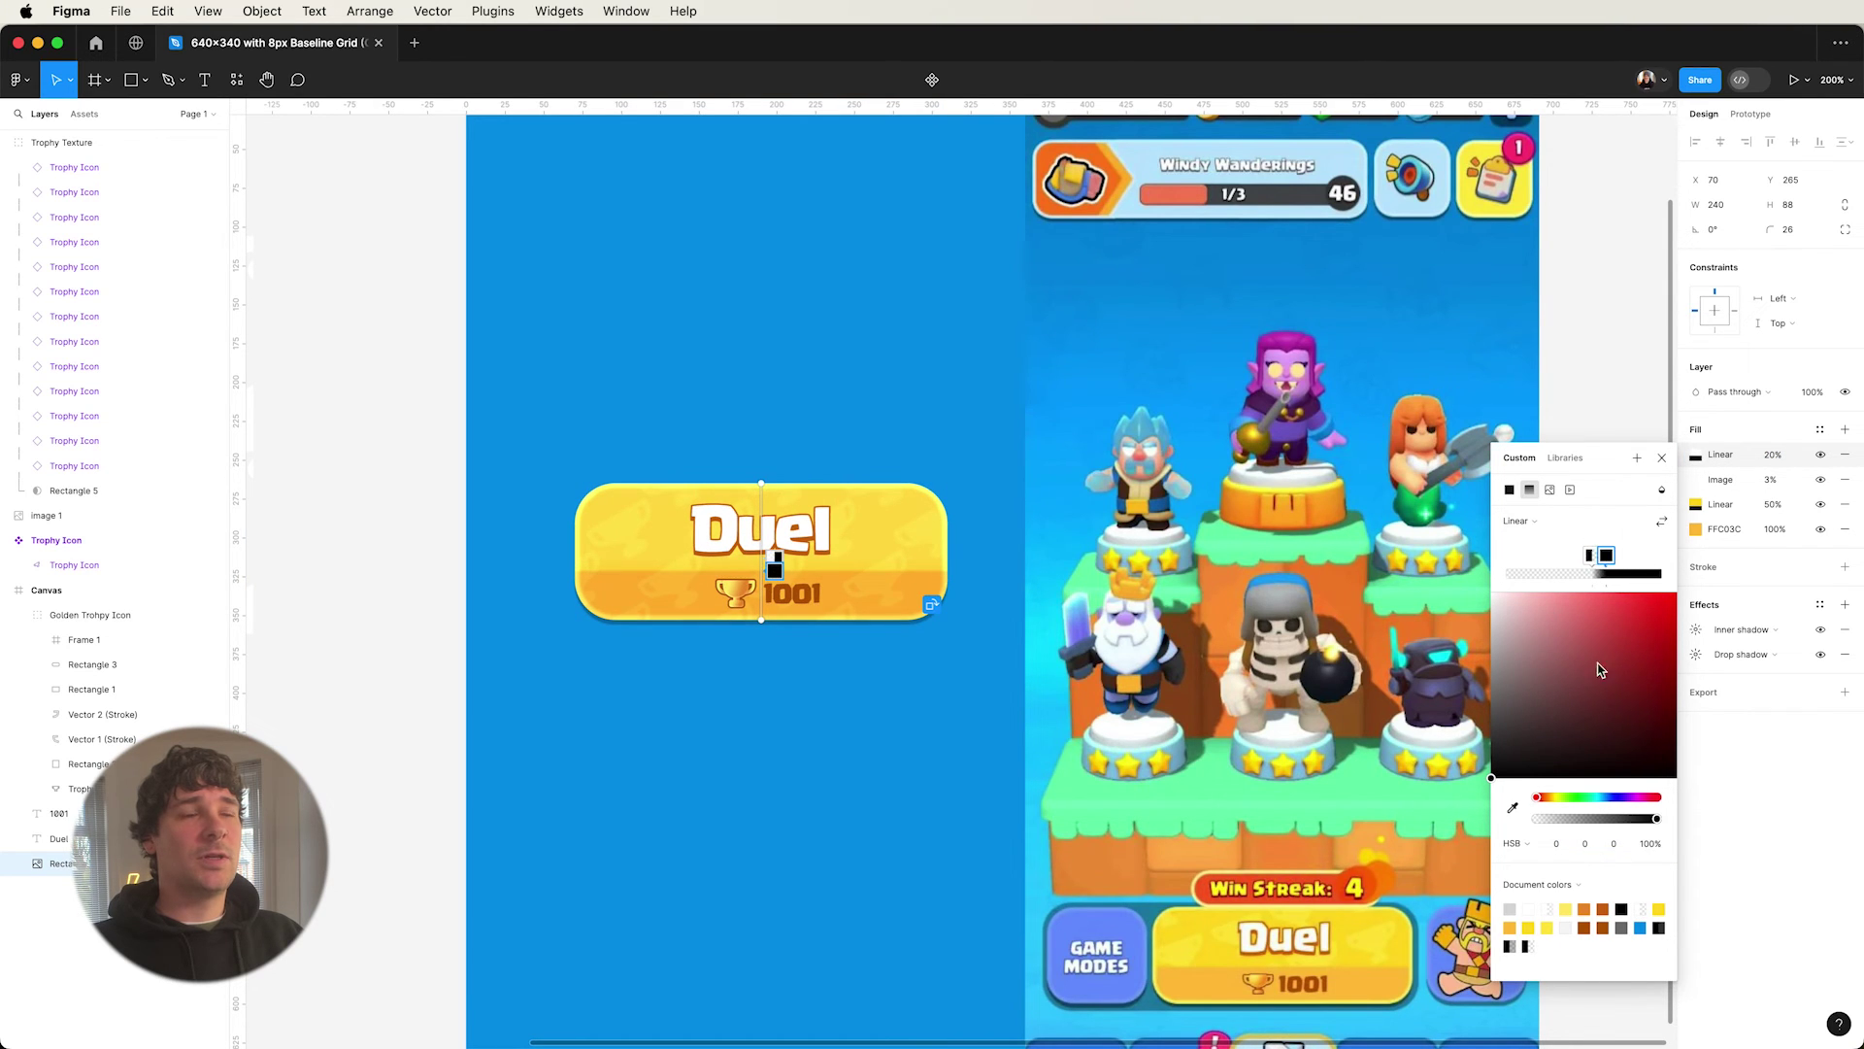
pyautogui.click(1512, 807)
pyautogui.click(1371, 945)
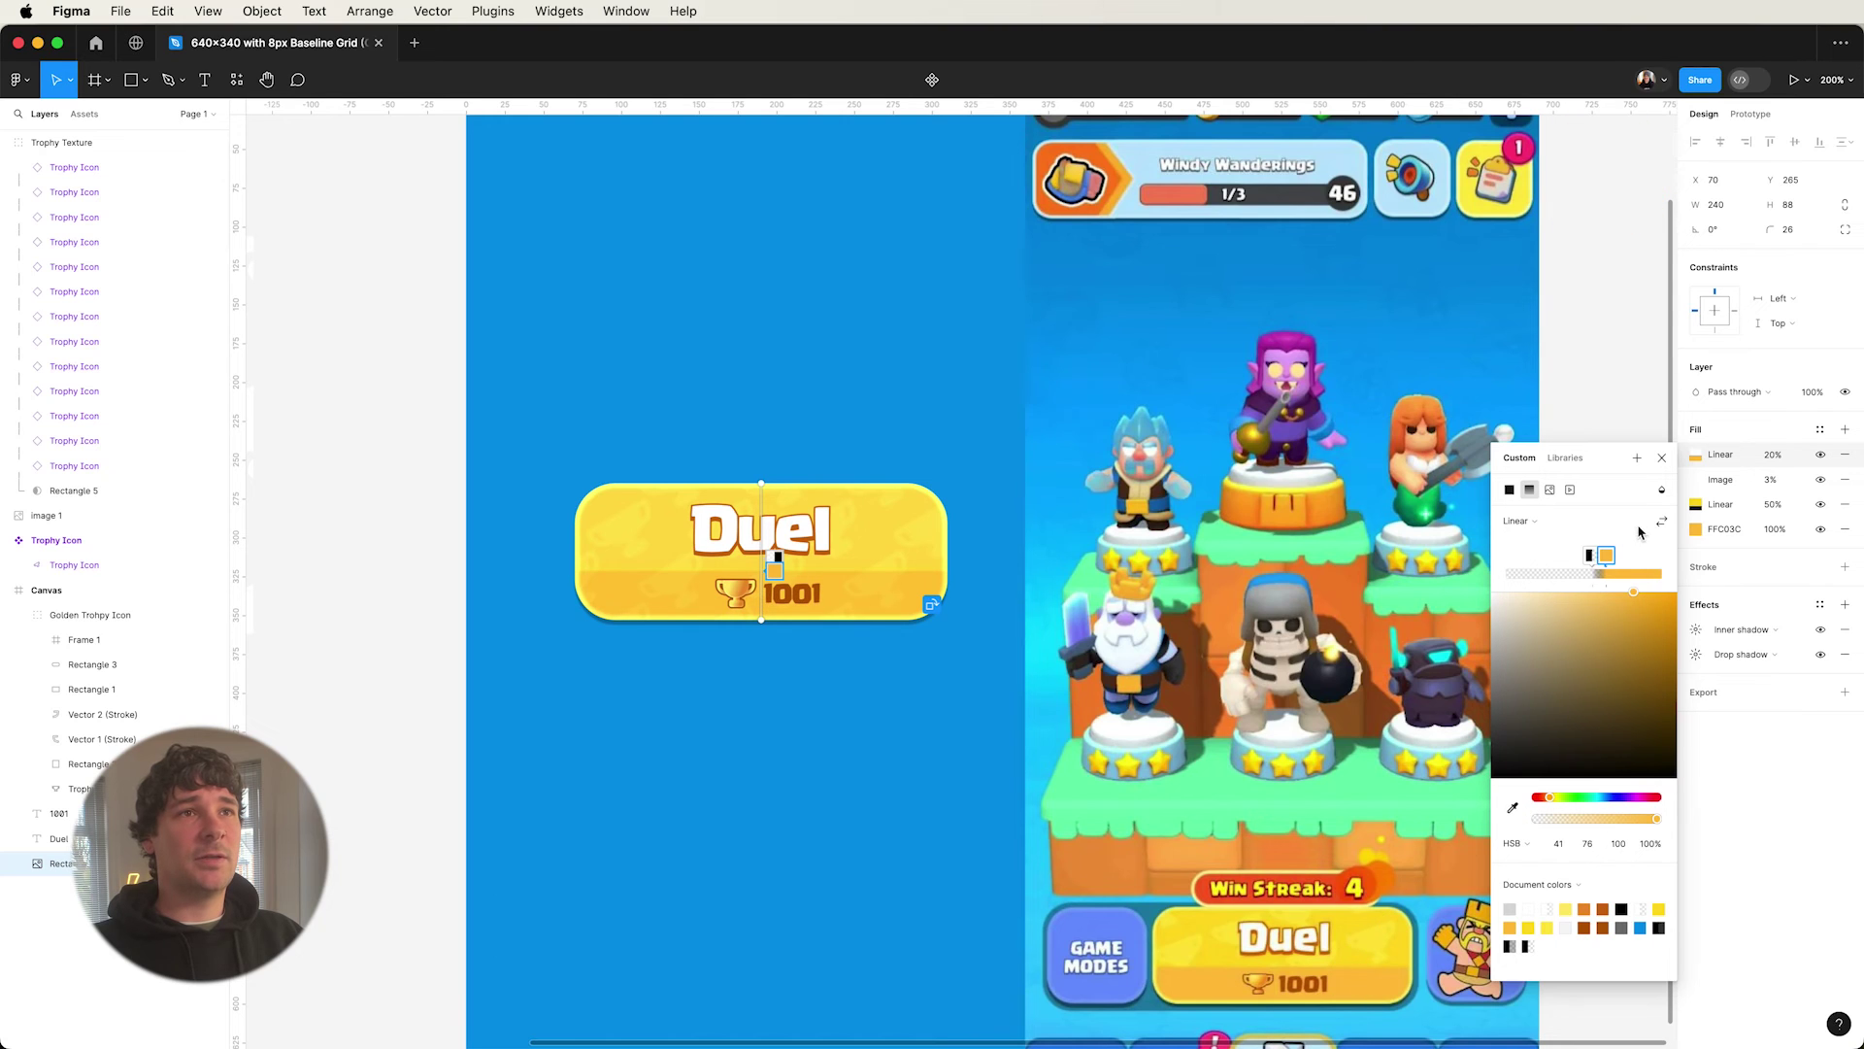
pyautogui.click(1592, 554)
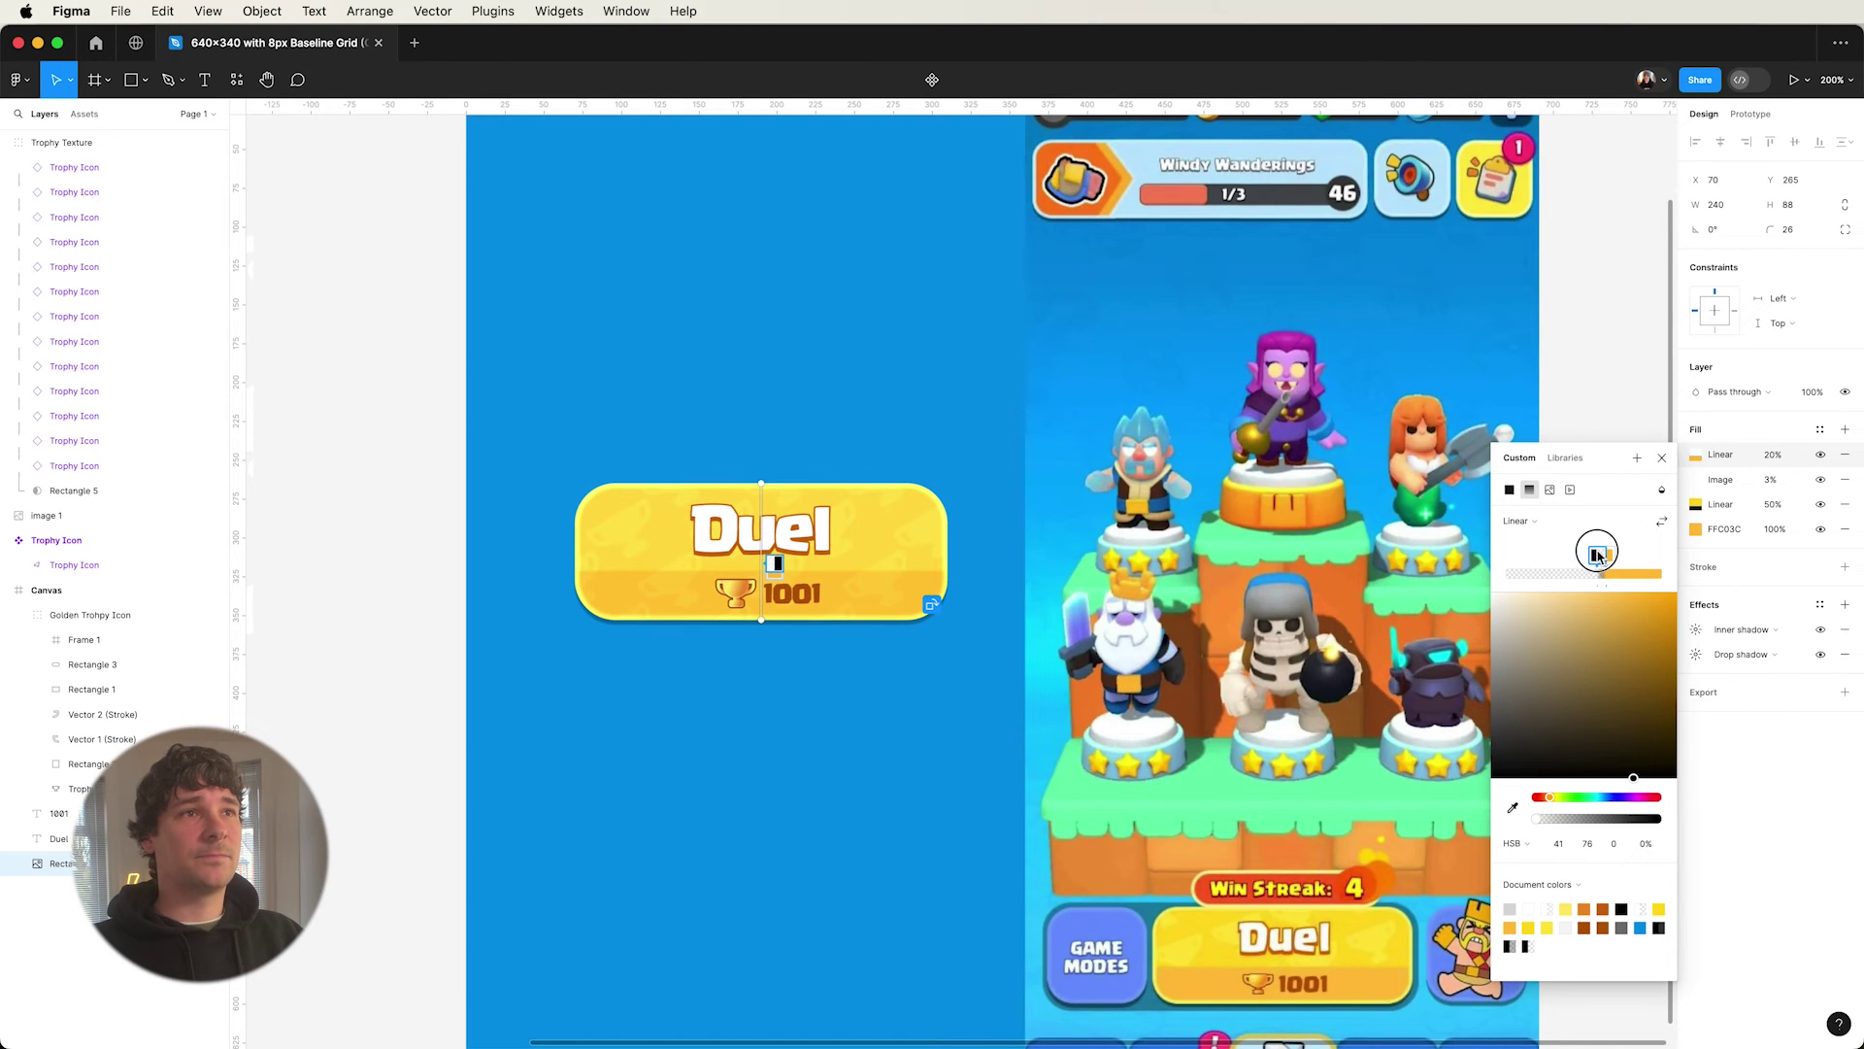
pyautogui.click(1661, 457)
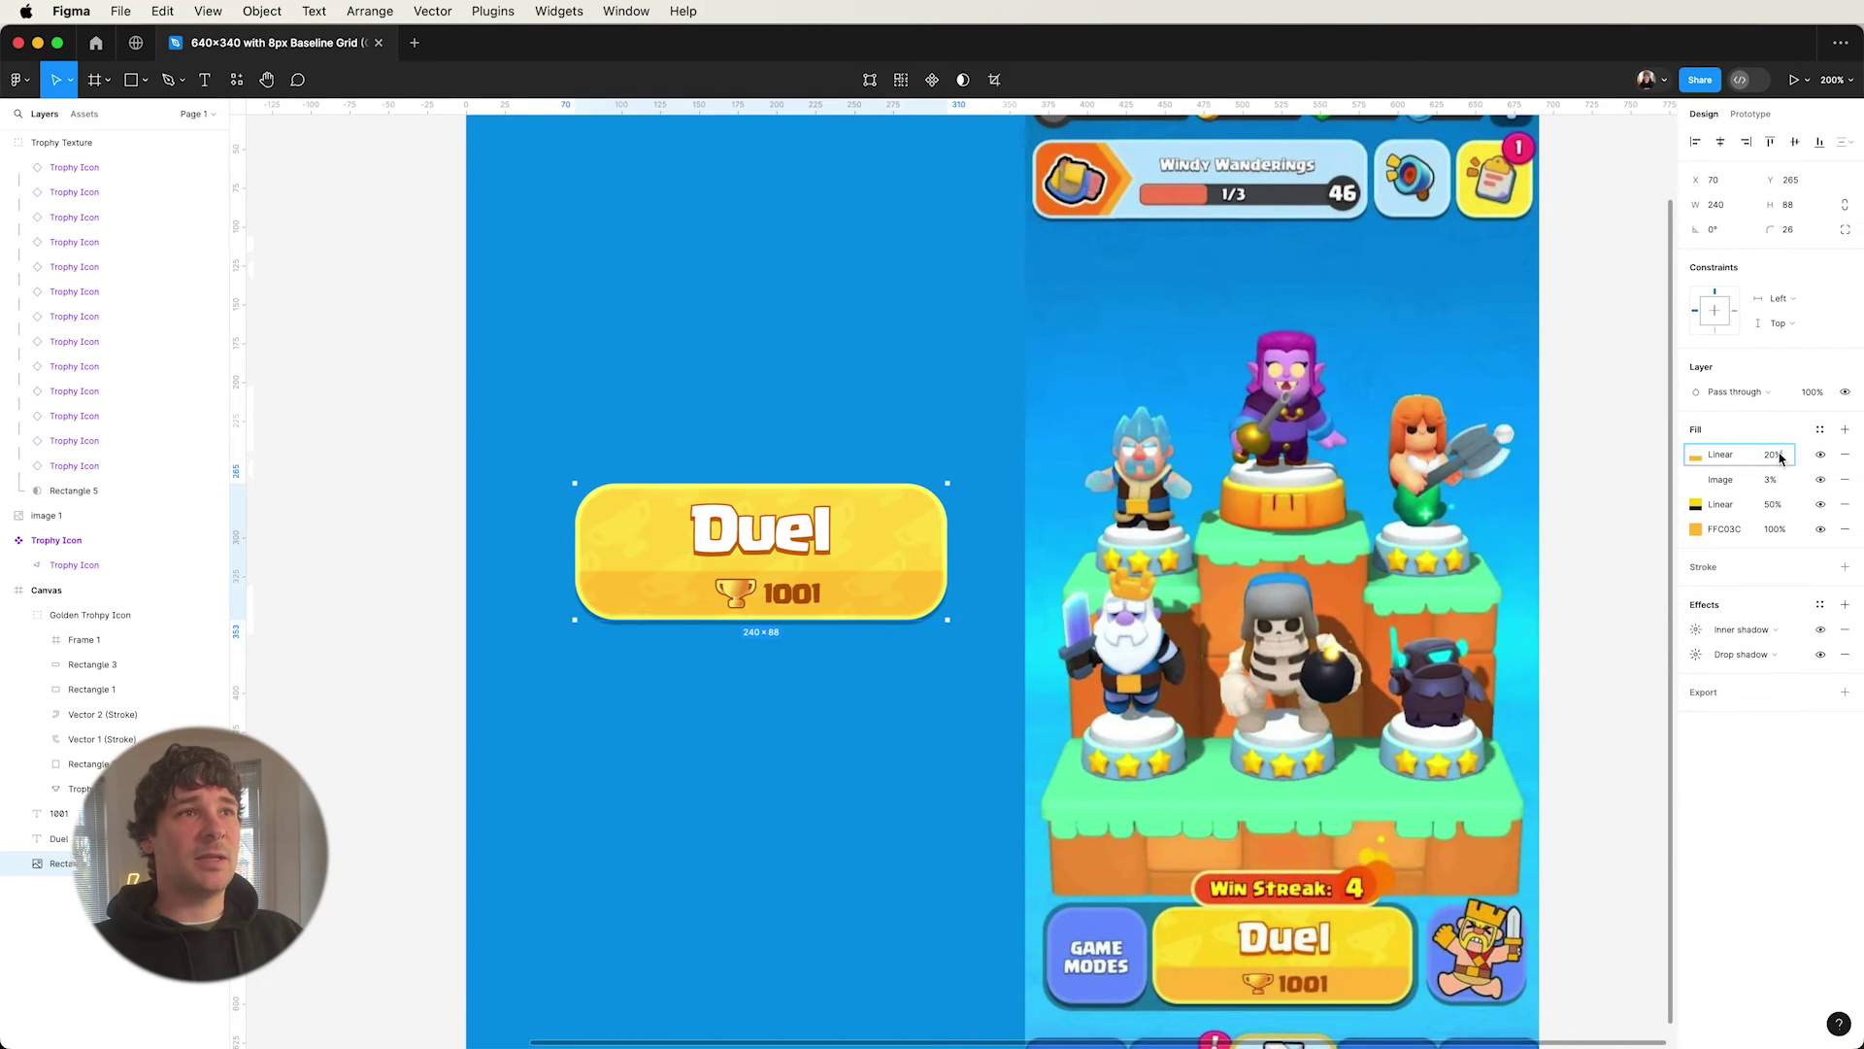
# - Set the Duel button's new gradient fill to 100% opacity and its blend mode to Normal
pyautogui.click(1767, 455)
pyautogui.write('100')
pyautogui.press('Return')
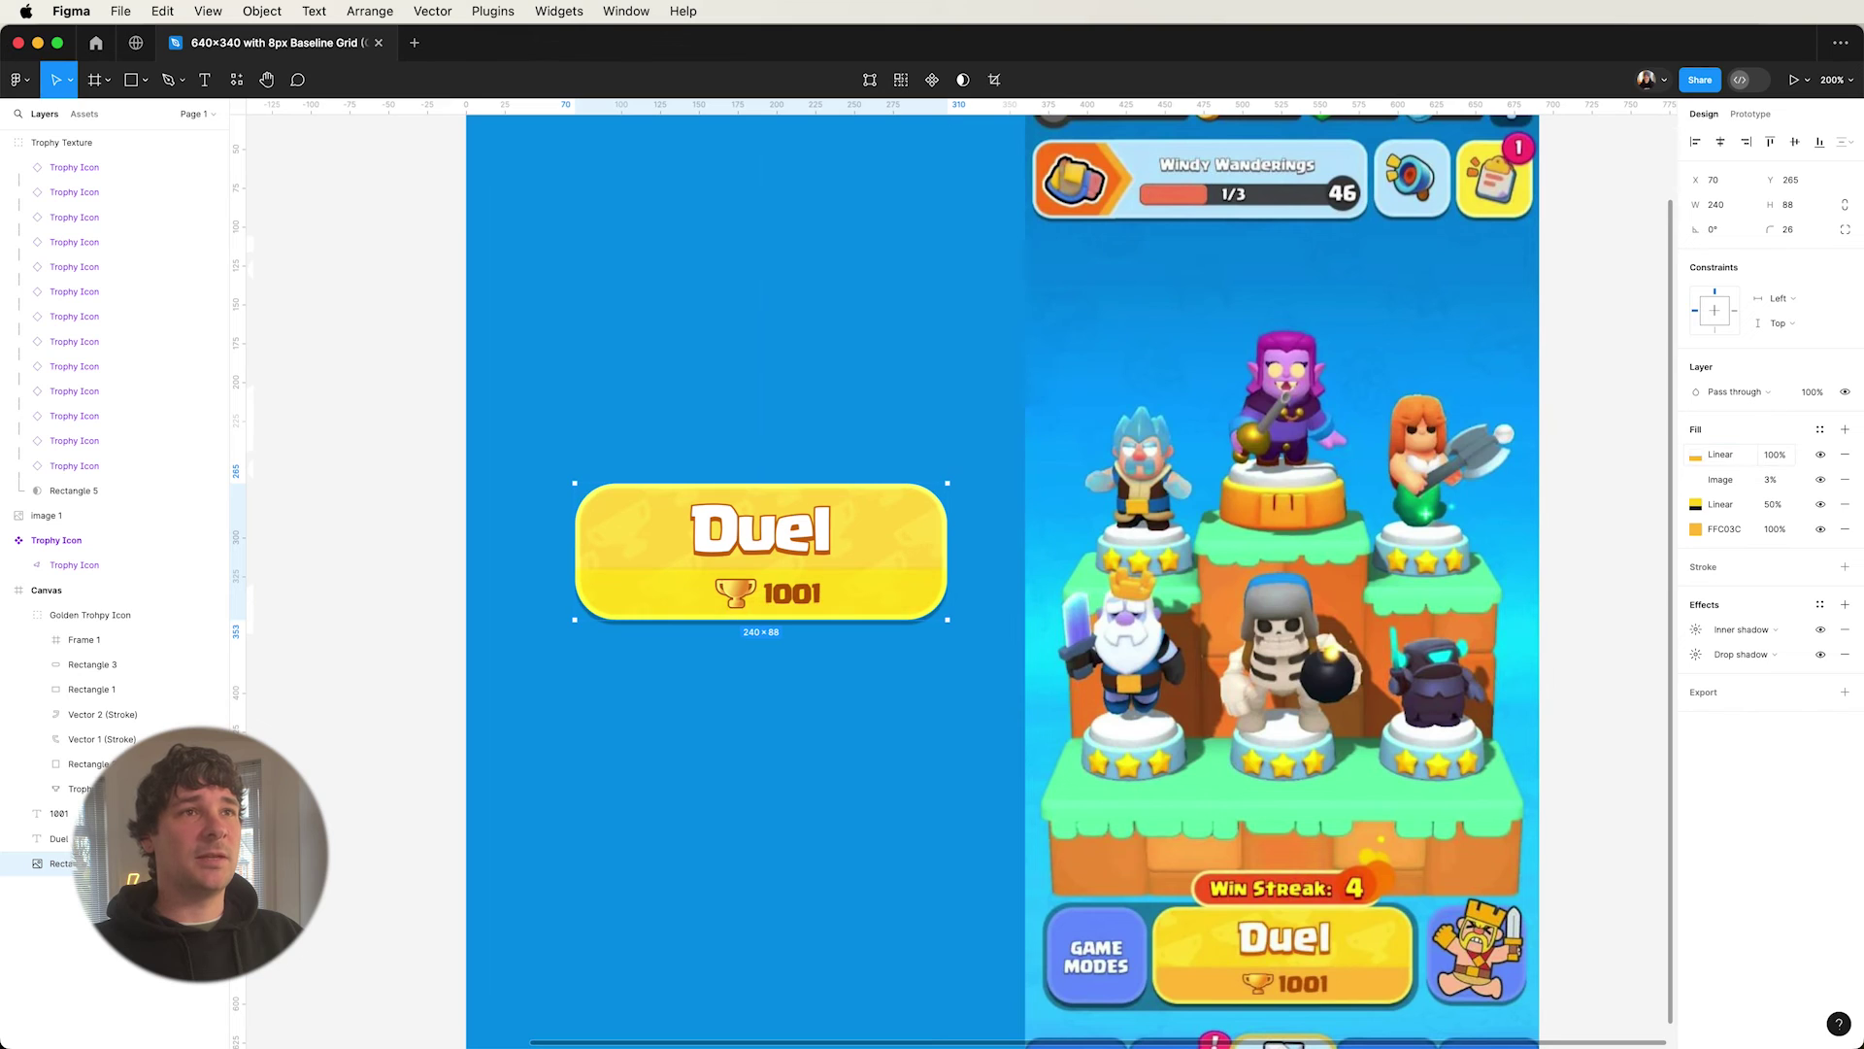
pyautogui.click(1695, 454)
pyautogui.click(1662, 489)
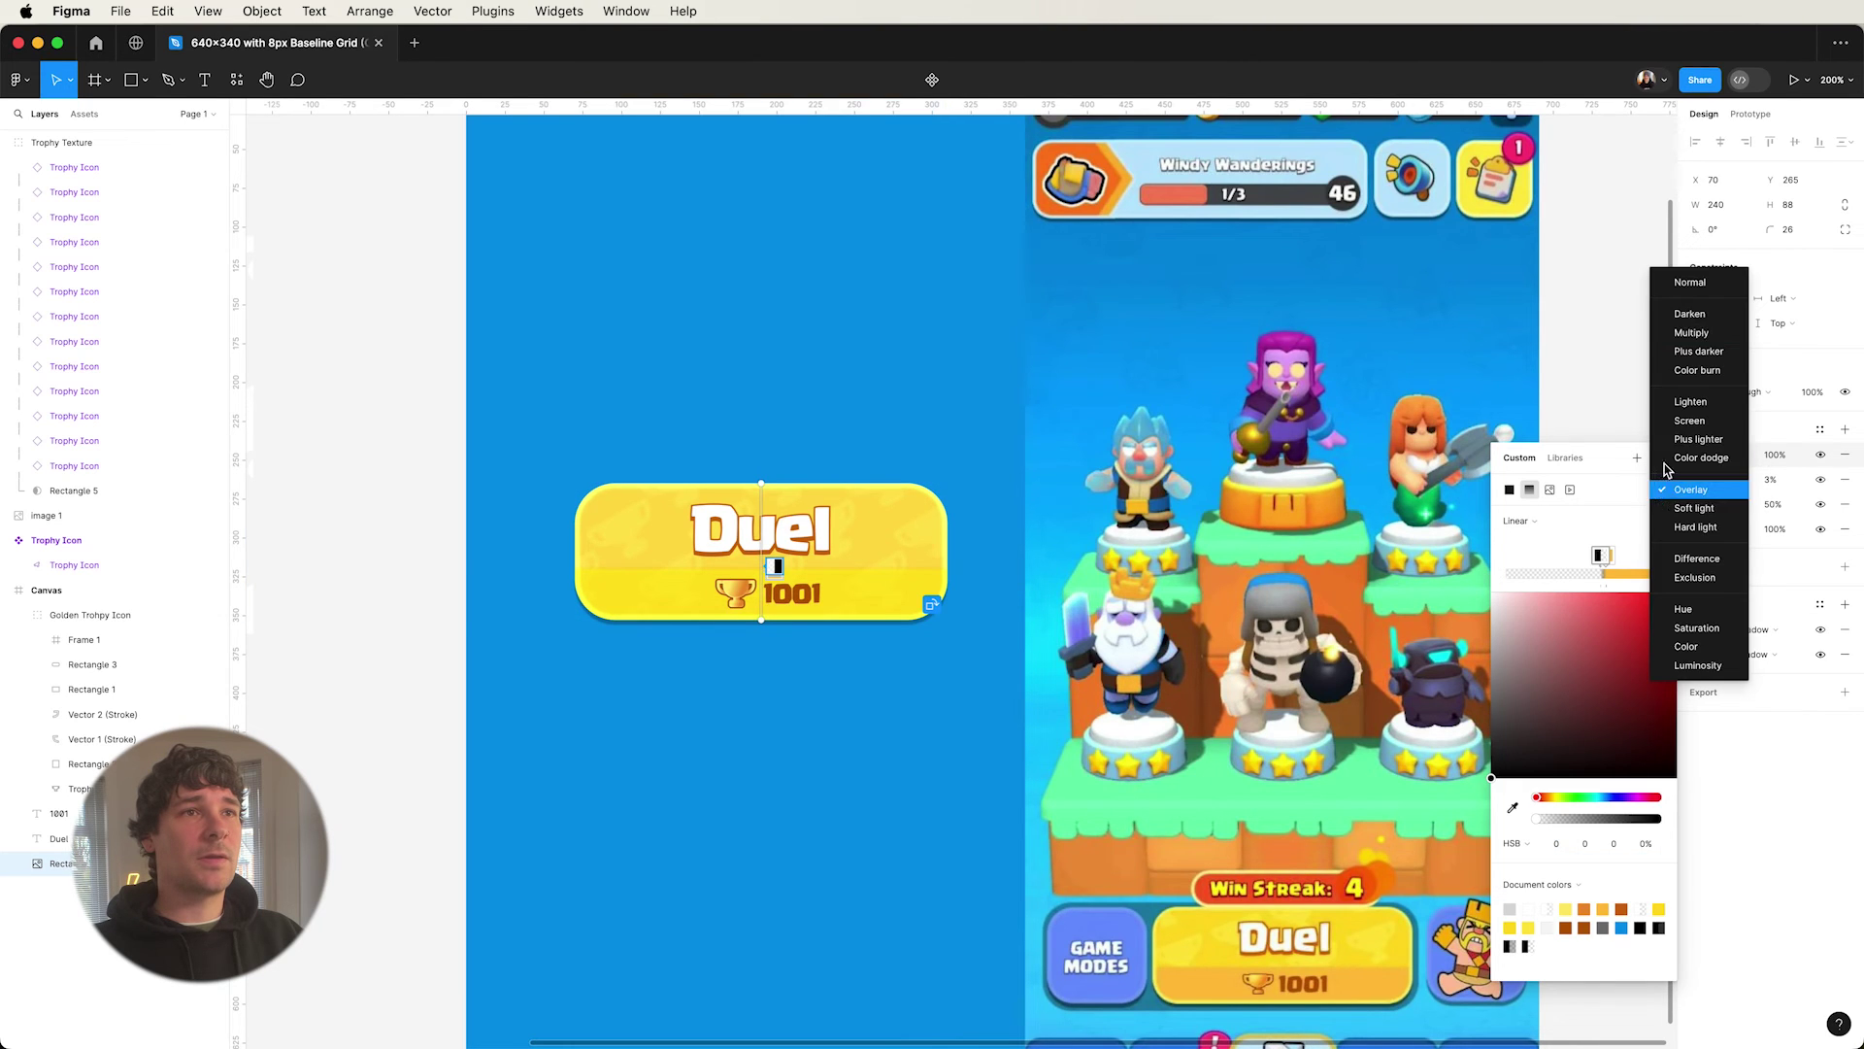
pyautogui.click(1690, 283)
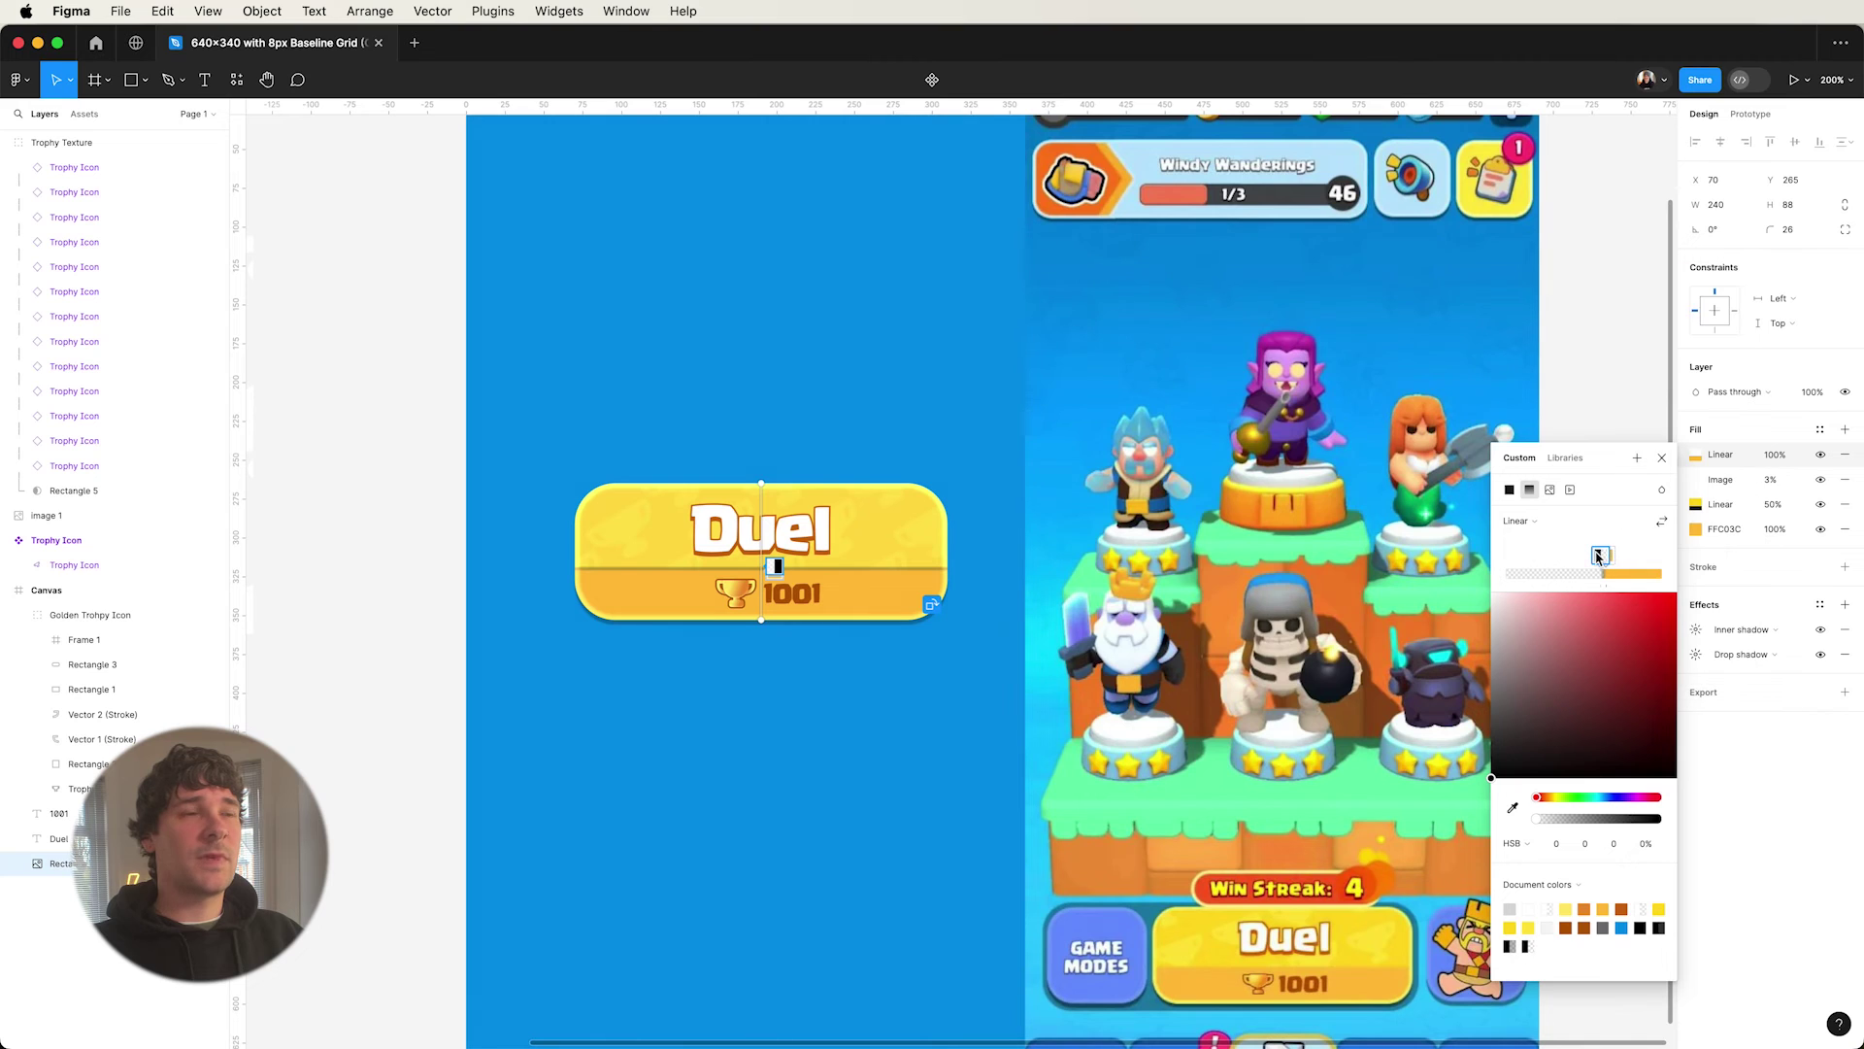
# - Recolor the new gradient's transparent stop with the orange of the button's lower band and set that stop's opacity to 0%
pyautogui.press('i')
pyautogui.click(894, 616)
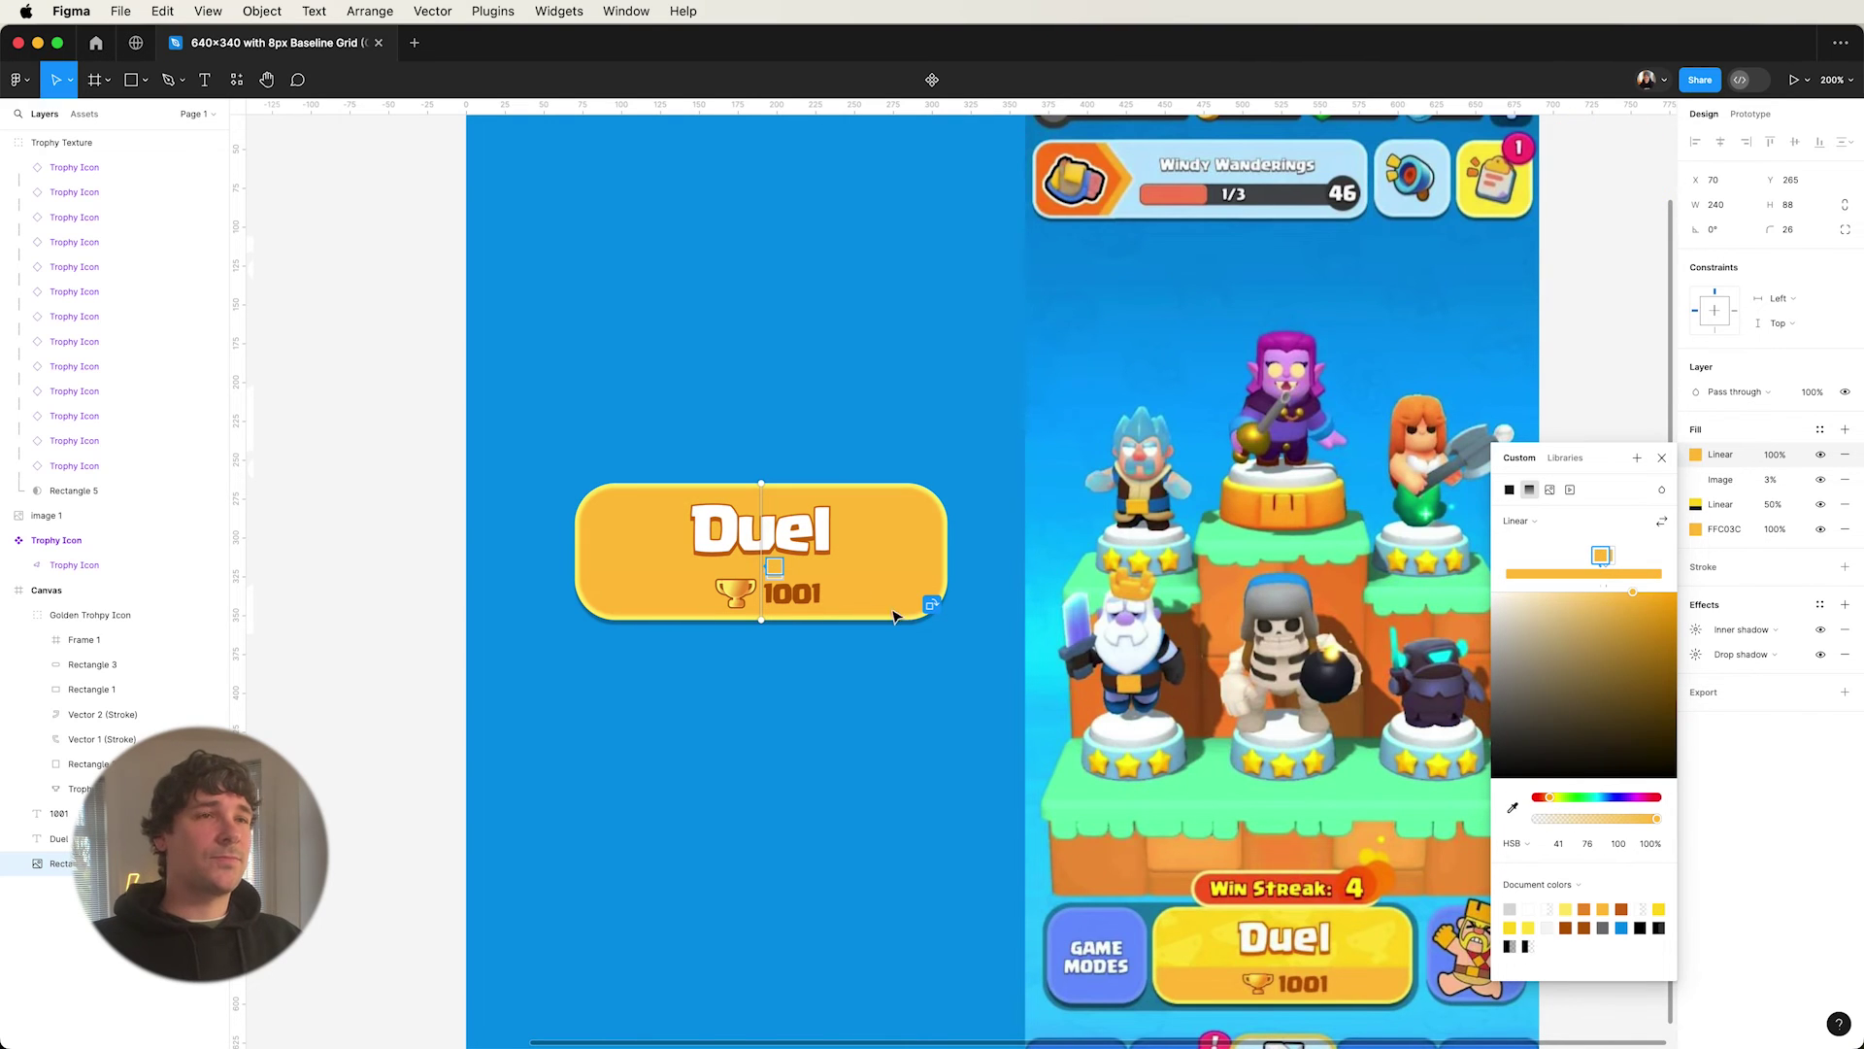
pyautogui.moveTo(1656, 819); pyautogui.dragTo(1524, 818)
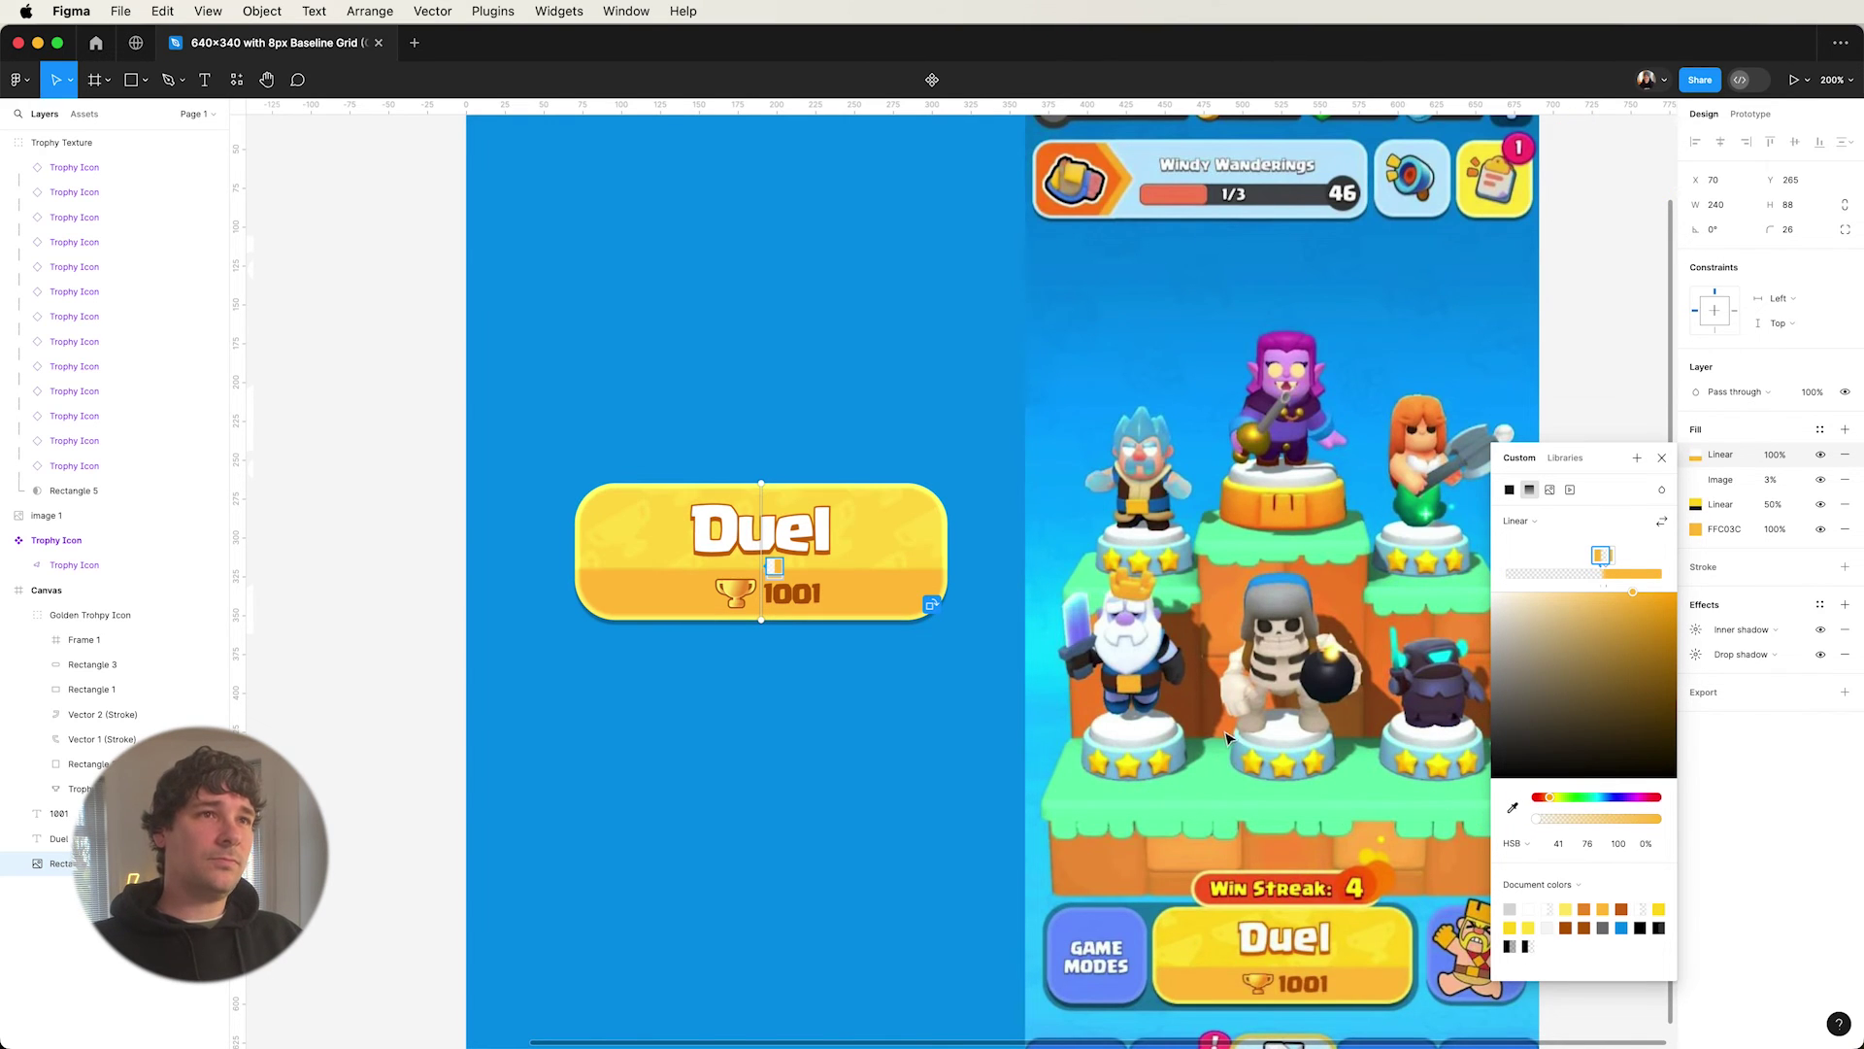
pyautogui.press('Escape')
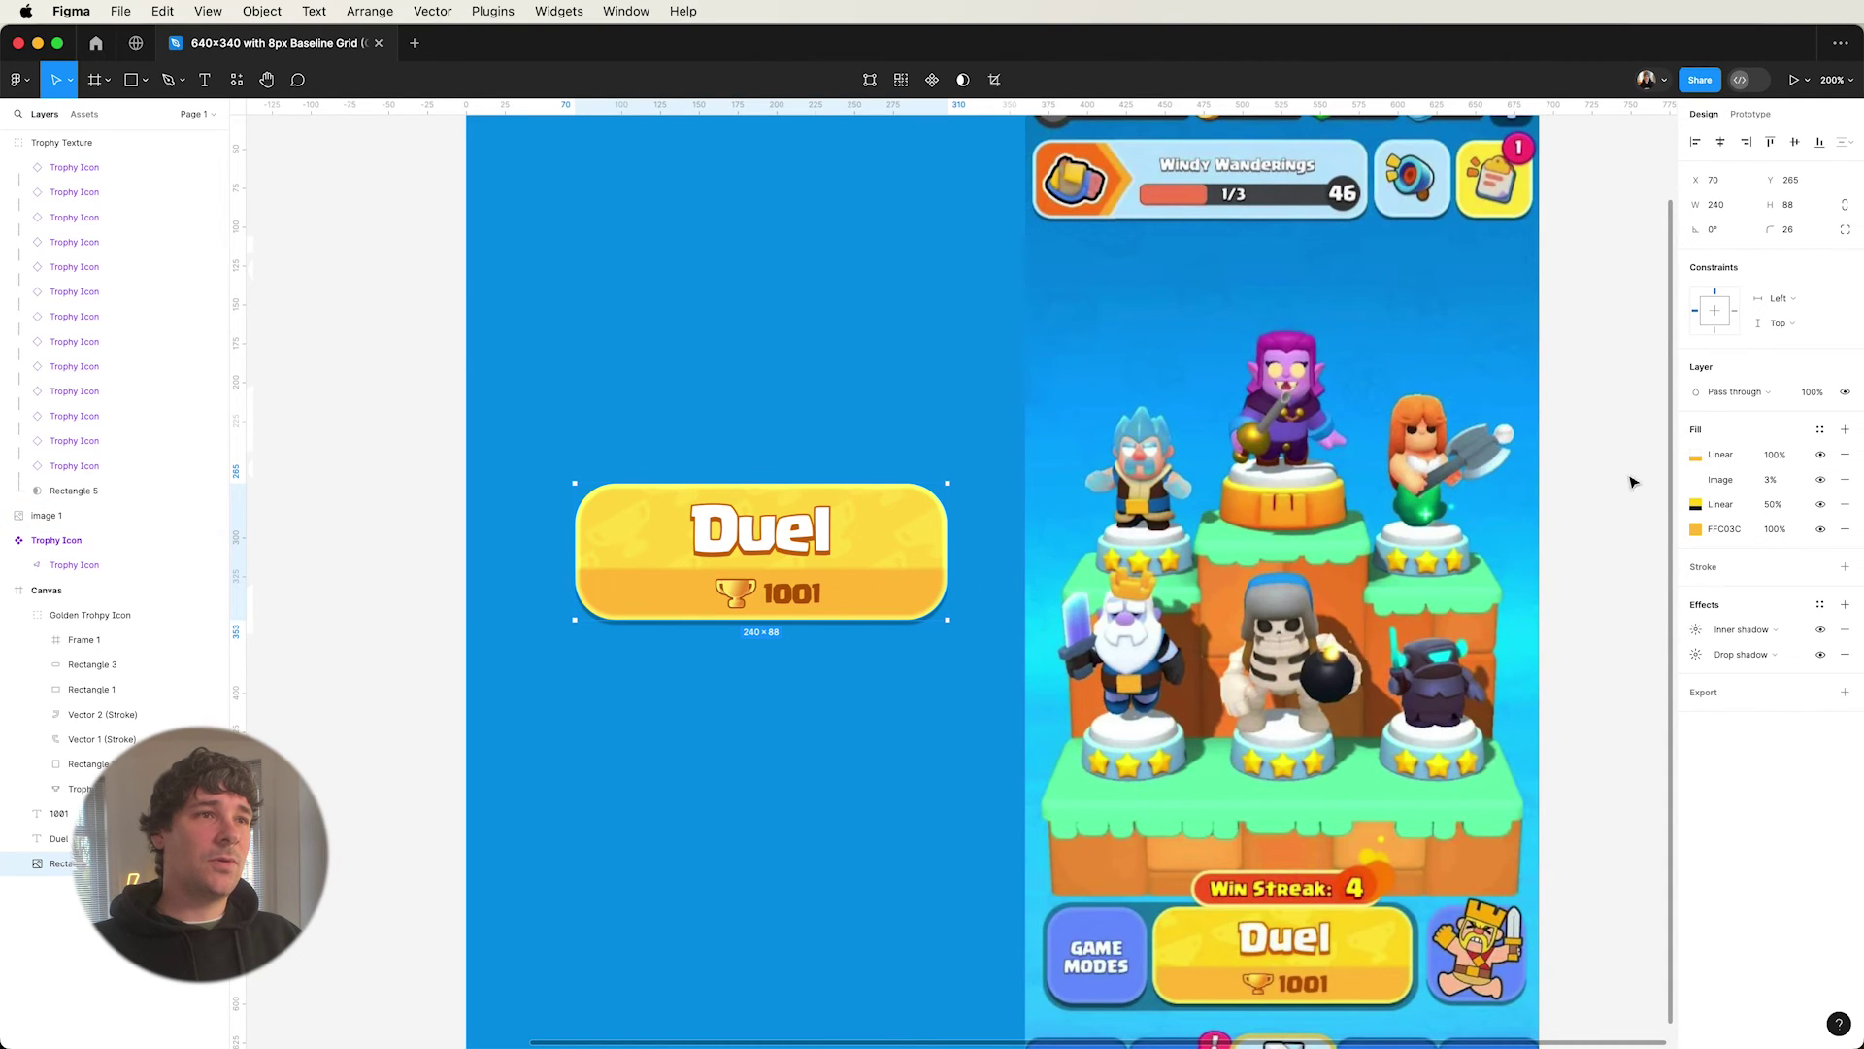
# - Shift the orange gradient's transparent stop slightly down to align the lower band's edge, and deselect the Duel button background
pyautogui.click(1695, 454)
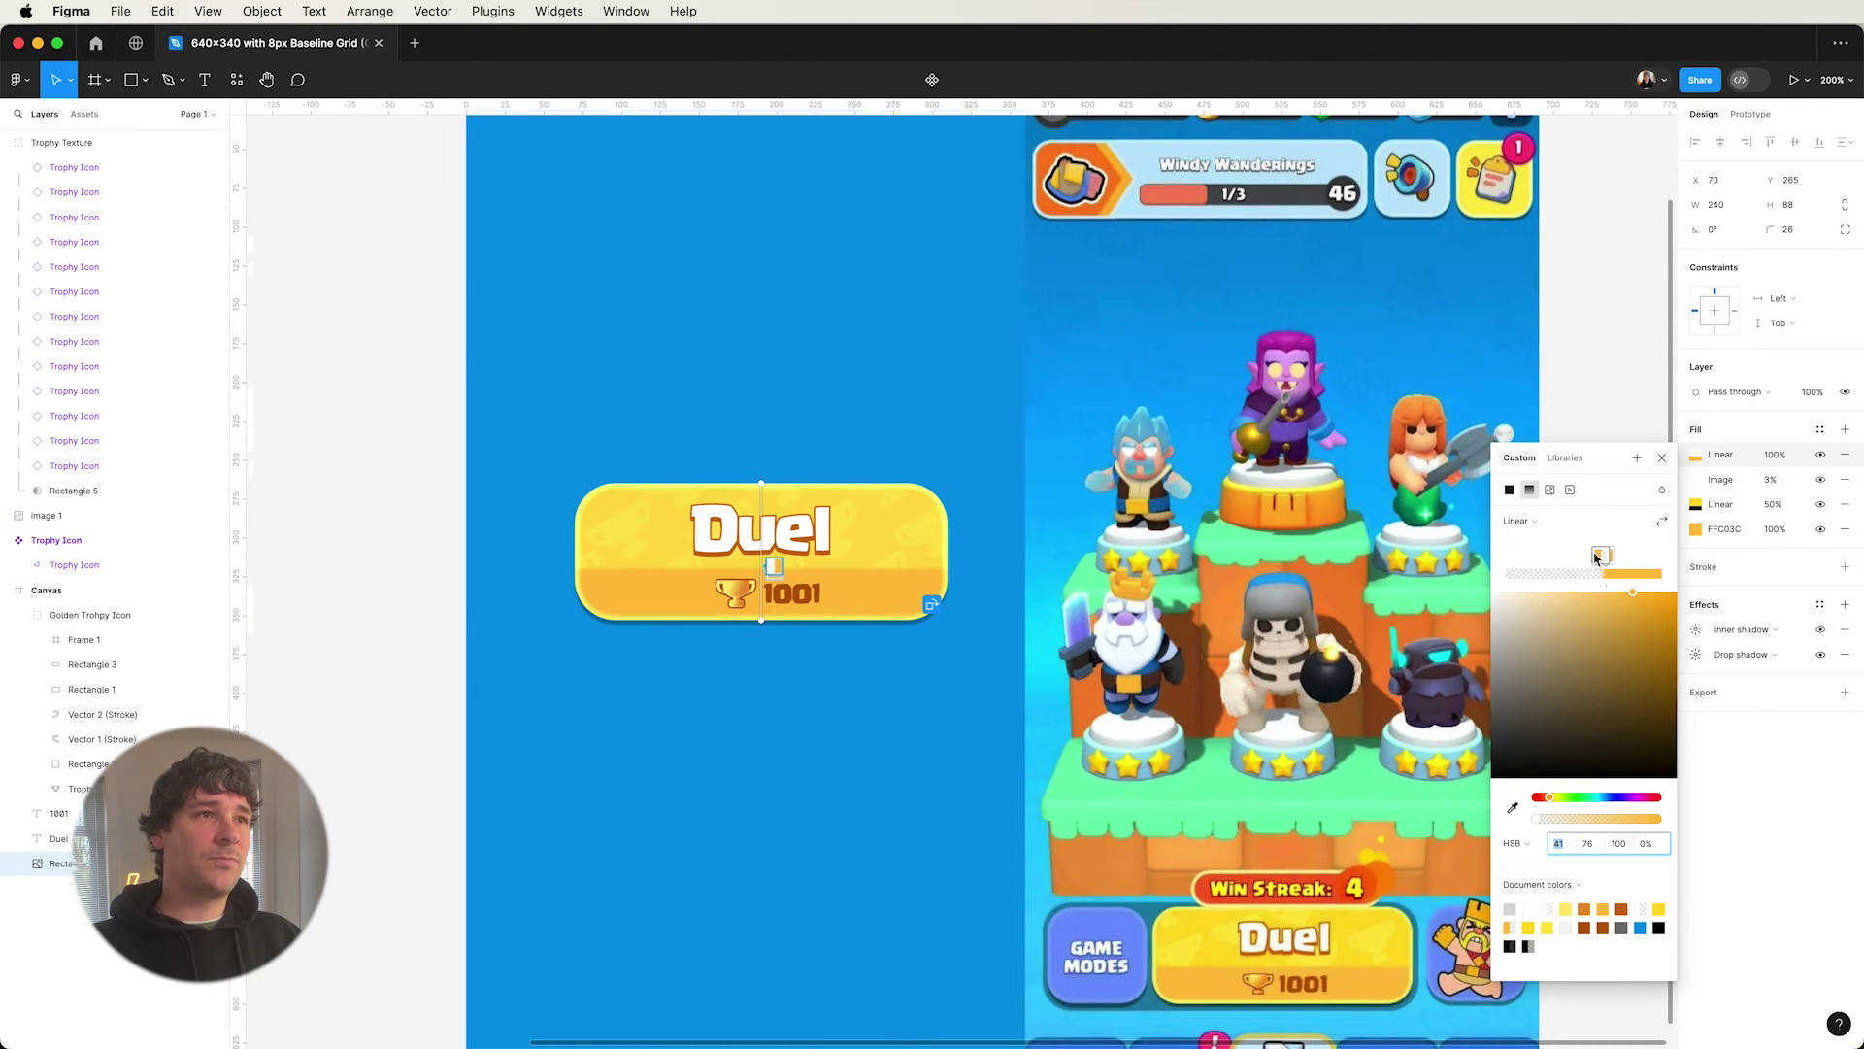
pyautogui.moveTo(1596, 556); pyautogui.dragTo(1606, 557)
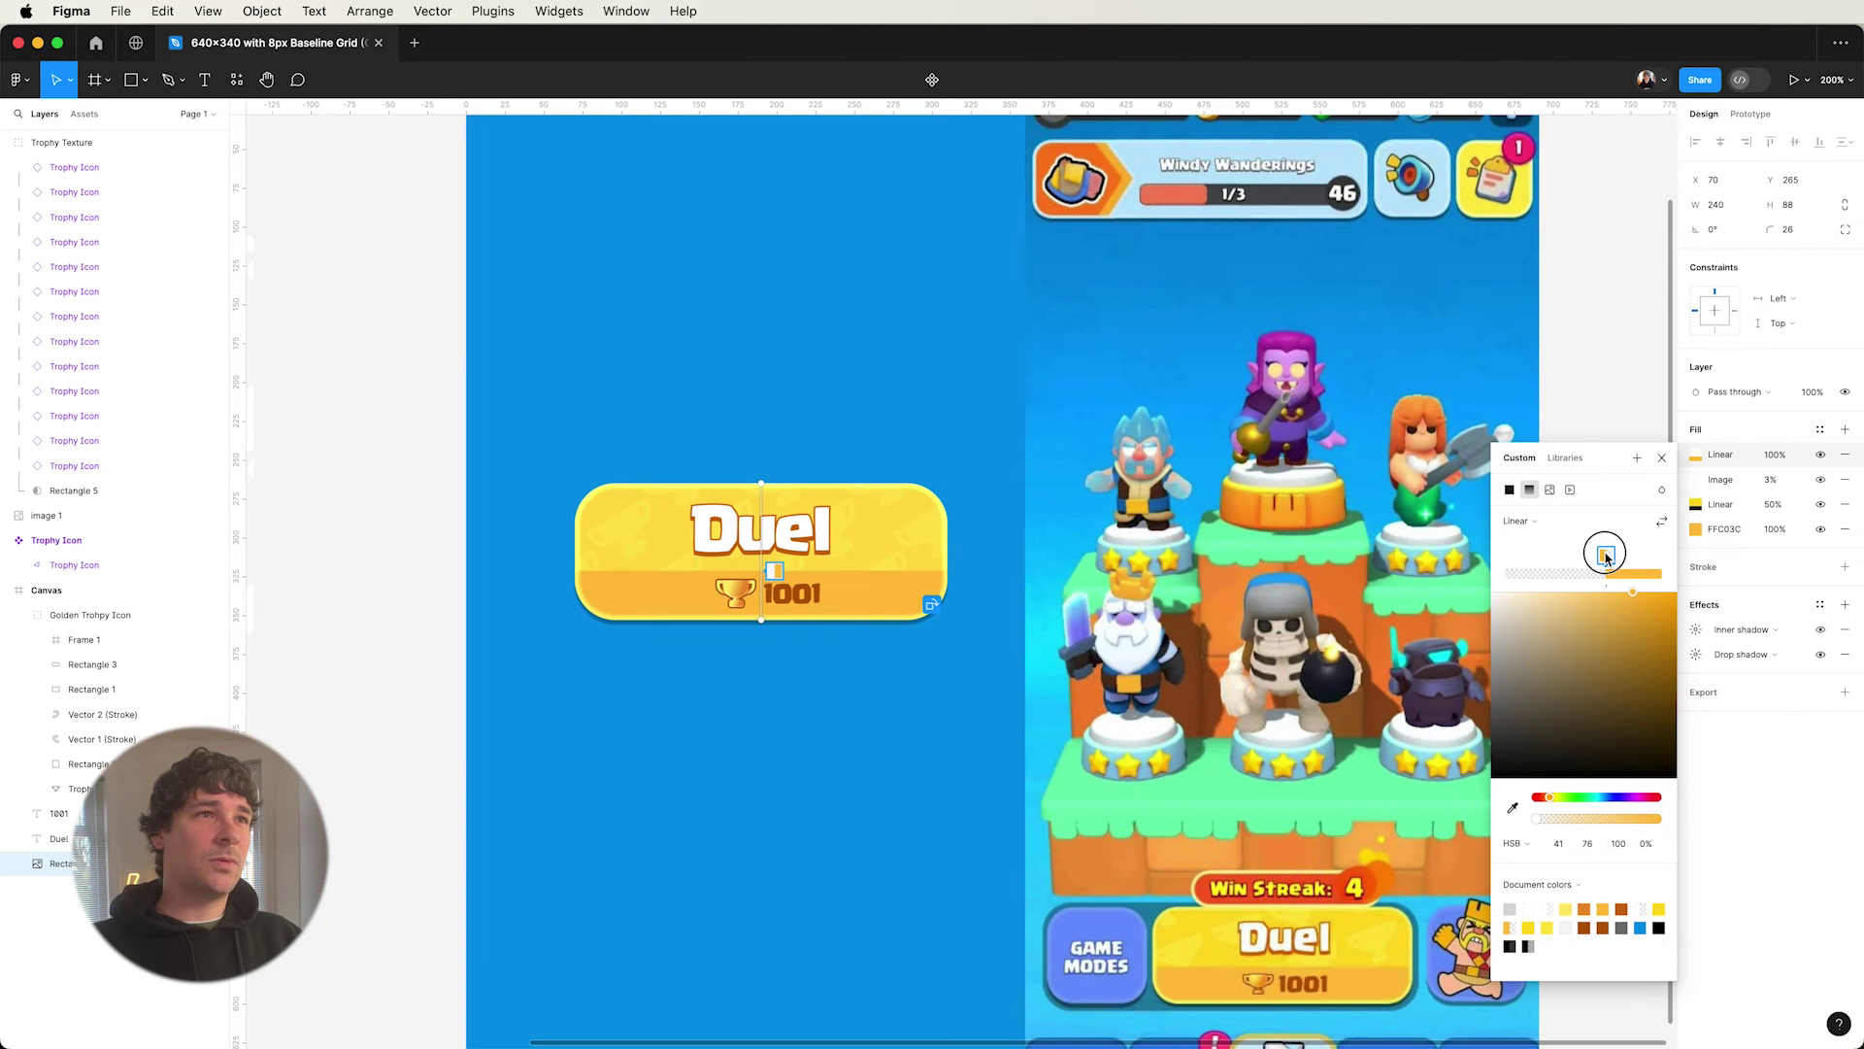
pyautogui.click(1662, 458)
pyautogui.click(1594, 493)
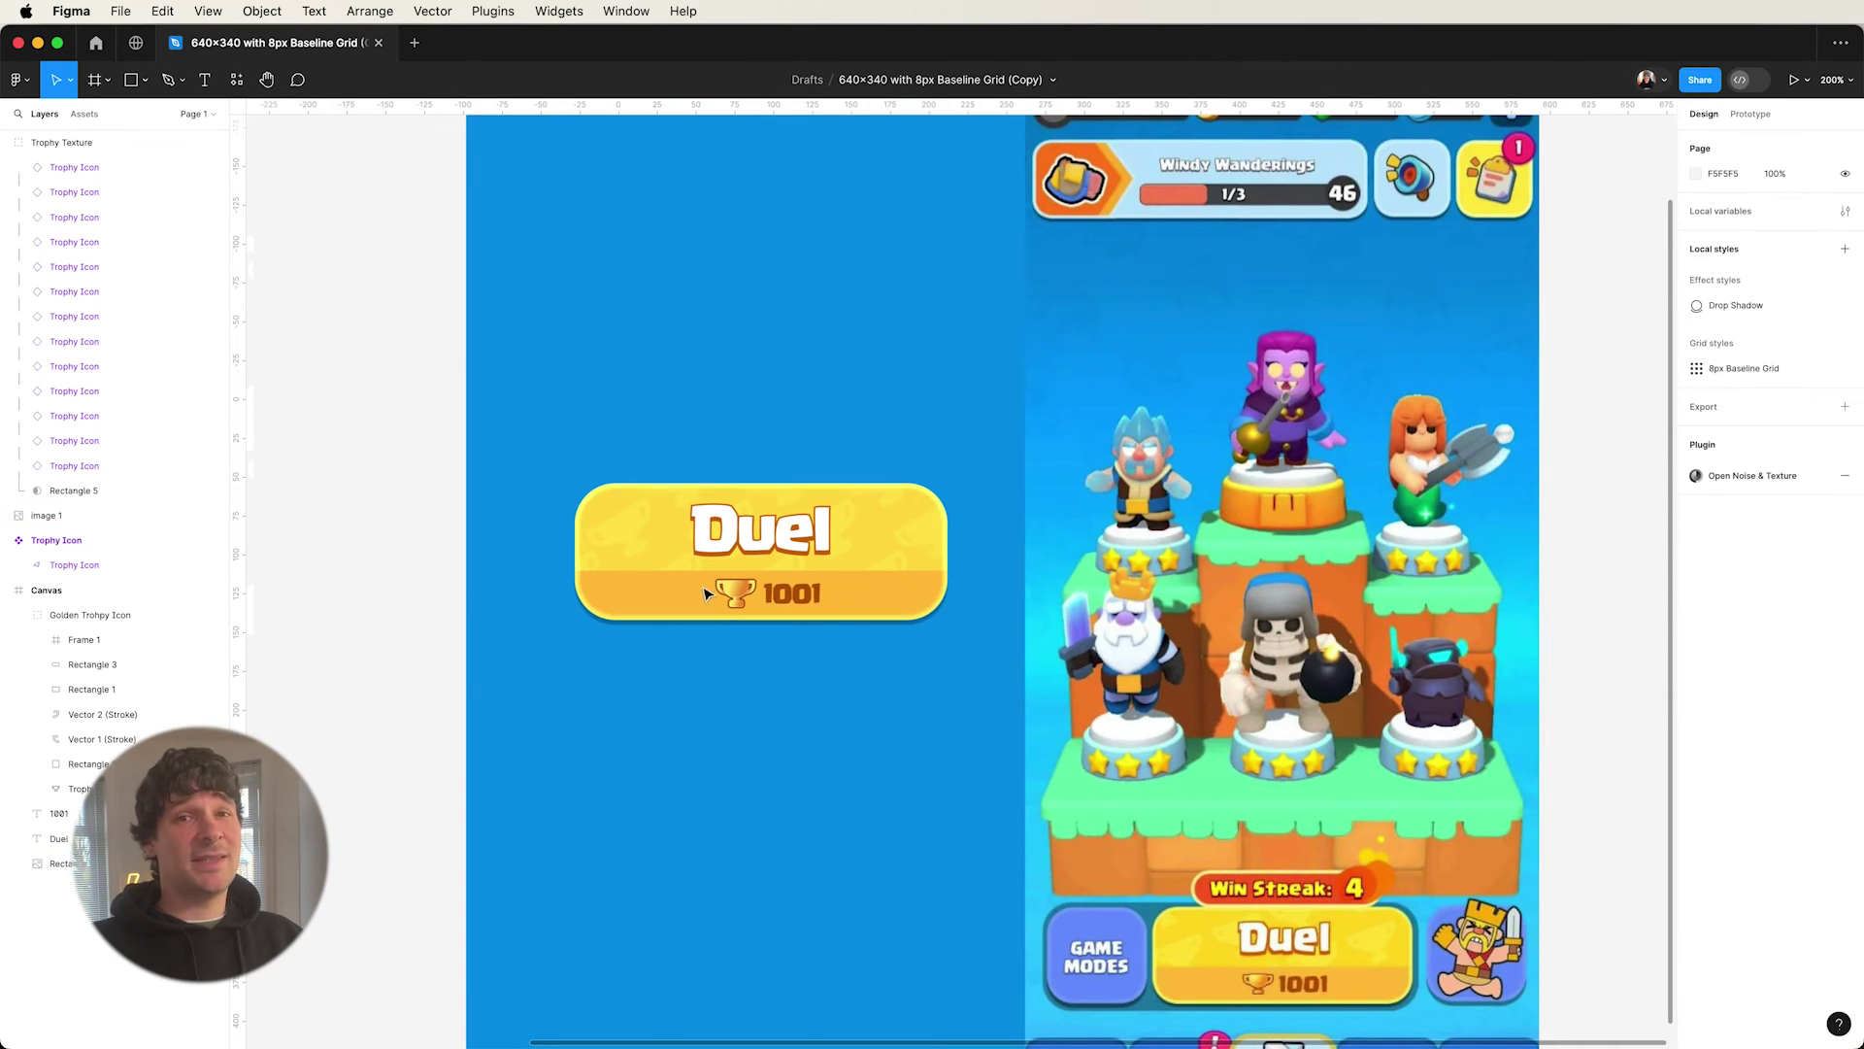
# - Check the height of the golden trophy icon group on the Duel button and deselect it
pyautogui.click(740, 594)
pyautogui.click(1794, 229)
pyautogui.press('Down')
pyautogui.press('Down')
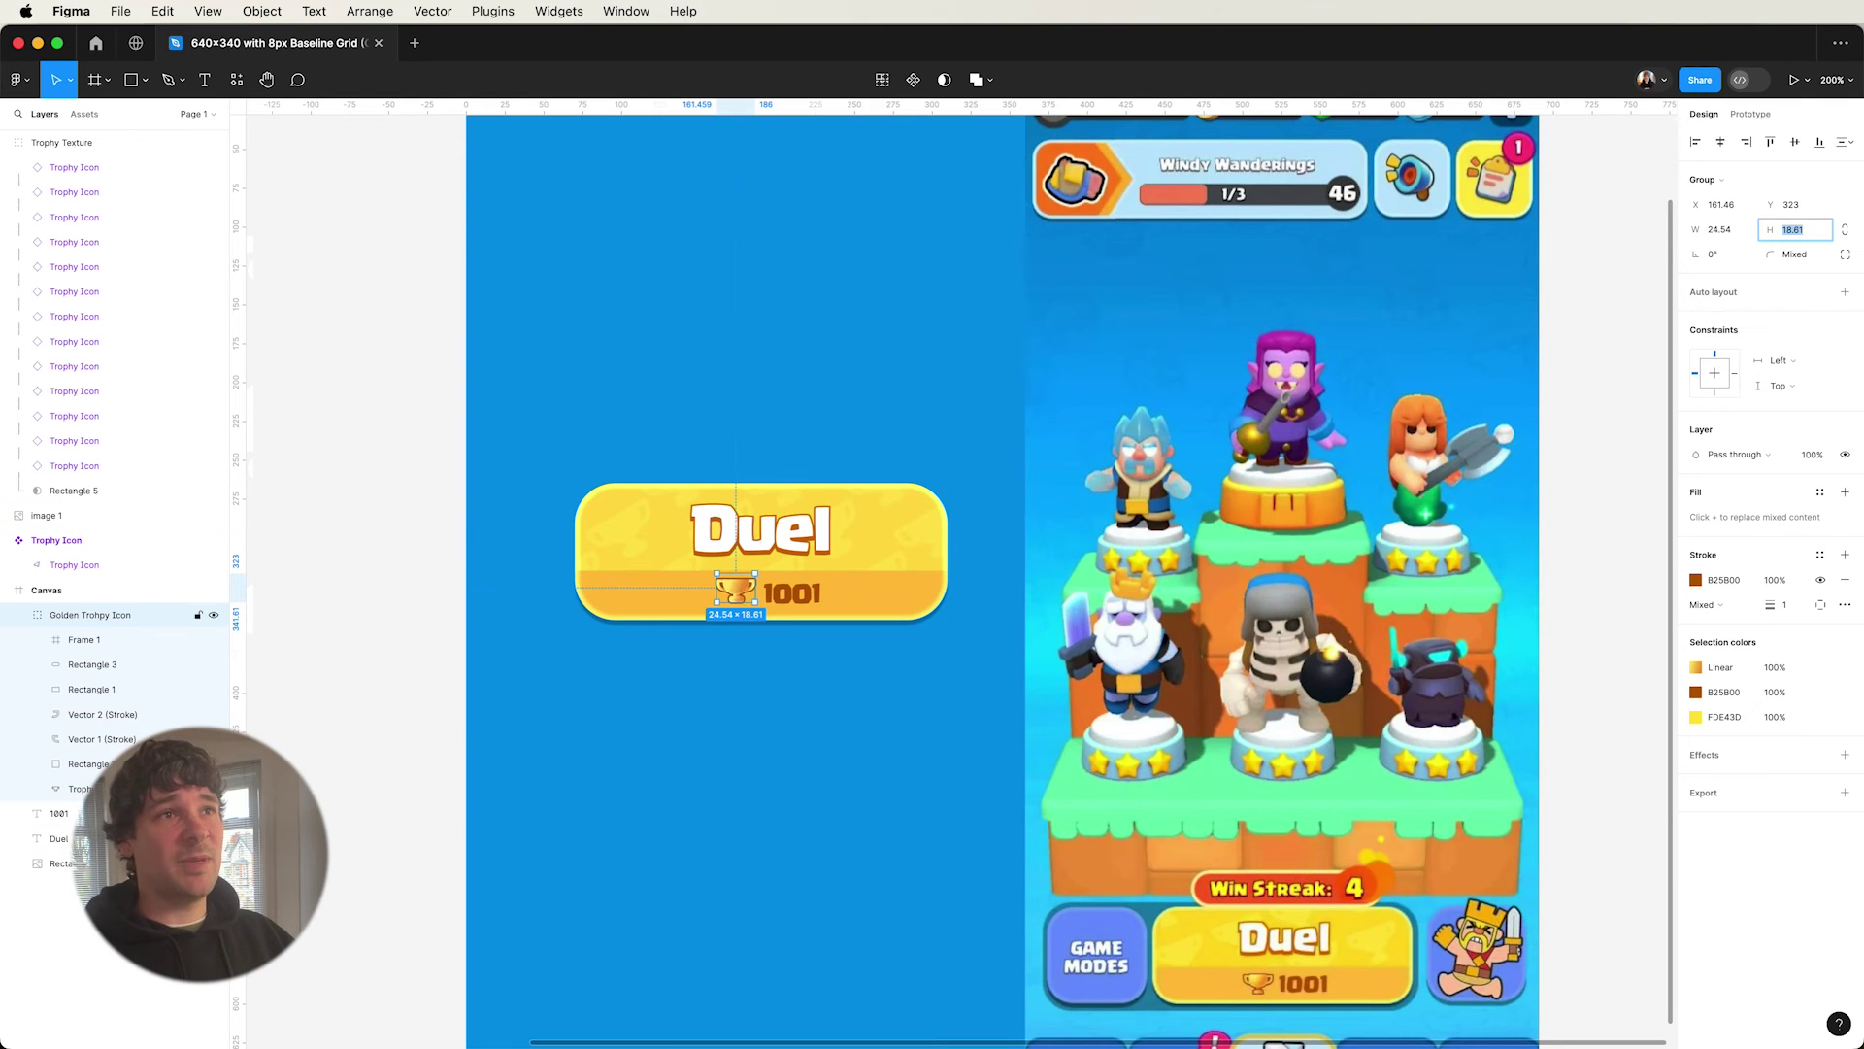
pyautogui.click(323, 636)
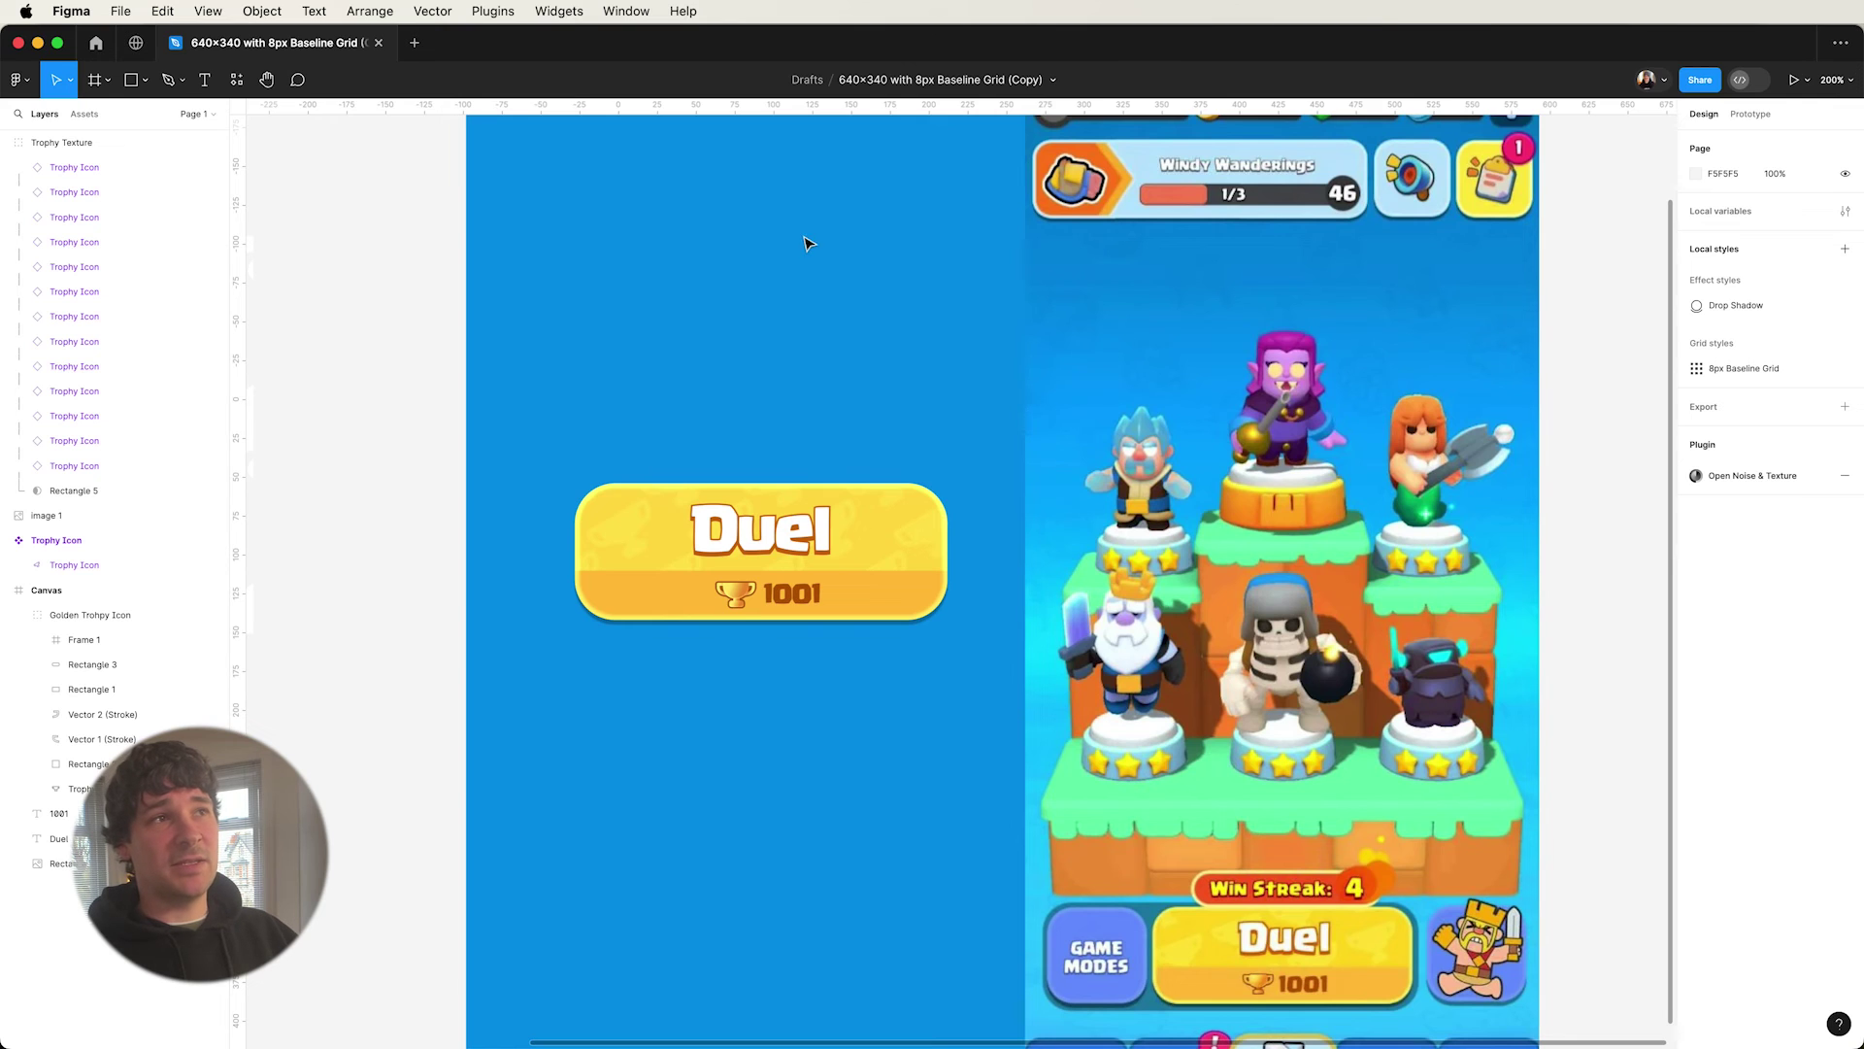
# - Add a new fill to the Canvas frame and load Trophy Texture.png from the Sprites folder as its image
pyautogui.moveTo(785, 242); pyautogui.dragTo(737, 321)
pyautogui.click(429, 145)
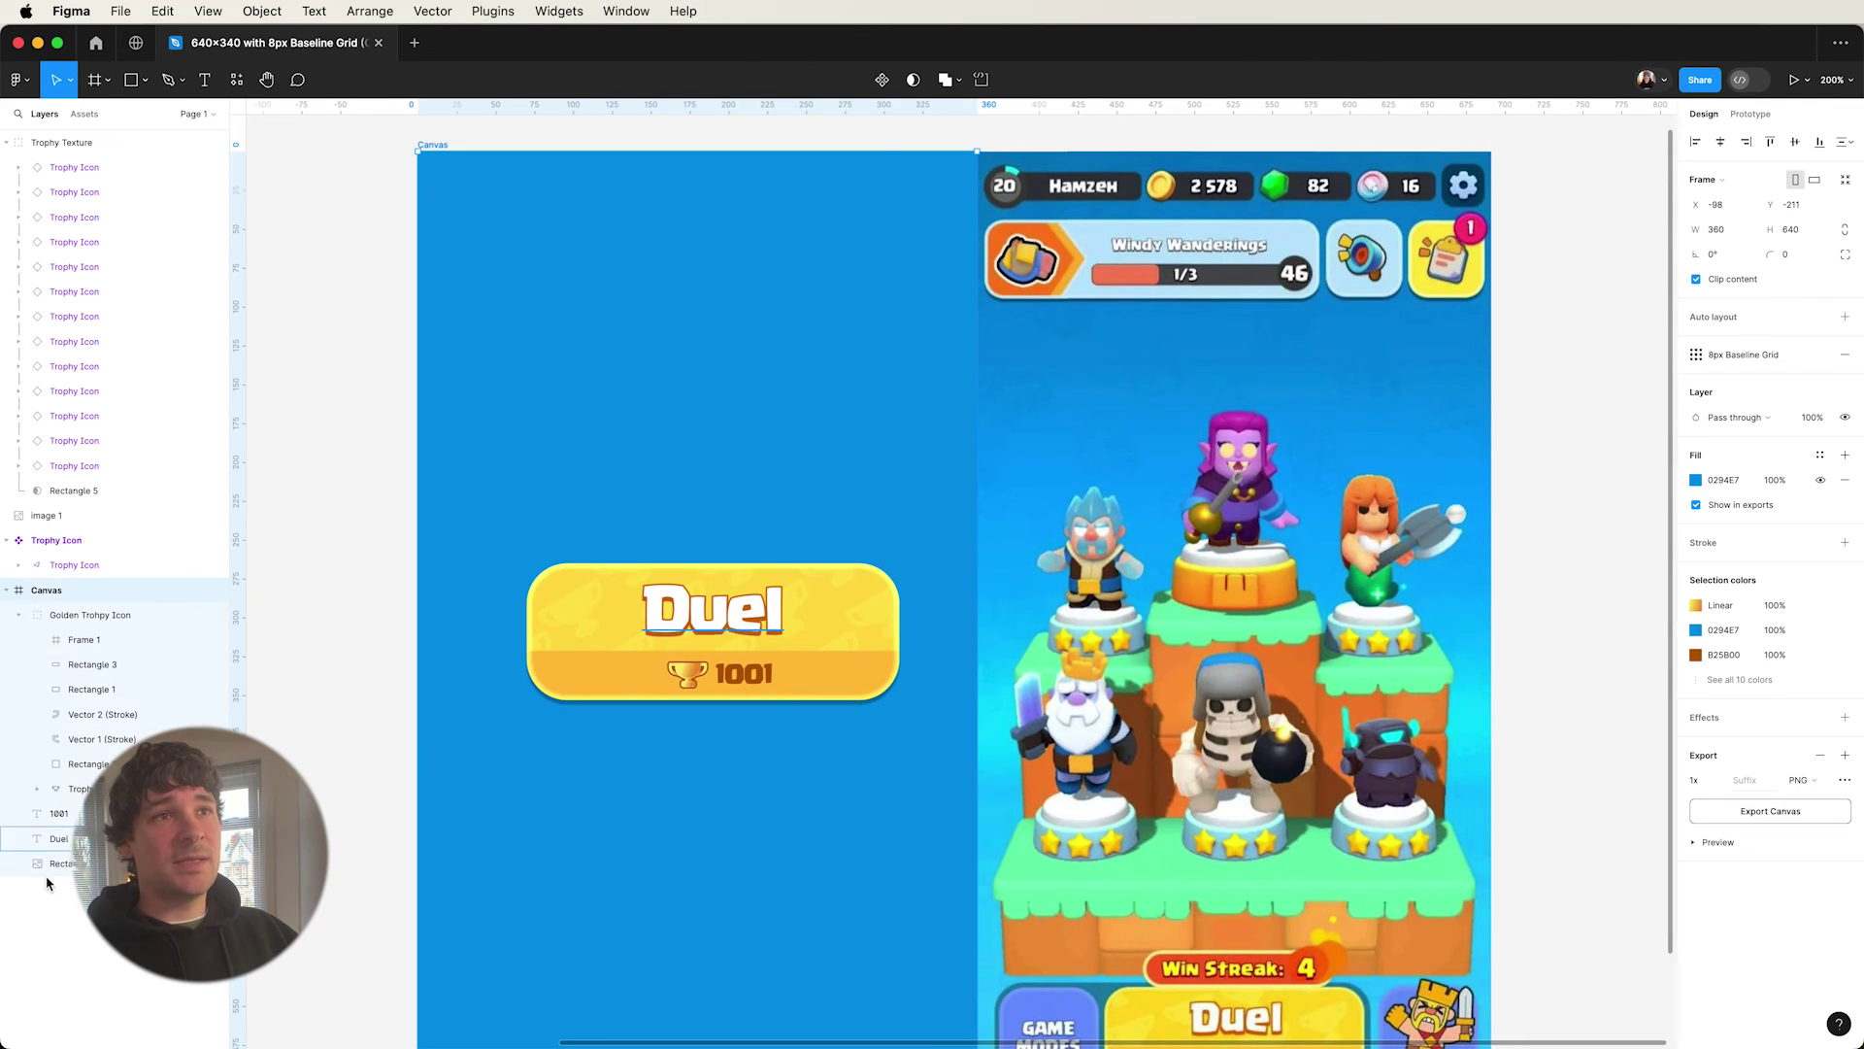
pyautogui.click(65, 867)
pyautogui.click(71, 893)
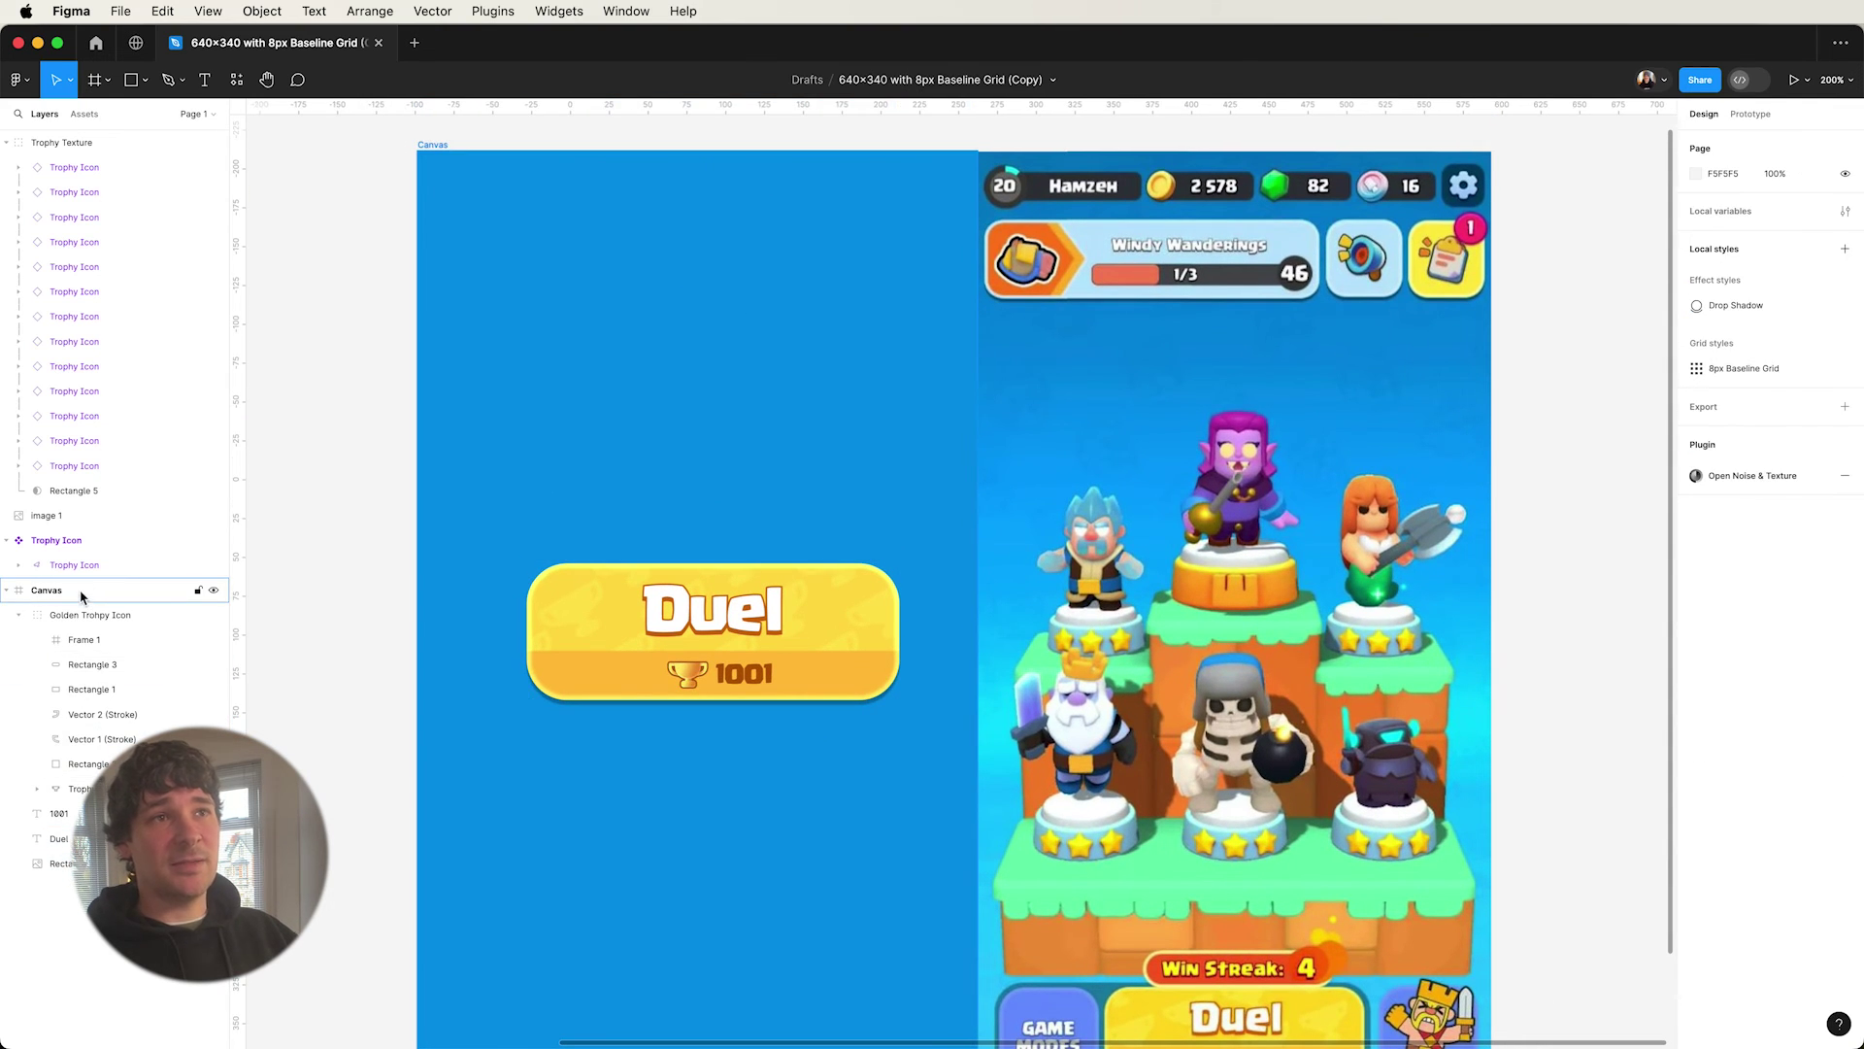
pyautogui.click(465, 165)
pyautogui.click(1844, 454)
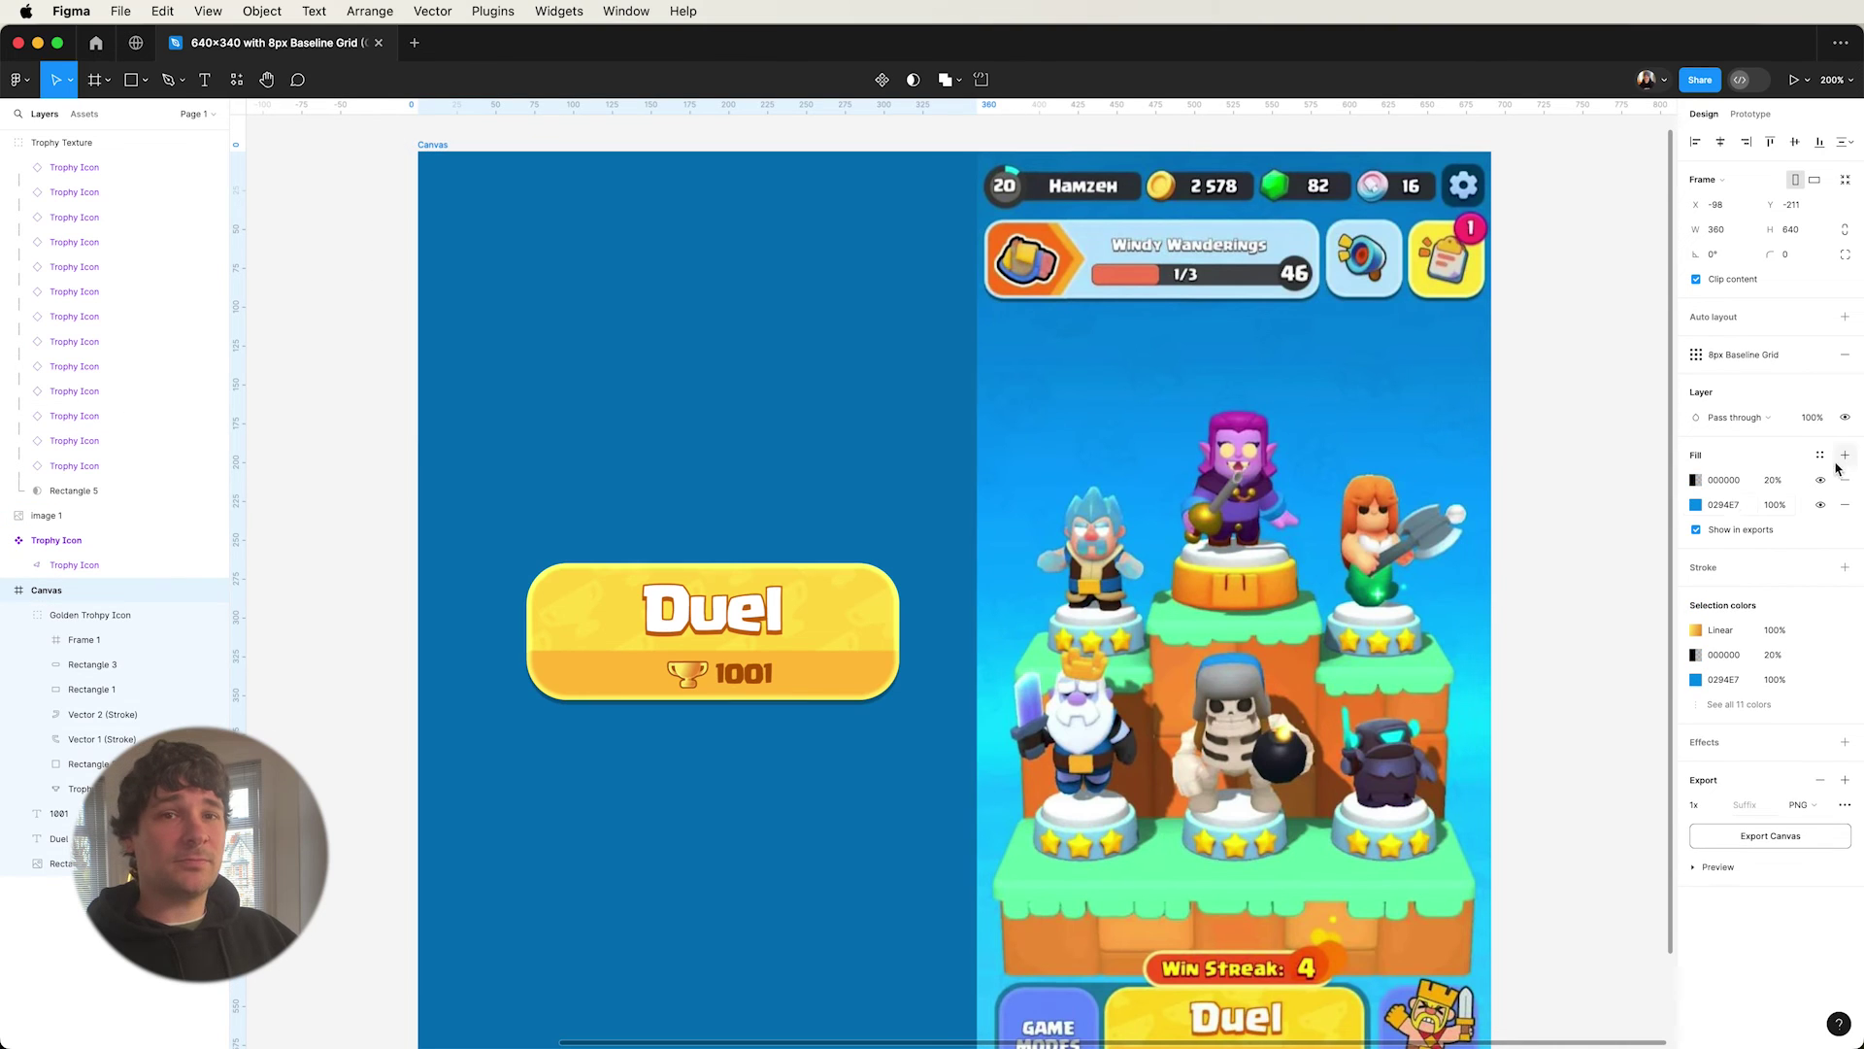
pyautogui.click(1695, 480)
pyautogui.click(1550, 514)
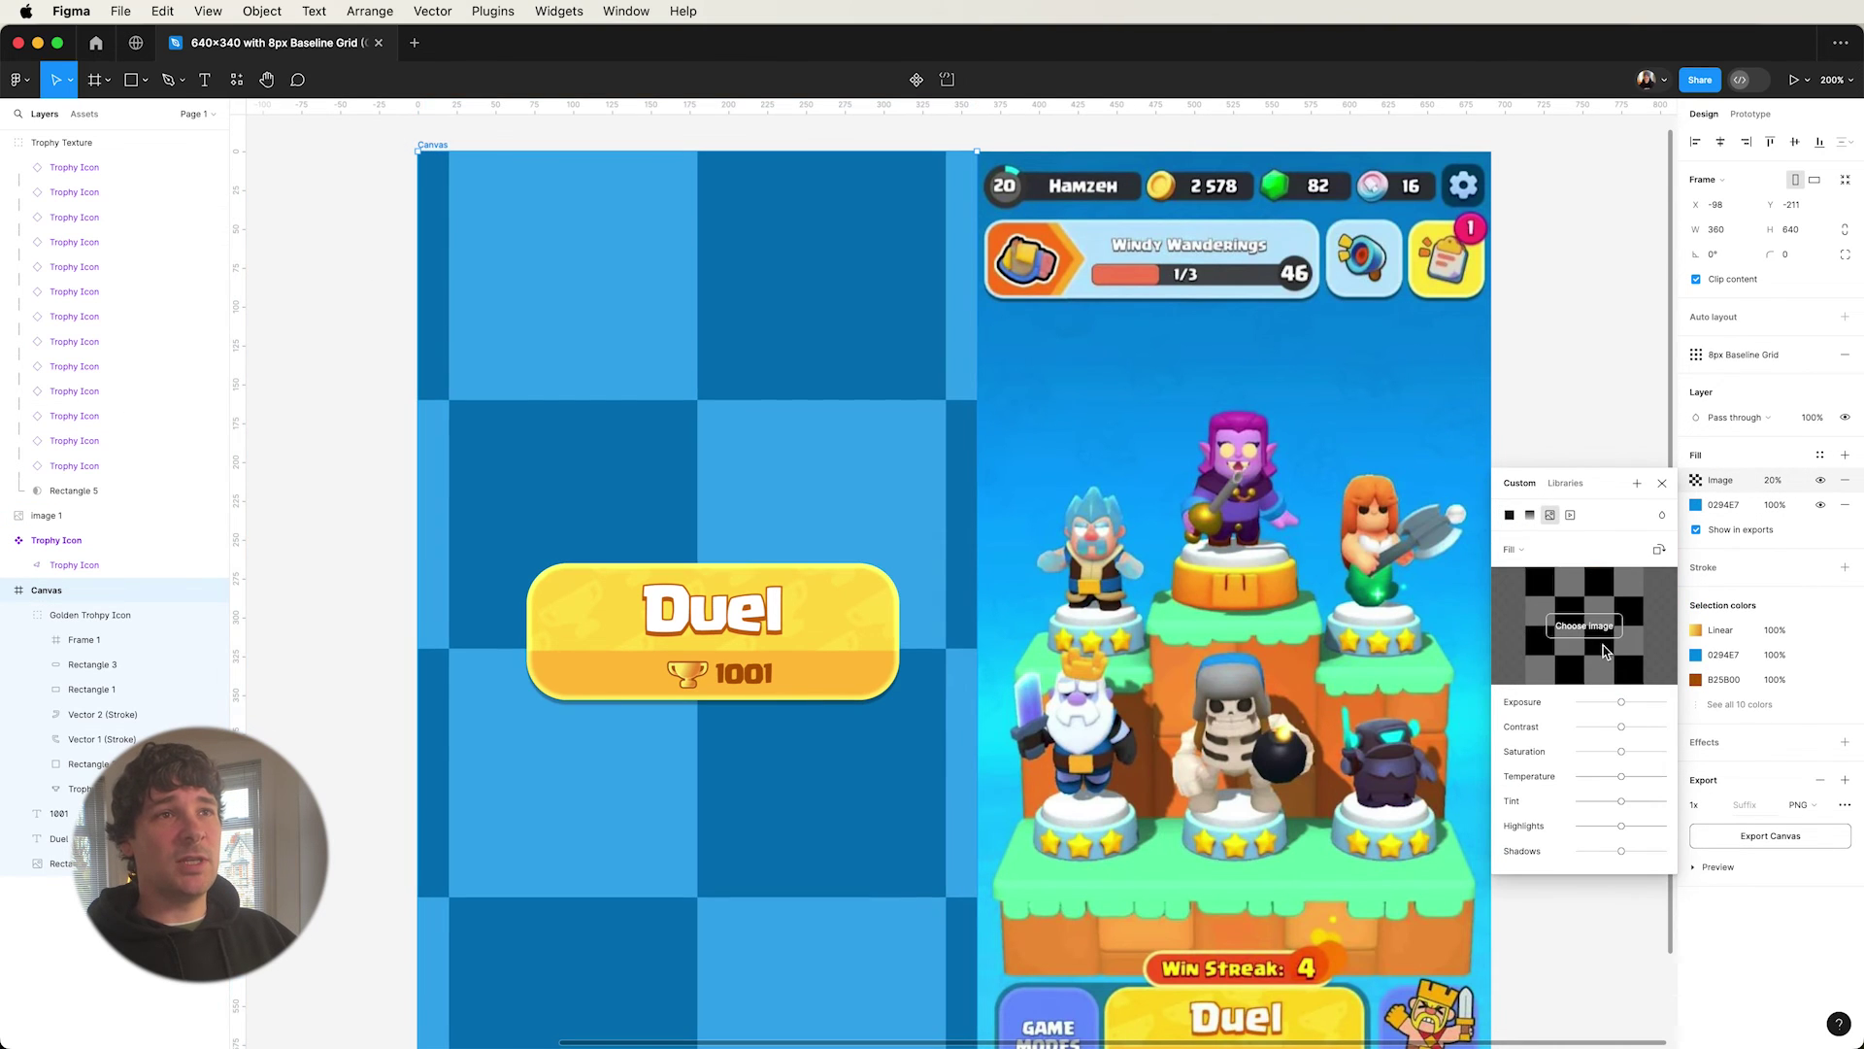
pyautogui.click(1599, 633)
pyautogui.click(751, 427)
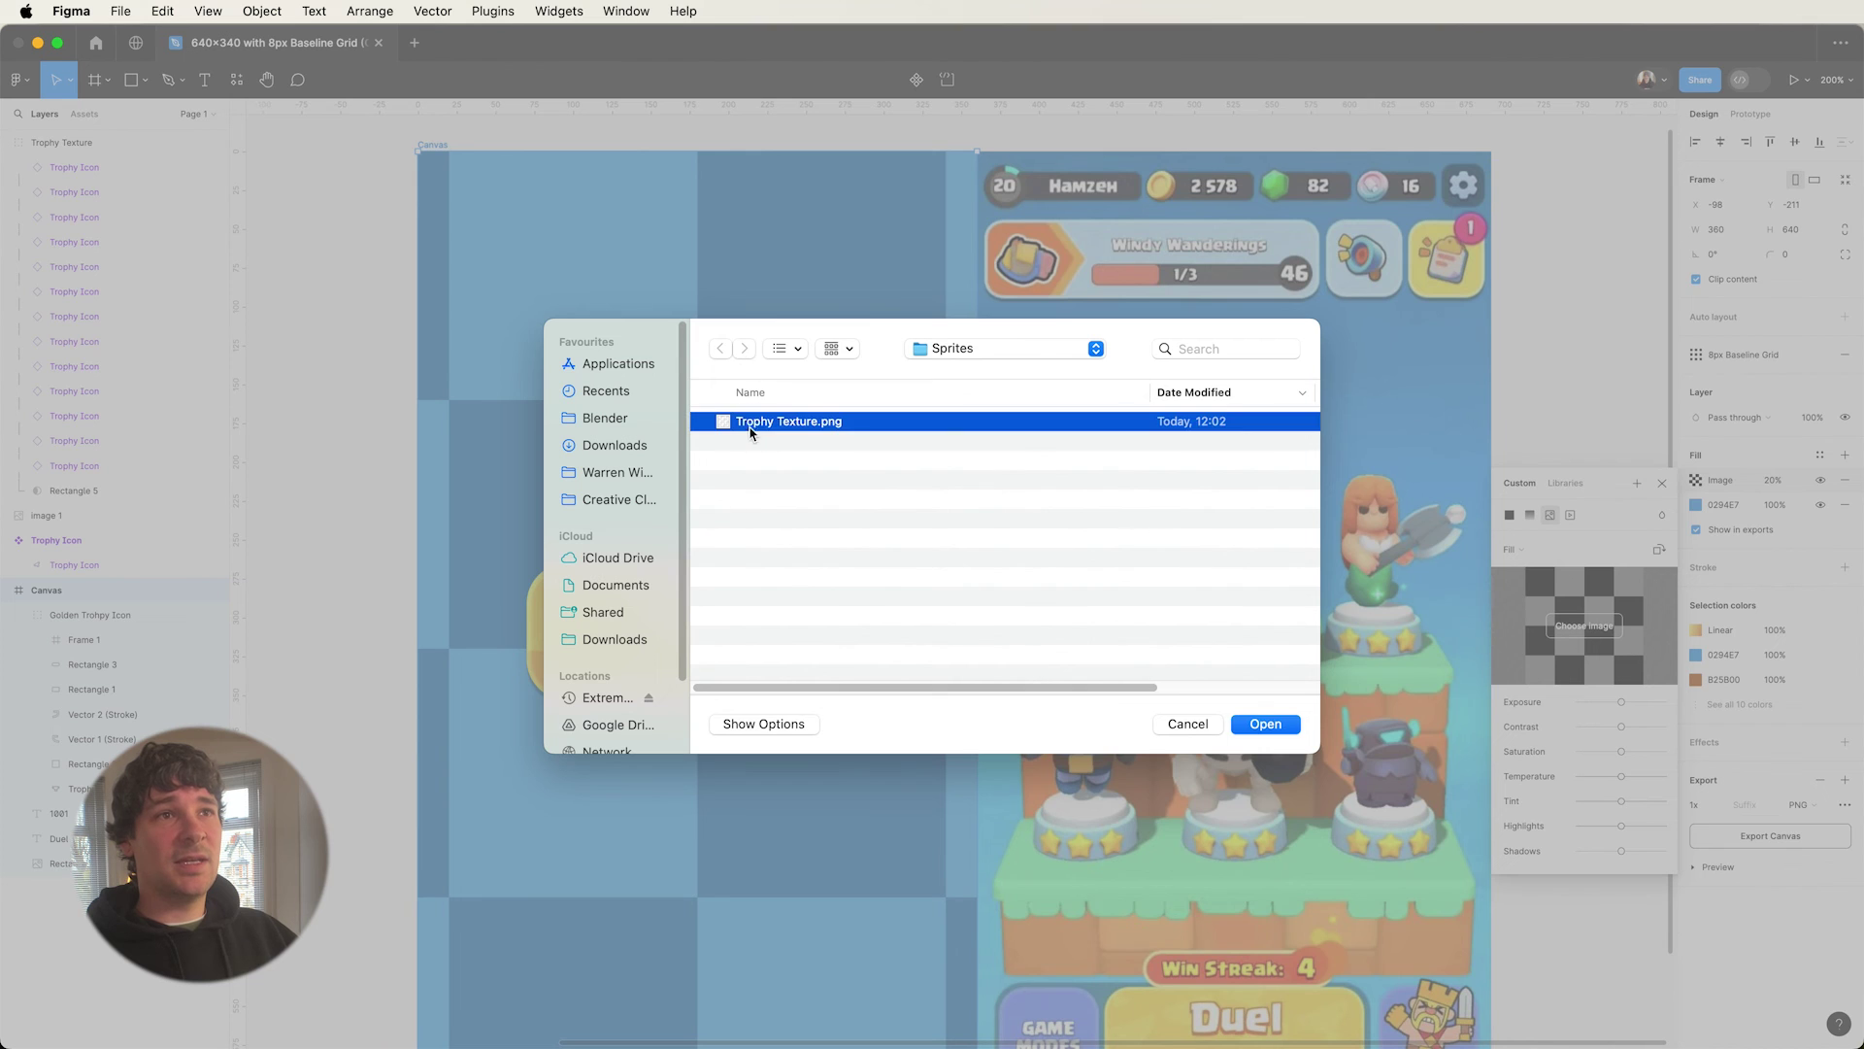
pyautogui.click(1248, 730)
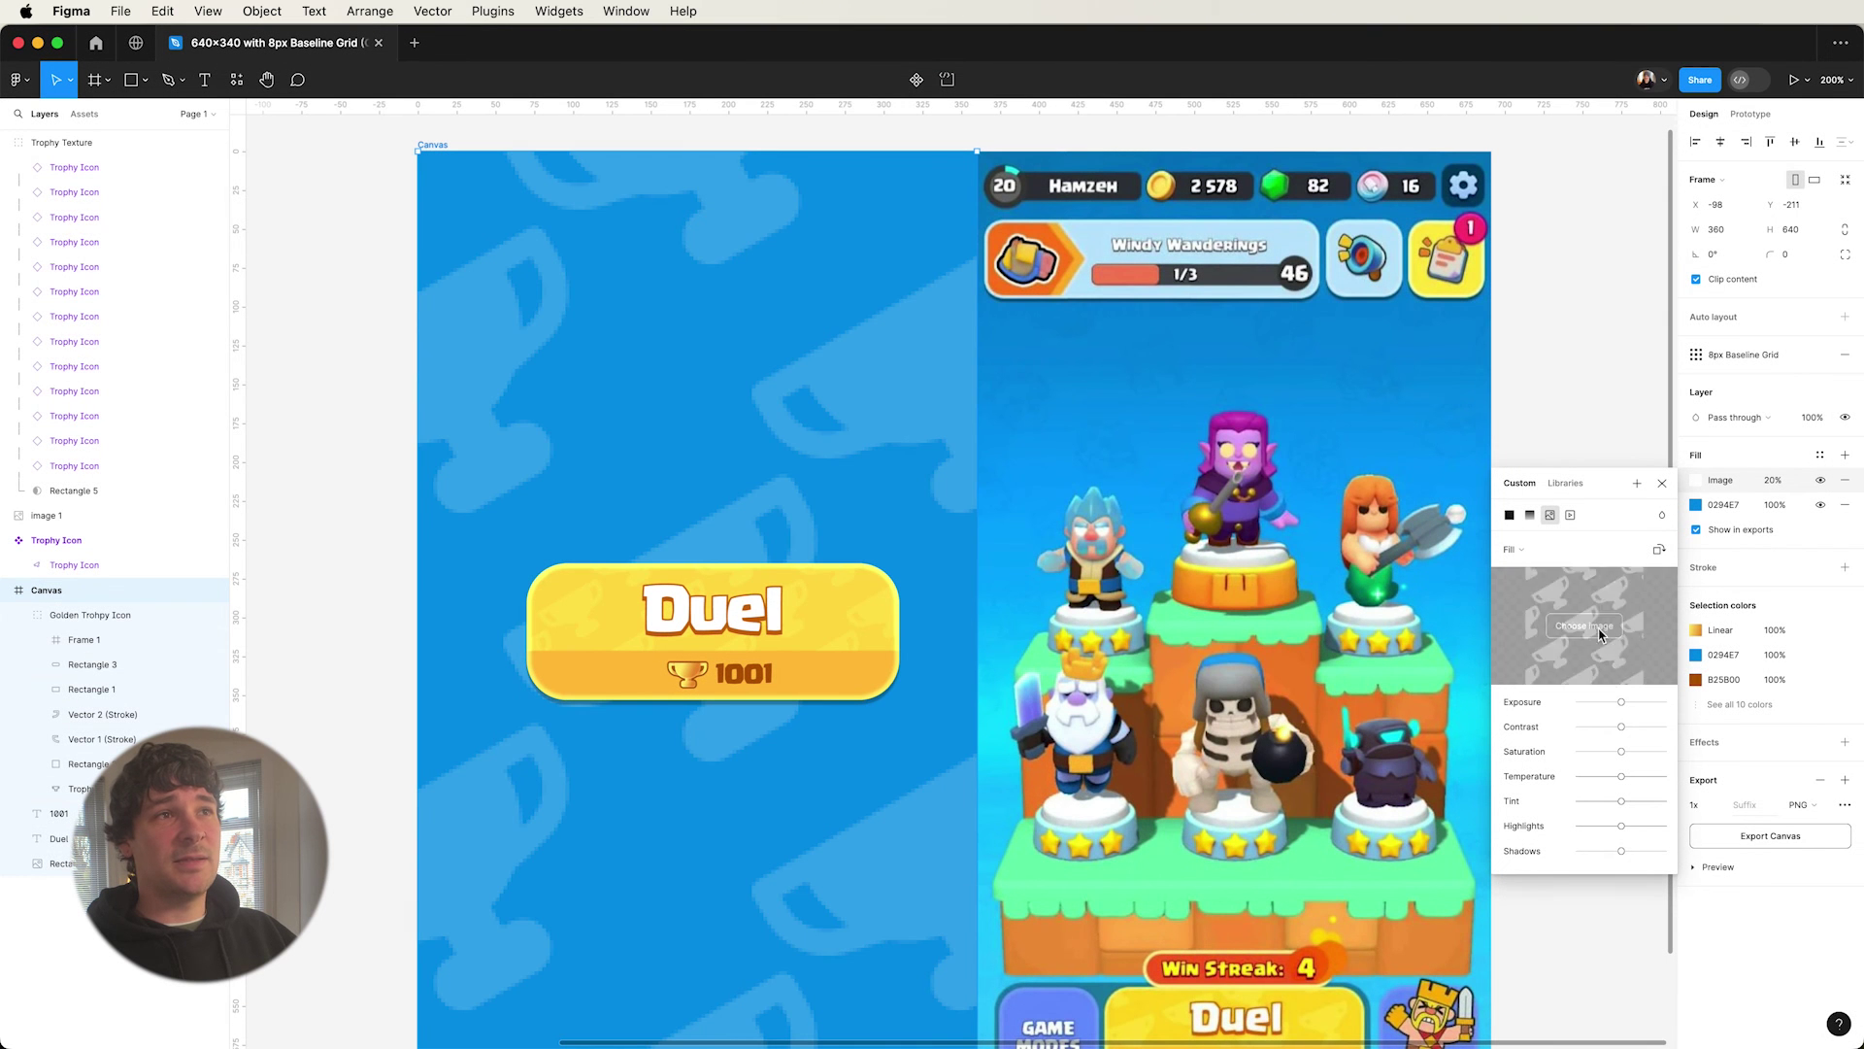
# - Tile the Canvas frame's trophy image fill at 50% scale and set its blend mode to Overlay
pyautogui.click(1513, 550)
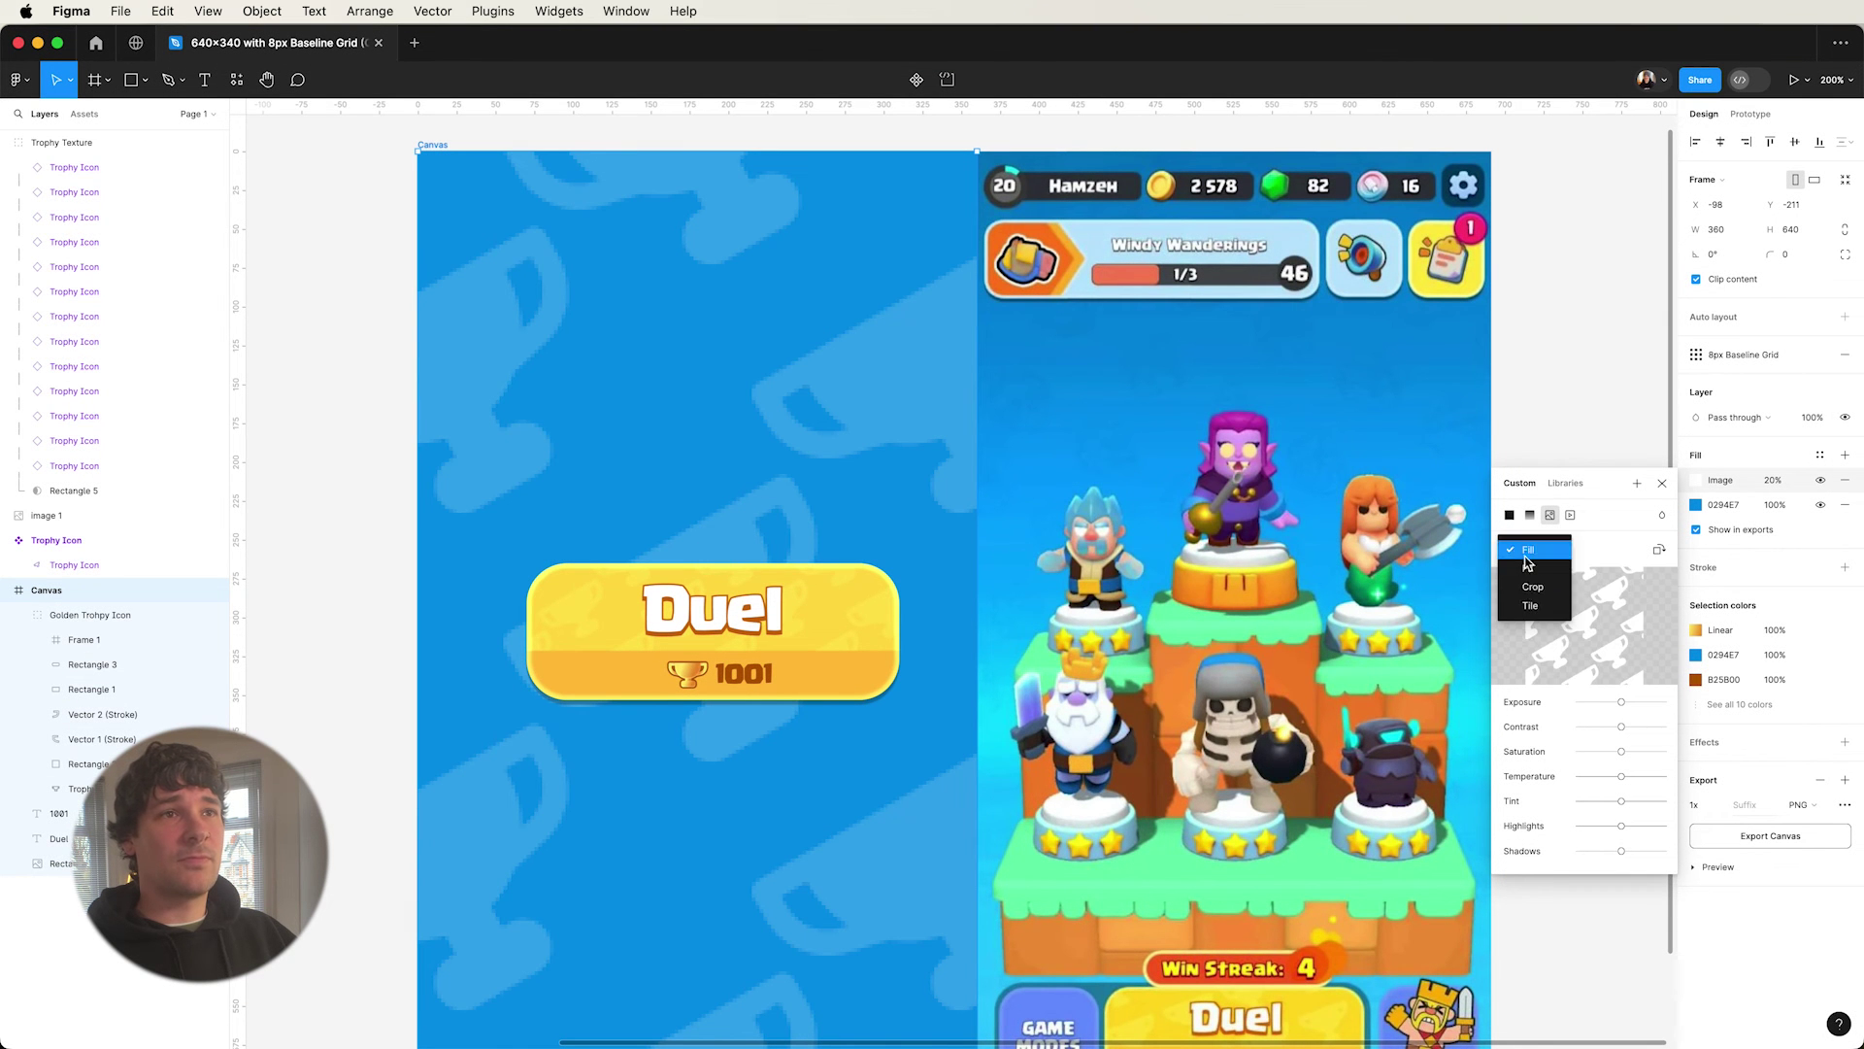
pyautogui.click(1520, 612)
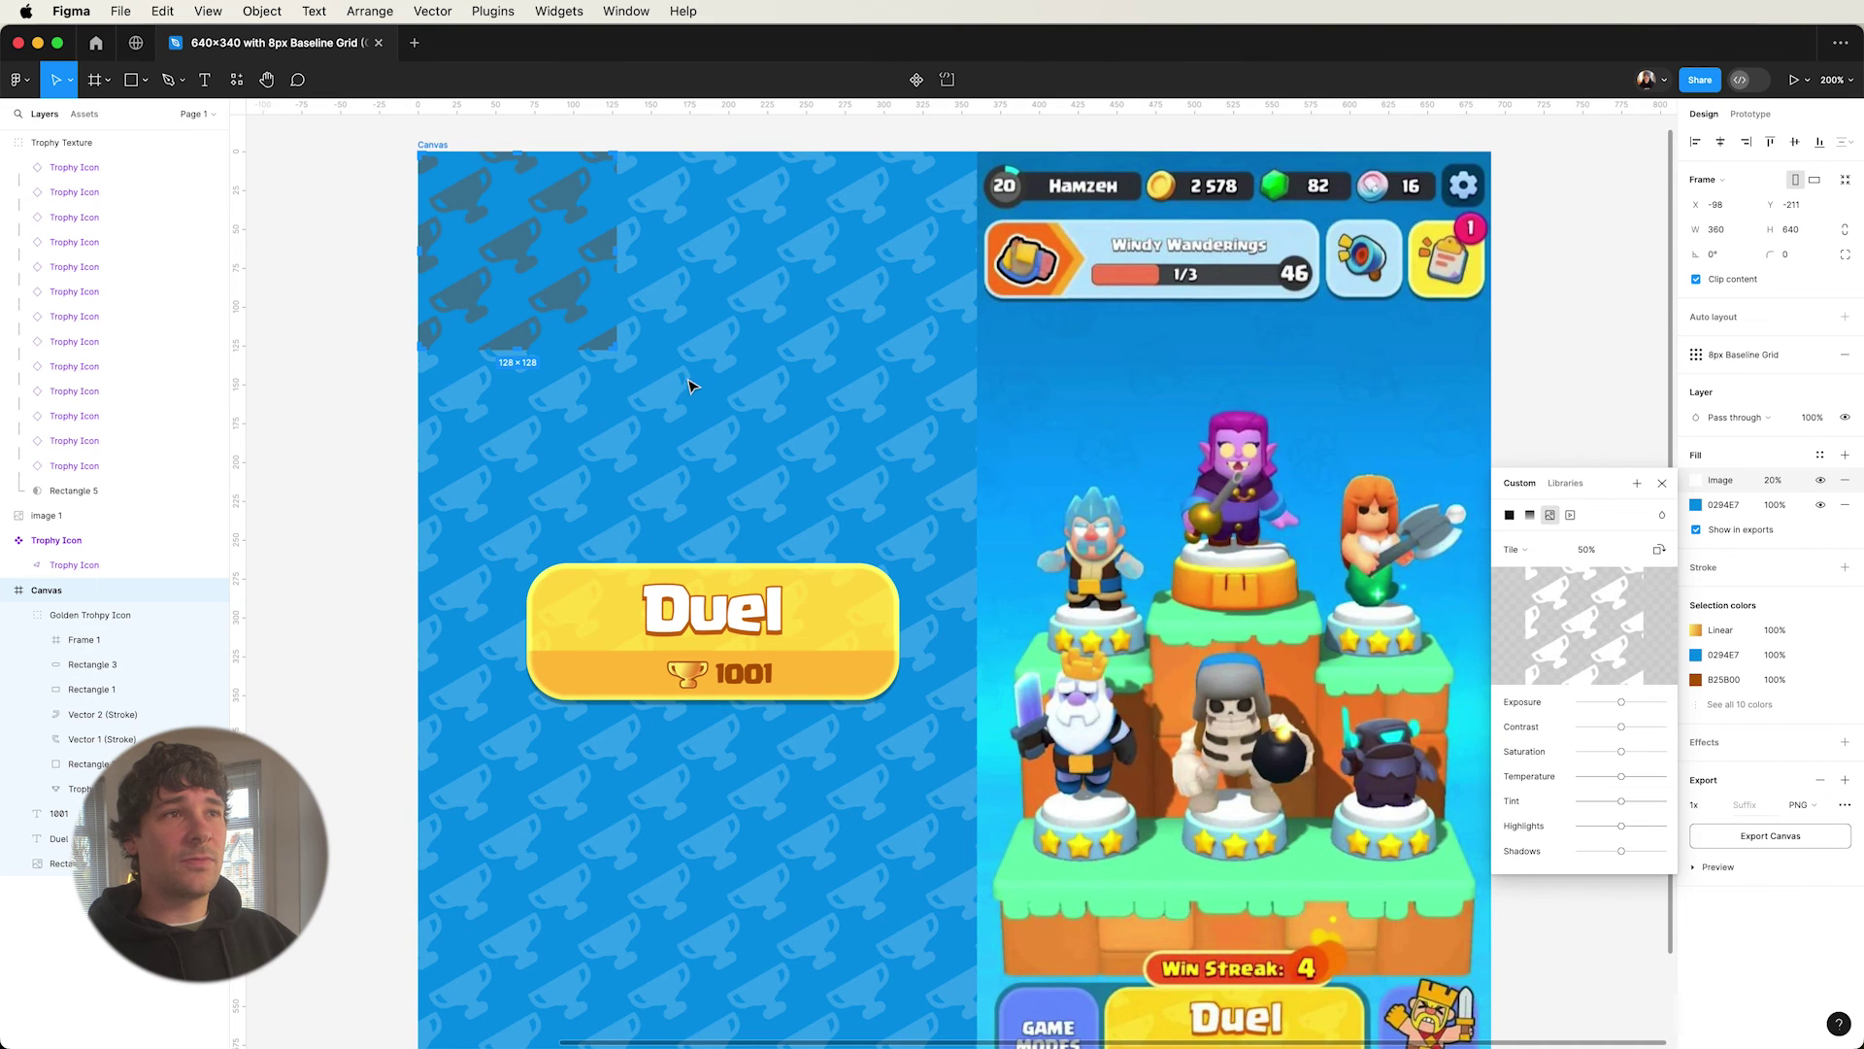
pyautogui.click(1608, 556)
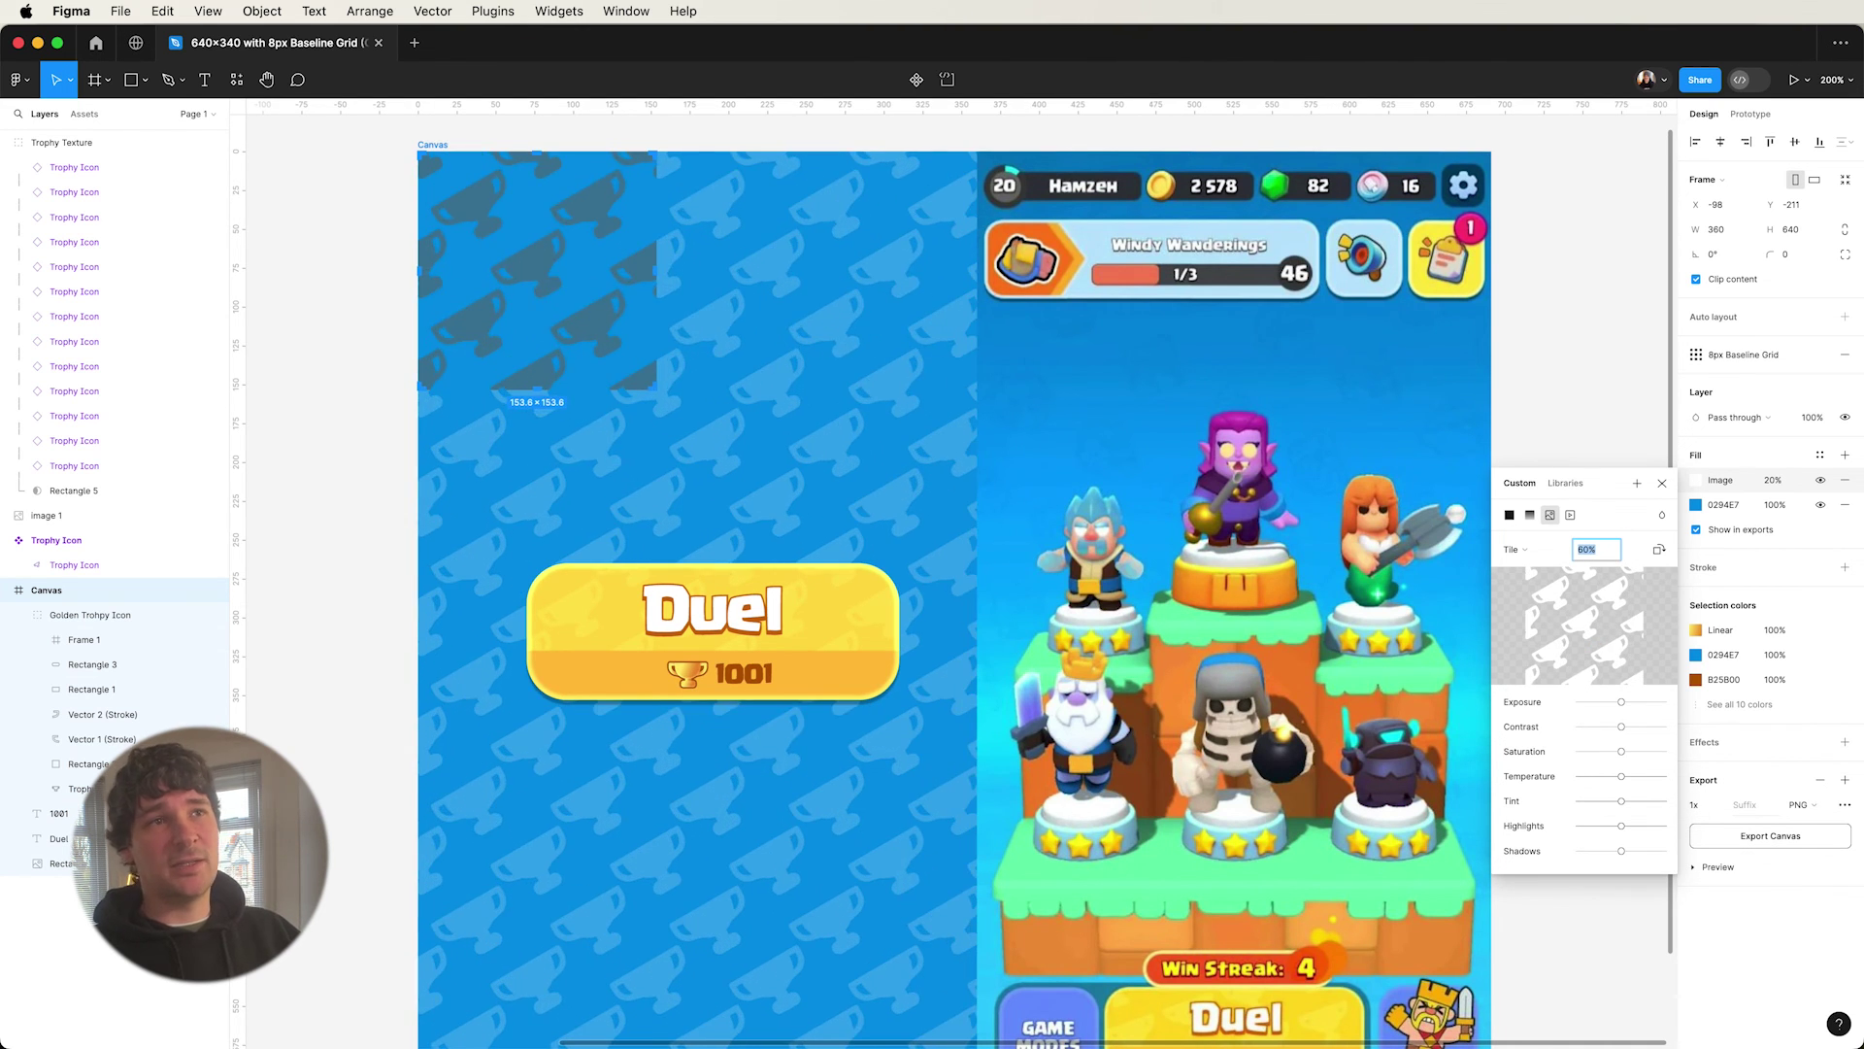
pyautogui.click(1517, 549)
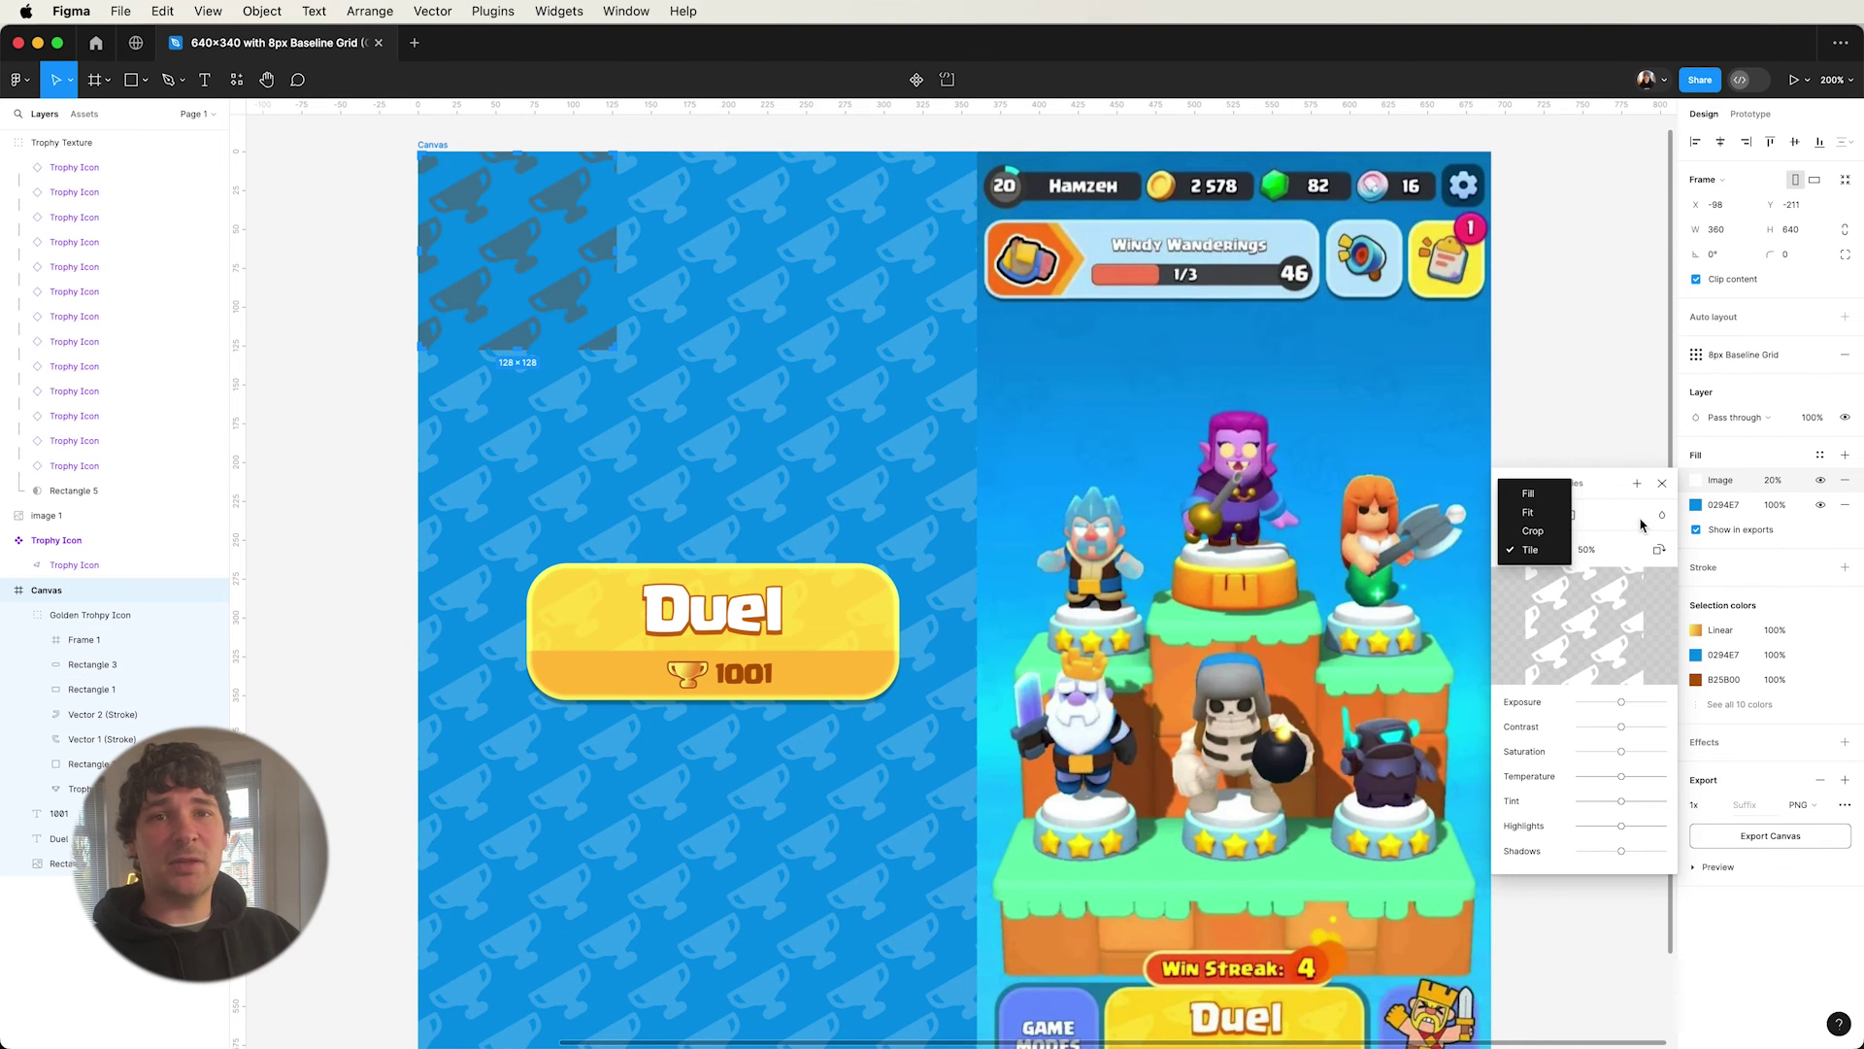
pyautogui.click(1661, 514)
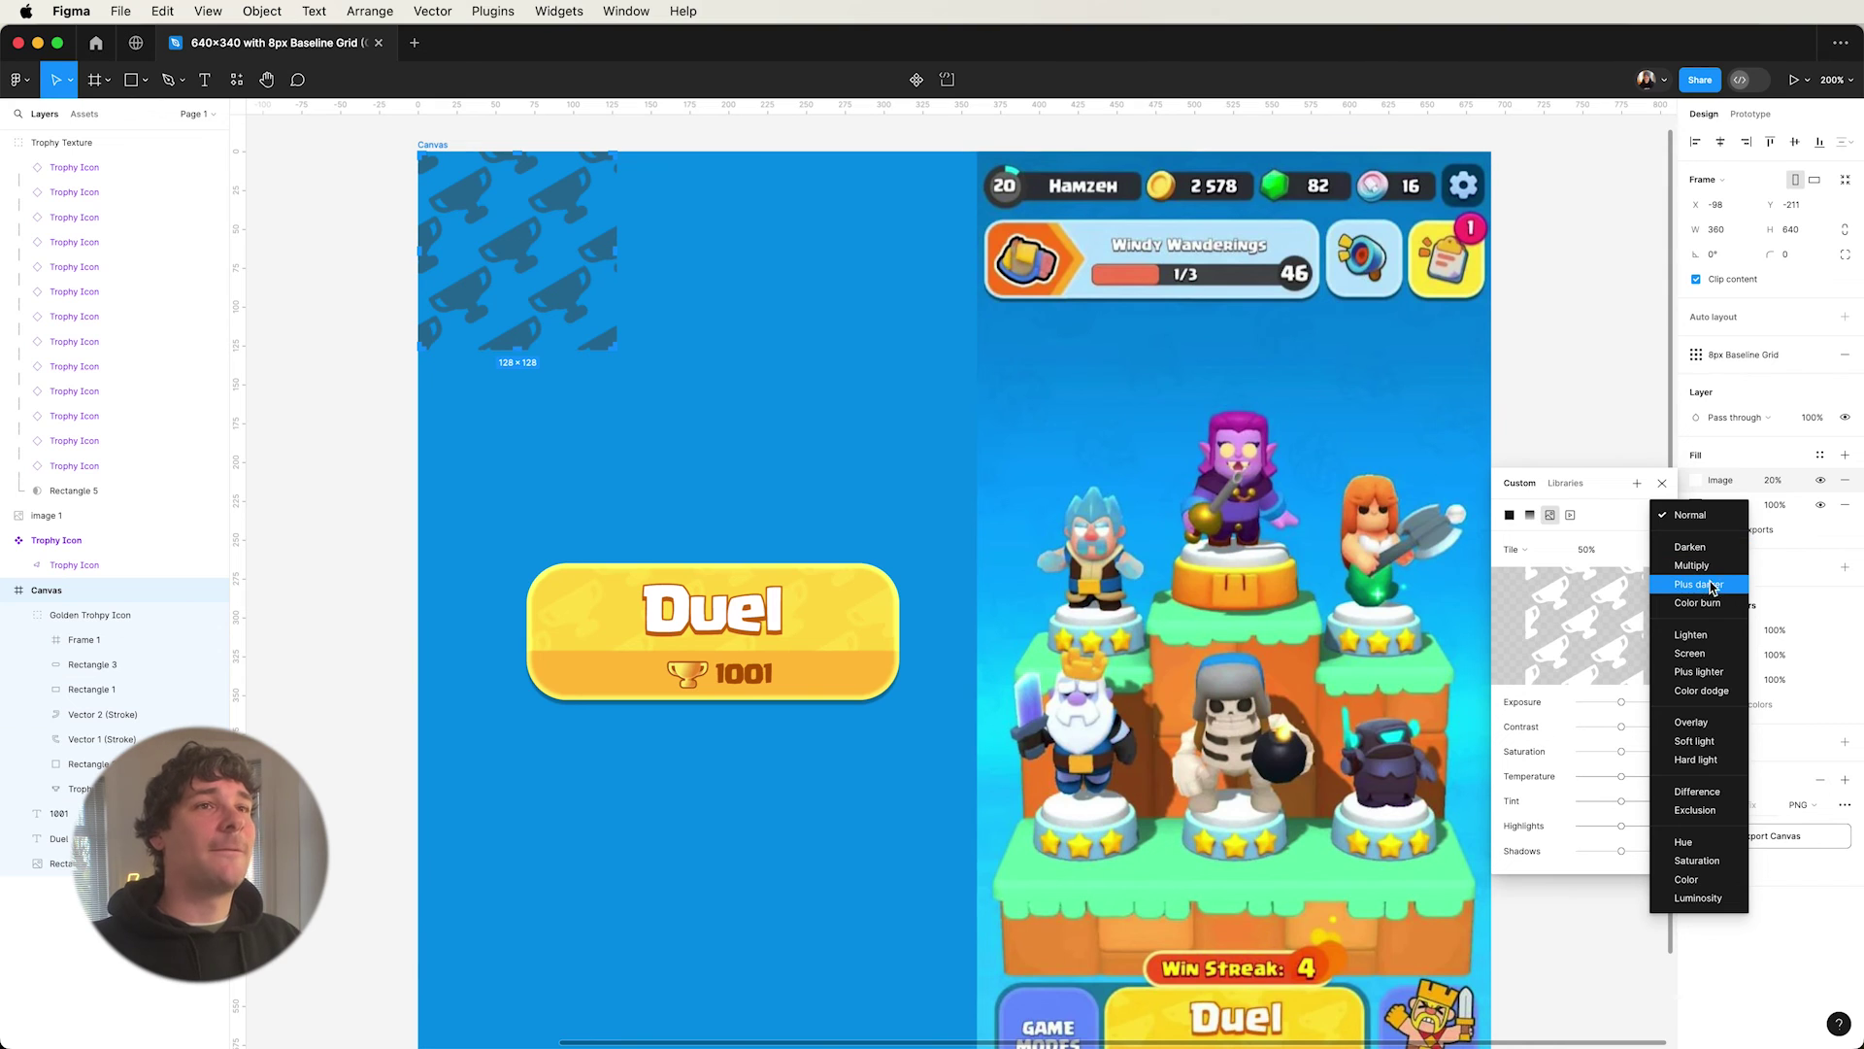
pyautogui.click(1692, 724)
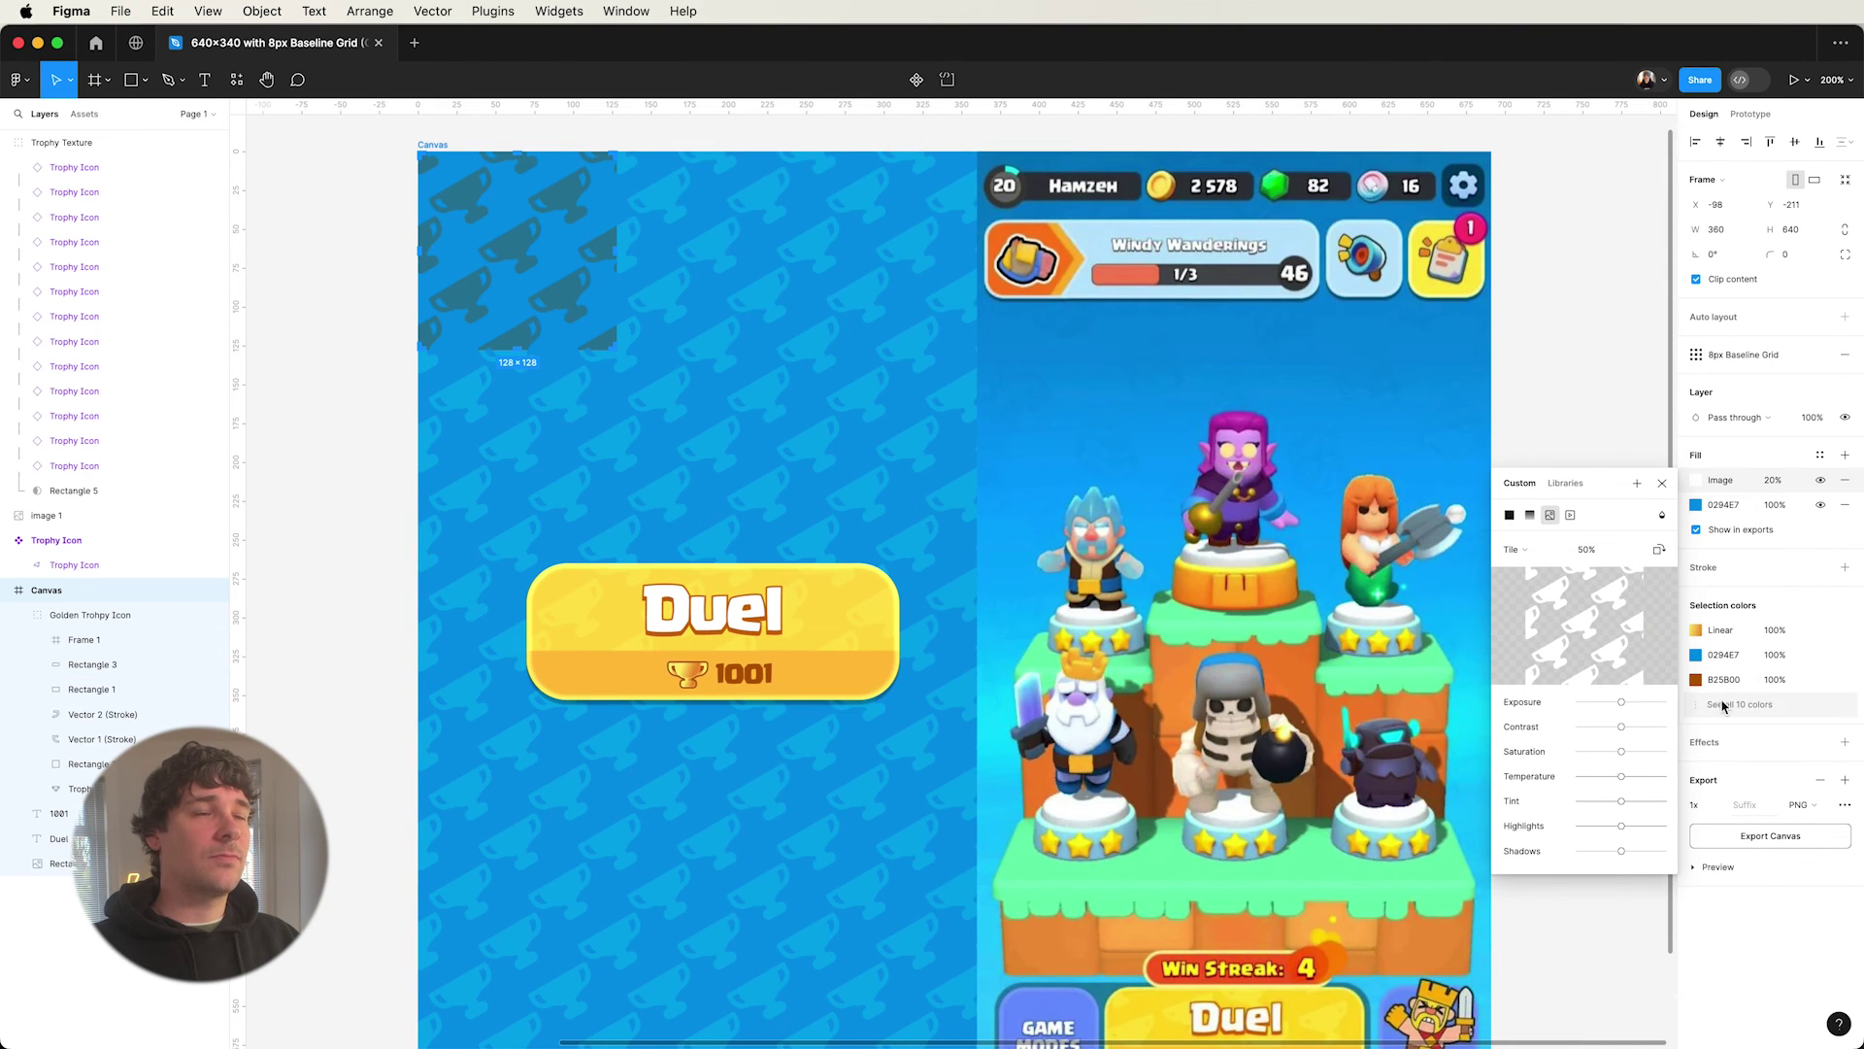
# - Lower the trophy image fill's exposure and contrast to darken the pattern, set its opacity to 7%, and deselect the Canvas frame
pyautogui.moveTo(1621, 703); pyautogui.dragTo(1586, 726)
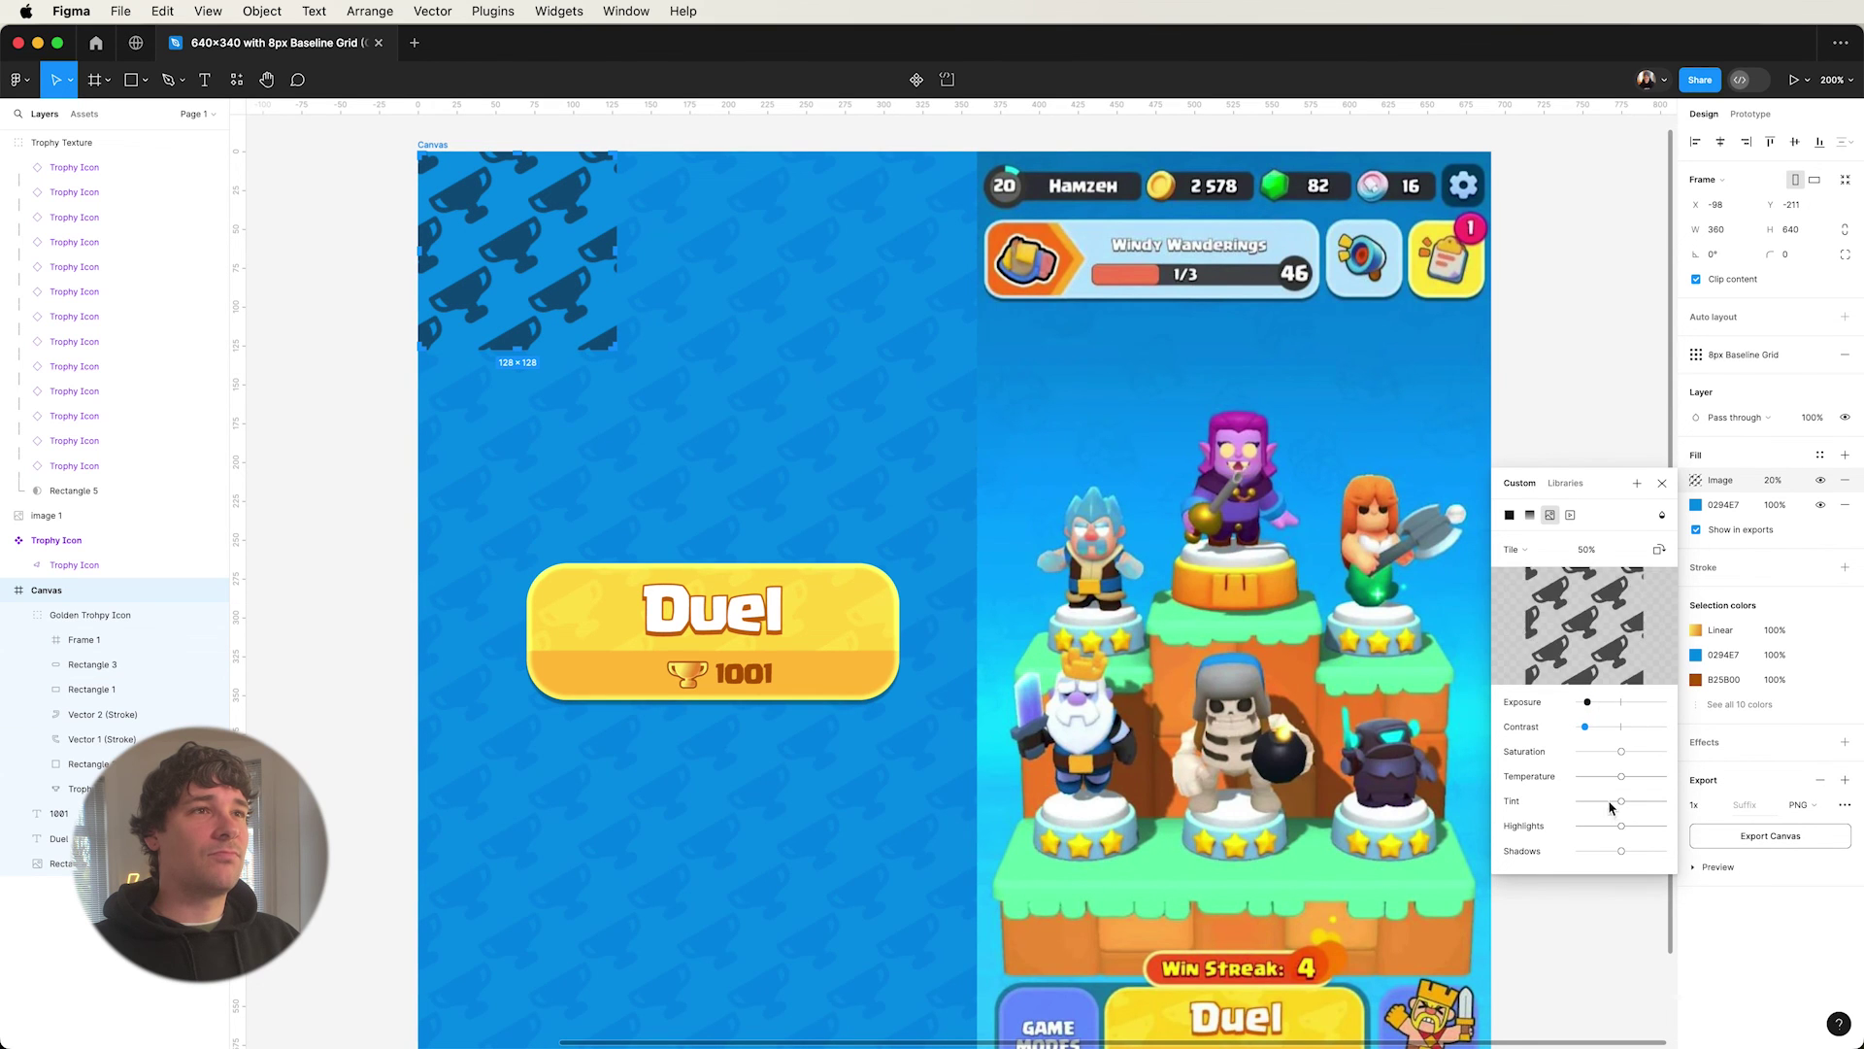
pyautogui.click(1779, 481)
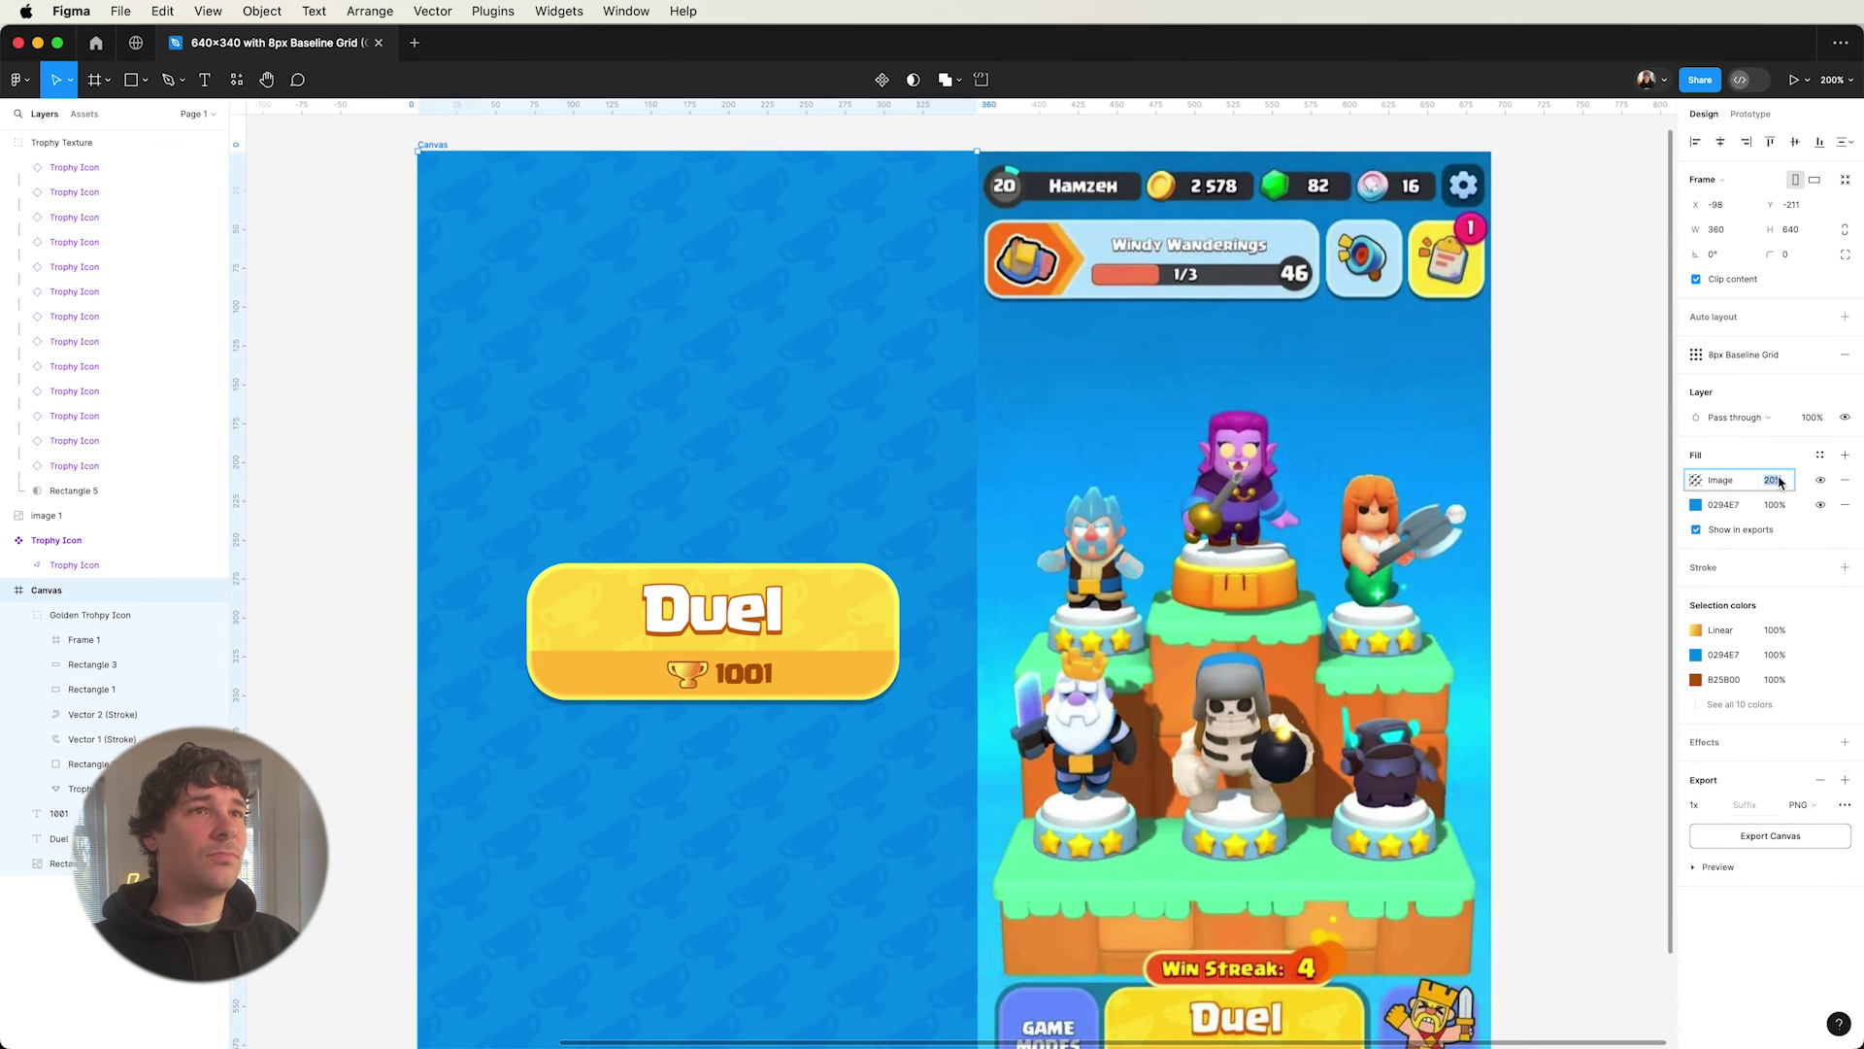
pyautogui.write('0')
pyautogui.press('Return')
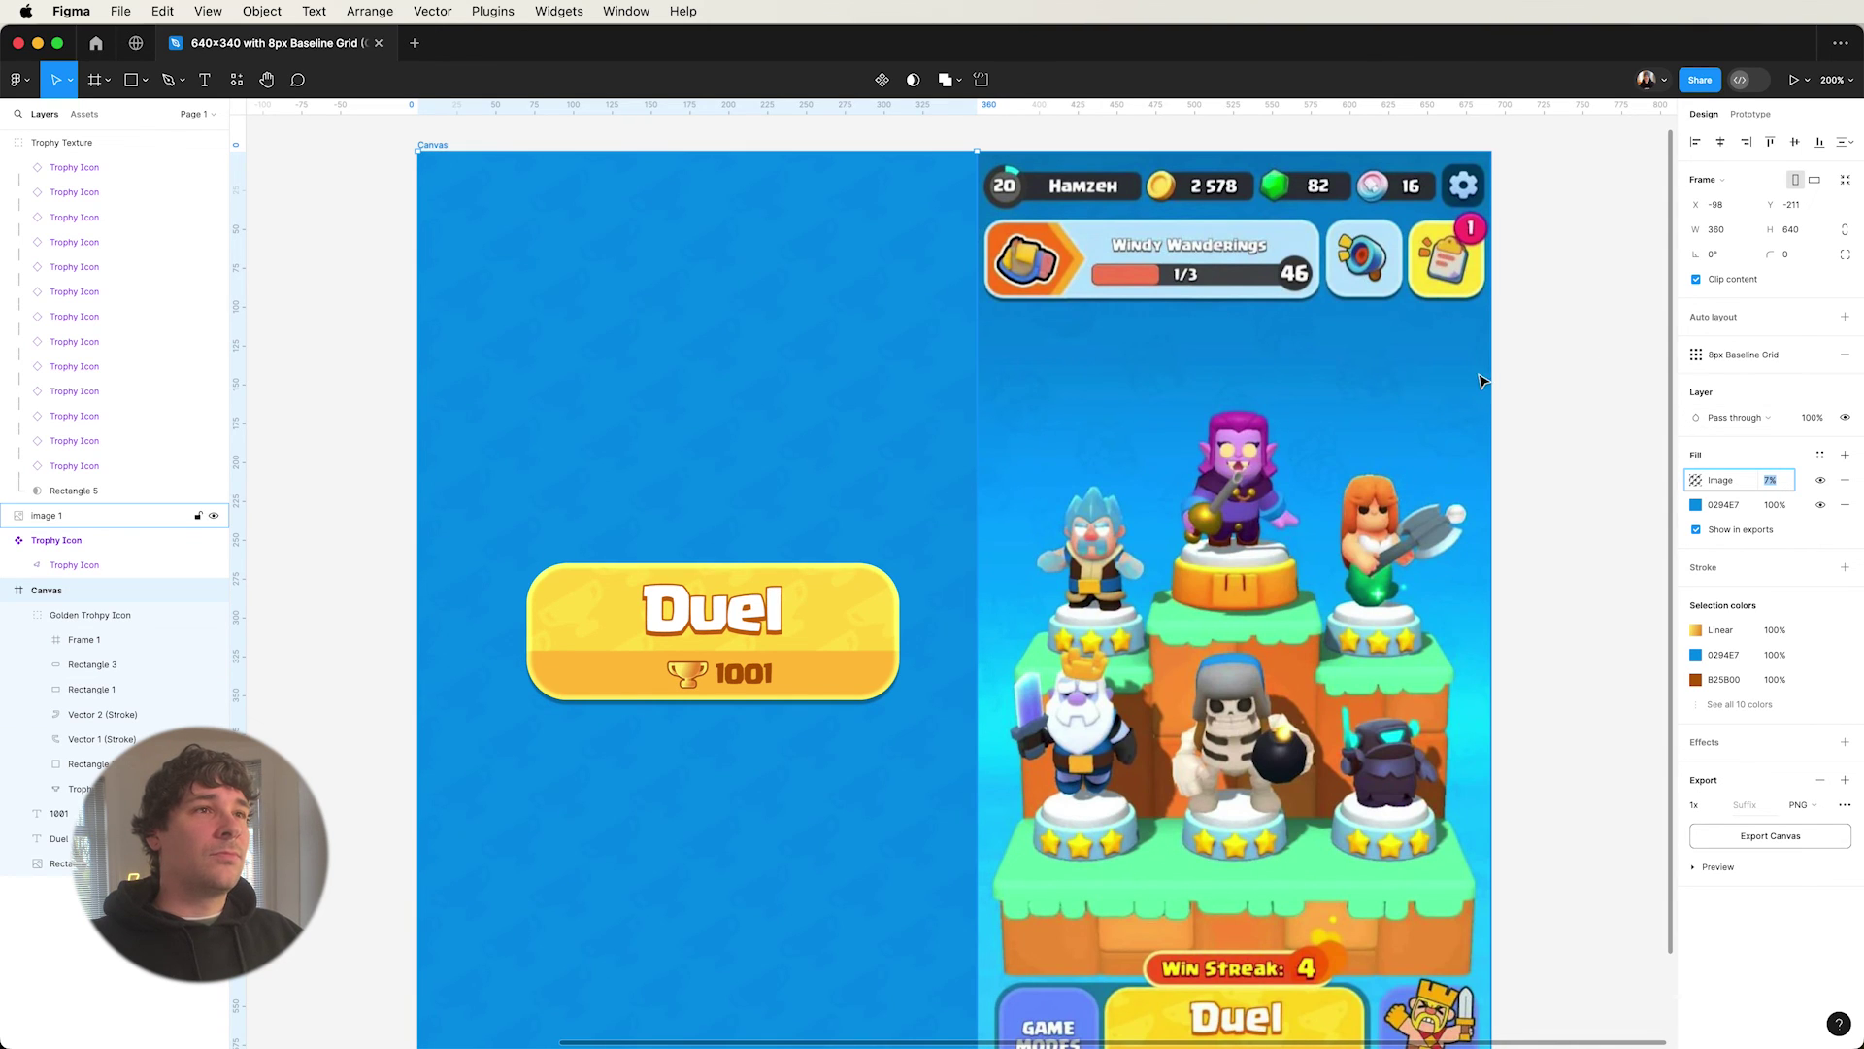
pyautogui.click(1544, 370)
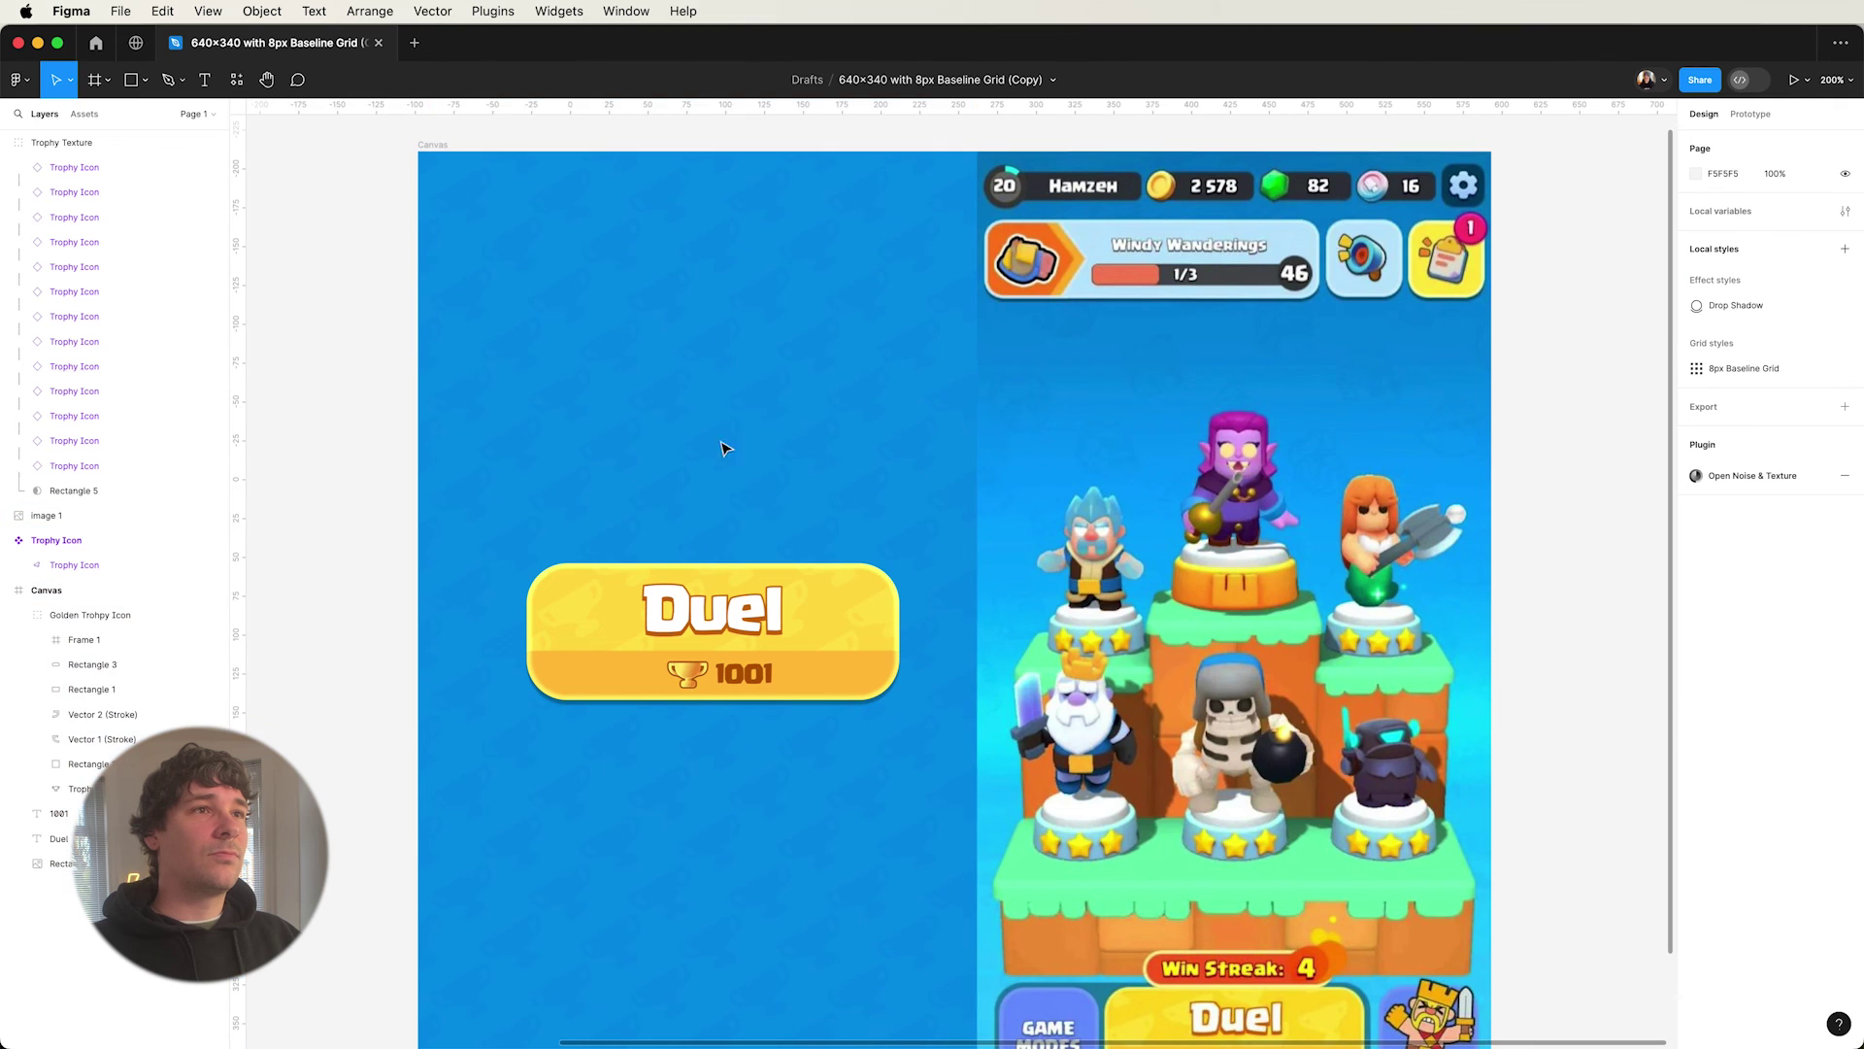
pyautogui.hscroll(-10, 724, 444)
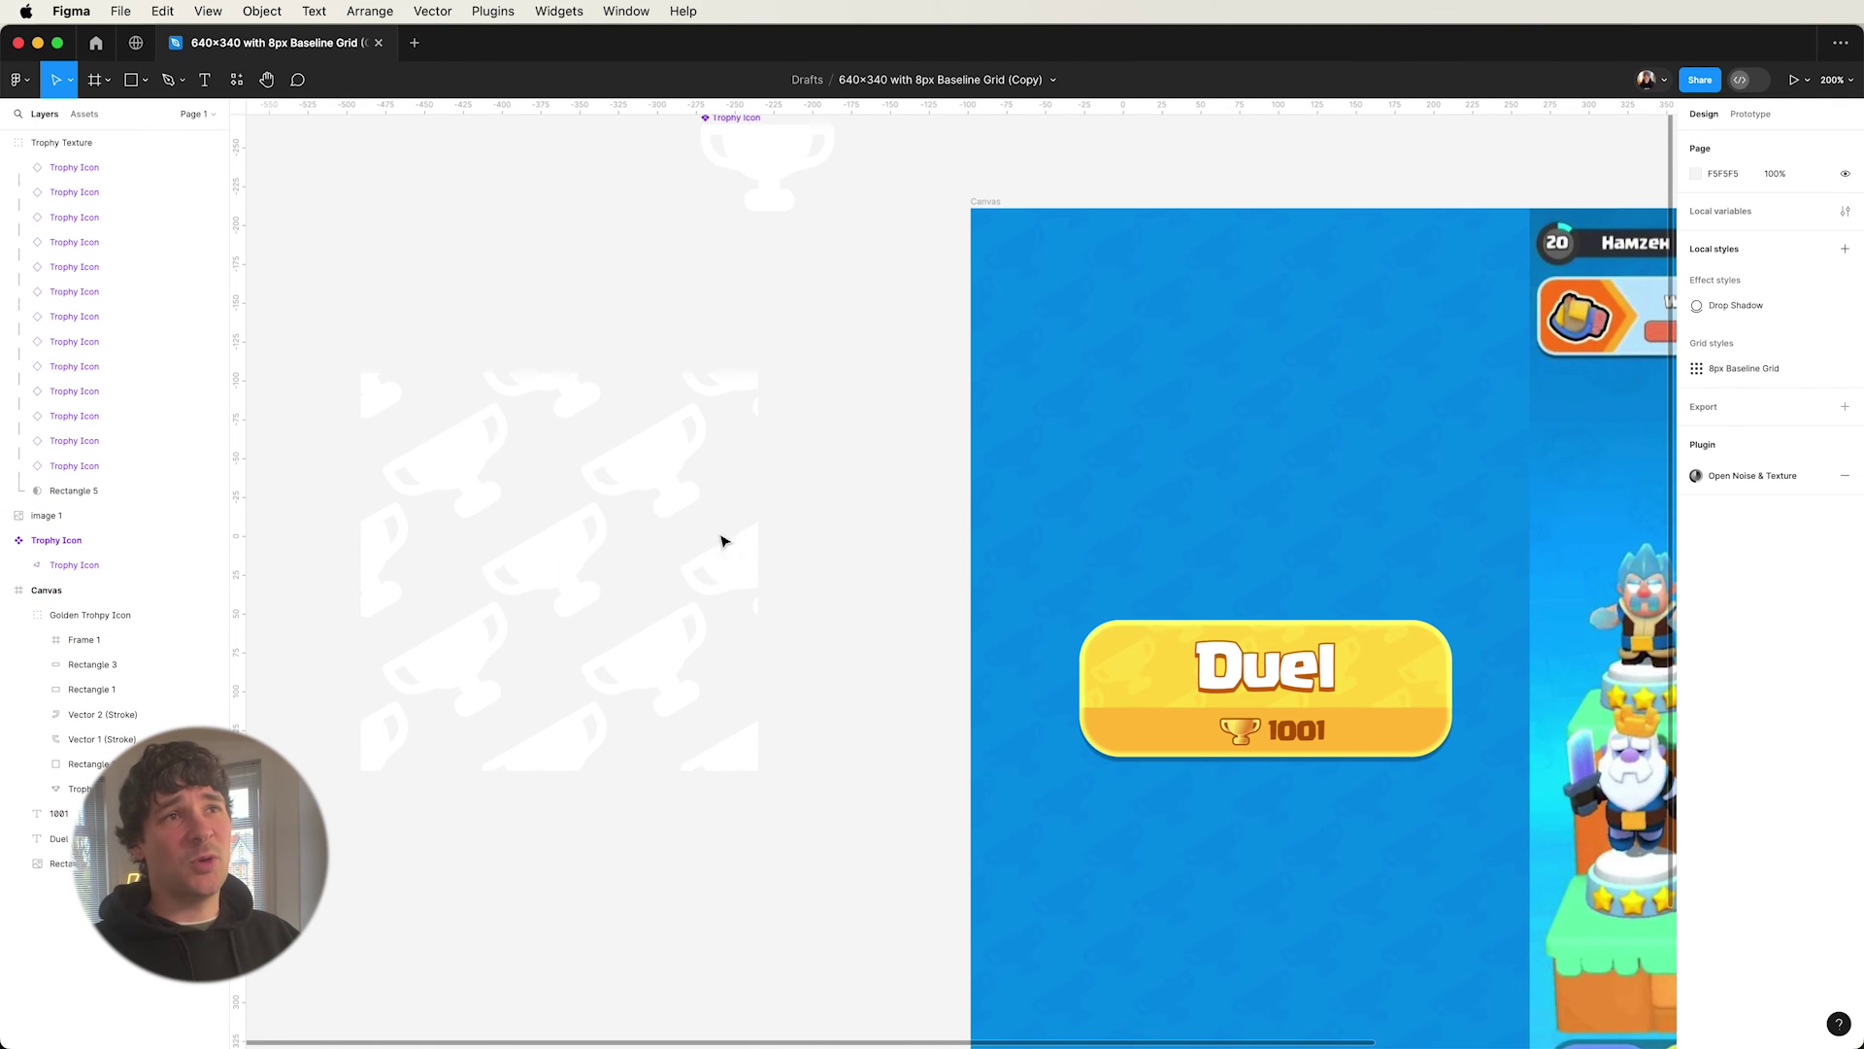
pyautogui.keyDown('super'); pyautogui.click(660, 472); pyautogui.keyUp('super')
pyautogui.keyDown('shift'); pyautogui.click(521, 672); pyautogui.keyUp('shift')
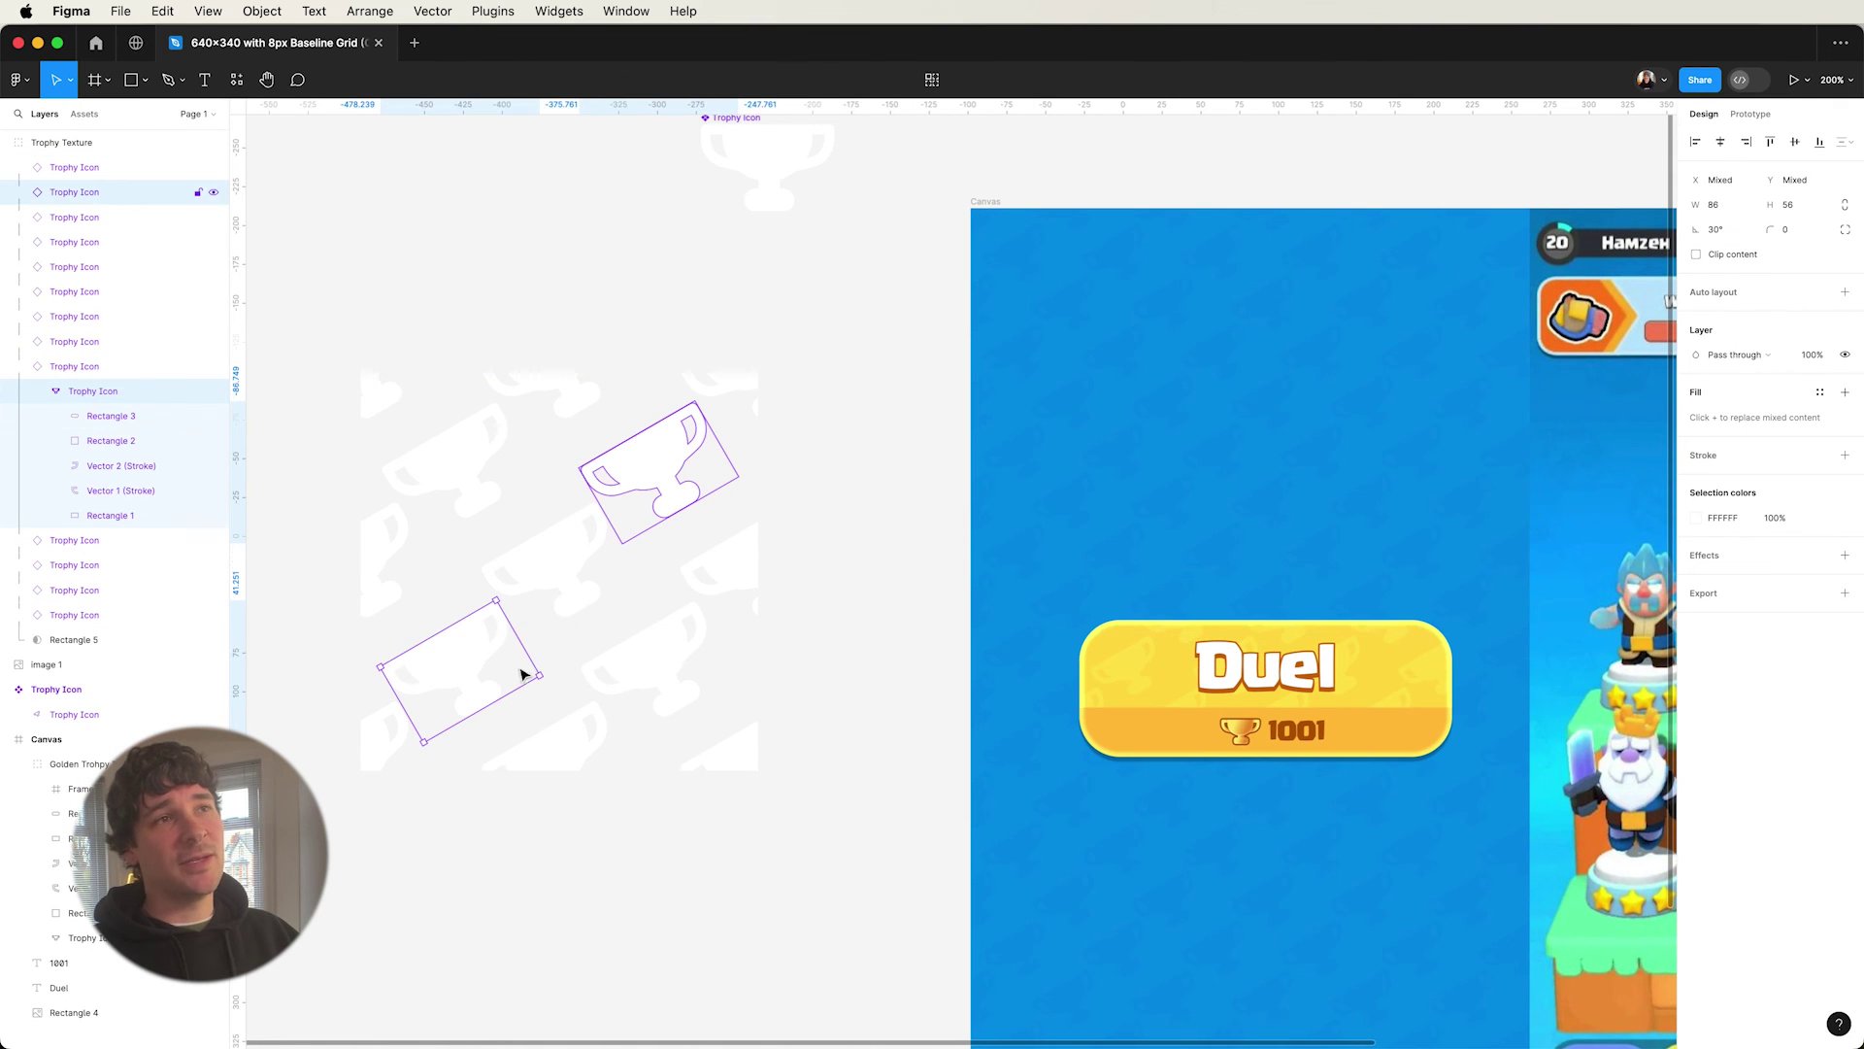
pyautogui.keyDown('shift'); pyautogui.click(584, 747); pyautogui.keyUp('shift')
pyautogui.press('Escape')
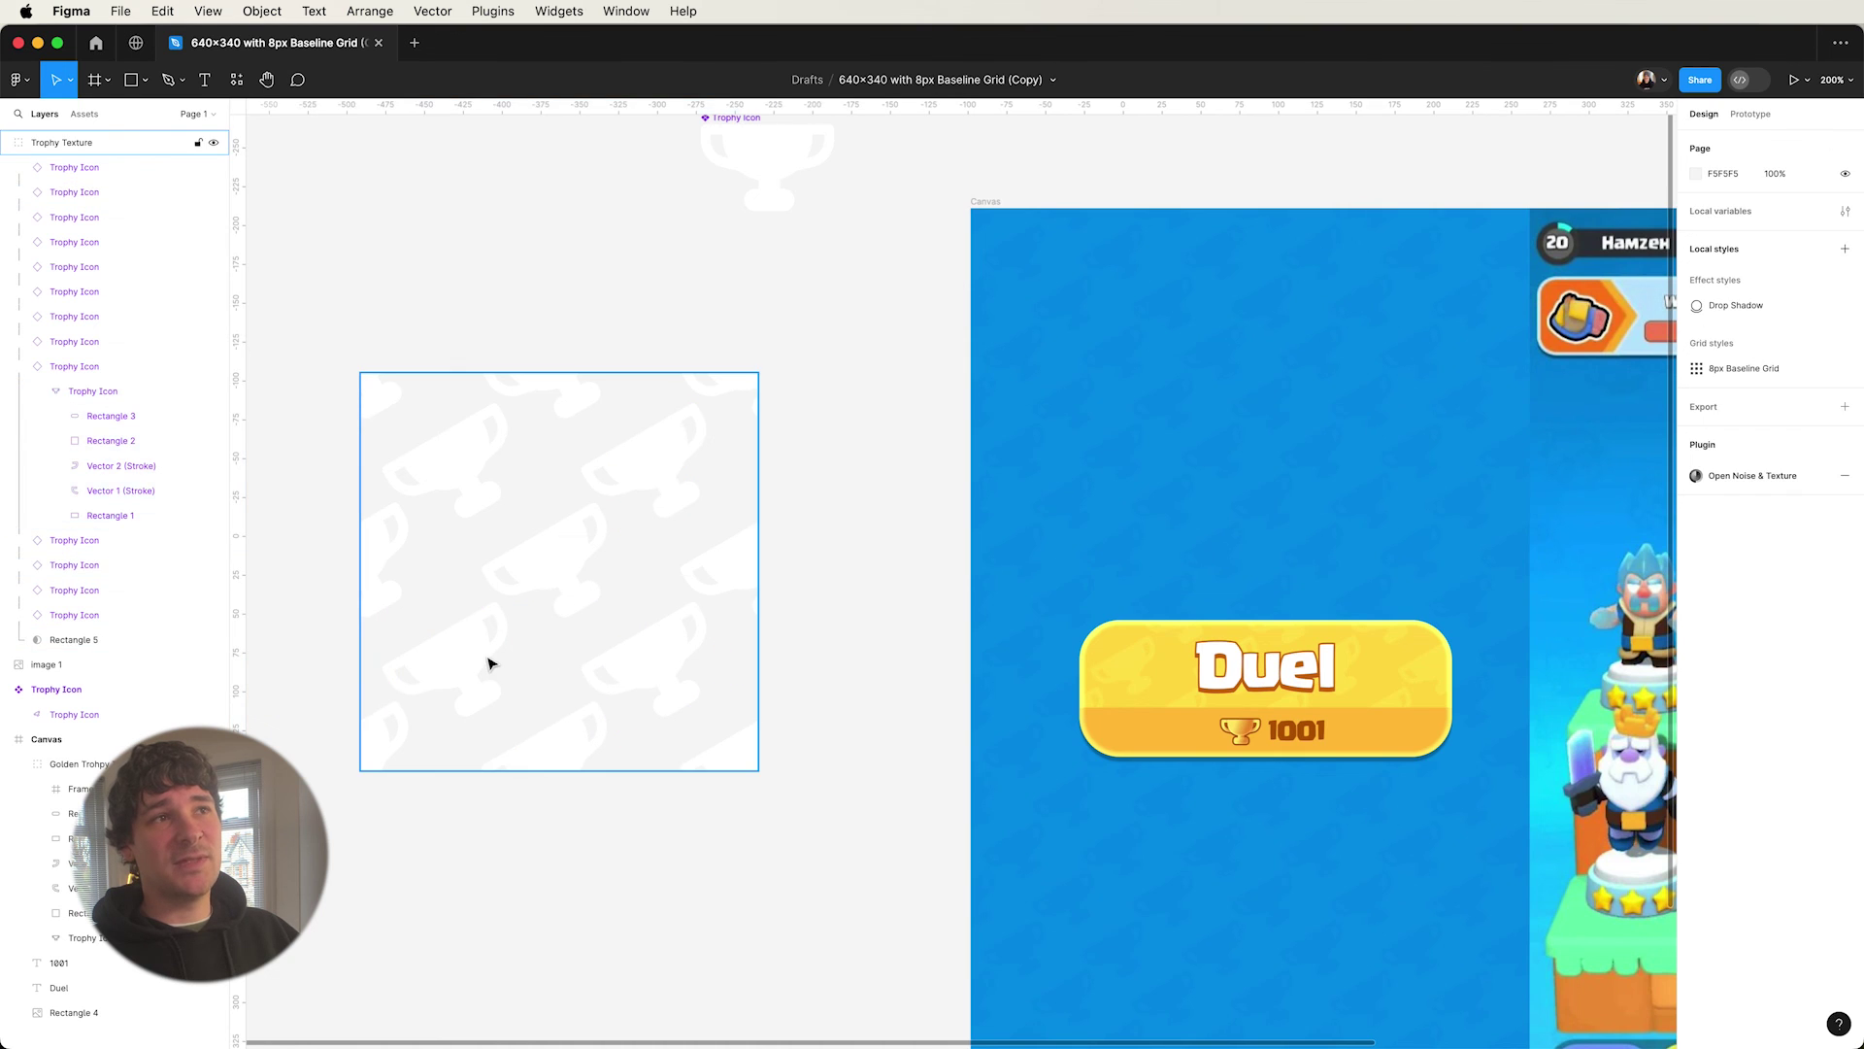
# - Delete the four full trophies surrounding the center one in the Trophy Texture group
pyautogui.click(485, 660)
pyautogui.keyDown('super'); pyautogui.click(482, 660); pyautogui.keyUp('super')
pyautogui.keyDown('shift'); pyautogui.click(653, 660); pyautogui.keyUp('shift')
pyautogui.keyDown('shift'); pyautogui.click(654, 483); pyautogui.keyUp('shift')
pyautogui.keyDown('shift'); pyautogui.click(466, 467); pyautogui.keyUp('shift')
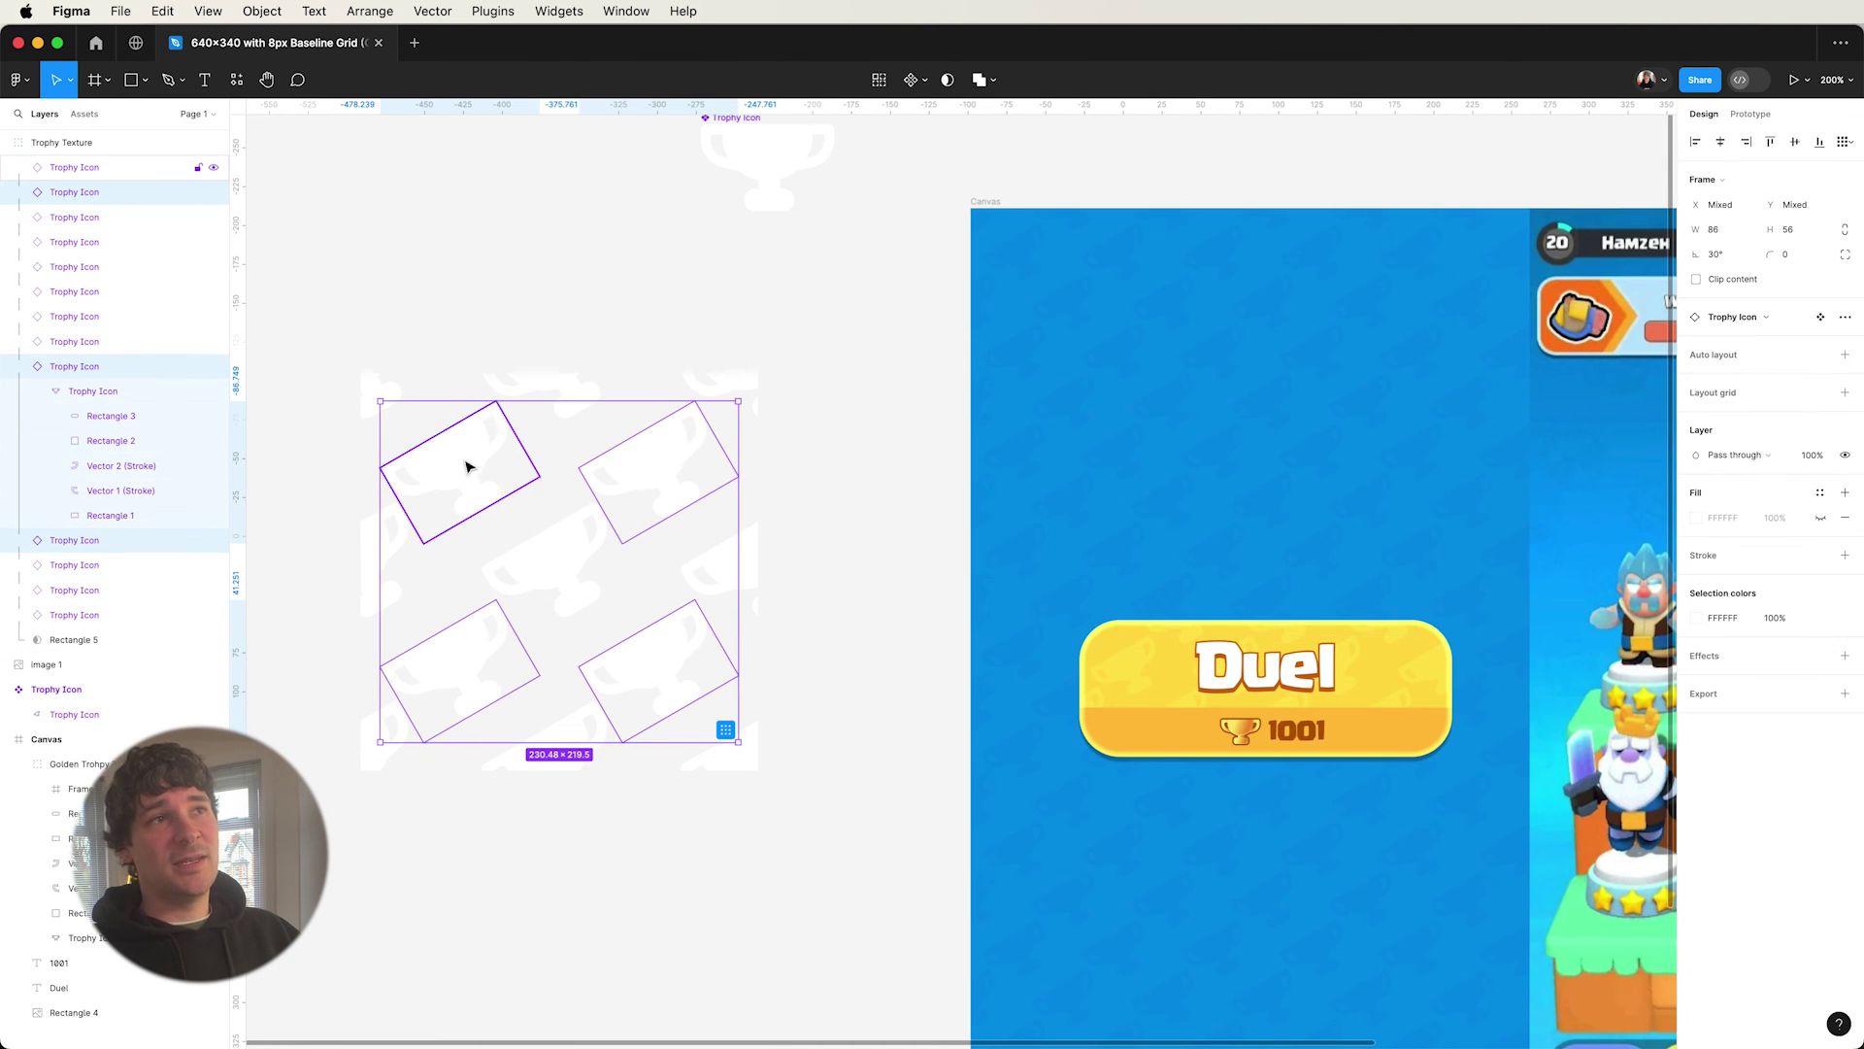
pyautogui.press('Delete')
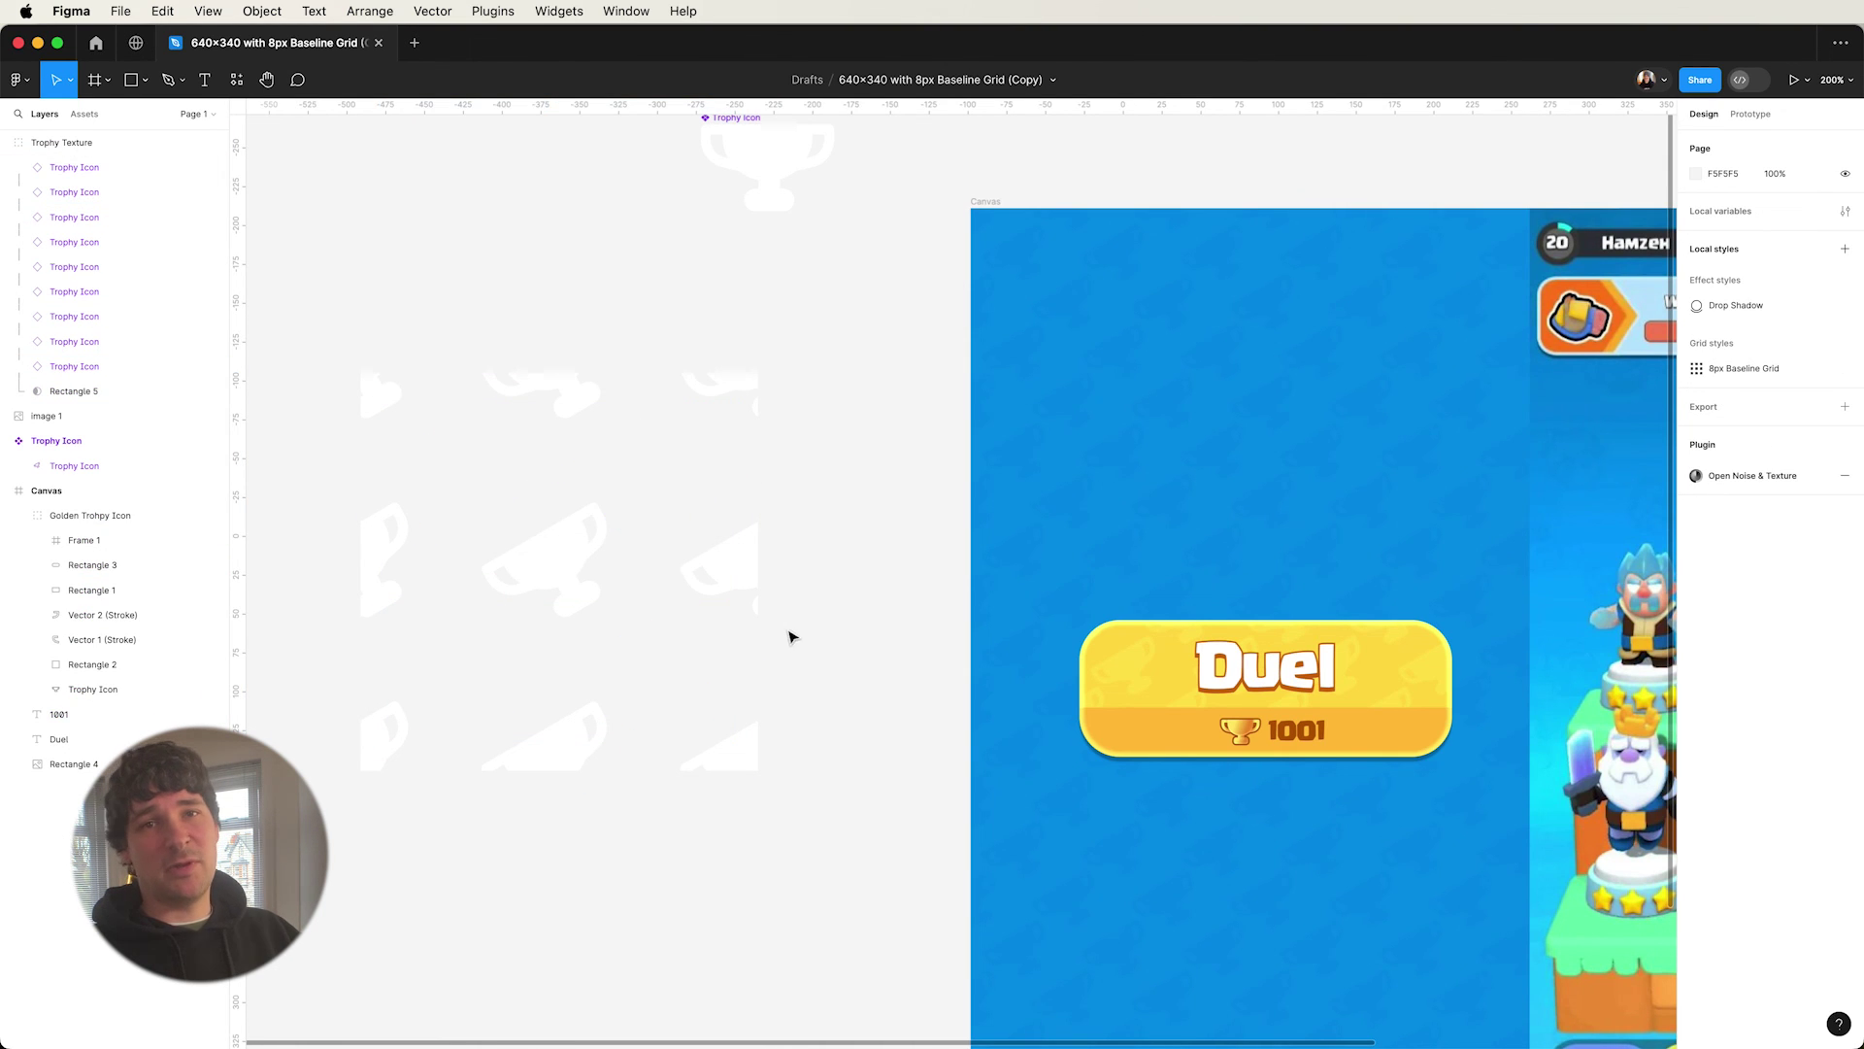
# - Export the Trophy Texture group as a PNG named Trophy Texture 02 into the Sprites folder
pyautogui.click(375, 375)
pyautogui.click(8, 144)
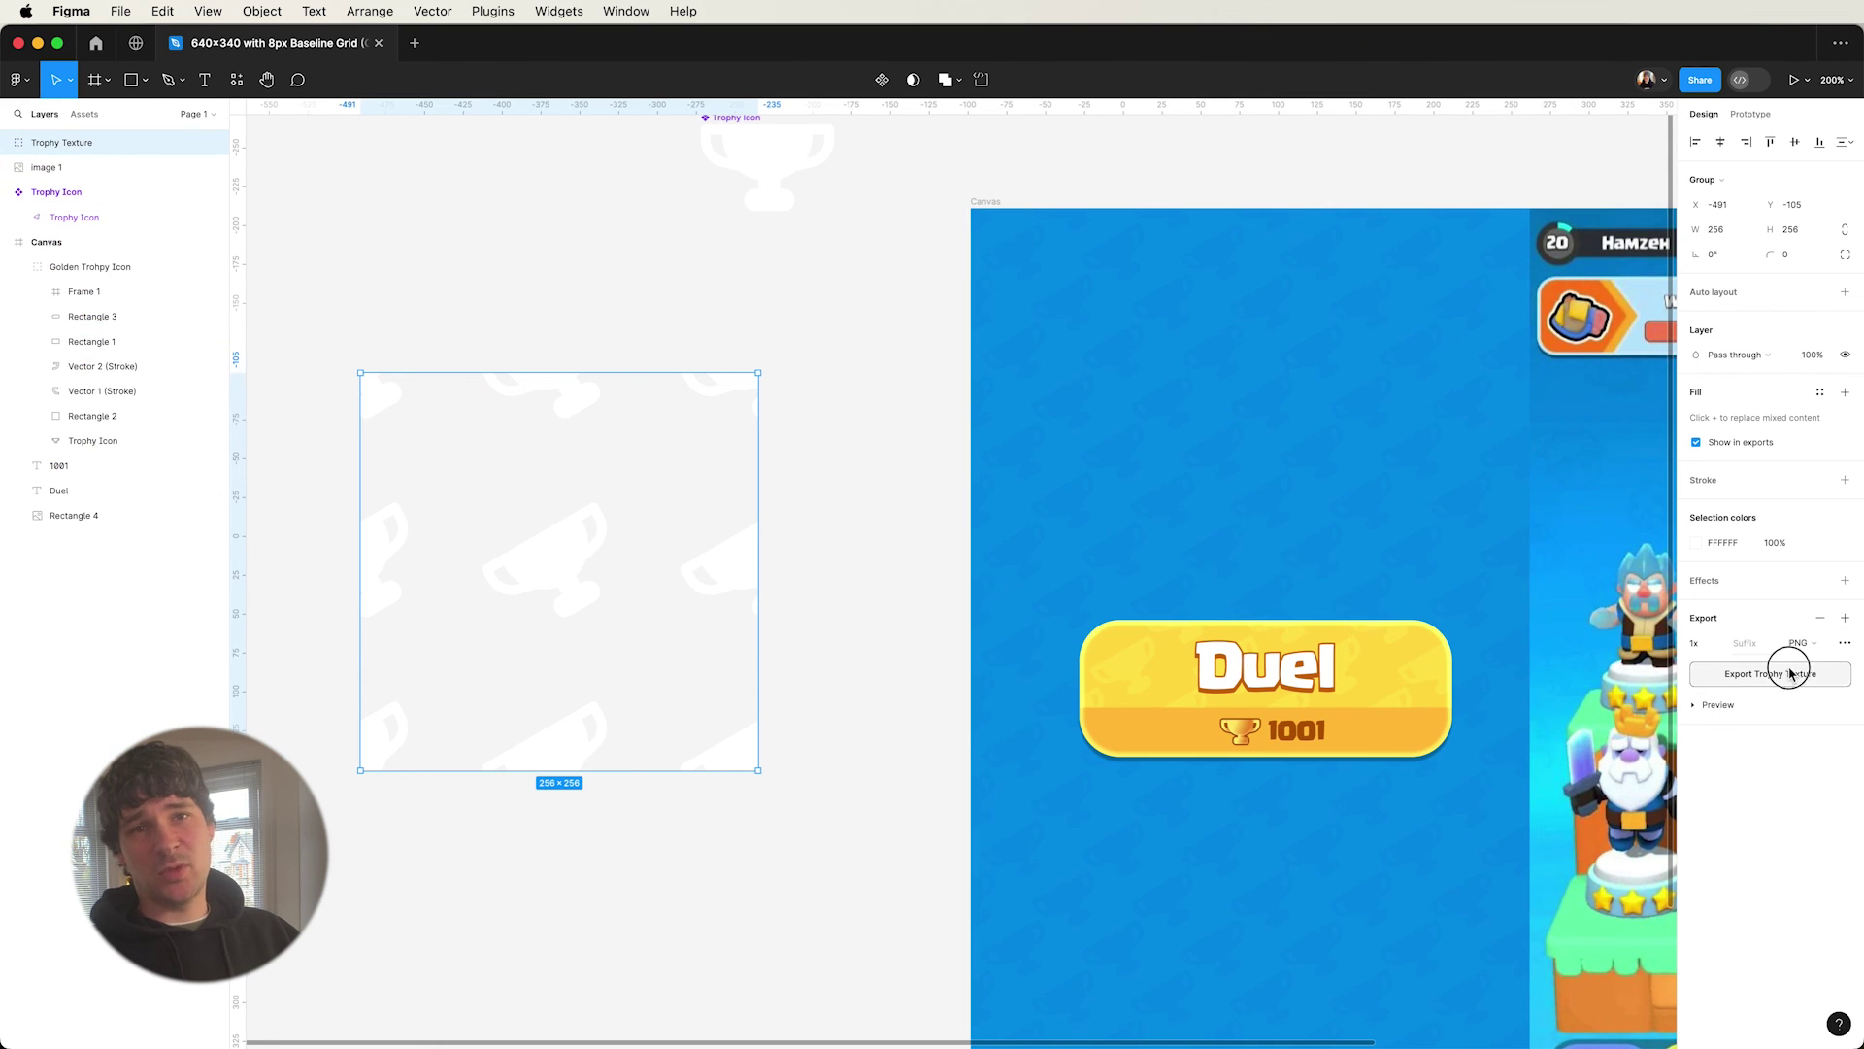
pyautogui.press('super+shift+e')
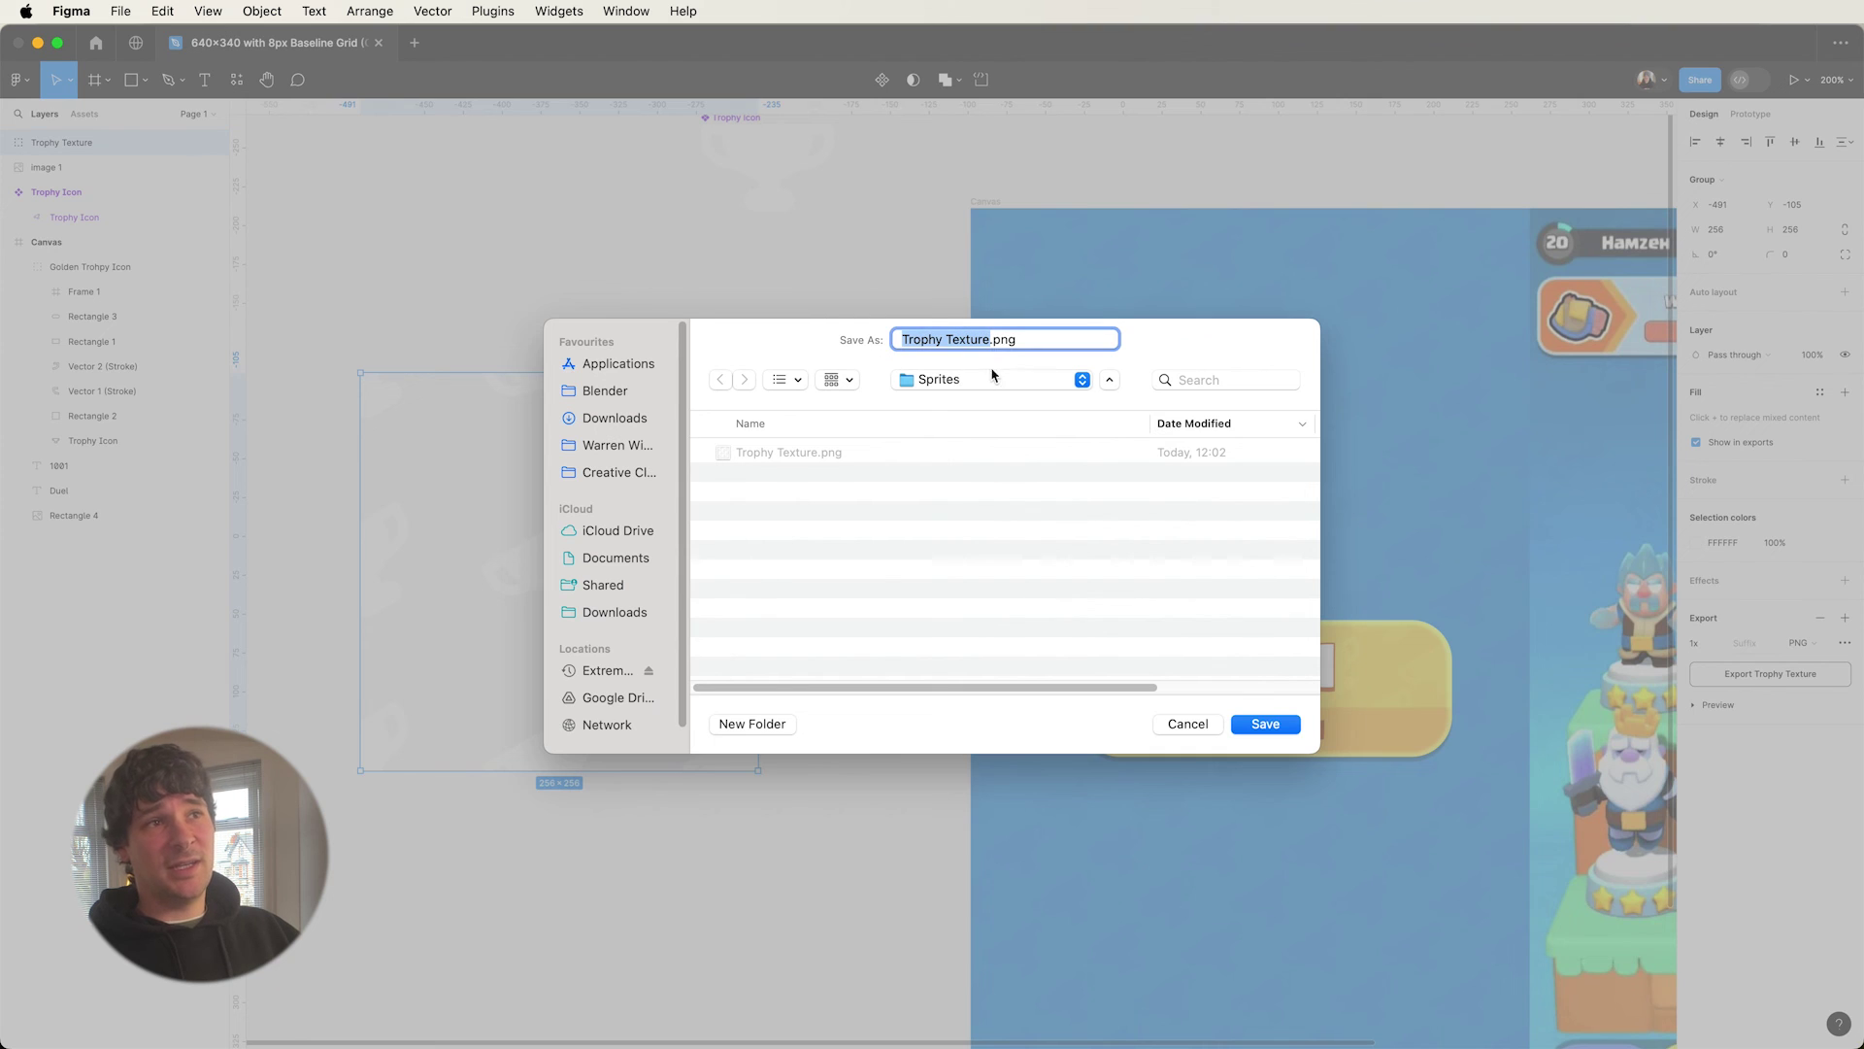
pyautogui.click(989, 340)
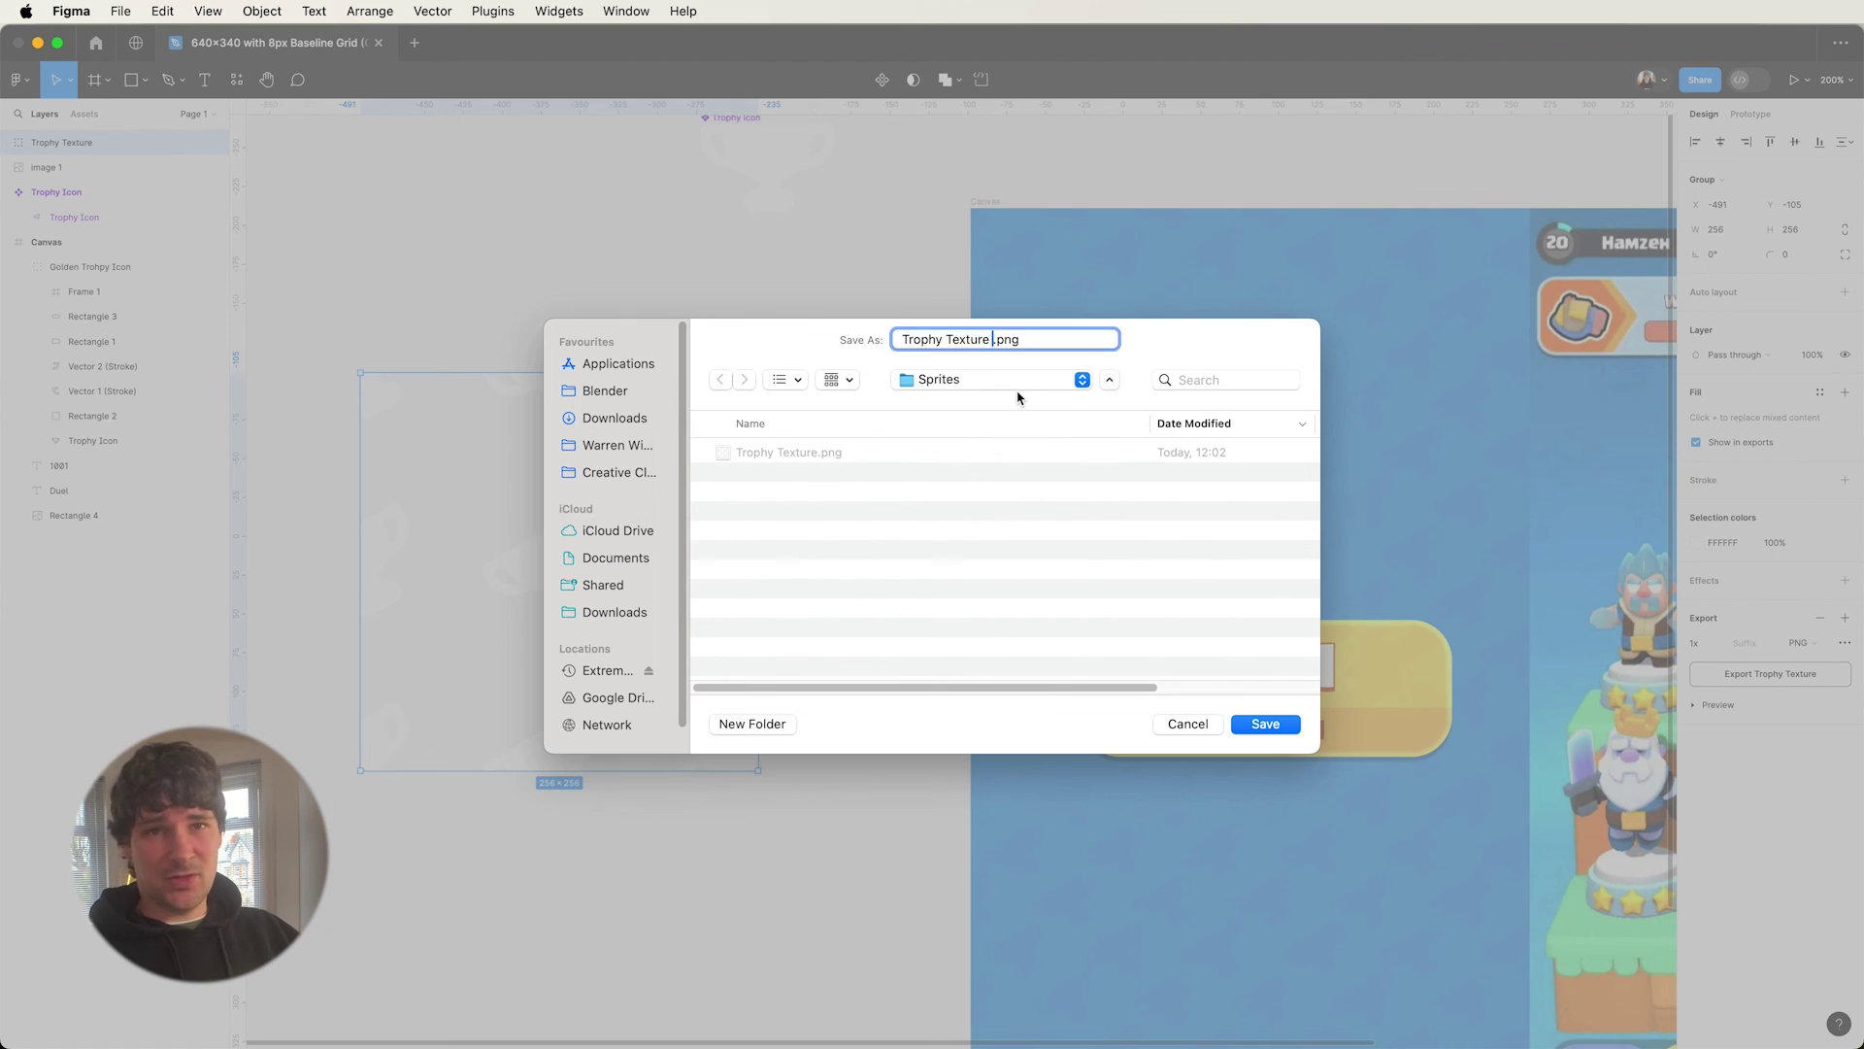
pyautogui.write('02')
pyautogui.press('Return')
# - Replace the image in the Canvas frame's tiled fill with the exported Trophy Texture 02 file
pyautogui.click(920, 536)
pyautogui.moveTo(954, 611); pyautogui.dragTo(620, 532)
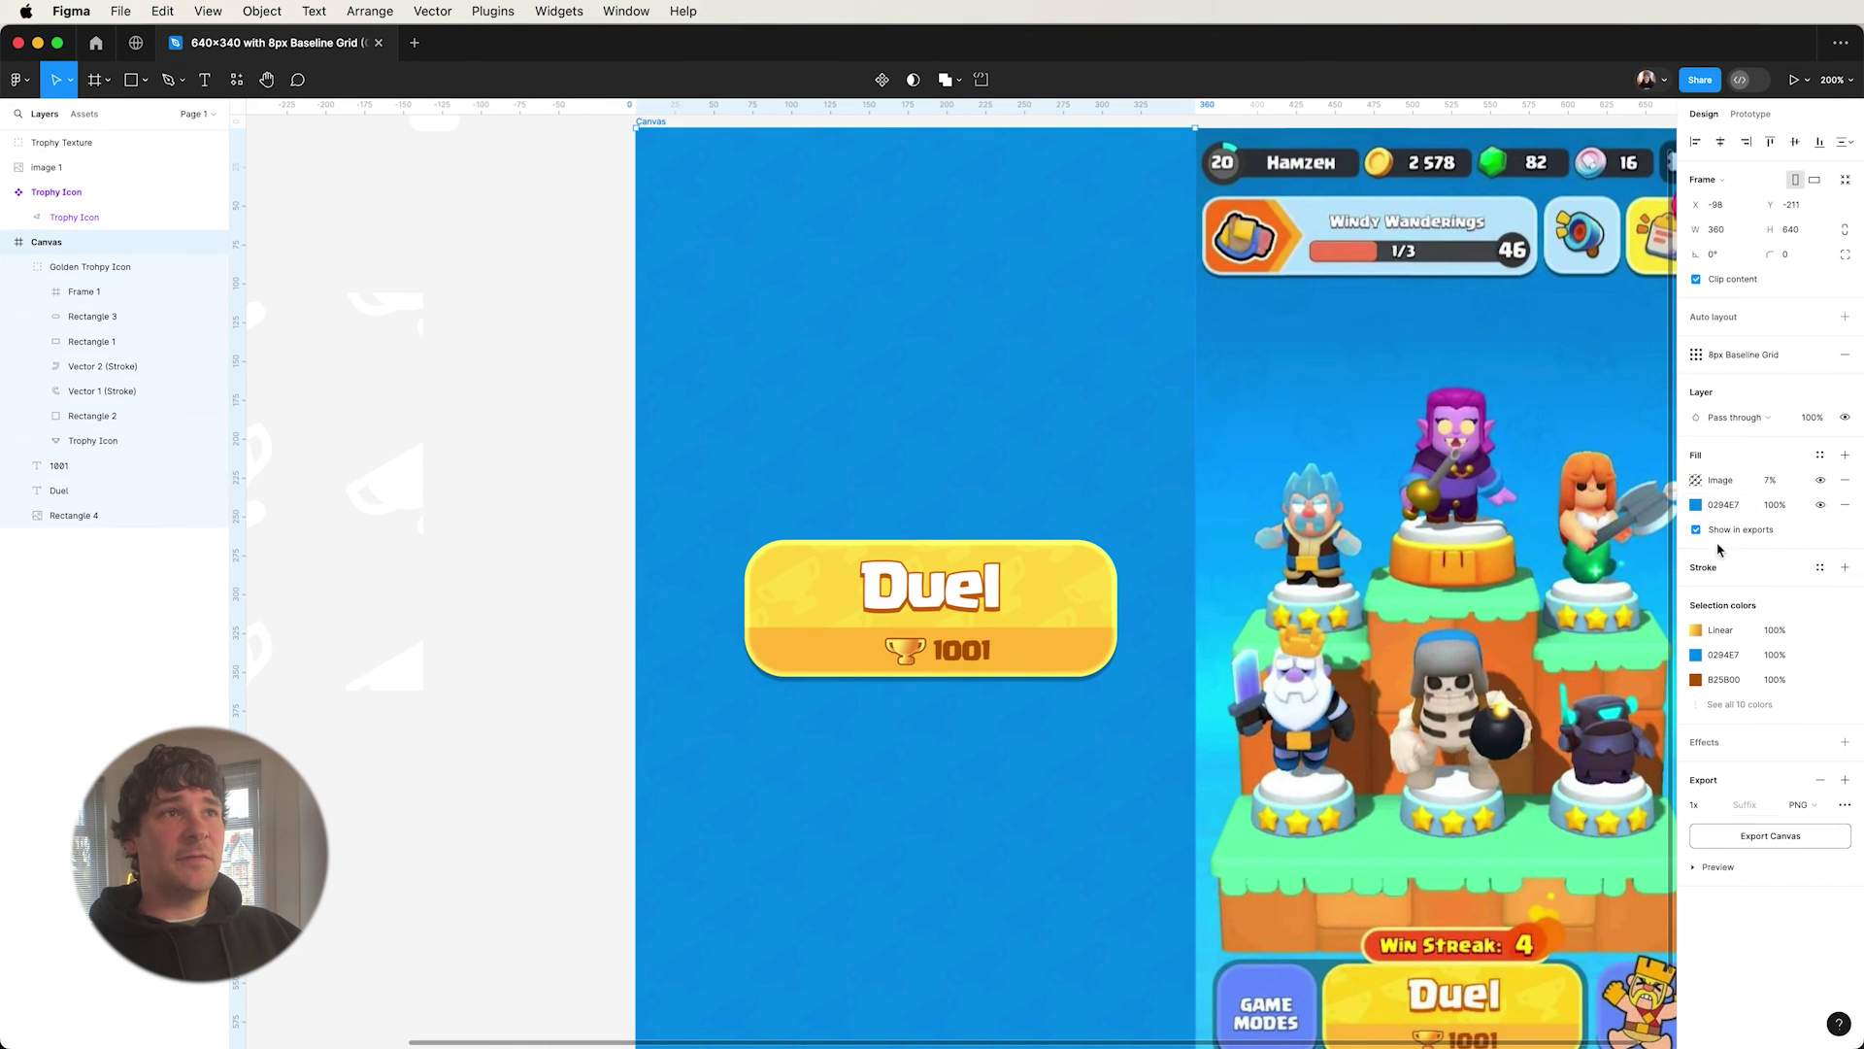
pyautogui.click(1695, 480)
pyautogui.click(1593, 631)
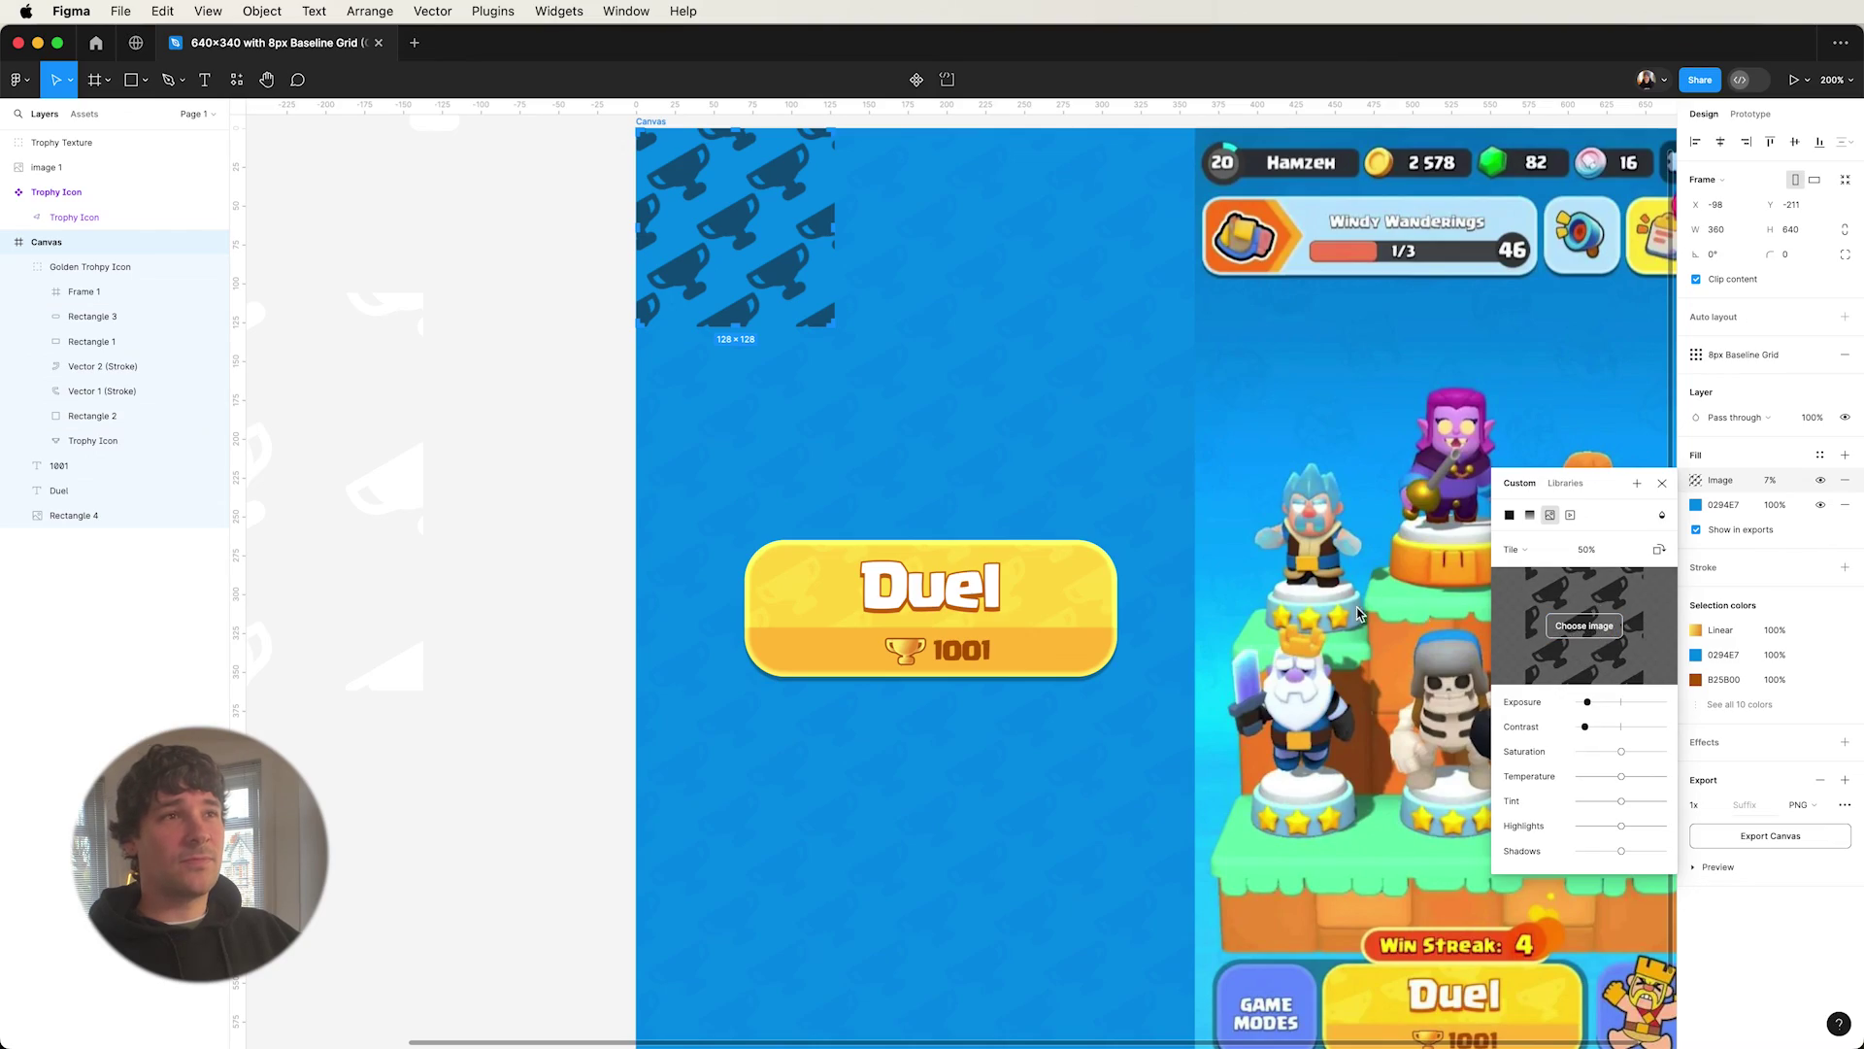
pyautogui.click(1264, 724)
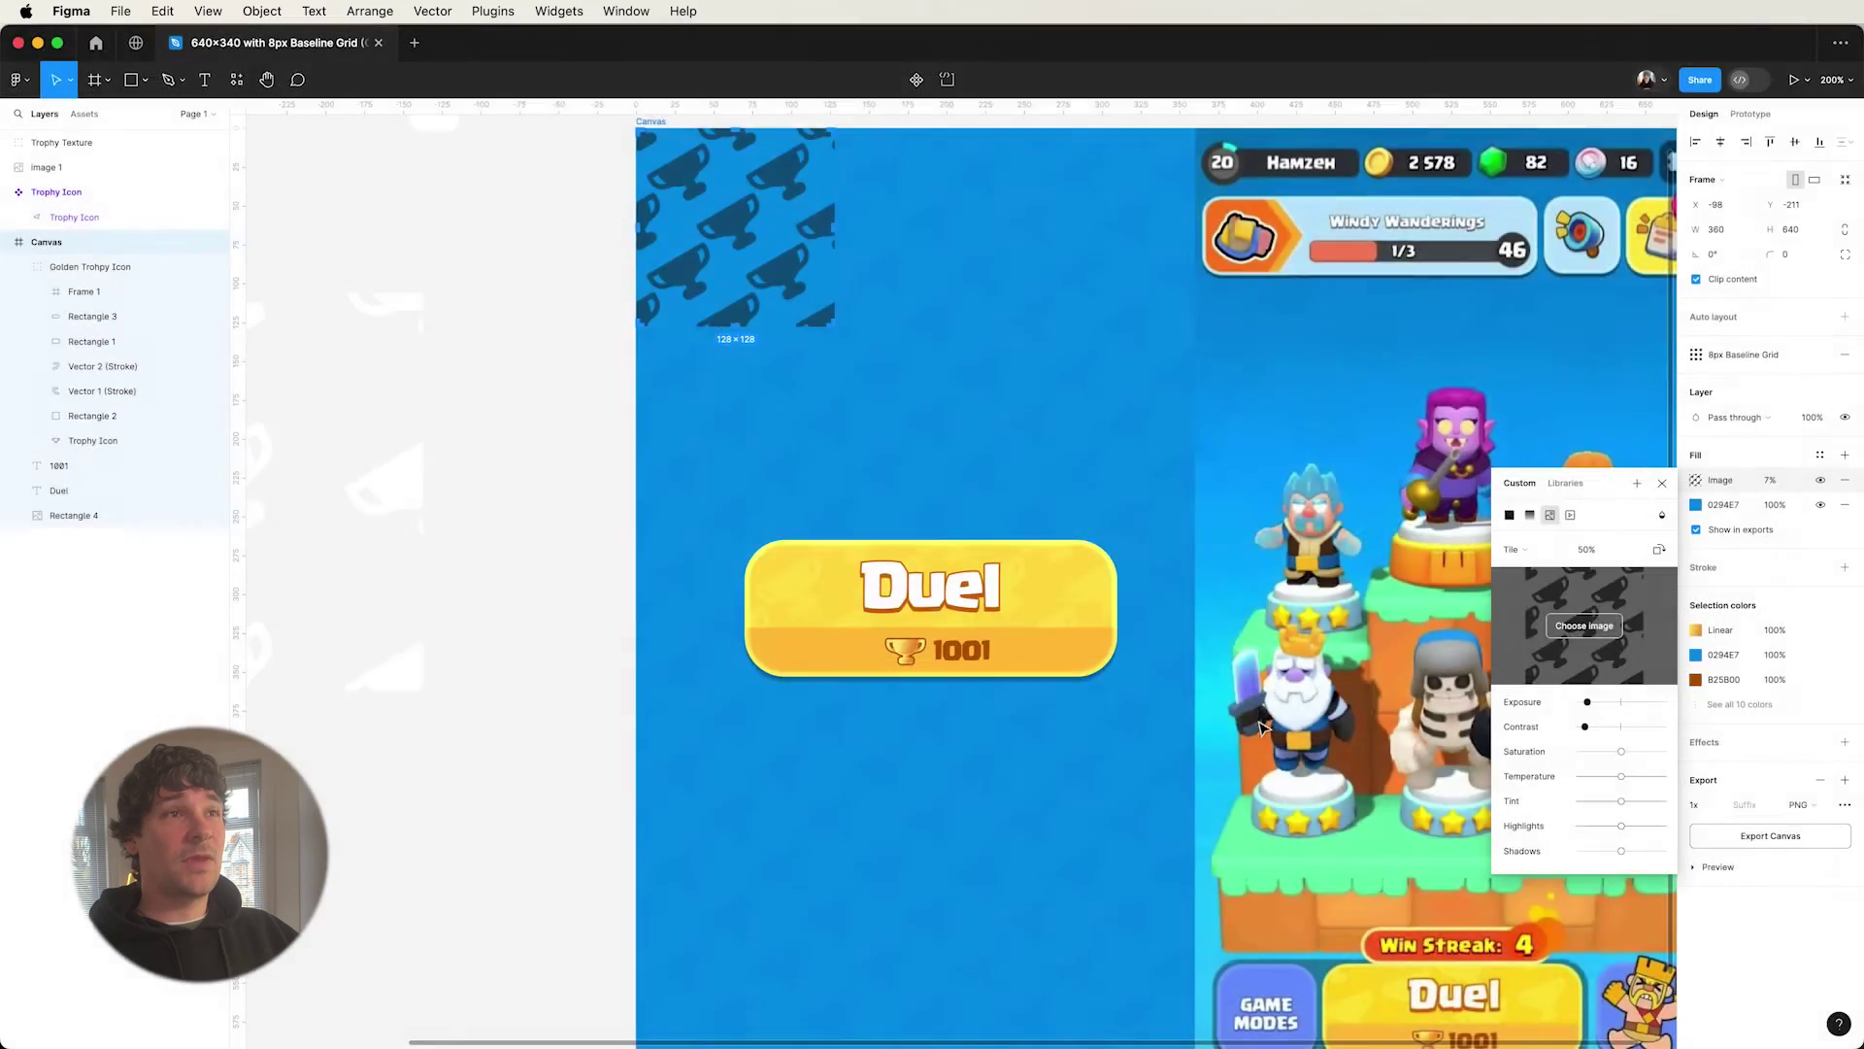